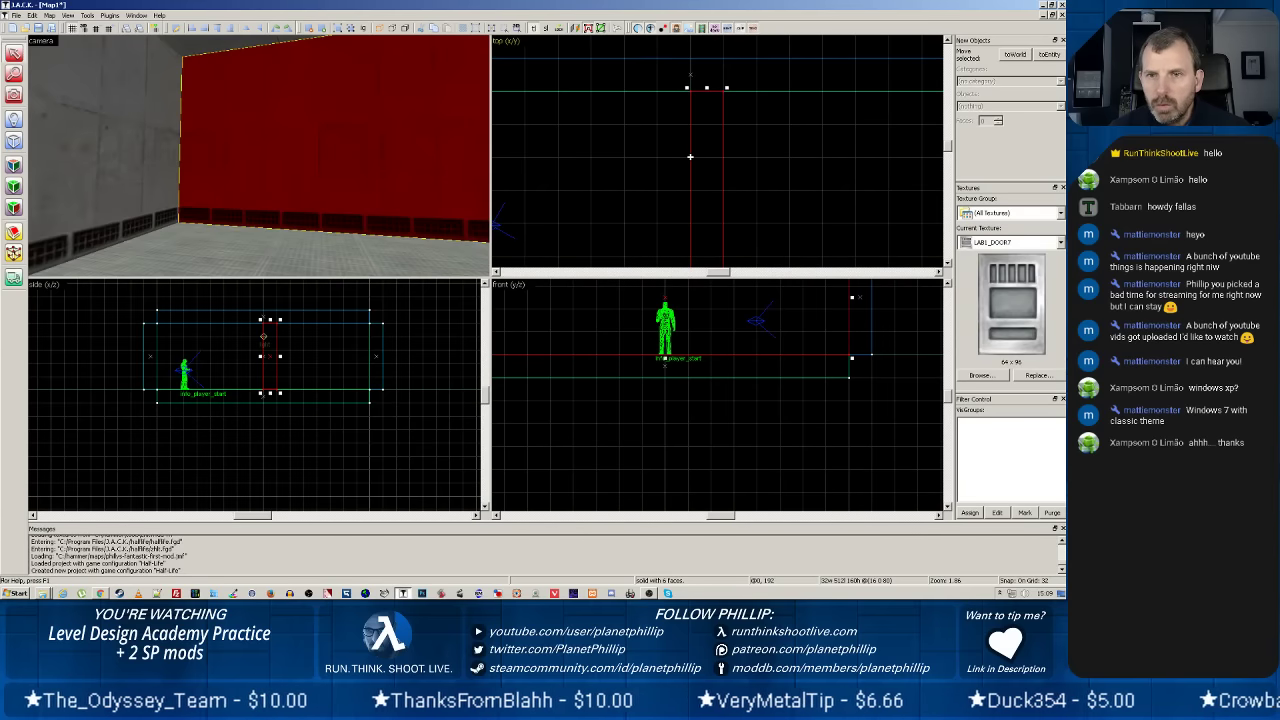
Try to clip the wall brush 64 units from its end, keeping only the short end section, and undo it.
{"action": "left_click", "coordinate": [15, 231]}
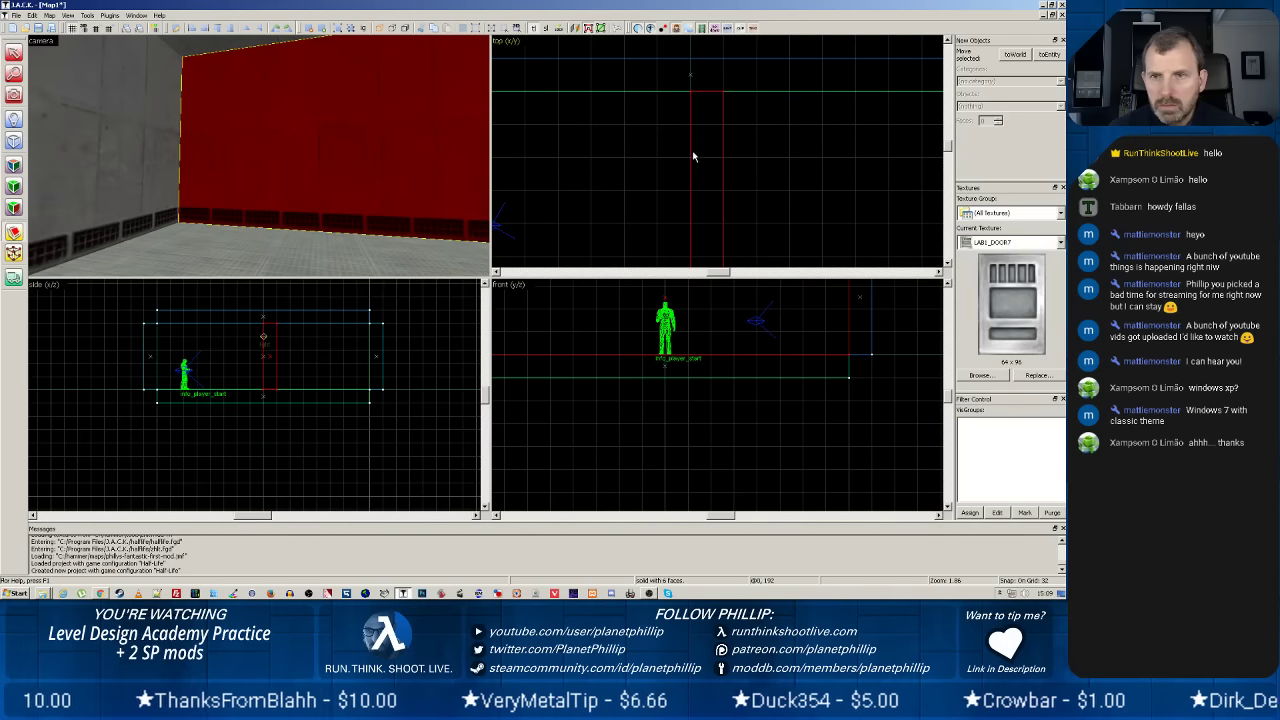
{"action": "left_click_drag", "start_coordinate": [690, 161], "coordinate": [720, 160]}
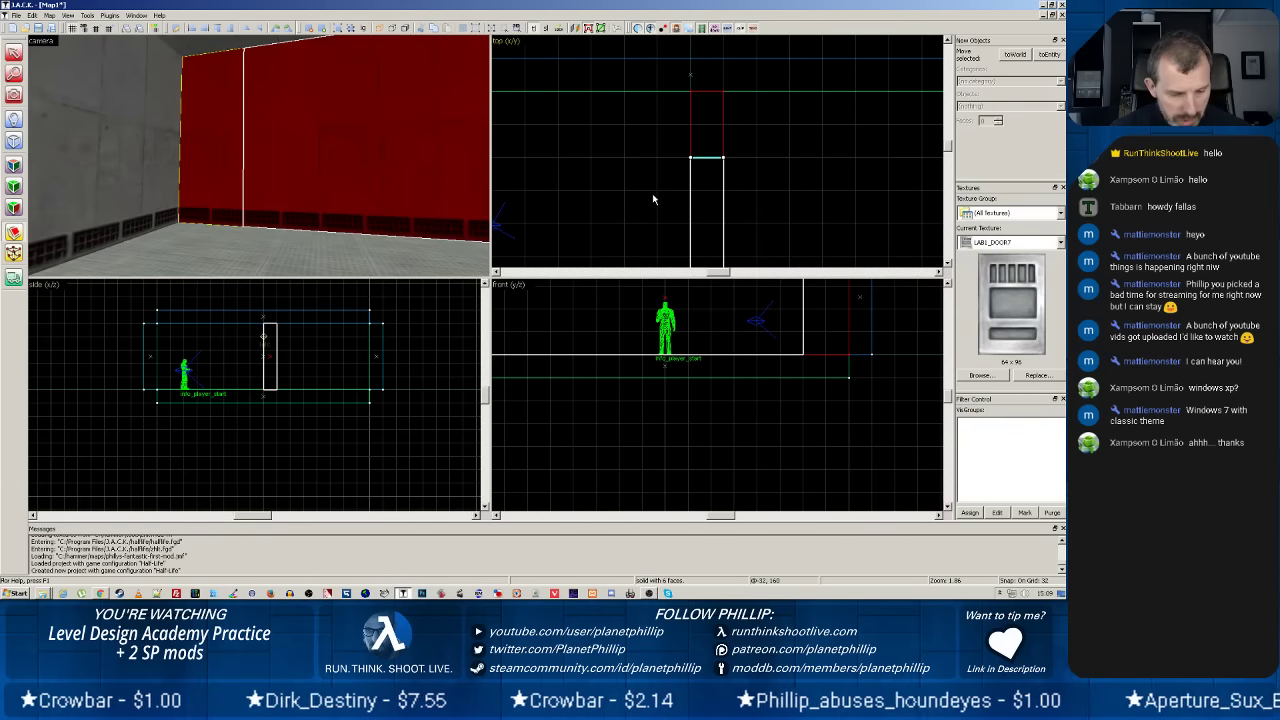
{"action": "scroll", "coordinate": [652, 197], "scroll_direction": "down", "scroll_amount": 1}
{"action": "scroll", "coordinate": [652, 199], "scroll_direction": "down", "scroll_amount": 6}
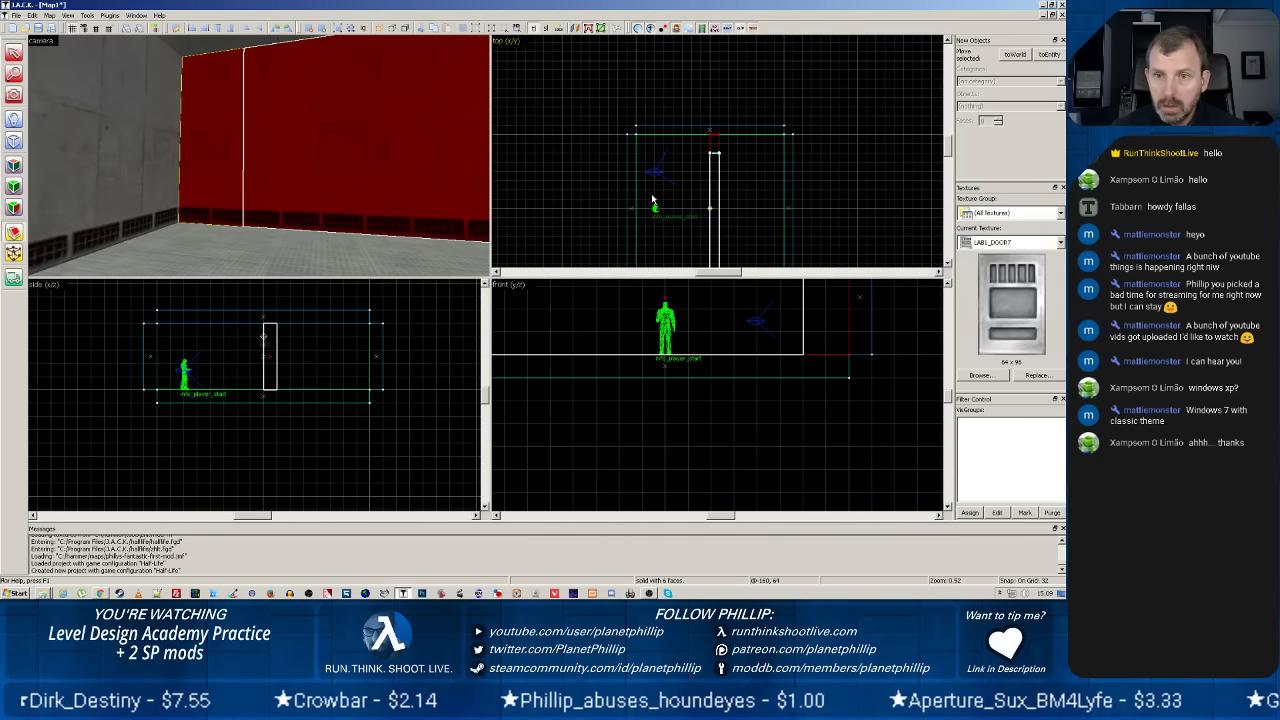
{"action": "scroll", "coordinate": [651, 198], "scroll_direction": "down", "scroll_amount": 4}
{"action": "scroll", "coordinate": [823, 189], "scroll_direction": "up", "scroll_amount": 6}
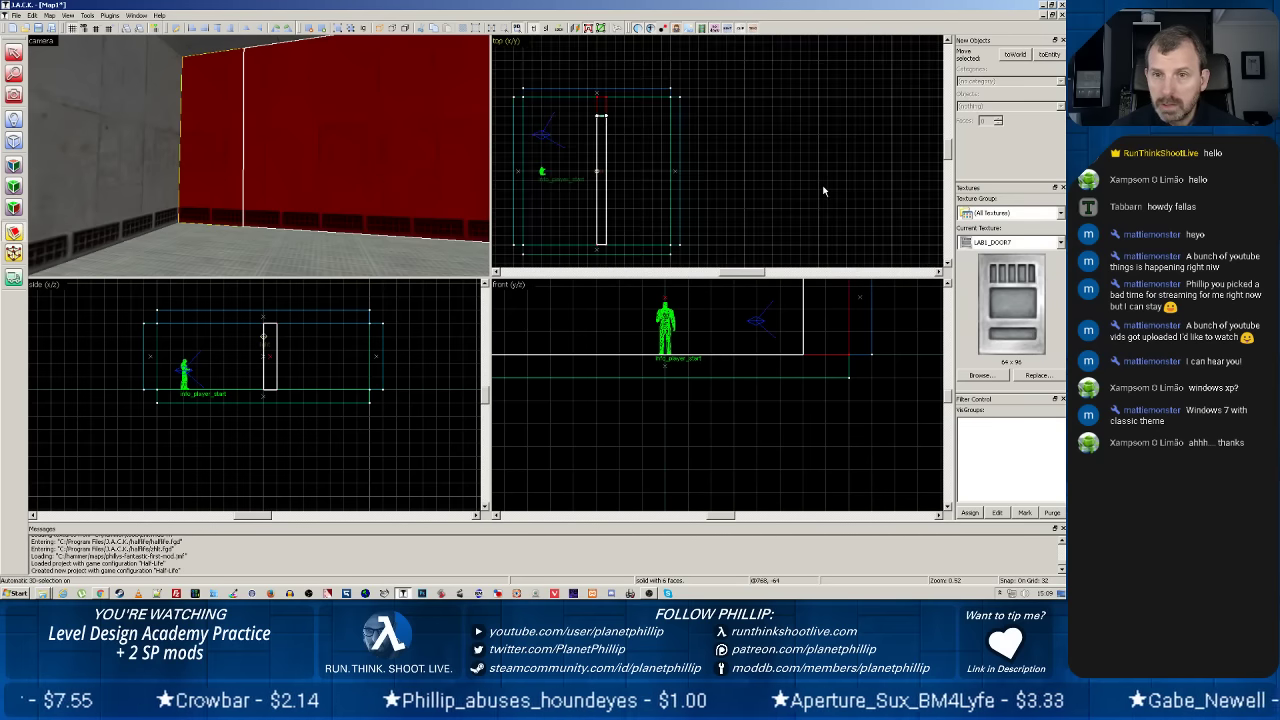
{"action": "middle_click_drag", "start_coordinate": [597, 184], "coordinate": [760, 231]}
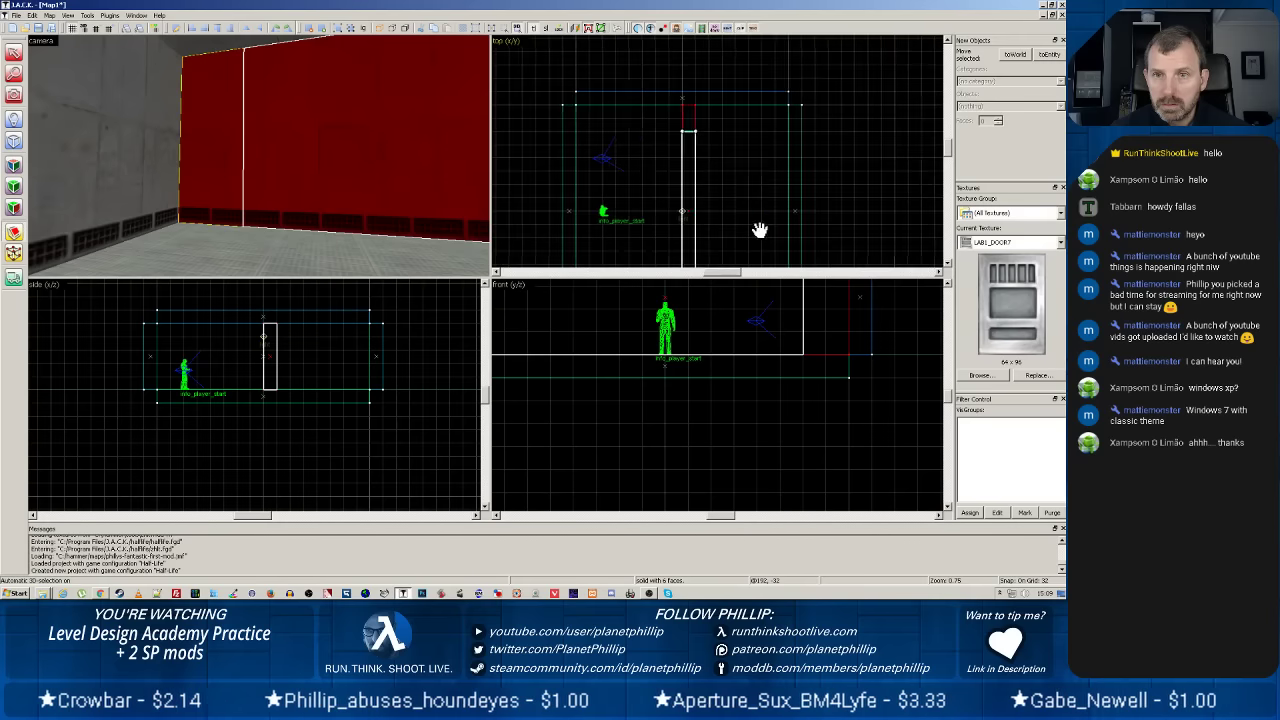
{"action": "scroll", "coordinate": [757, 226], "scroll_direction": "up", "scroll_amount": 4}
{"action": "middle_click_drag", "start_coordinate": [731, 140], "coordinate": [776, 227]}
{"action": "left_click_drag", "start_coordinate": [775, 227], "coordinate": [779, 261]}
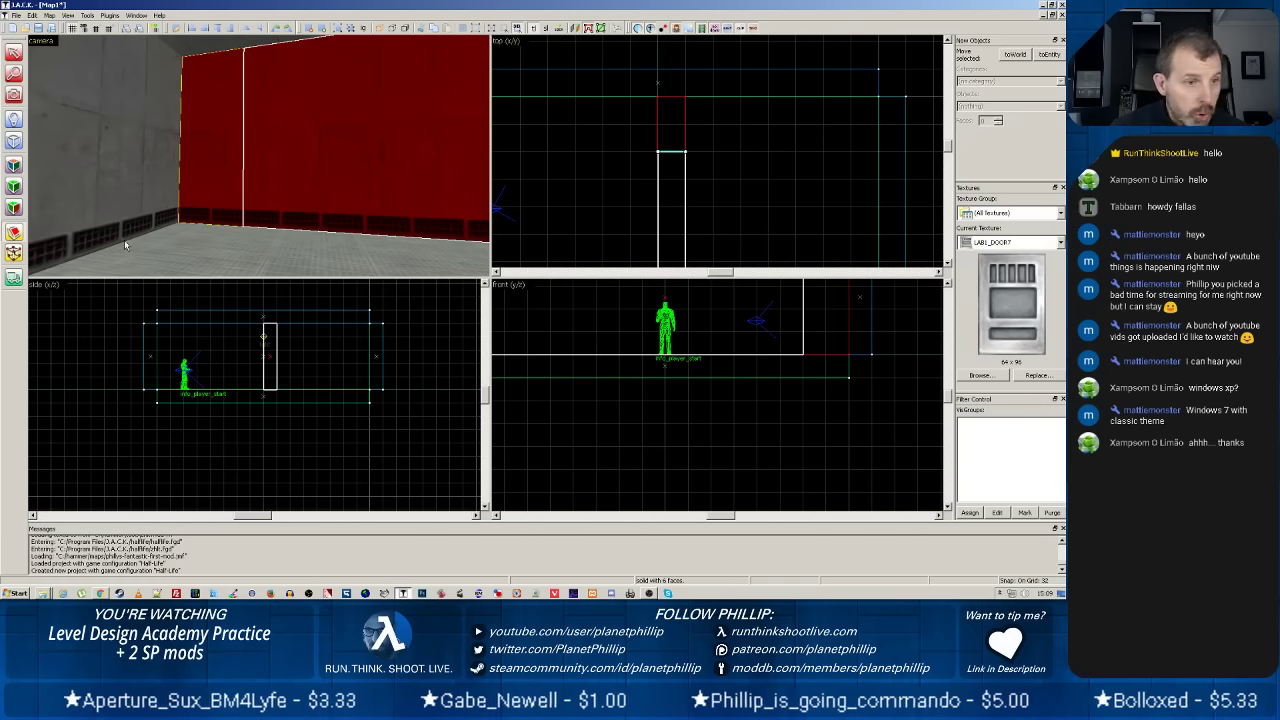
{"action": "left_click", "coordinate": [15, 234]}
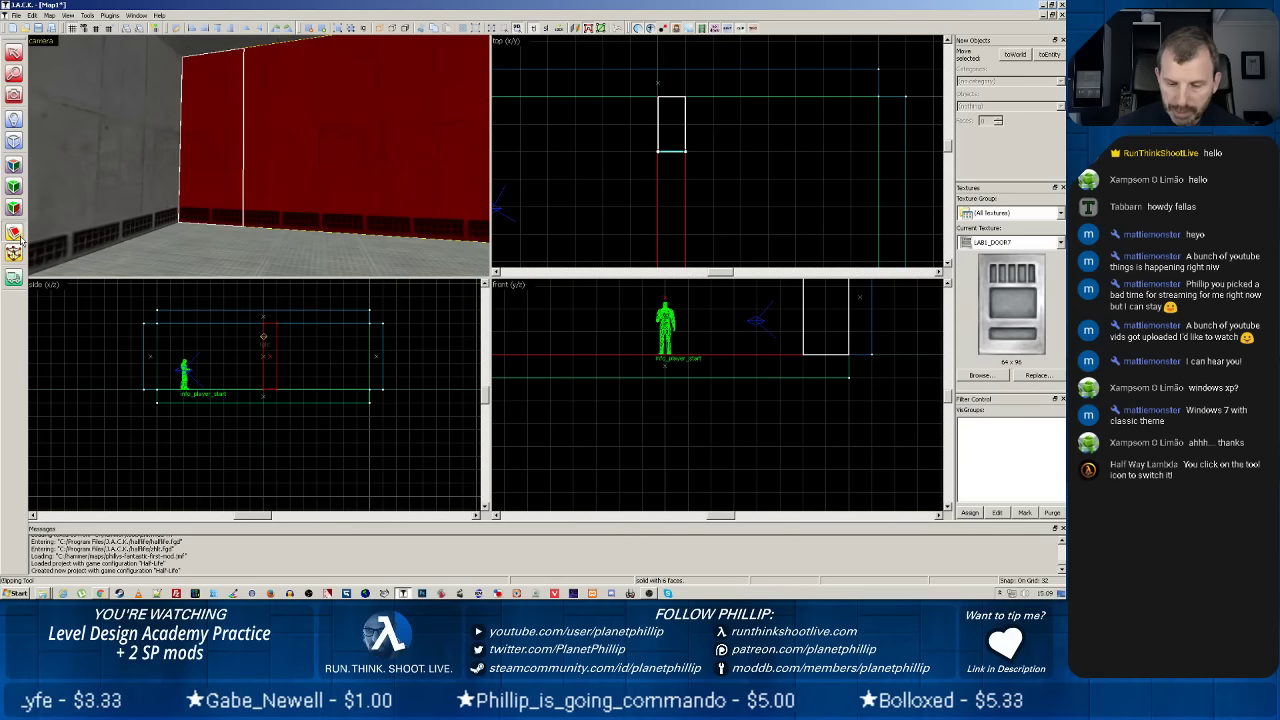
{"action": "key", "text": "Return"}
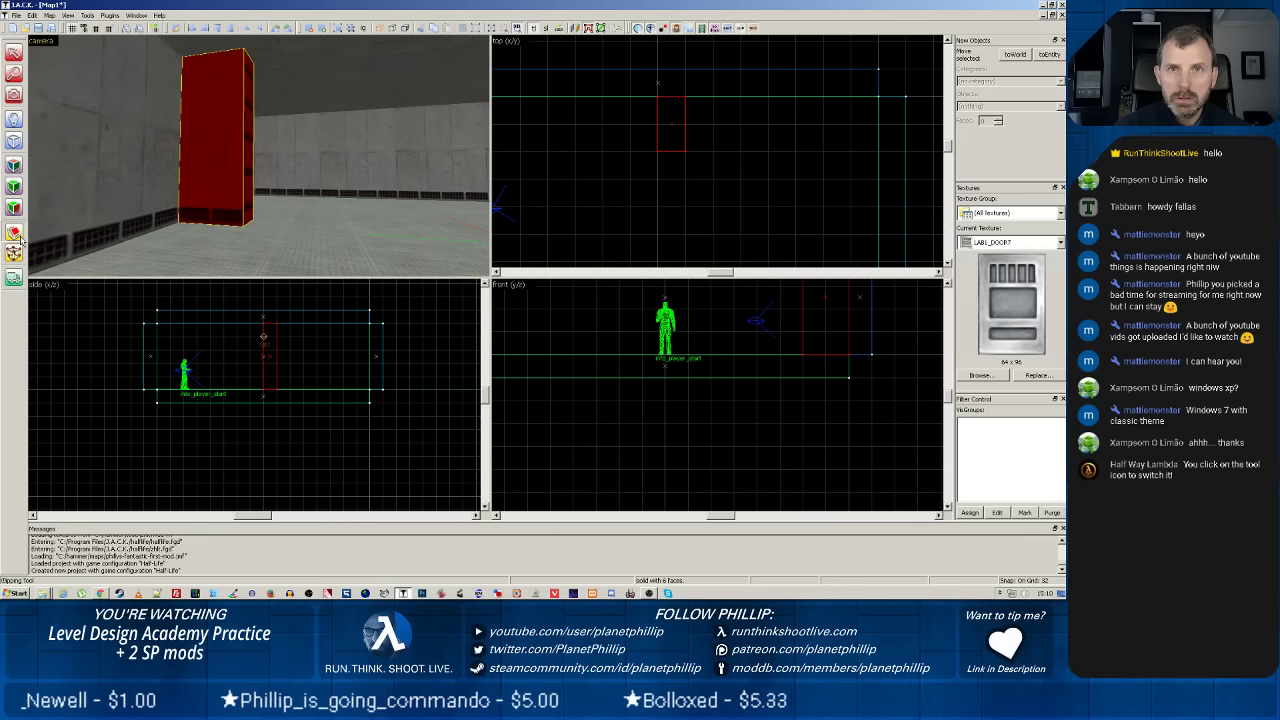
{"action": "key", "text": "ctrl+z"}
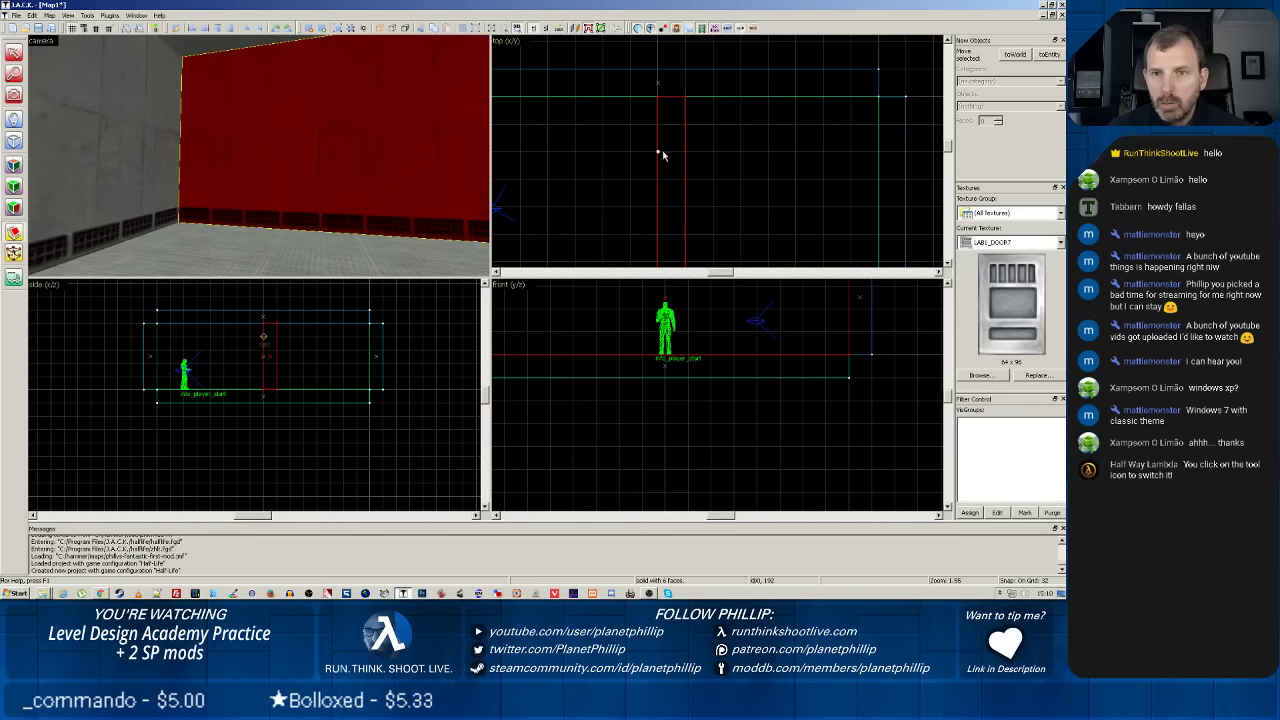
Split the wall brush straight across its thickness 64 units from its end, keeping both pieces.
{"action": "key", "text": "shift+x"}
{"action": "left_click_drag", "start_coordinate": [657, 152], "coordinate": [680, 153]}
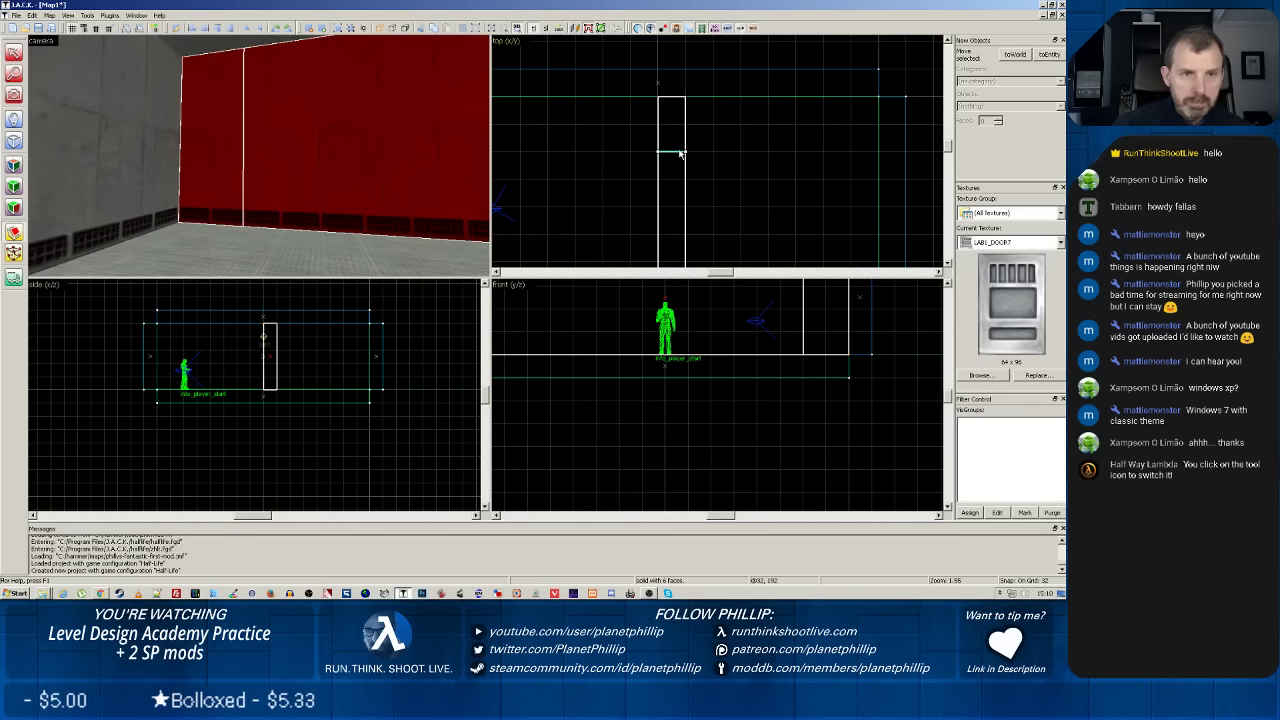
{"action": "key", "text": "Return"}
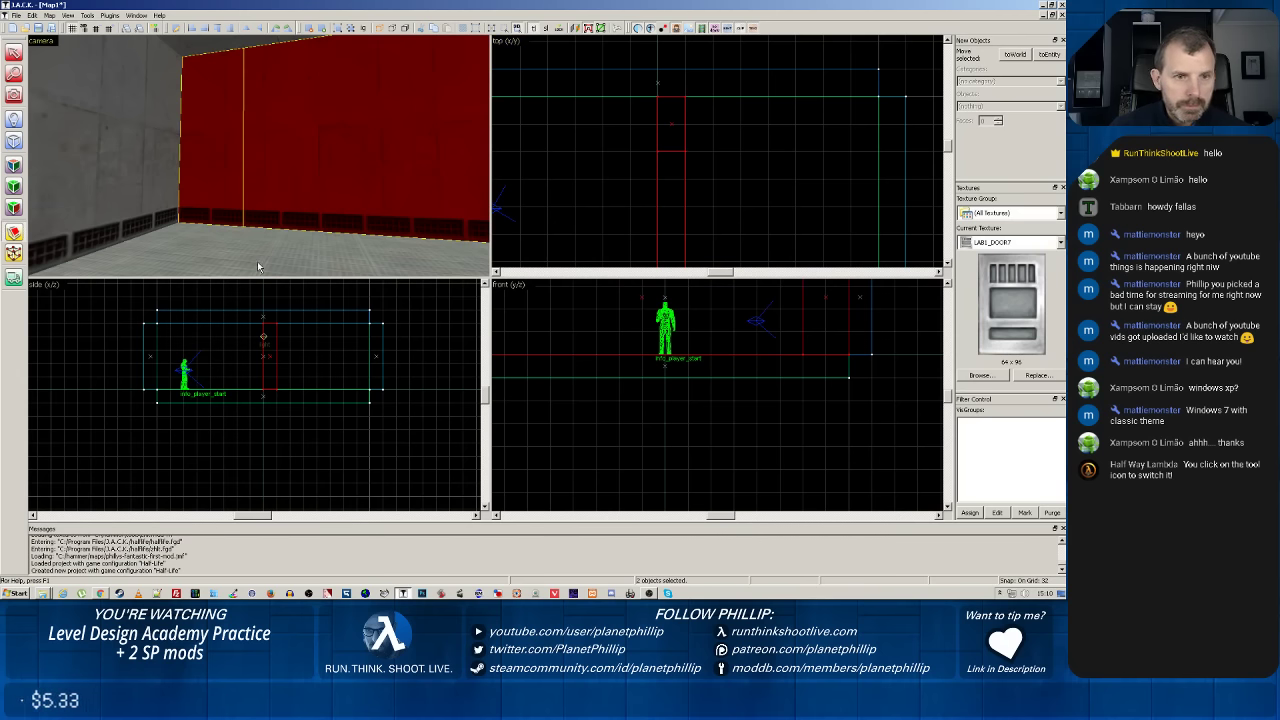
Select the 64-unit end section of the wall and reduce the grid snap to 8 units.
{"action": "left_click", "coordinate": [211, 160]}
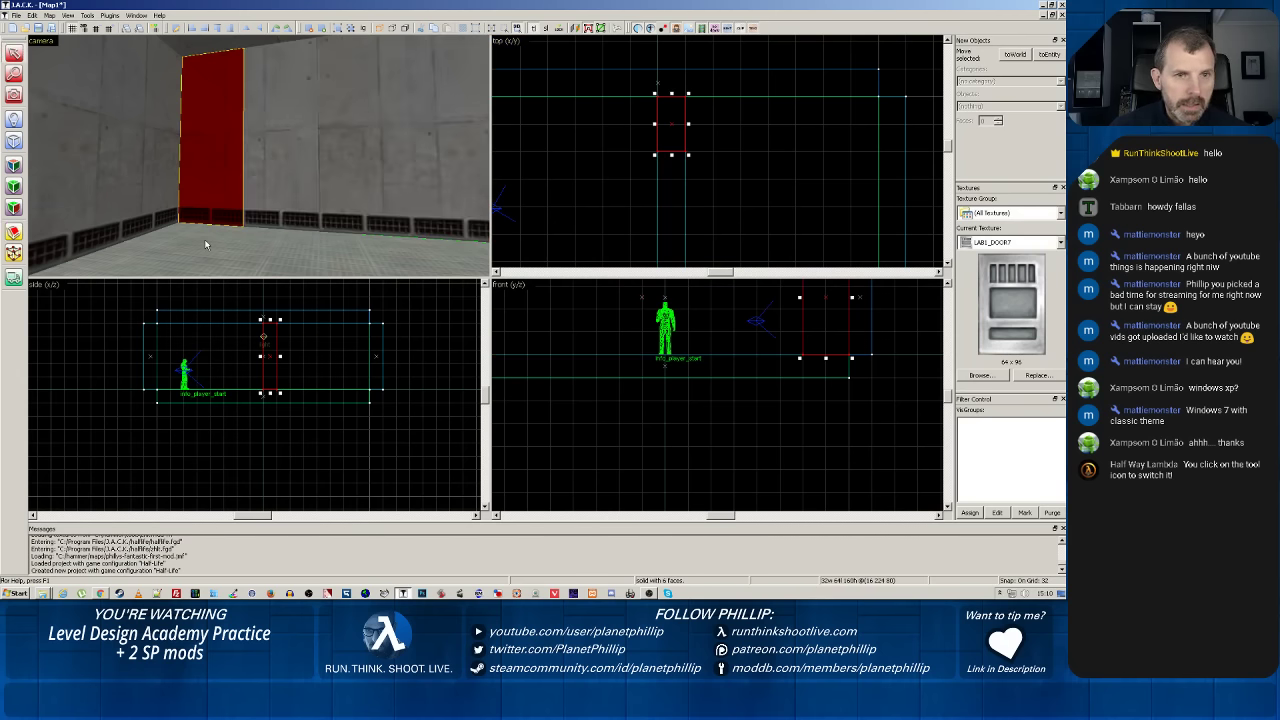
{"action": "scroll", "coordinate": [839, 405], "scroll_direction": "up", "scroll_amount": 2}
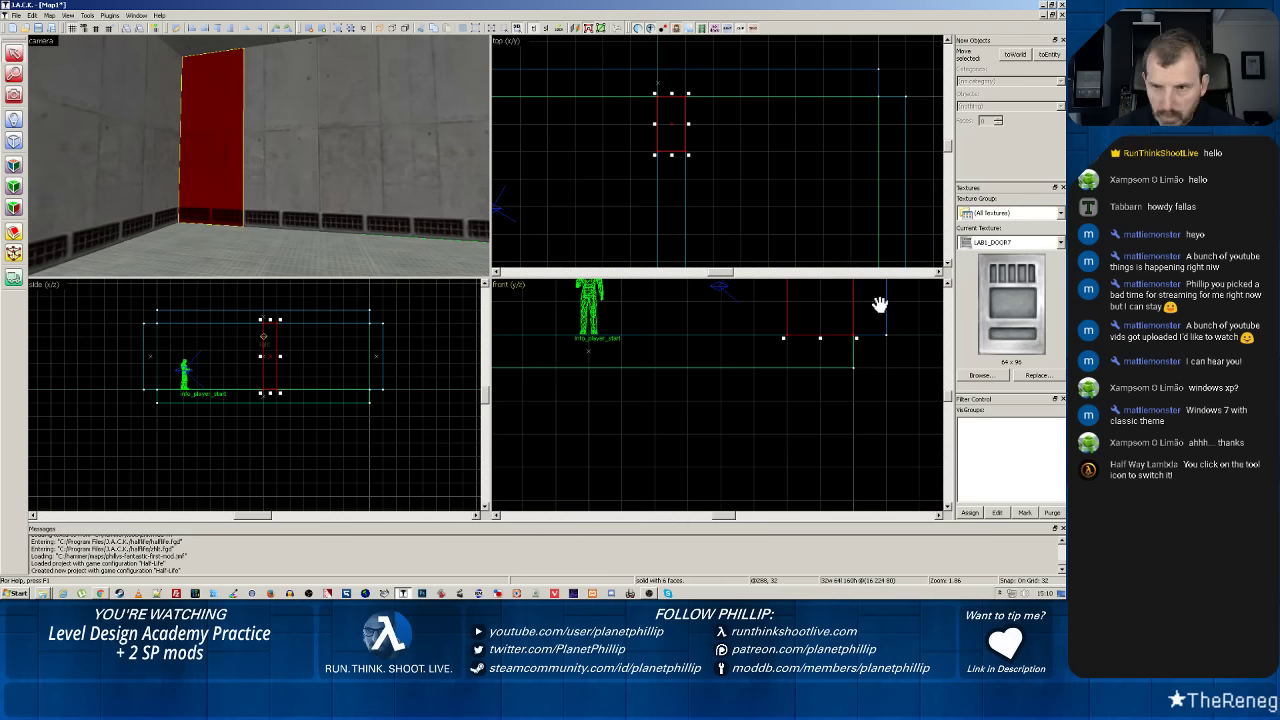
{"action": "mouse_move", "coordinate": [880, 297]}
{"action": "left_mouse_down"}
{"action": "mouse_move", "coordinate": [840, 429]}
{"action": "mouse_move", "coordinate": [813, 451]}
{"action": "left_mouse_up"}
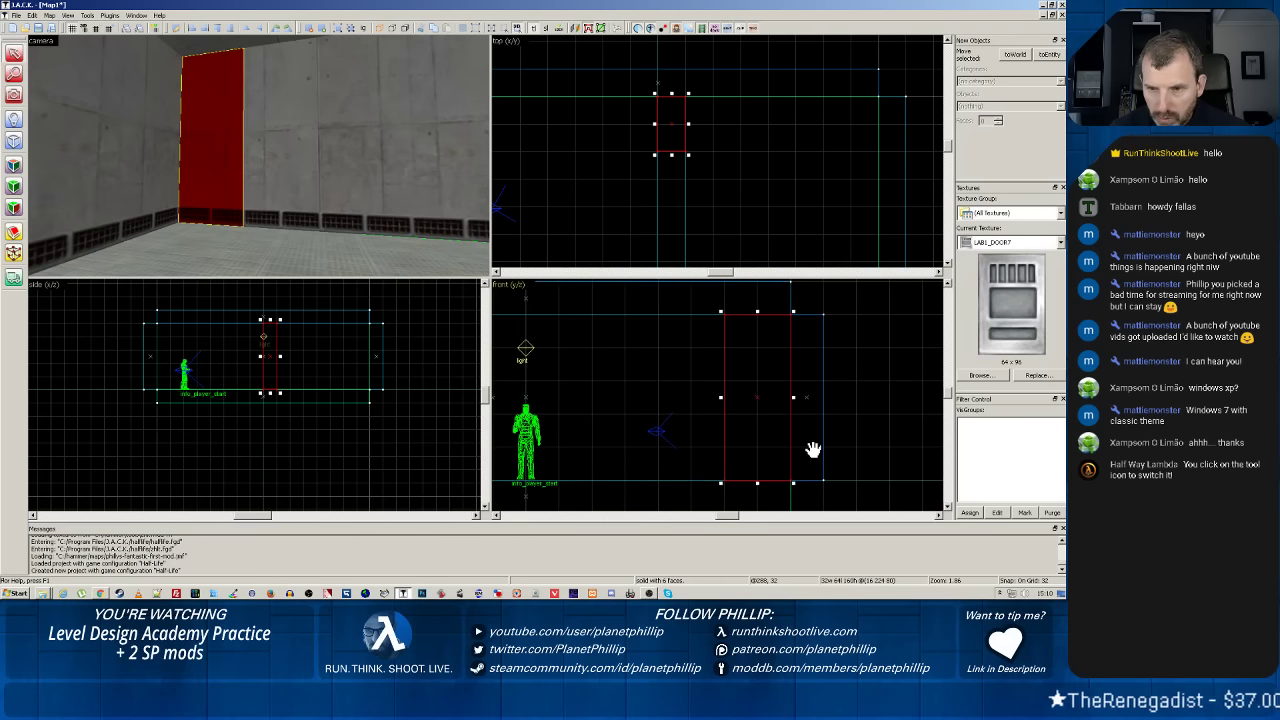
{"action": "key", "text": "bracketleft"}
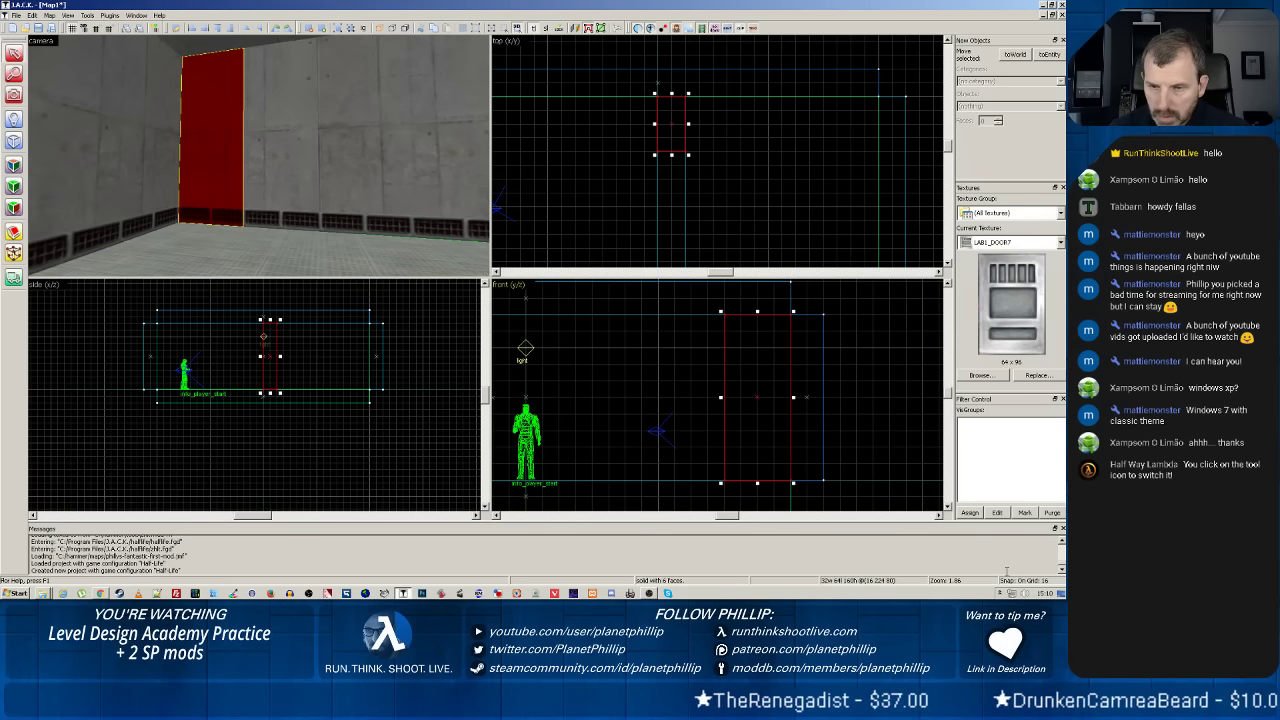
{"action": "key", "text": "bracketleft"}
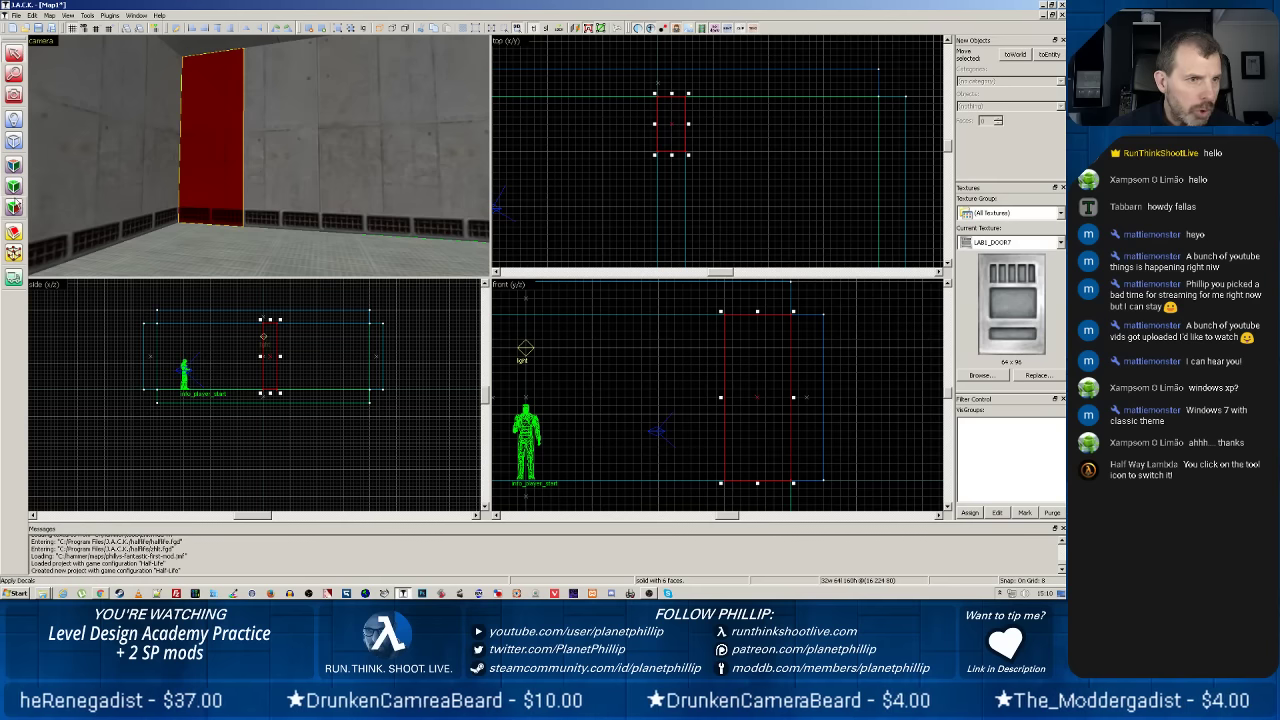
Split the selected wall section horizontally 96 units above the floor, keeping both the upper and lower pieces.
{"action": "left_click", "coordinate": [14, 232]}
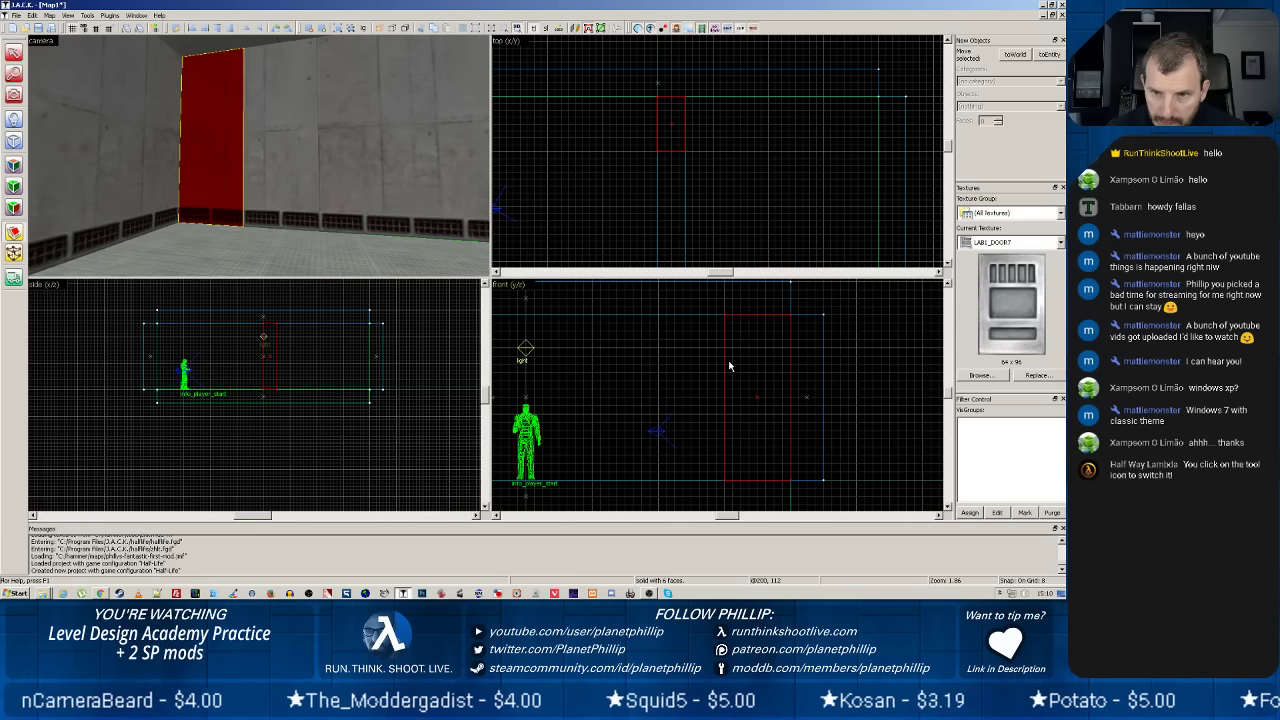
{"action": "key", "text": "shift+x"}
{"action": "left_click_drag", "start_coordinate": [724, 381], "coordinate": [763, 383]}
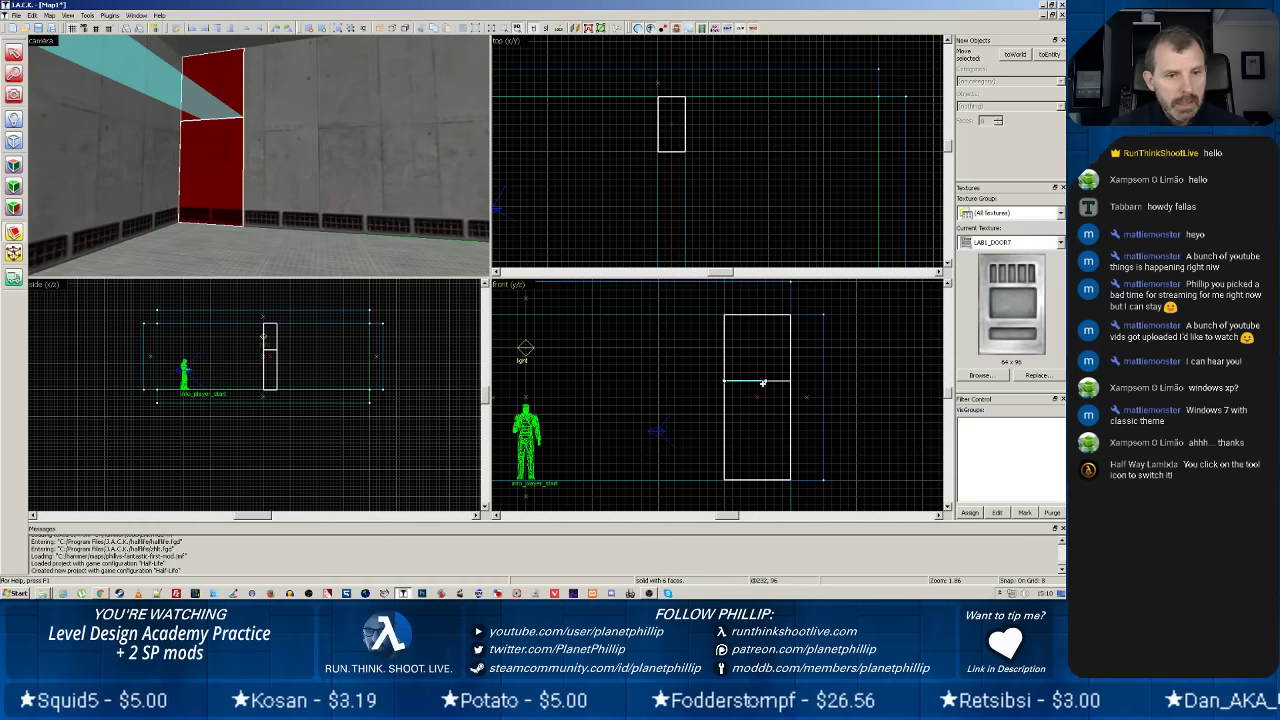
{"action": "key", "text": "z"}
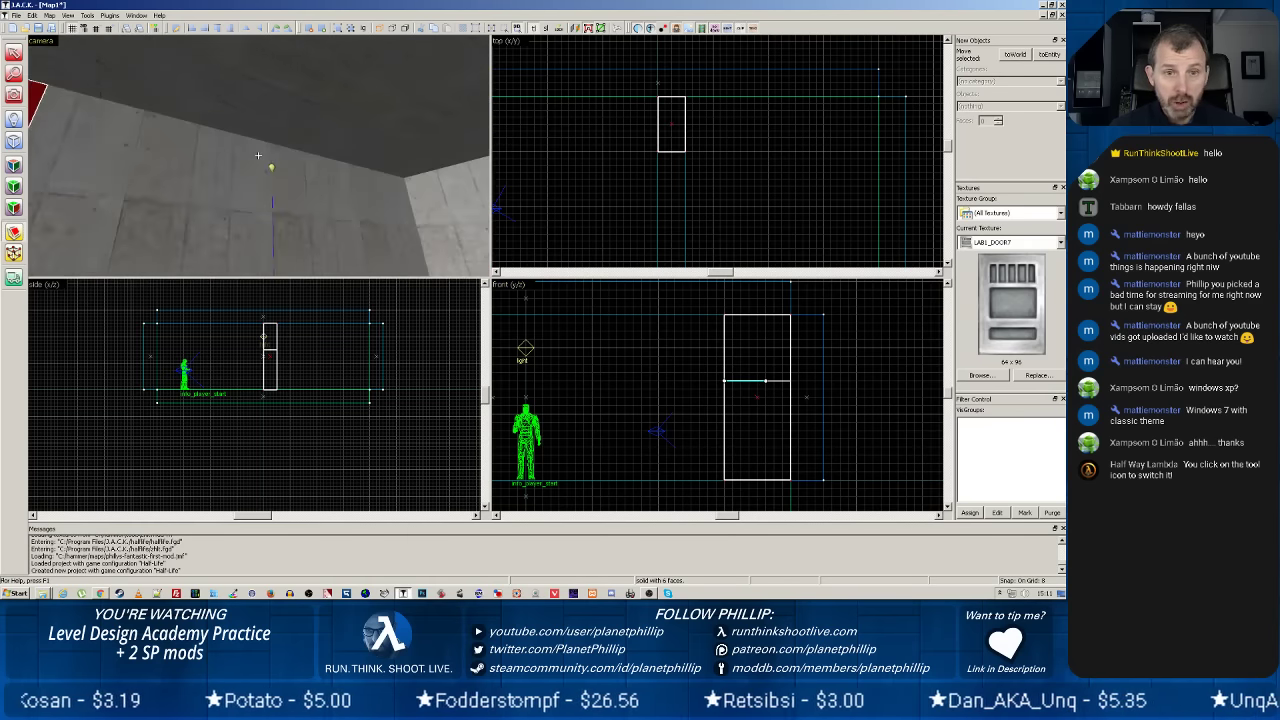
{"action": "key", "text": "z"}
{"action": "scroll", "coordinate": [257, 156], "scroll_direction": "up", "scroll_amount": 3}
{"action": "key", "text": "z"}
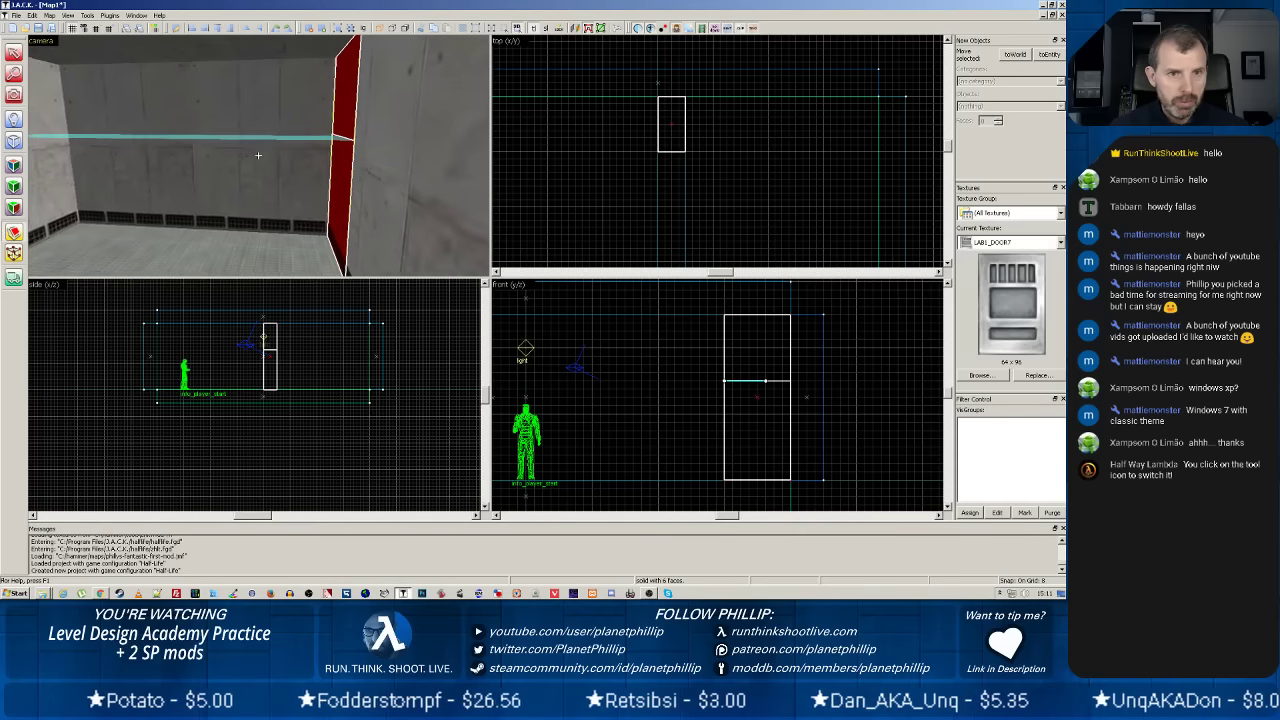
{"action": "key", "text": "z"}
{"action": "key", "text": "Left"}
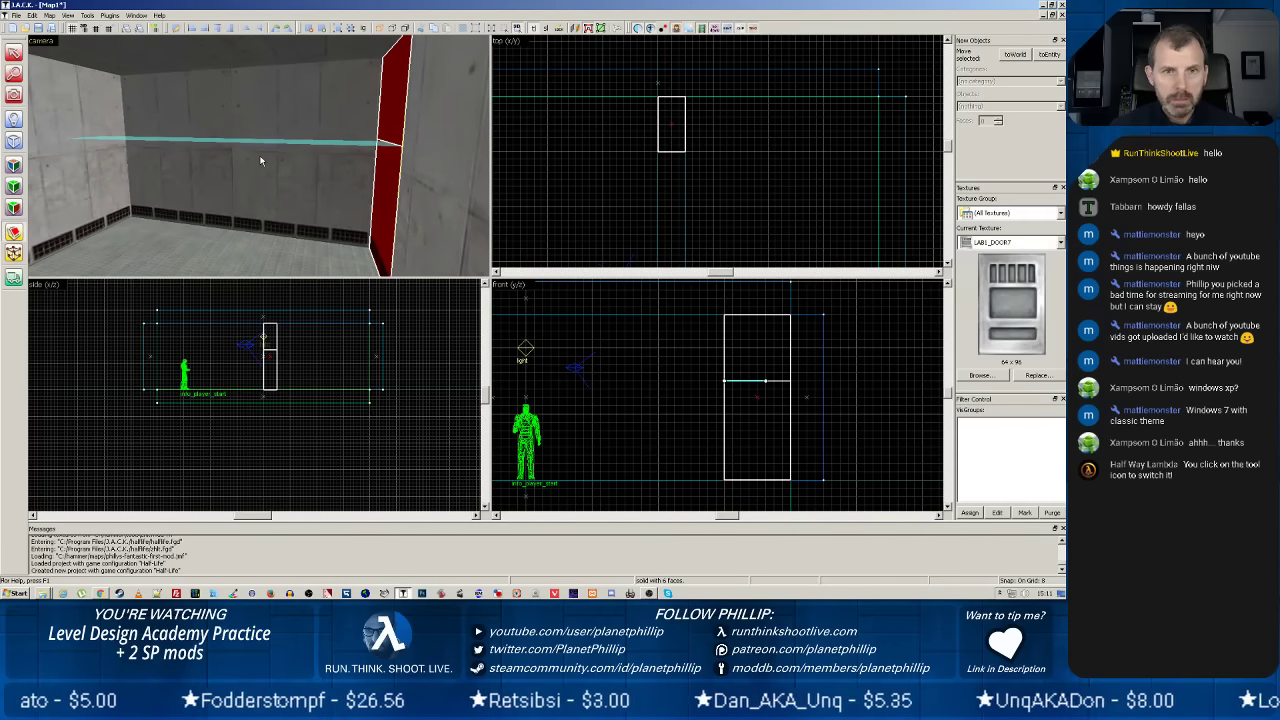
{"action": "key", "text": "Return"}
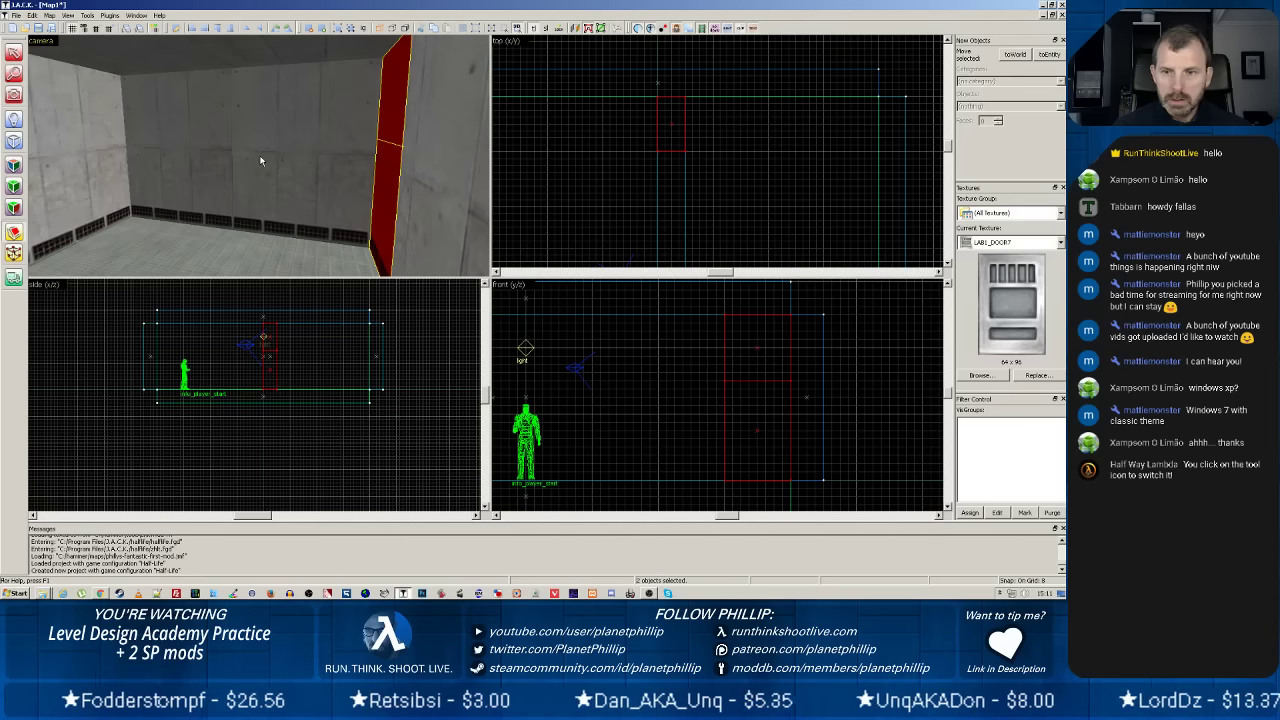
Select the lower piece and thin it to 16 units, insetting it 8 units on each face.
{"action": "left_click", "coordinate": [14, 52]}
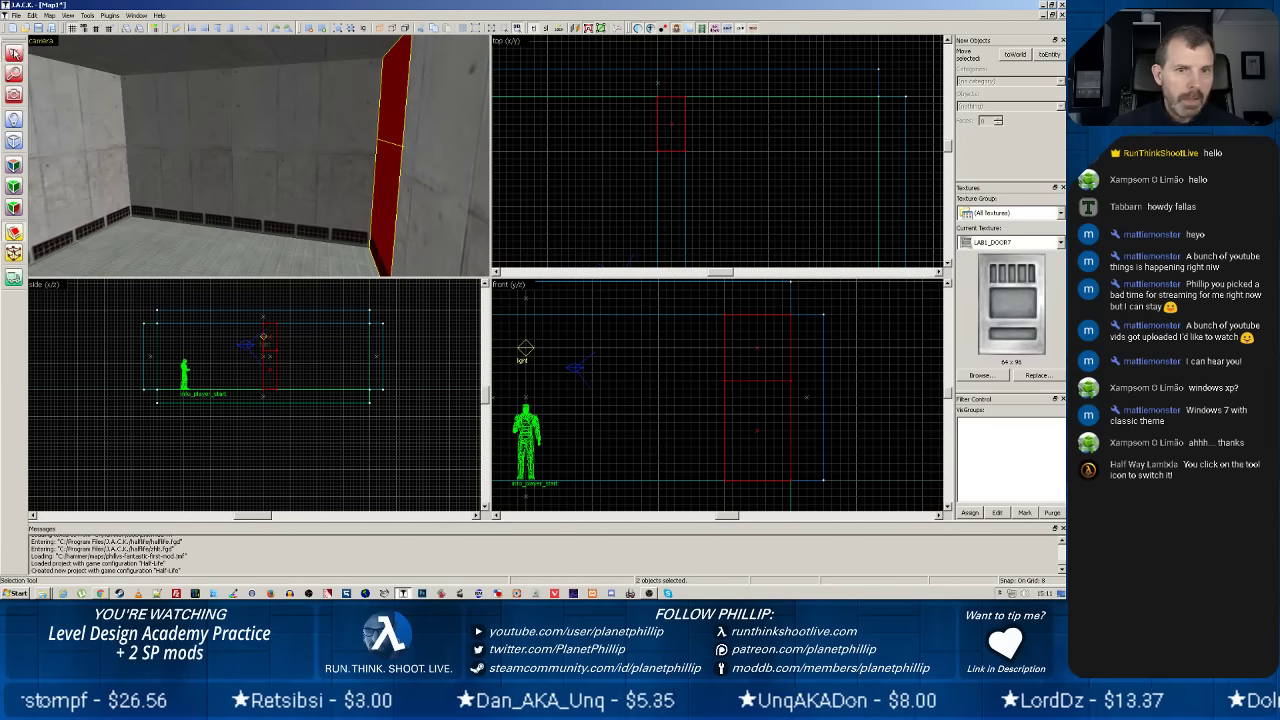
{"action": "left_click", "coordinate": [380, 193]}
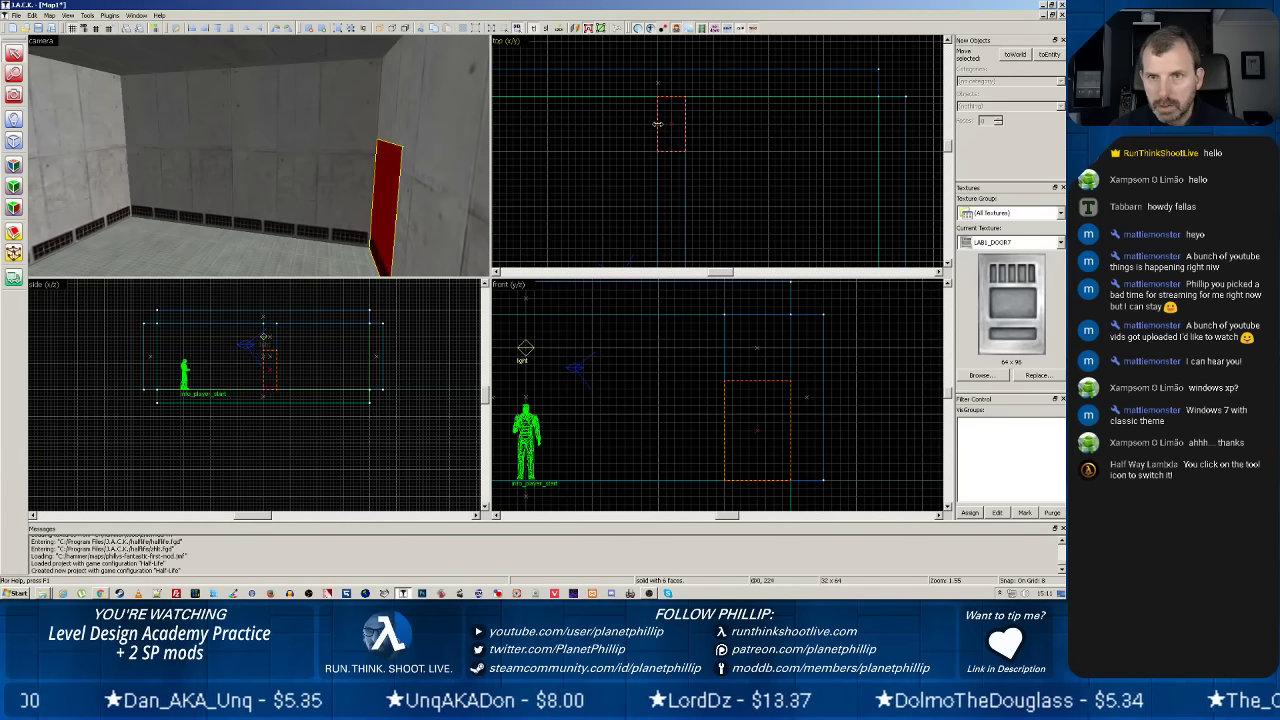
{"action": "left_click_drag", "start_coordinate": [655, 124], "coordinate": [660, 124]}
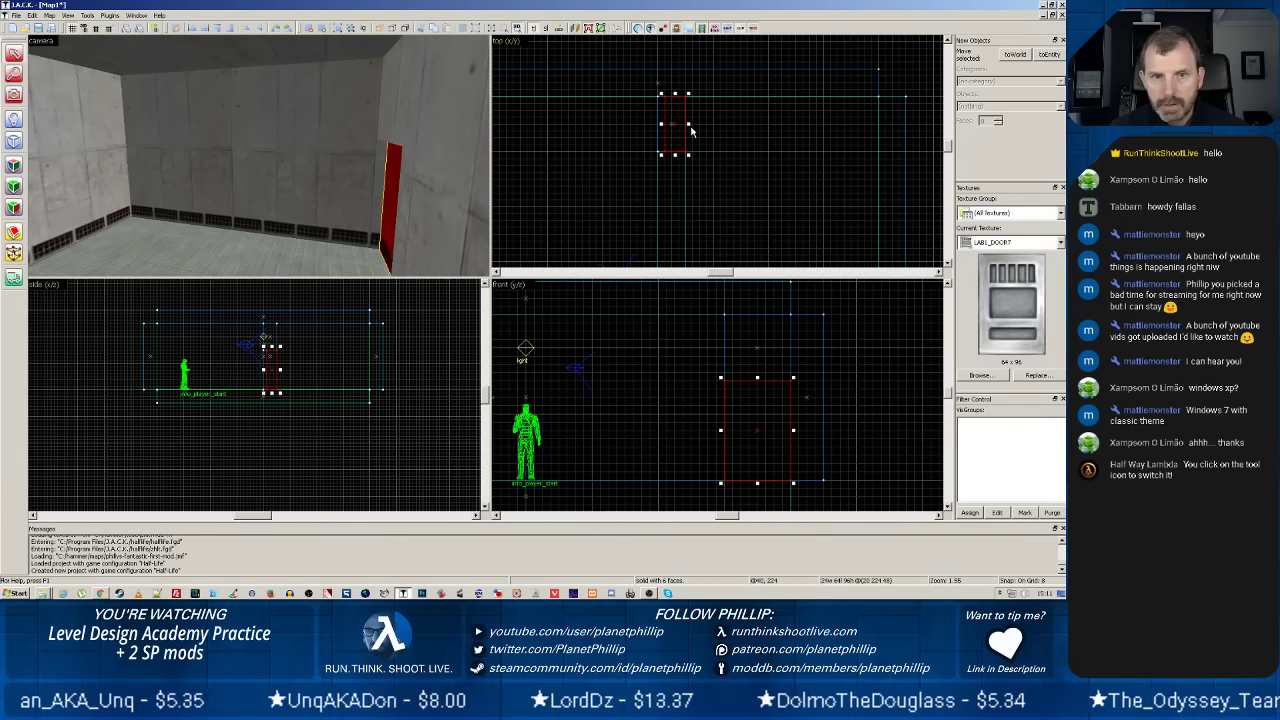
{"action": "left_click_drag", "start_coordinate": [690, 130], "coordinate": [686, 130]}
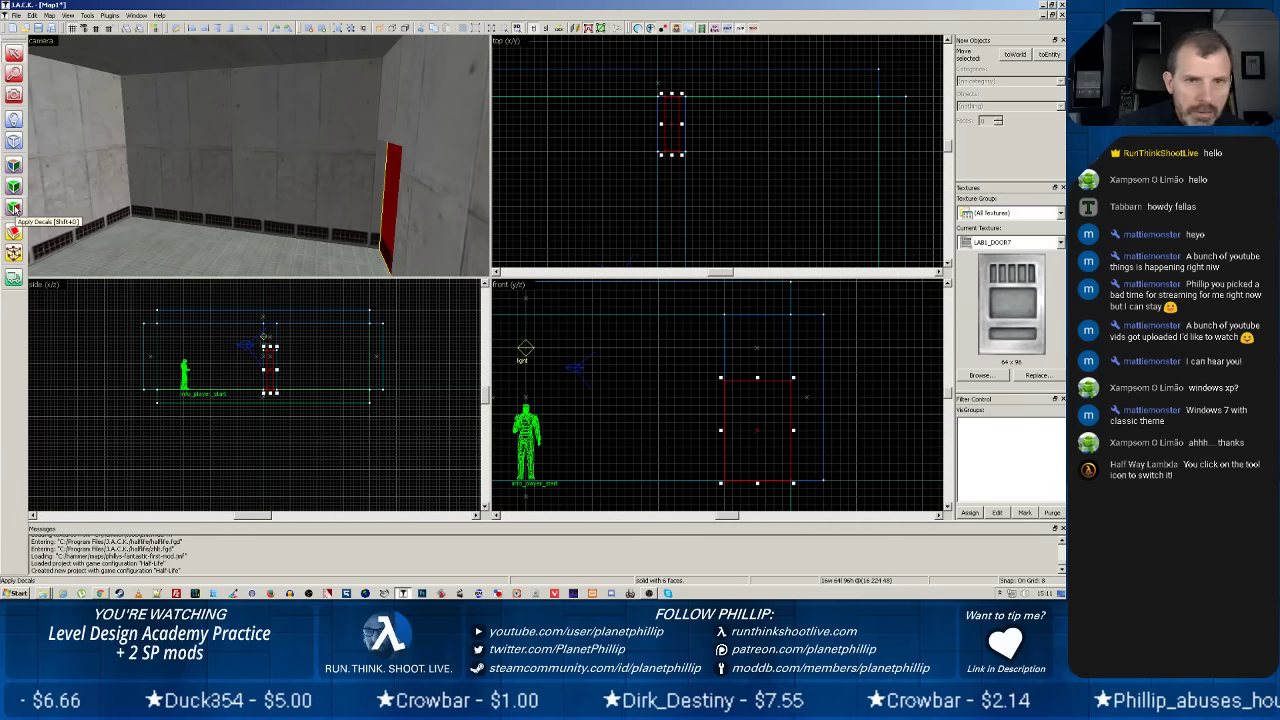
Apply the LAB1_DOOR7 texture as a decal on the thin door brush and view it from the front.
{"action": "left_click", "coordinate": [14, 208]}
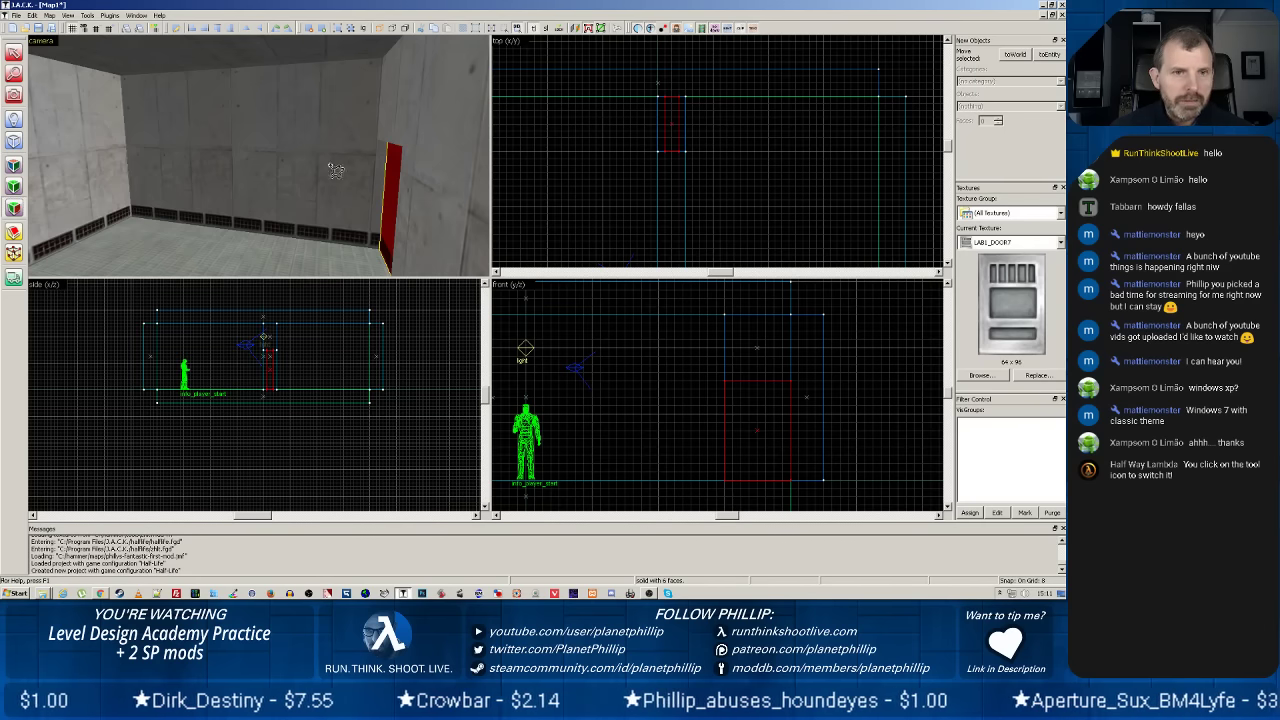
{"action": "left_click", "coordinate": [397, 204]}
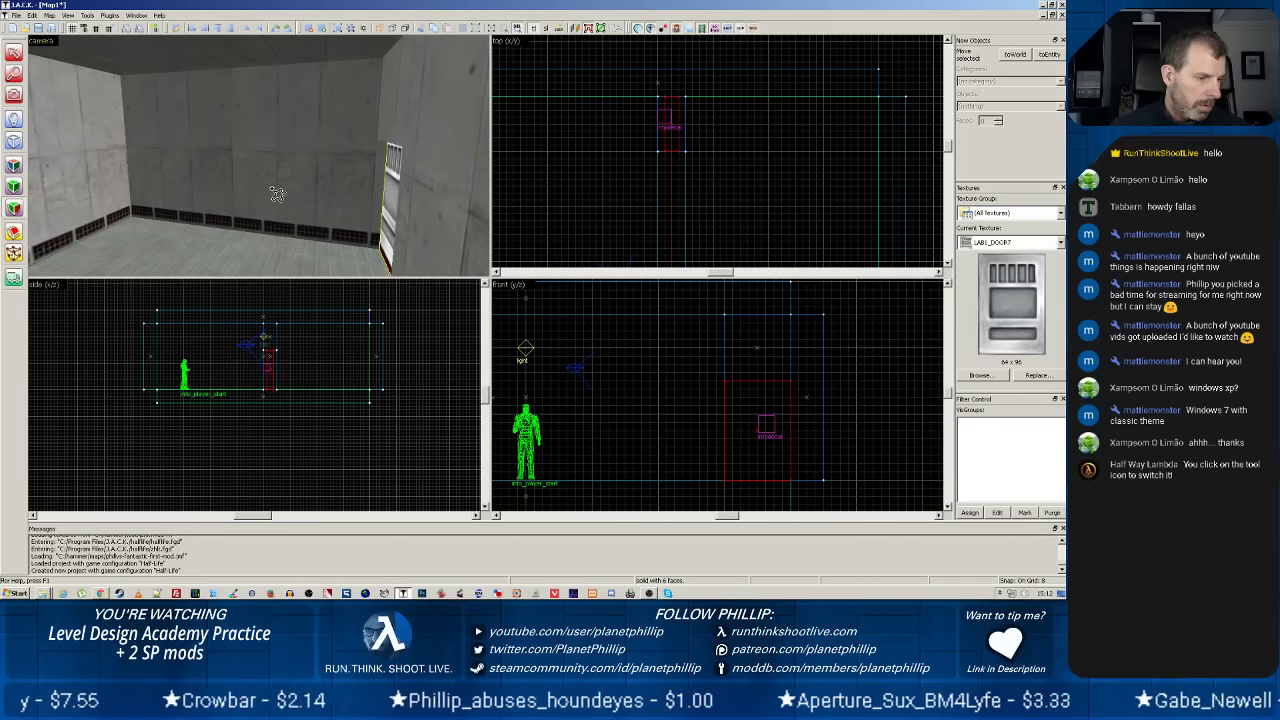
{"action": "scroll", "coordinate": [93, 175], "scroll_direction": "up", "scroll_amount": 4}
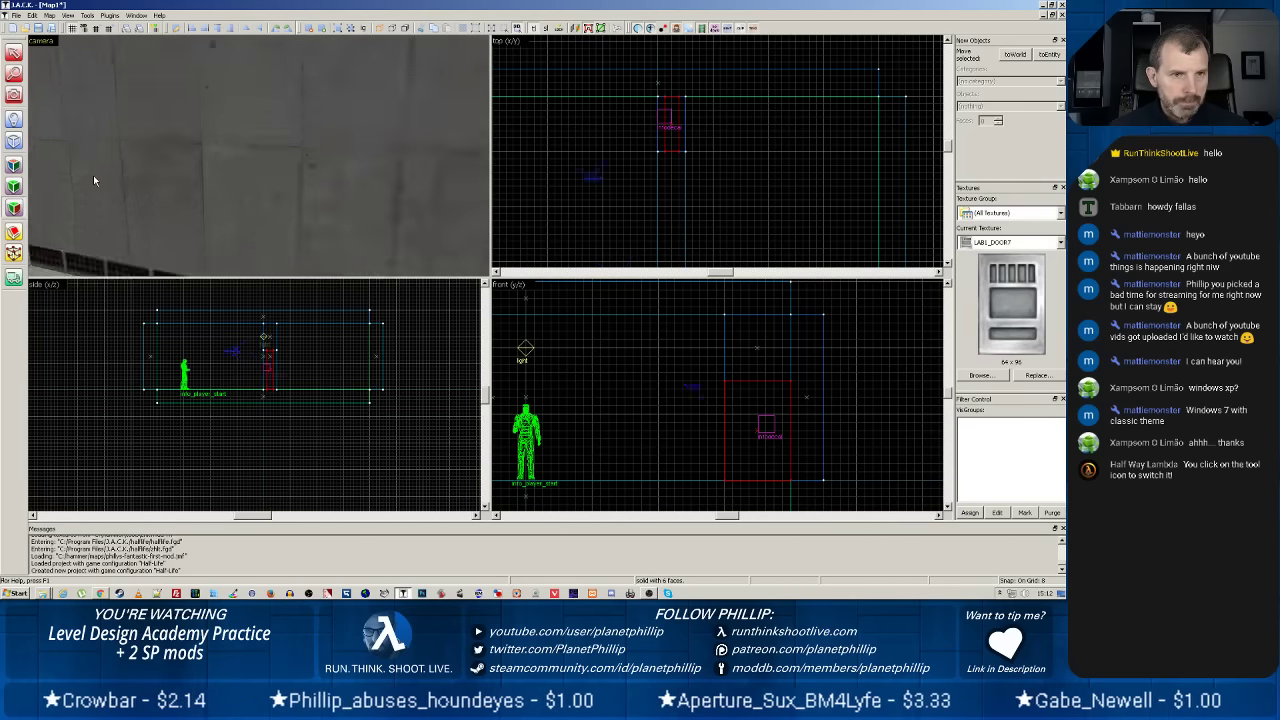
{"action": "middle_click_drag", "start_coordinate": [131, 176], "coordinate": [232, 119]}
{"action": "scroll", "coordinate": [232, 119], "scroll_direction": "up", "scroll_amount": 4}
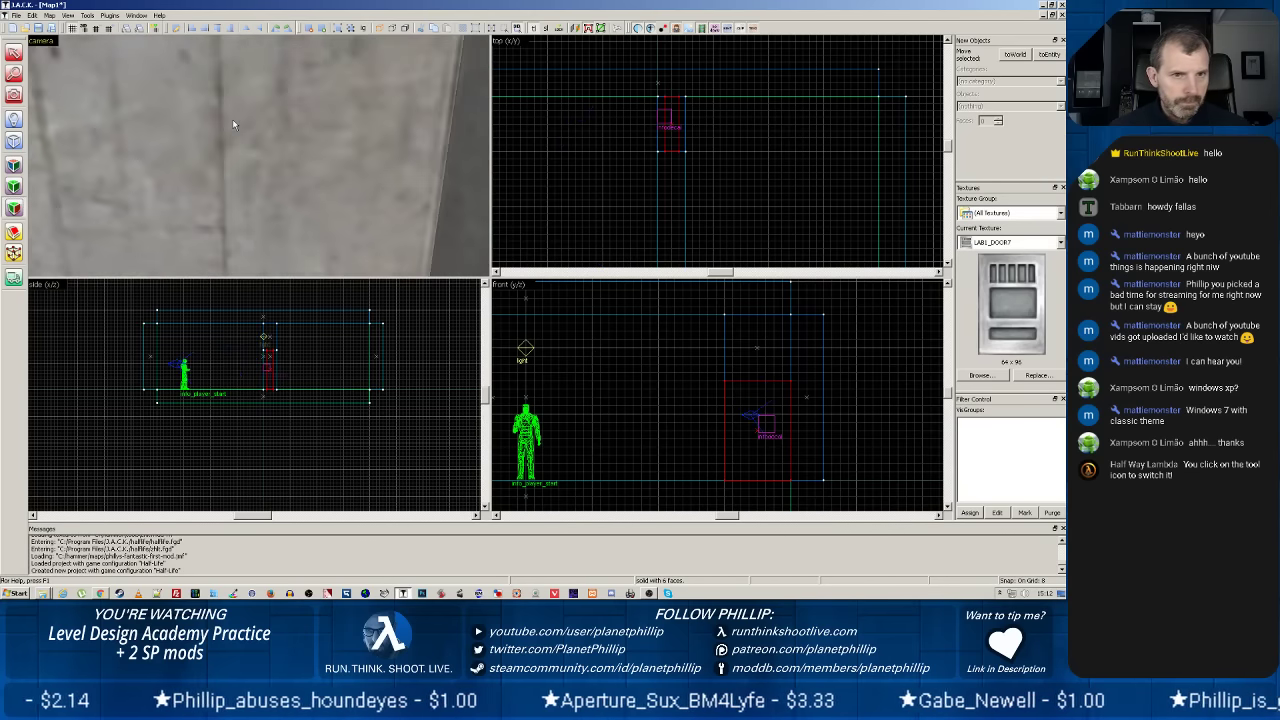
{"action": "key", "text": "z"}
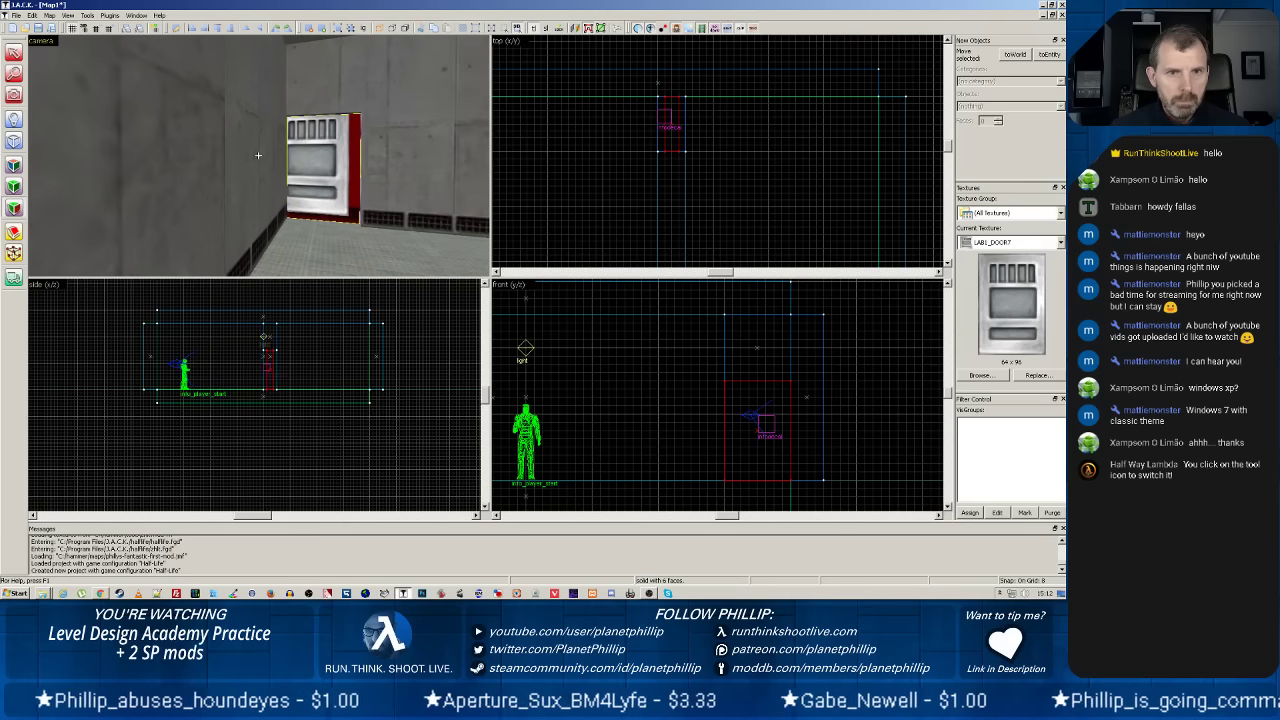
{"action": "key", "text": "z"}
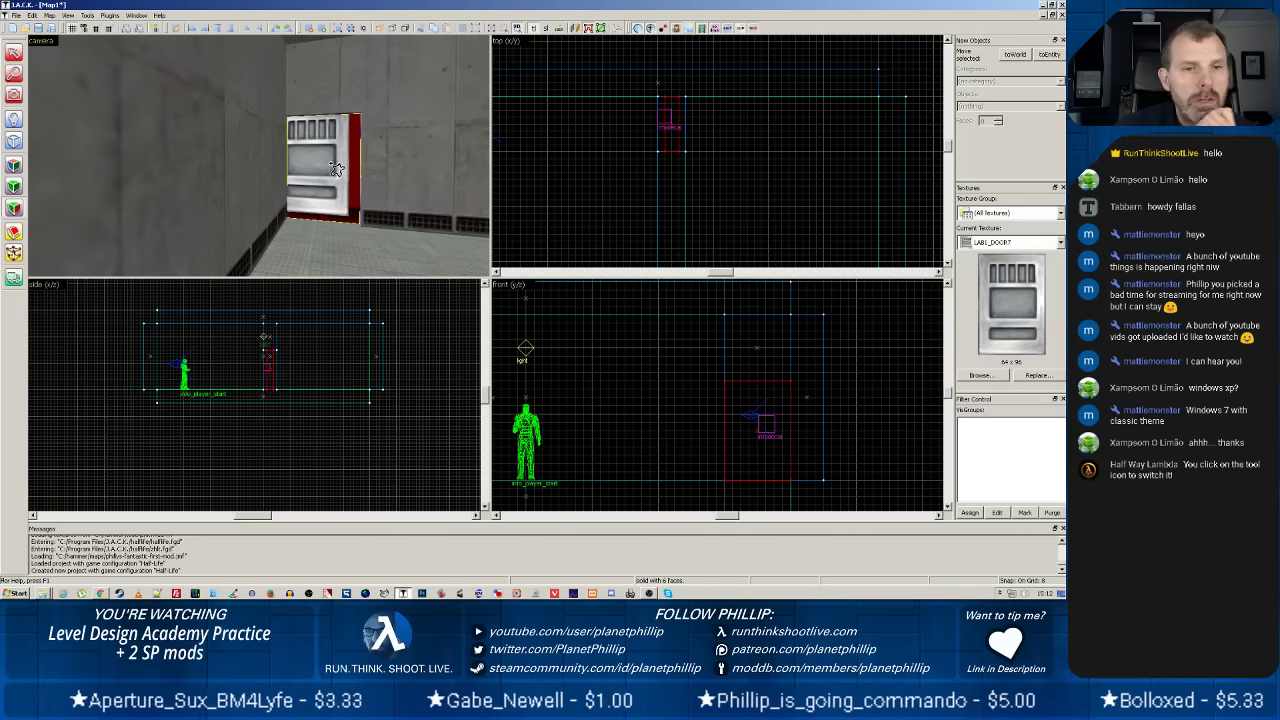
Move the LAB1_DOOR7 decal off the door brush into the room and delete it.
{"action": "left_click", "coordinate": [14, 52]}
{"action": "left_click", "coordinate": [305, 170]}
{"action": "left_click", "coordinate": [312, 166]}
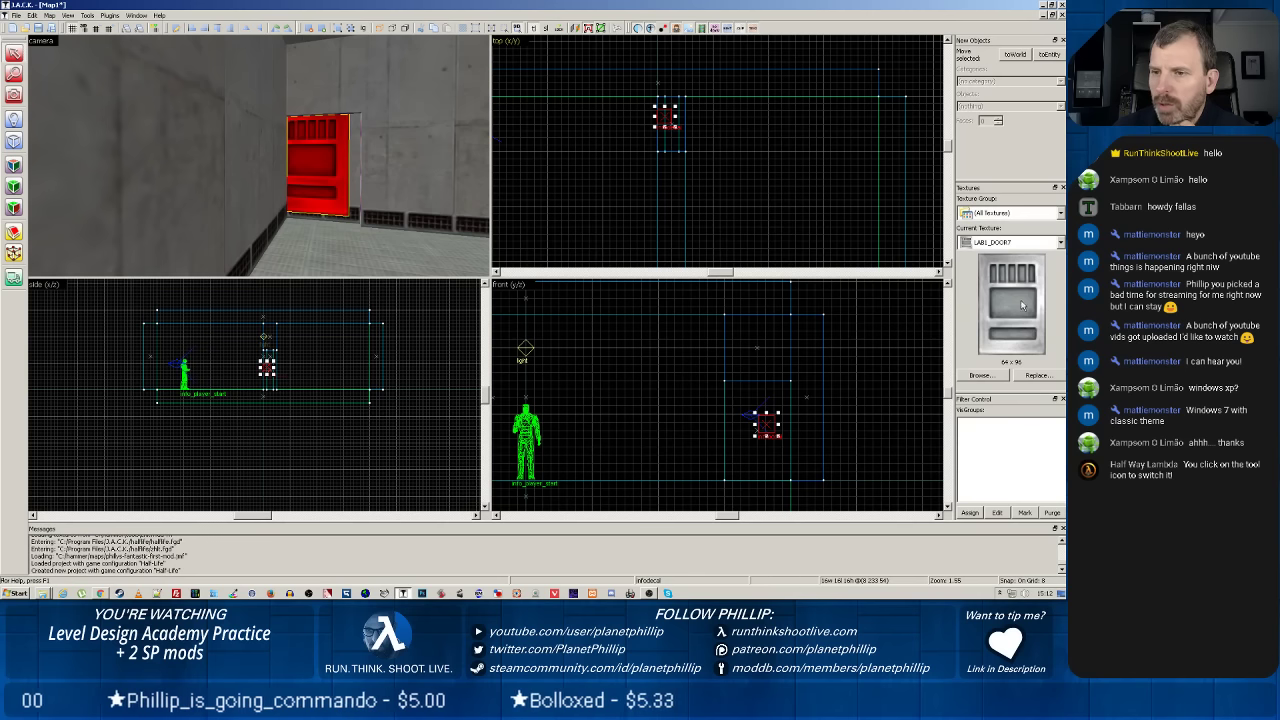
{"action": "left_click", "coordinate": [362, 176]}
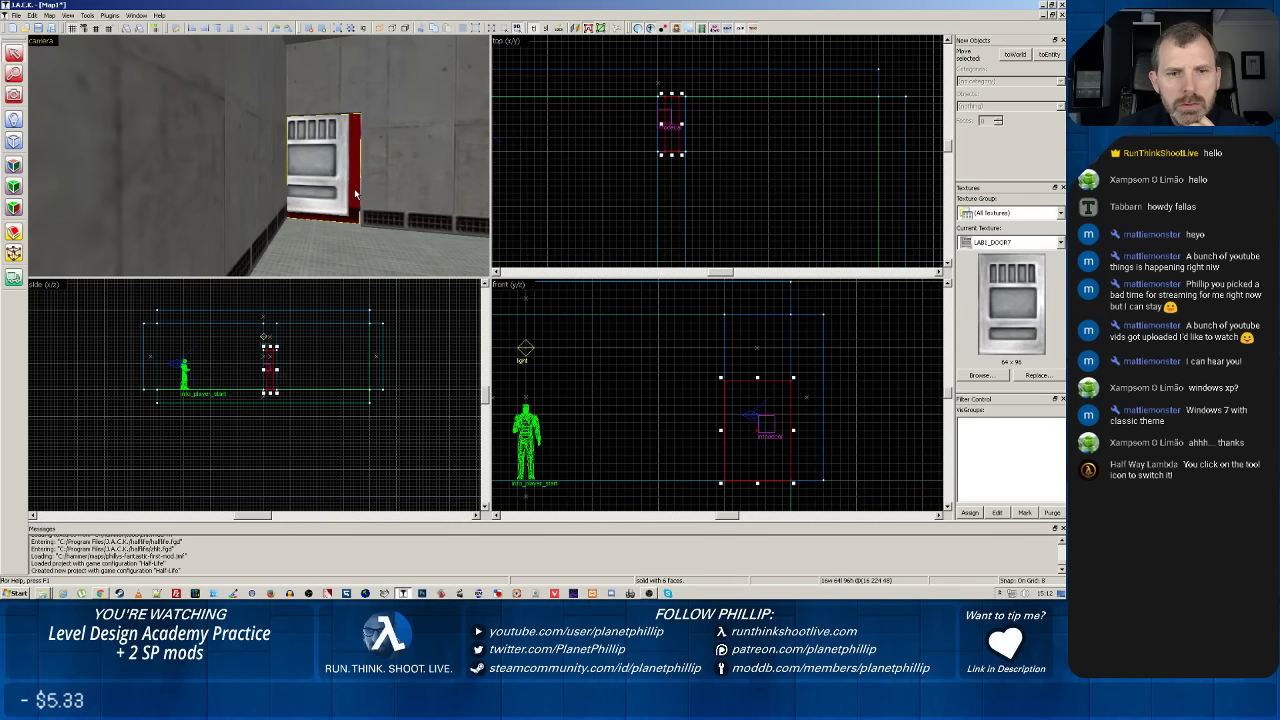
{"action": "left_click", "coordinate": [322, 147]}
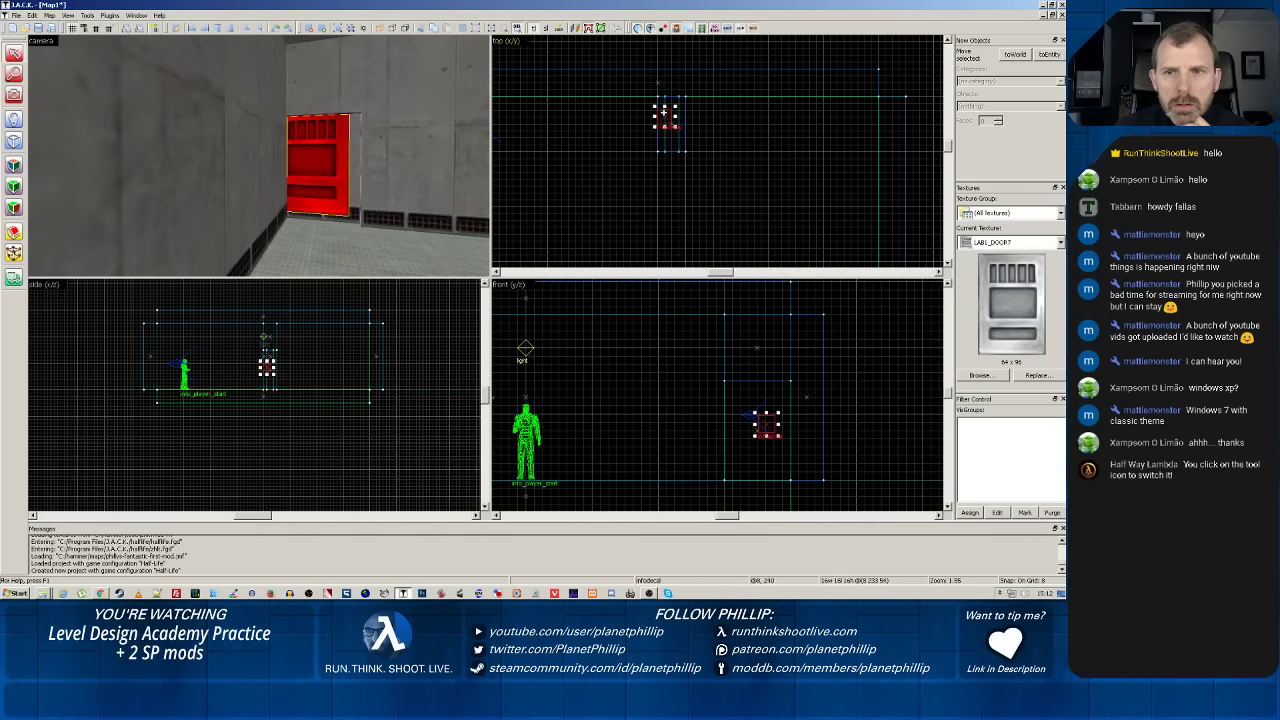
{"action": "left_click_drag", "start_coordinate": [663, 116], "coordinate": [596, 131]}
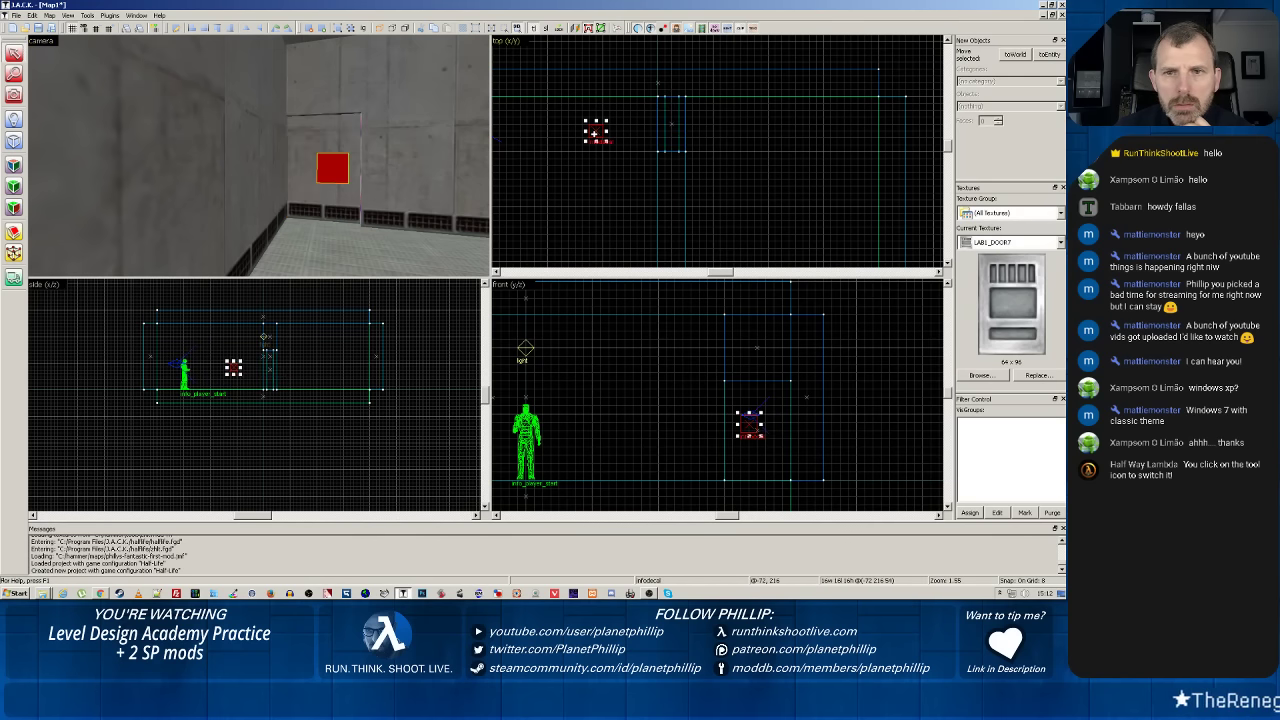
{"action": "left_click", "coordinate": [335, 148]}
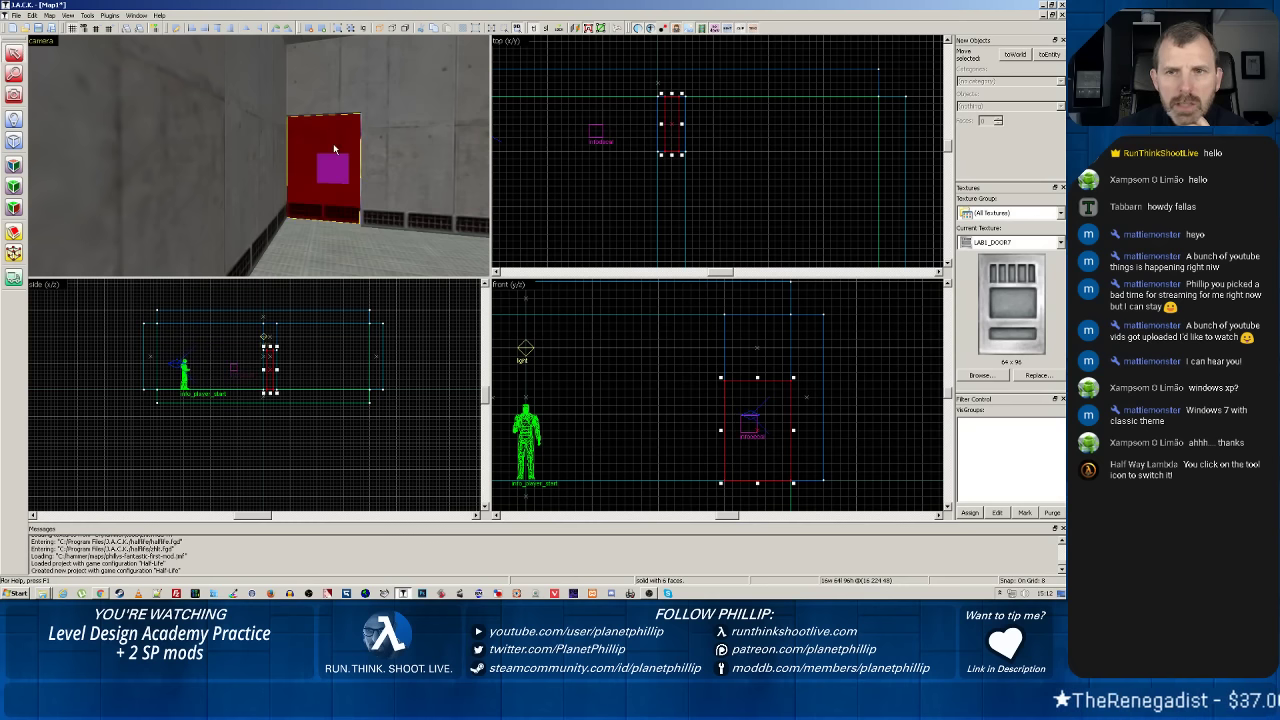
{"action": "left_click", "coordinate": [596, 131]}
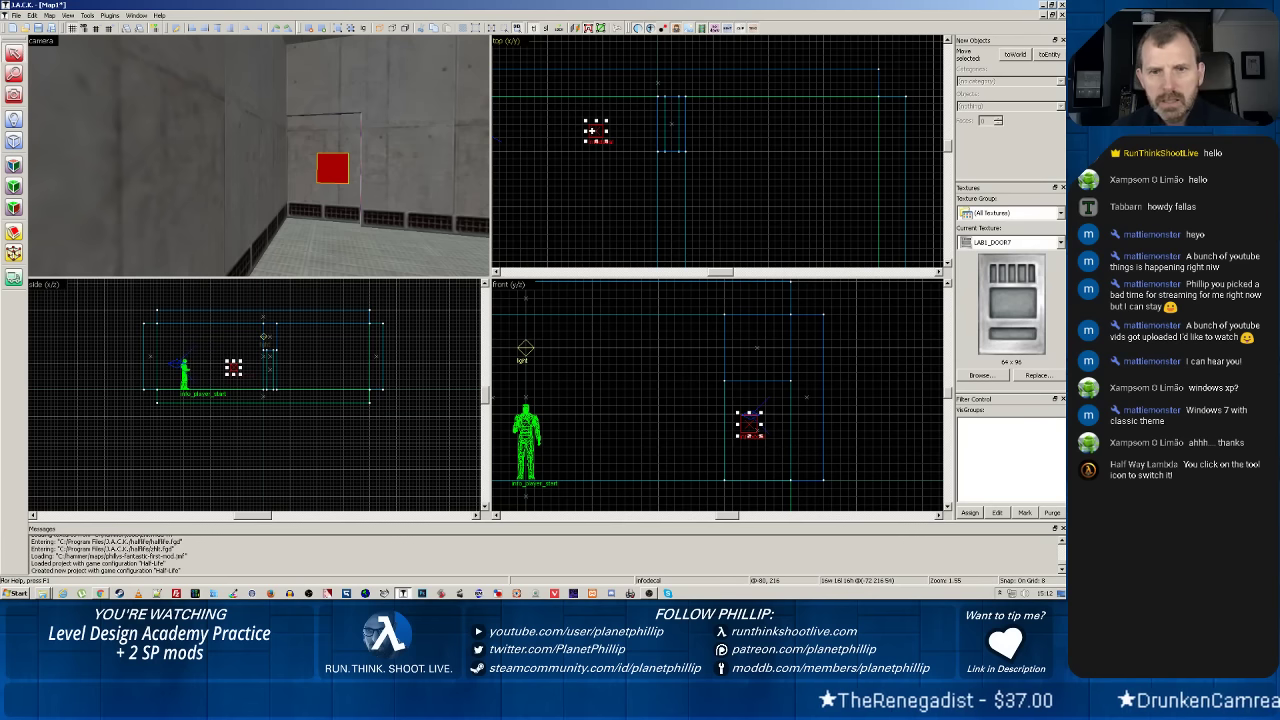
{"action": "key", "text": "Delete"}
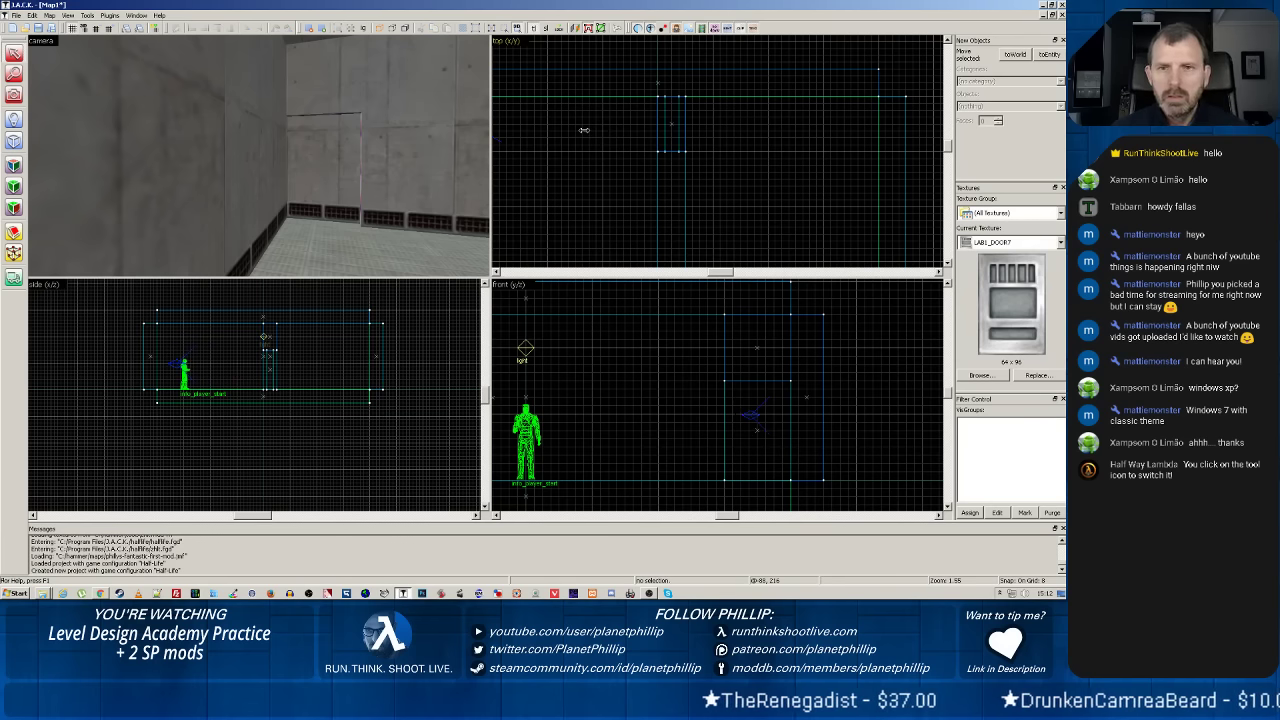
Select the thin door brush and apply a new LAB1_DOOR7 decal to its face.
{"action": "left_click", "coordinate": [298, 168]}
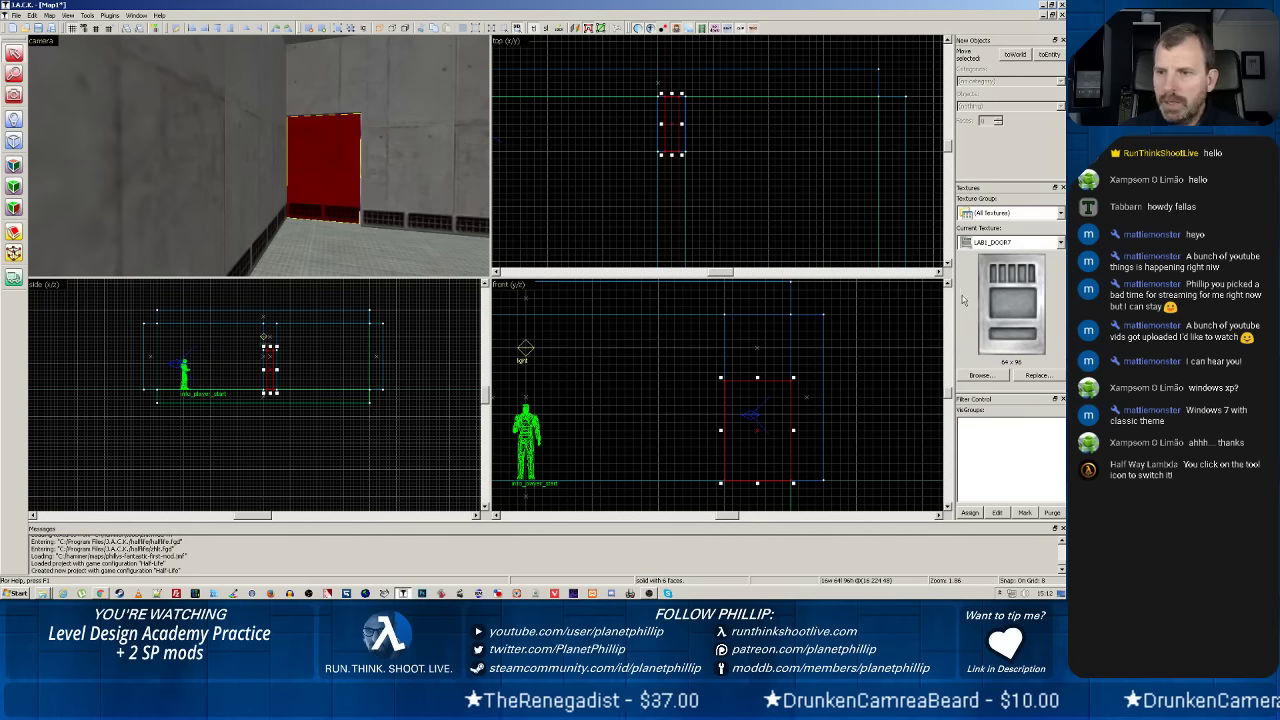
{"action": "left_click", "coordinate": [14, 207]}
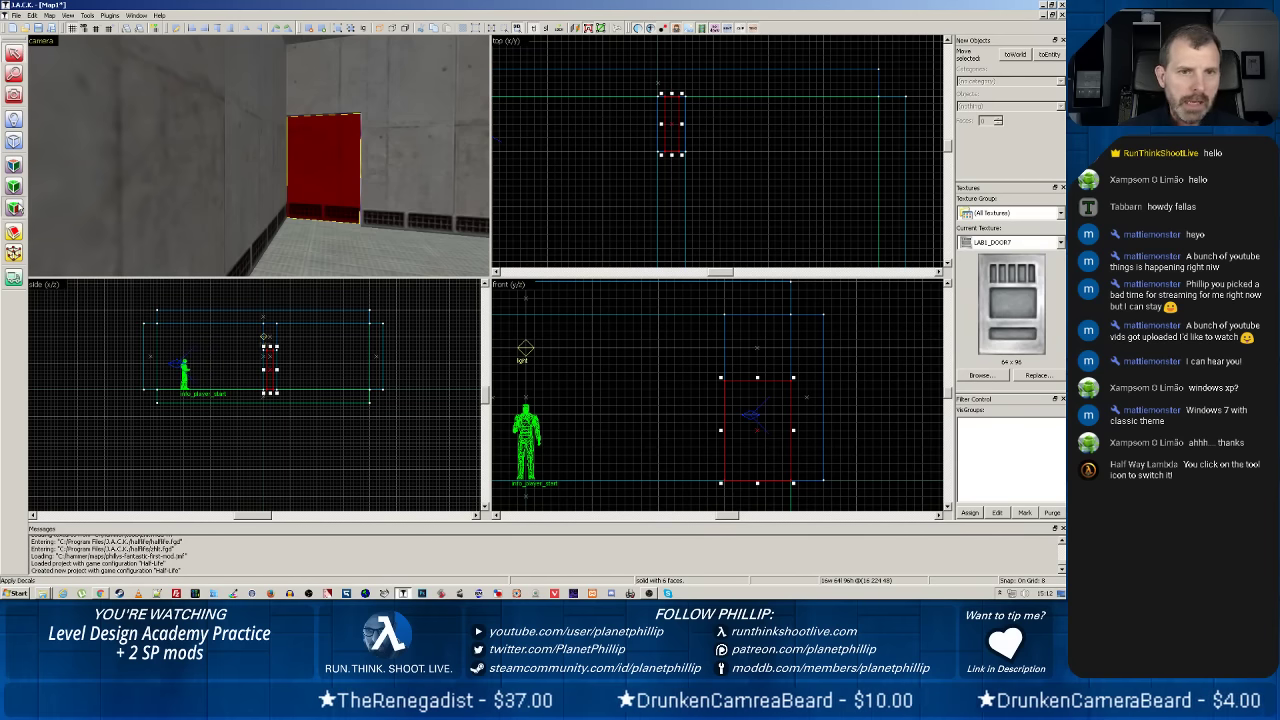
{"action": "left_click", "coordinate": [325, 178]}
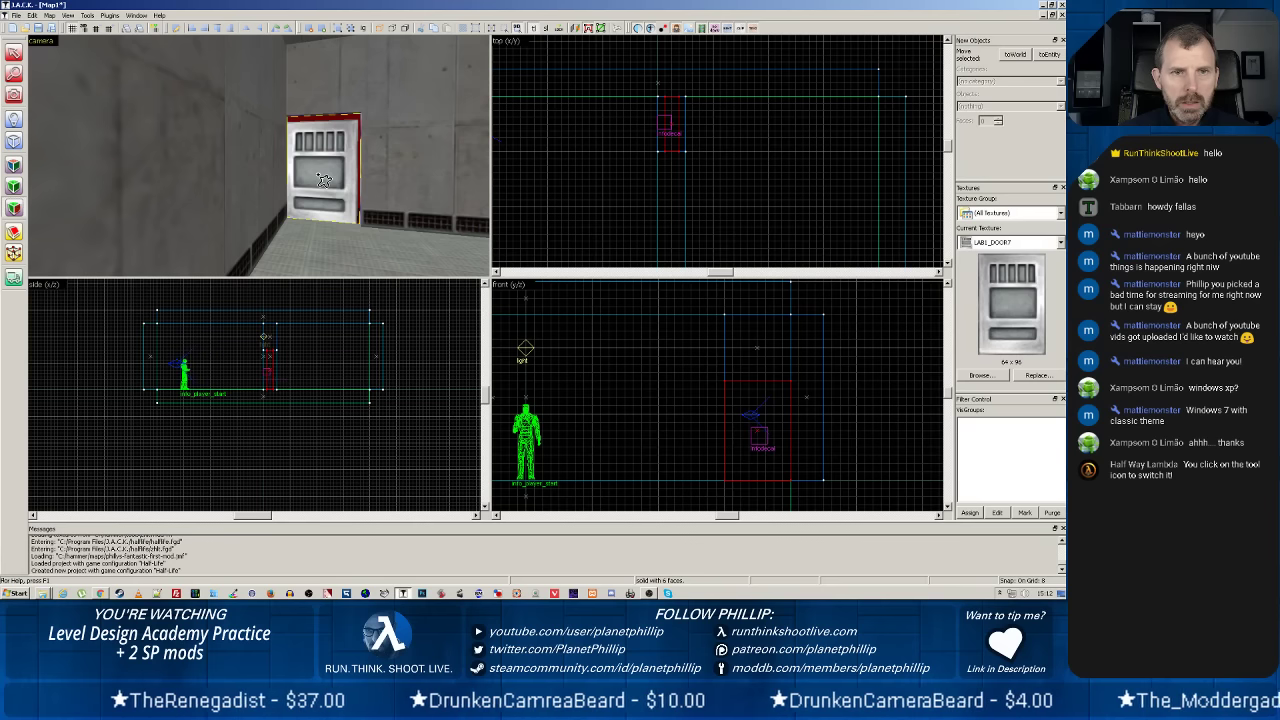
{"action": "left_click", "coordinate": [14, 163]}
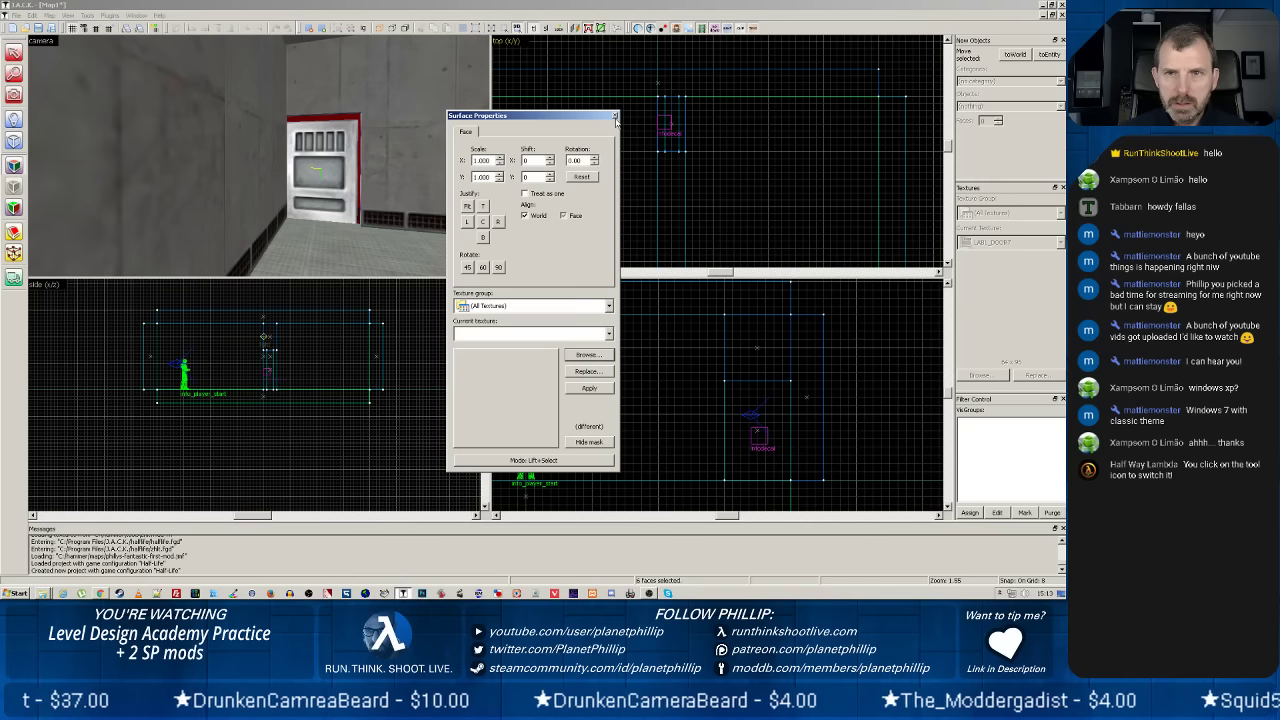
{"action": "left_click", "coordinate": [615, 117]}
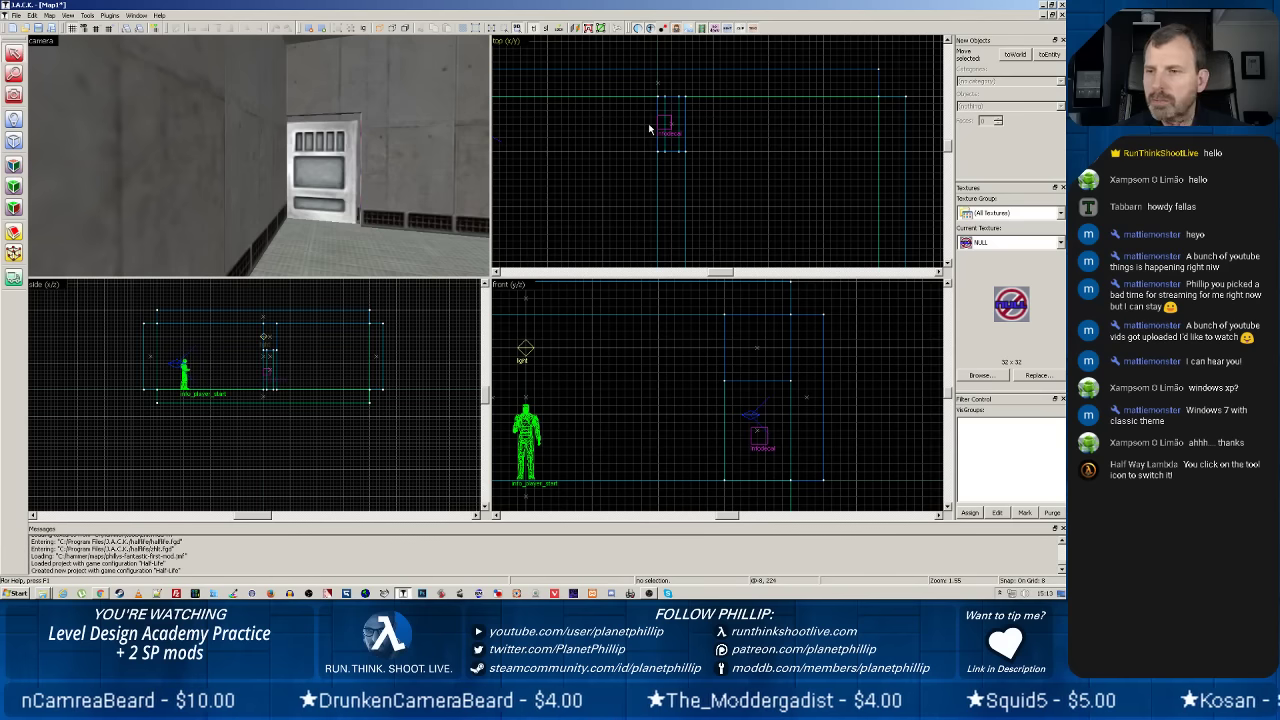
Select the door decal and examine it up close from an angle in the 3D view.
{"action": "left_click", "coordinate": [325, 147]}
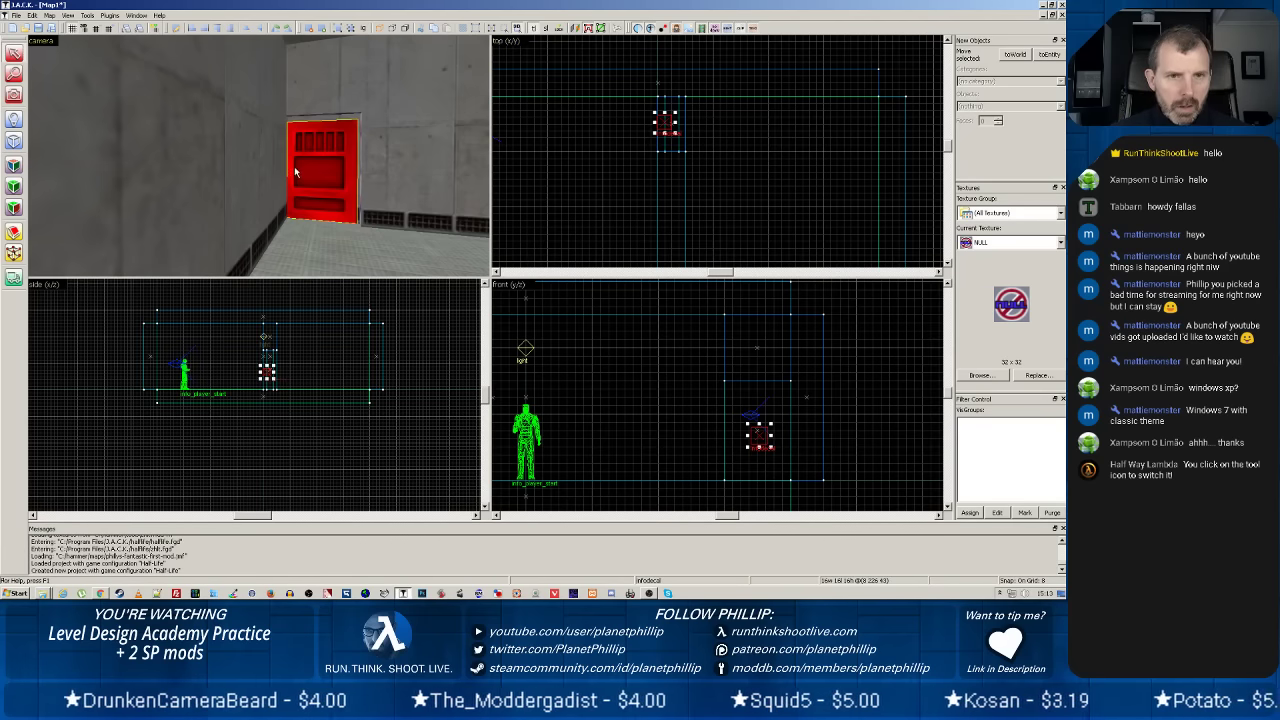
{"action": "scroll", "coordinate": [257, 154], "scroll_direction": "up", "scroll_amount": 5}
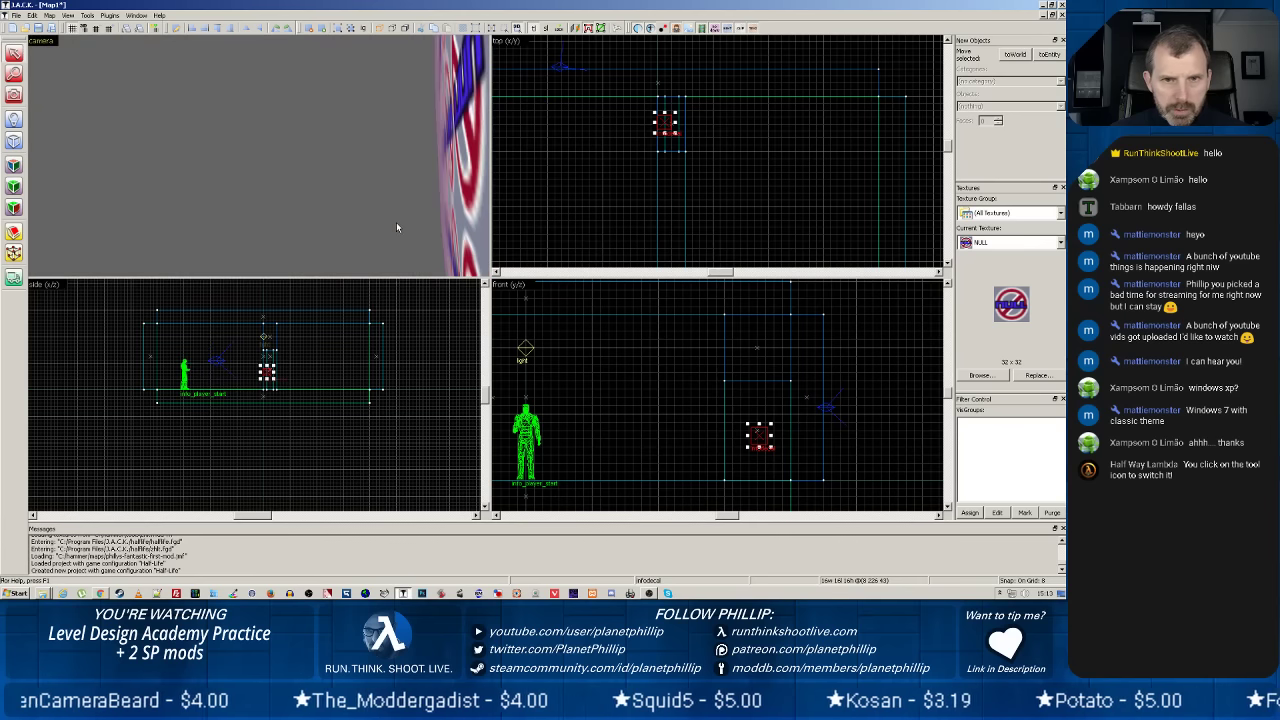
{"action": "key", "text": "z"}
{"action": "key", "text": "z"}
{"action": "scroll", "coordinate": [258, 158], "scroll_direction": "up", "scroll_amount": 3}
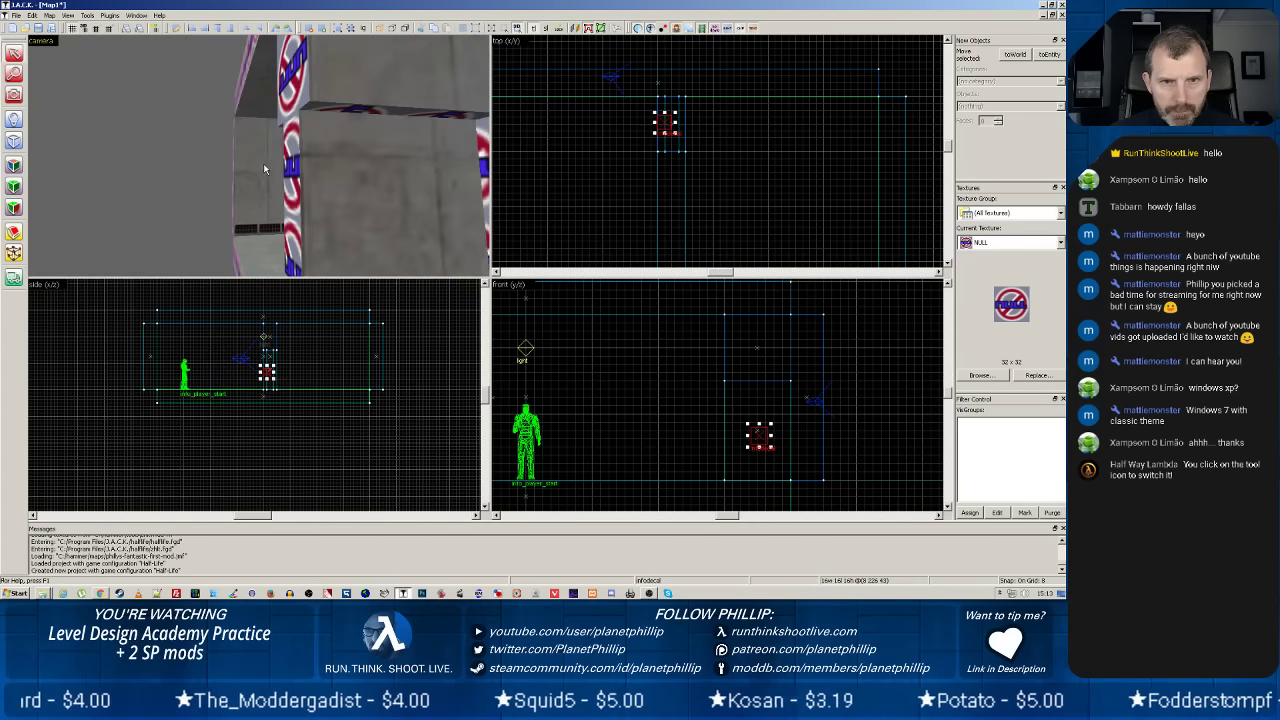
{"action": "left_click_drag", "start_coordinate": [264, 169], "coordinate": [251, 151]}
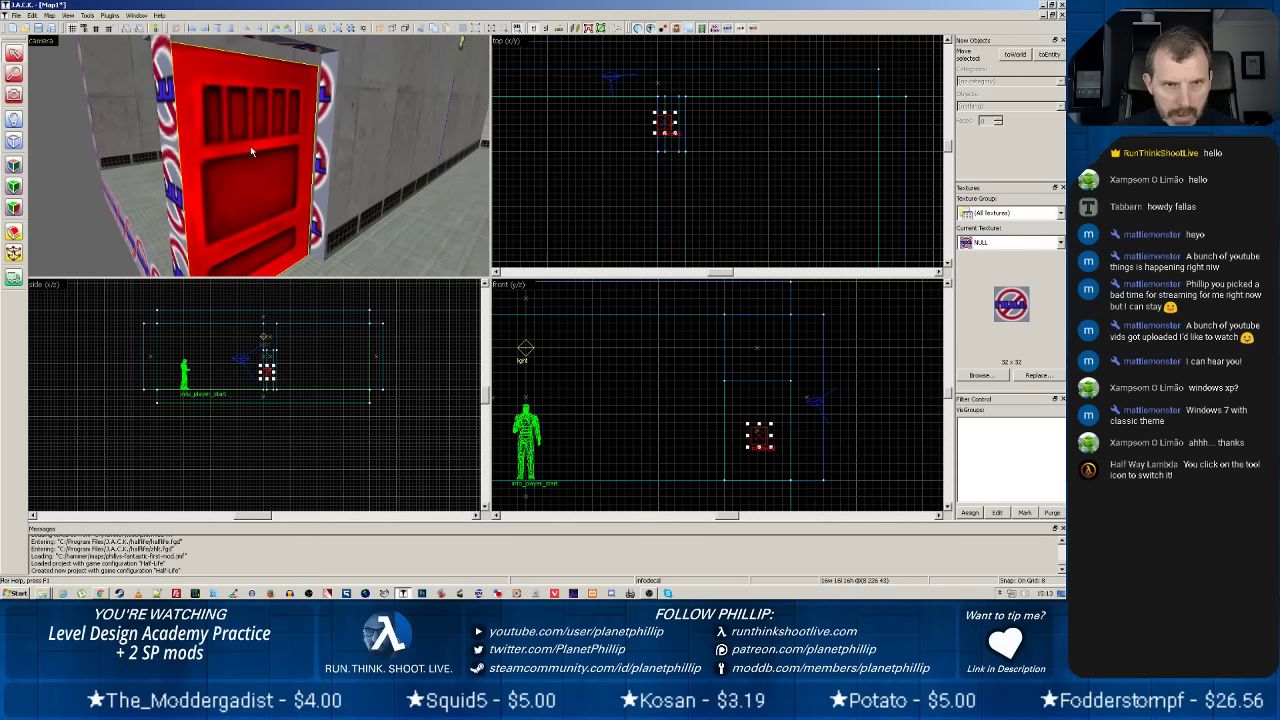
{"action": "left_click", "coordinate": [324, 96]}
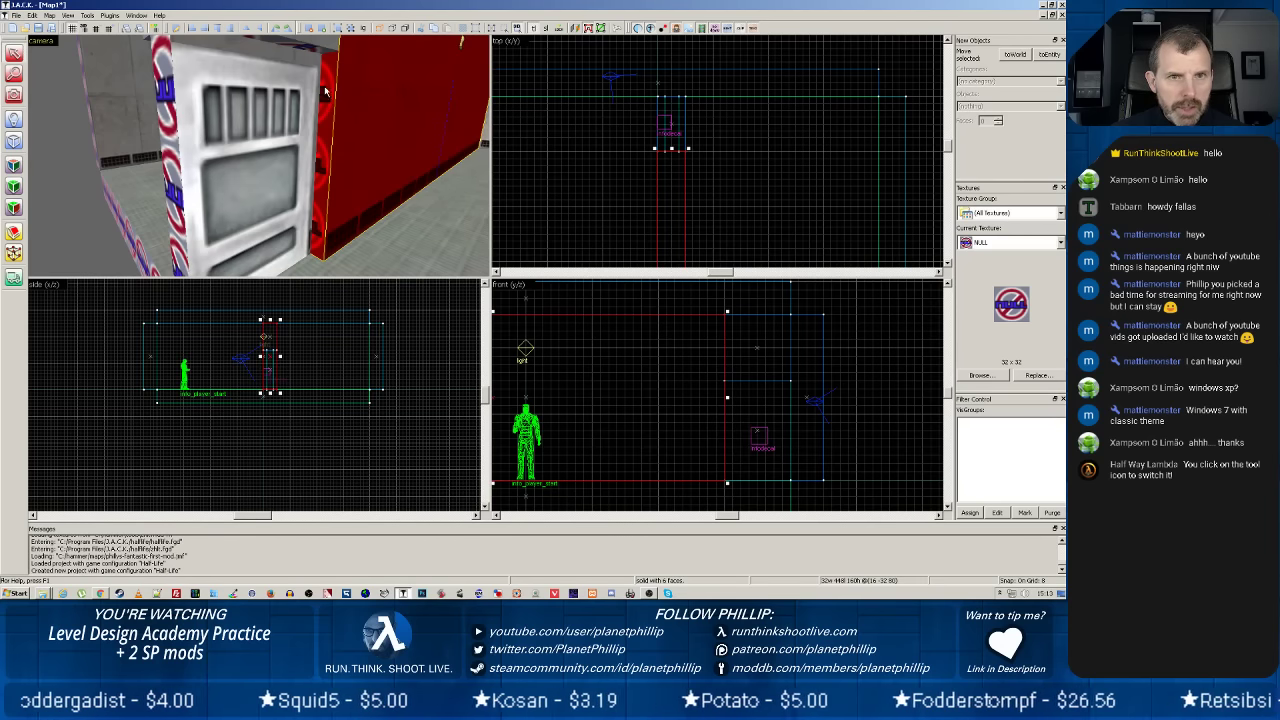
{"action": "left_click", "coordinate": [312, 49]}
{"action": "left_click", "coordinate": [332, 73]}
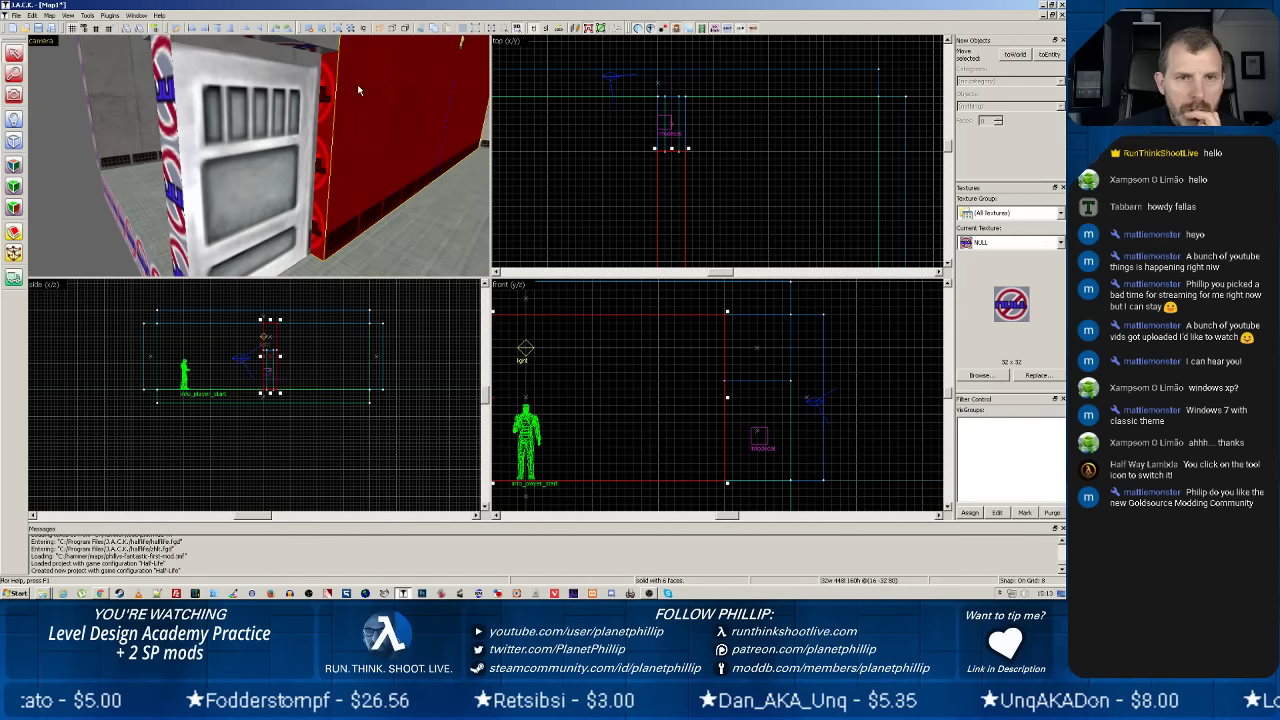
{"action": "right_click", "coordinate": [369, 113]}
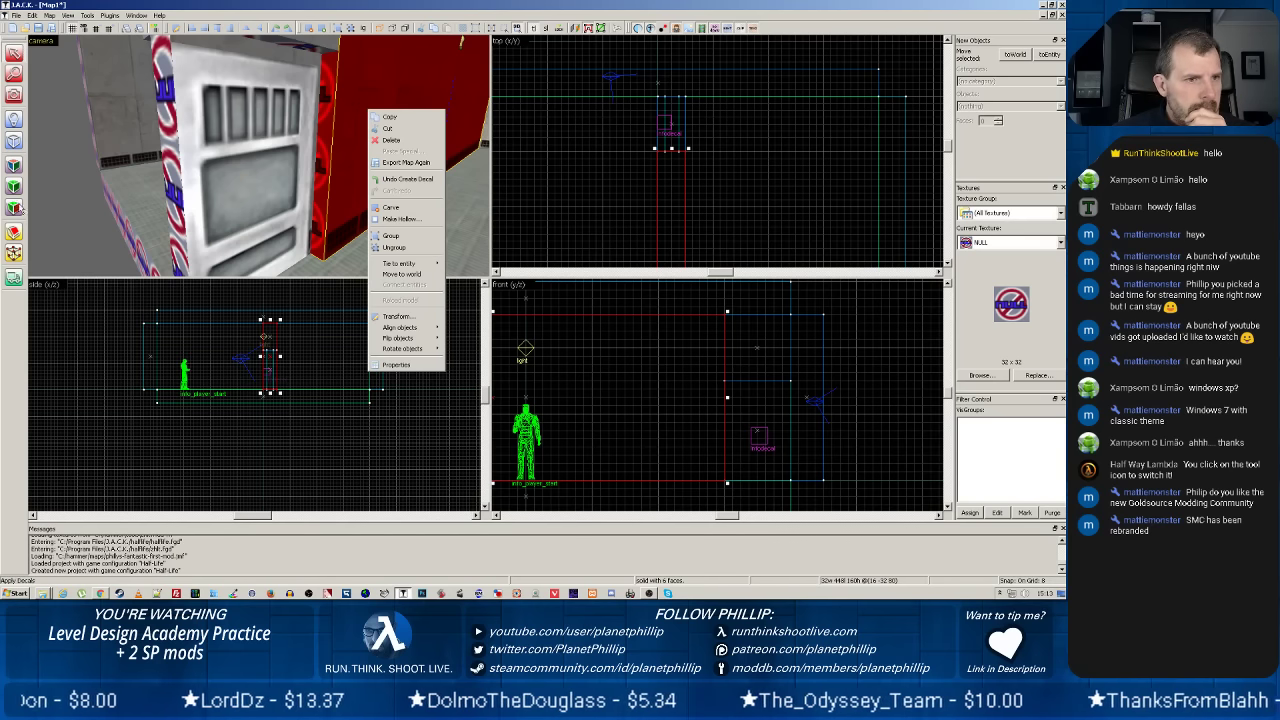
{"action": "right_click", "coordinate": [381, 83]}
{"action": "right_click", "coordinate": [380, 81]}
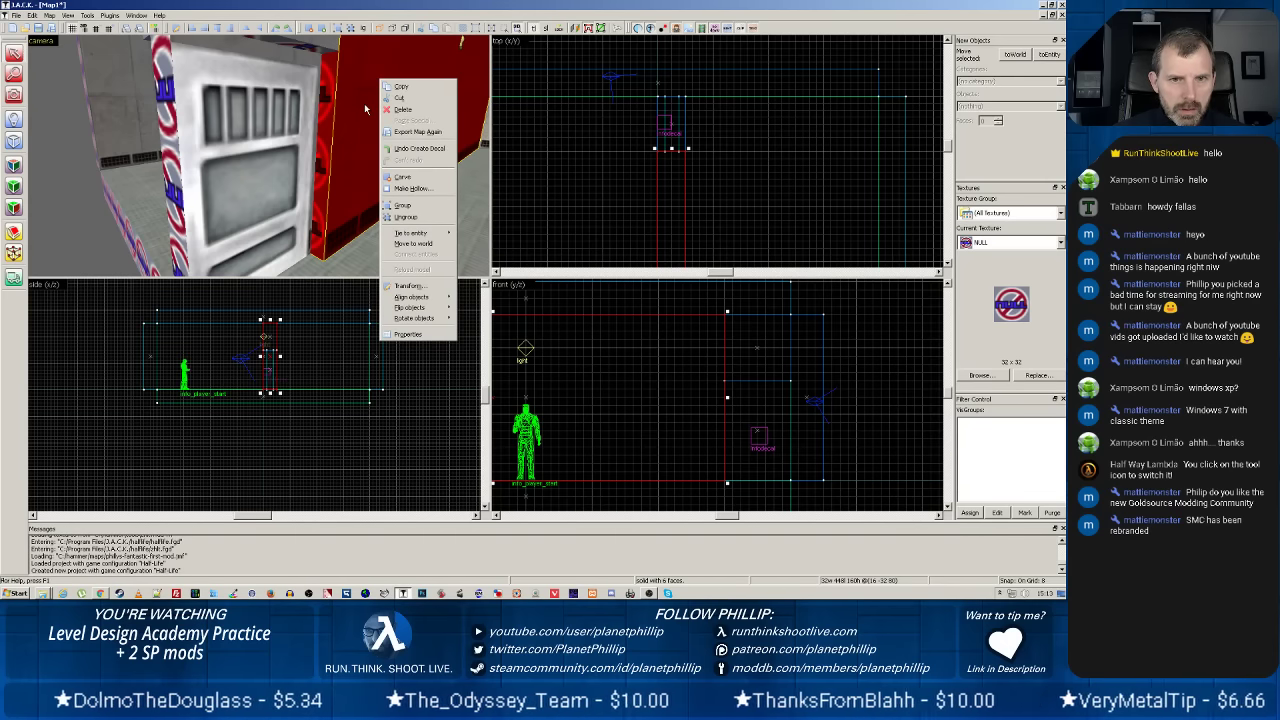
{"action": "left_click", "coordinate": [325, 146]}
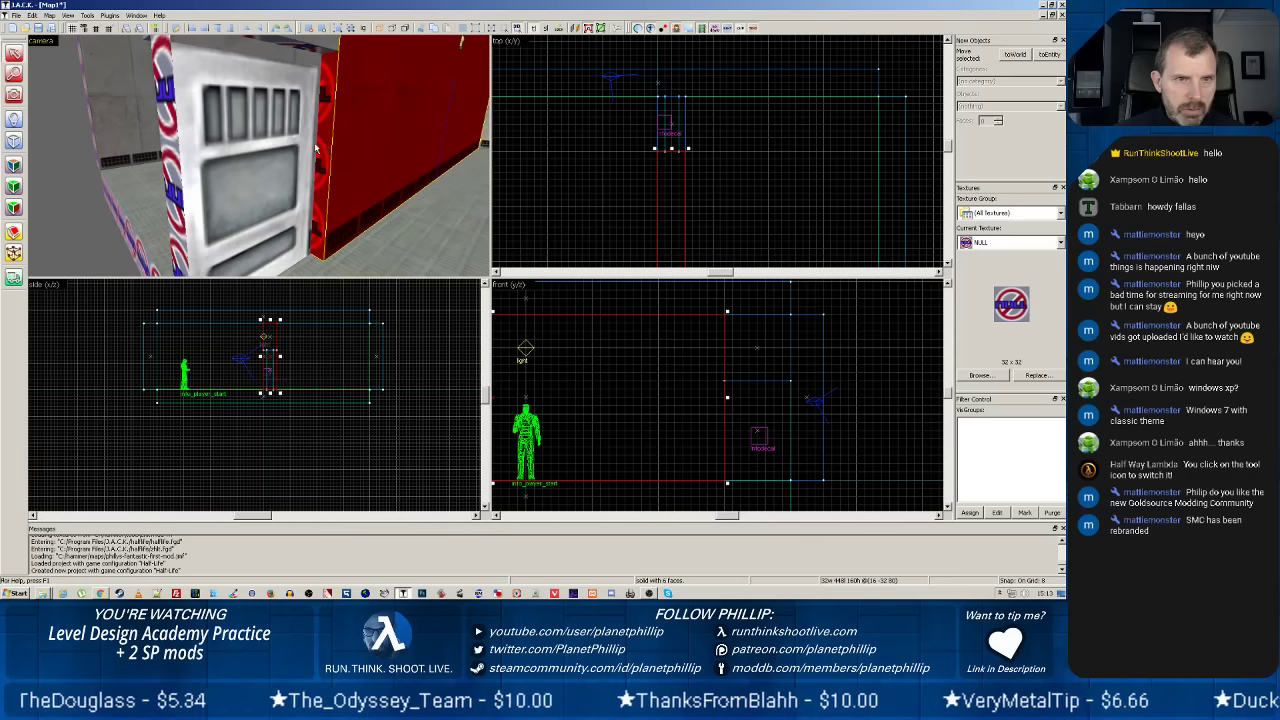
Move the door decal off the brush into the room and stamp a NULL decal on the door brush's face.
{"action": "left_click", "coordinate": [254, 145]}
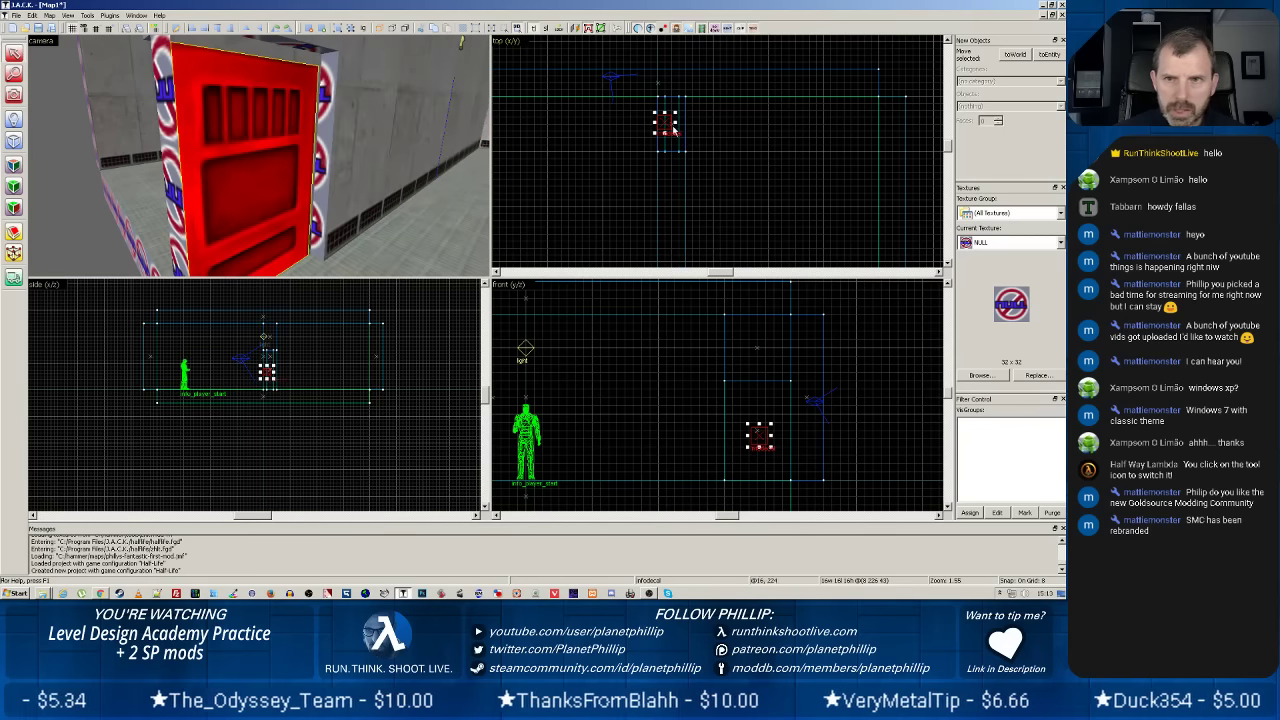
{"action": "left_click_drag", "start_coordinate": [665, 122], "coordinate": [603, 130]}
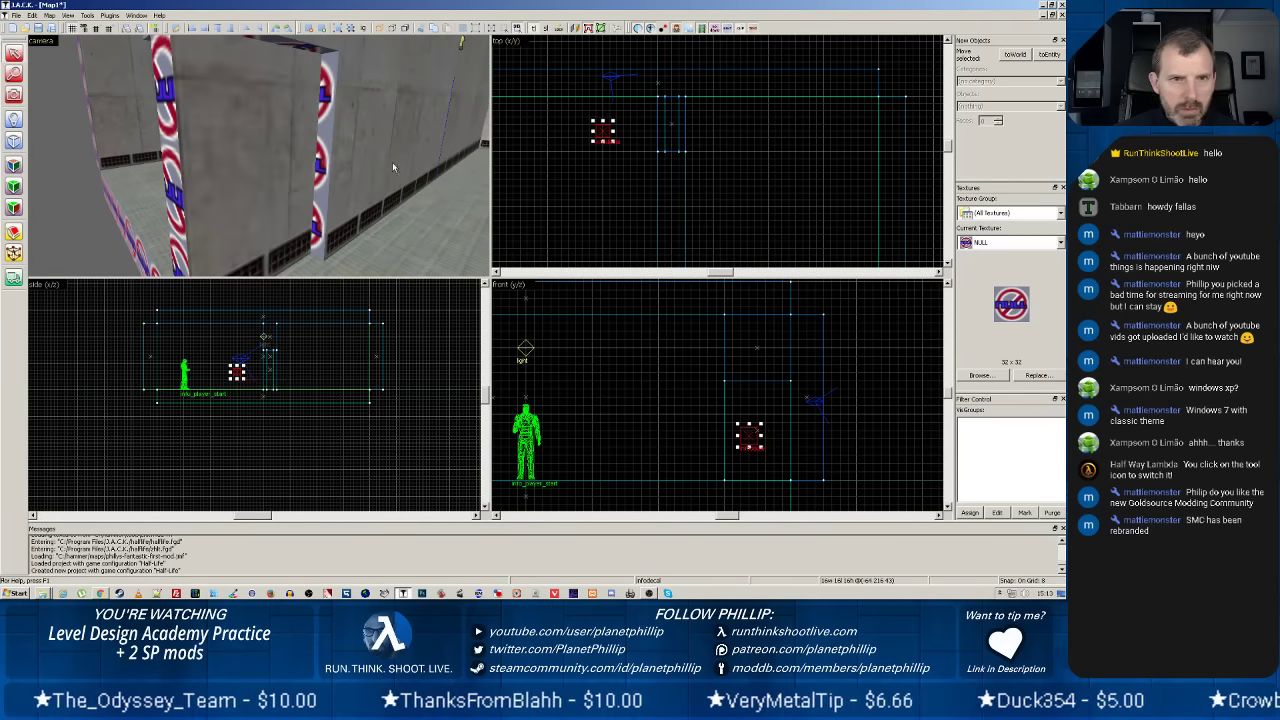
{"action": "left_click", "coordinate": [269, 145]}
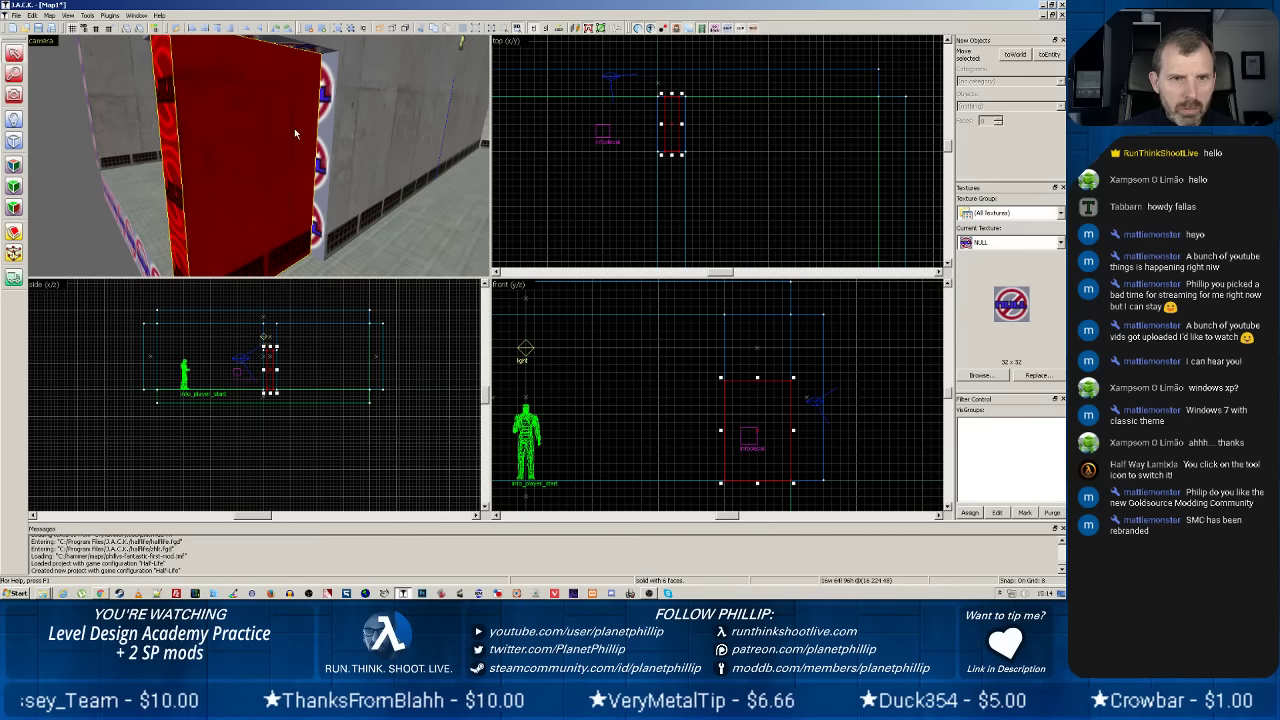
{"action": "right_click", "coordinate": [294, 128]}
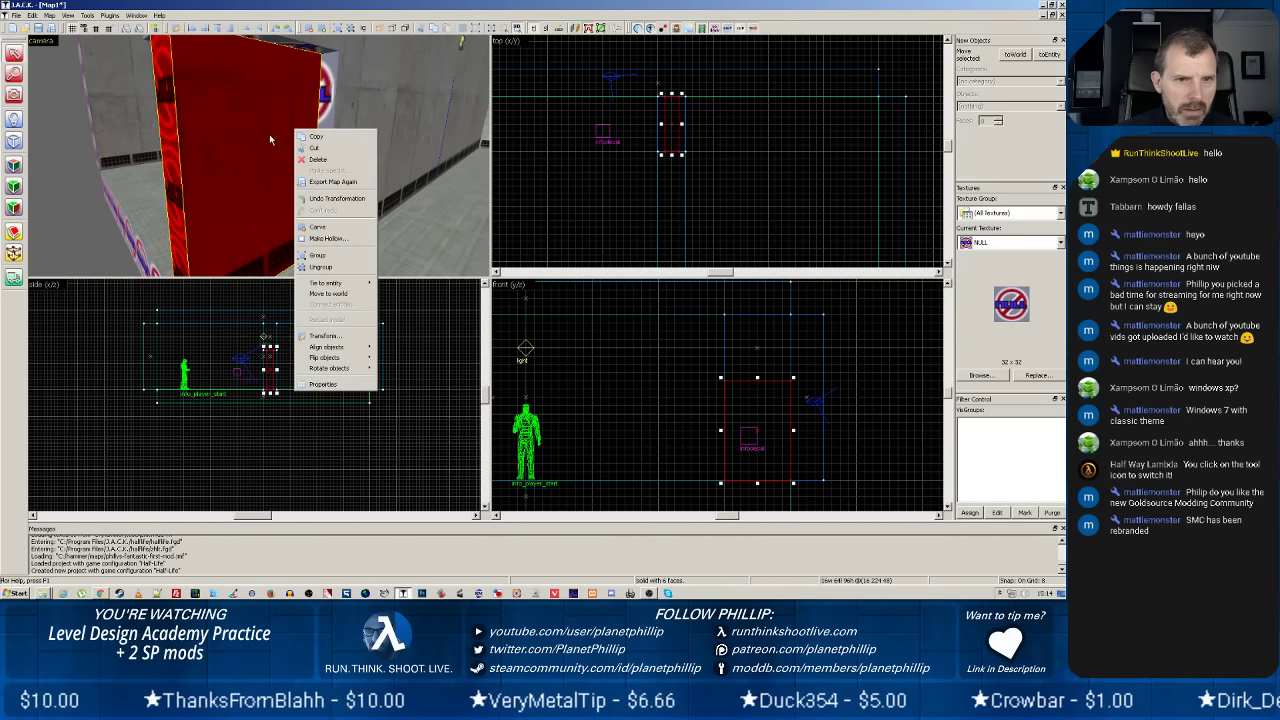
{"action": "left_click", "coordinate": [270, 136]}
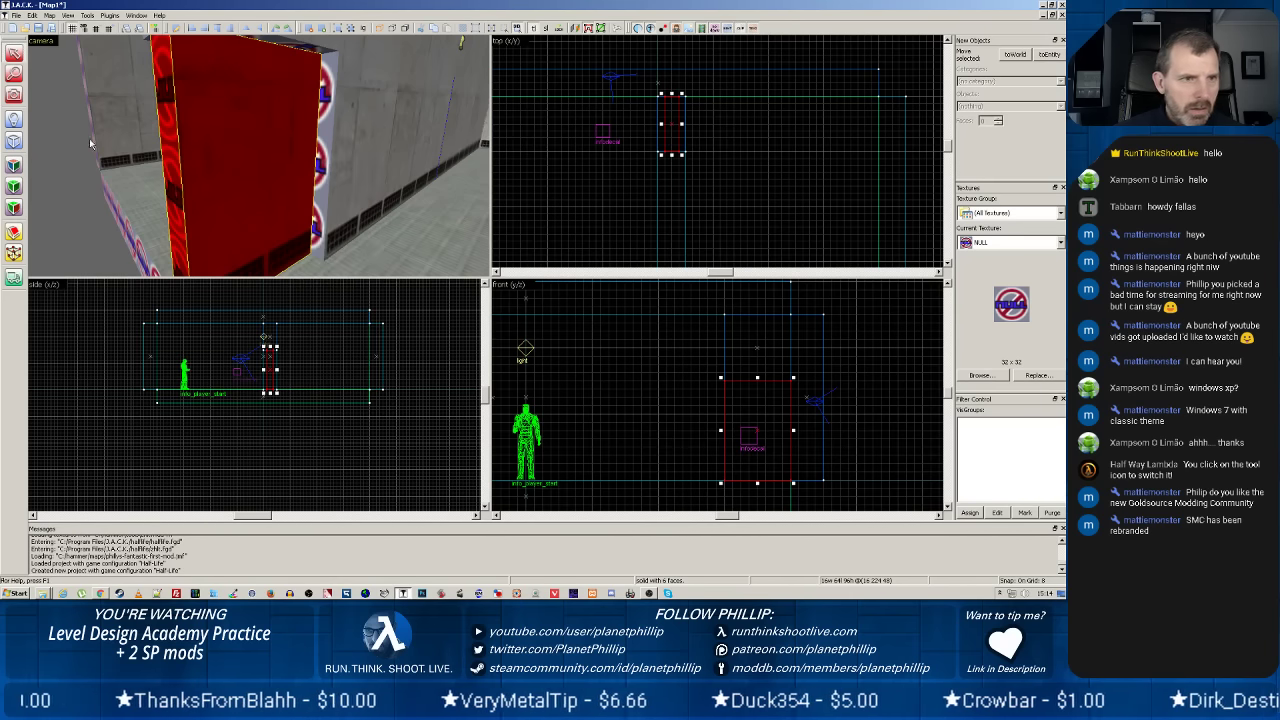
{"action": "left_click", "coordinate": [13, 210]}
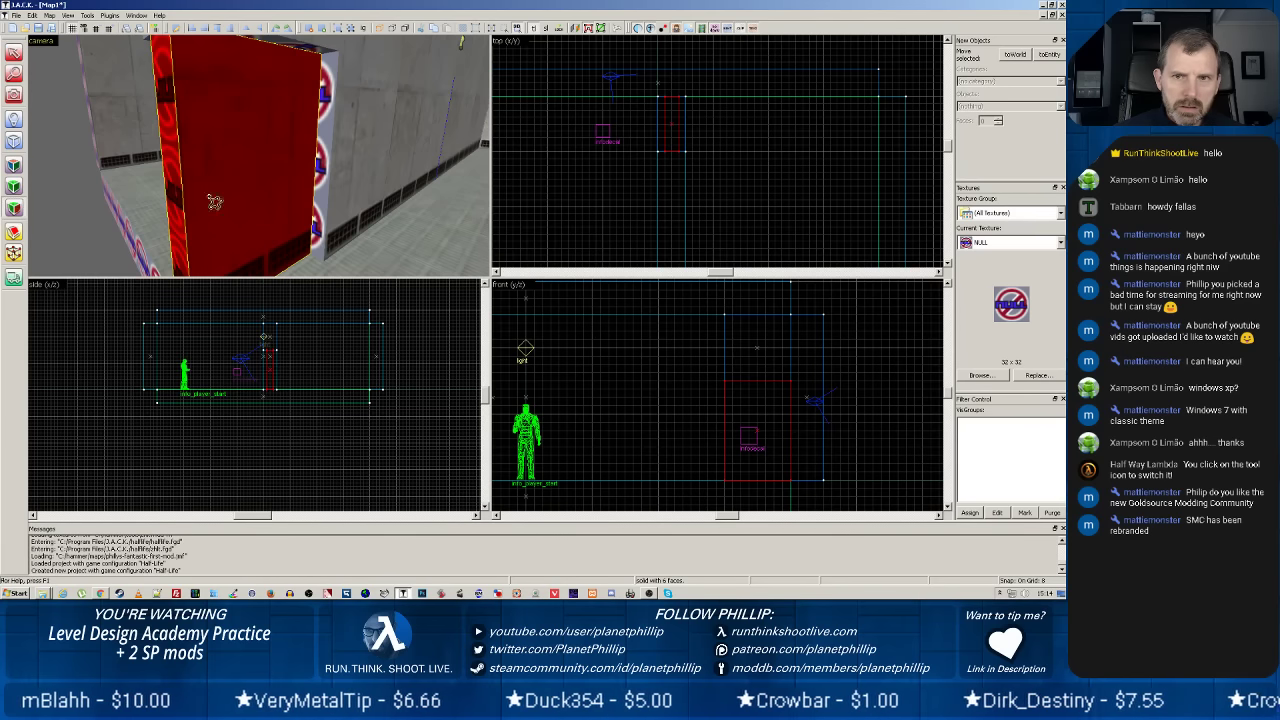
{"action": "left_click", "coordinate": [262, 170]}
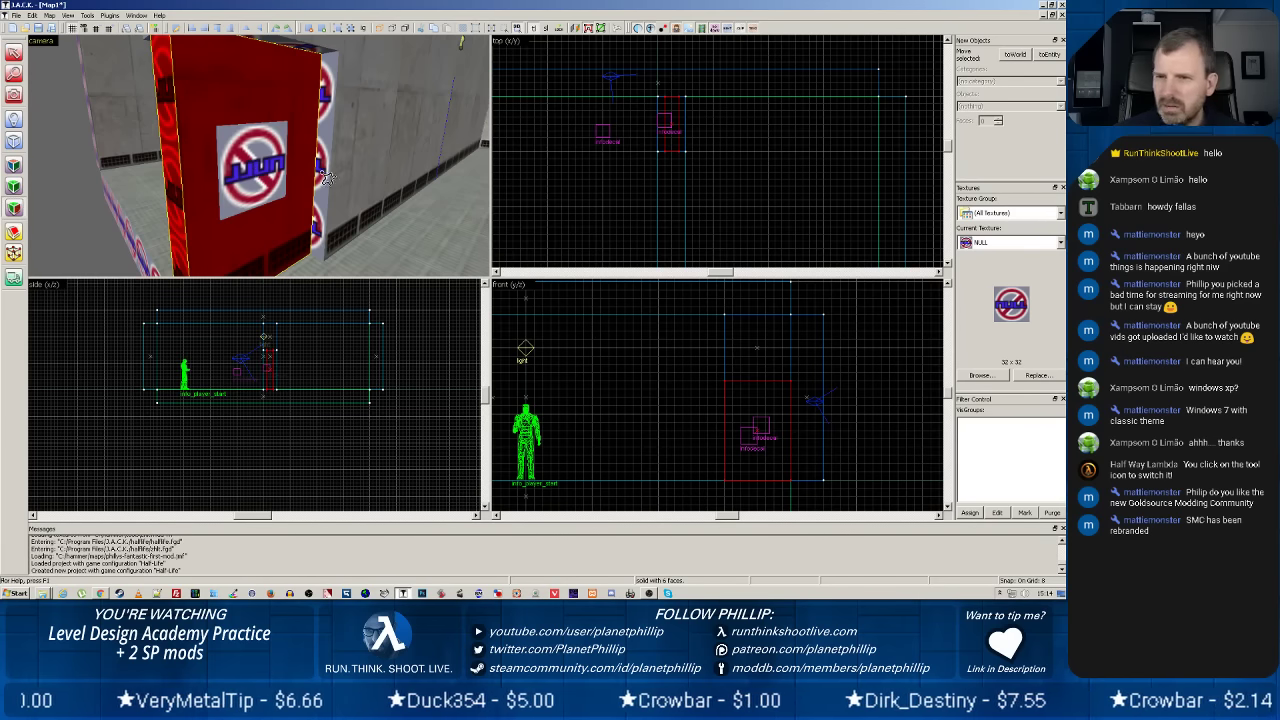
Choose the LAB1_DOOR7 texture and stamp several overlapping decals of it across the door brush's face.
{"action": "left_click", "coordinate": [980, 375]}
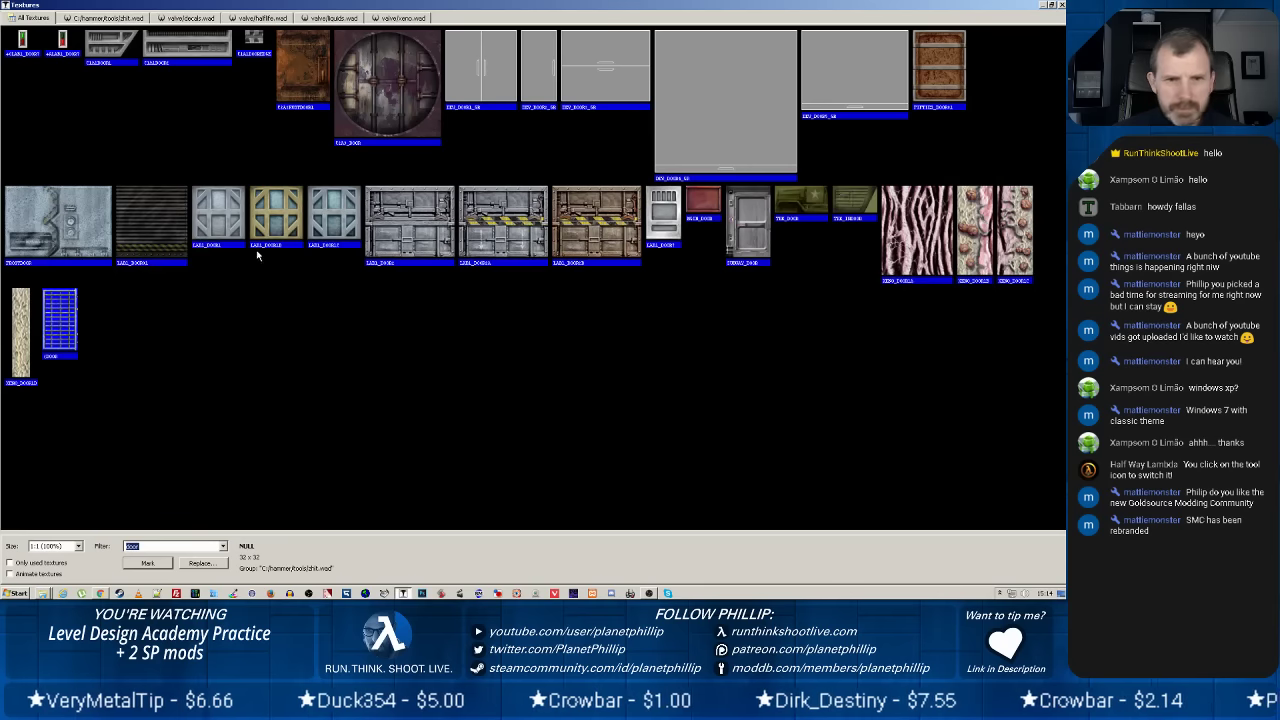
{"action": "left_click", "coordinate": [673, 238]}
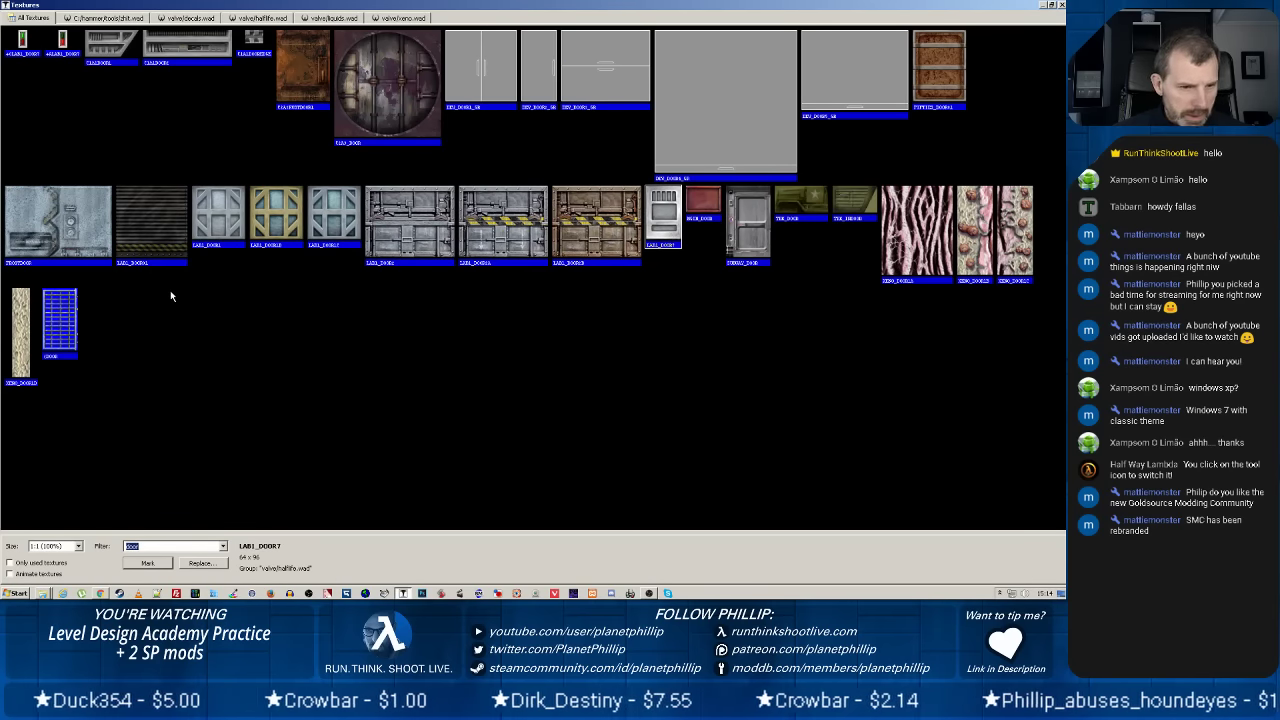
{"action": "key", "text": "Escape"}
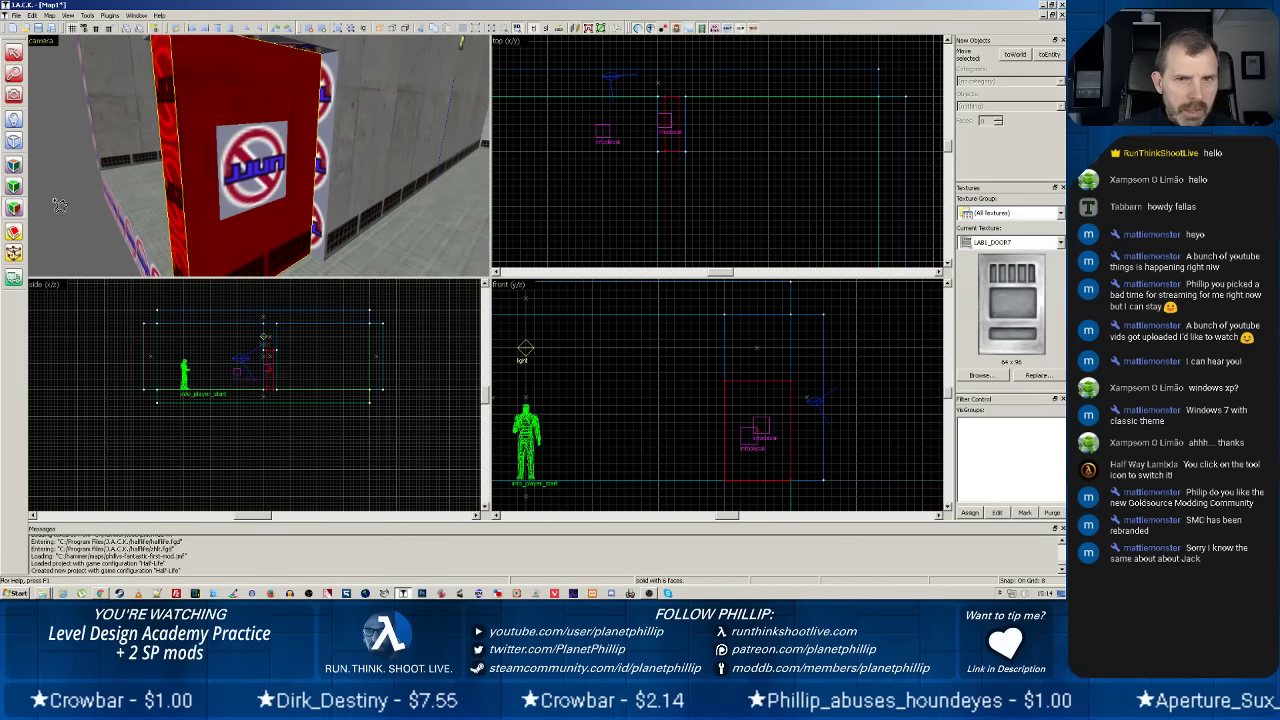
{"action": "left_click", "coordinate": [205, 138]}
{"action": "left_click", "coordinate": [292, 179]}
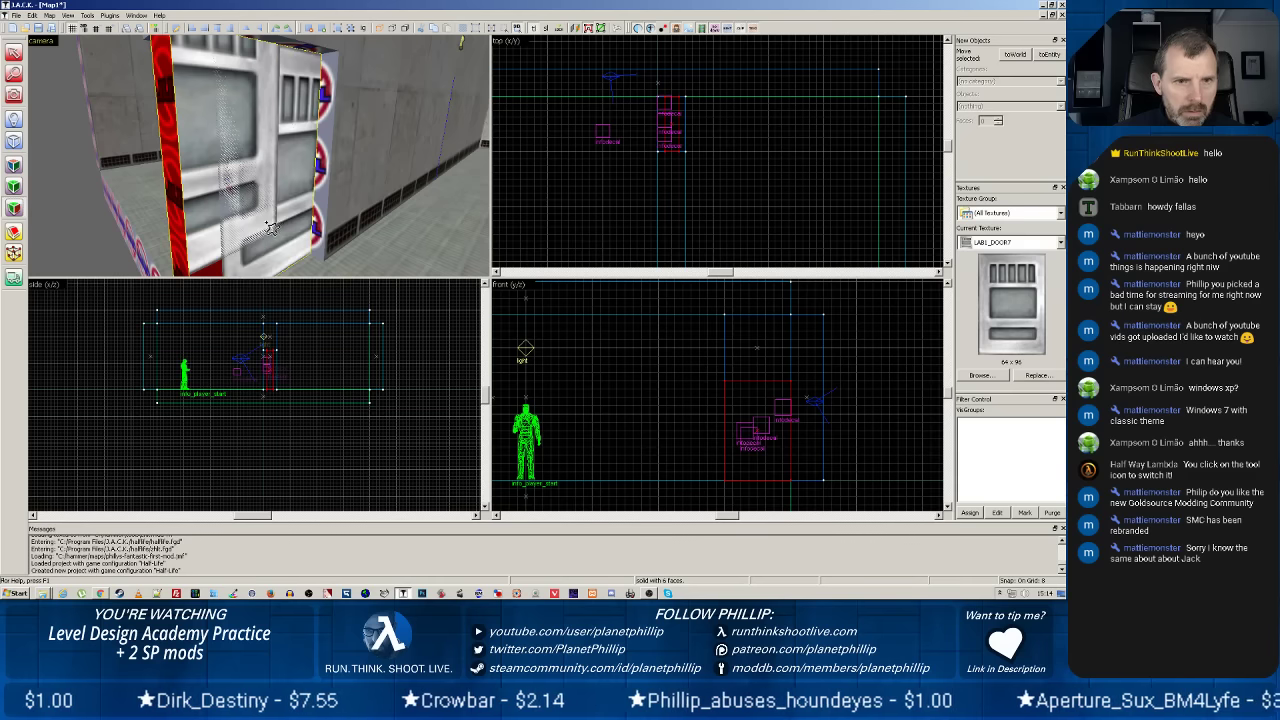
{"action": "left_click", "coordinate": [273, 229]}
{"action": "left_click", "coordinate": [246, 241]}
{"action": "left_click", "coordinate": [285, 162]}
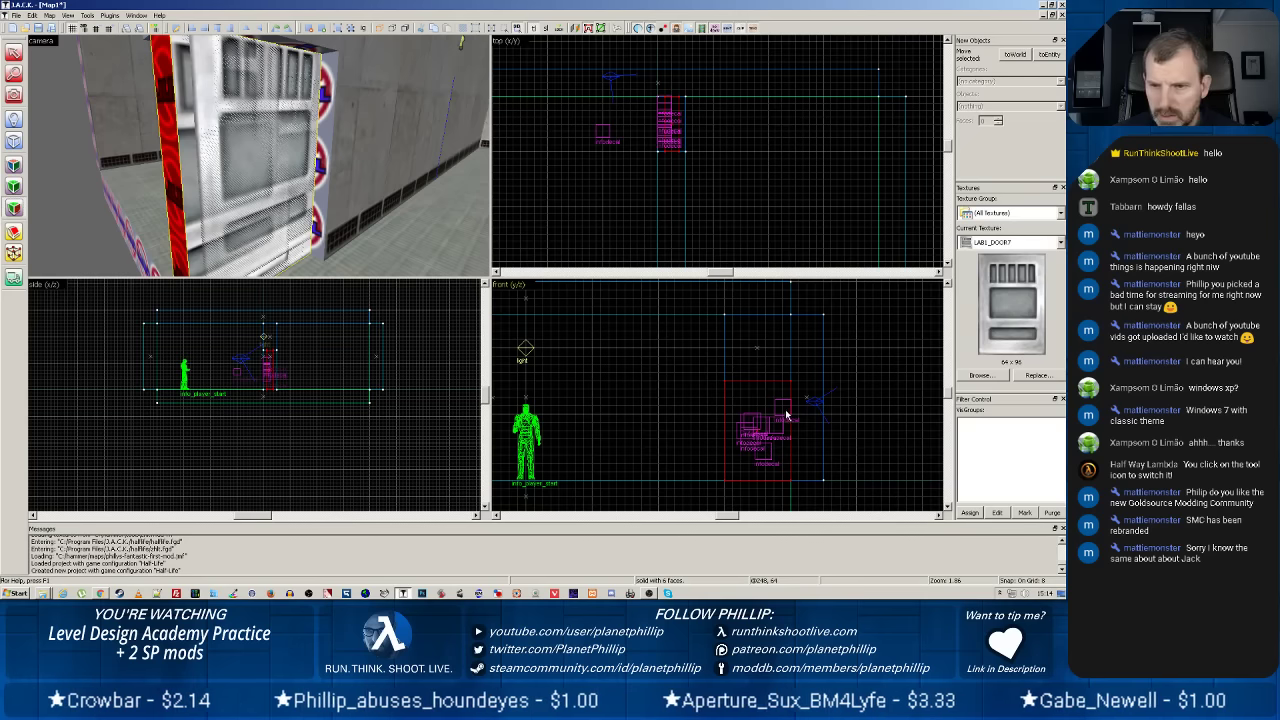
{"action": "left_click", "coordinate": [14, 52]}
{"action": "left_click", "coordinate": [737, 447]}
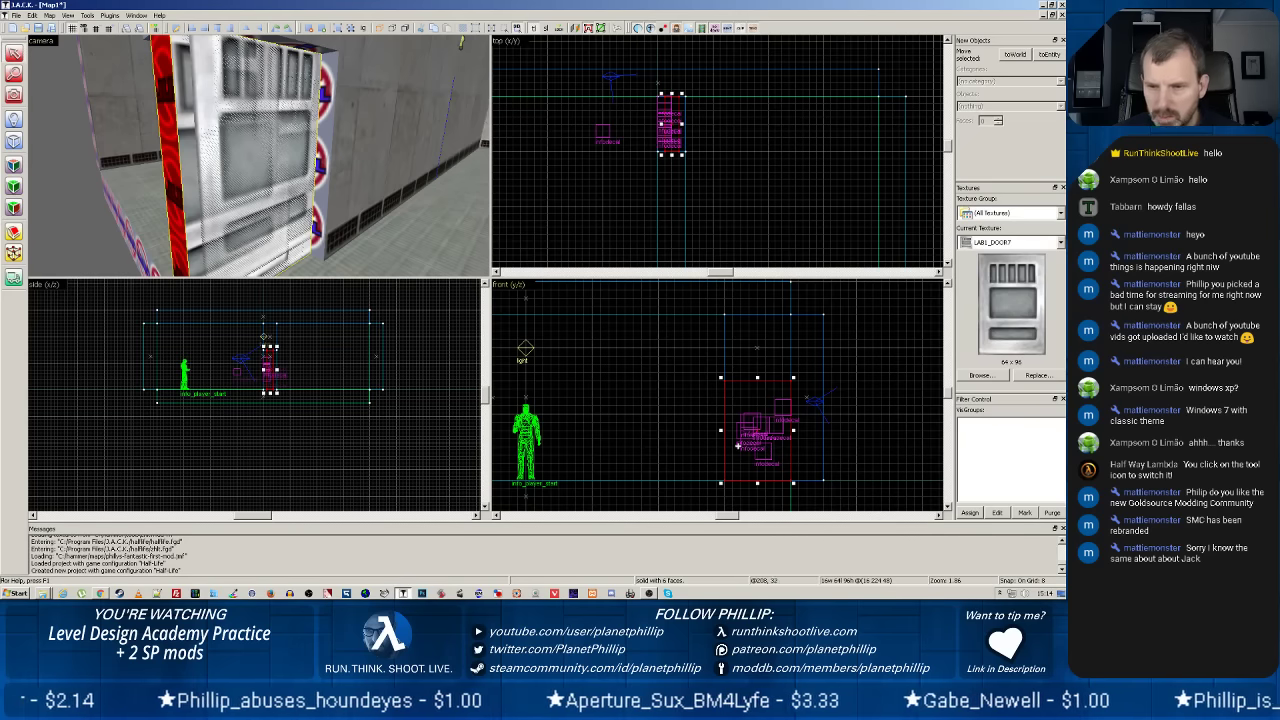
{"action": "left_click", "coordinate": [756, 433], "text": "ctrl"}
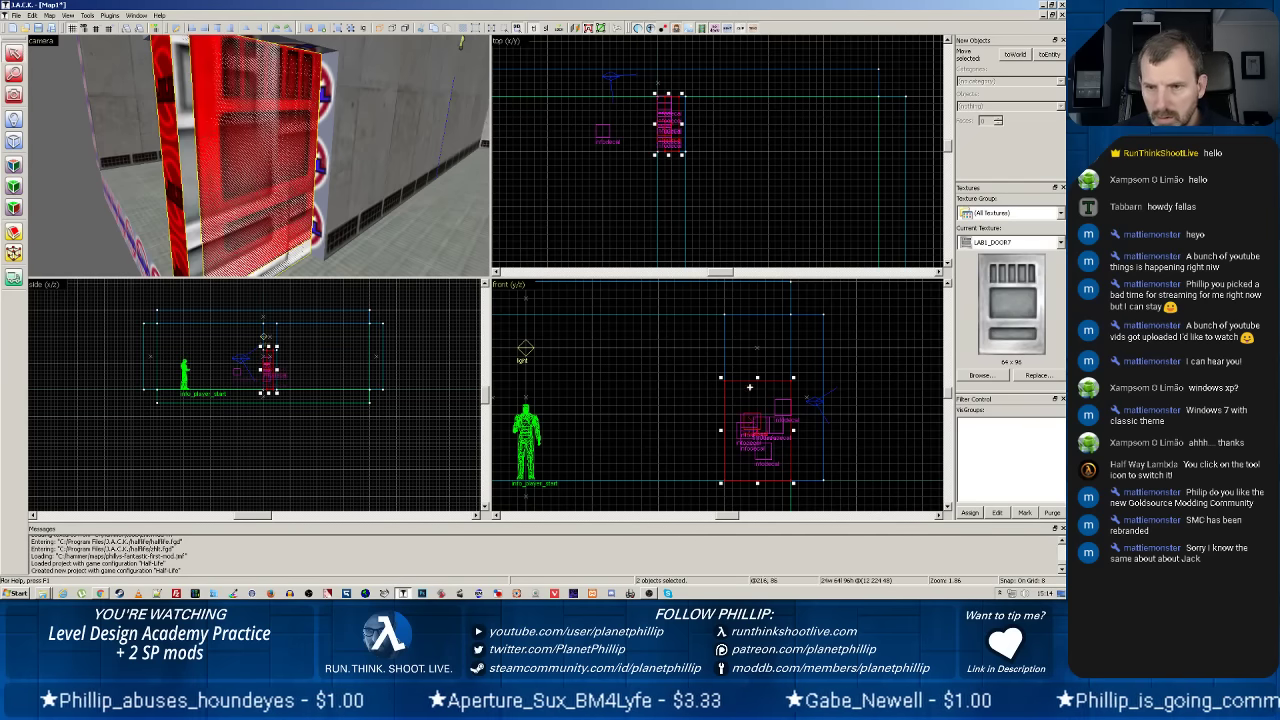
{"action": "left_click", "coordinate": [288, 195], "text": "ctrl"}
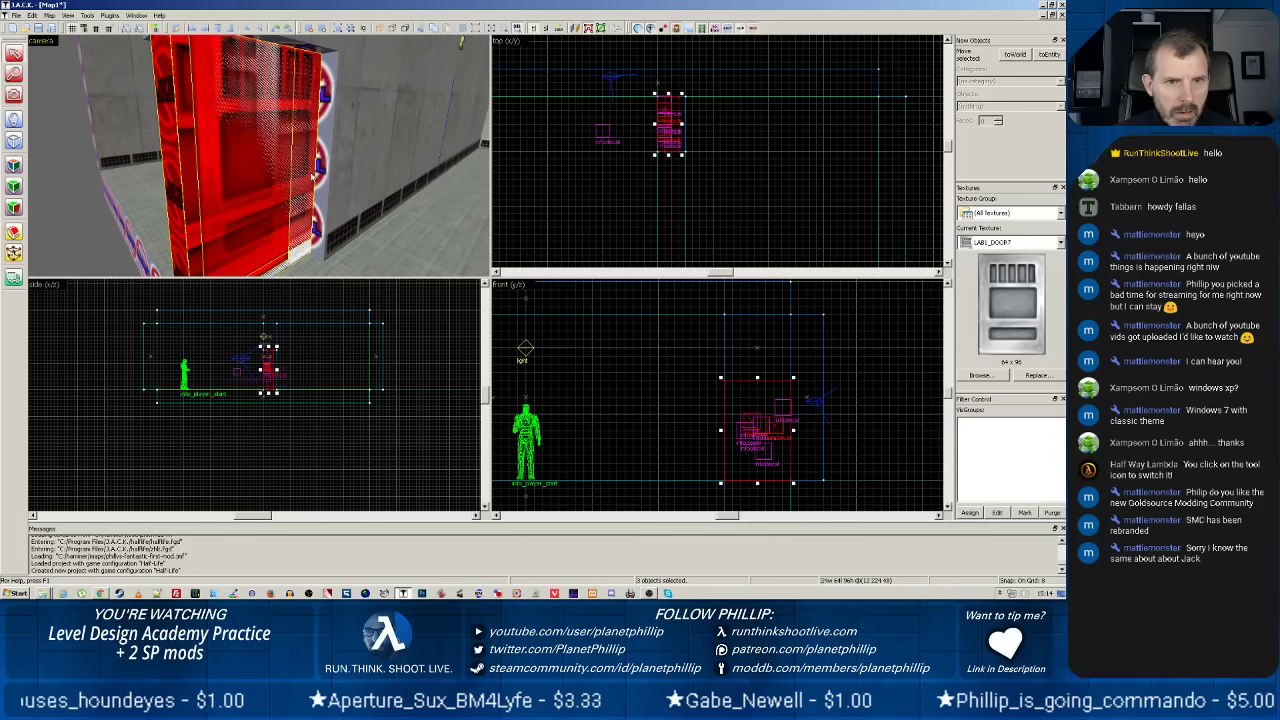
{"action": "left_click", "coordinate": [312, 176], "text": "ctrl"}
{"action": "key", "text": "Delete"}
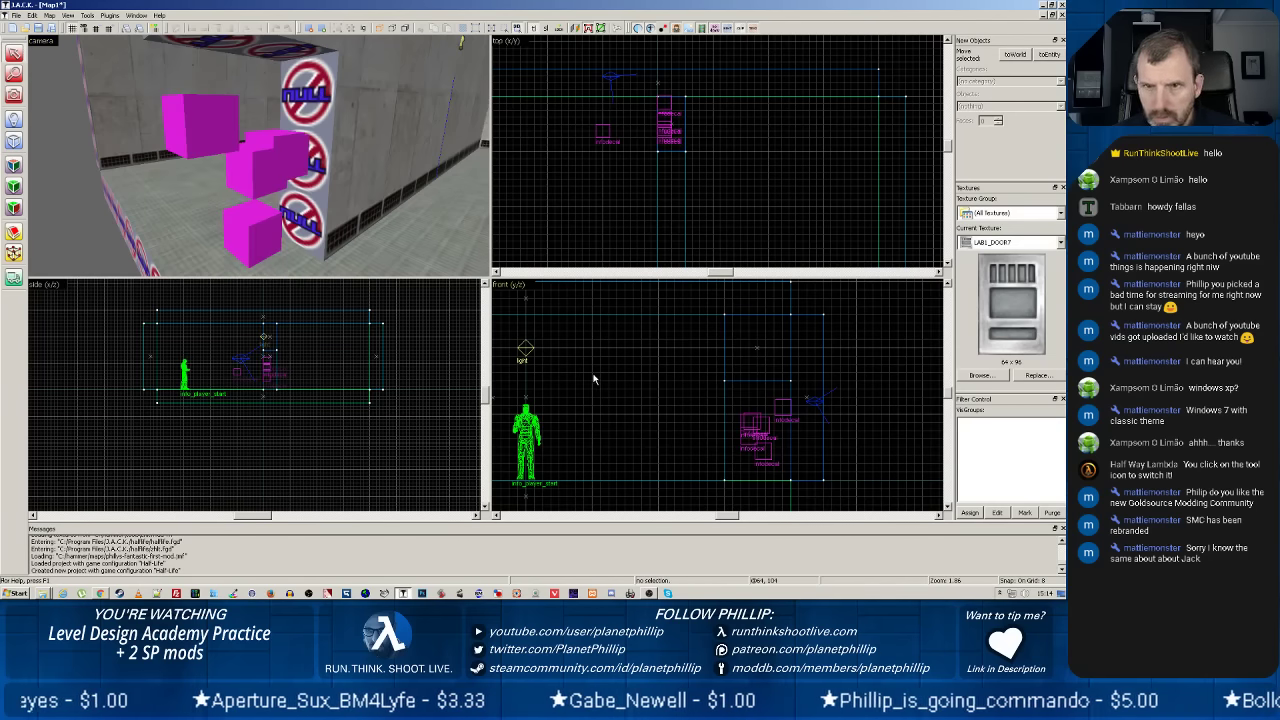
{"action": "key", "text": "ctrl+z"}
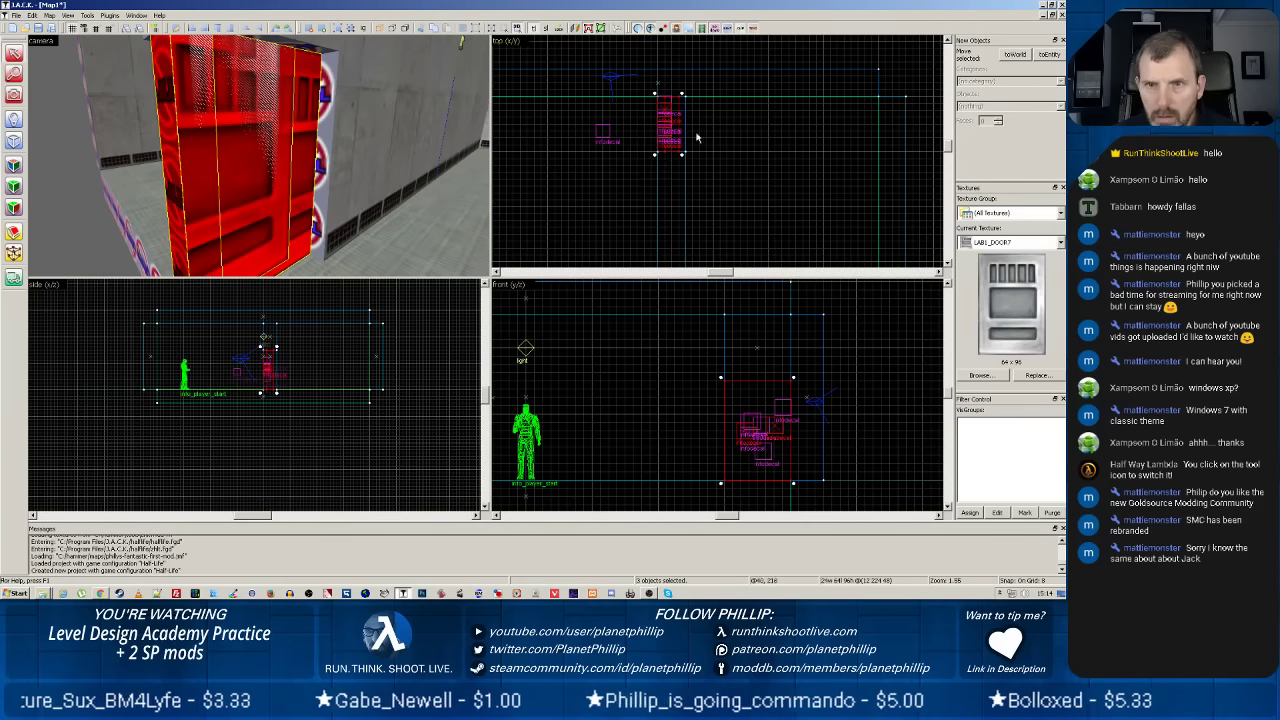
Select only the door brush and move it 24 units out of the wall opening, clear of the decals.
{"action": "scroll", "coordinate": [665, 147], "scroll_direction": "up", "scroll_amount": 4}
{"action": "scroll", "coordinate": [665, 147], "scroll_direction": "up", "scroll_amount": 4}
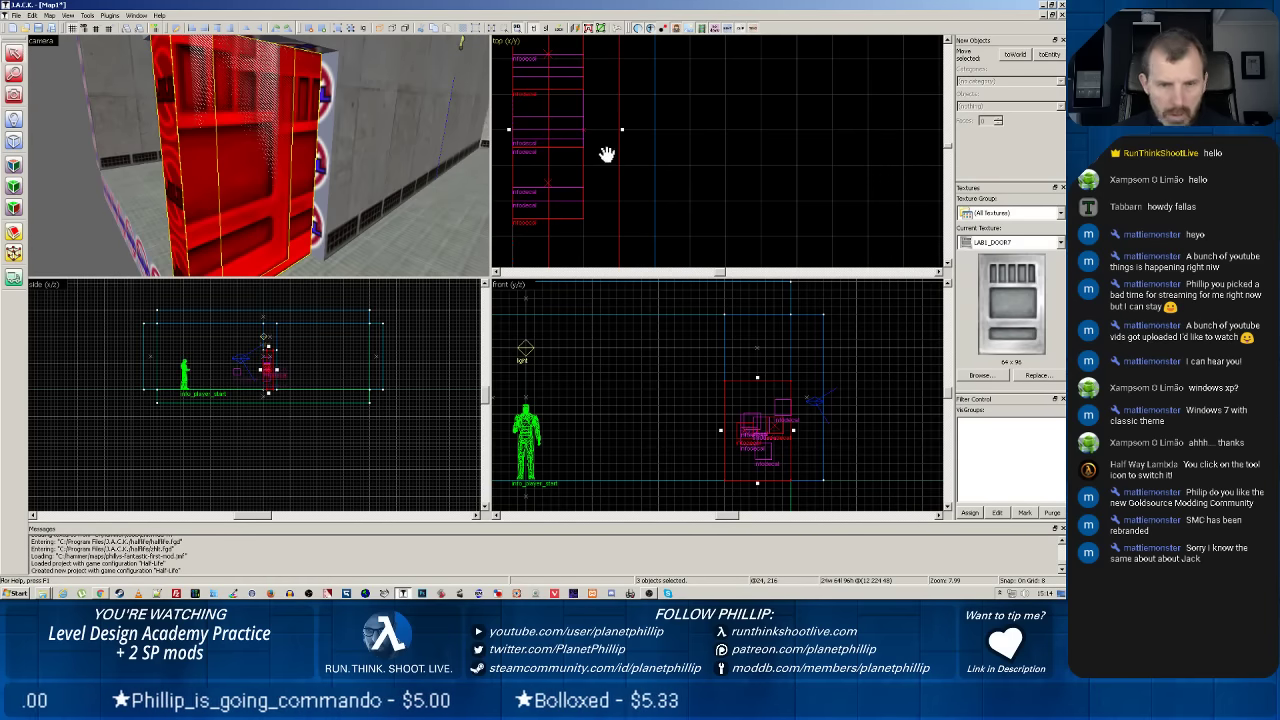
{"action": "left_click_drag", "start_coordinate": [608, 149], "coordinate": [639, 150]}
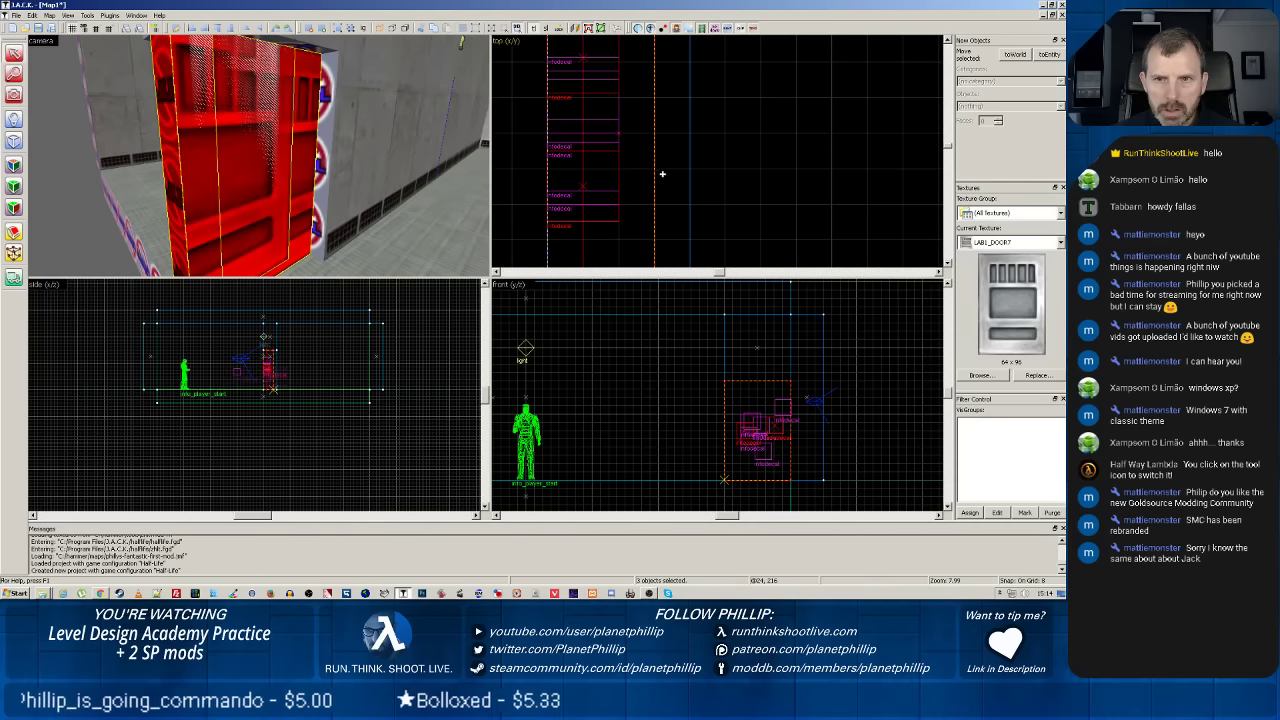
{"action": "left_click", "coordinate": [192, 158]}
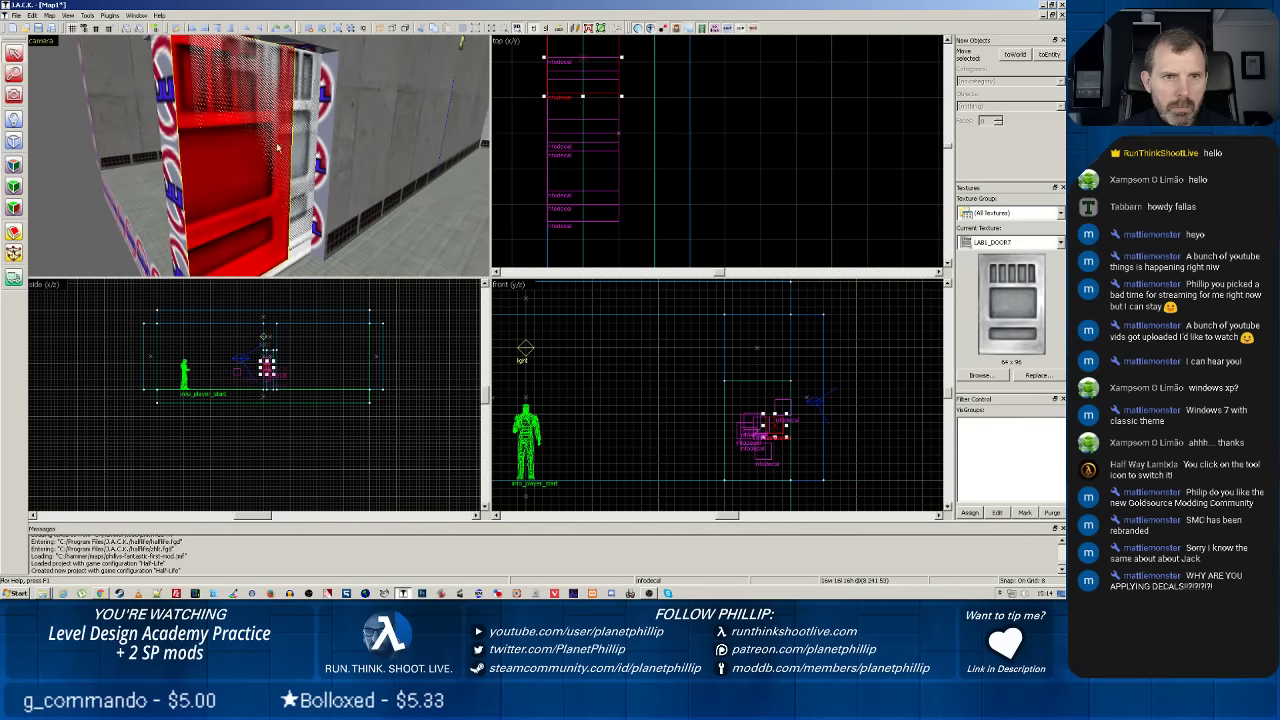
{"action": "left_click", "coordinate": [164, 140]}
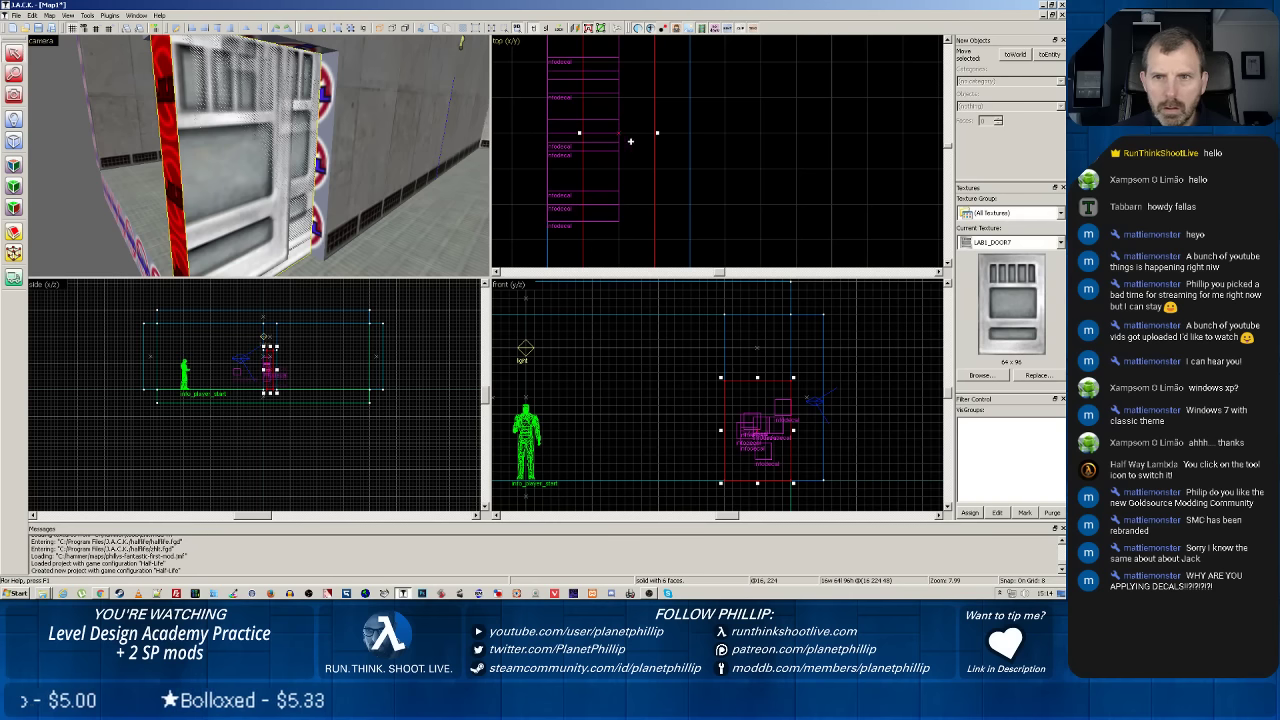
{"action": "left_click_drag", "start_coordinate": [652, 136], "coordinate": [677, 156]}
Delete all the infodecal entities left in the door opening one after another.
{"action": "left_click", "coordinate": [592, 152]}
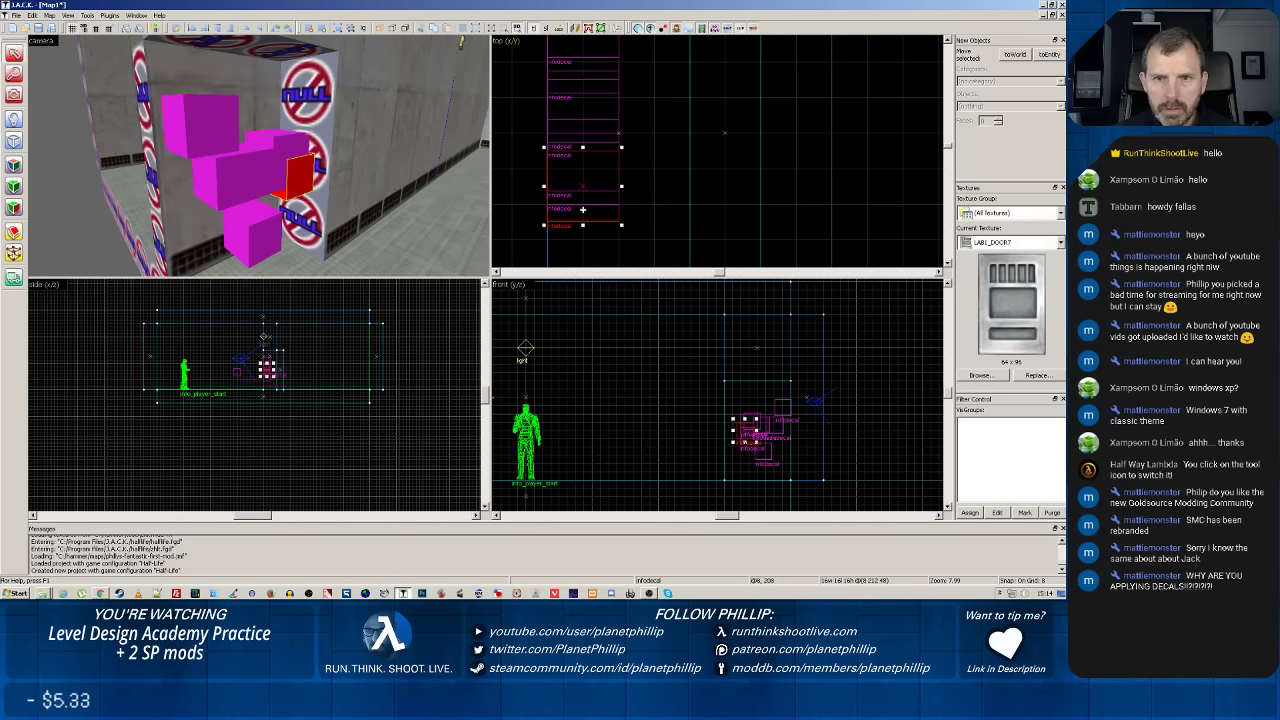
{"action": "key", "text": "Delete"}
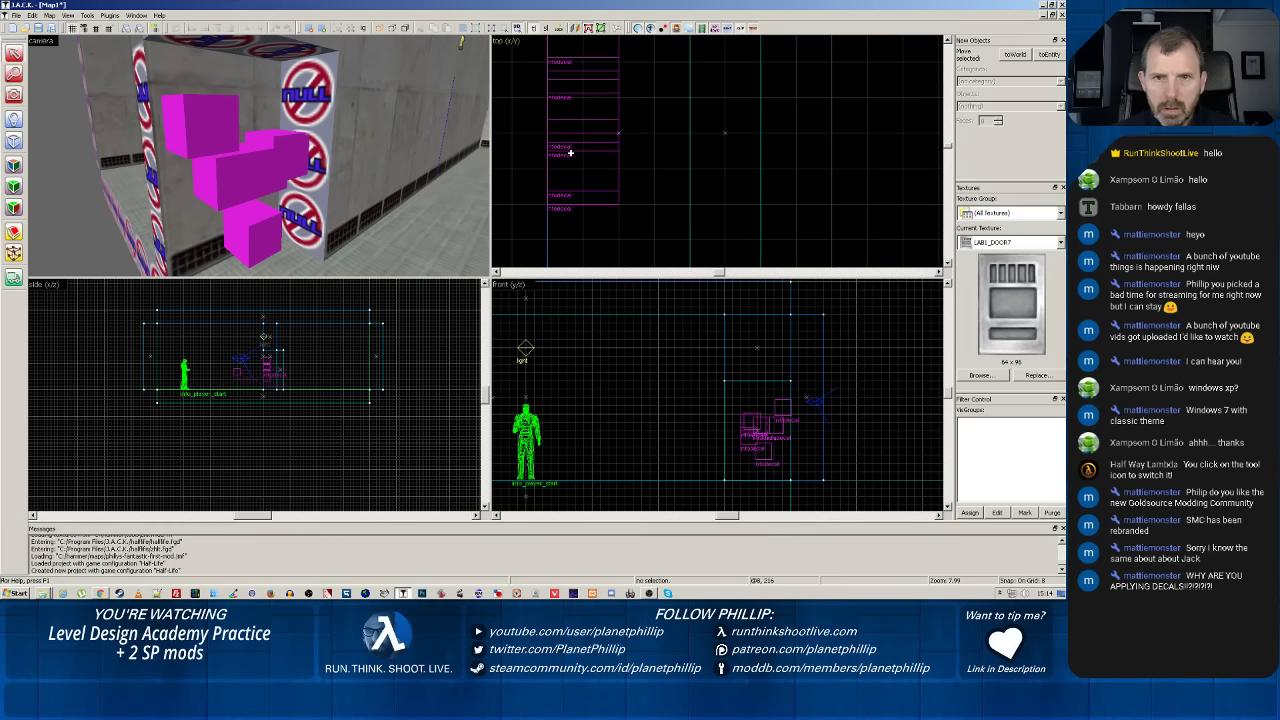
{"action": "left_click", "coordinate": [578, 174]}
{"action": "key", "text": "Delete"}
{"action": "left_click", "coordinate": [574, 167]}
{"action": "key", "text": "Delete"}
{"action": "left_click", "coordinate": [580, 151]}
{"action": "key", "text": "Delete"}
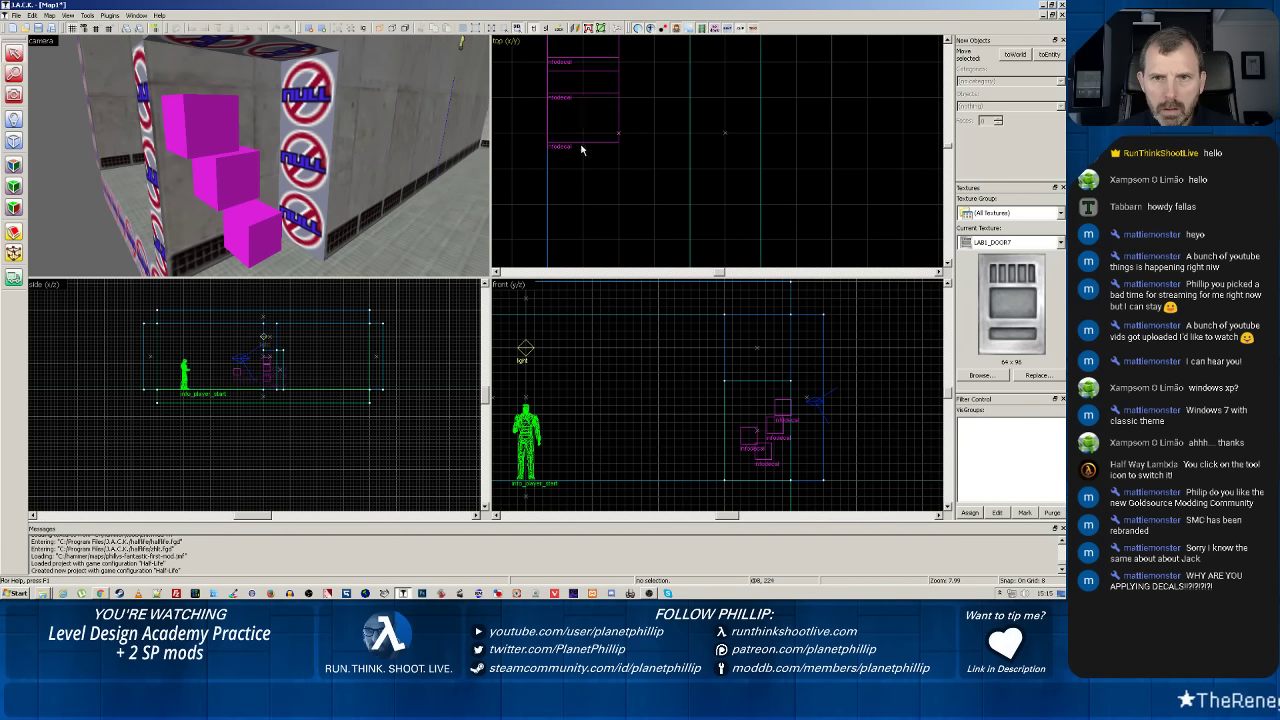
{"action": "left_click", "coordinate": [581, 149]}
{"action": "key", "text": "Delete"}
{"action": "left_click", "coordinate": [575, 100]}
{"action": "key", "text": "Delete"}
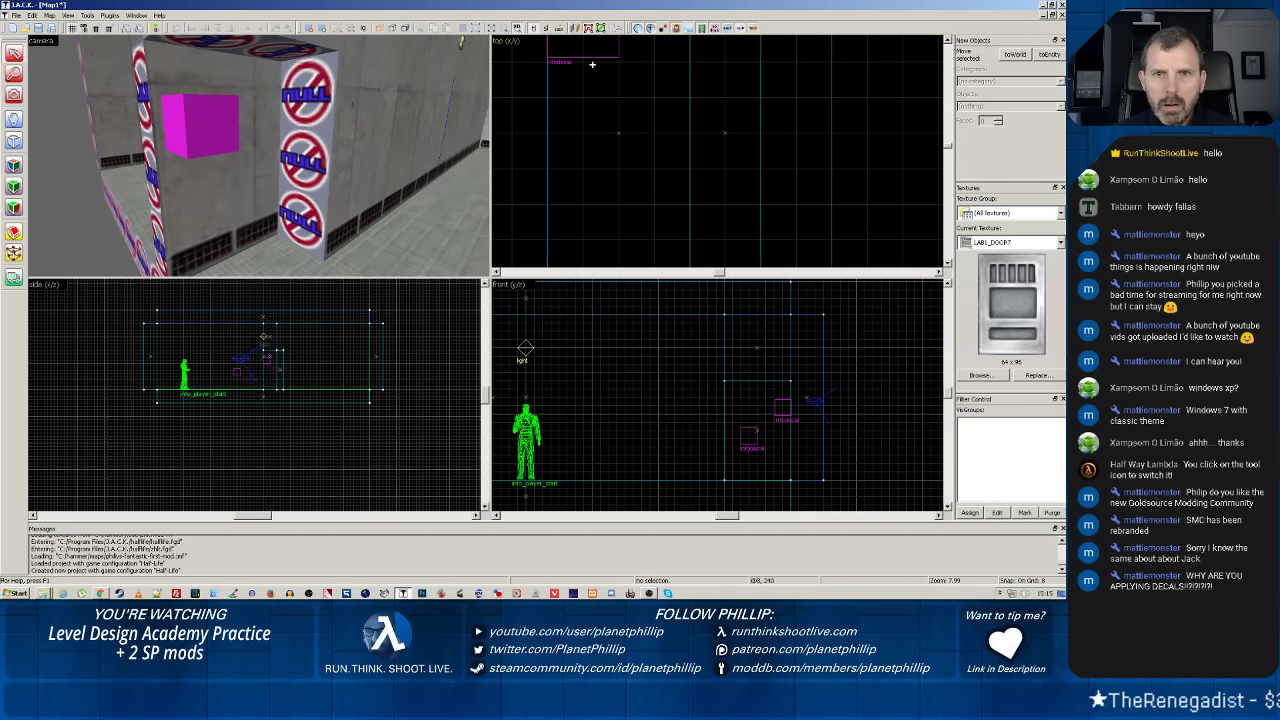
{"action": "left_click", "coordinate": [196, 122]}
{"action": "key", "text": "Delete"}
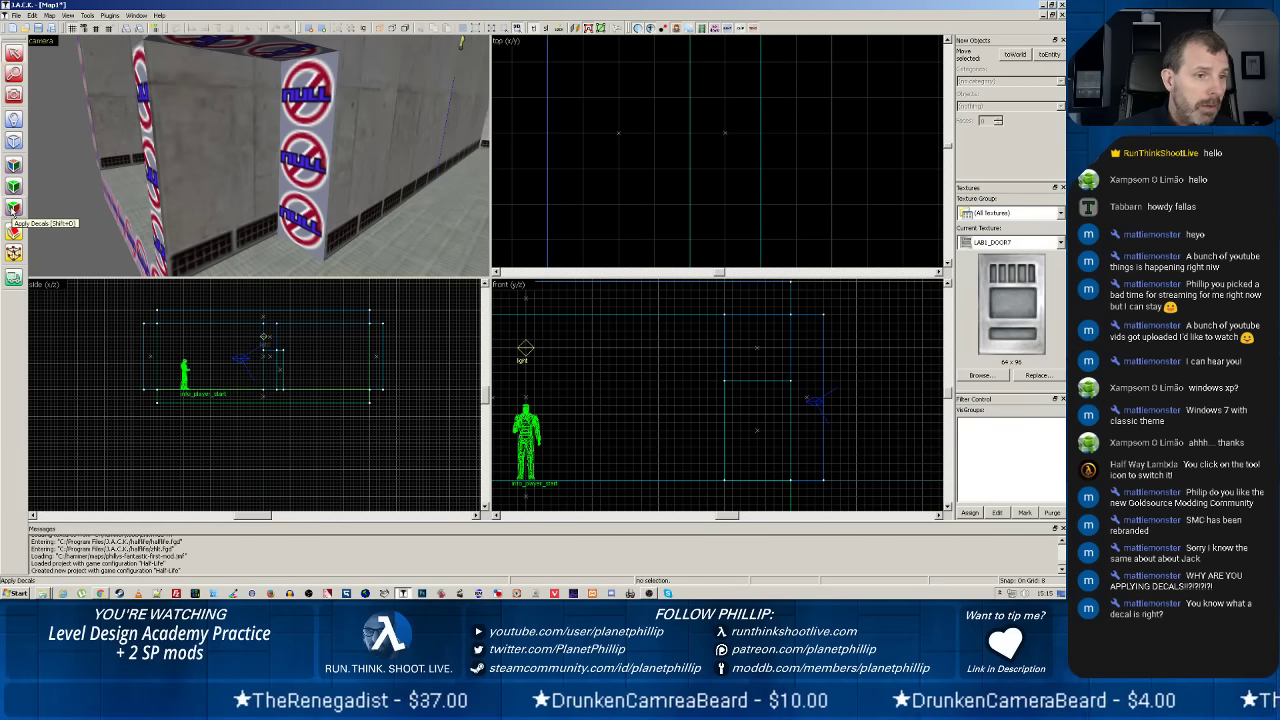
Apply the LAB1_DOOR7 texture to the whole door brush and move it back into the wall opening.
{"action": "left_click", "coordinate": [191, 171]}
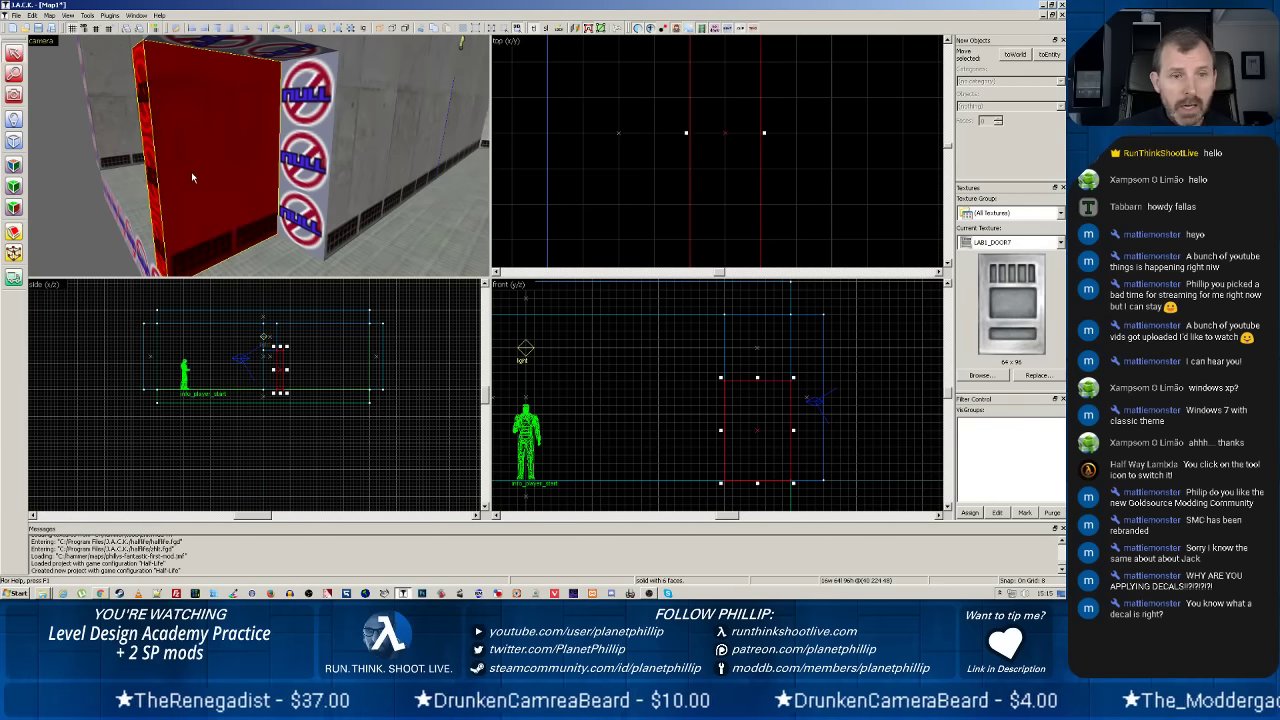
{"action": "left_click", "coordinate": [14, 186]}
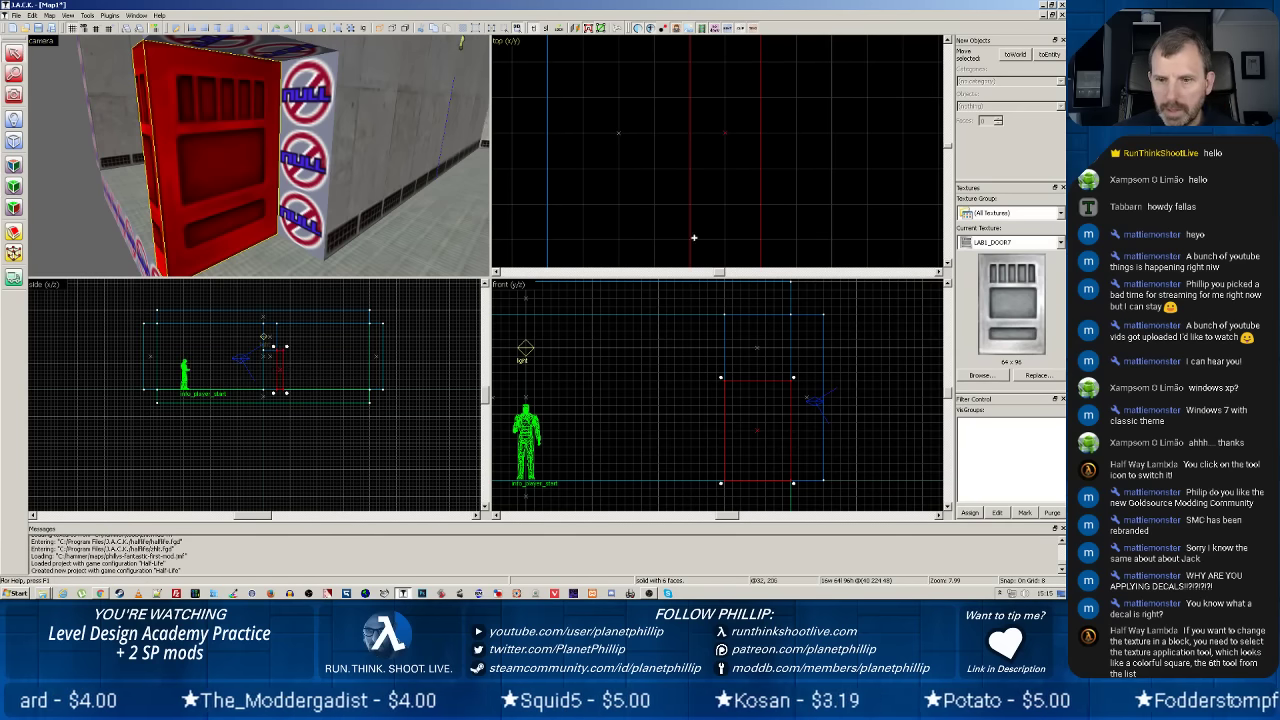
{"action": "scroll", "coordinate": [694, 275], "scroll_direction": "down", "scroll_amount": 3}
{"action": "scroll", "coordinate": [643, 205], "scroll_direction": "down", "scroll_amount": 5}
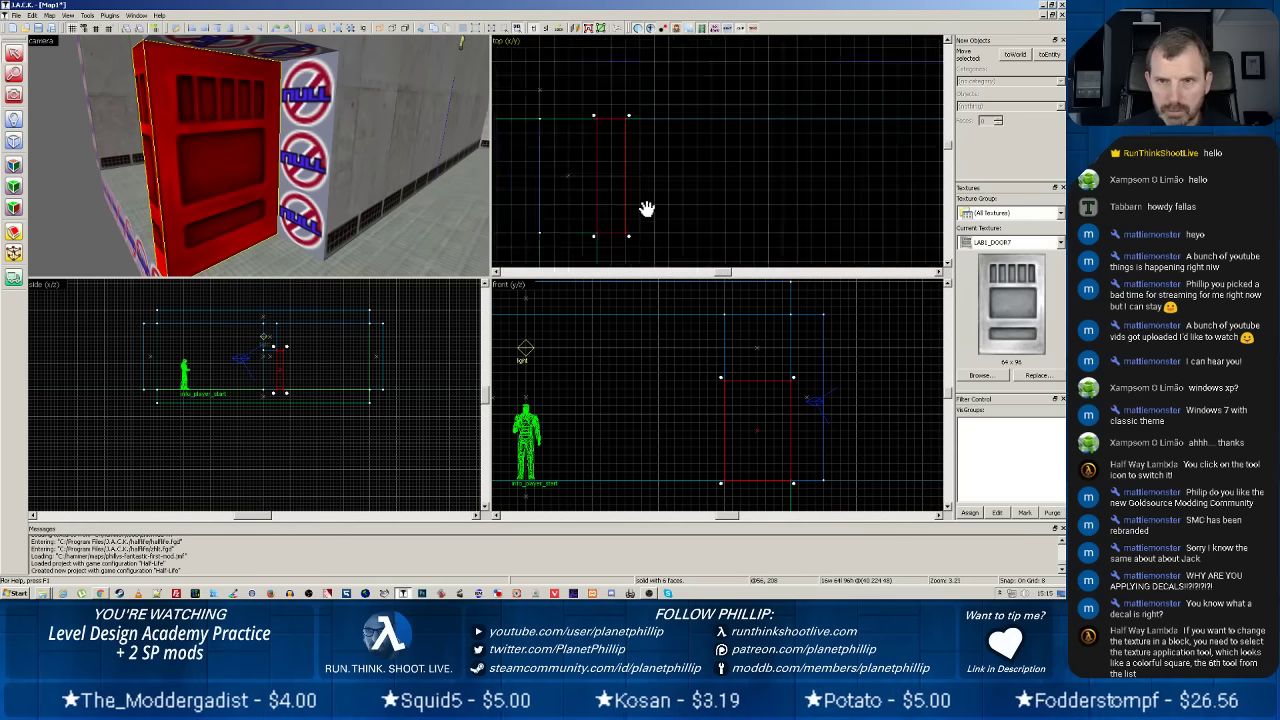
{"action": "scroll", "coordinate": [646, 208], "scroll_direction": "down", "scroll_amount": 2}
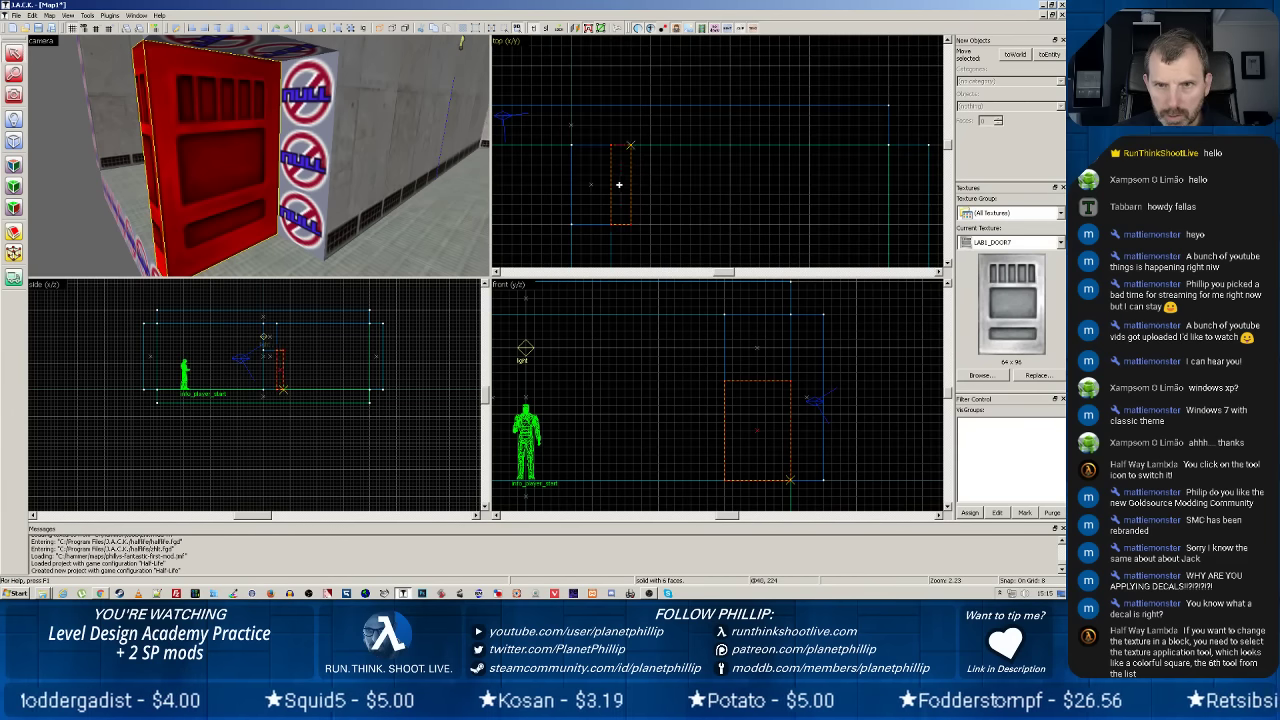
{"action": "left_click_drag", "start_coordinate": [620, 185], "coordinate": [588, 186]}
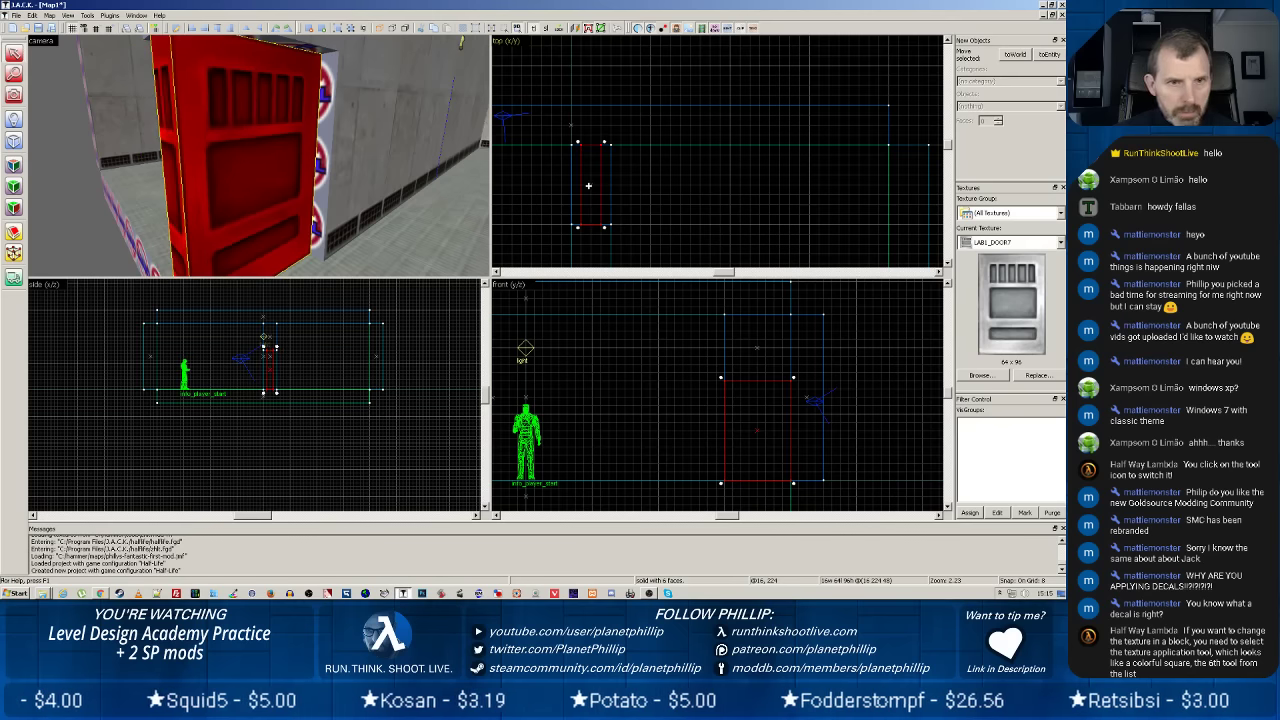
{"action": "left_click", "coordinate": [348, 153]}
{"action": "left_click", "coordinate": [14, 164]}
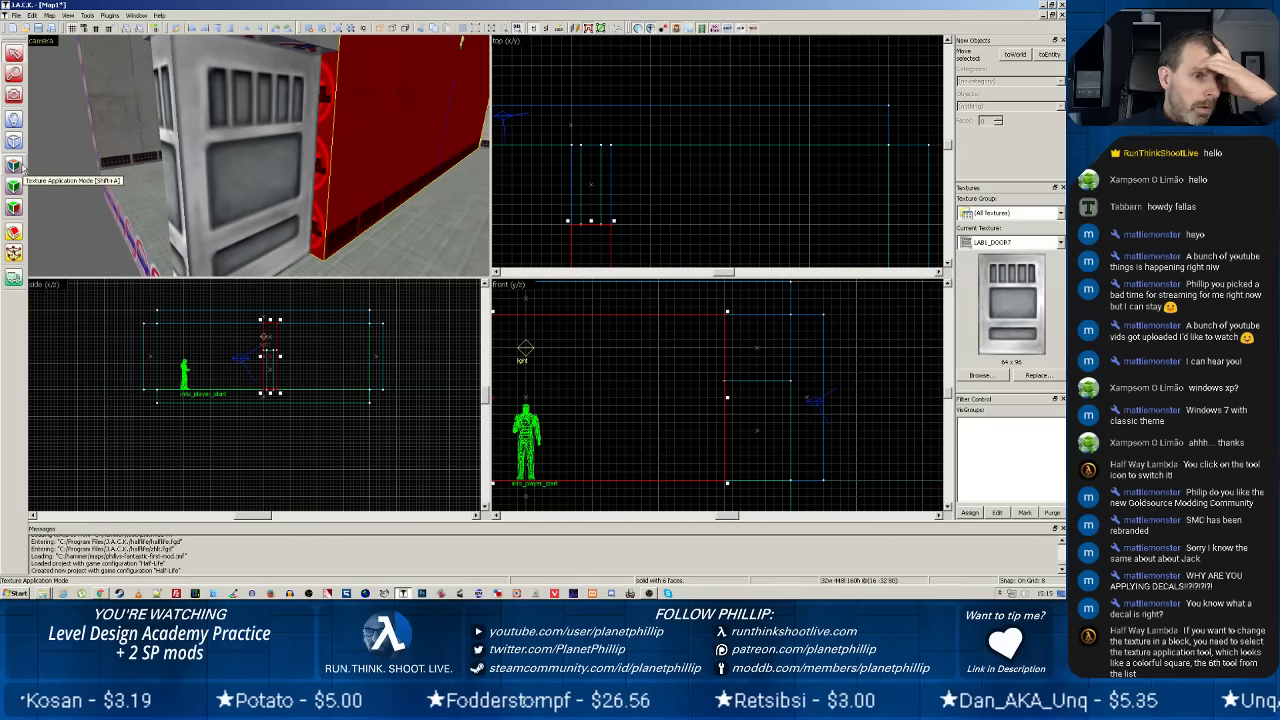
{"action": "left_click", "coordinate": [15, 187]}
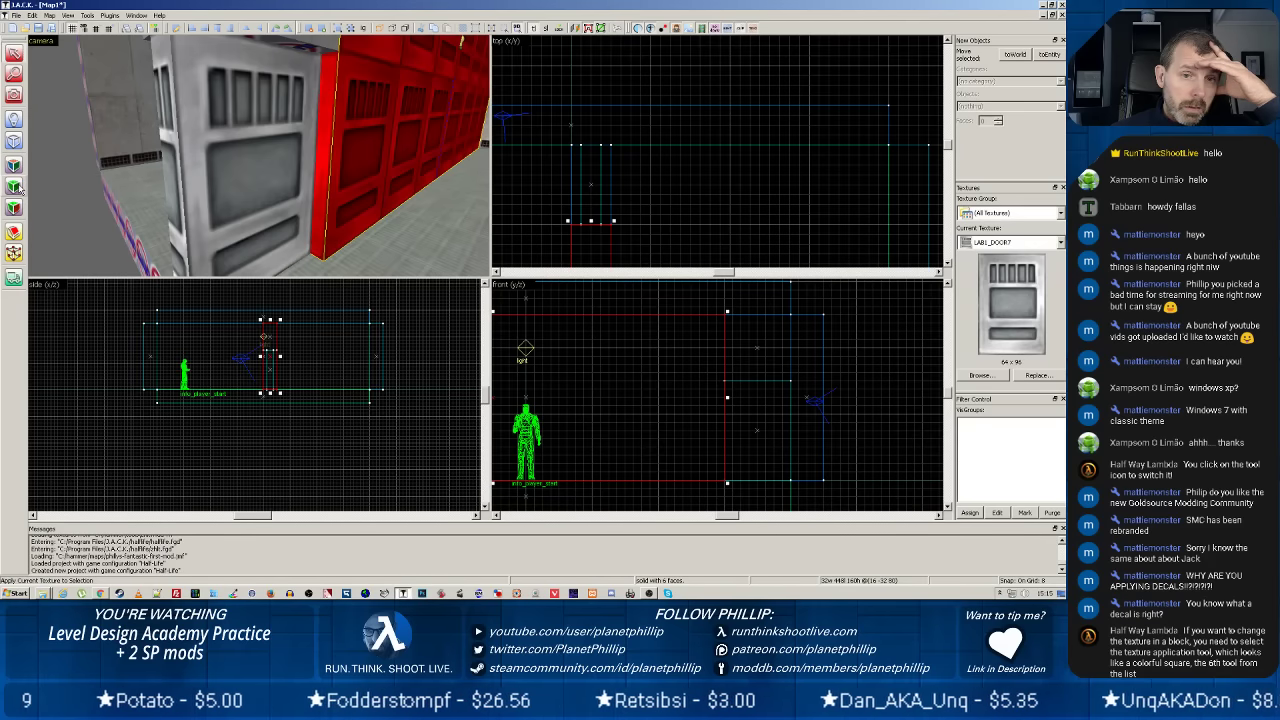
{"action": "key", "text": "ctrl+z"}
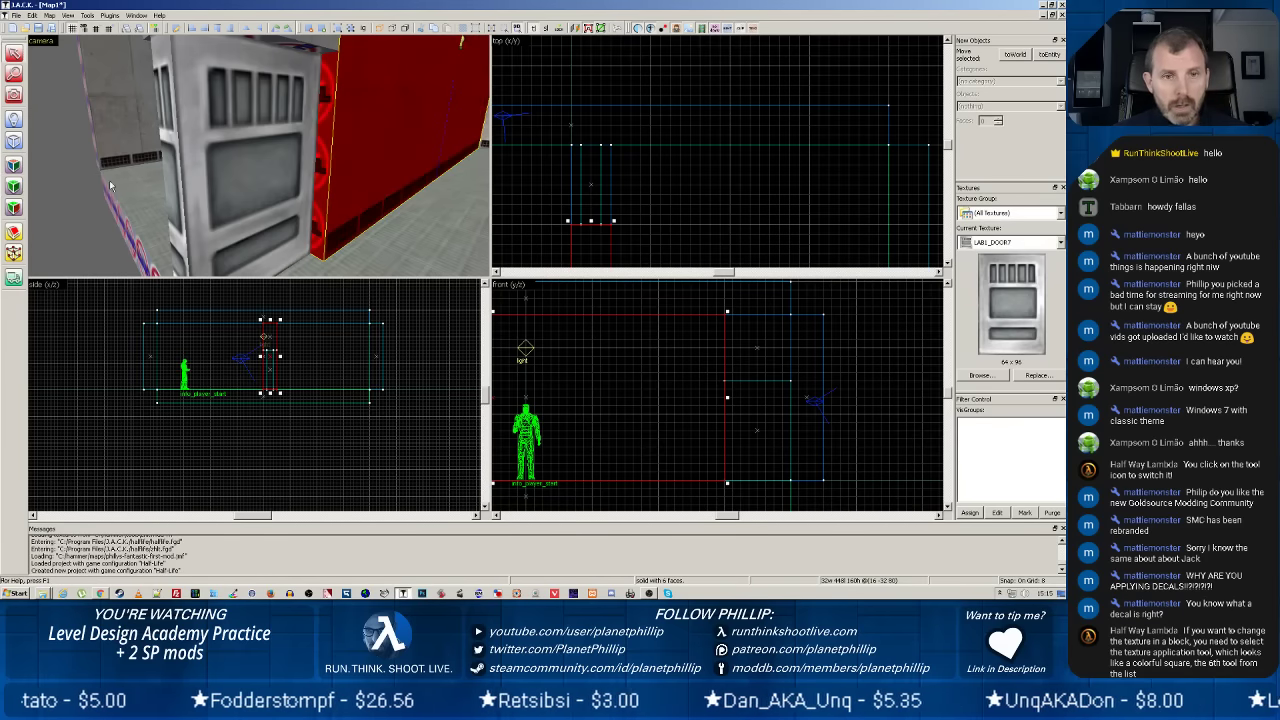
Check the object properties of the door brush and close them without changes.
{"action": "right_click", "coordinate": [374, 137]}
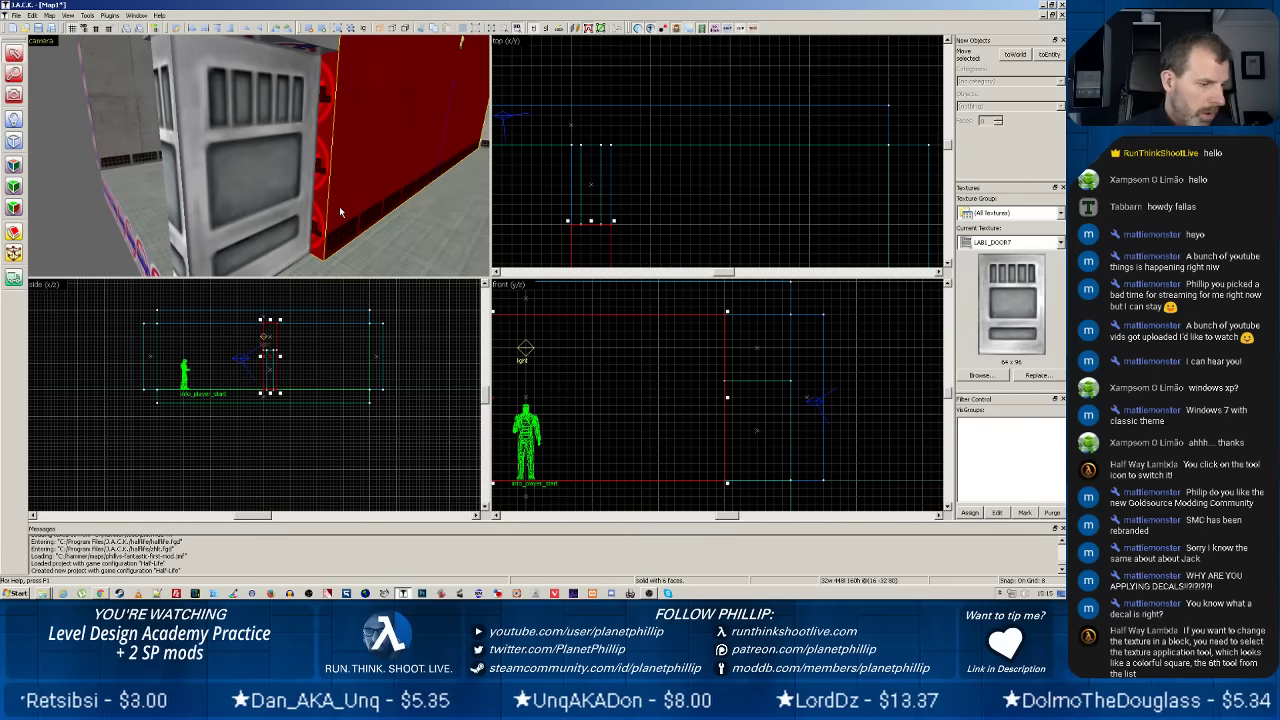
{"action": "right_click", "coordinate": [212, 157]}
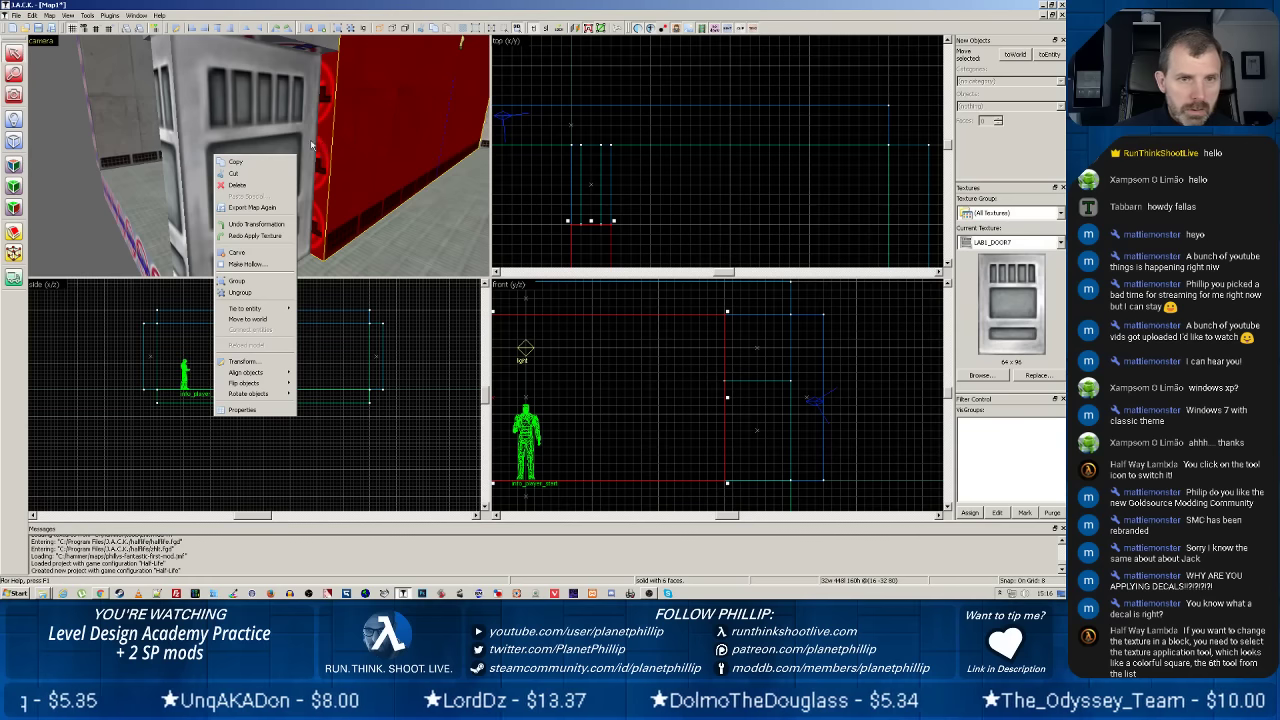
{"action": "left_click", "coordinate": [275, 130]}
{"action": "right_click", "coordinate": [276, 133]}
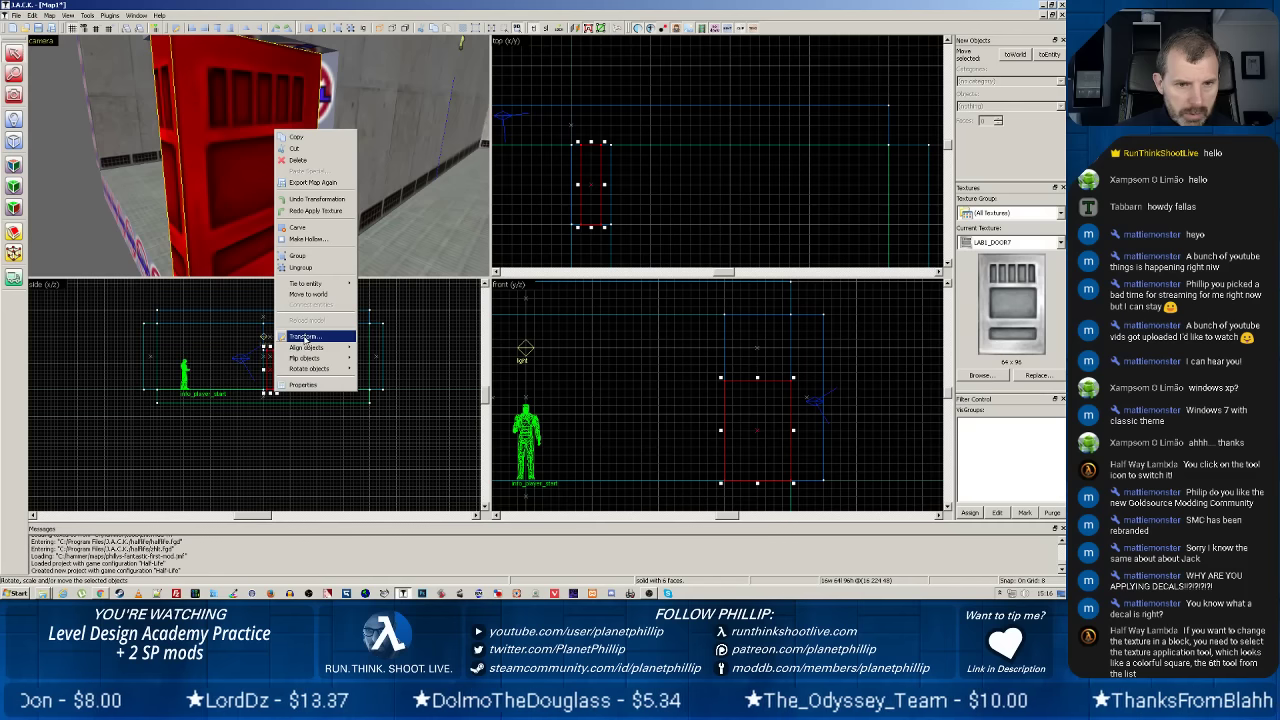
{"action": "mouse_move", "coordinate": [303, 348]}
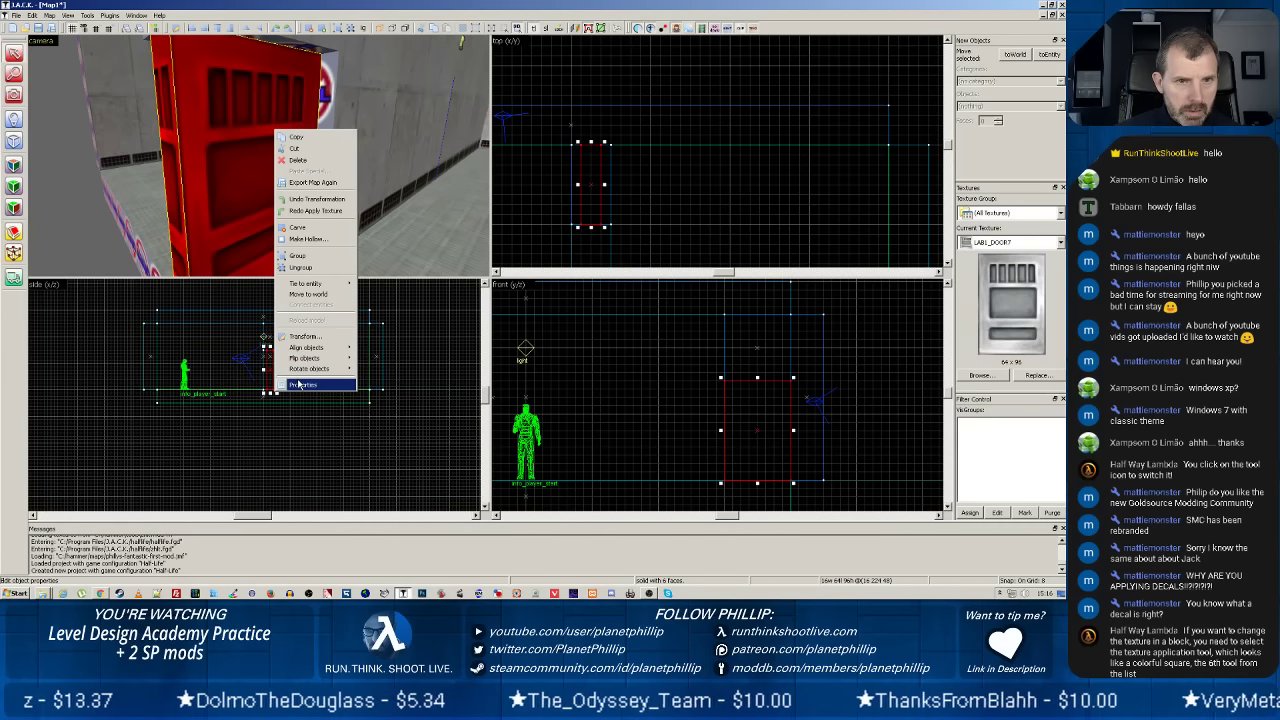
{"action": "left_click", "coordinate": [298, 385]}
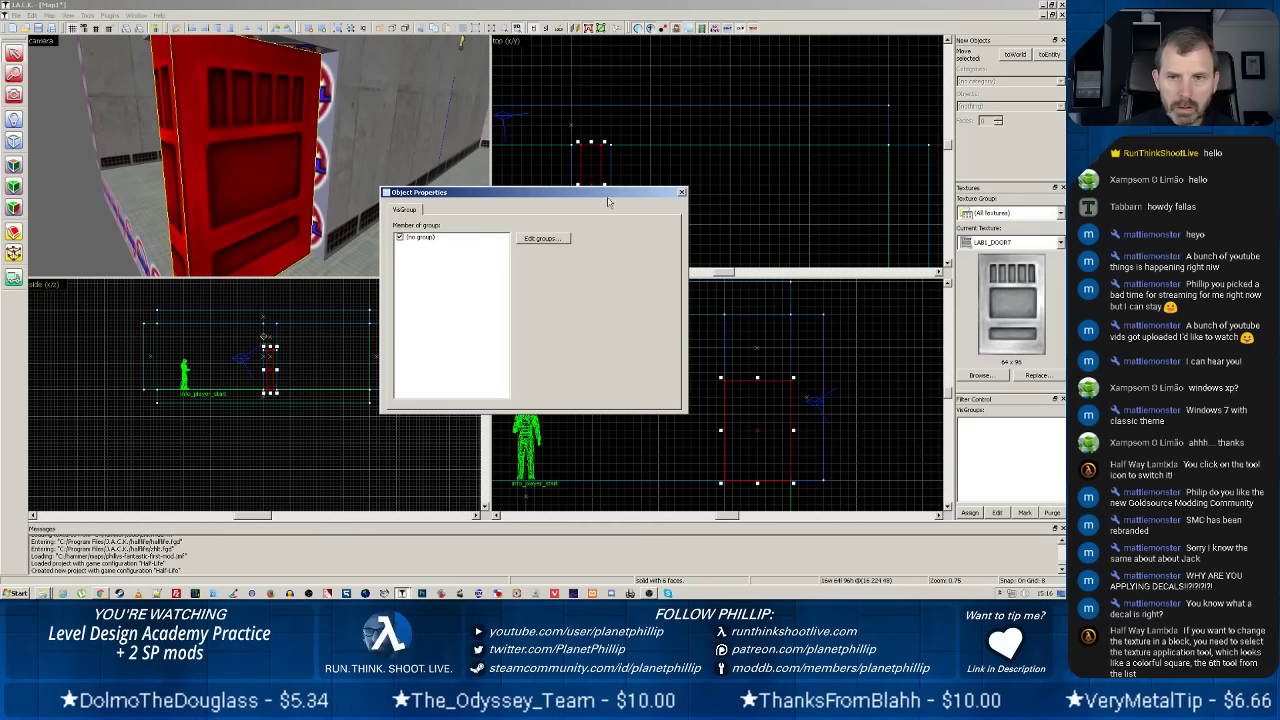
{"action": "left_click", "coordinate": [680, 193]}
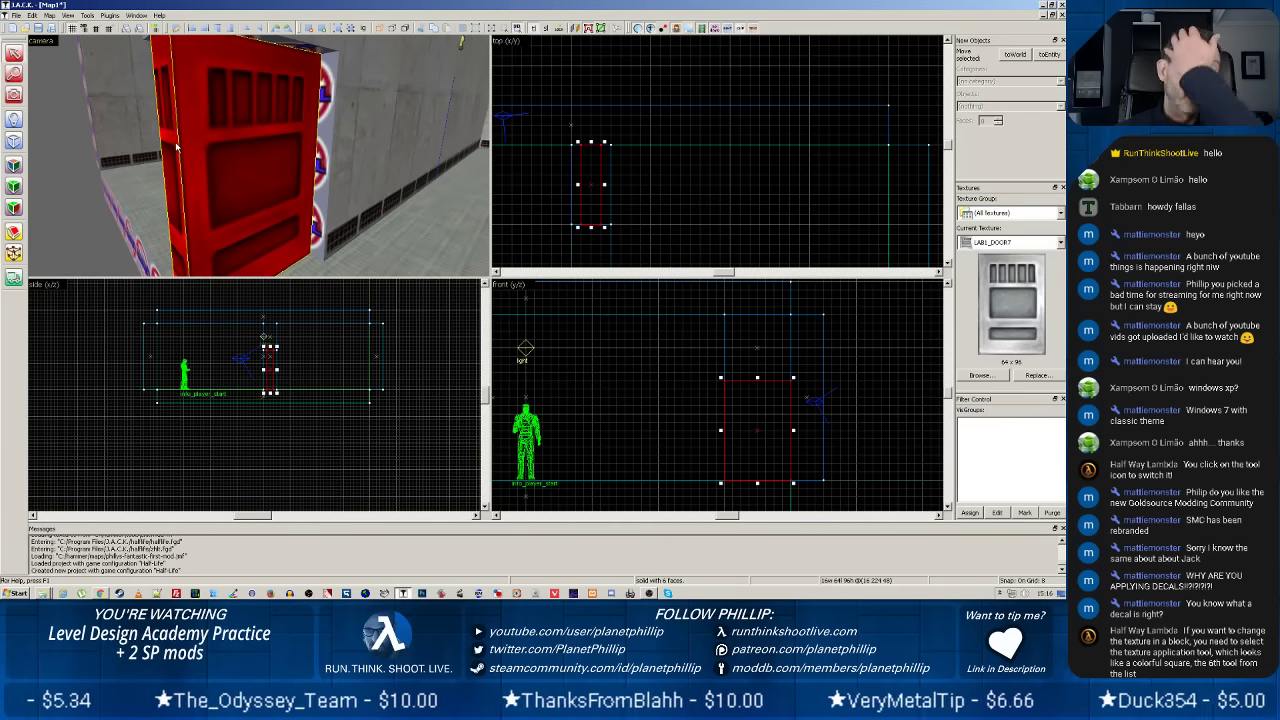
Align the door brush's textures to face and fit LAB1_DOOR7 to its narrow edge with 1.00 horizontal and vertical repeats.
{"action": "left_click", "coordinate": [14, 166]}
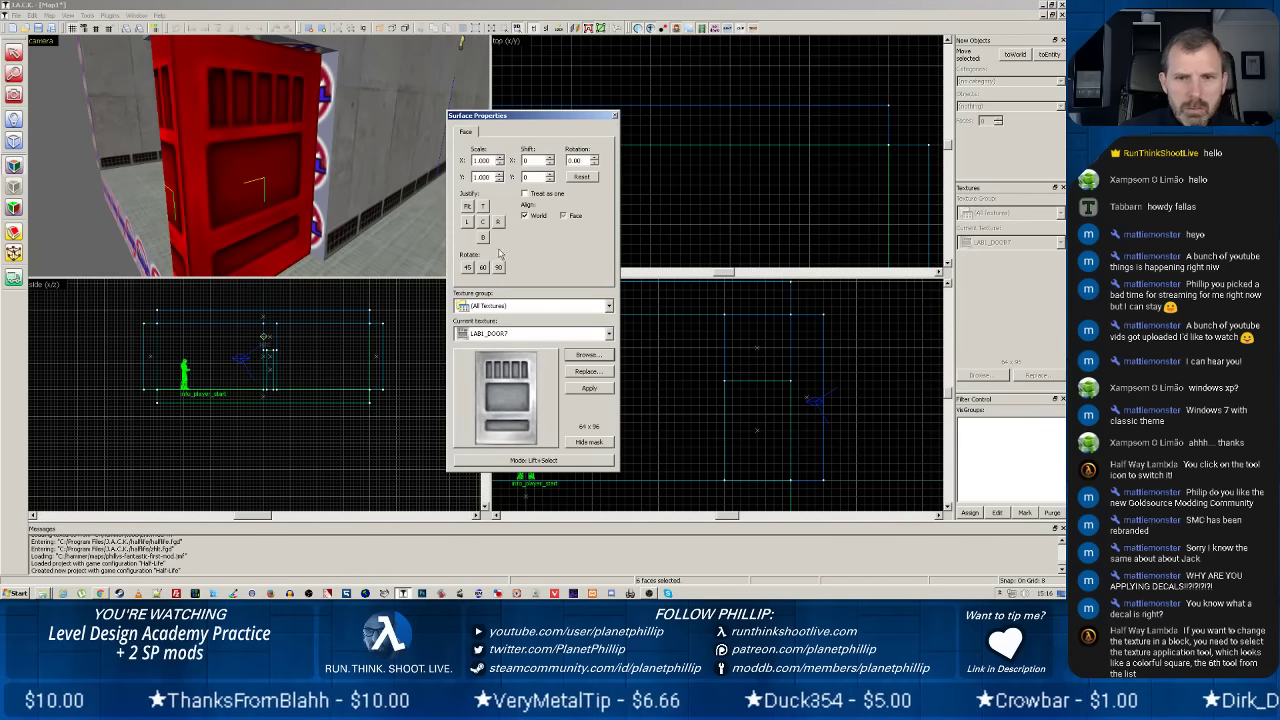
{"action": "left_click", "coordinate": [564, 217]}
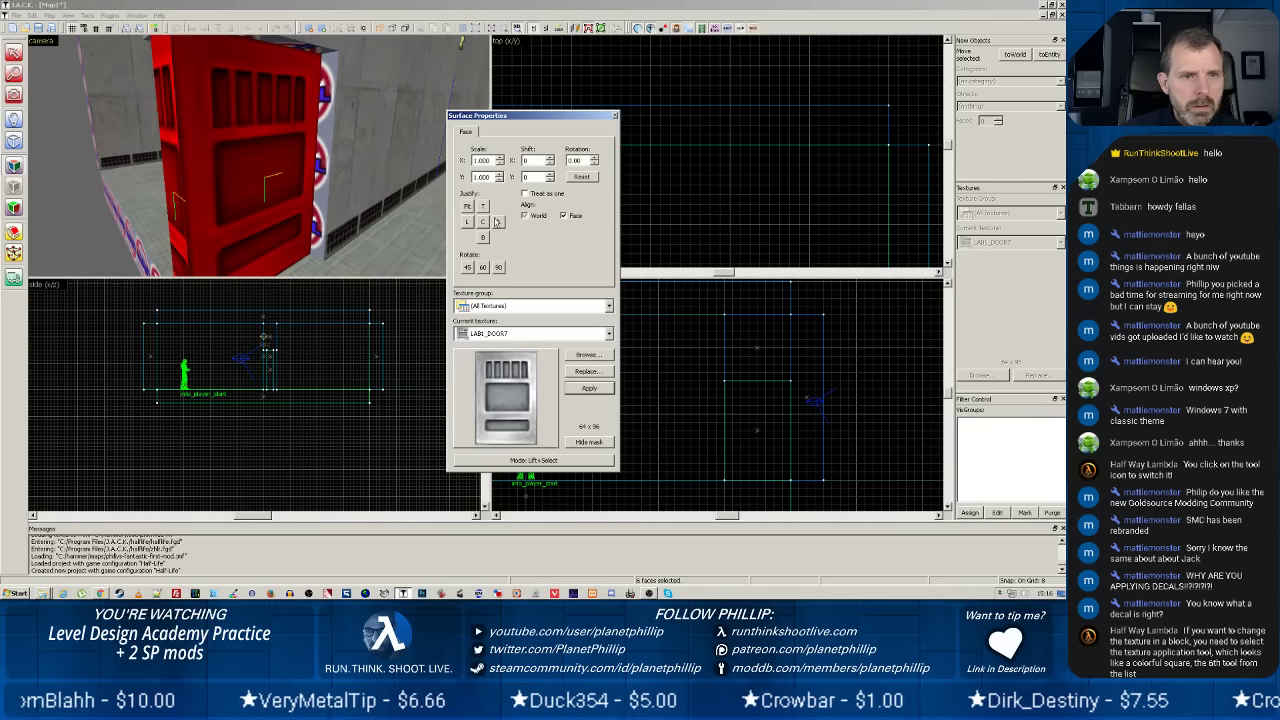
{"action": "left_click", "coordinate": [178, 176]}
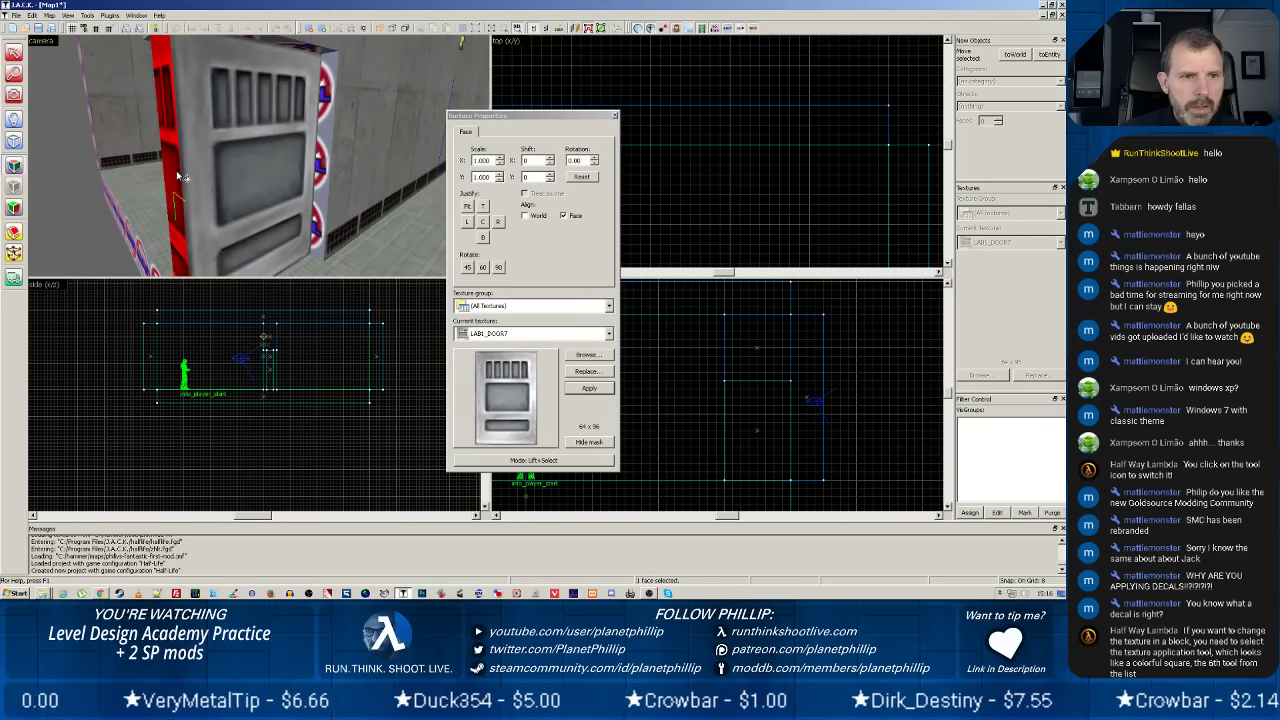
{"action": "left_click", "coordinate": [467, 207]}
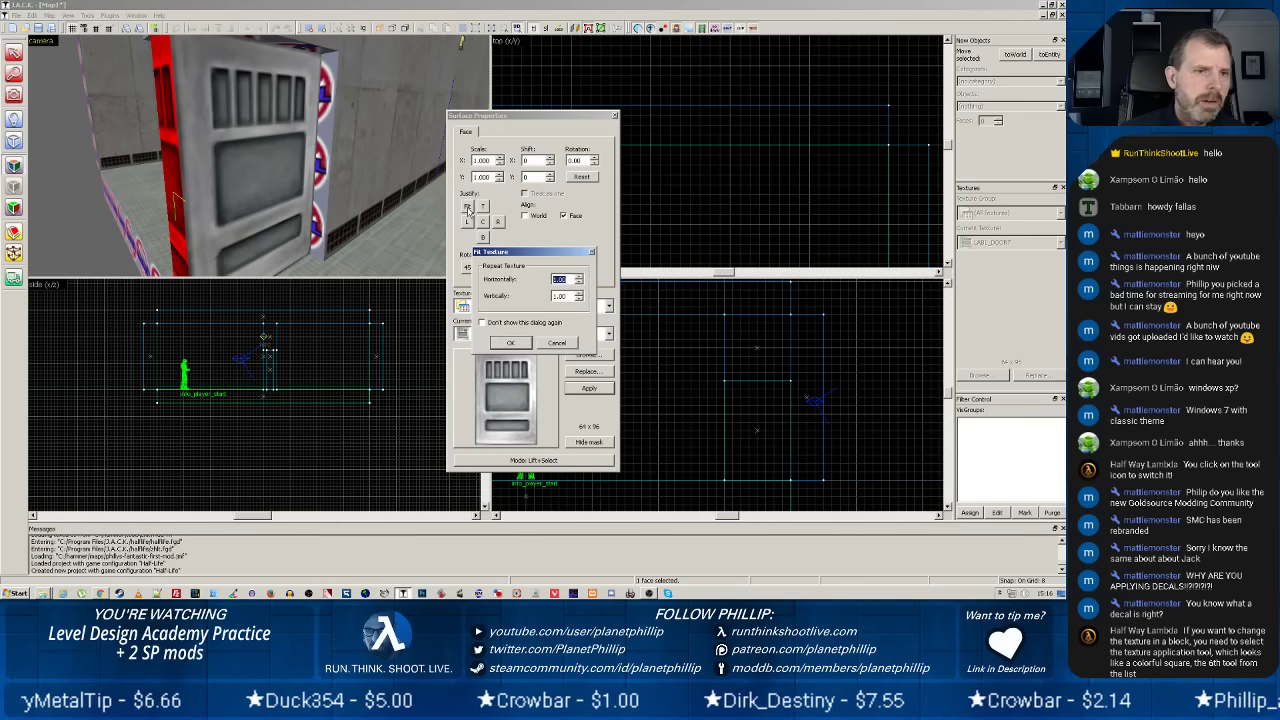
{"action": "left_click", "coordinate": [510, 343]}
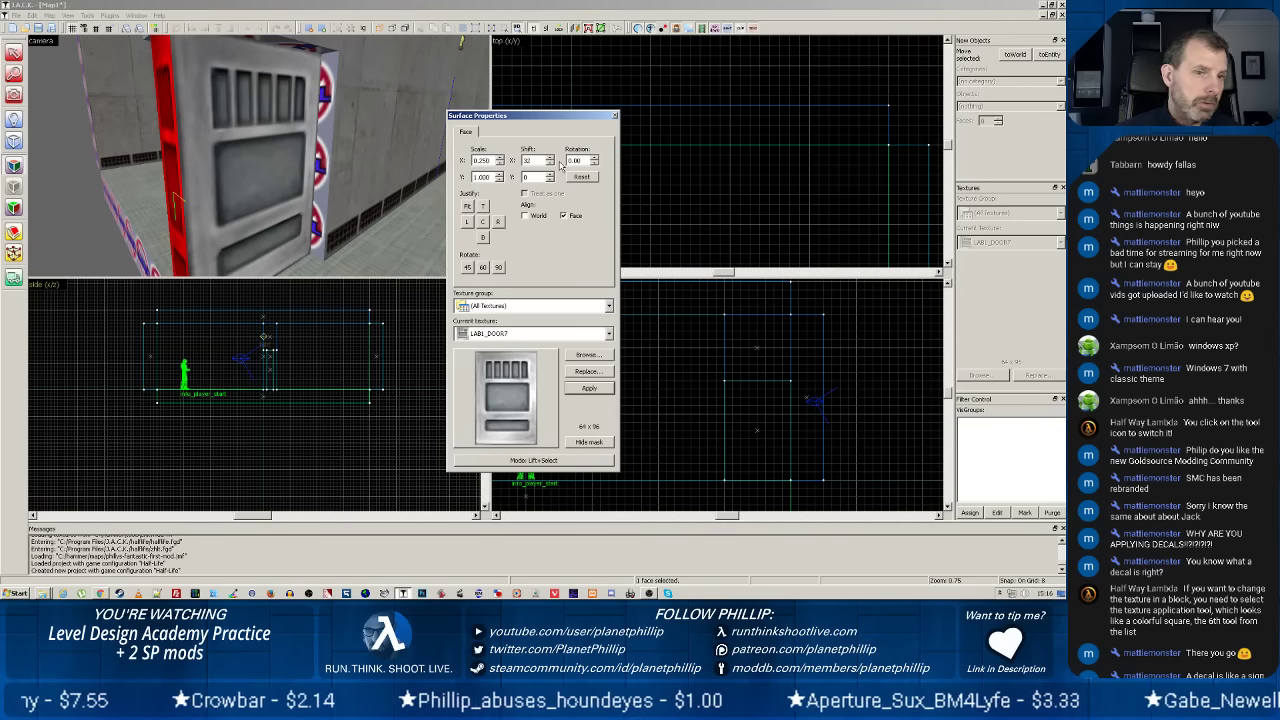
{"action": "left_click", "coordinate": [616, 116]}
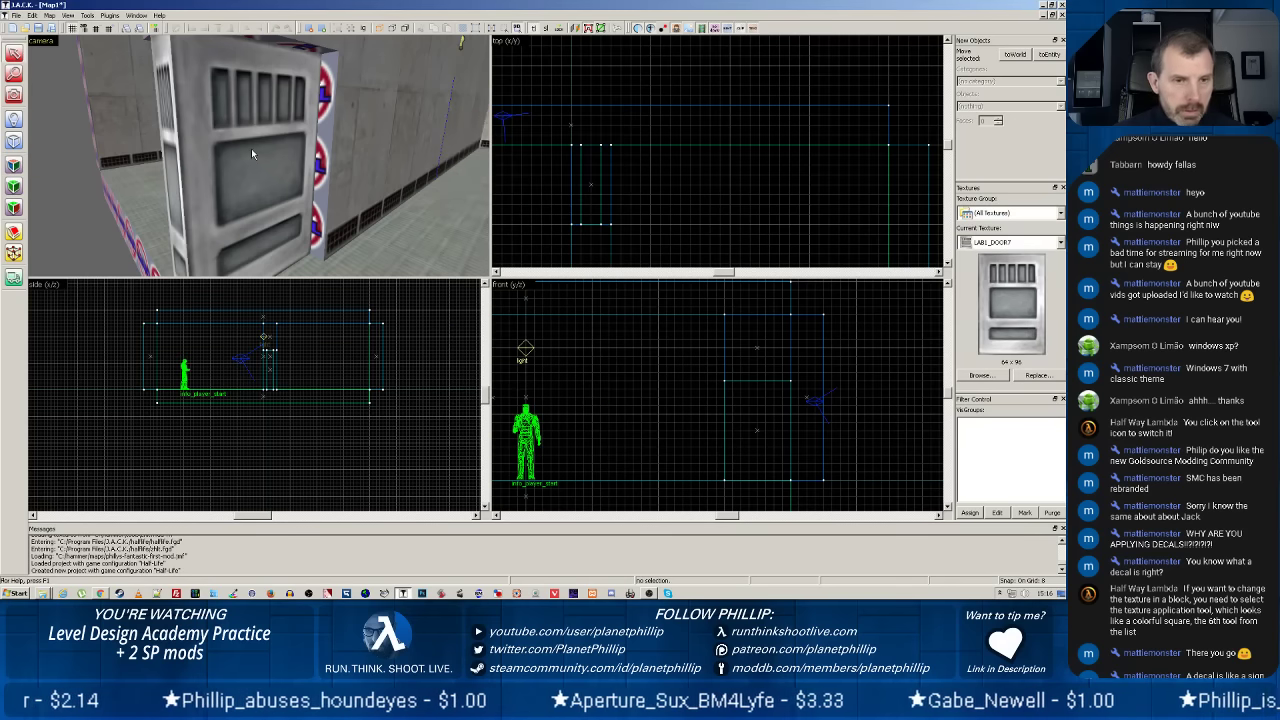
Examine the door's faces and narrow edge and the NULL-textured dividing wall beside it from several sides.
{"action": "key", "text": "z"}
{"action": "key", "text": "w"}
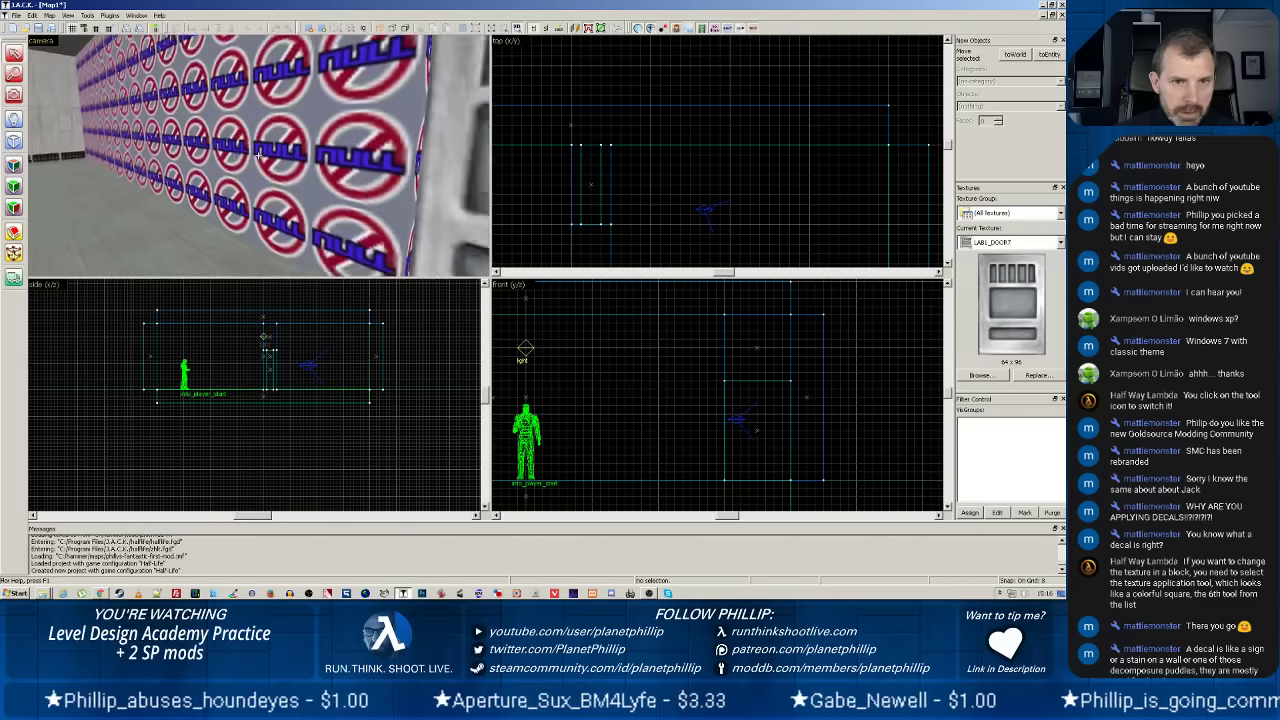
{"action": "left_click_drag", "start_coordinate": [258, 155], "coordinate": [263, 161]}
{"action": "scroll", "coordinate": [263, 160], "scroll_direction": "up", "scroll_amount": 2}
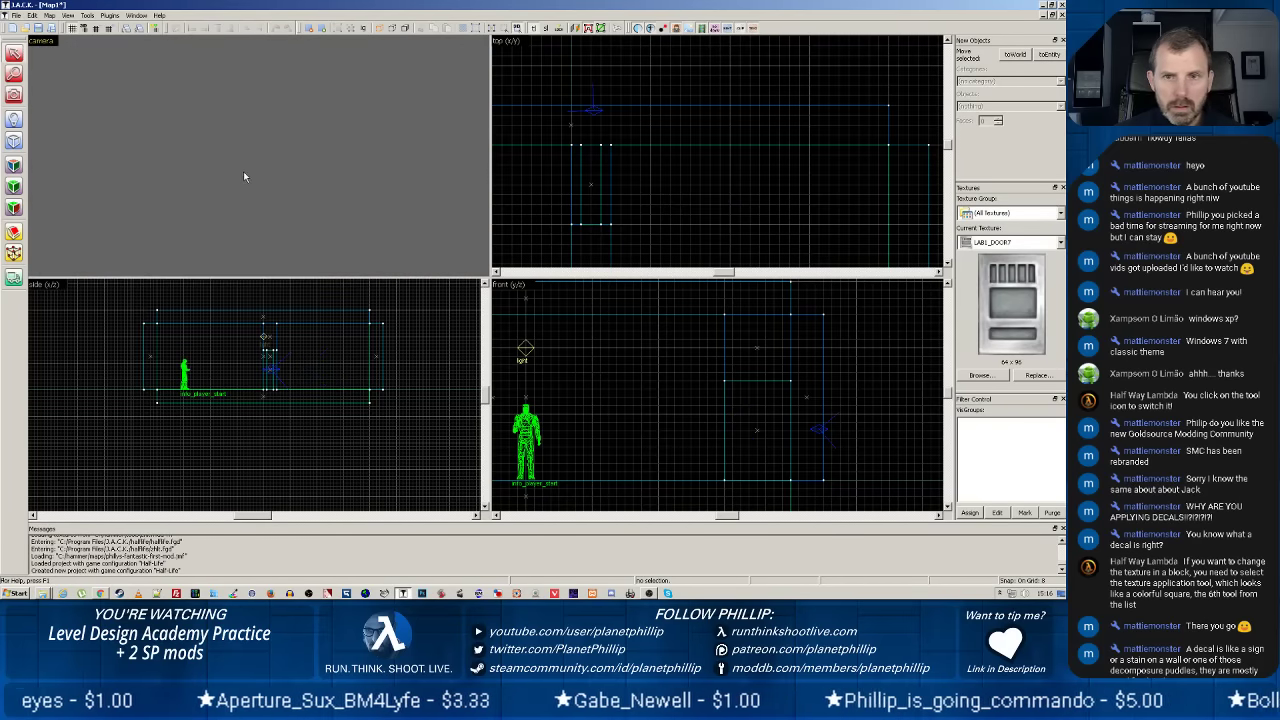
{"action": "left_click_drag", "start_coordinate": [218, 176], "coordinate": [259, 157]}
{"action": "scroll", "coordinate": [295, 160], "scroll_direction": "up", "scroll_amount": 2}
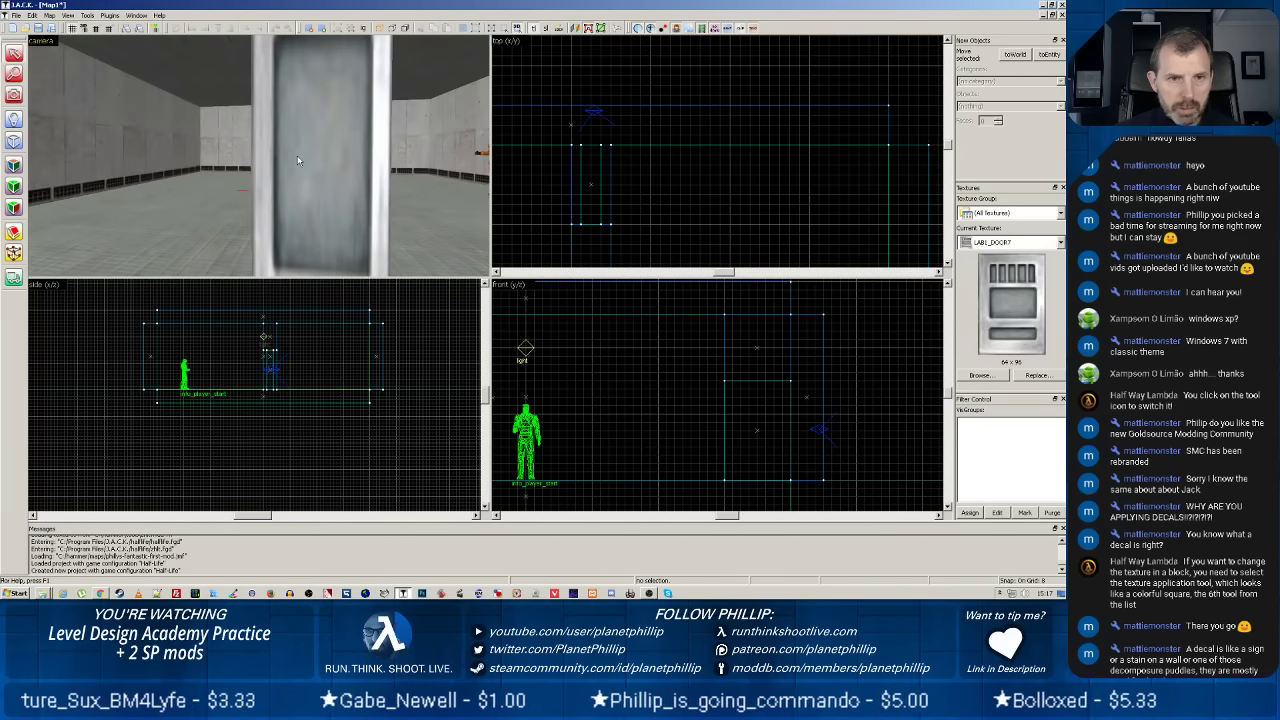
{"action": "left_click", "coordinate": [299, 170]}
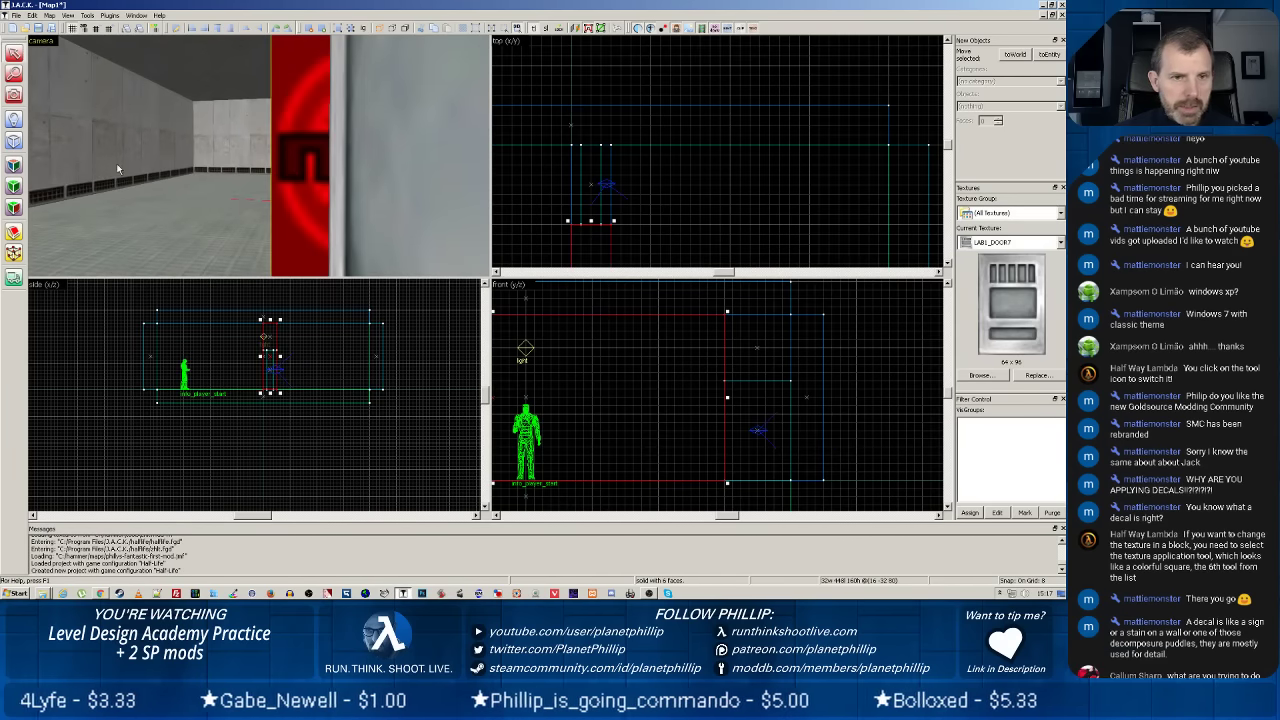
{"action": "key", "text": "s"}
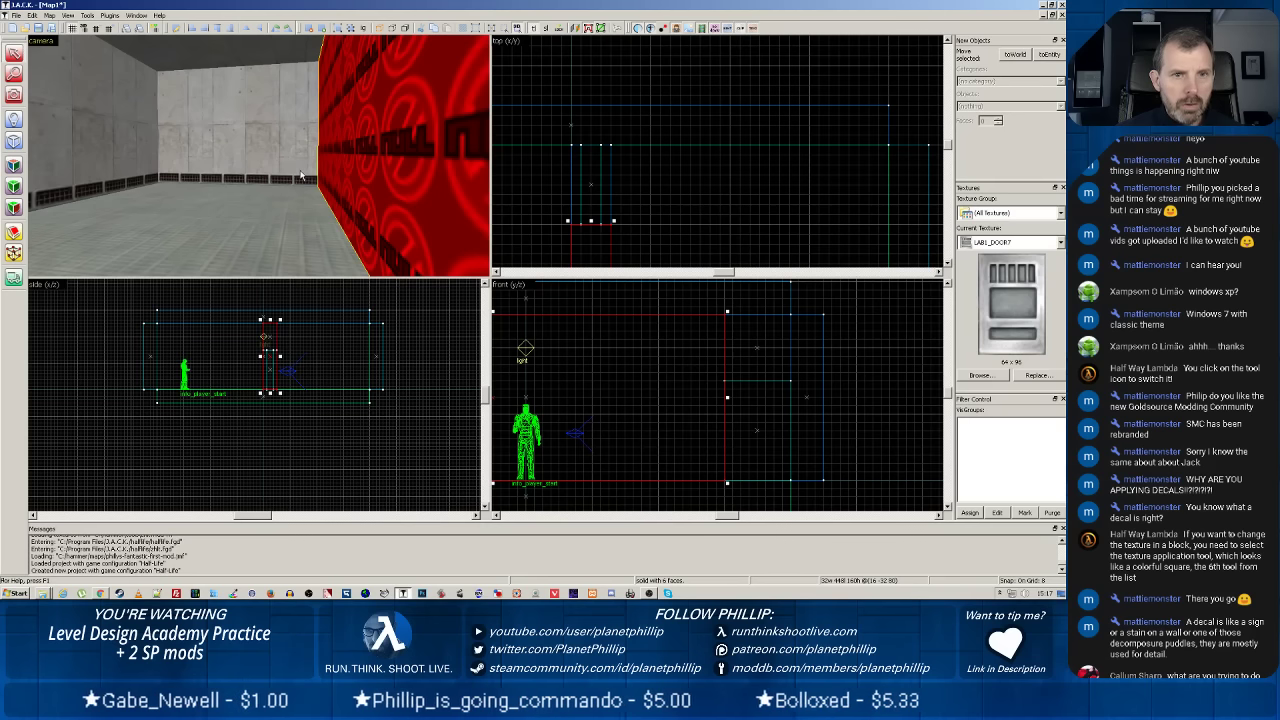
{"action": "left_click", "coordinate": [281, 148]}
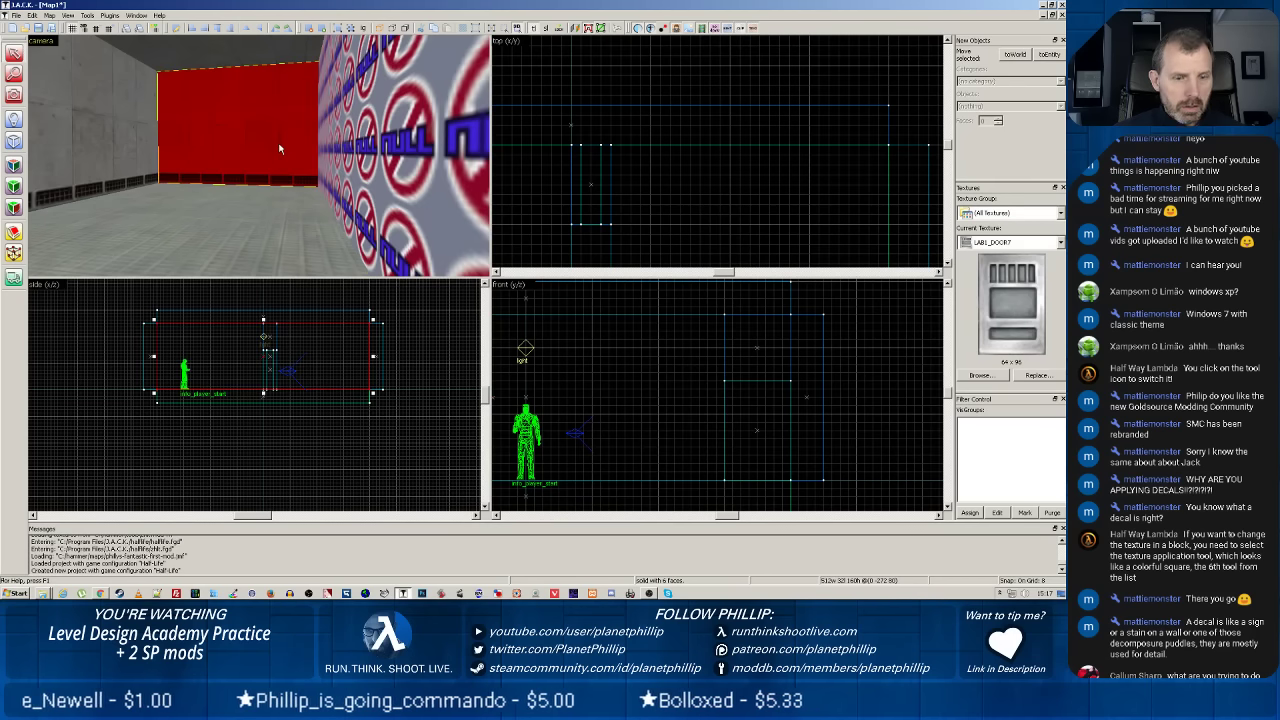
{"action": "right_click", "coordinate": [280, 148]}
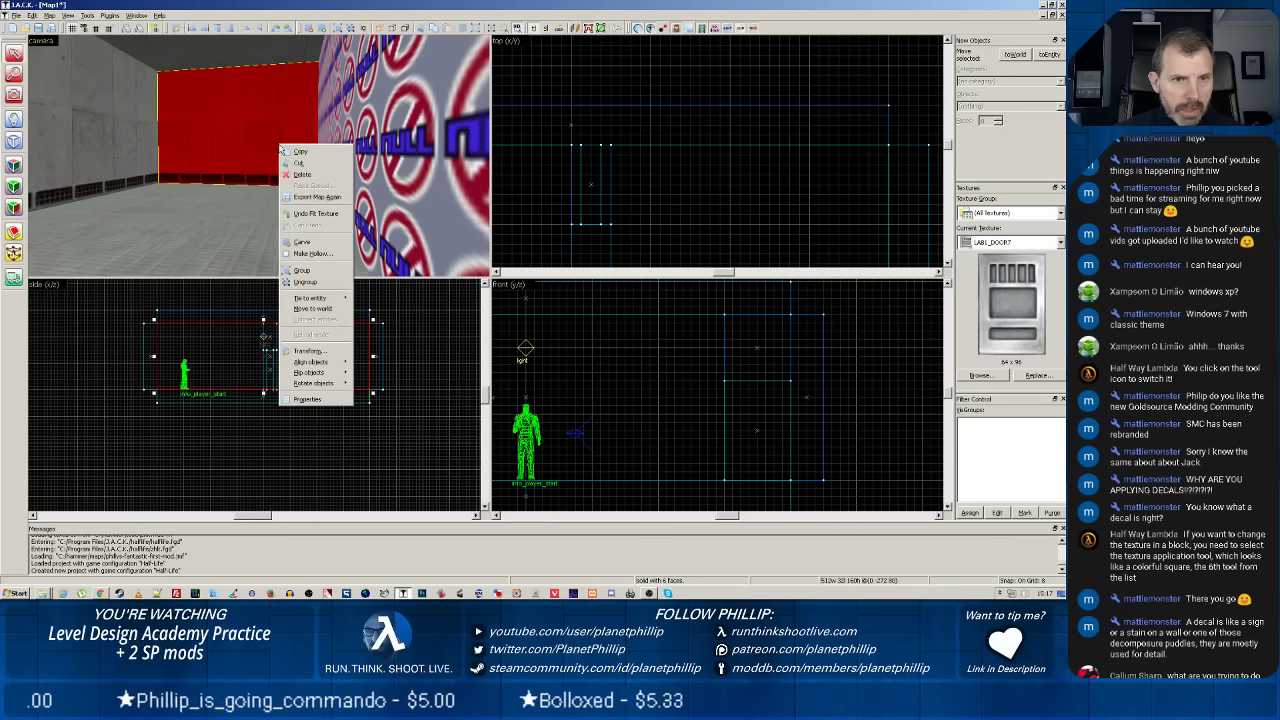
{"action": "right_click", "coordinate": [258, 140]}
{"action": "left_click", "coordinate": [231, 125]}
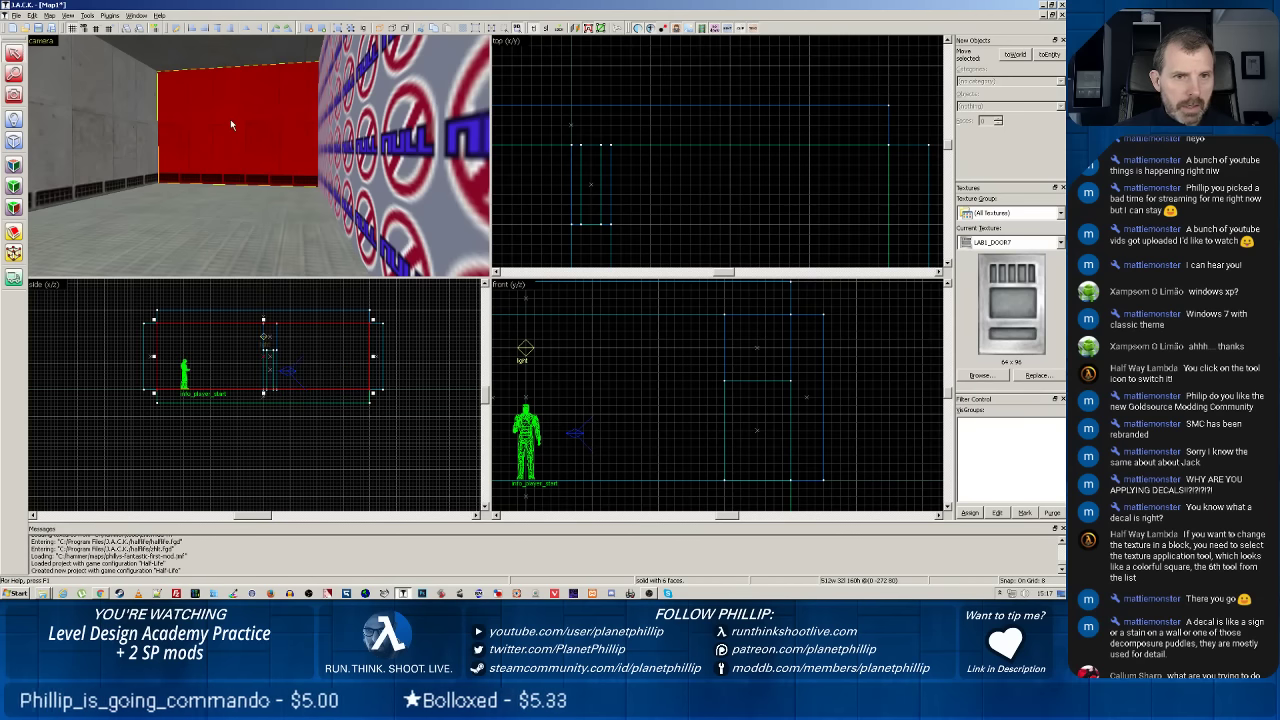
{"action": "left_click", "coordinate": [385, 141]}
{"action": "left_click", "coordinate": [273, 133]}
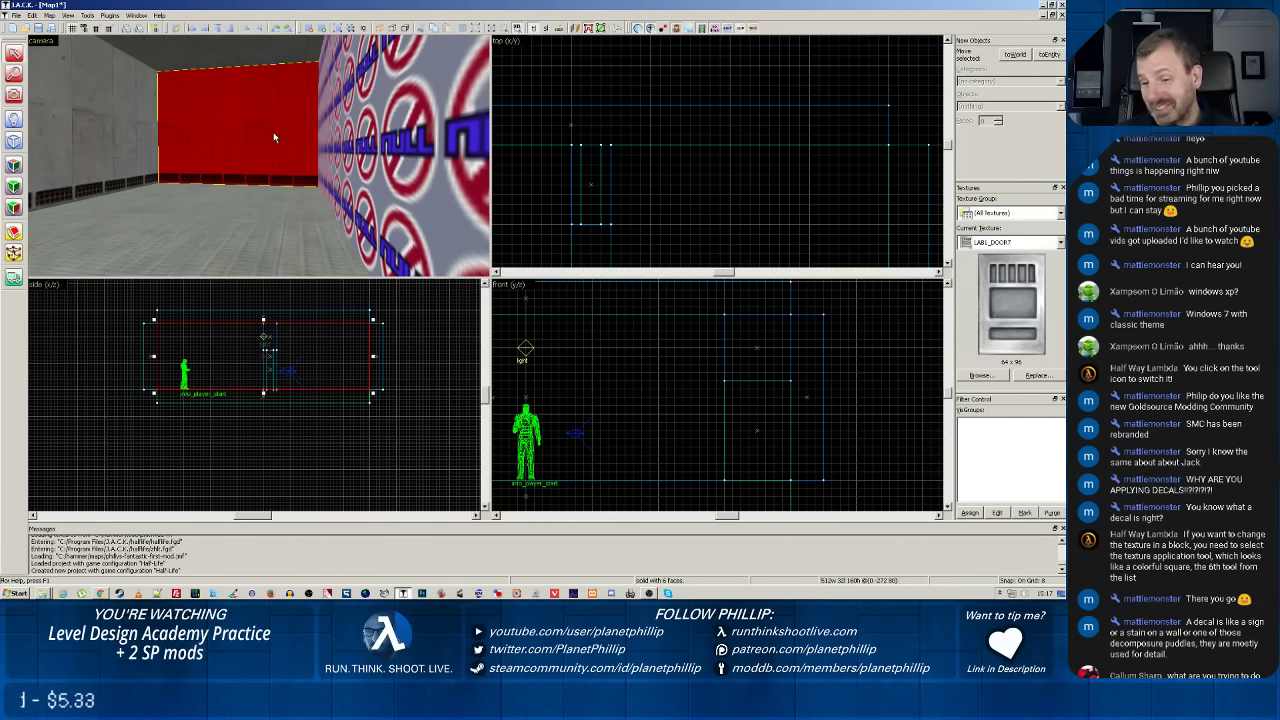
{"action": "right_click", "coordinate": [273, 138]}
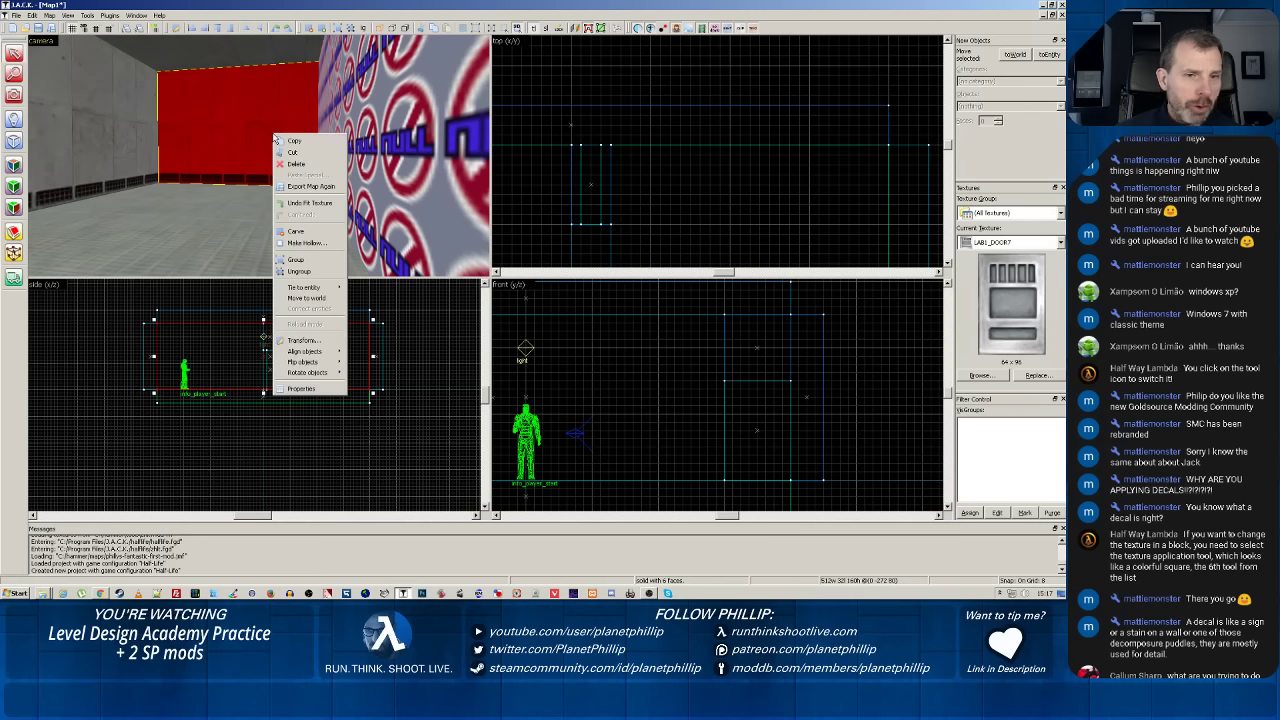
Open the surface properties for the far concrete wall and check the available textures and face-editing modes.
{"action": "left_click", "coordinate": [15, 166]}
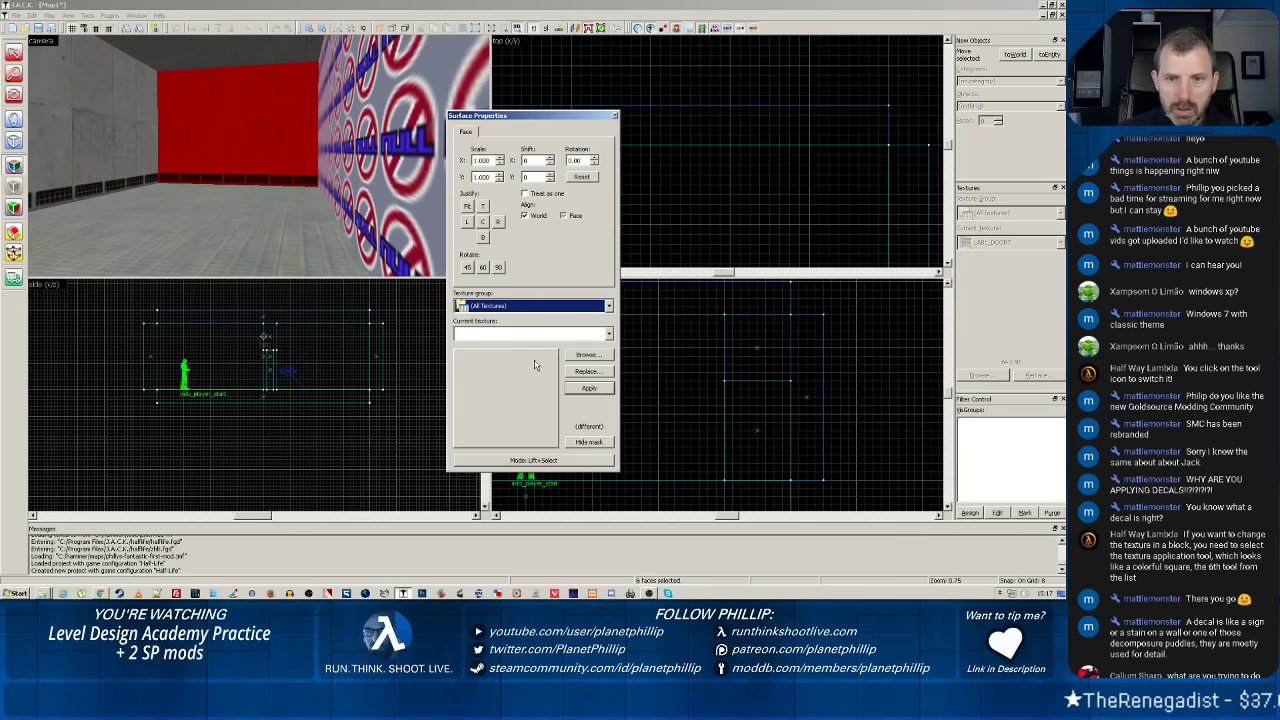
{"action": "left_click", "coordinate": [594, 336]}
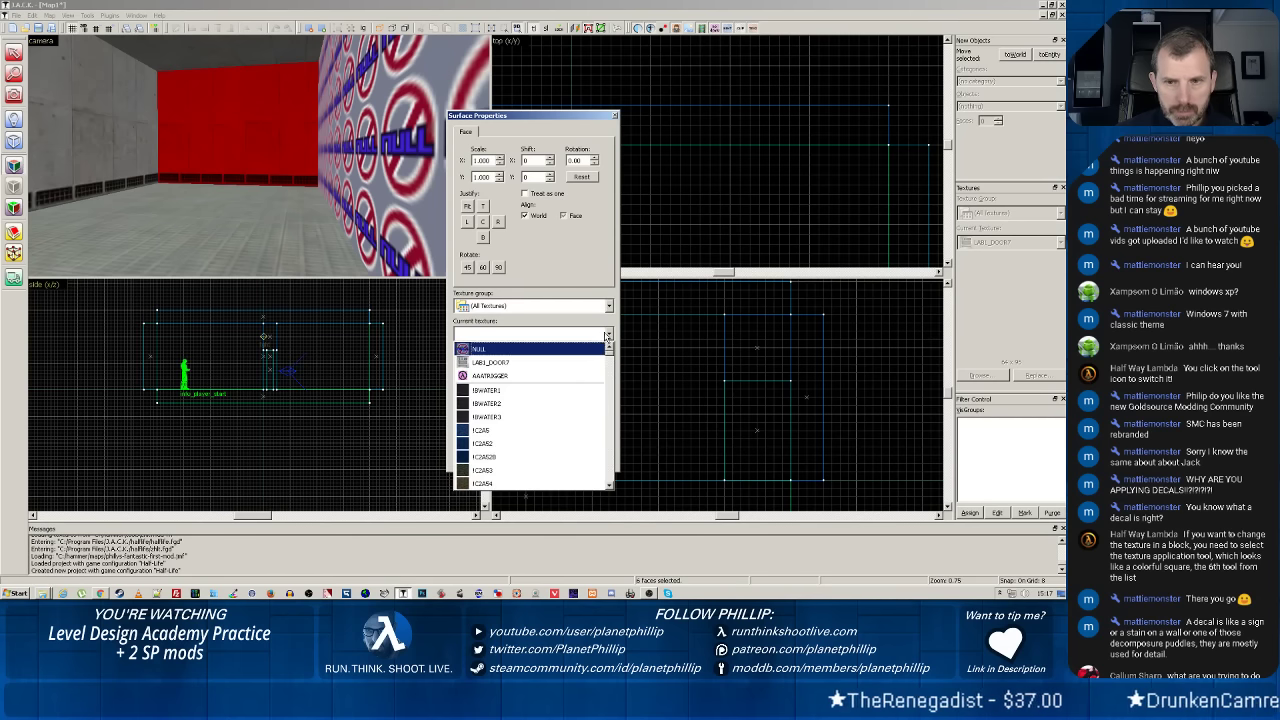
{"action": "left_click", "coordinate": [608, 336]}
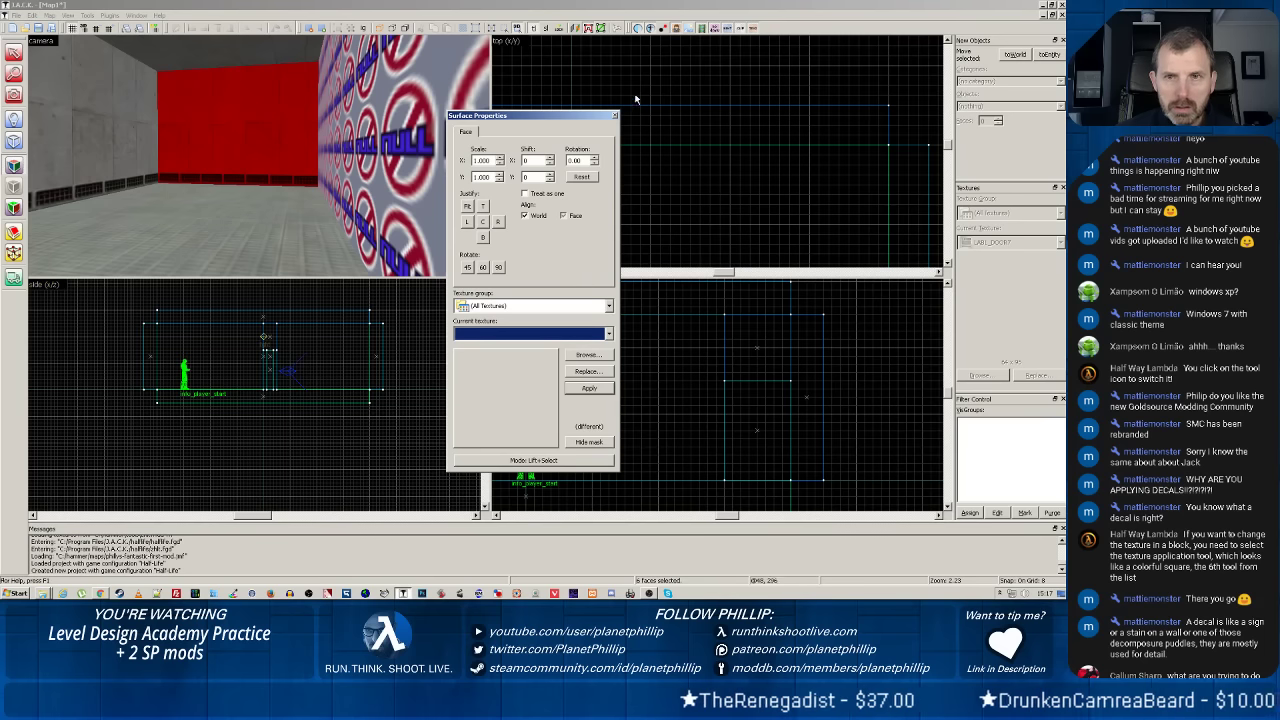
{"action": "left_click", "coordinate": [549, 461]}
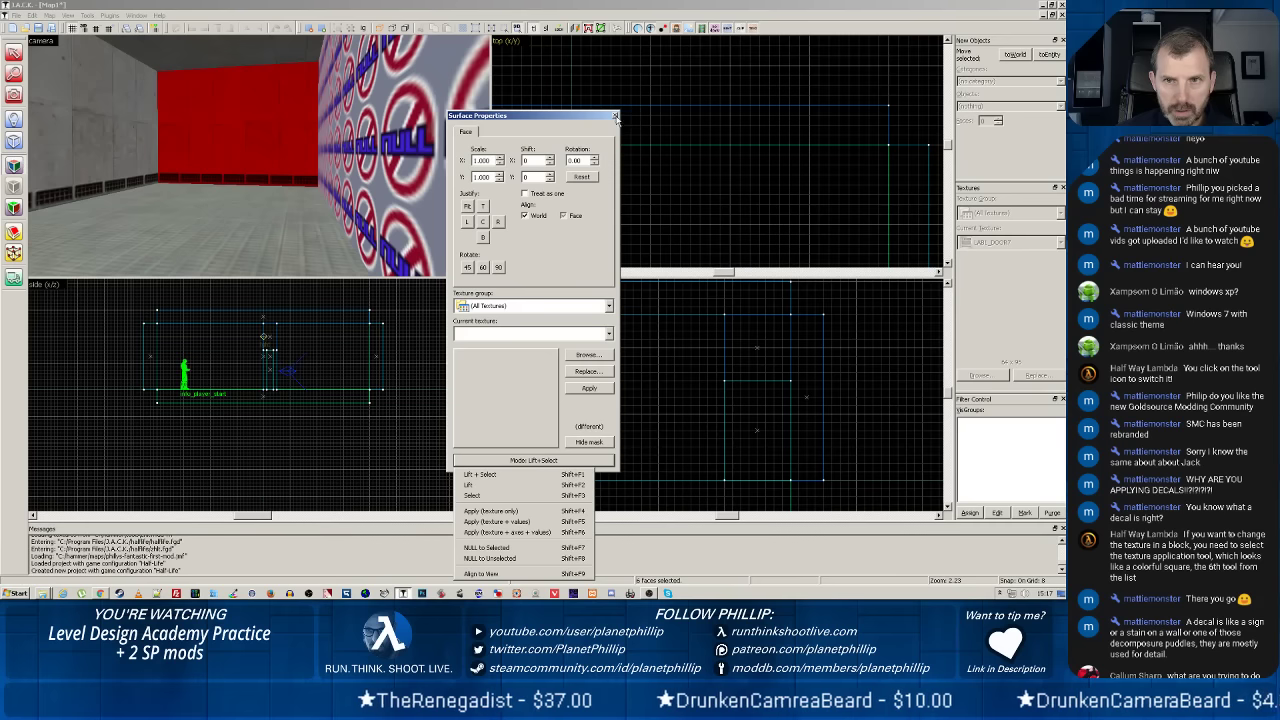
Try to transfer the far wall's concrete texture to the NULL-textured dividing wall while in Lift+Select mode.
{"action": "left_click", "coordinate": [298, 134]}
{"action": "left_click", "coordinate": [377, 178]}
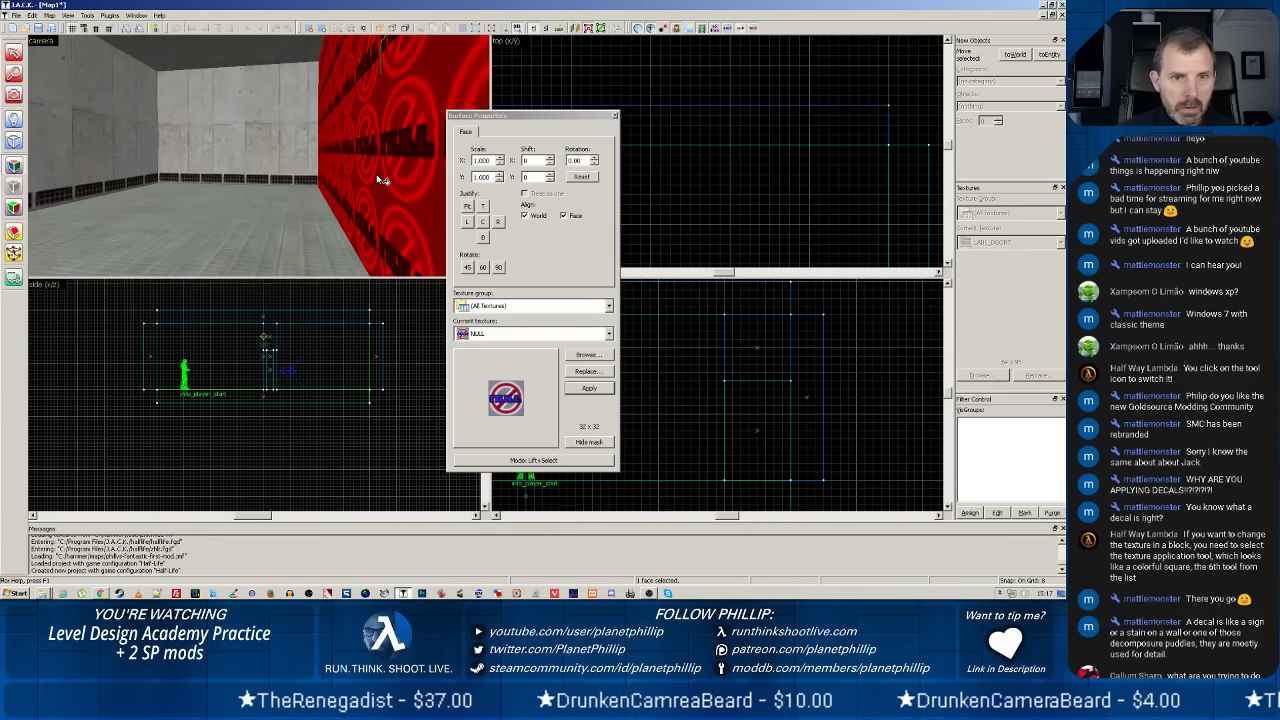
{"action": "left_click", "coordinate": [250, 143]}
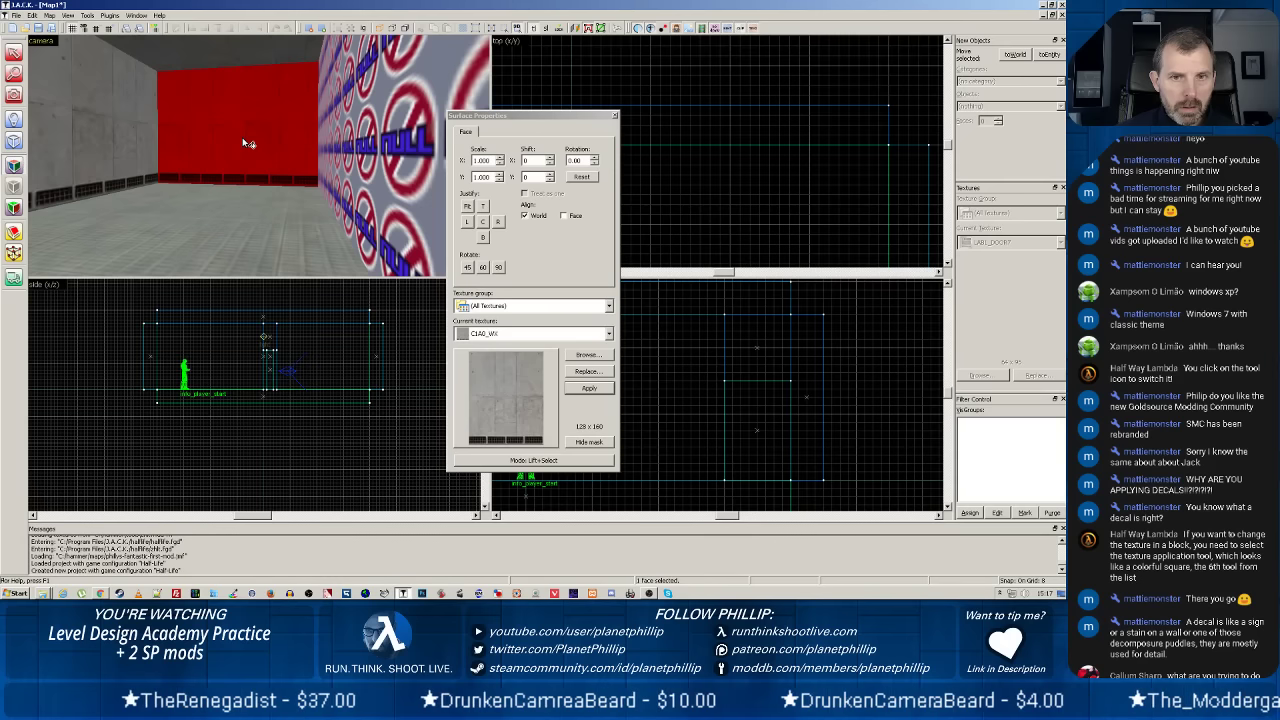
{"action": "left_click", "coordinate": [336, 152], "text": "ctrl"}
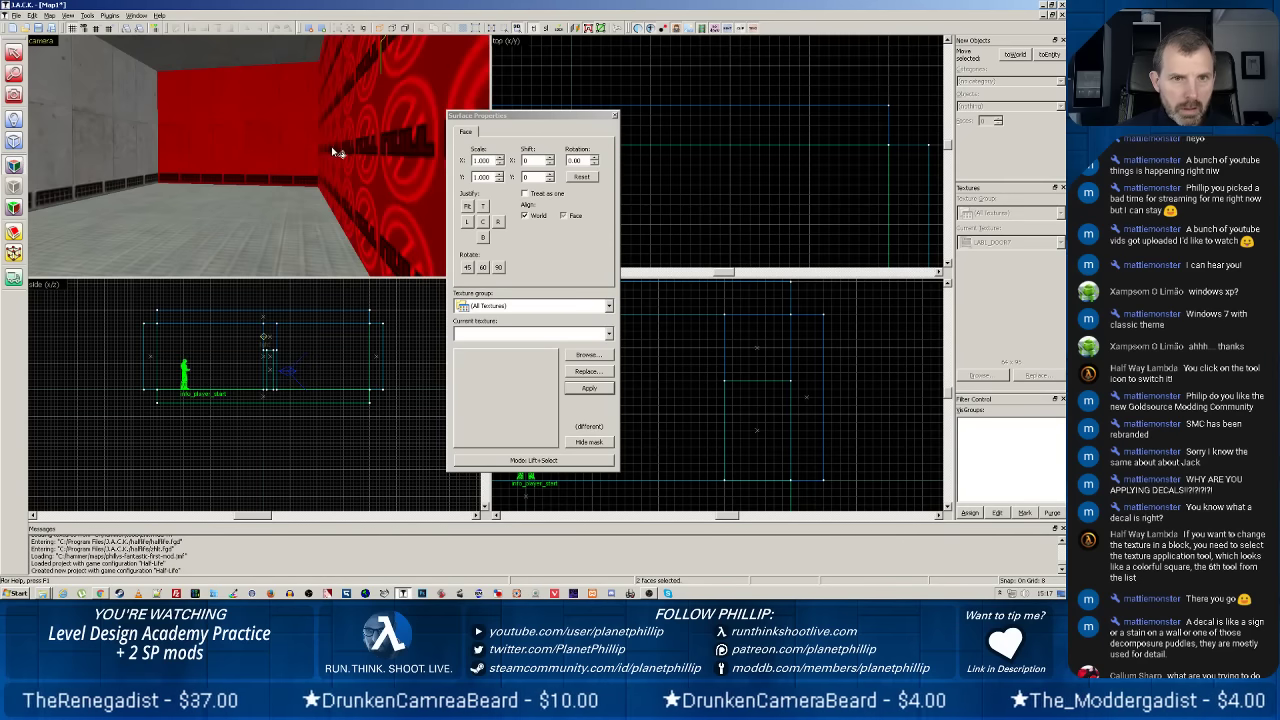
{"action": "left_click", "coordinate": [295, 150], "text": "ctrl"}
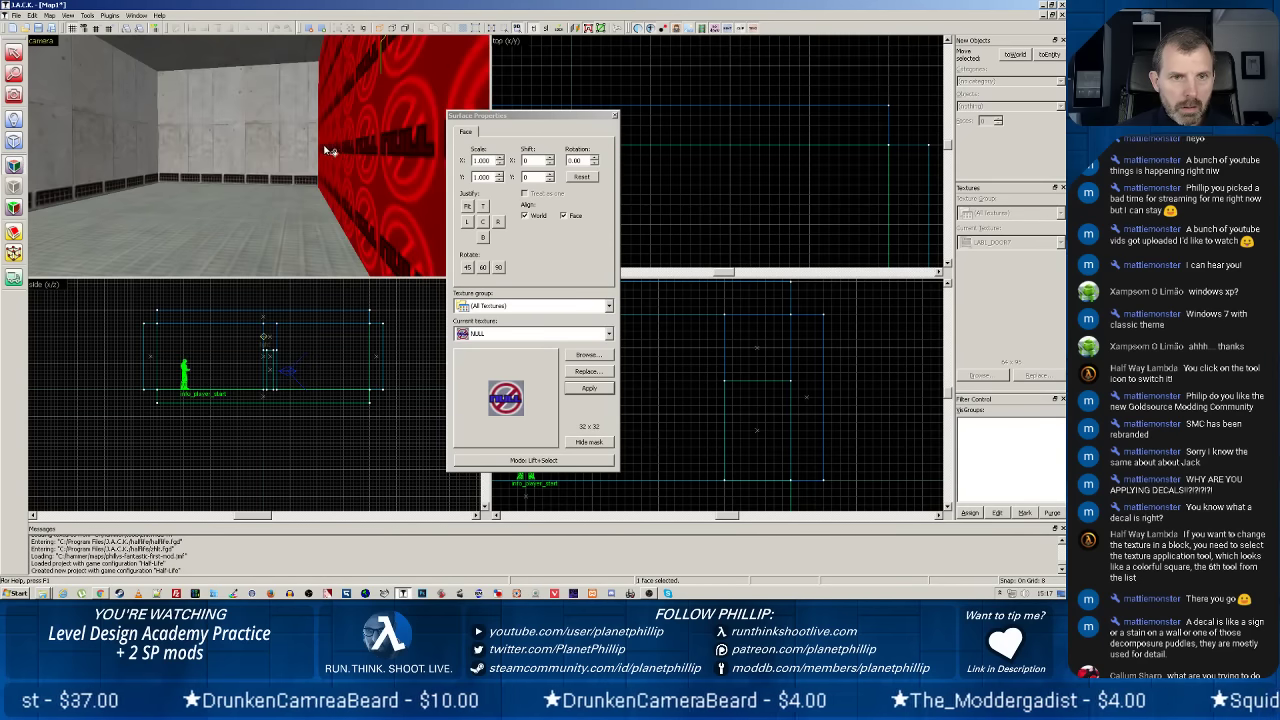
{"action": "left_click", "coordinate": [297, 147]}
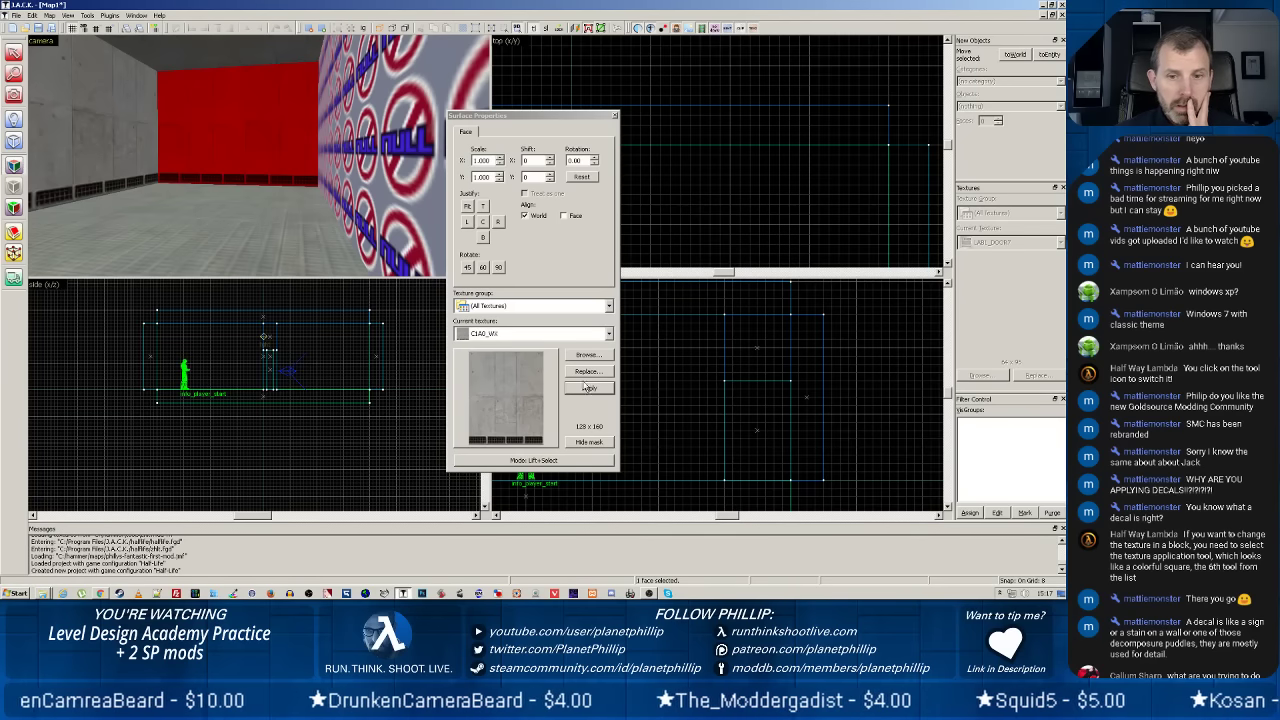
{"action": "left_click", "coordinate": [436, 234]}
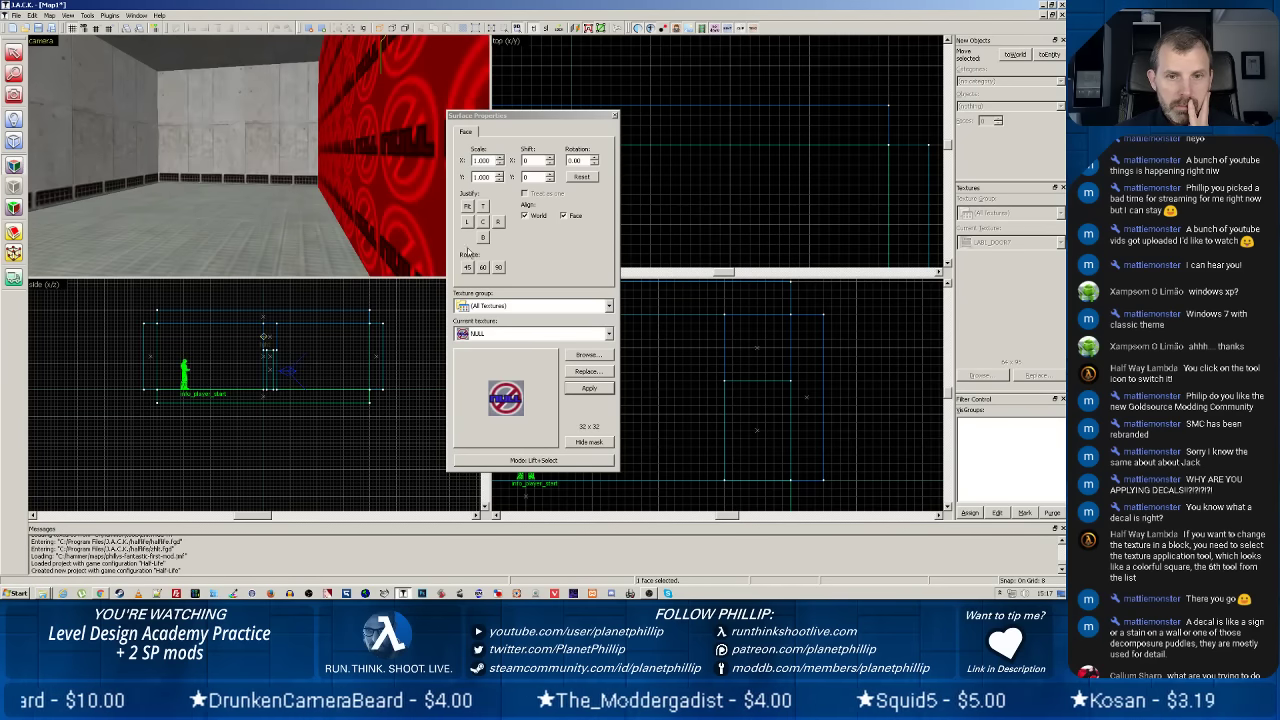
{"action": "left_click", "coordinate": [299, 150]}
{"action": "left_click", "coordinate": [558, 459]}
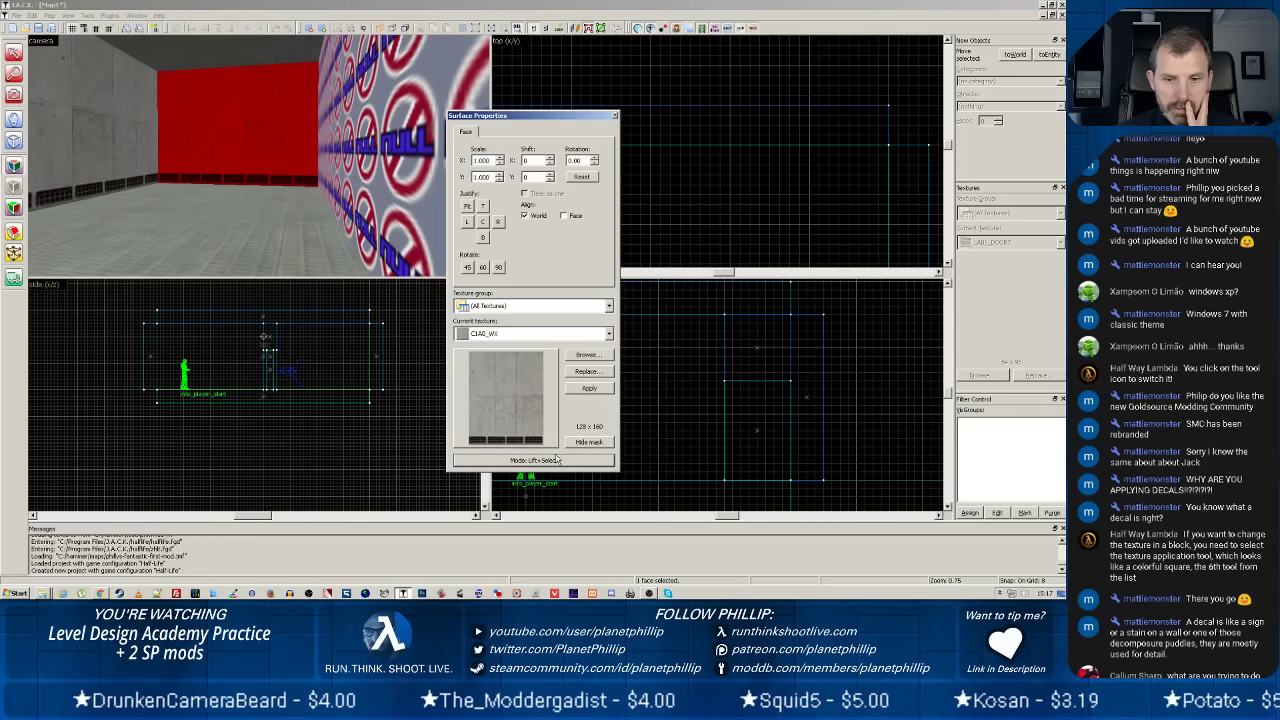
{"action": "left_click", "coordinate": [390, 208]}
Lift texture C1A0_WX from the far wall, apply it texture-only to the dividing wall's NULL face, and close the surface properties.
{"action": "left_click", "coordinate": [298, 146]}
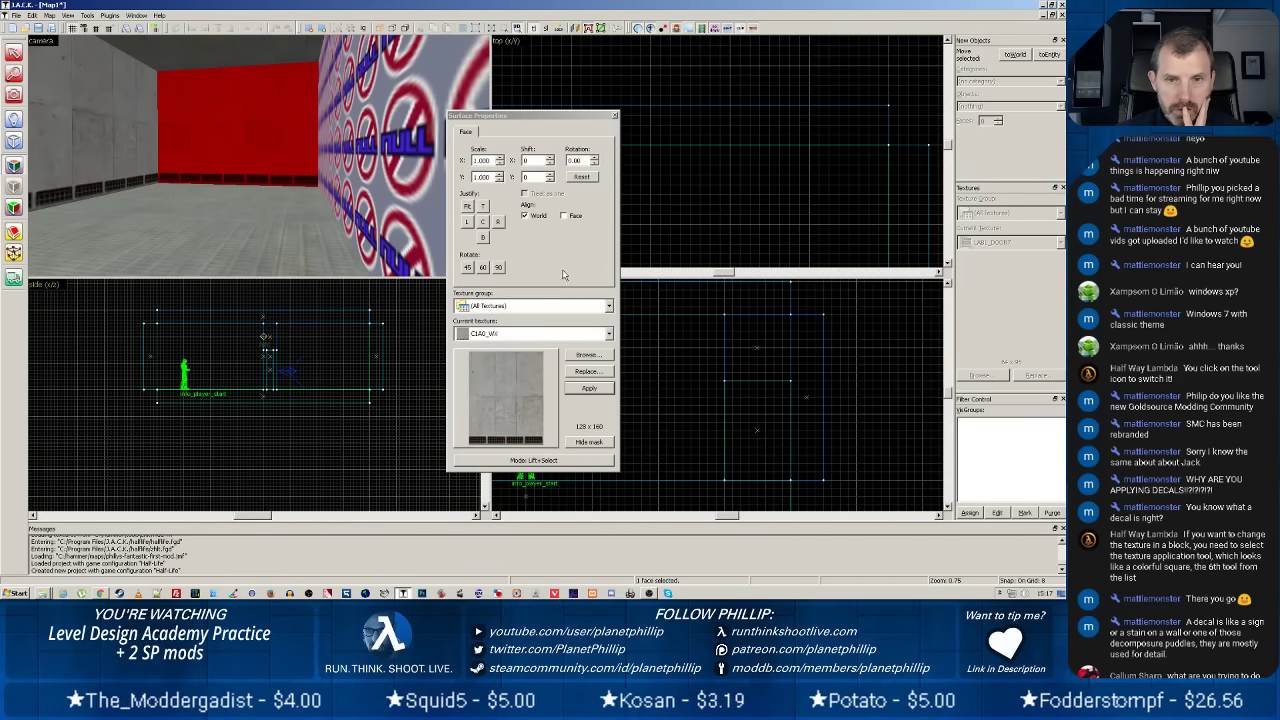
{"action": "left_click", "coordinate": [592, 461]}
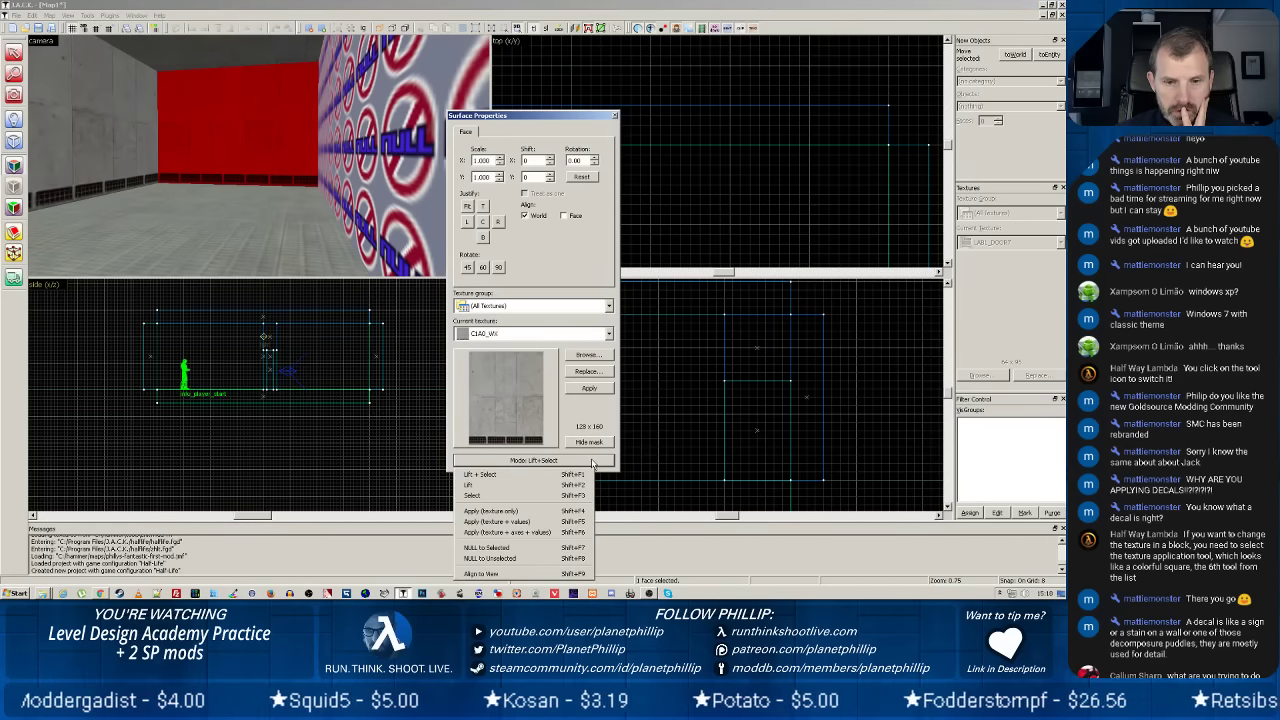
{"action": "left_click", "coordinate": [525, 512]}
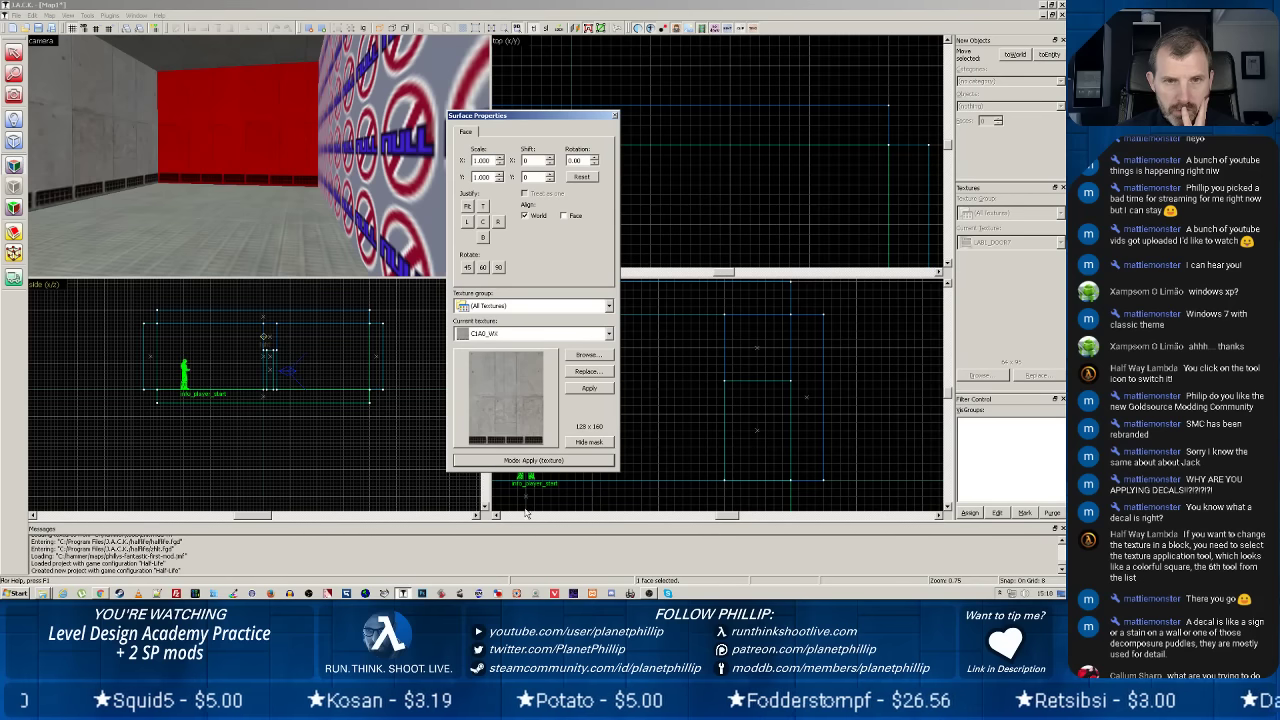
{"action": "left_click", "coordinate": [375, 197]}
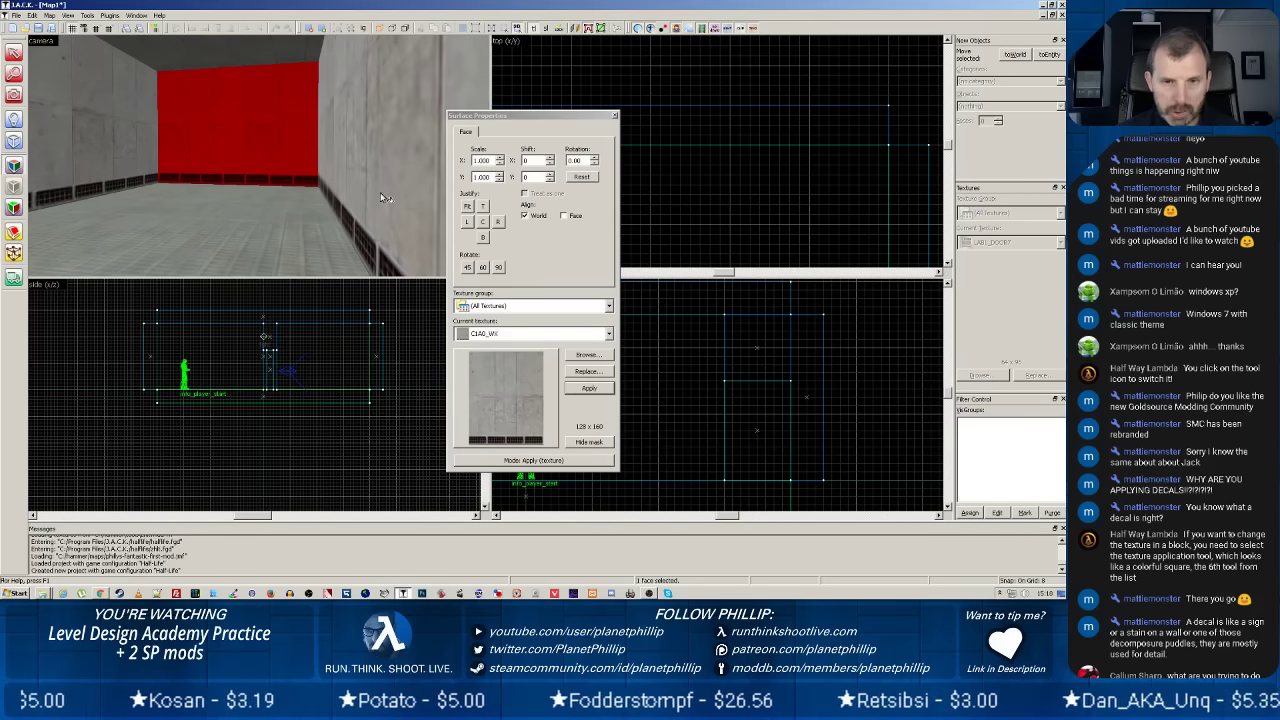
{"action": "left_click", "coordinate": [615, 116]}
{"action": "left_click", "coordinate": [615, 116]}
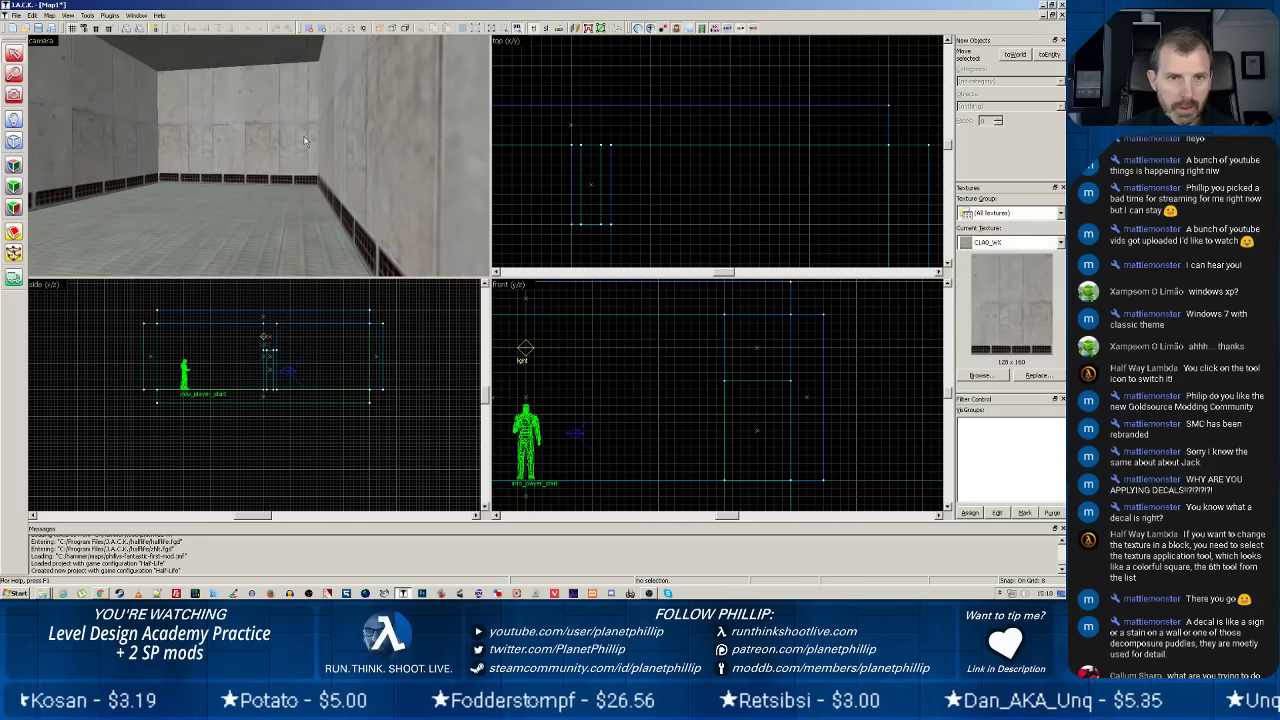
Select the NULL-textured brush above the door and open its surface properties.
{"action": "left_click", "coordinate": [300, 150]}
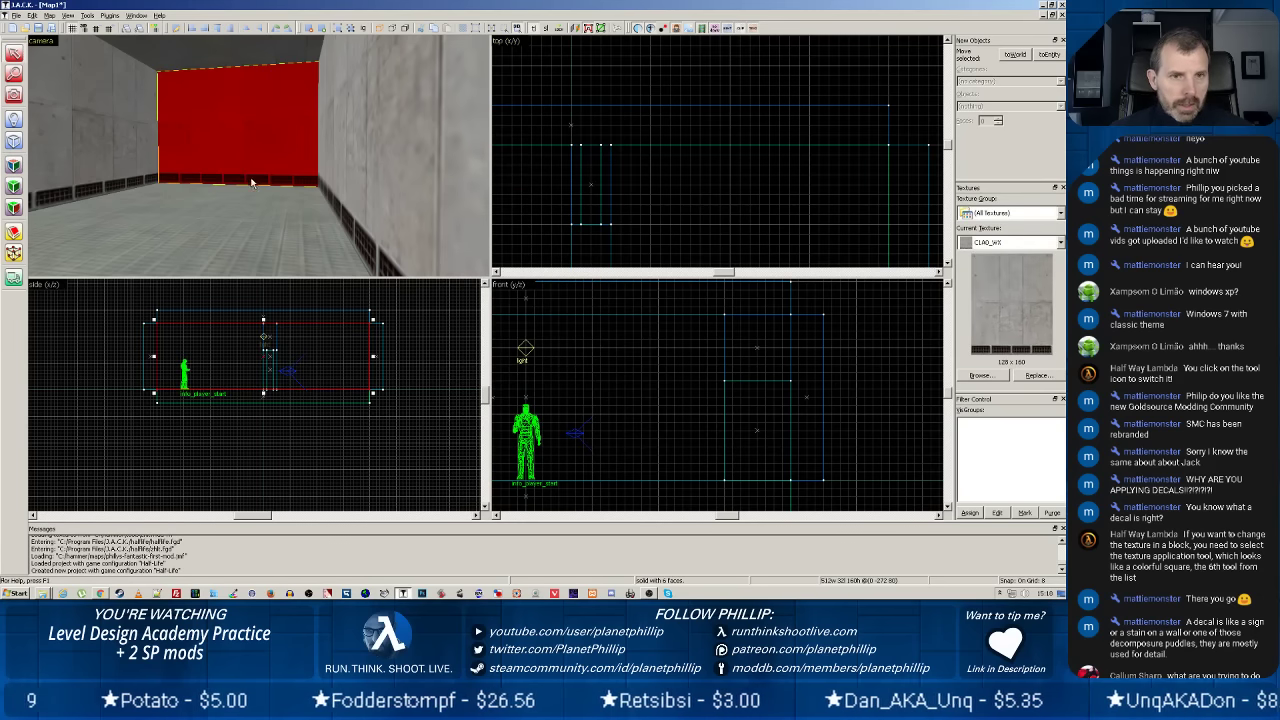
{"action": "key", "text": "z"}
{"action": "key", "text": "w"}
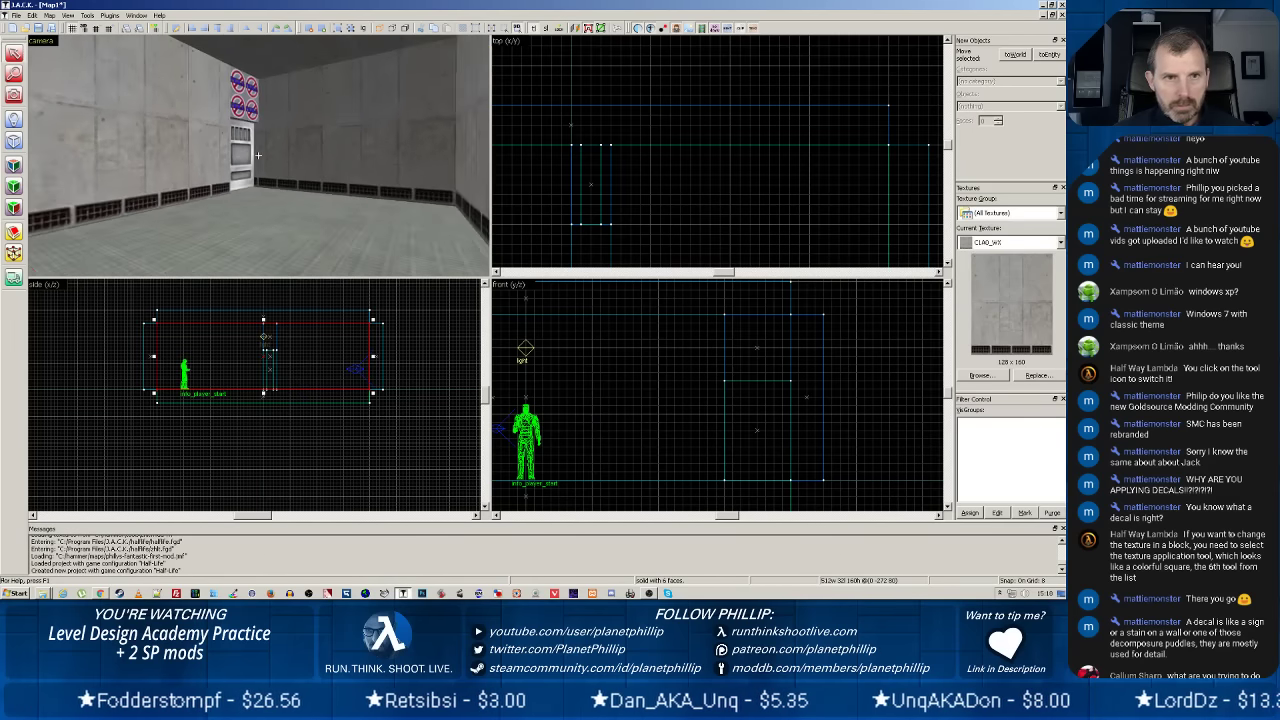
{"action": "key", "text": "z"}
{"action": "left_click", "coordinate": [208, 124]}
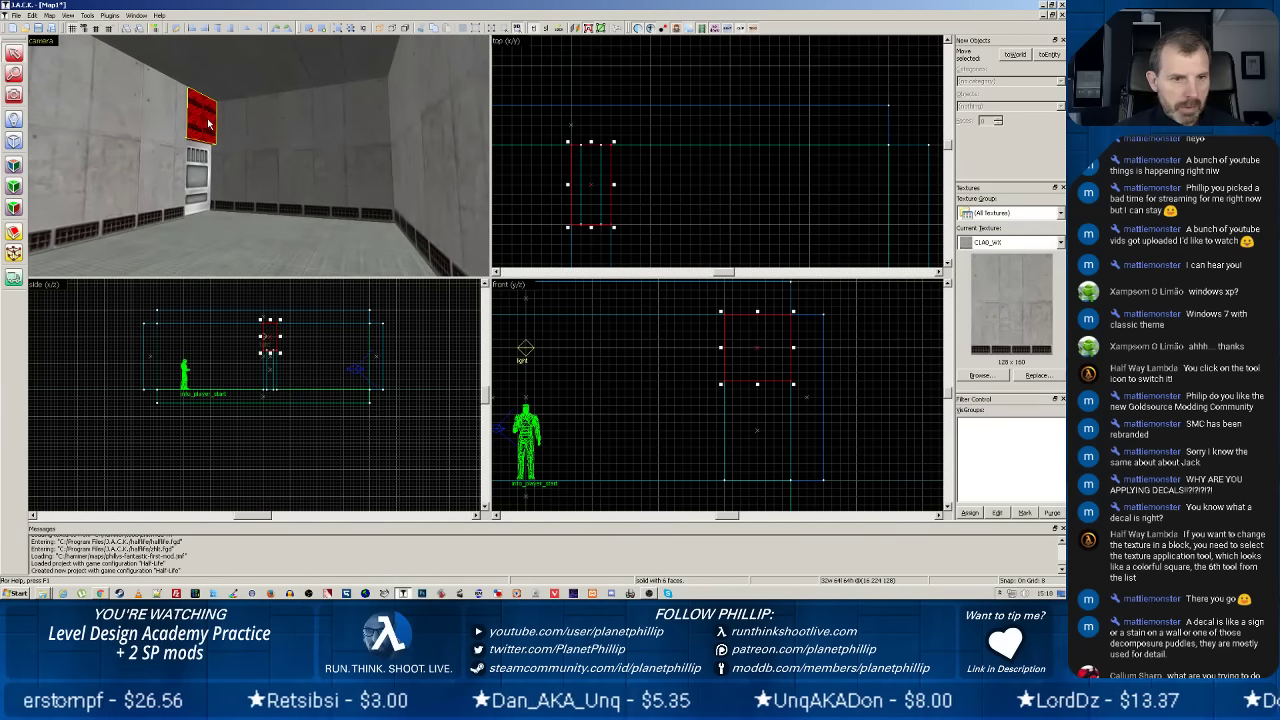
{"action": "left_click", "coordinate": [14, 164]}
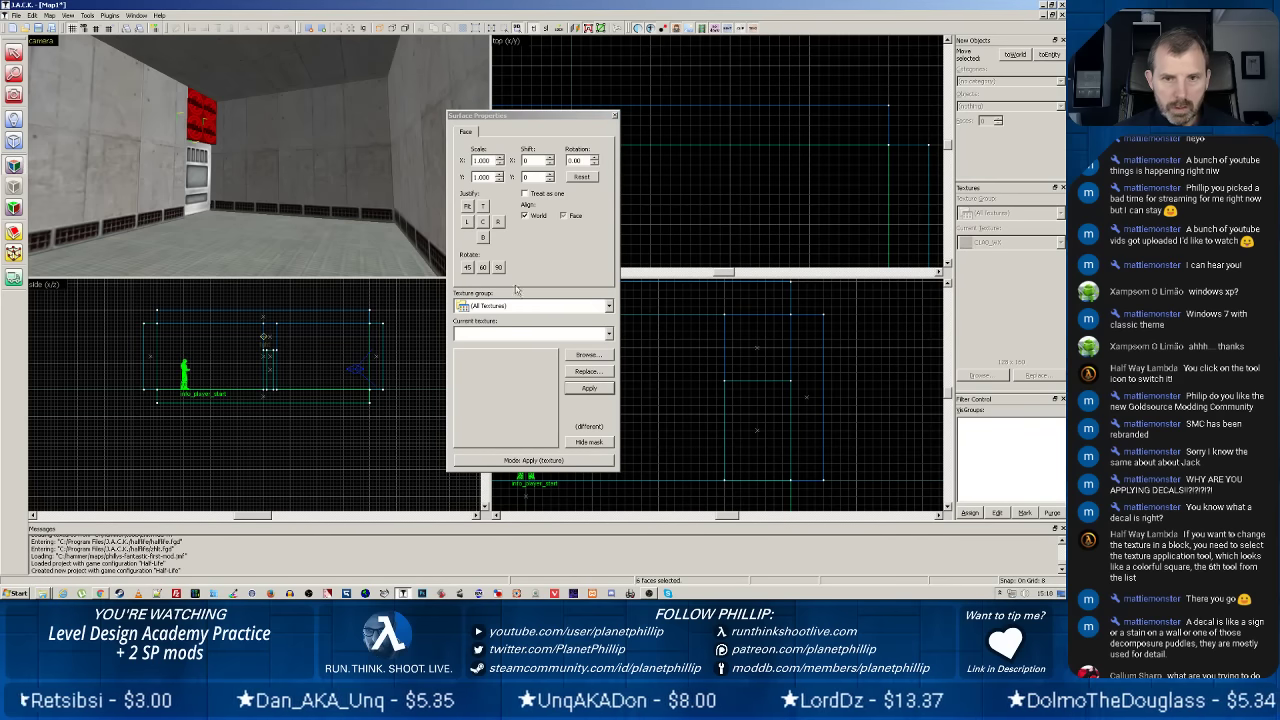
Lift C1A0_WX from the adjacent dividing wall face, apply it texture-only to the face above the door, and close the surface properties.
{"action": "left_click", "coordinate": [552, 461]}
{"action": "left_click", "coordinate": [505, 477]}
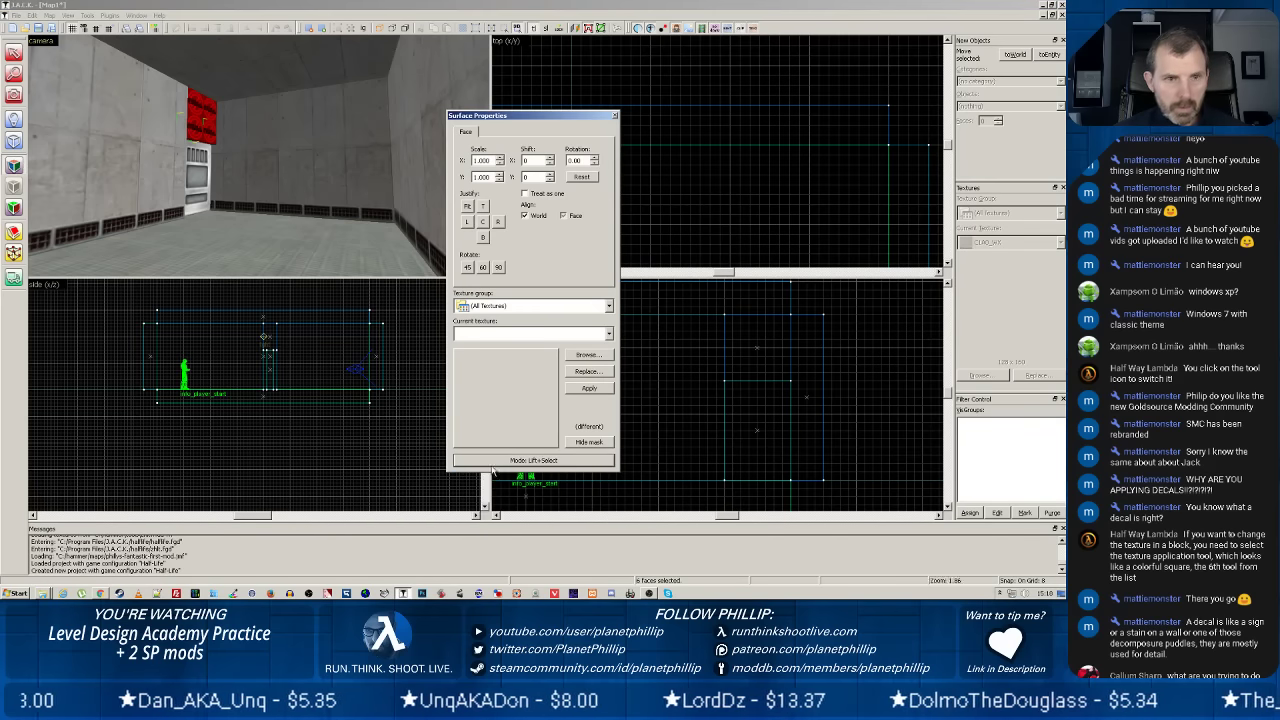
{"action": "left_click", "coordinate": [140, 188]}
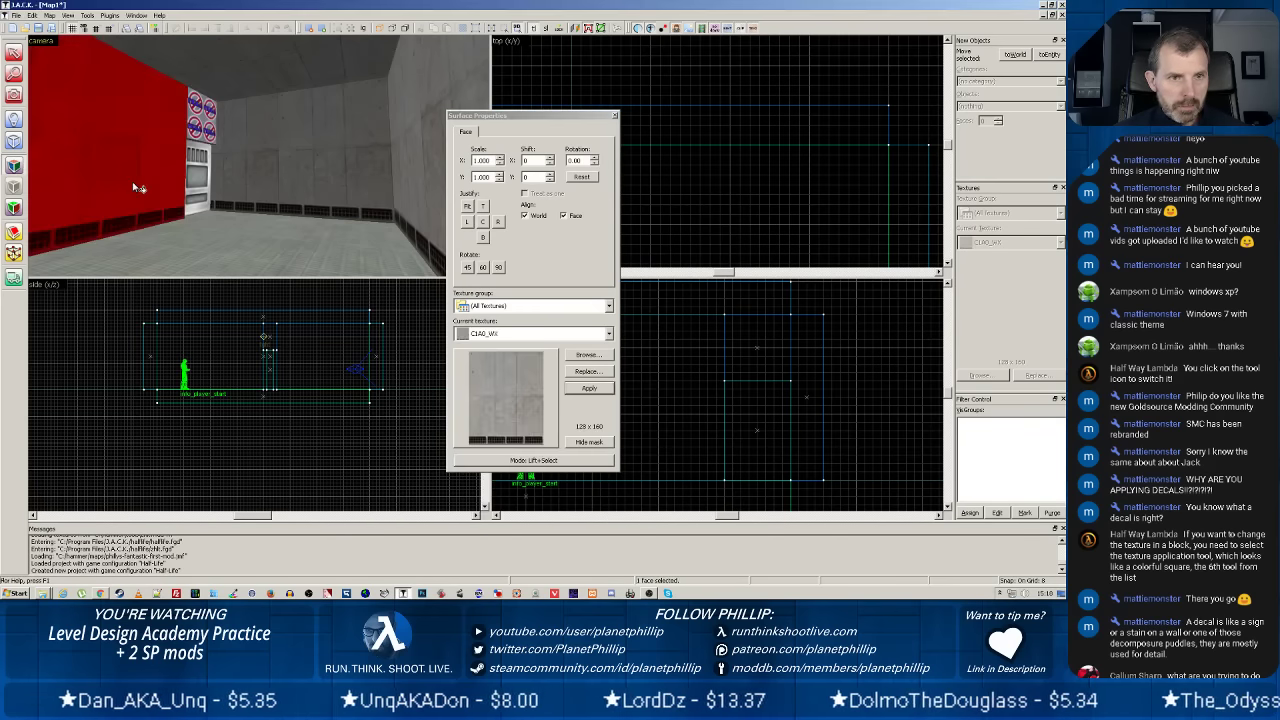
{"action": "left_click", "coordinate": [544, 460]}
{"action": "left_click", "coordinate": [505, 510]}
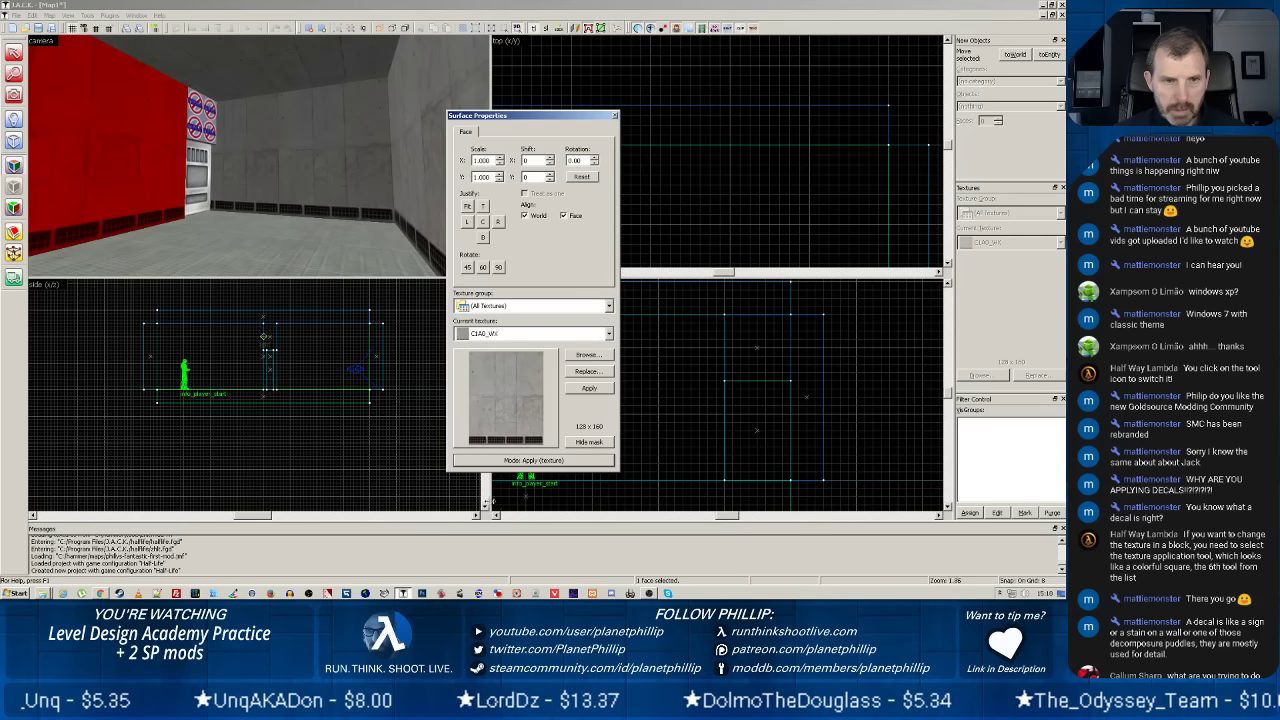
{"action": "left_click", "coordinate": [205, 127]}
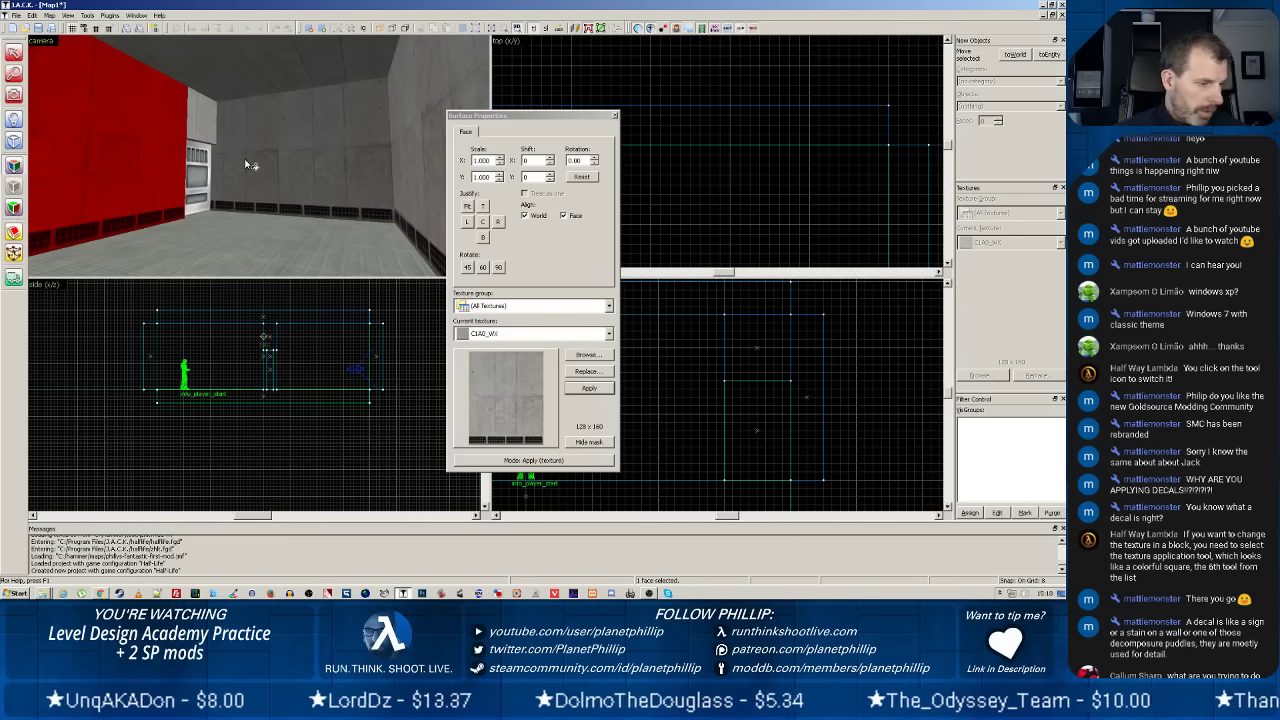
{"action": "left_click", "coordinate": [613, 116]}
Inspect the dividing wall and the door opening from both sides for faces that still carry the NULL texture.
{"action": "key", "text": "z"}
{"action": "key", "text": "w"}
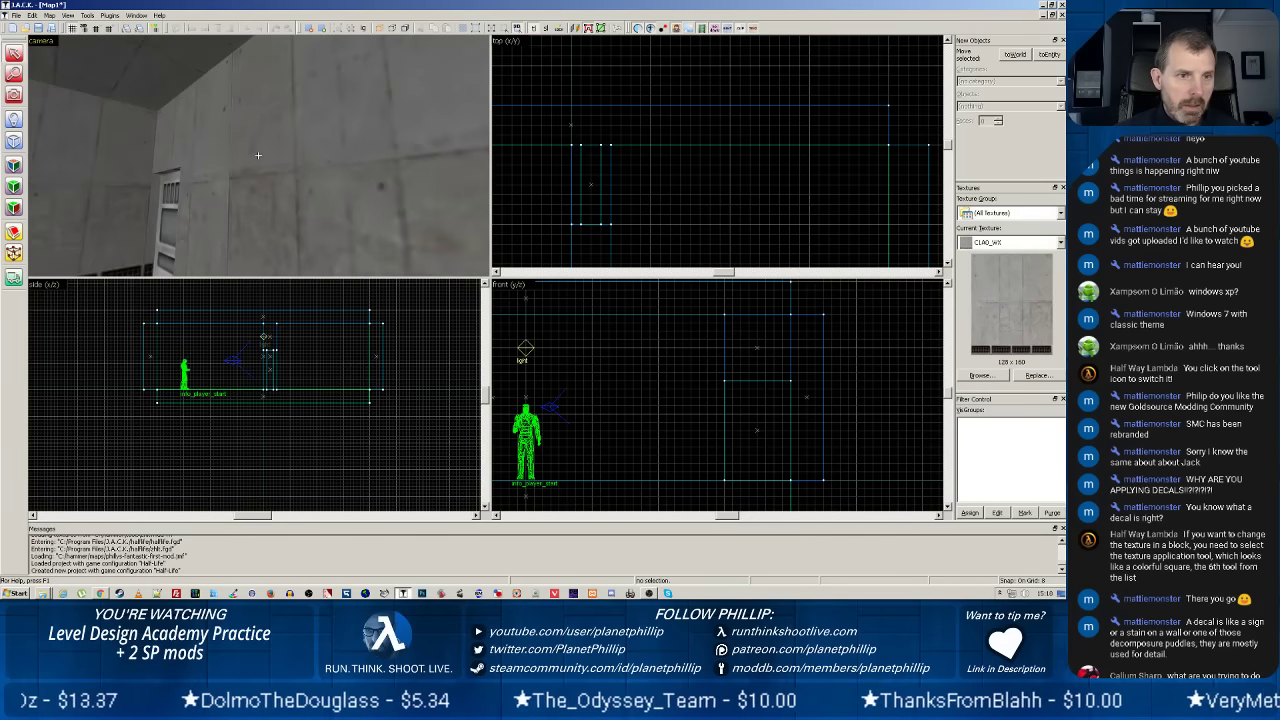
{"action": "right_click_drag", "start_coordinate": [258, 155], "coordinate": [112, 182]}
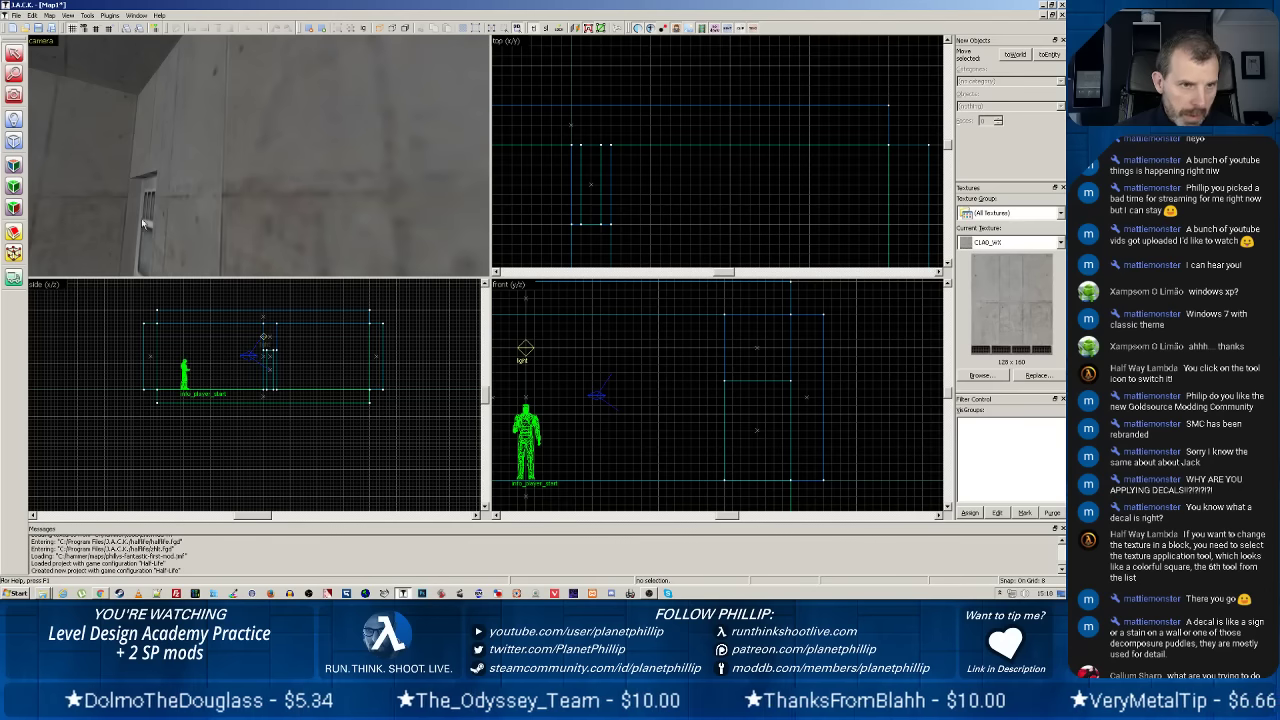
{"action": "key", "text": "z"}
{"action": "key", "text": "z"}
{"action": "scroll", "coordinate": [208, 156], "scroll_direction": "up", "scroll_amount": 2}
{"action": "key", "text": "z"}
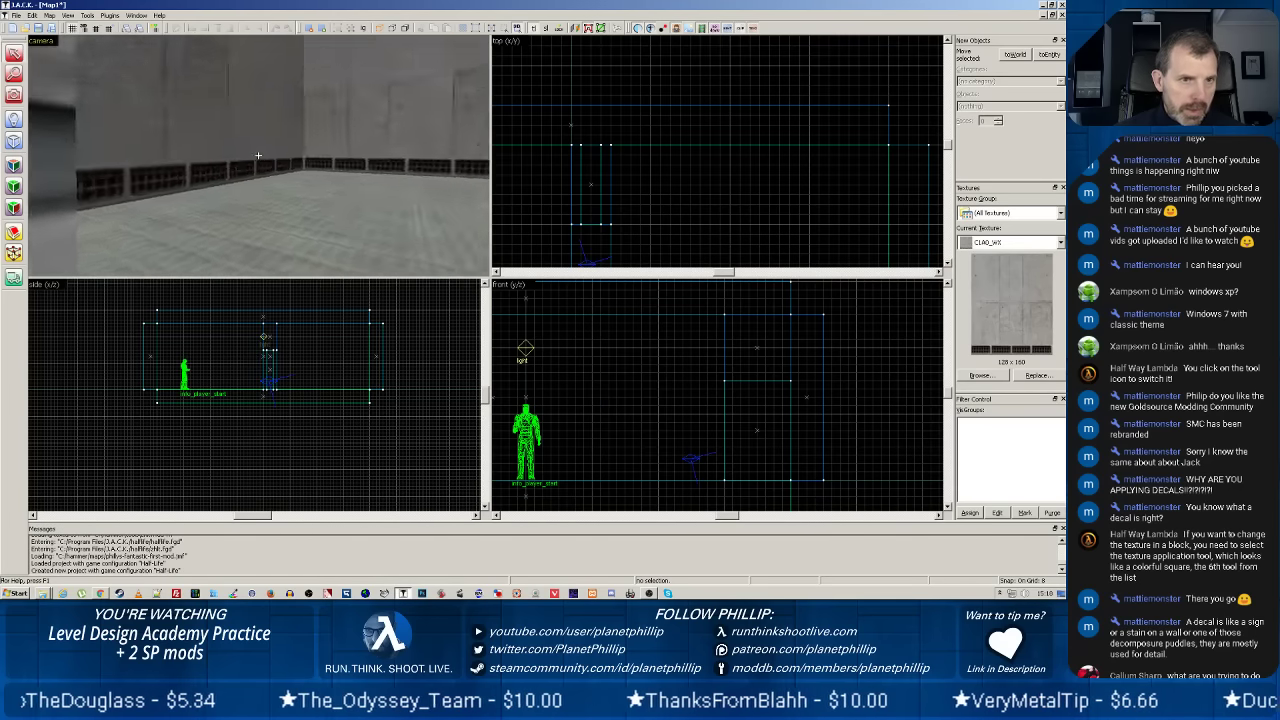
{"action": "key", "text": "z"}
{"action": "scroll", "coordinate": [260, 160], "scroll_direction": "up", "scroll_amount": 1}
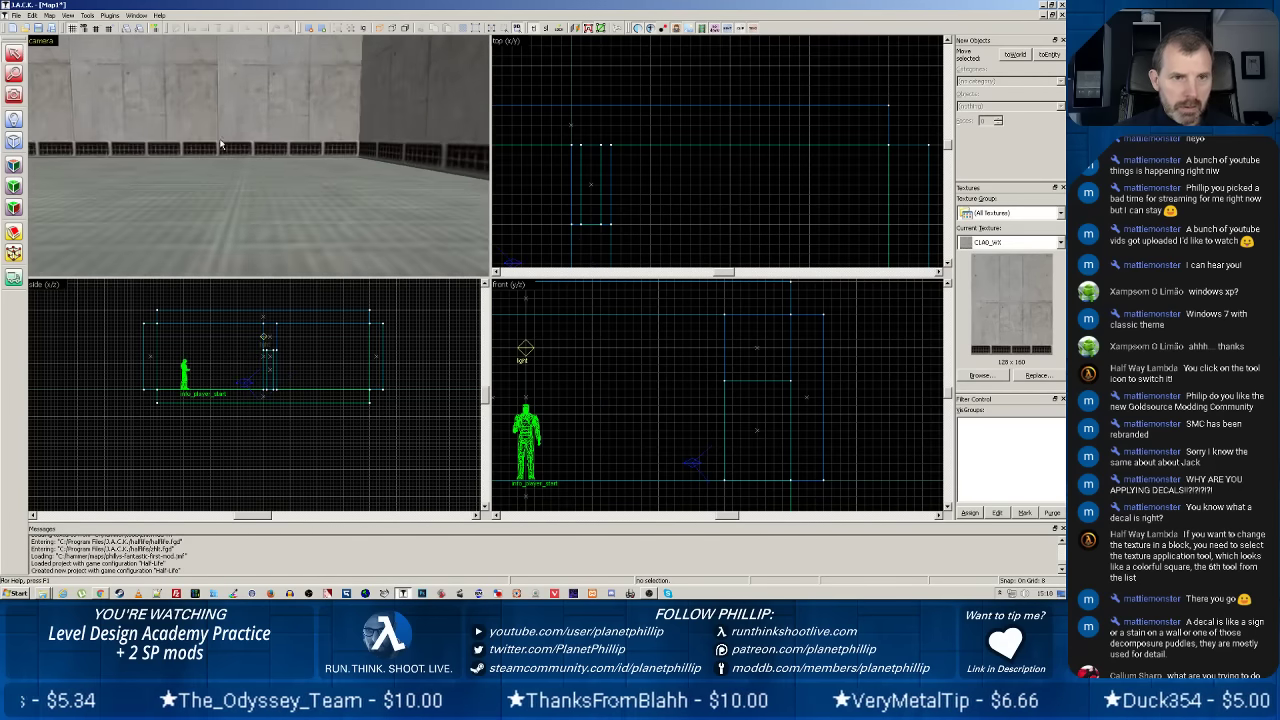
{"action": "key", "text": "z"}
{"action": "key", "text": "z"}
{"action": "scroll", "coordinate": [275, 156], "scroll_direction": "up", "scroll_amount": 2}
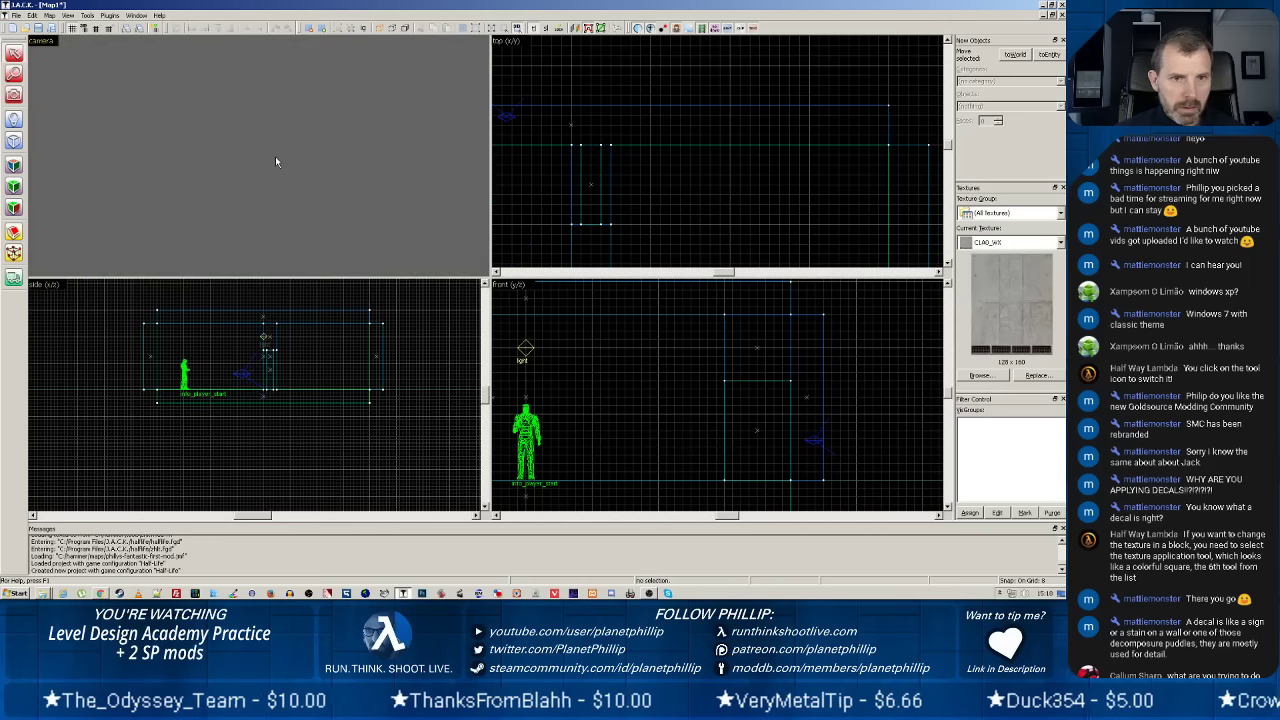
{"action": "scroll", "coordinate": [275, 156], "scroll_direction": "down", "scroll_amount": 1}
{"action": "key", "text": "z"}
{"action": "right_click_drag", "start_coordinate": [258, 155], "coordinate": [259, 160]}
Select the brush above the door and open its surface properties.
{"action": "left_click", "coordinate": [279, 163]}
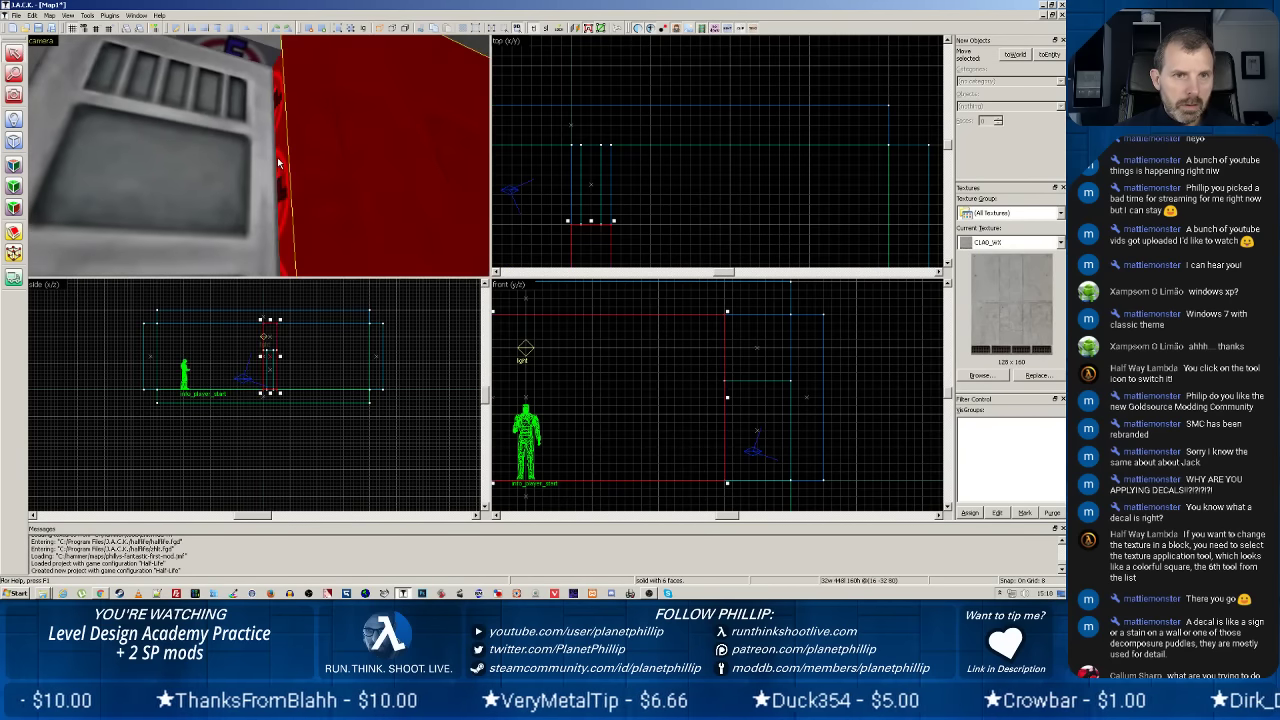
{"action": "left_click", "coordinate": [258, 55]}
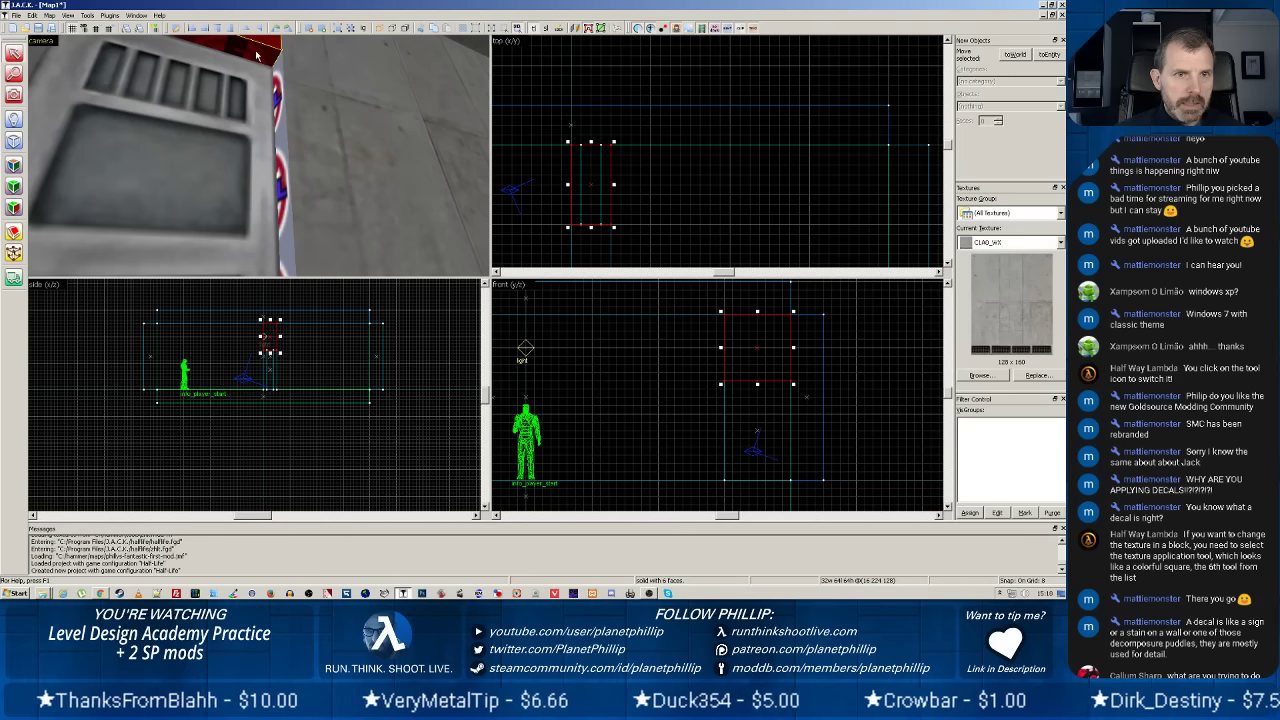
{"action": "left_click", "coordinate": [14, 164]}
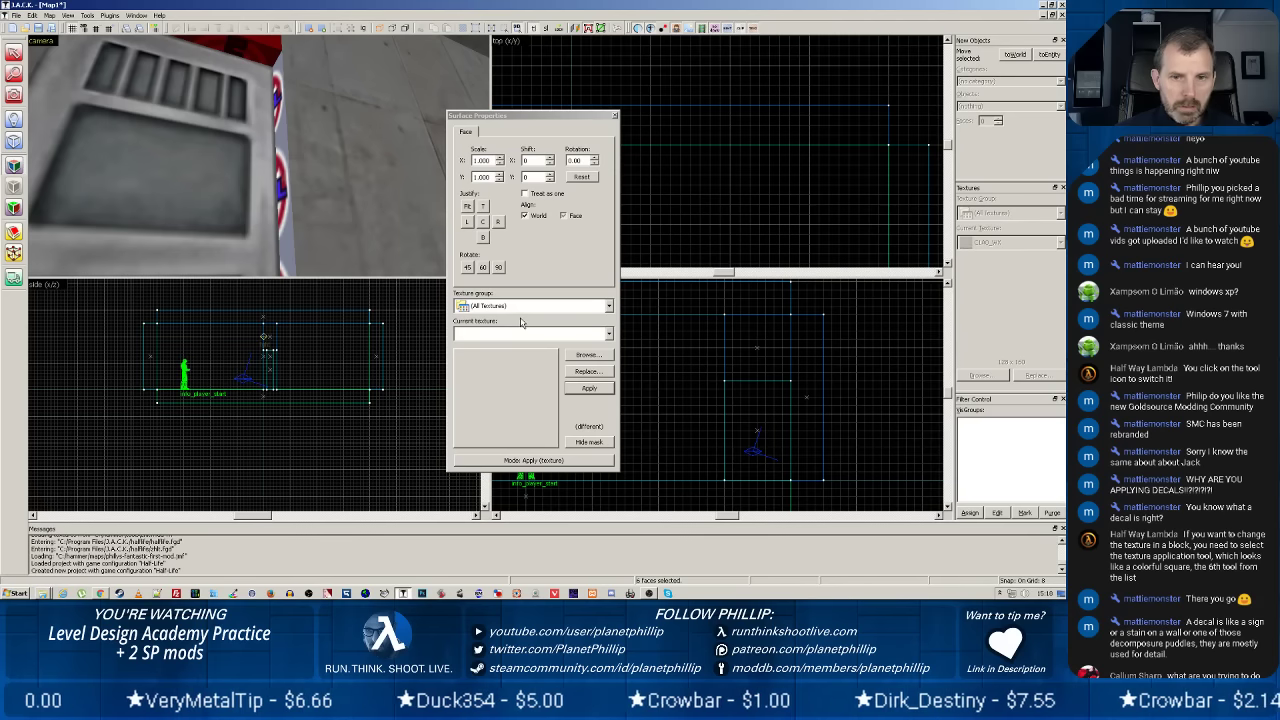
Lift C1A0_WX from the wall beside the door, apply it texture-only to the NULL door-jamb face, and close the surface properties.
{"action": "left_click", "coordinate": [507, 460]}
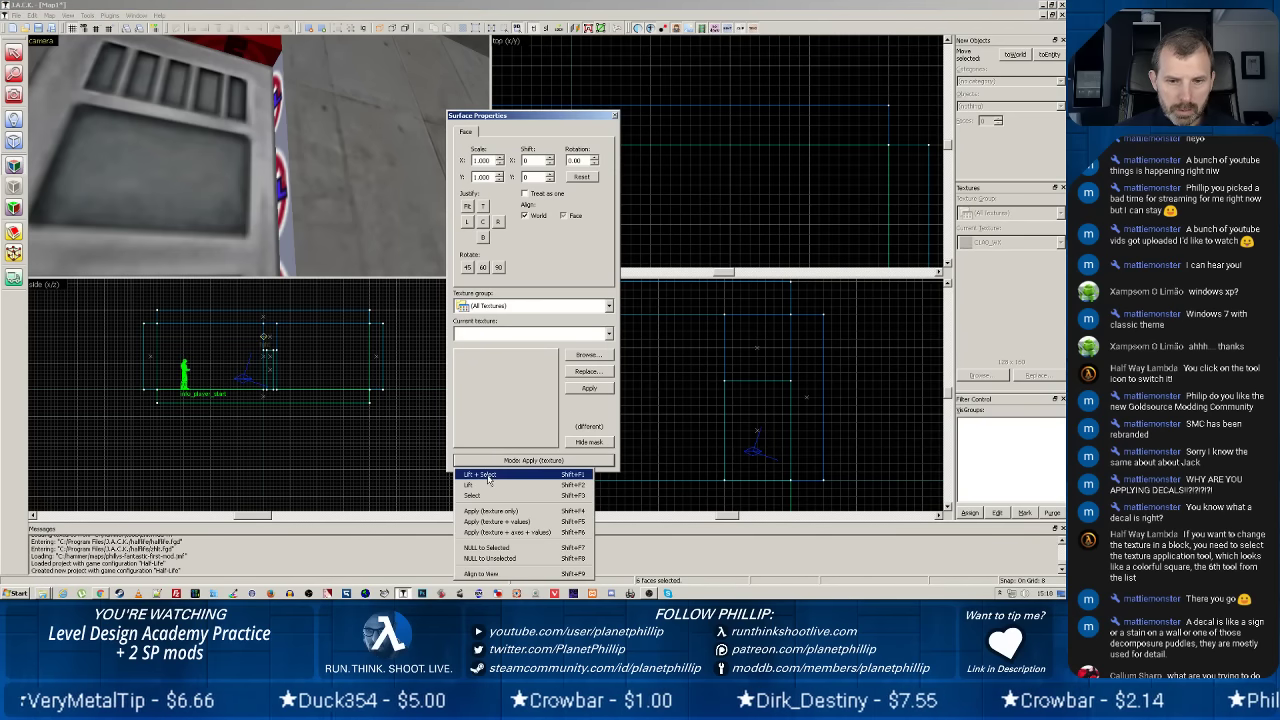
{"action": "left_click", "coordinate": [488, 477]}
{"action": "left_click", "coordinate": [379, 229]}
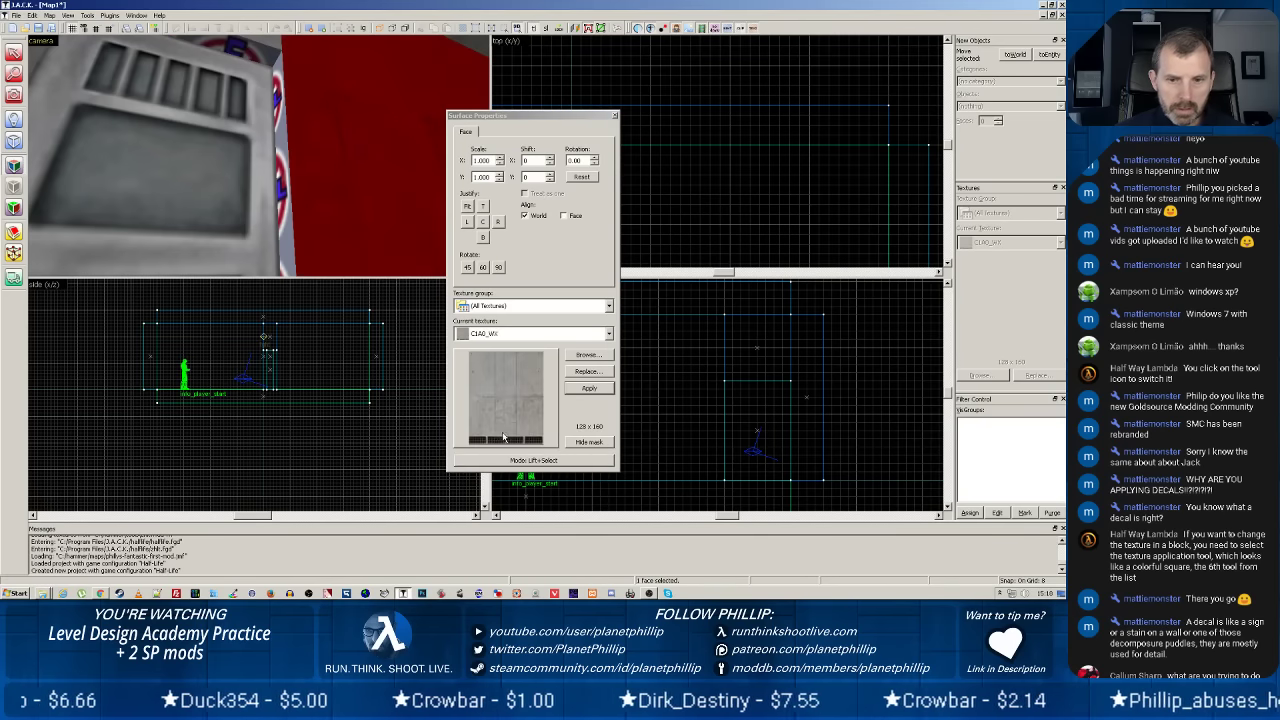
{"action": "left_click", "coordinate": [516, 462]}
{"action": "left_click", "coordinate": [482, 512]}
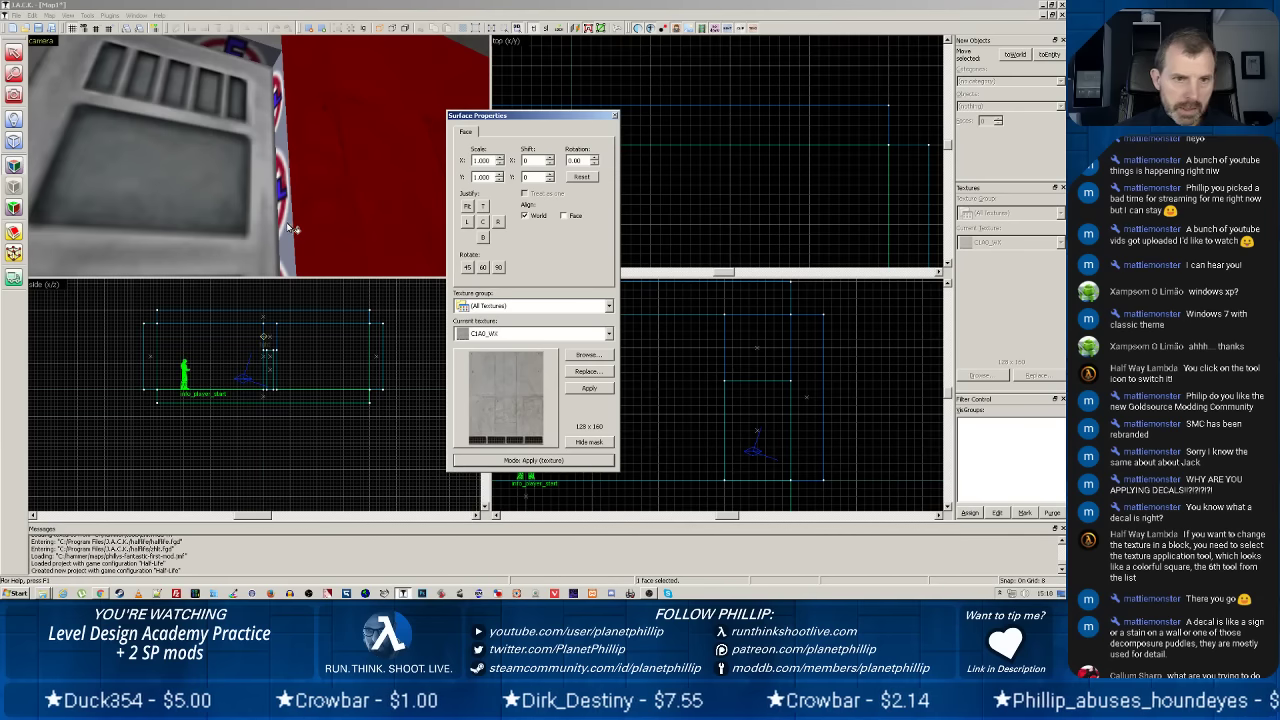
{"action": "left_click", "coordinate": [289, 228]}
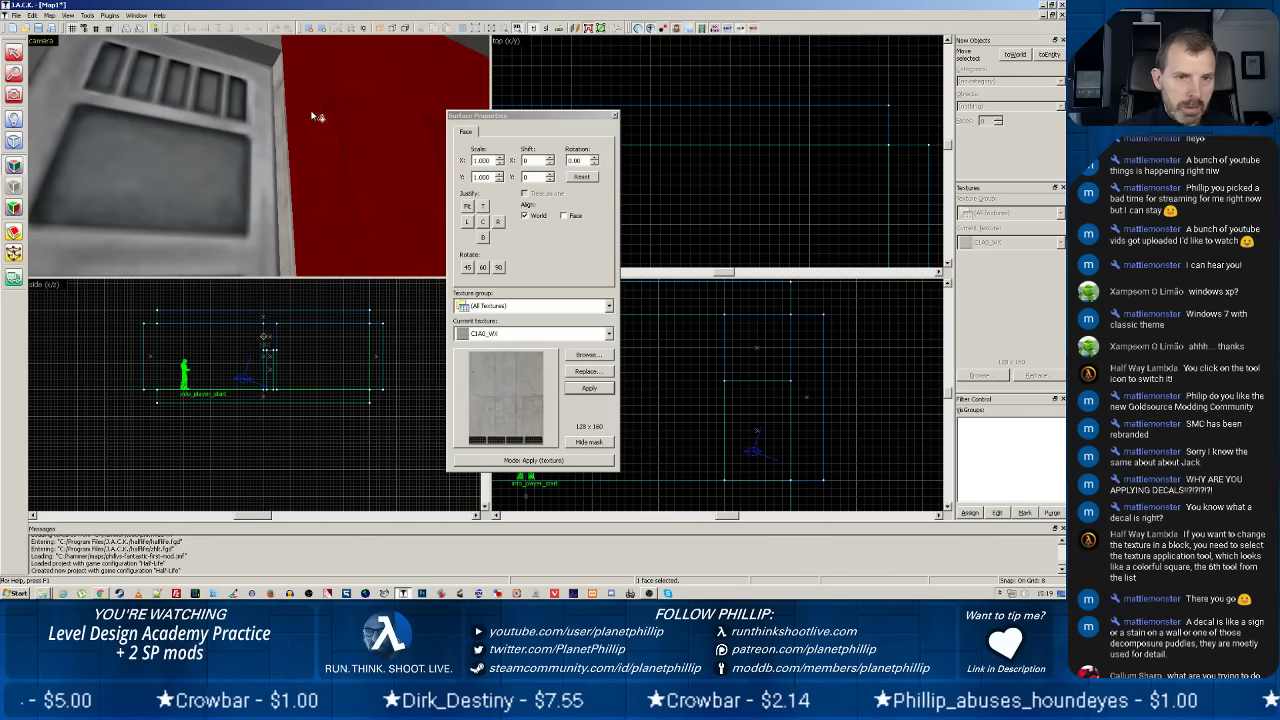
{"action": "left_click", "coordinate": [615, 116]}
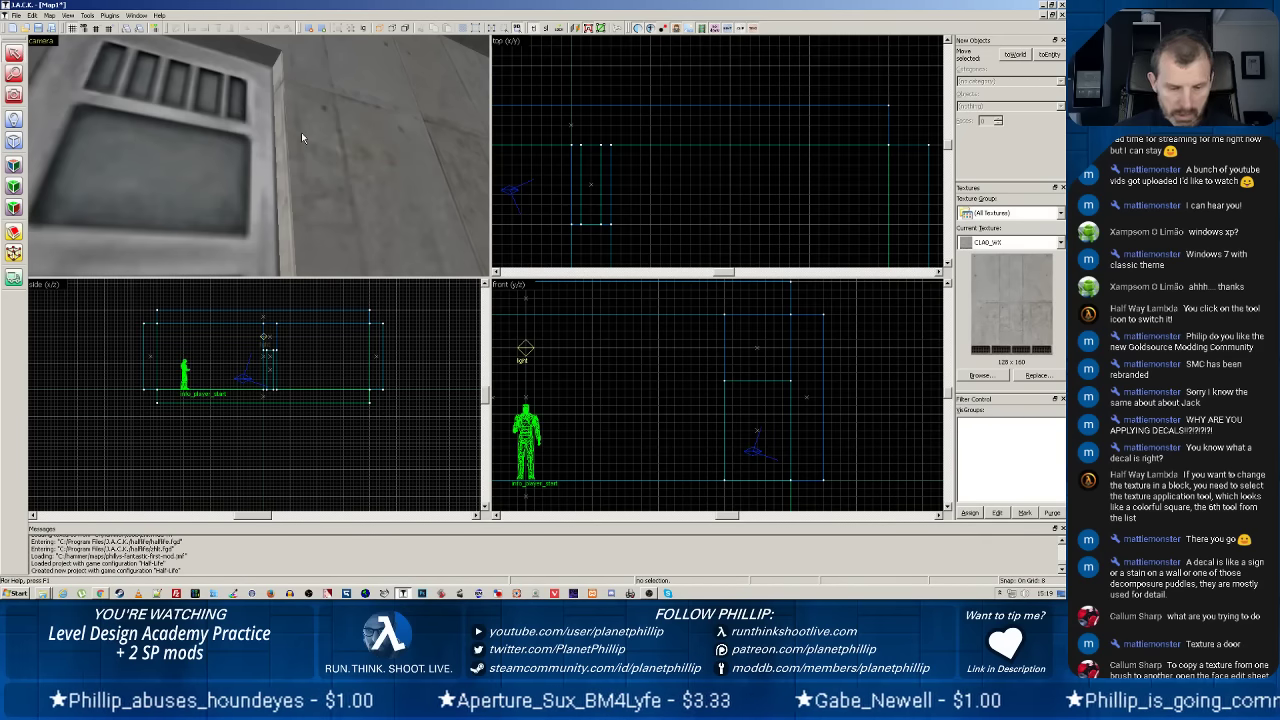
Select the door brush in the dividing wall.
{"action": "key", "text": "z"}
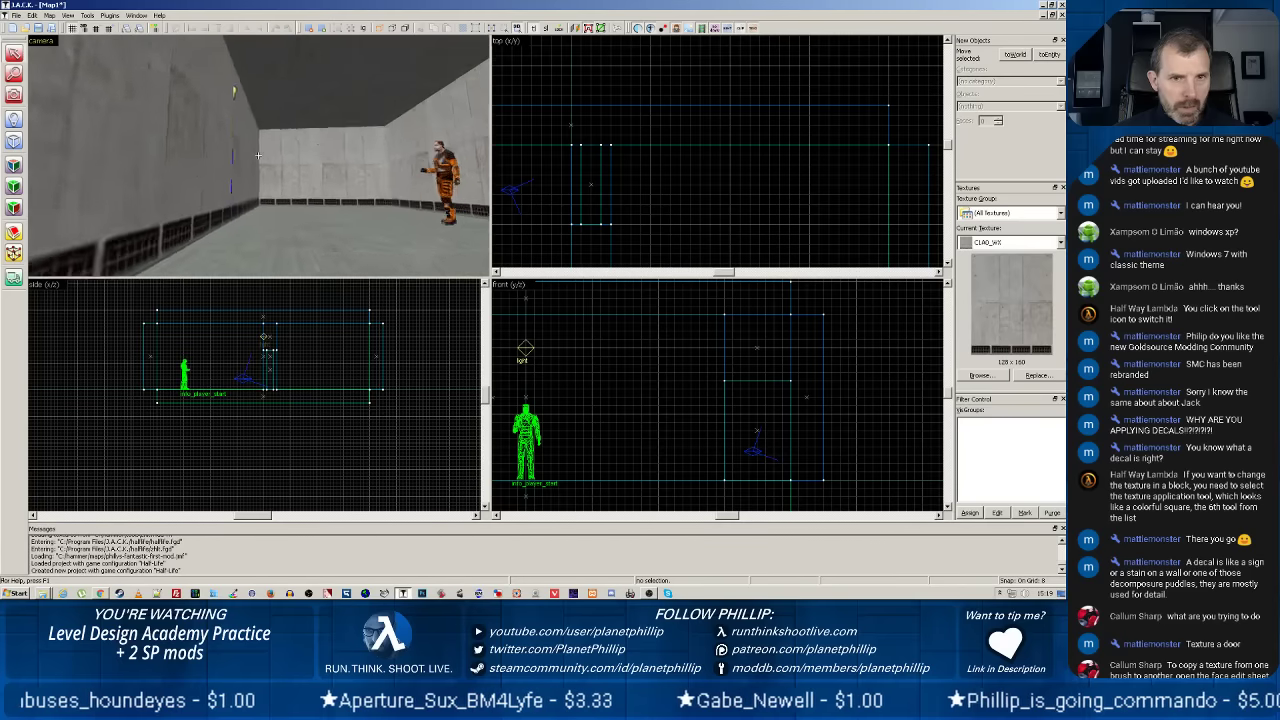
{"action": "key", "text": "w"}
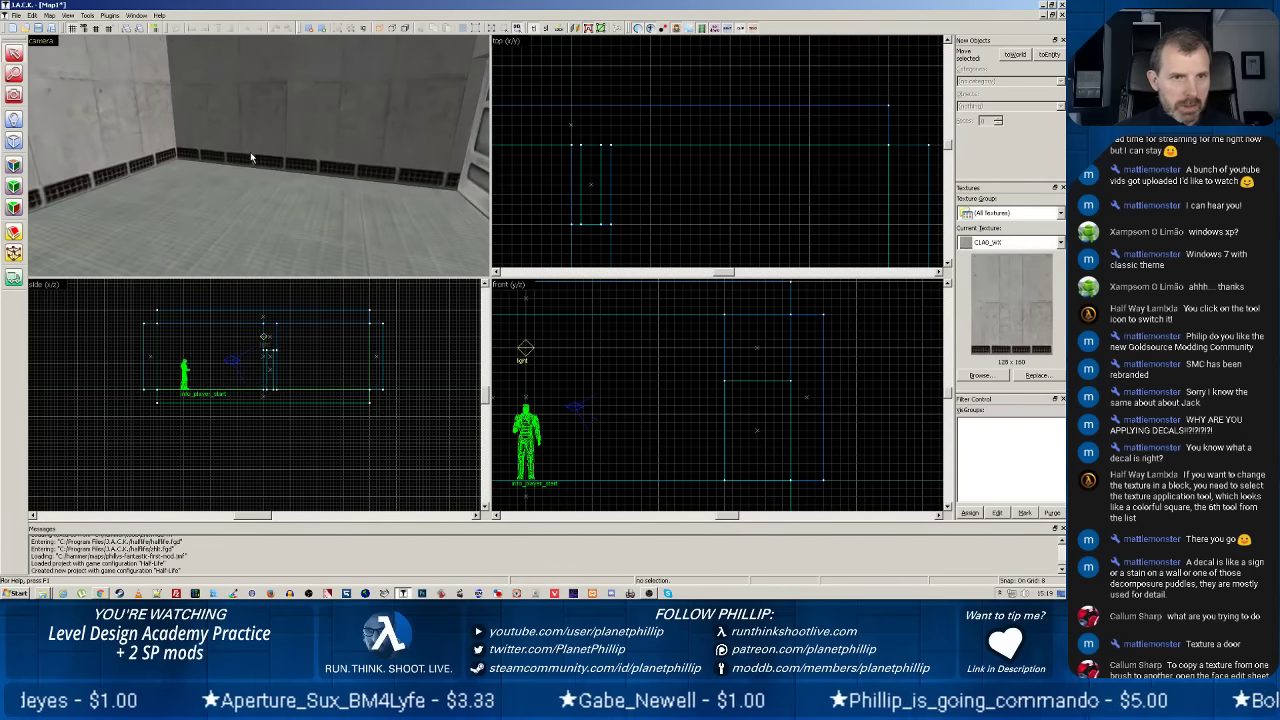
{"action": "key", "text": "z"}
{"action": "key", "text": "w"}
{"action": "key", "text": "z"}
{"action": "key", "text": "z"}
{"action": "left_click", "coordinate": [240, 155]}
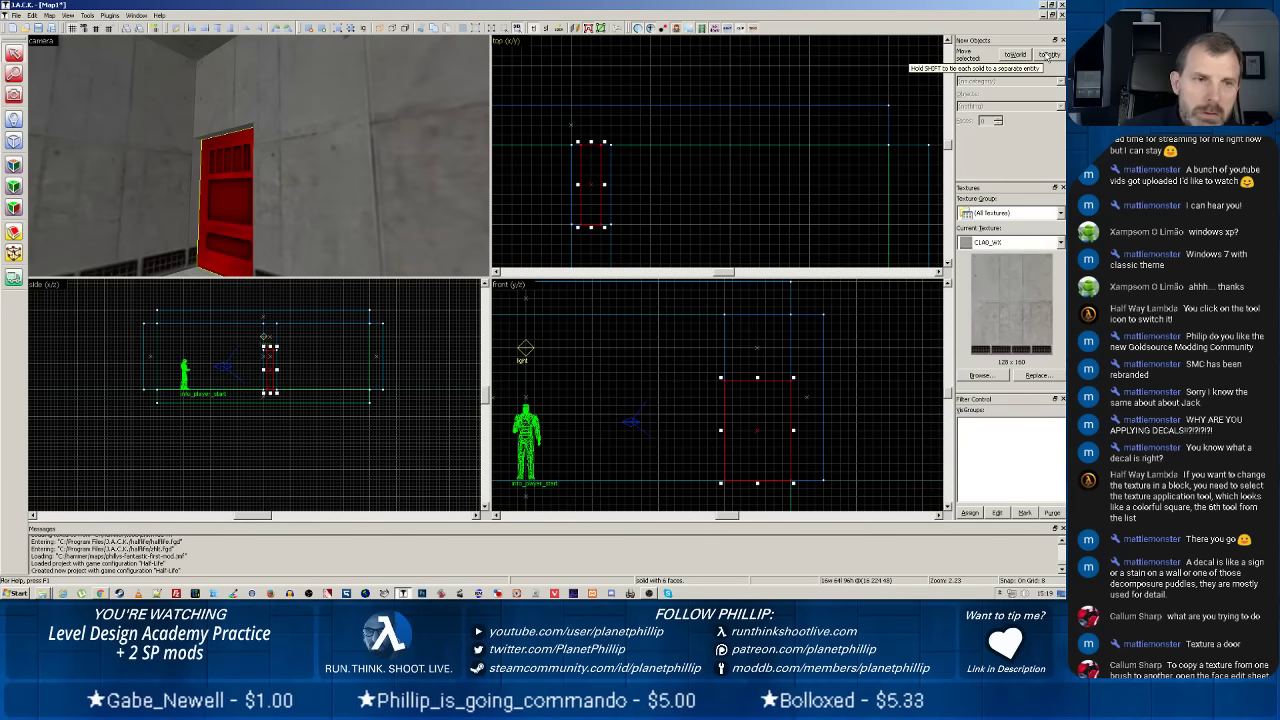
Save the map as phillys-door-test-01 in the hammer maps folder.
{"action": "left_click", "coordinate": [16, 16]}
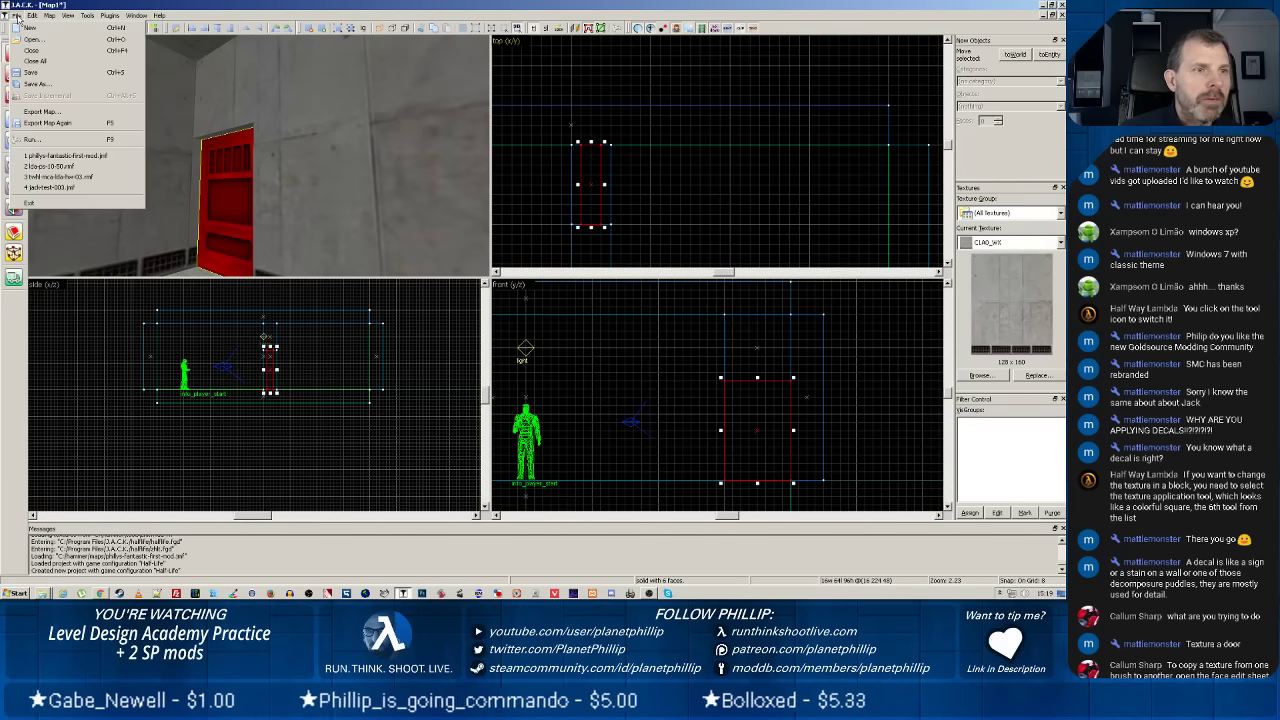
{"action": "left_click", "coordinate": [38, 83]}
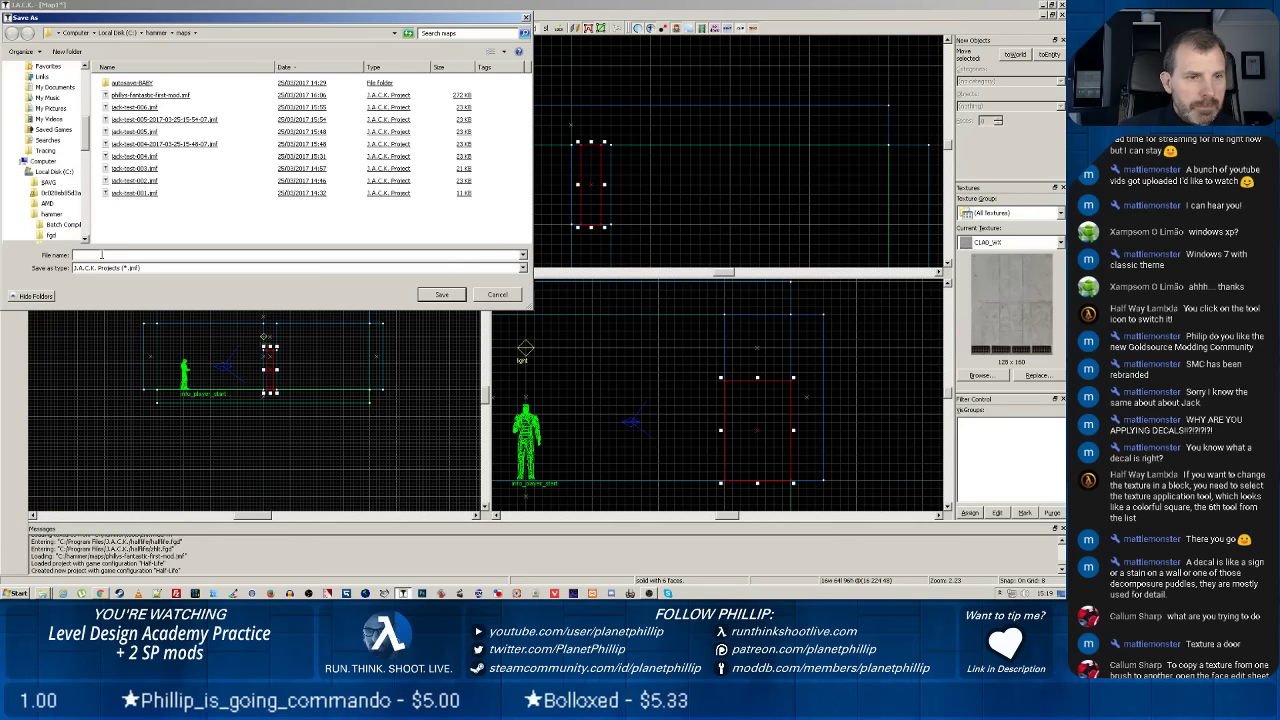
{"action": "type", "text": "p"}
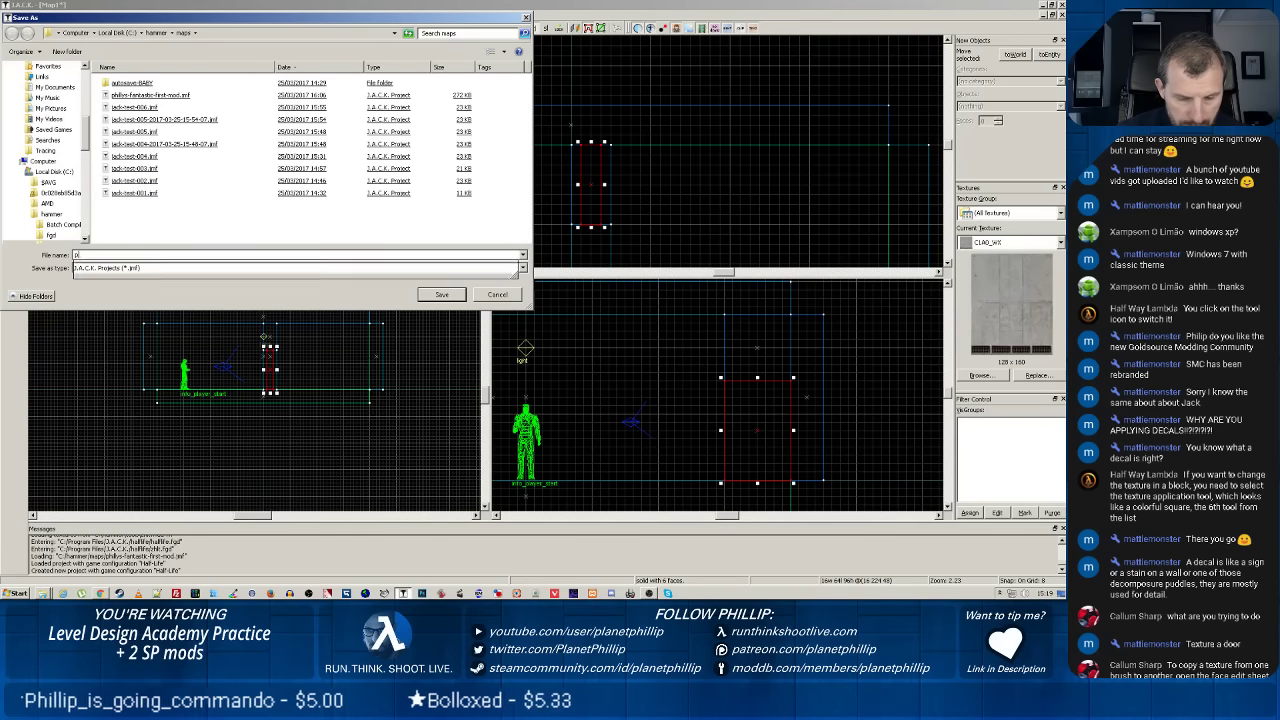
{"action": "type", "text": "hillys"}
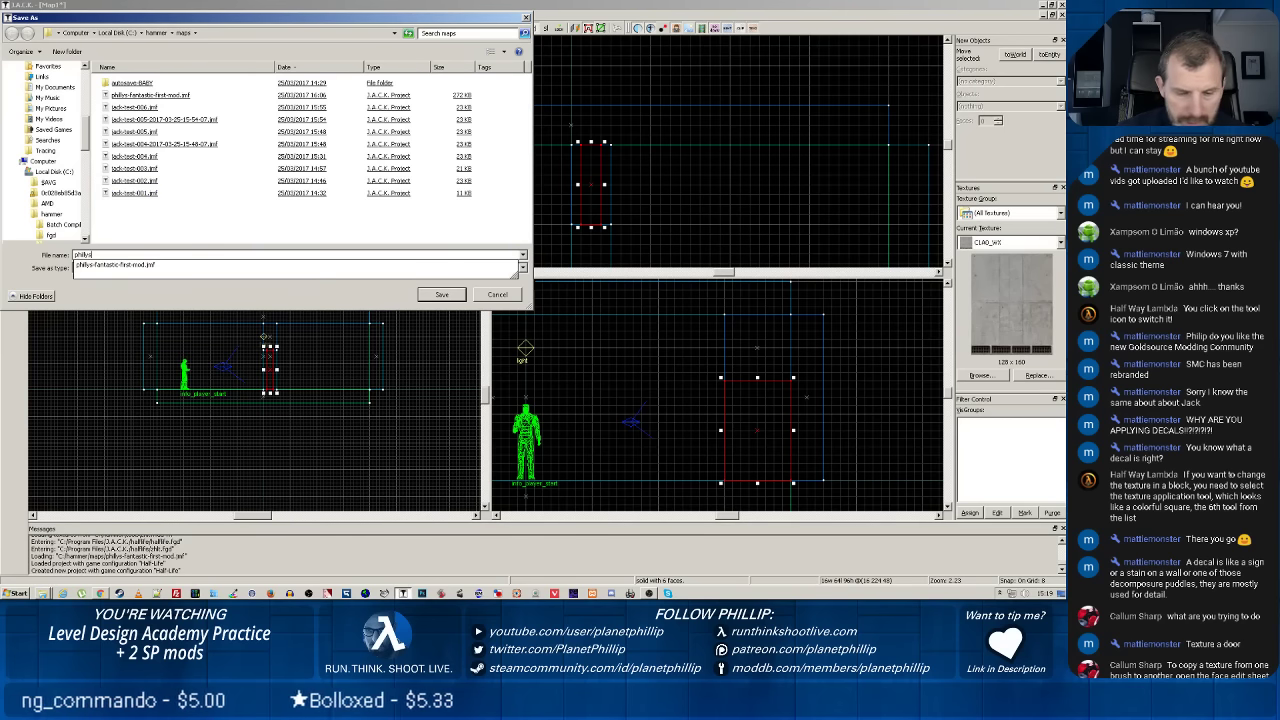
{"action": "type", "text": "-door-test-01"}
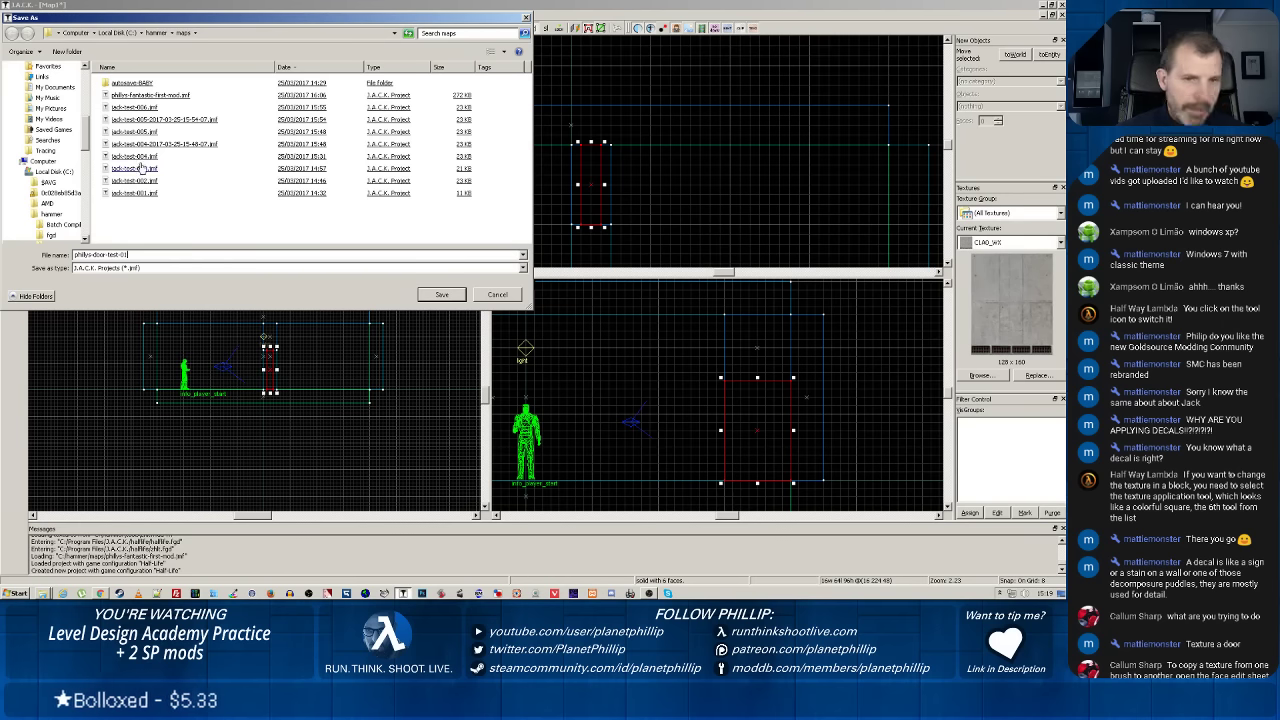
{"action": "left_click", "coordinate": [428, 296]}
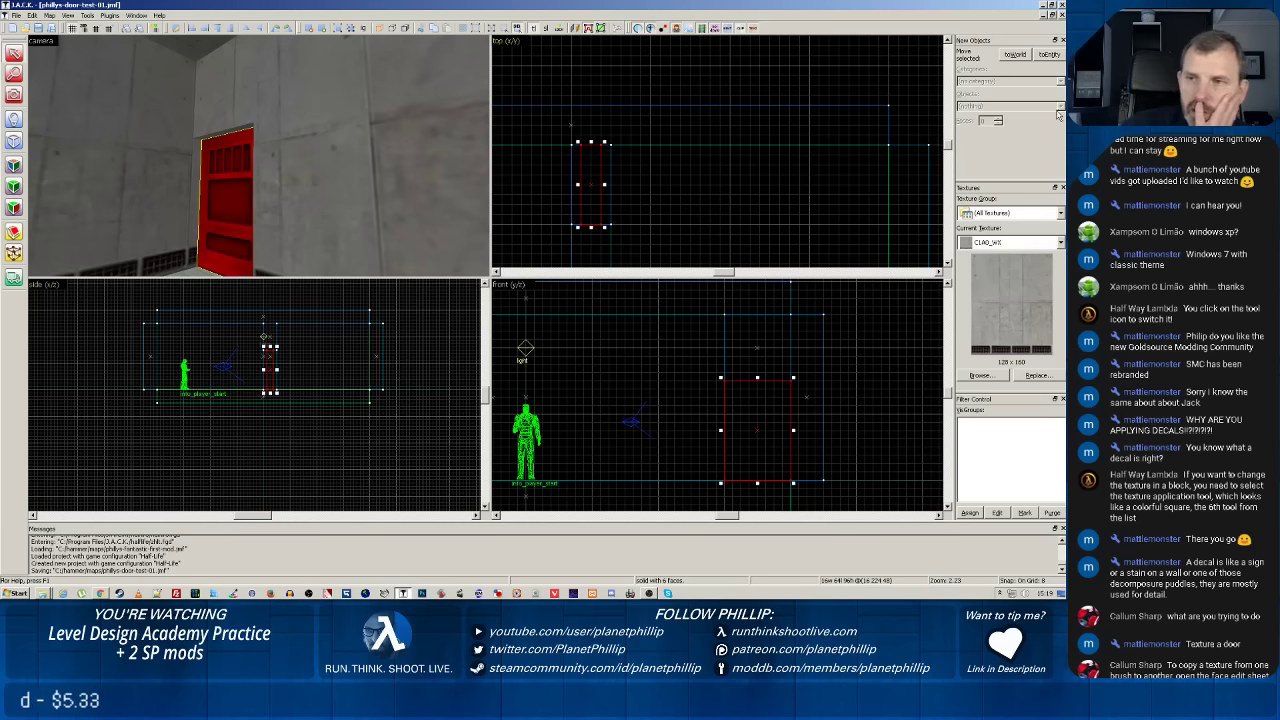
Tie the selected door brush to an entity and set its class to func_door.
{"action": "left_click", "coordinate": [1049, 55]}
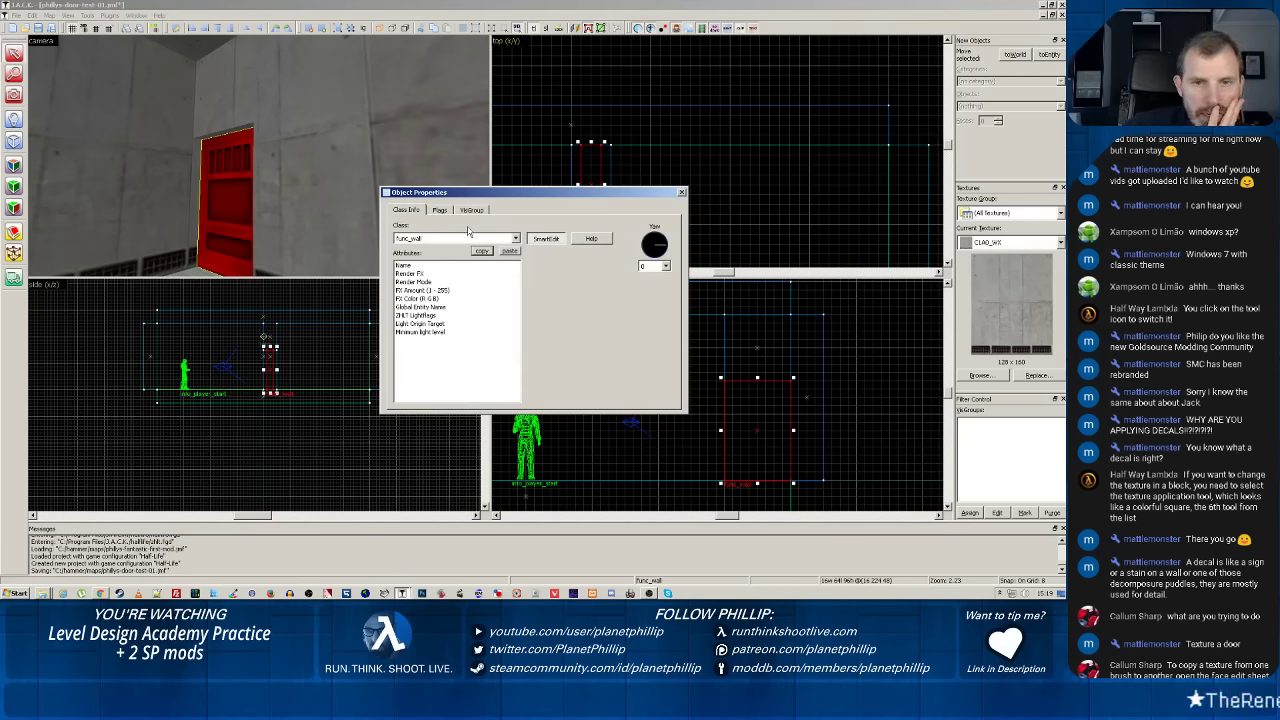
{"action": "left_click", "coordinate": [516, 238]}
{"action": "scroll", "coordinate": [459, 278], "scroll_direction": "up", "scroll_amount": 6}
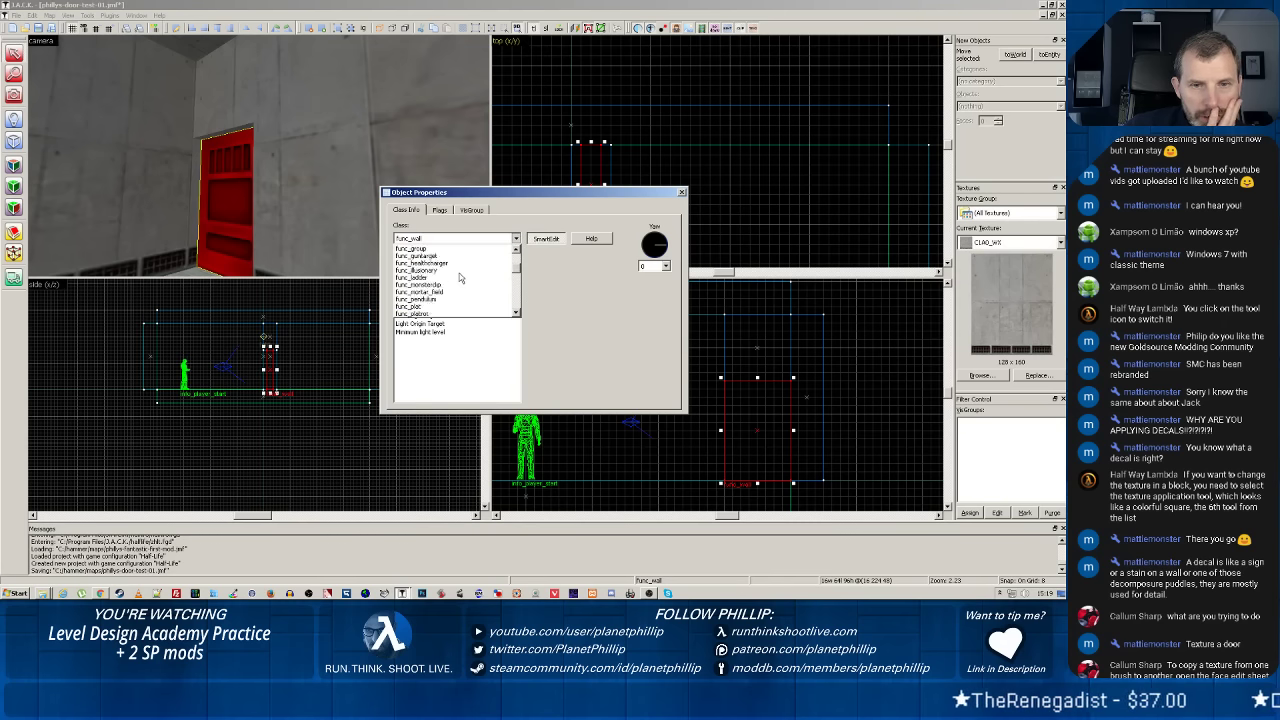
{"action": "scroll", "coordinate": [430, 278], "scroll_direction": "up", "scroll_amount": 1}
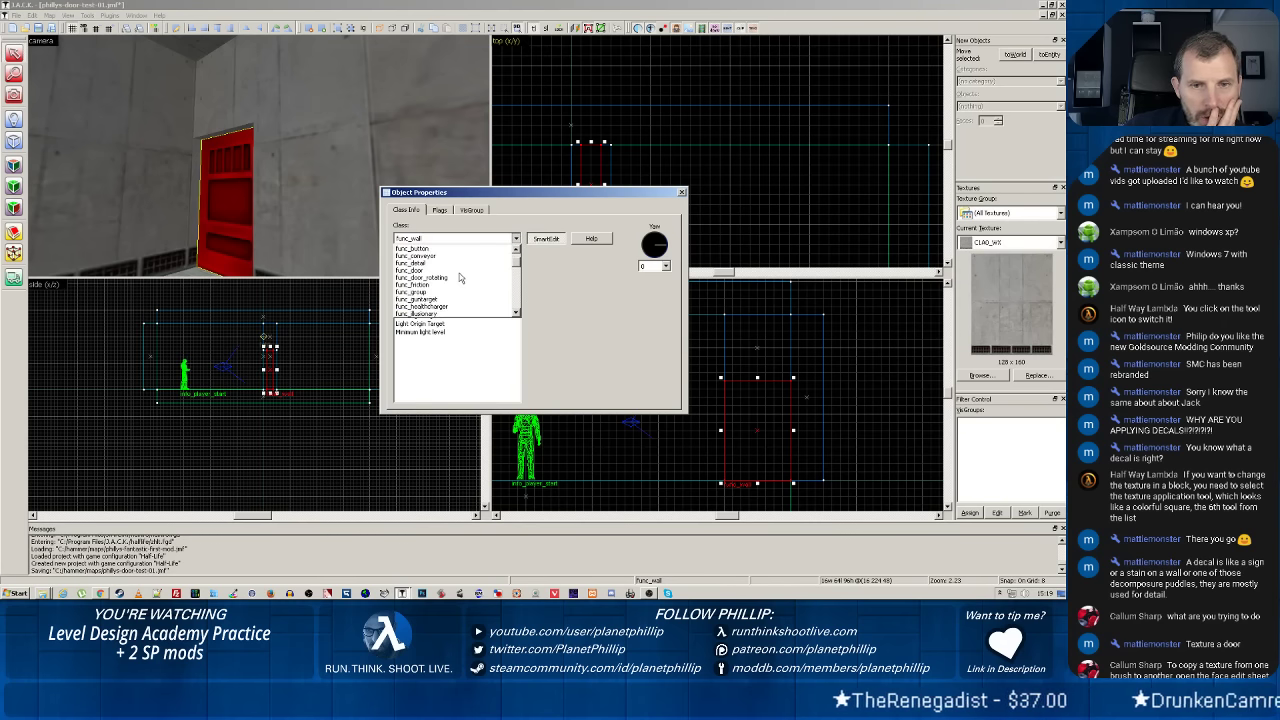
{"action": "left_click", "coordinate": [411, 271]}
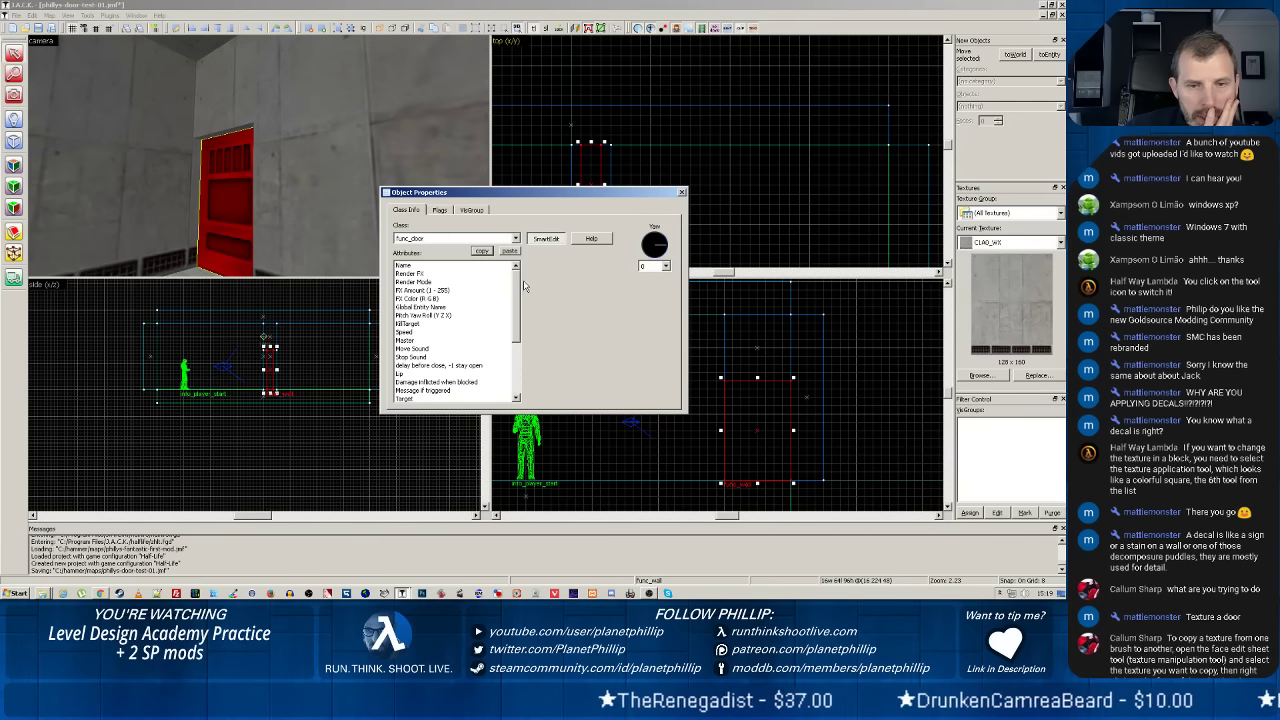
Set the door's Move Sound to Servo (Sliding) and its Stop Sound to Metal Slide Stop.
{"action": "left_click", "coordinate": [427, 349]}
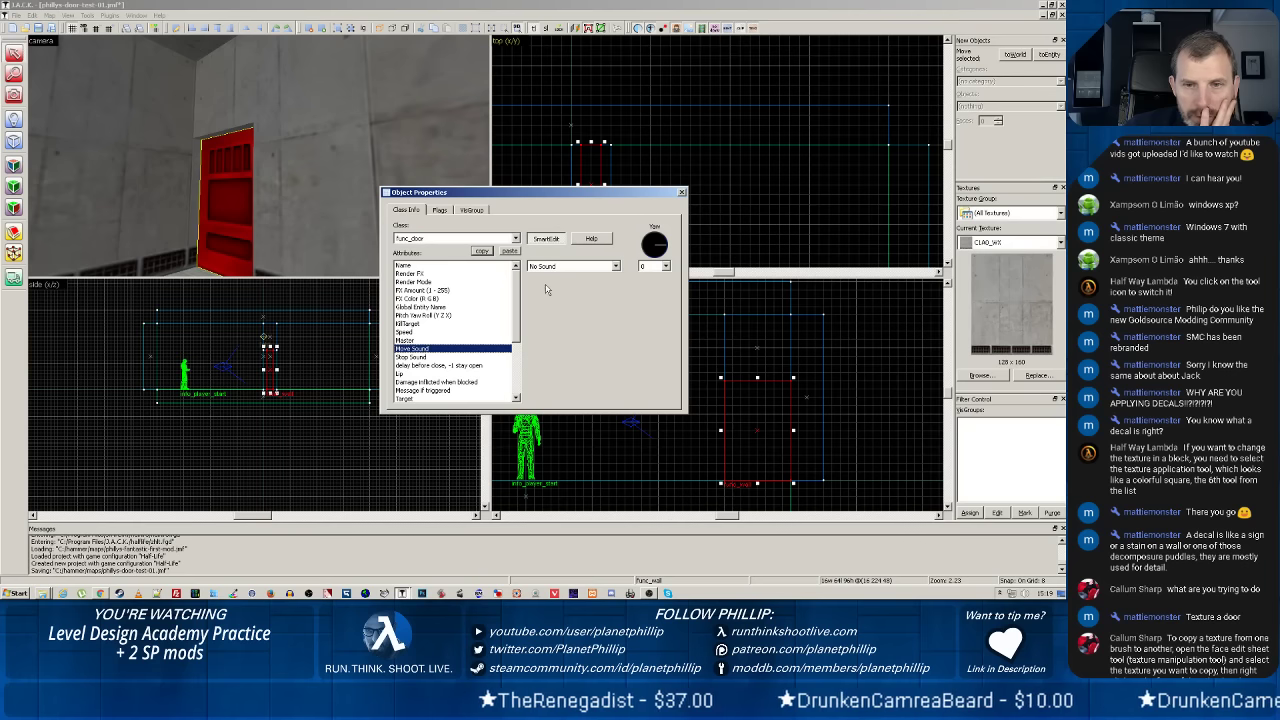
{"action": "left_click", "coordinate": [615, 266]}
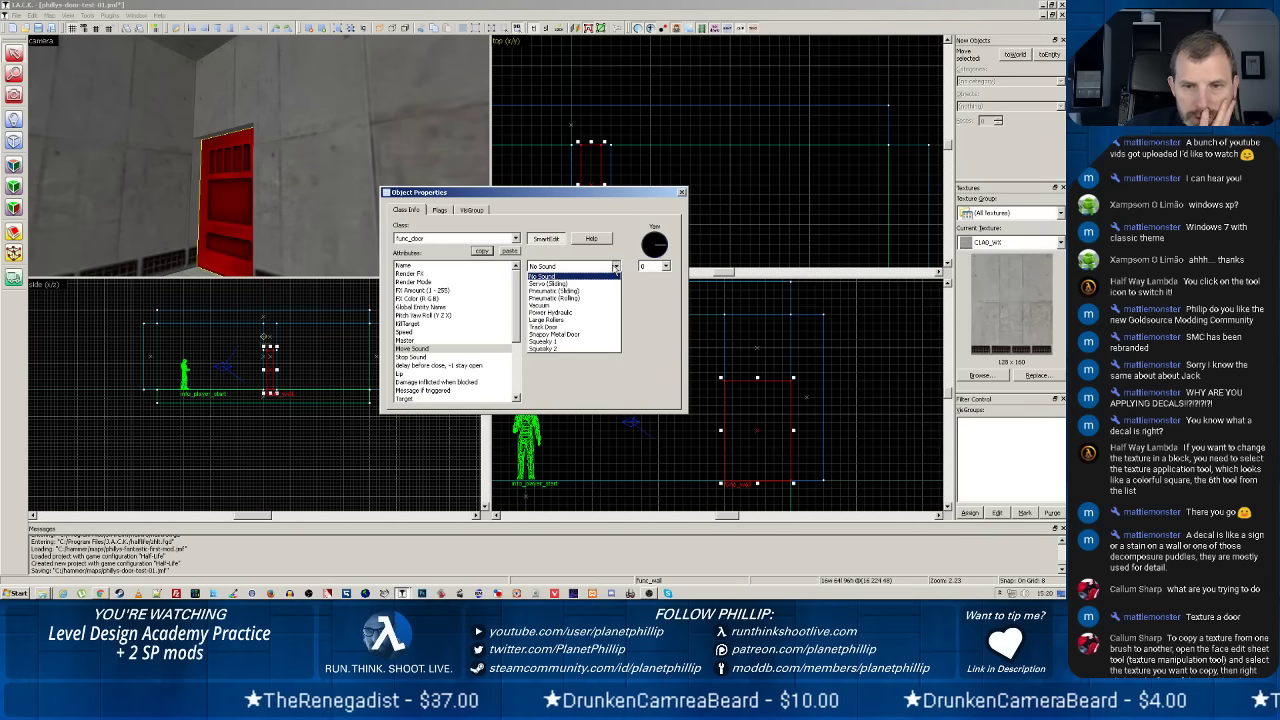
{"action": "left_click", "coordinate": [563, 284]}
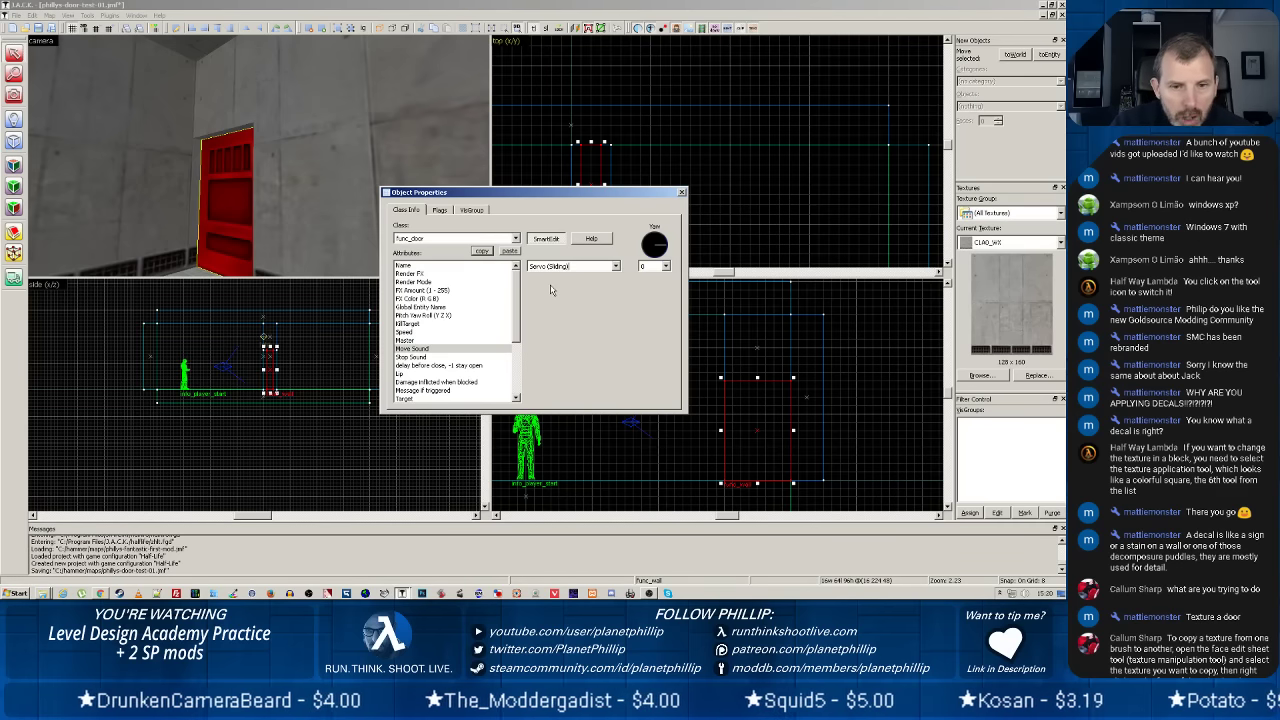
{"action": "left_click", "coordinate": [426, 359]}
{"action": "left_click", "coordinate": [570, 265]}
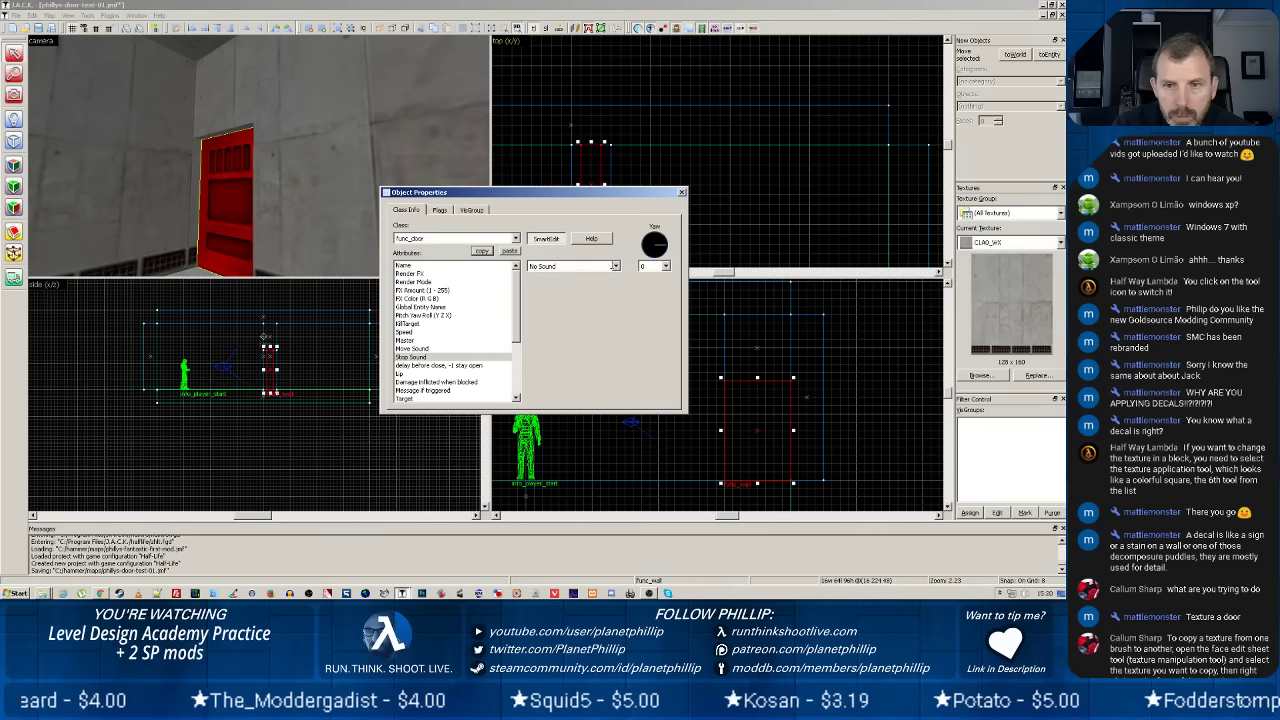
{"action": "left_click", "coordinate": [615, 266]}
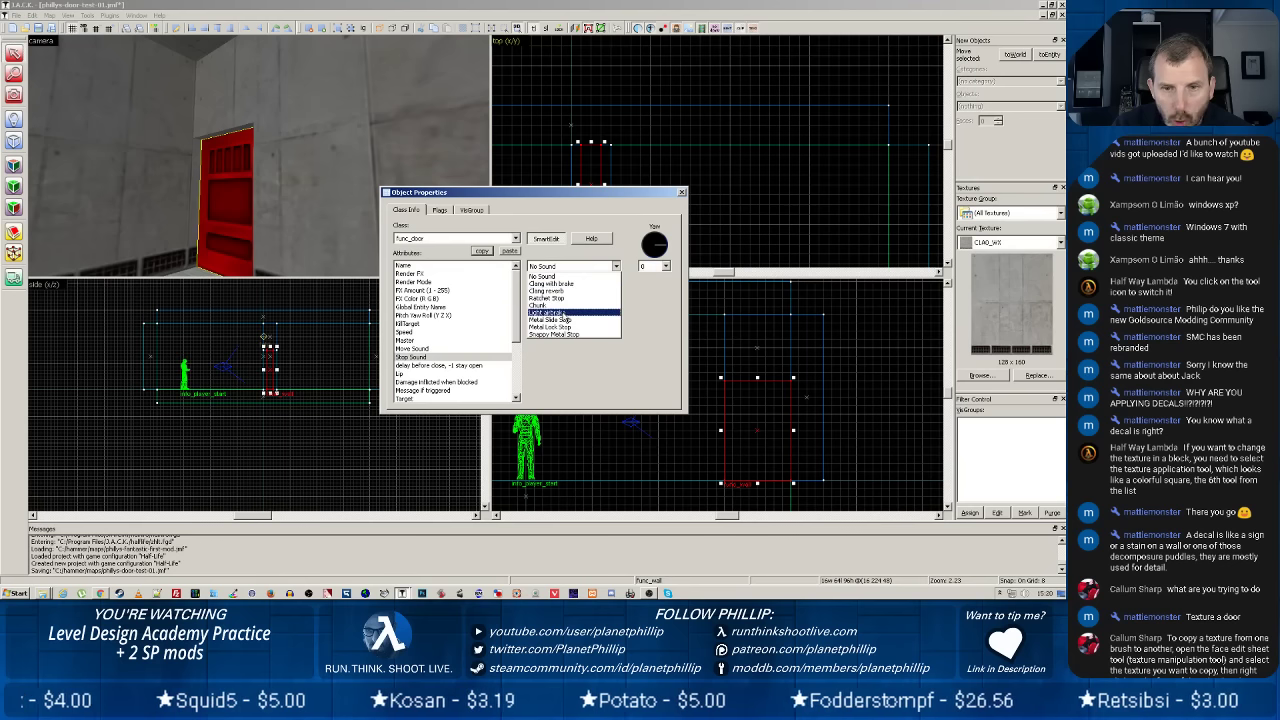
{"action": "left_click", "coordinate": [560, 320]}
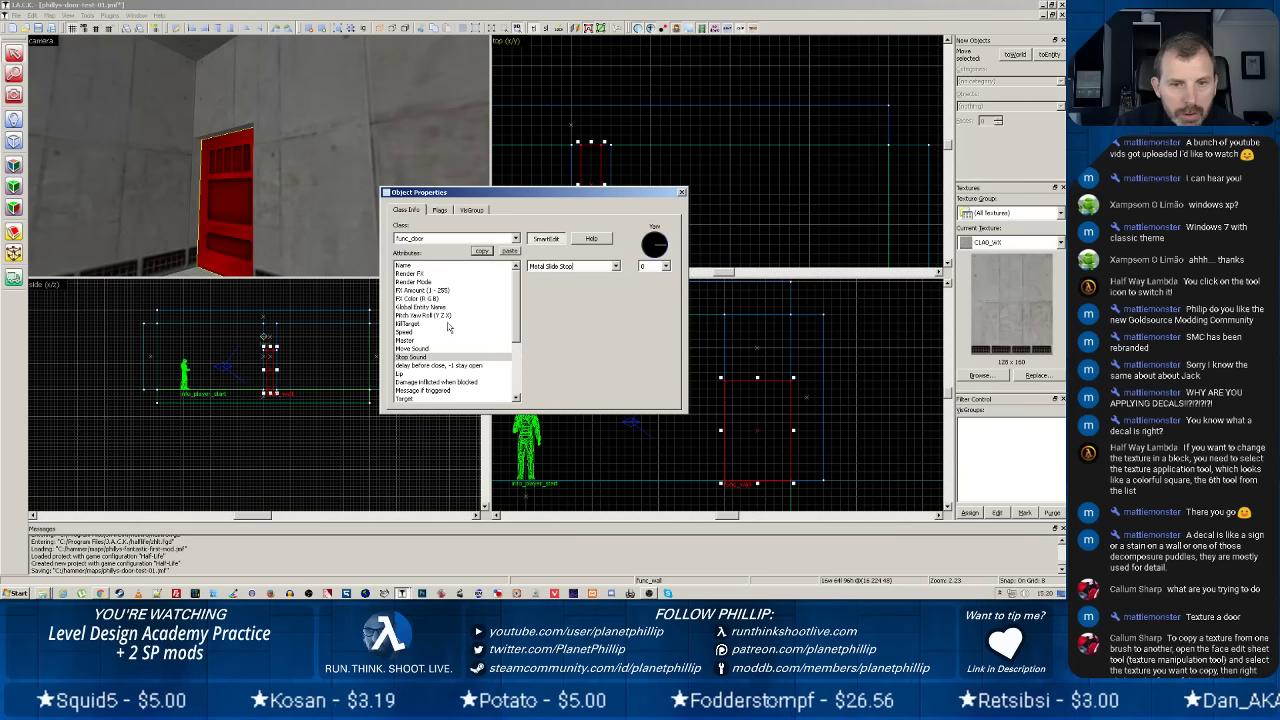
Review the door's Speed and Lip attributes and the rest of its attribute list in the object properties.
{"action": "left_click", "coordinate": [413, 333]}
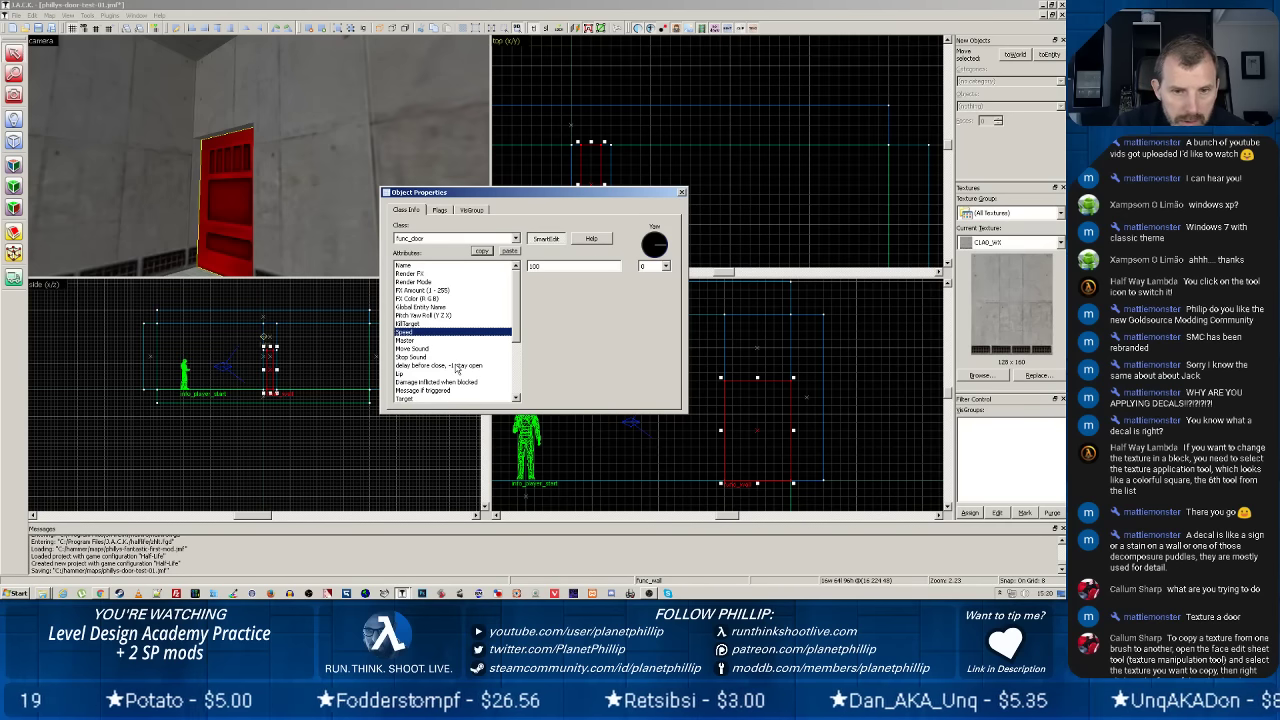
{"action": "left_click", "coordinate": [400, 374]}
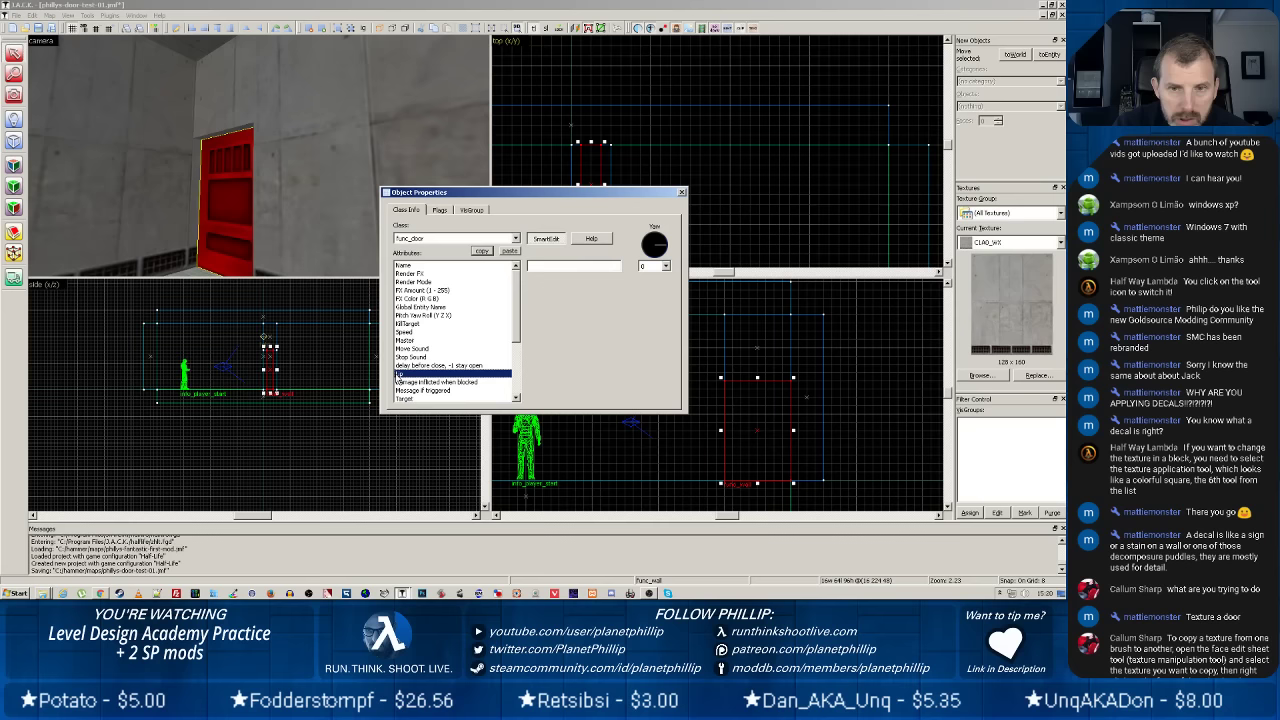
{"action": "left_click", "coordinate": [595, 267]}
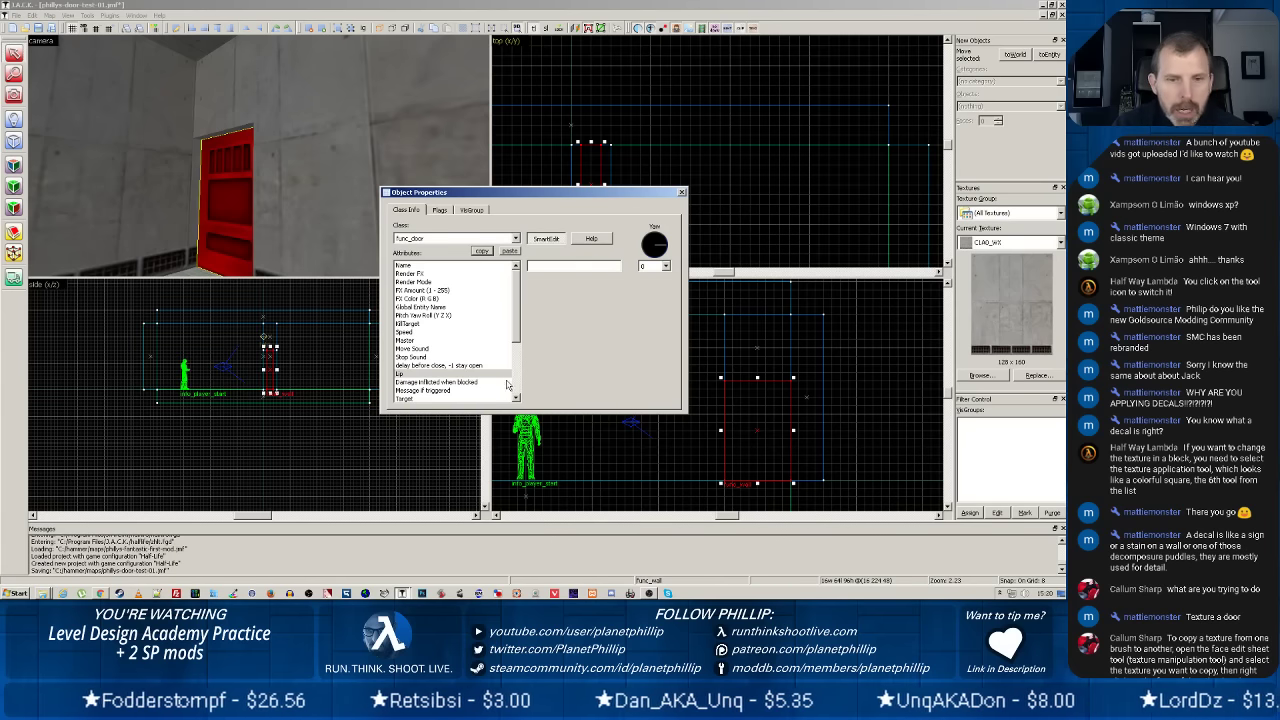
{"action": "scroll", "coordinate": [472, 335], "scroll_direction": "down", "scroll_amount": 1}
{"action": "scroll", "coordinate": [470, 334], "scroll_direction": "down", "scroll_amount": 1}
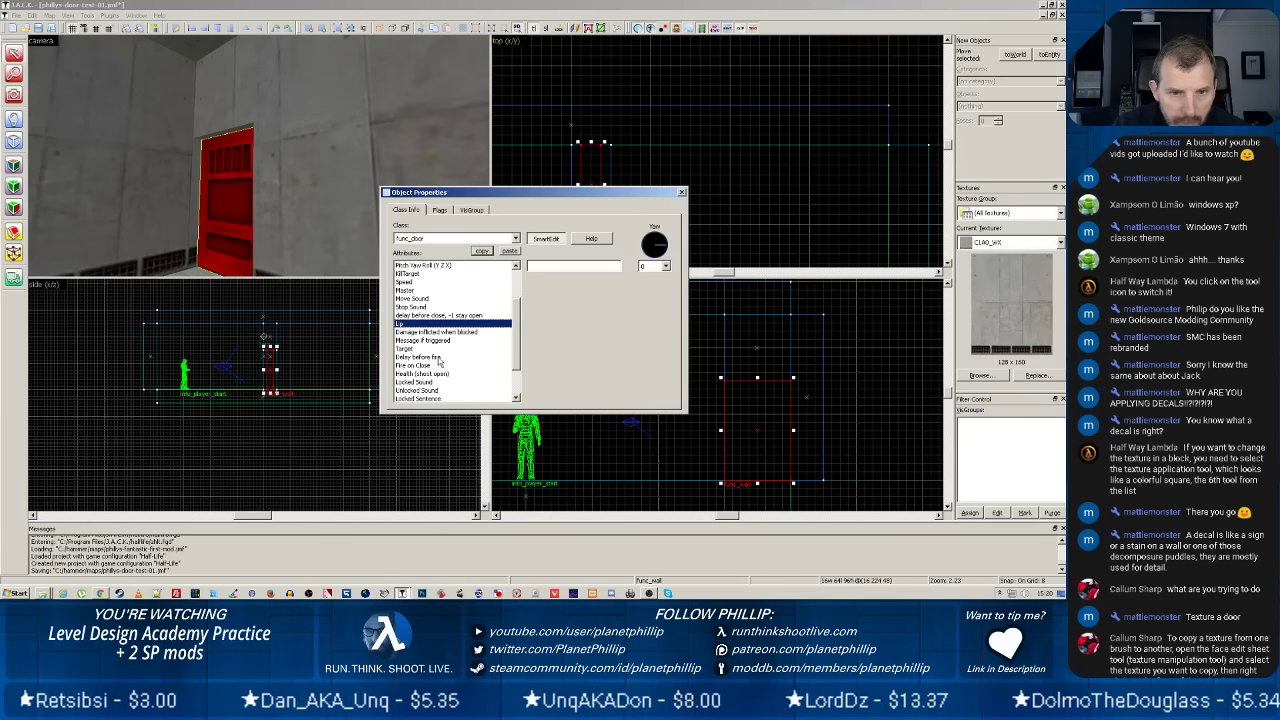
{"action": "scroll", "coordinate": [450, 358], "scroll_direction": "up", "scroll_amount": 2}
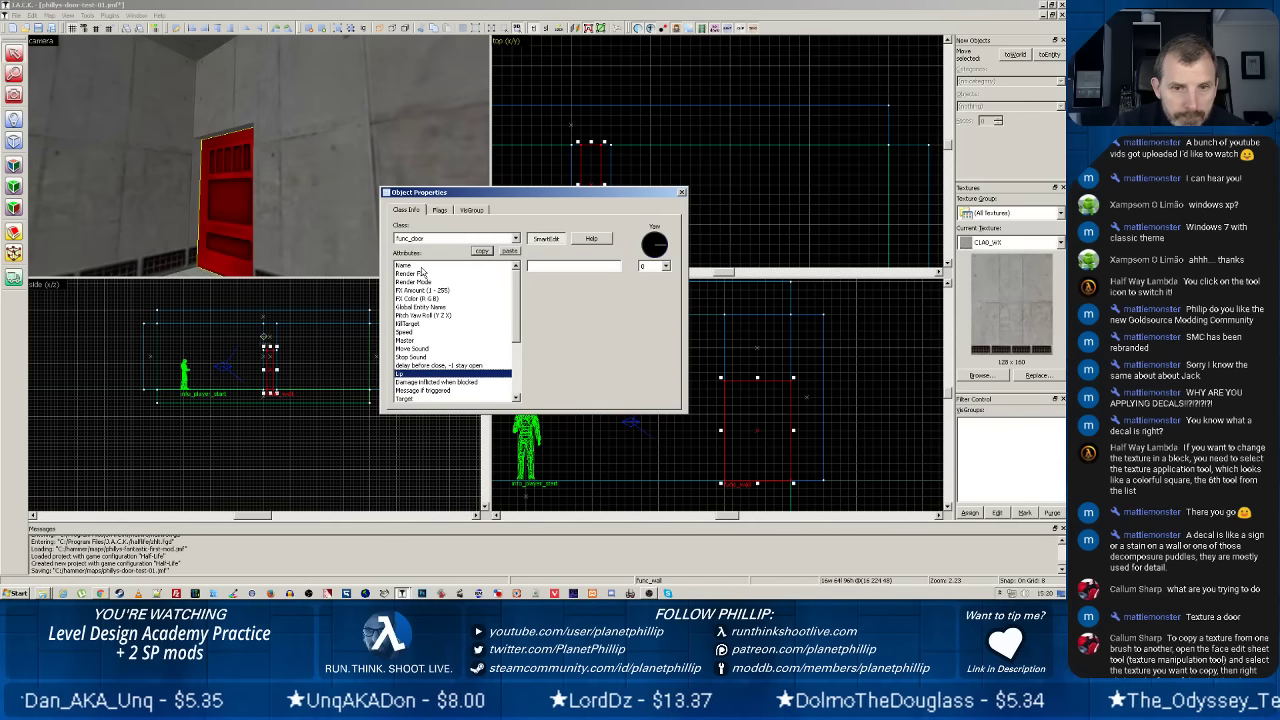
Set the func_door's Pitch Yaw Roll attribute to 0 0 -64 and close its properties.
{"action": "left_click", "coordinate": [429, 315]}
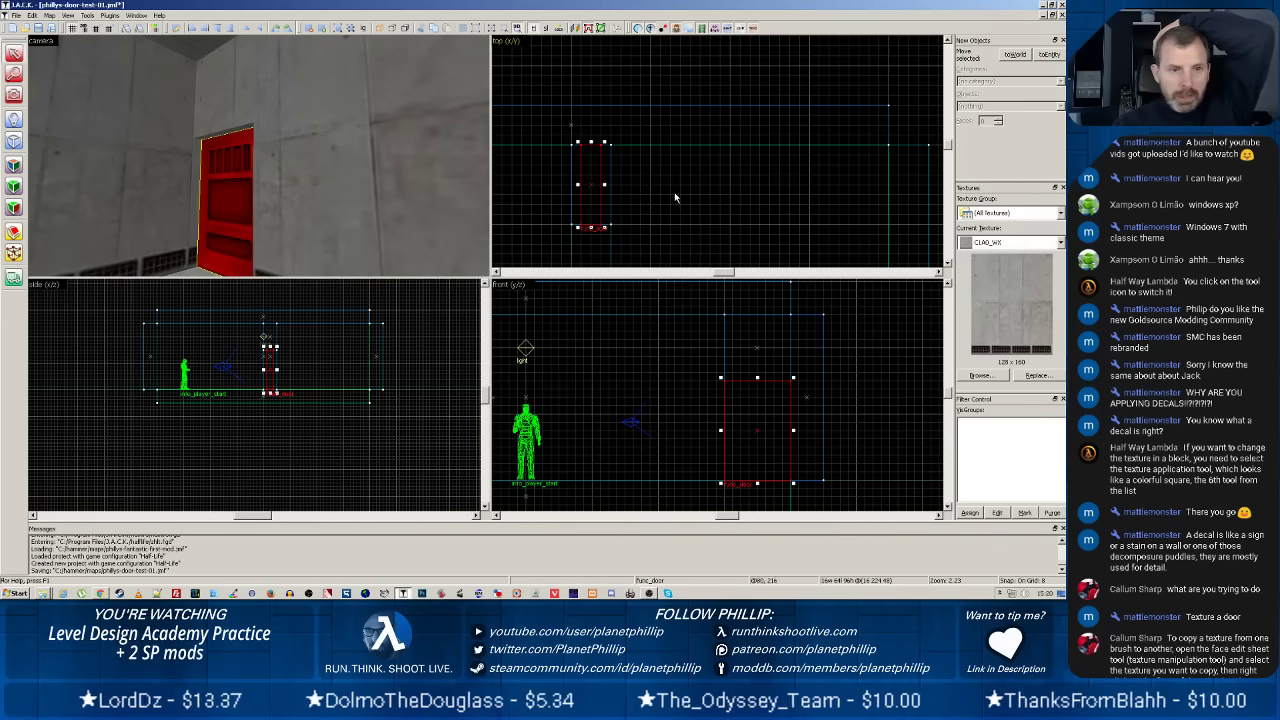
{"action": "left_click", "coordinate": [681, 192]}
{"action": "left_click", "coordinate": [354, 228]}
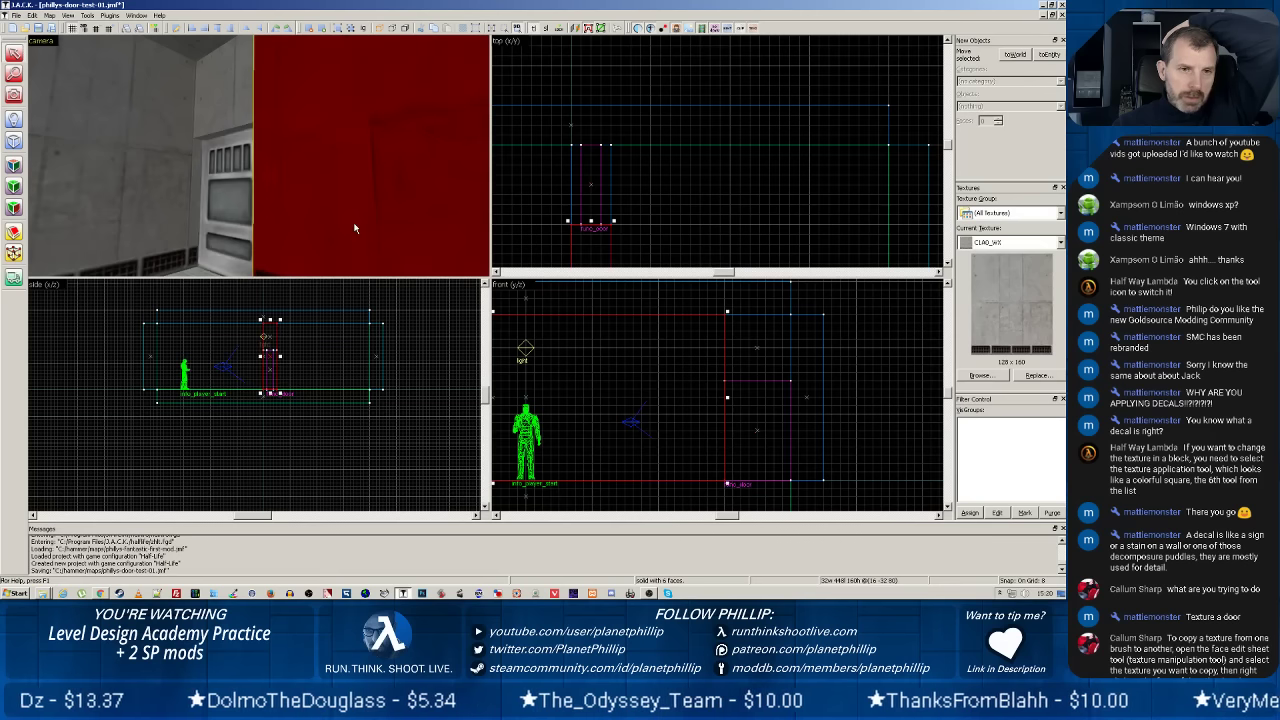
{"action": "left_click", "coordinate": [237, 220]}
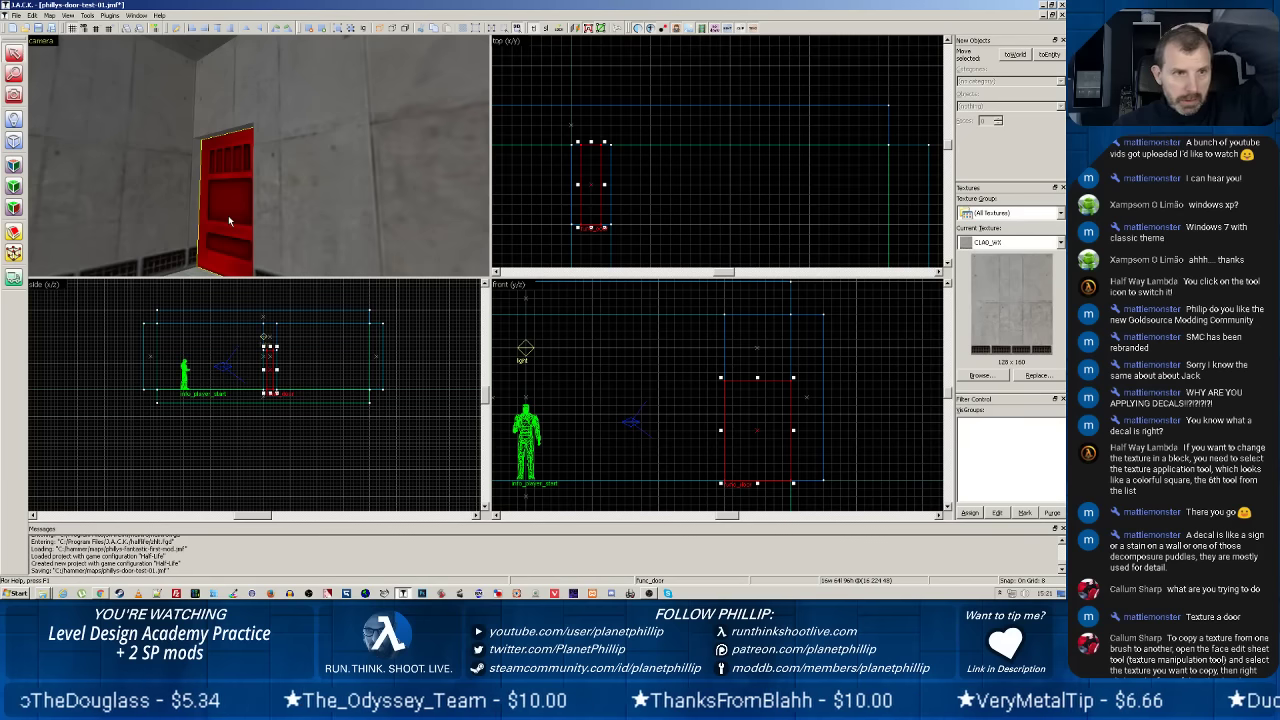
{"action": "right_click", "coordinate": [229, 221]}
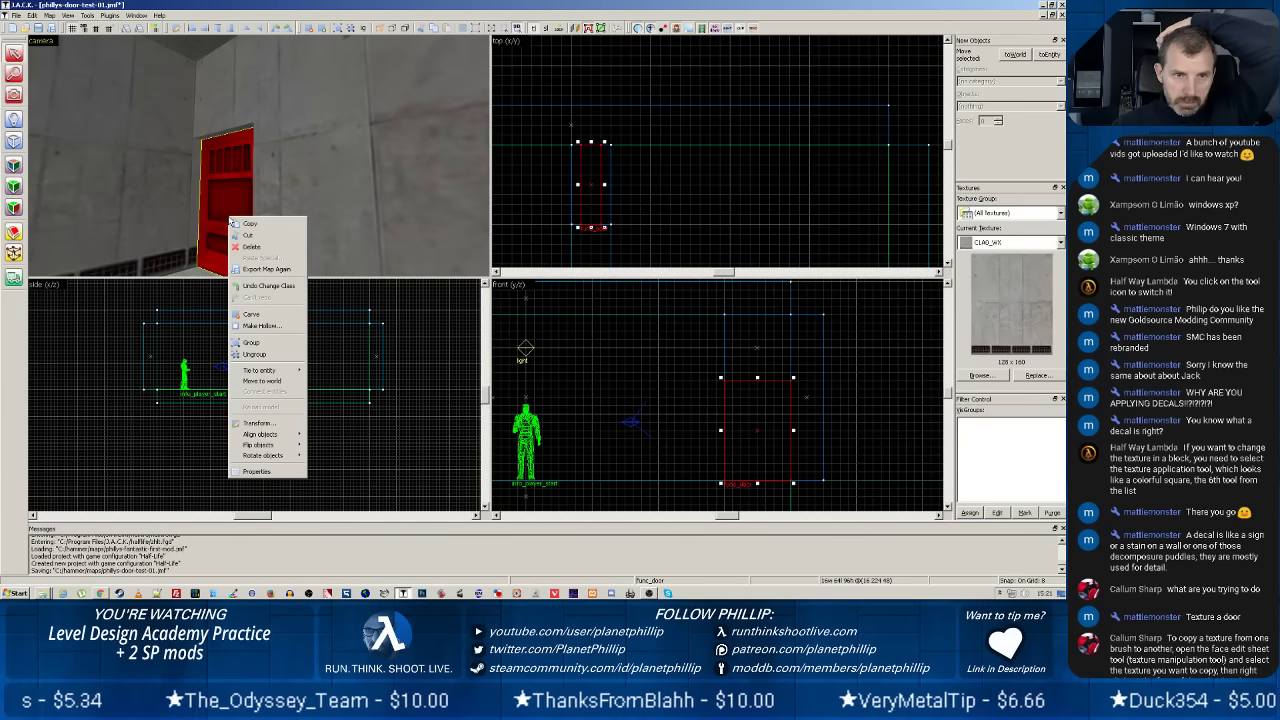
{"action": "left_click", "coordinate": [262, 466]}
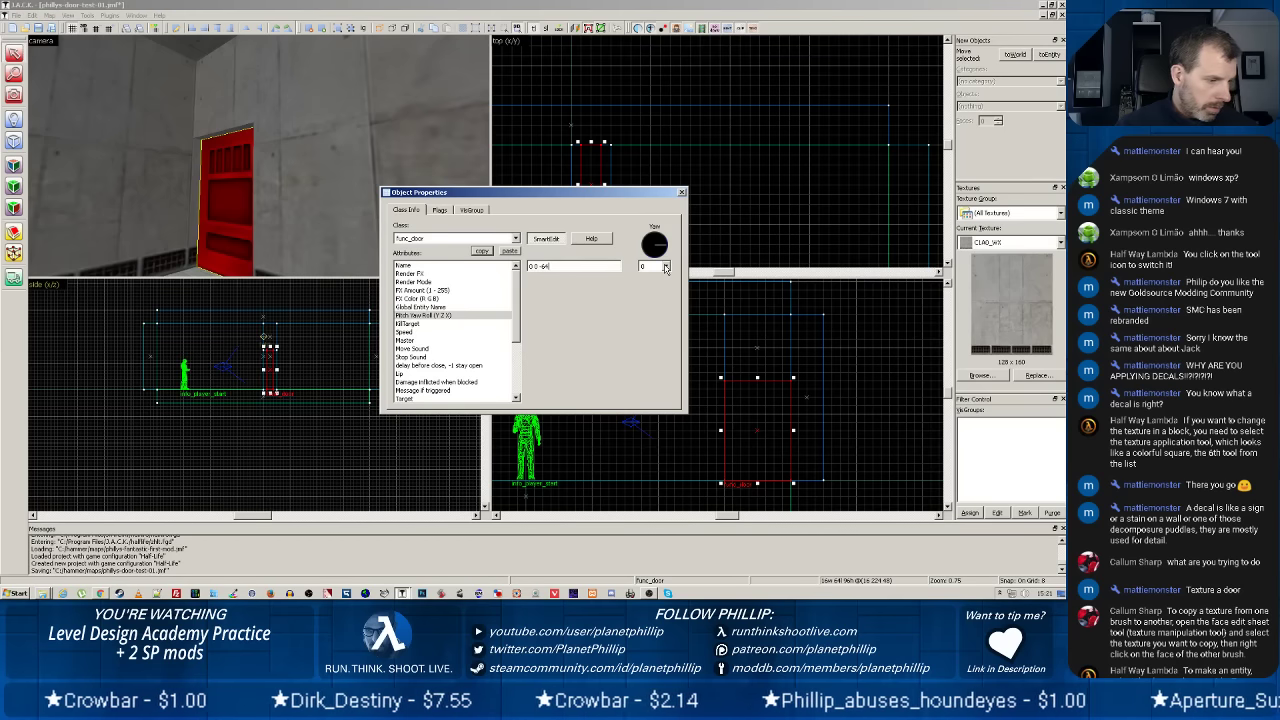
{"action": "left_click", "coordinate": [682, 193]}
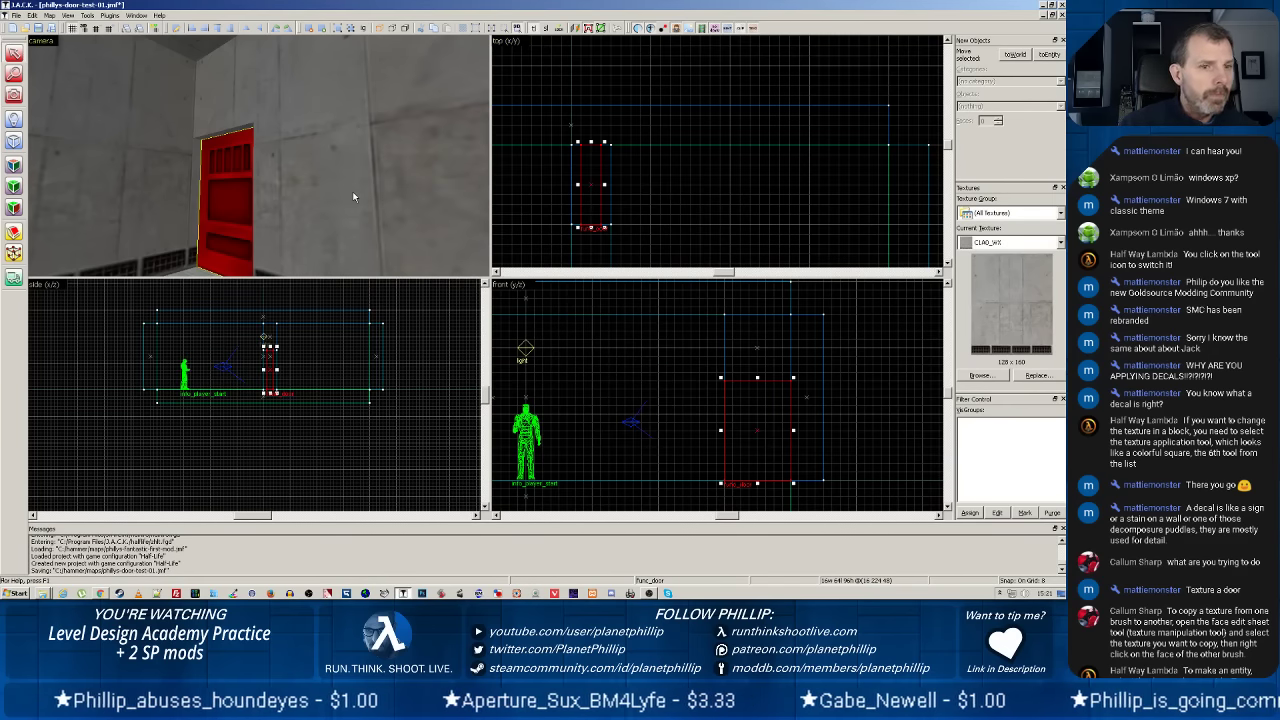
Save the map and export it as phillys-door-test-01.map into the Half-Life valve maps folder.
{"action": "key", "text": "z"}
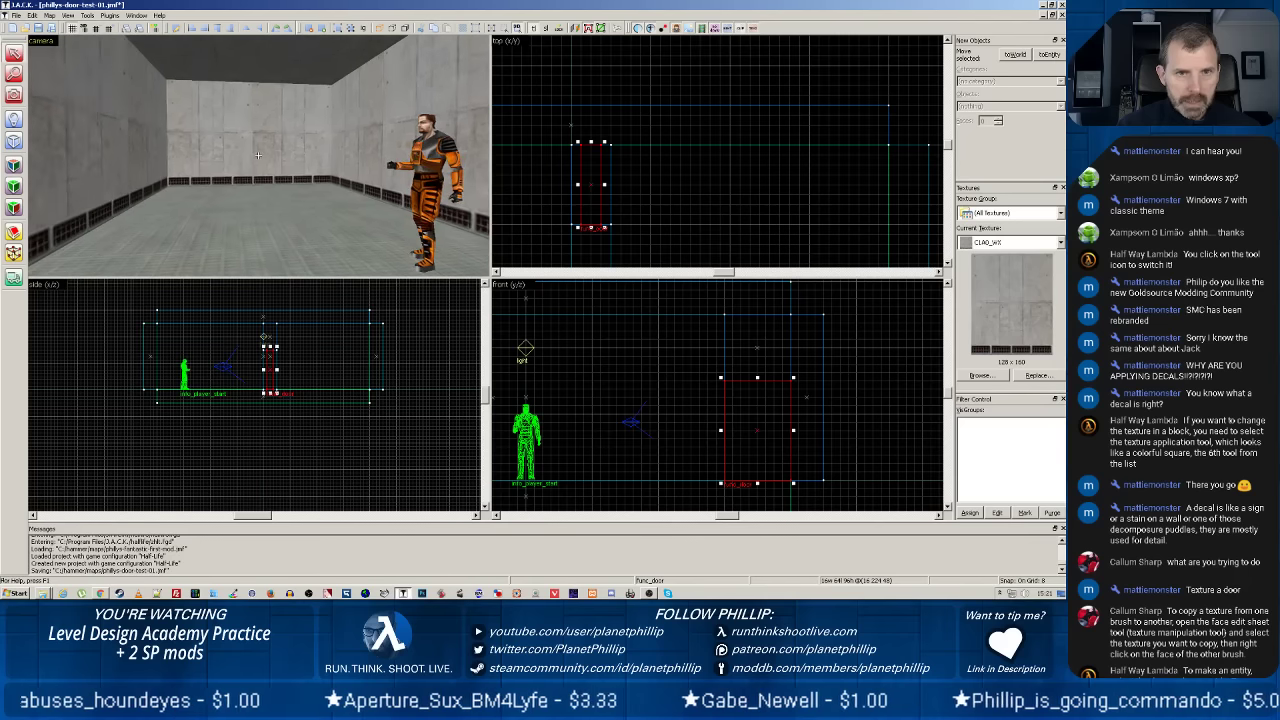
{"action": "left_click", "coordinate": [15, 16]}
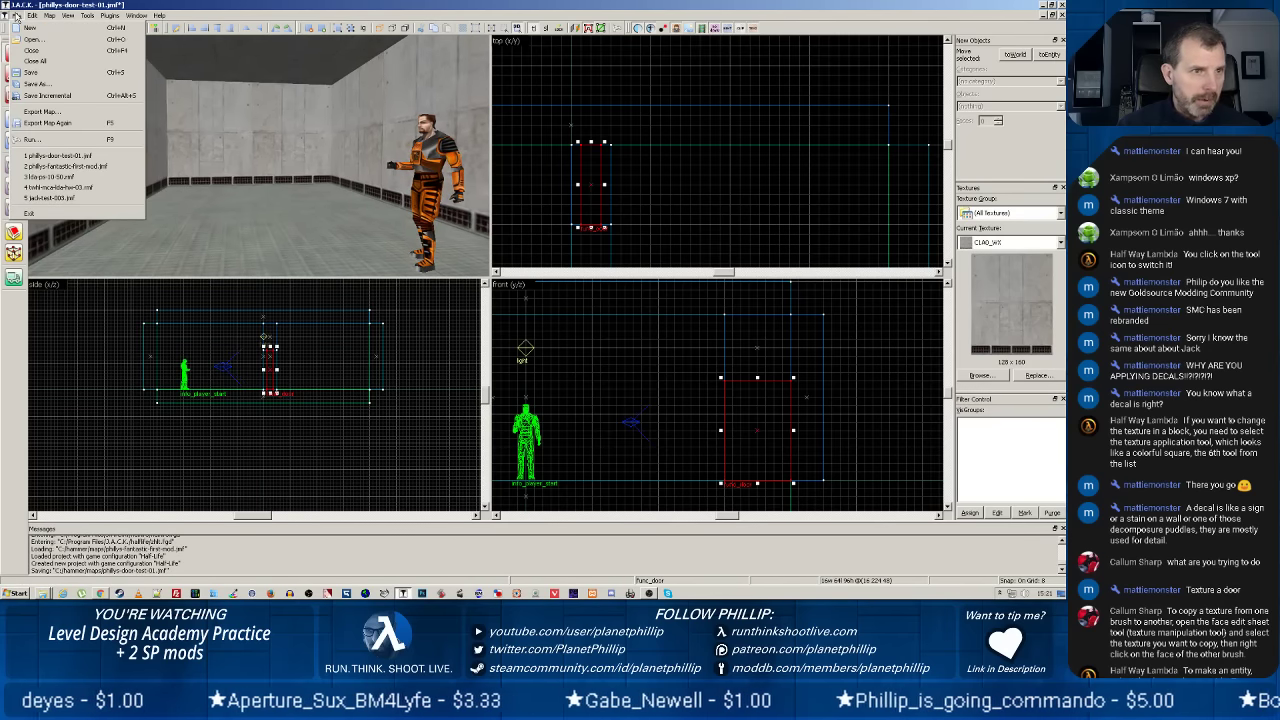
{"action": "left_click", "coordinate": [40, 73]}
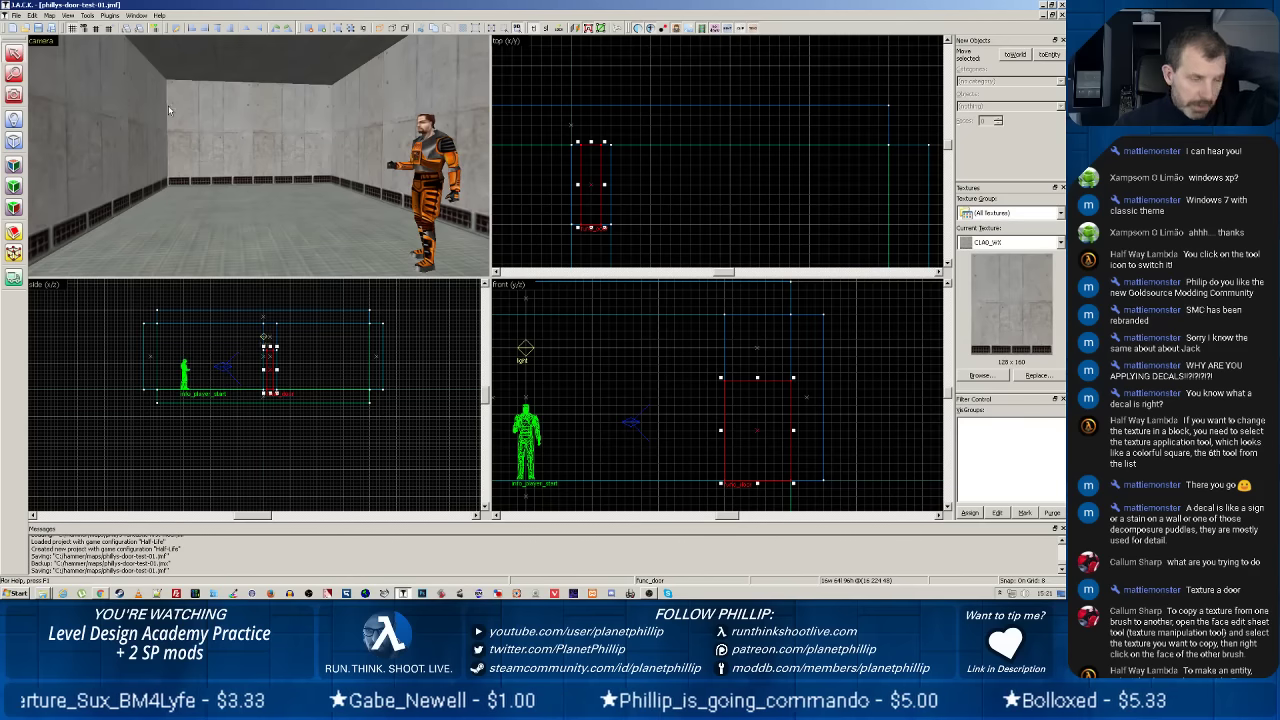
{"action": "left_click", "coordinate": [47, 16]}
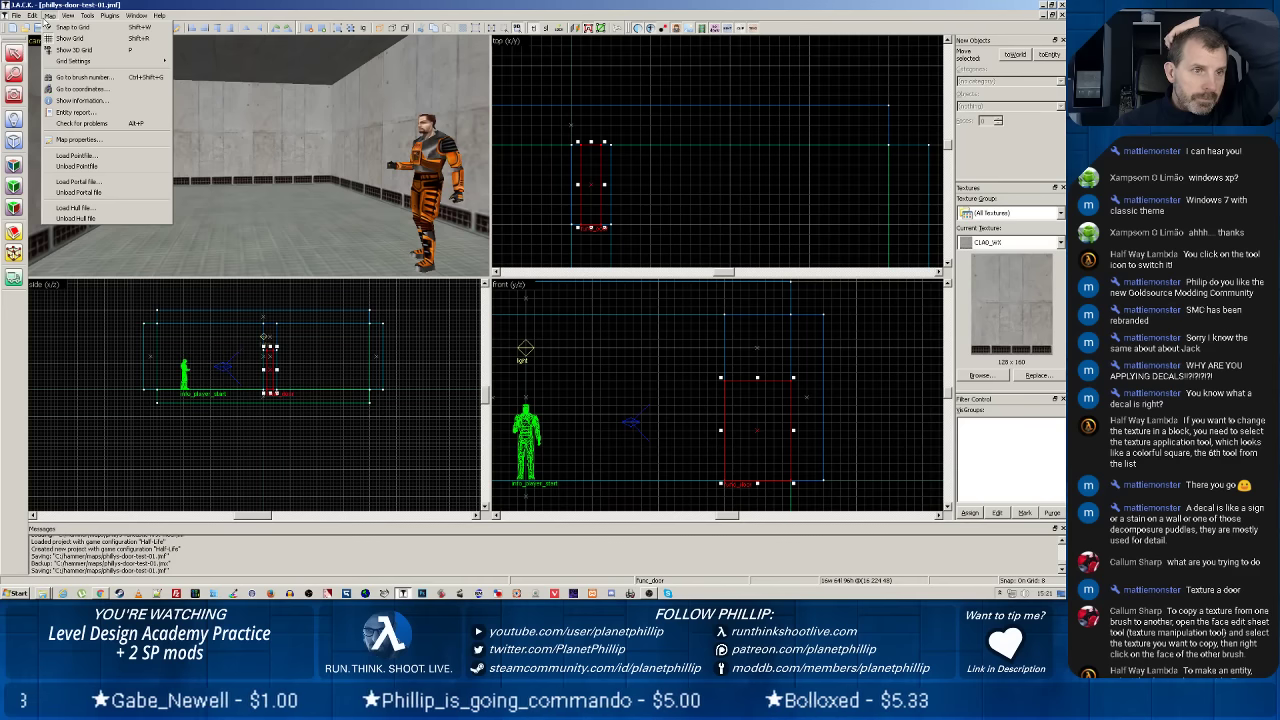
{"action": "mouse_move", "coordinate": [18, 14]}
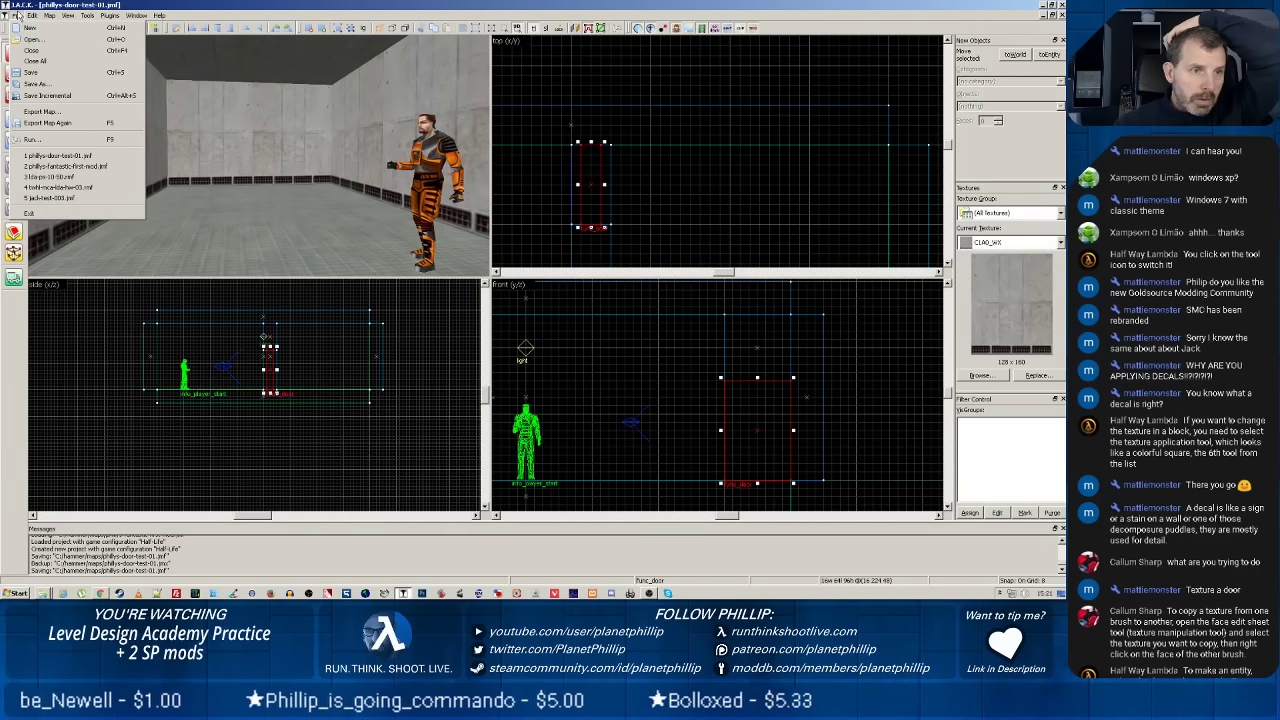
{"action": "left_click", "coordinate": [47, 111]}
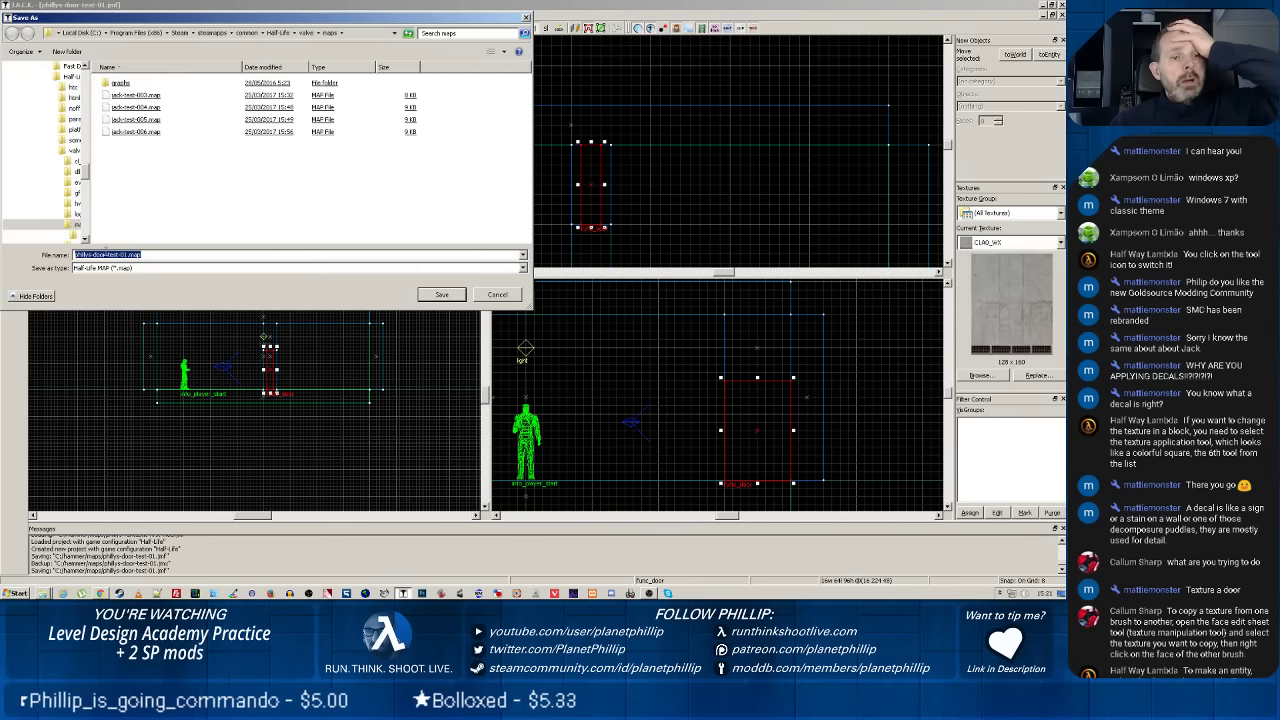
{"action": "left_click", "coordinate": [441, 295]}
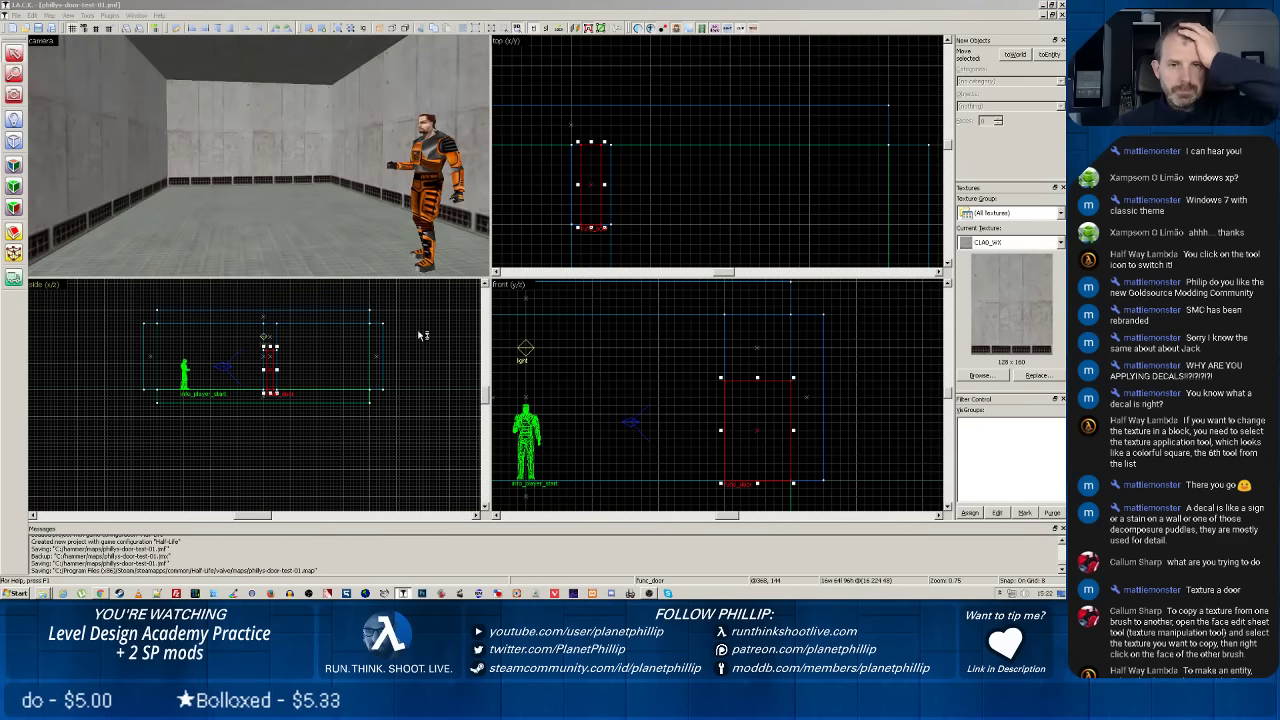
Switch to Batch Compiler, load phillys-door-test-01.map from the Half-Life valve maps folder, and run the compile.
{"action": "key", "text": "alt+Tab"}
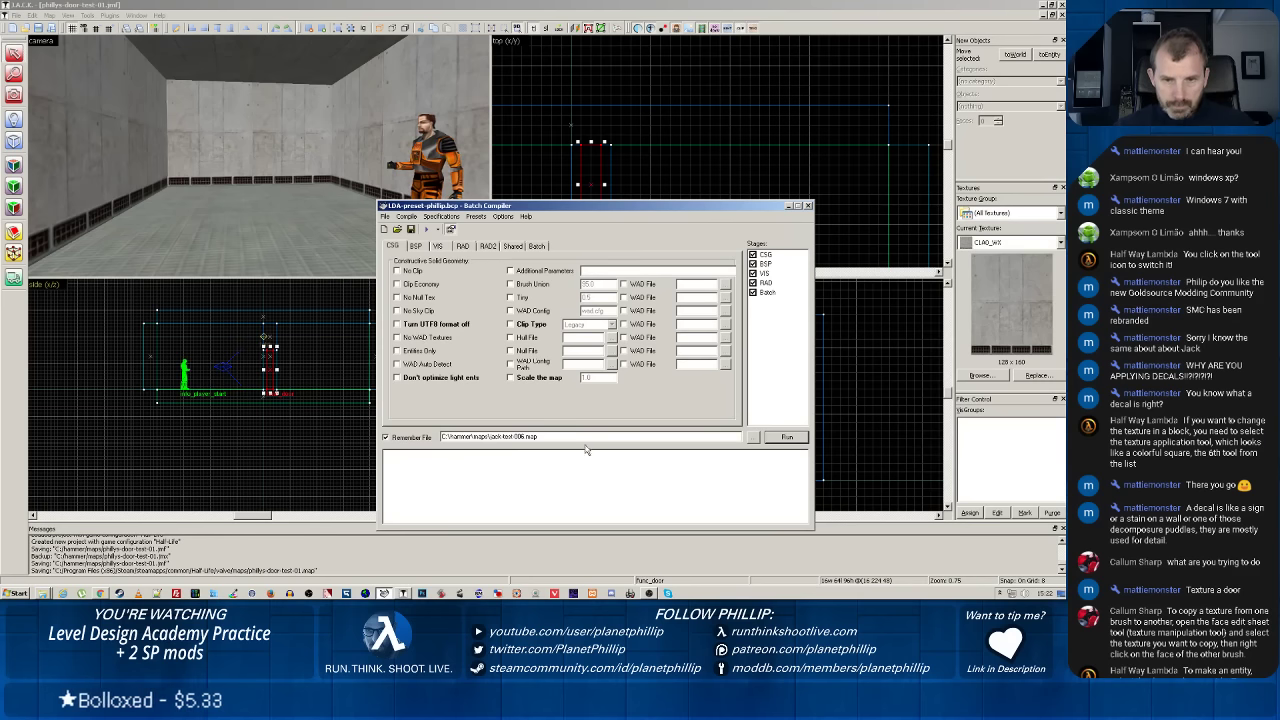
{"action": "left_click", "coordinate": [753, 438]}
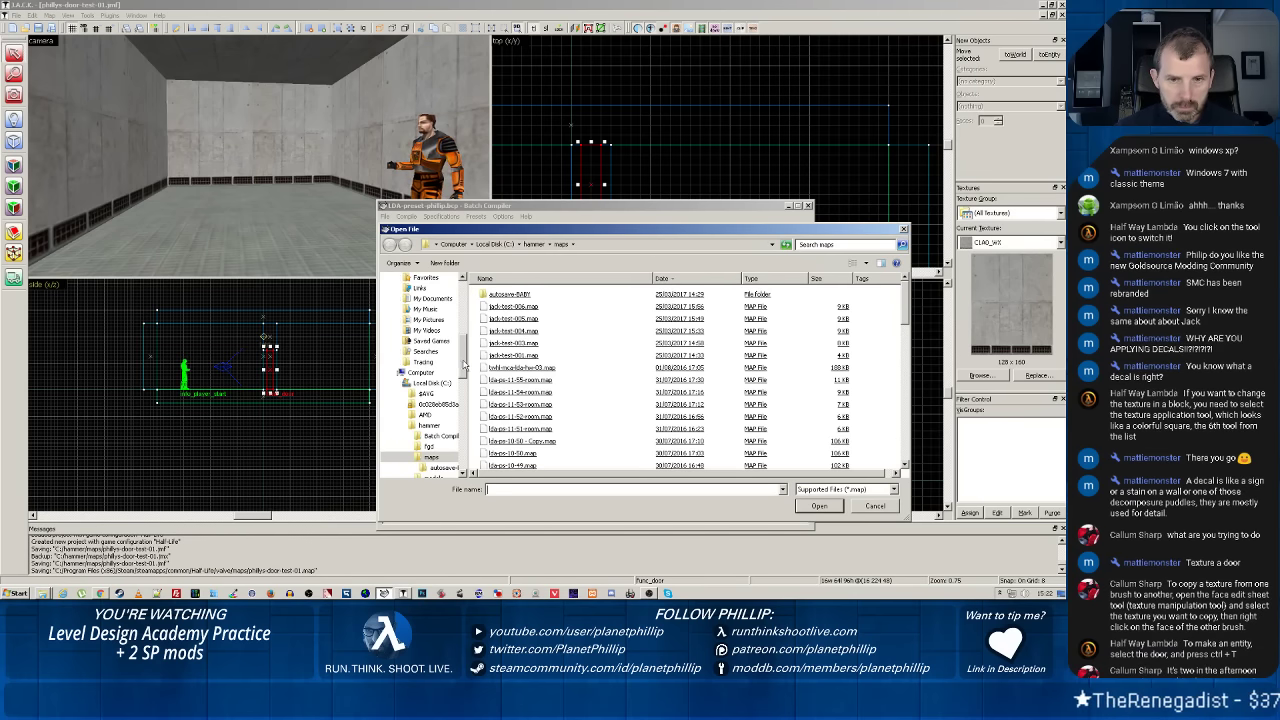
{"action": "left_click_drag", "start_coordinate": [463, 366], "coordinate": [463, 304]}
{"action": "left_click", "coordinate": [436, 319]}
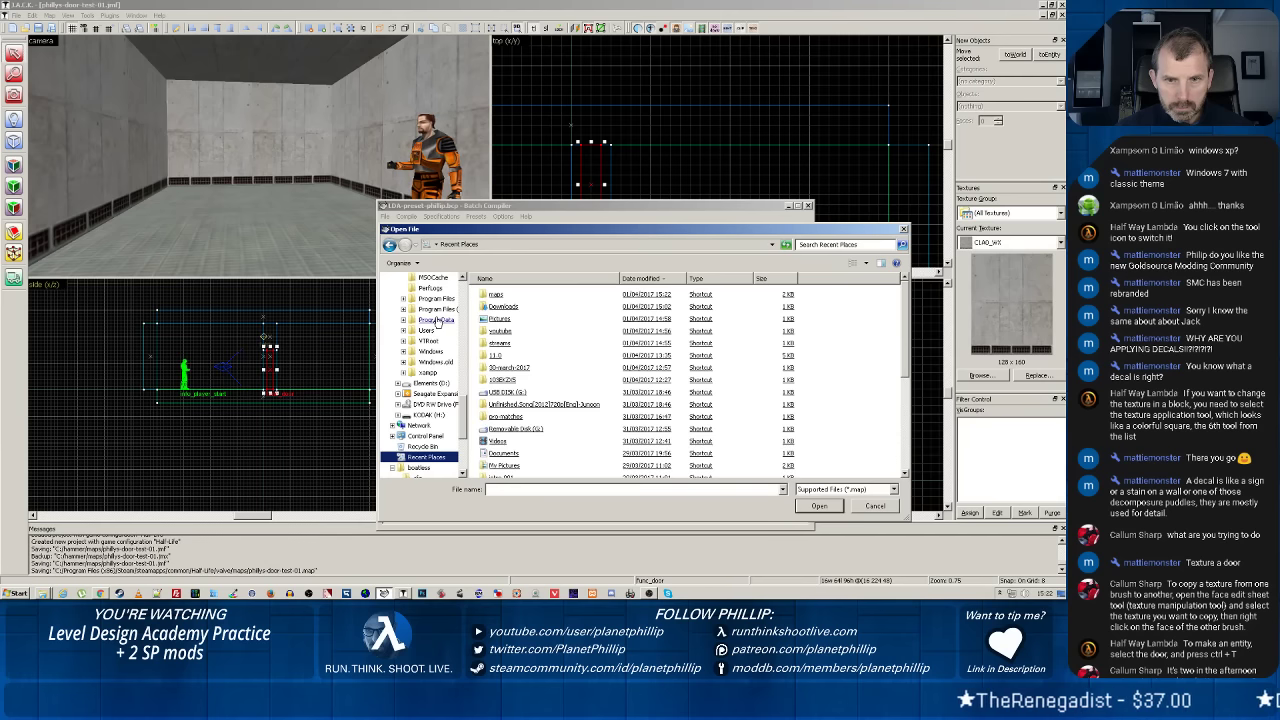
{"action": "double_click", "coordinate": [496, 294]}
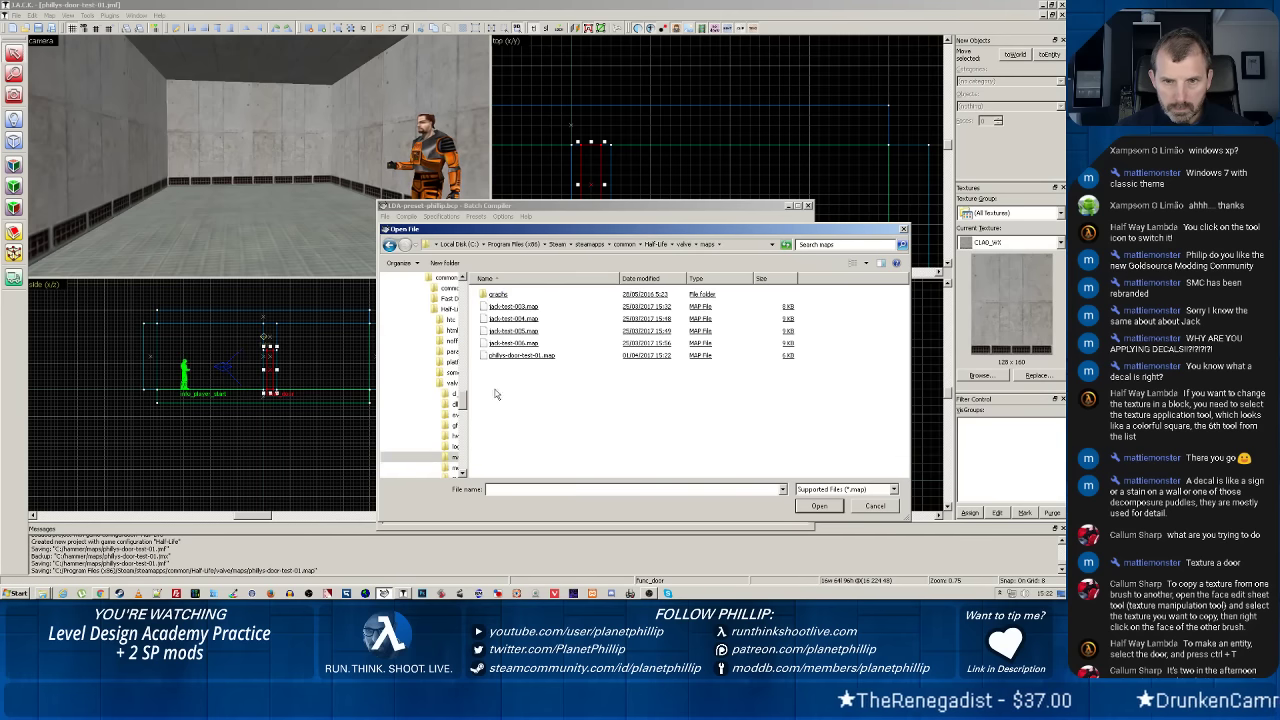
{"action": "double_click", "coordinate": [507, 357]}
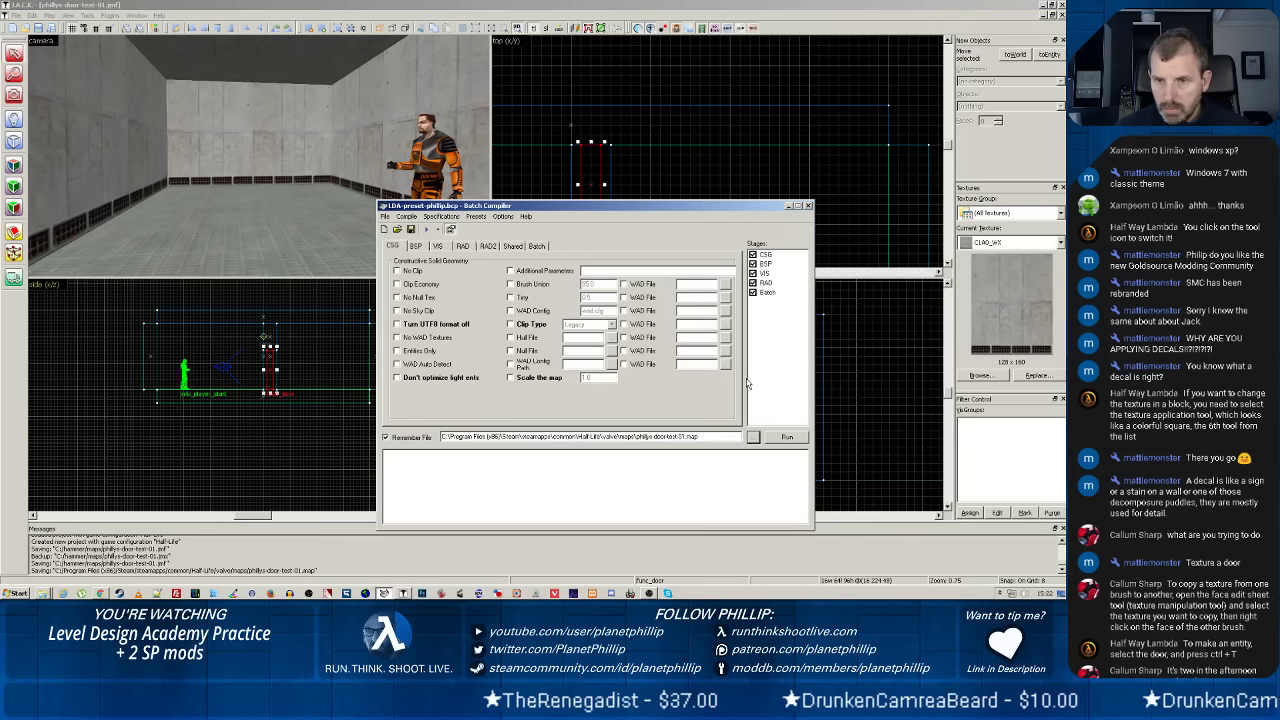
{"action": "left_click", "coordinate": [786, 441]}
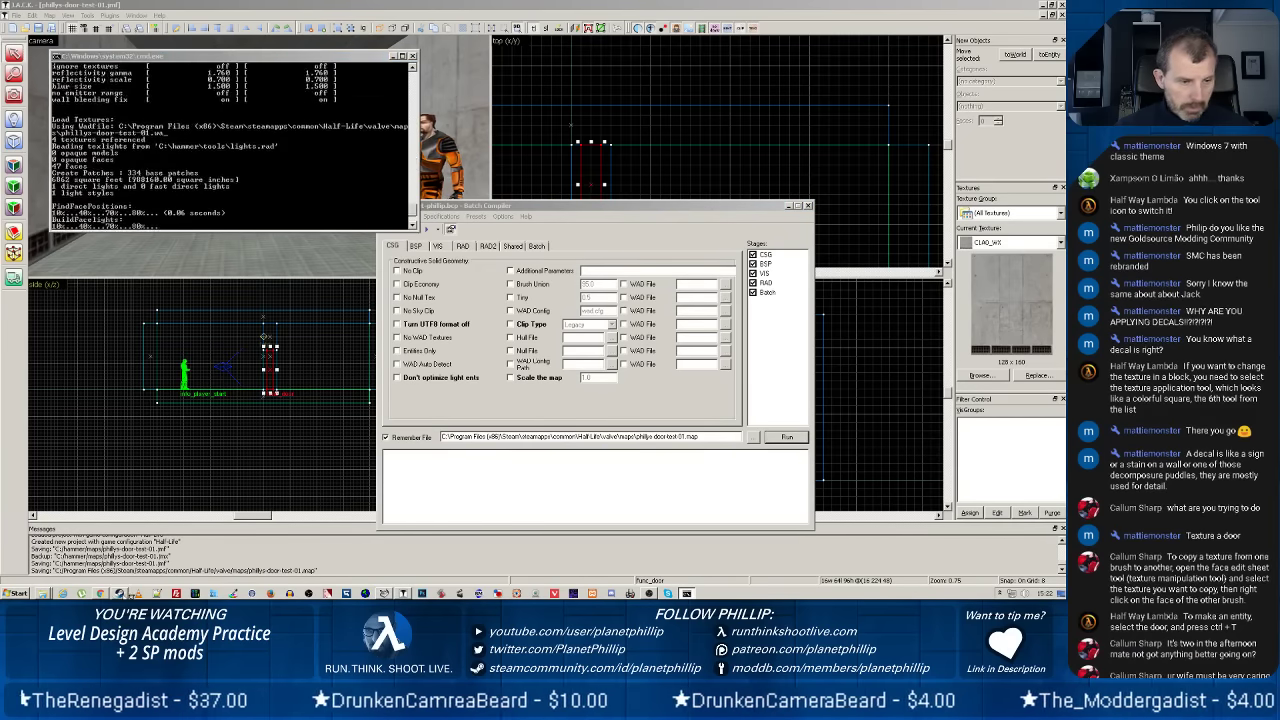
Read the end of the compile log and close it, then launch Half-Life from the Steam library.
{"action": "left_click", "coordinate": [119, 593]}
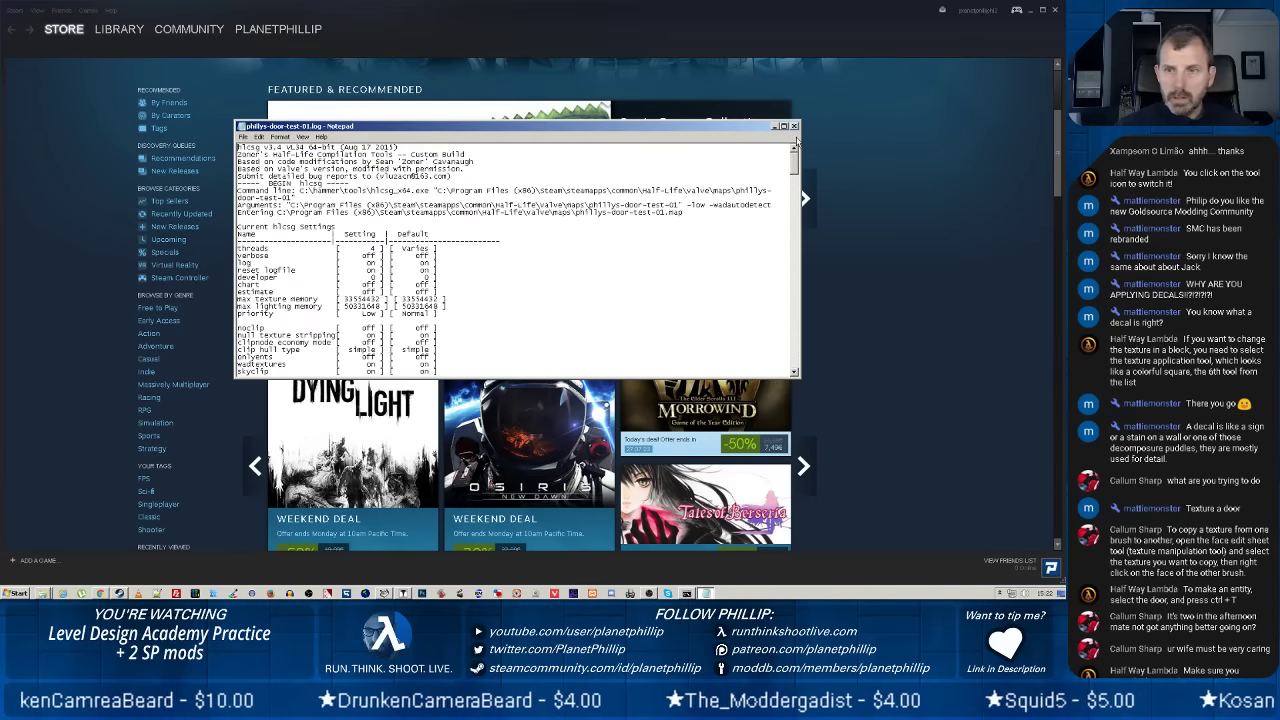
{"action": "left_click_drag", "start_coordinate": [795, 178], "coordinate": [789, 374]}
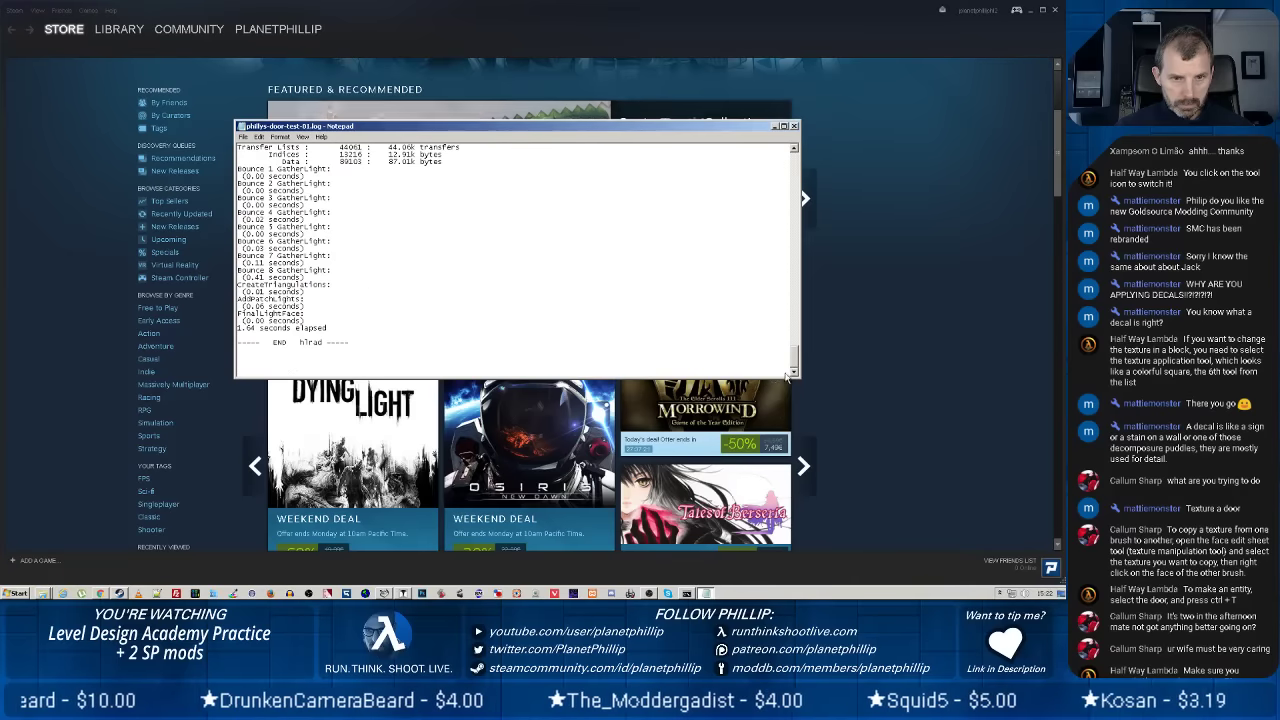
{"action": "left_click", "coordinate": [794, 127]}
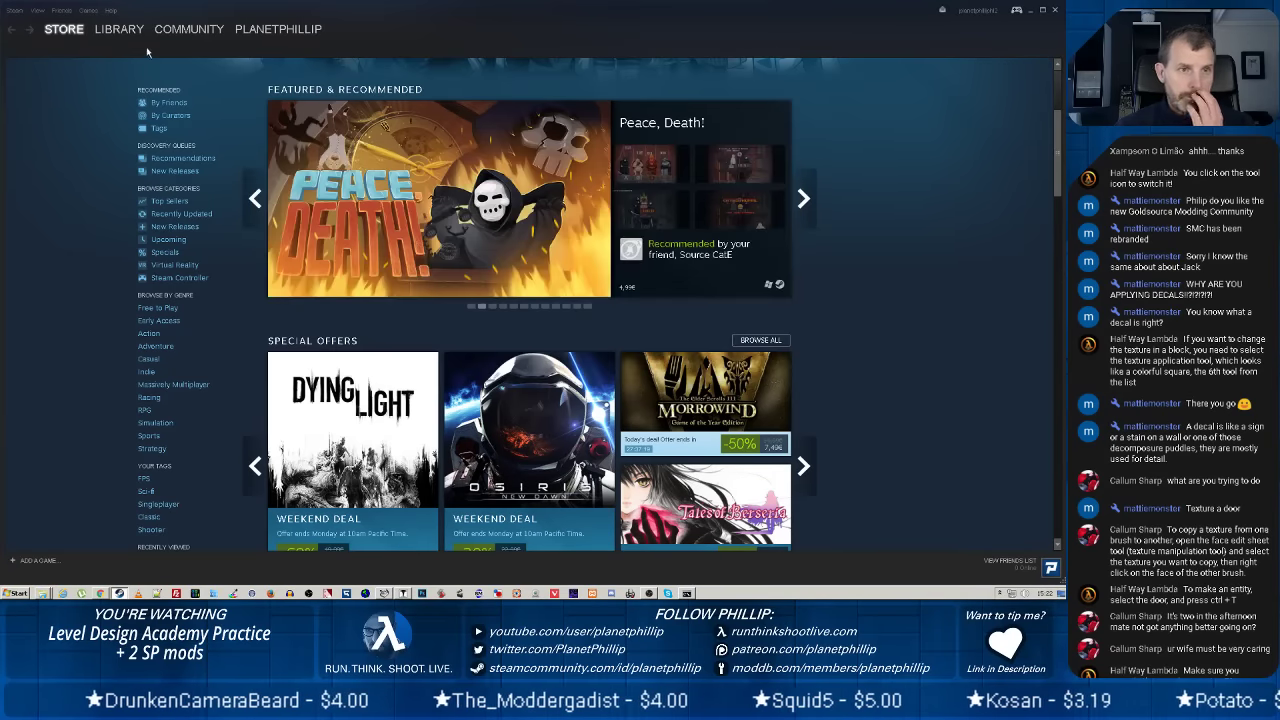
{"action": "left_click", "coordinate": [120, 30]}
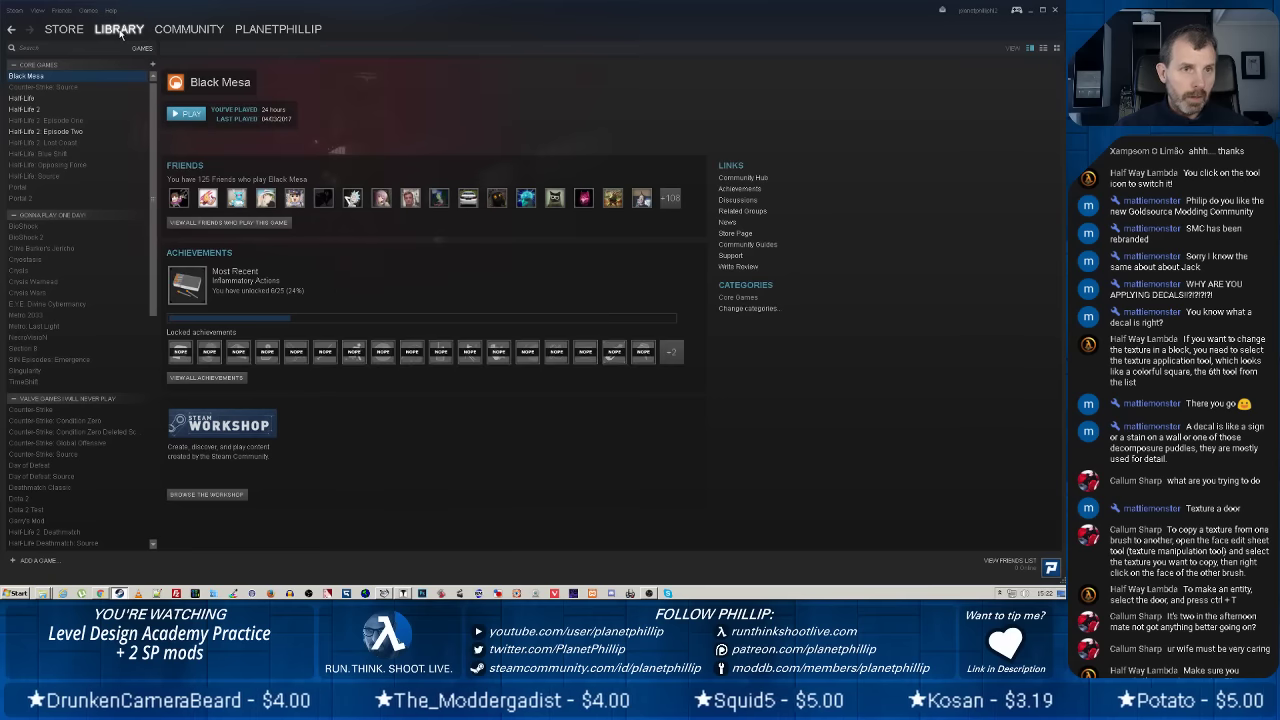
{"action": "left_click", "coordinate": [30, 98]}
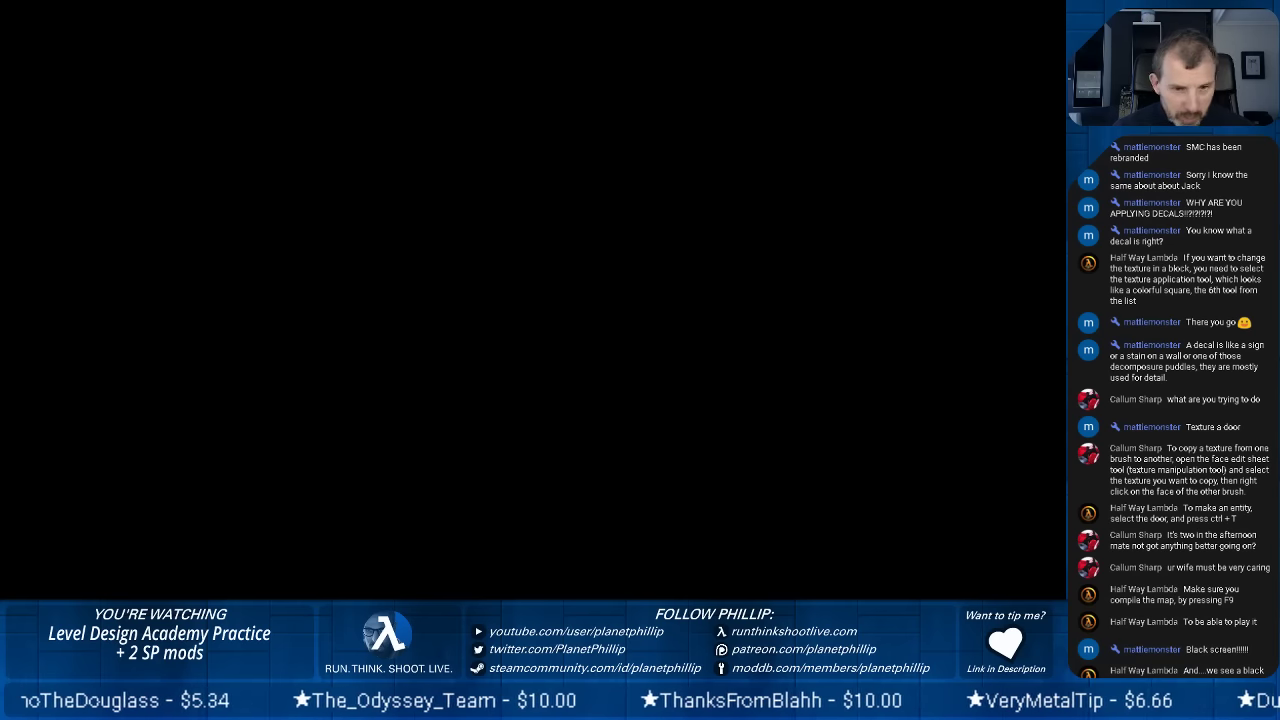
Switch back to J.A.C.K., shift the light above the dividing wall to one side of it, and place a copy on the other side.
{"action": "key", "text": "super"}
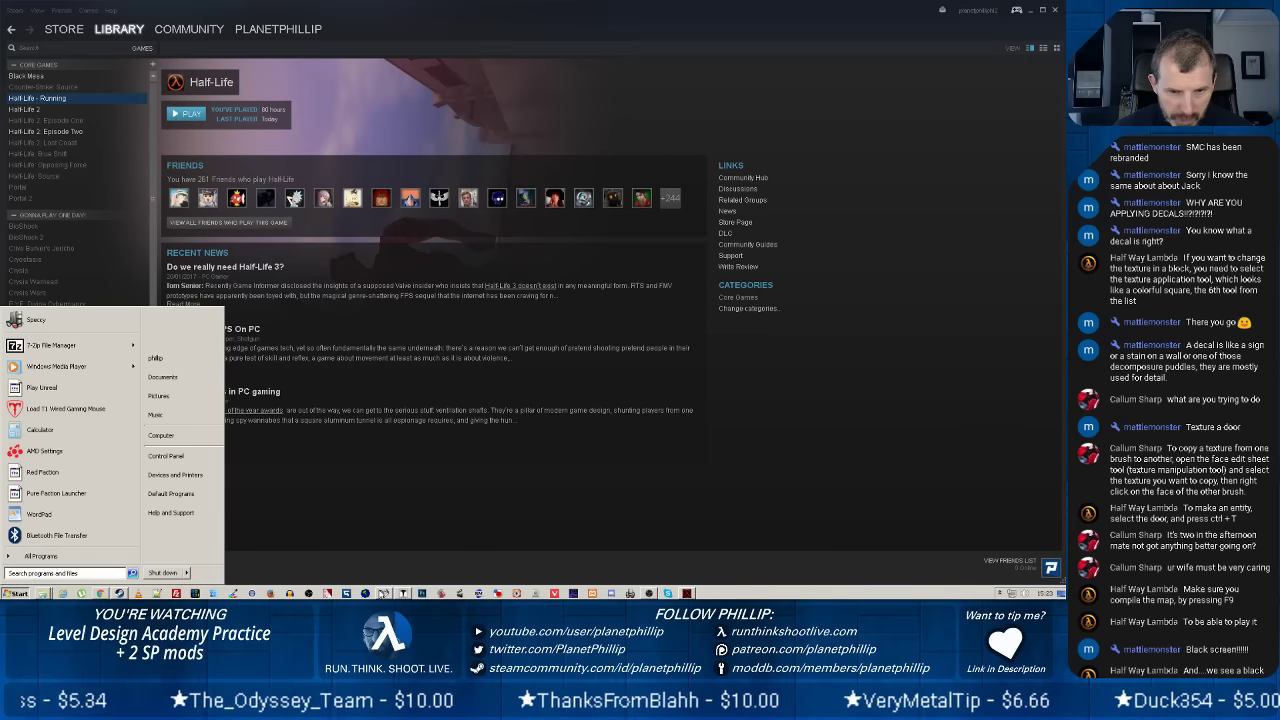
{"action": "left_click", "coordinate": [383, 593]}
{"action": "left_click", "coordinate": [405, 593]}
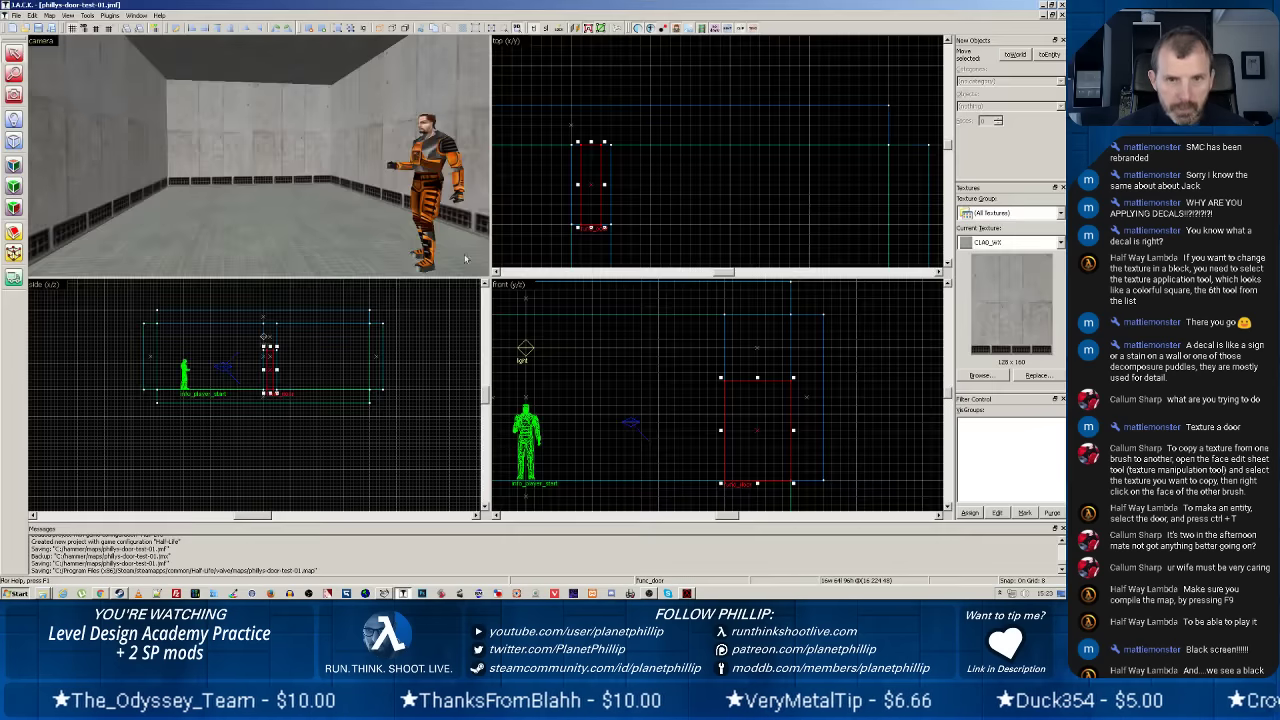
{"action": "key", "text": "z"}
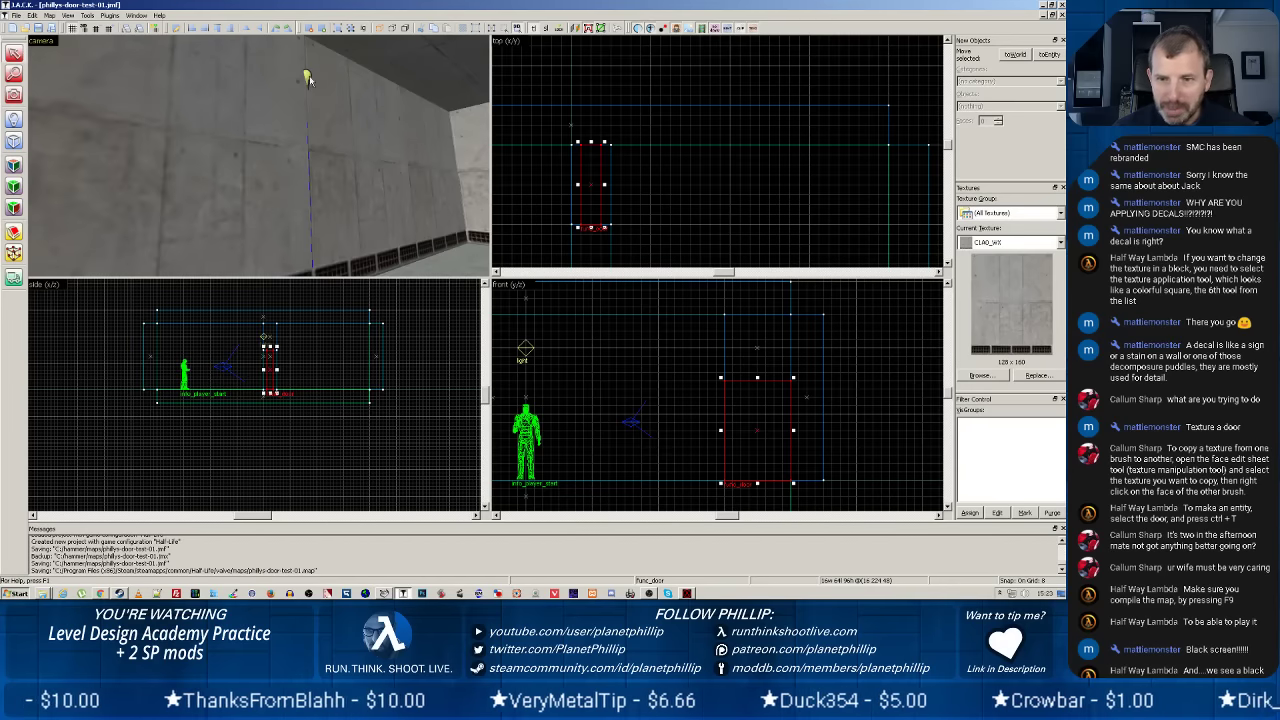
{"action": "left_click", "coordinate": [526, 350]}
{"action": "scroll", "coordinate": [275, 338], "scroll_direction": "up", "scroll_amount": 2}
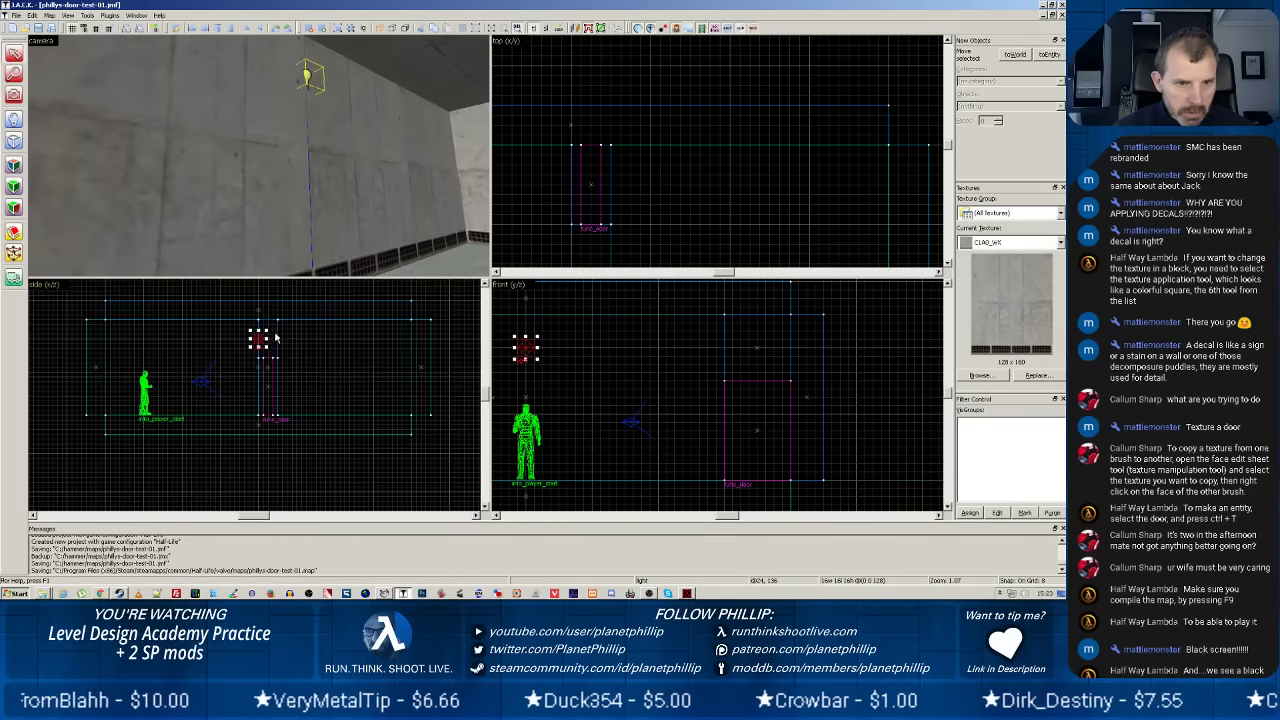
{"action": "scroll", "coordinate": [275, 338], "scroll_direction": "up", "scroll_amount": 5}
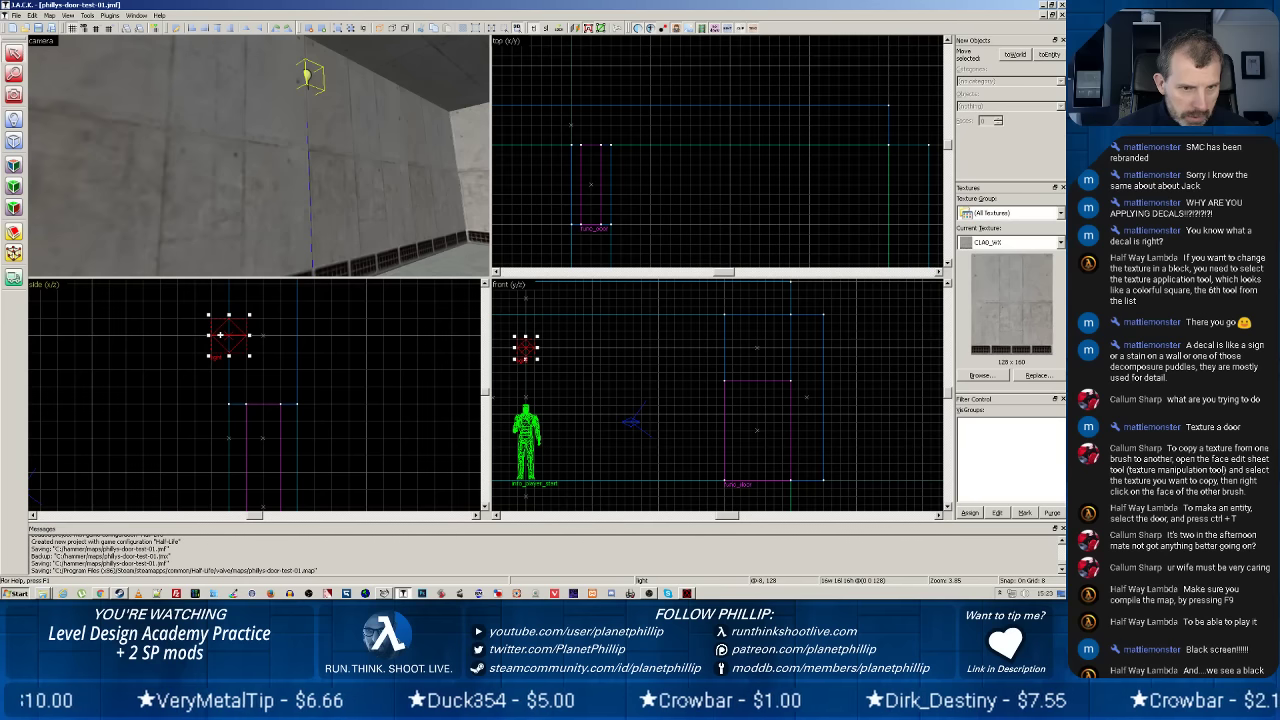
{"action": "mouse_move", "coordinate": [220, 335]}
{"action": "left_mouse_down"}
{"action": "mouse_move", "coordinate": [174, 335]}
{"action": "mouse_move", "coordinate": [345, 342]}
{"action": "left_mouse_up"}
{"action": "left_click", "coordinate": [366, 403]}
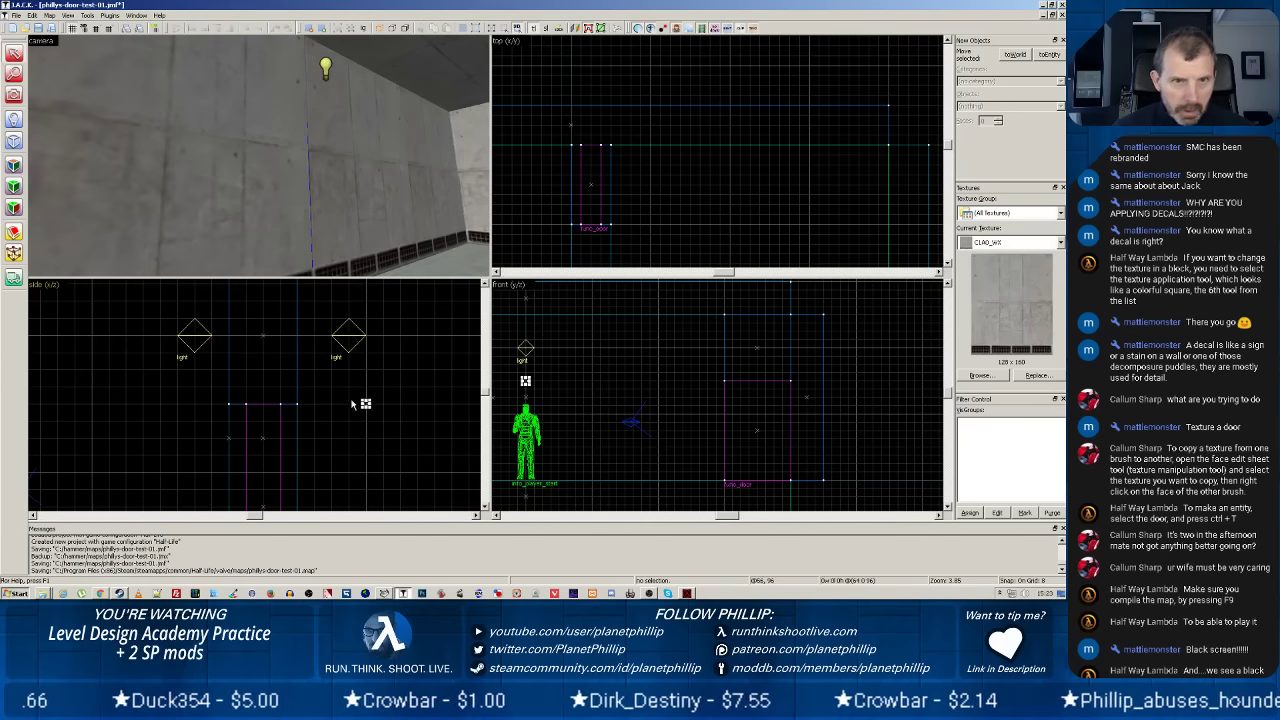
Save the map and export it over the existing phillys-door-test-01.map in the Half-Life valve maps folder.
{"action": "left_click", "coordinate": [17, 16]}
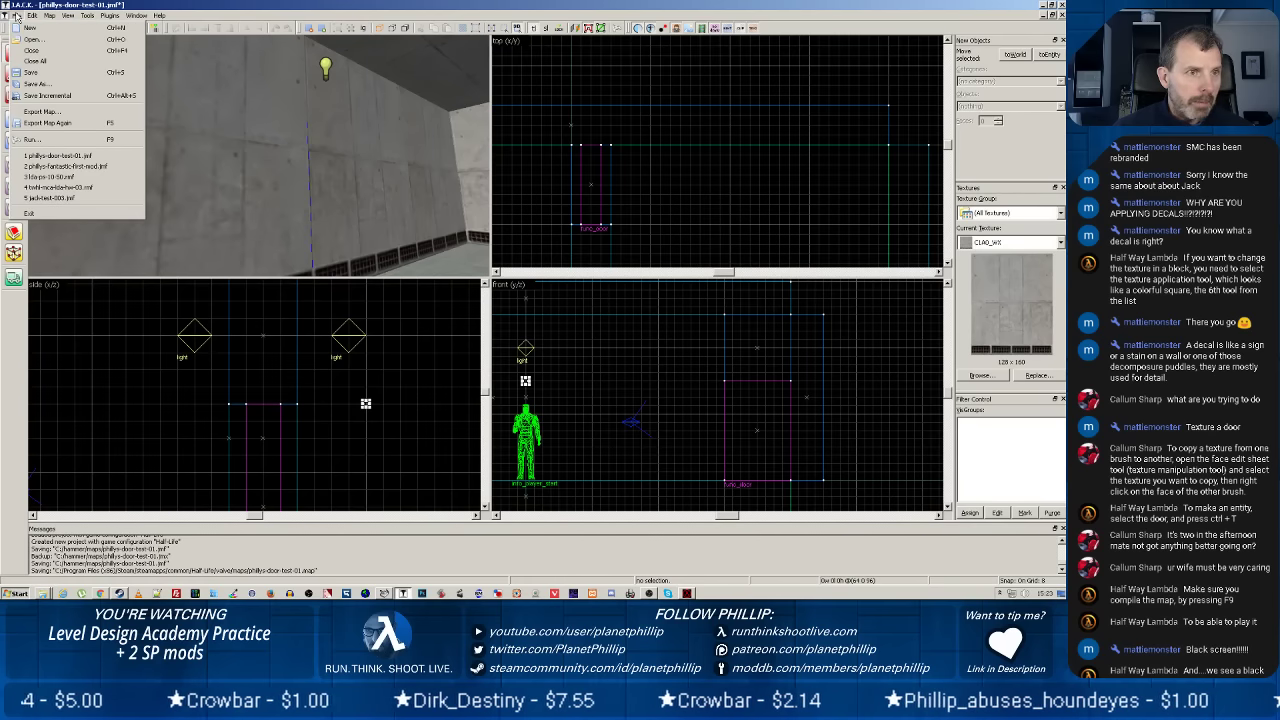
{"action": "left_click", "coordinate": [31, 72]}
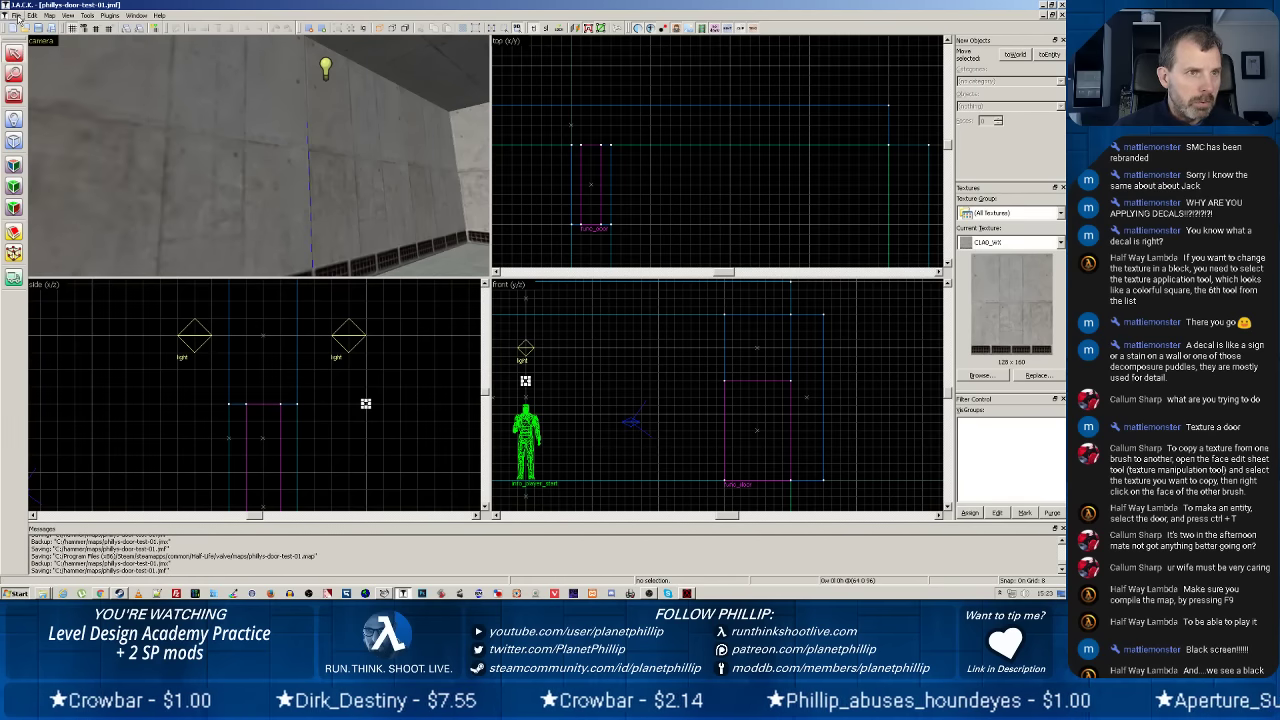
{"action": "left_click", "coordinate": [17, 16]}
{"action": "left_click", "coordinate": [40, 112]}
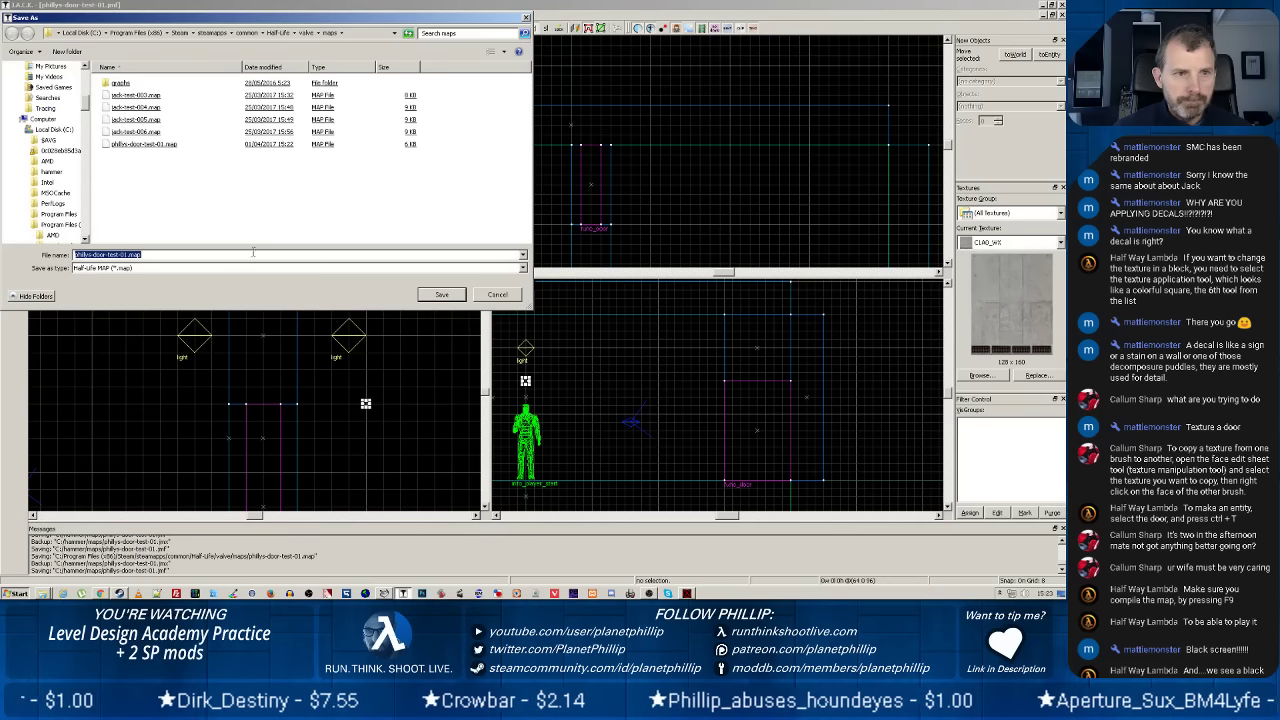
{"action": "double_click", "coordinate": [144, 144]}
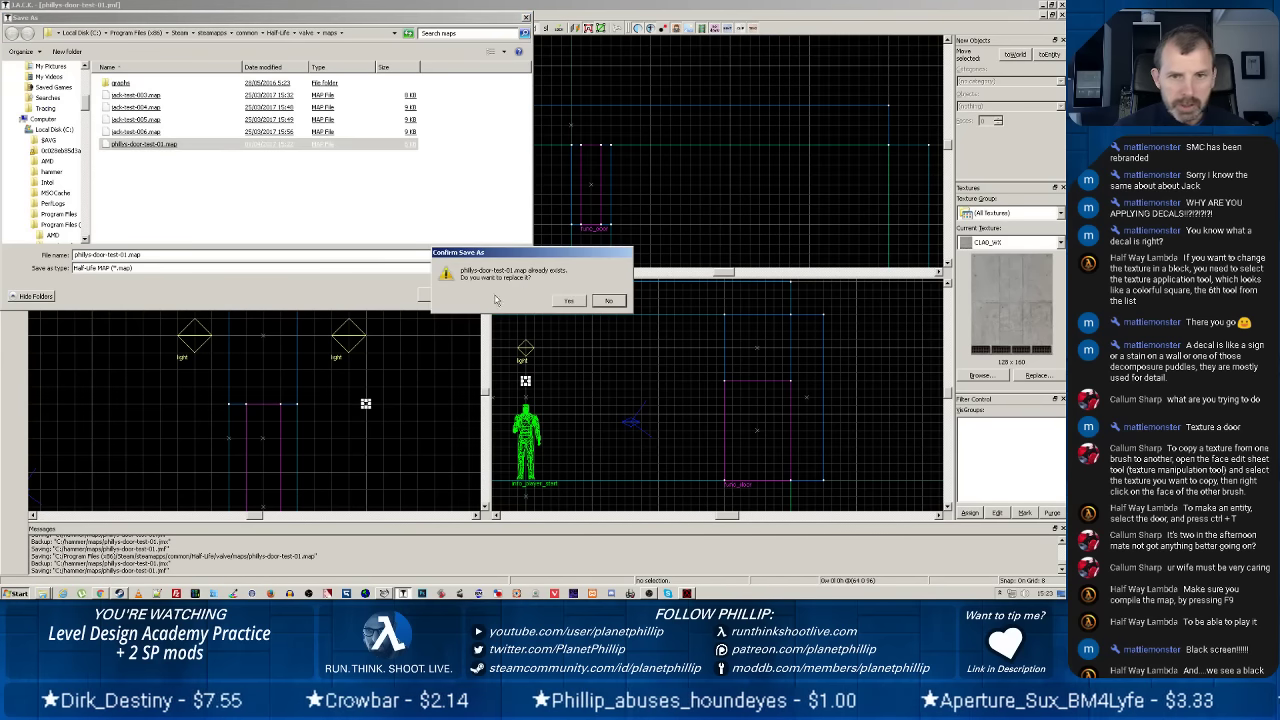
{"action": "left_click", "coordinate": [565, 300]}
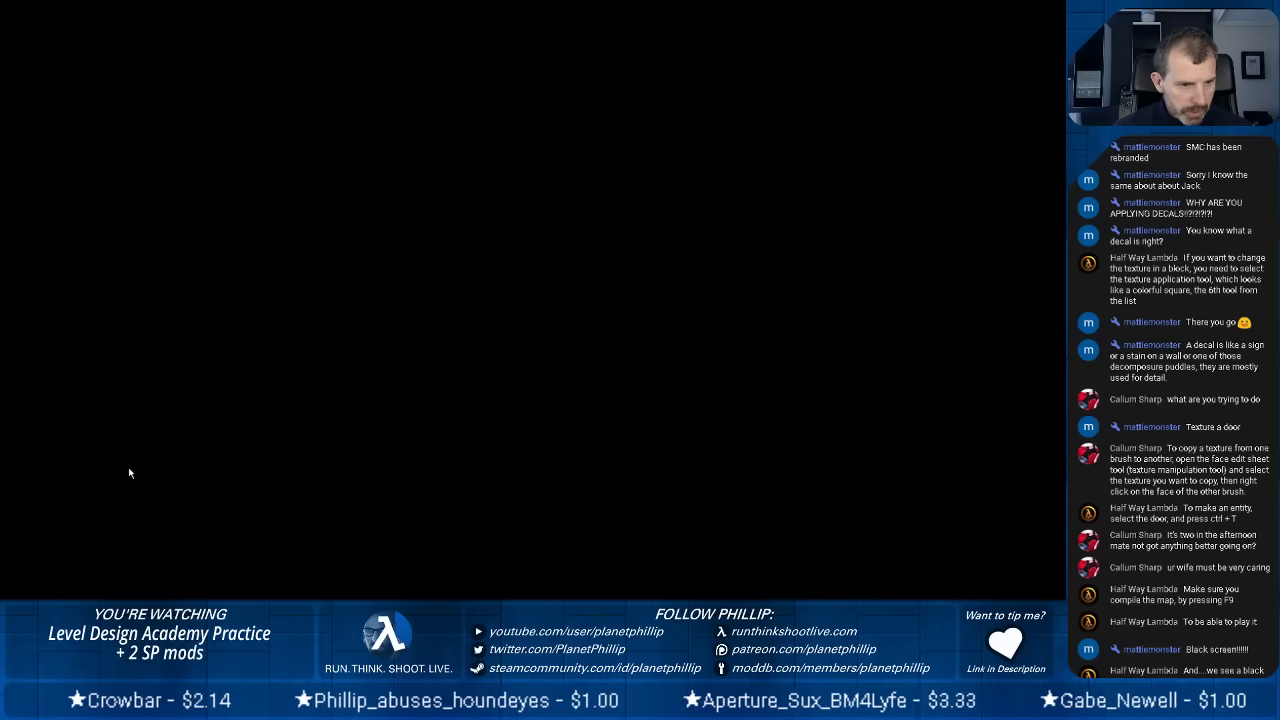
Leave the running game, switch to Batch Compiler, and compile phillys-door-test-01.map.
{"action": "key", "text": "super"}
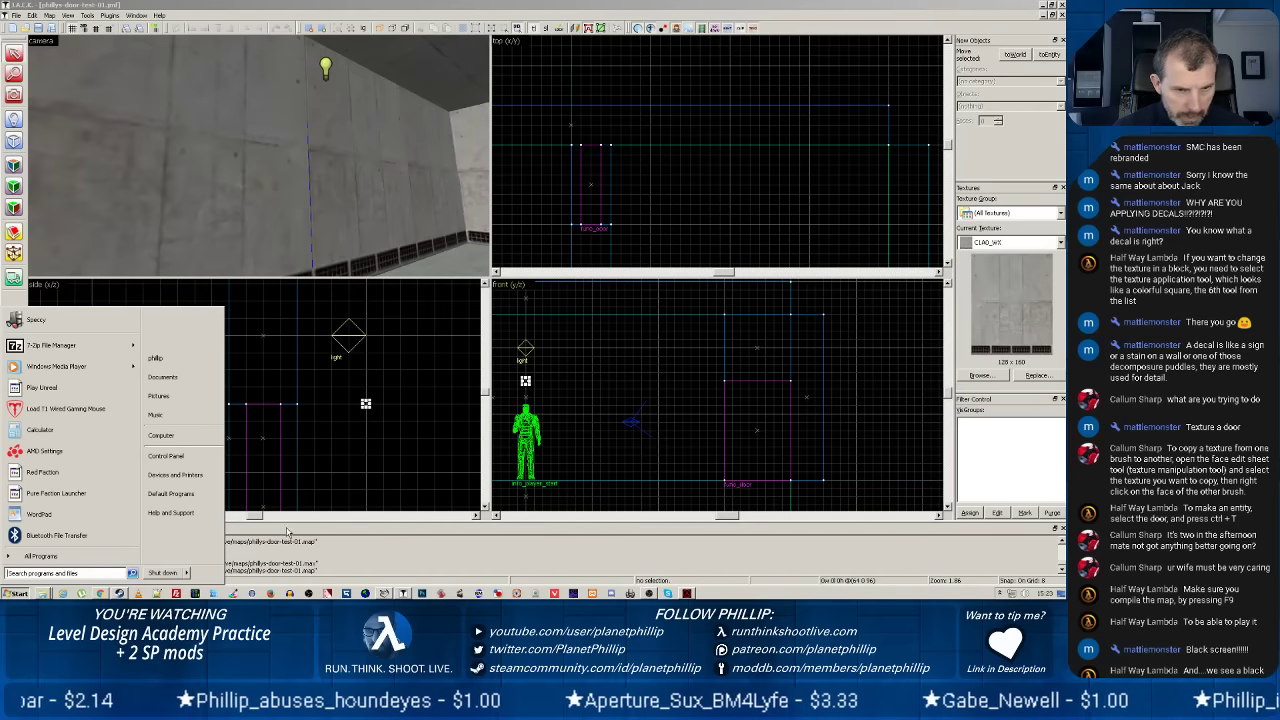
{"action": "left_click", "coordinate": [414, 547]}
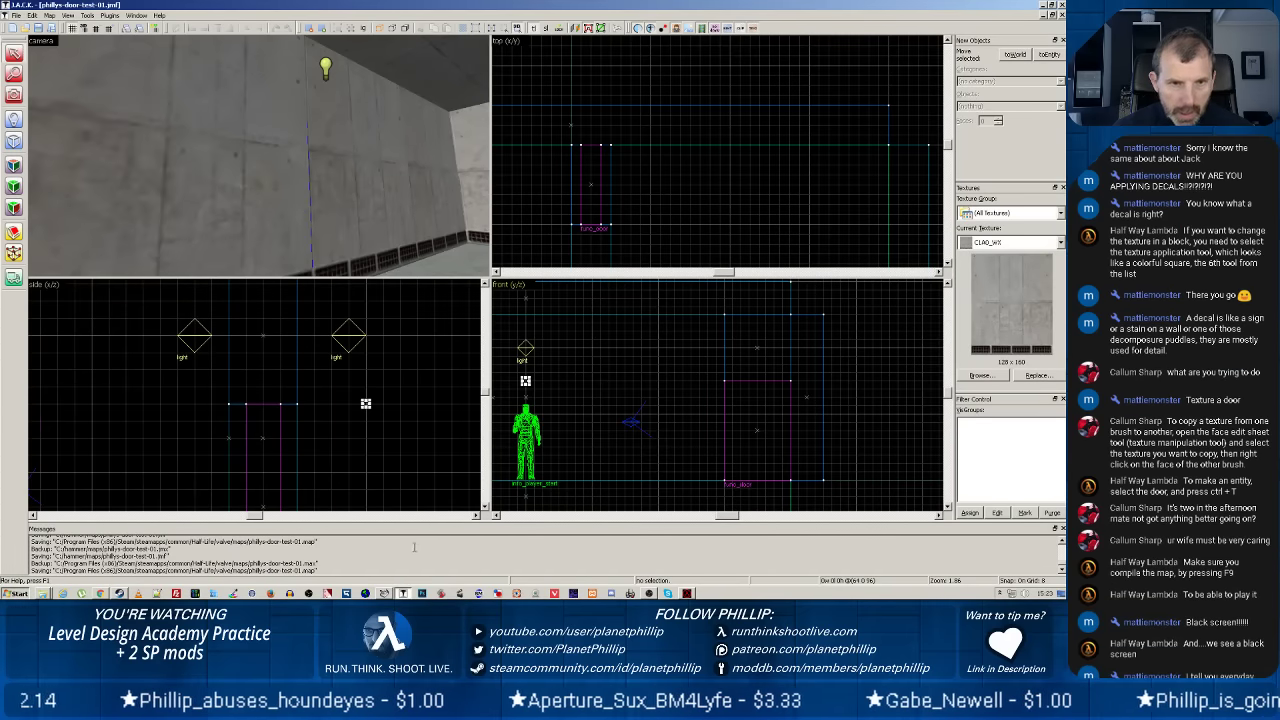
{"action": "left_click", "coordinate": [385, 594]}
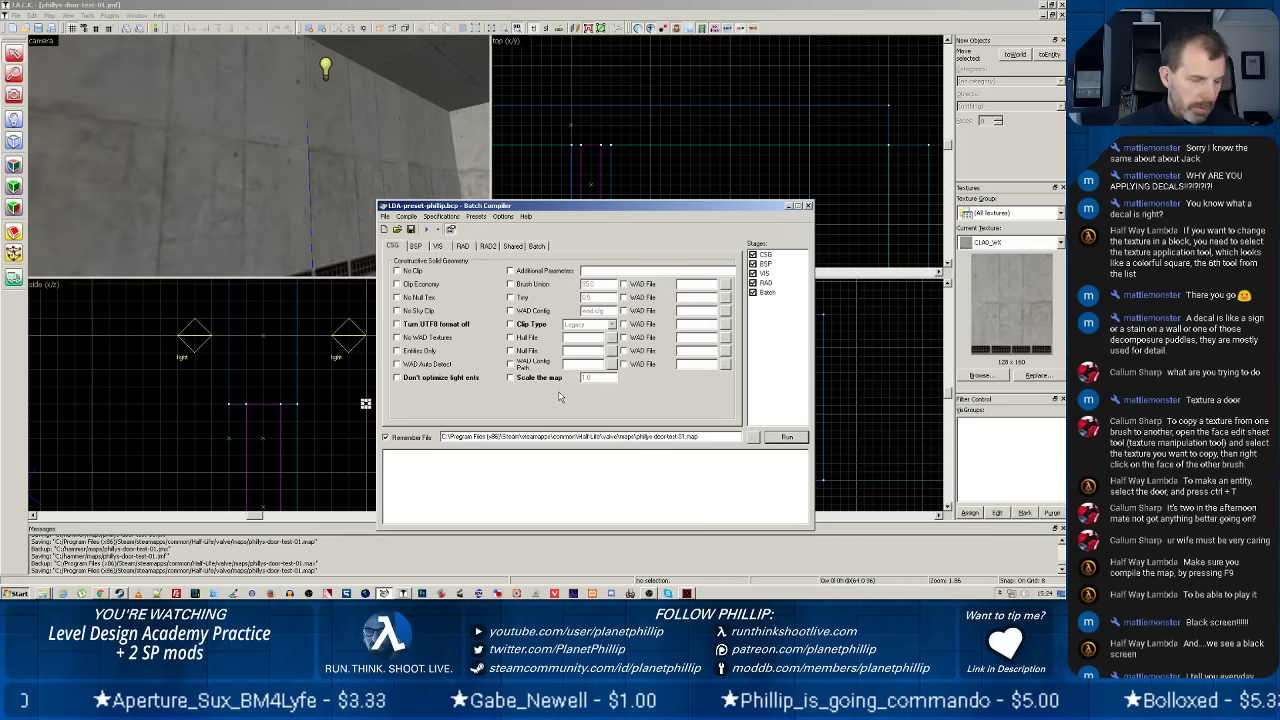
{"action": "left_click", "coordinate": [785, 438]}
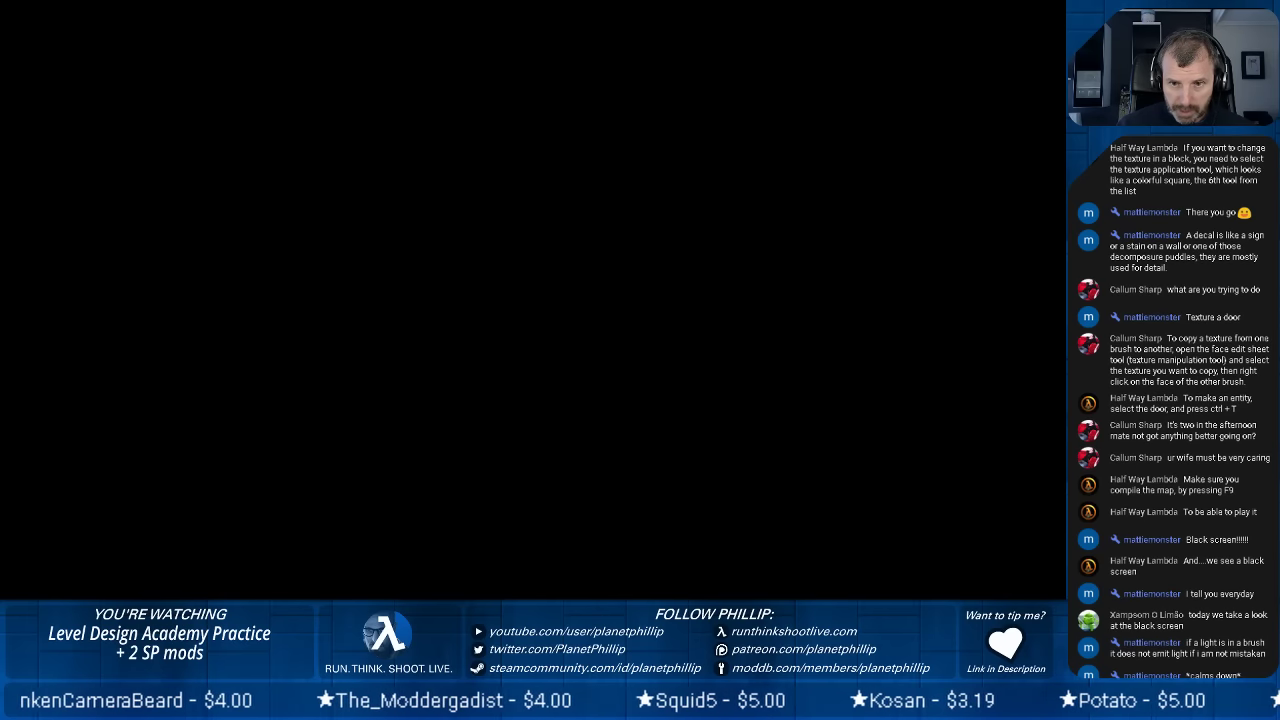
Leave the game again and close the finished compile log and the Batch Compiler window.
{"action": "key", "text": "alt+Tab"}
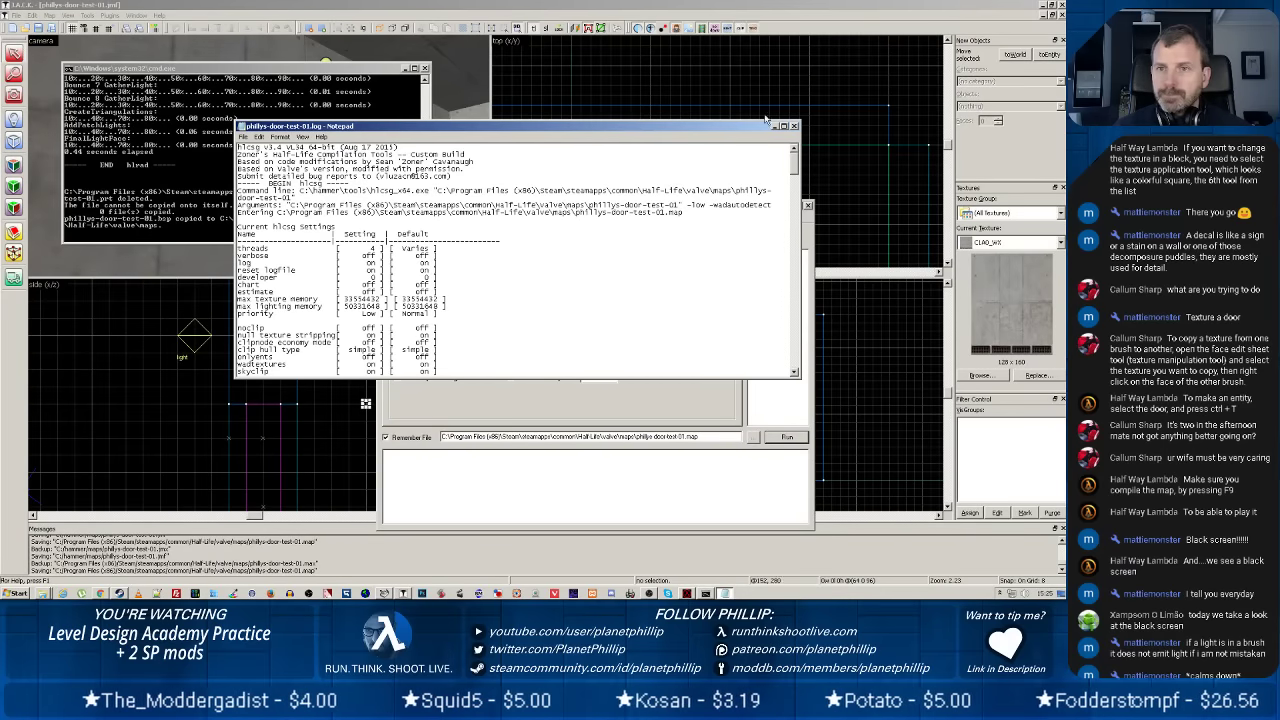
{"action": "left_click", "coordinate": [795, 126]}
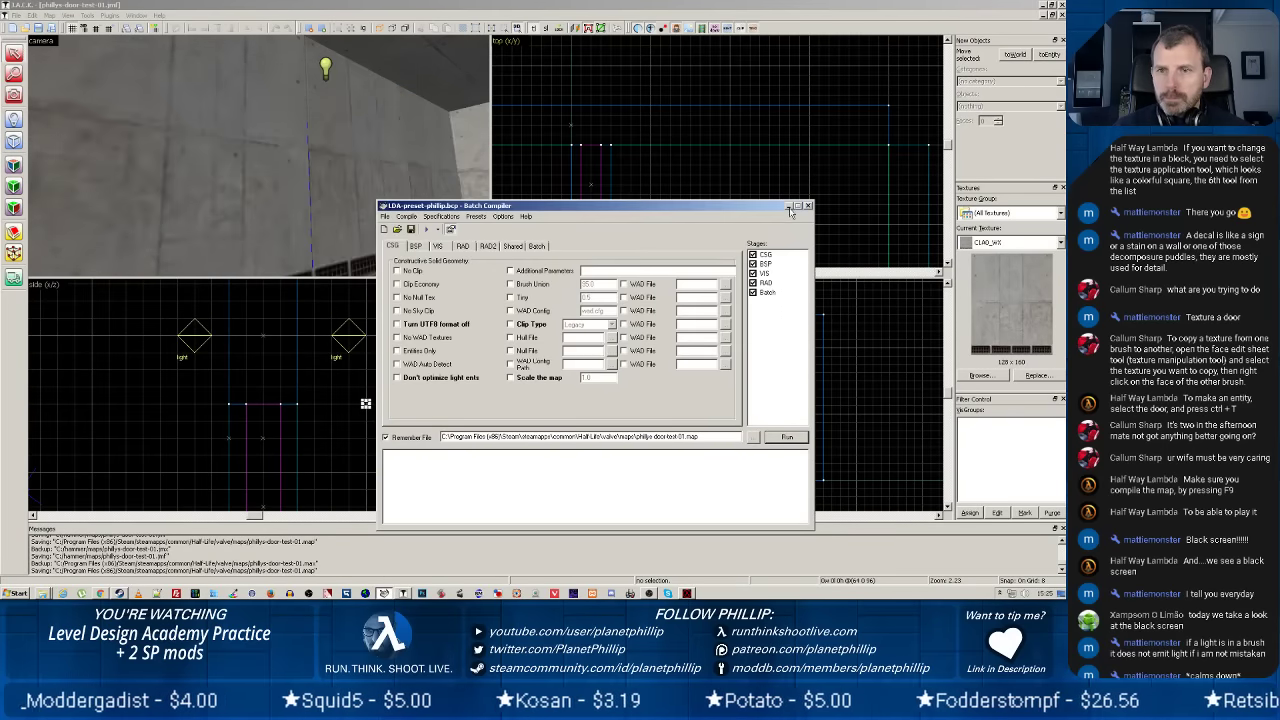
{"action": "left_click", "coordinate": [808, 205]}
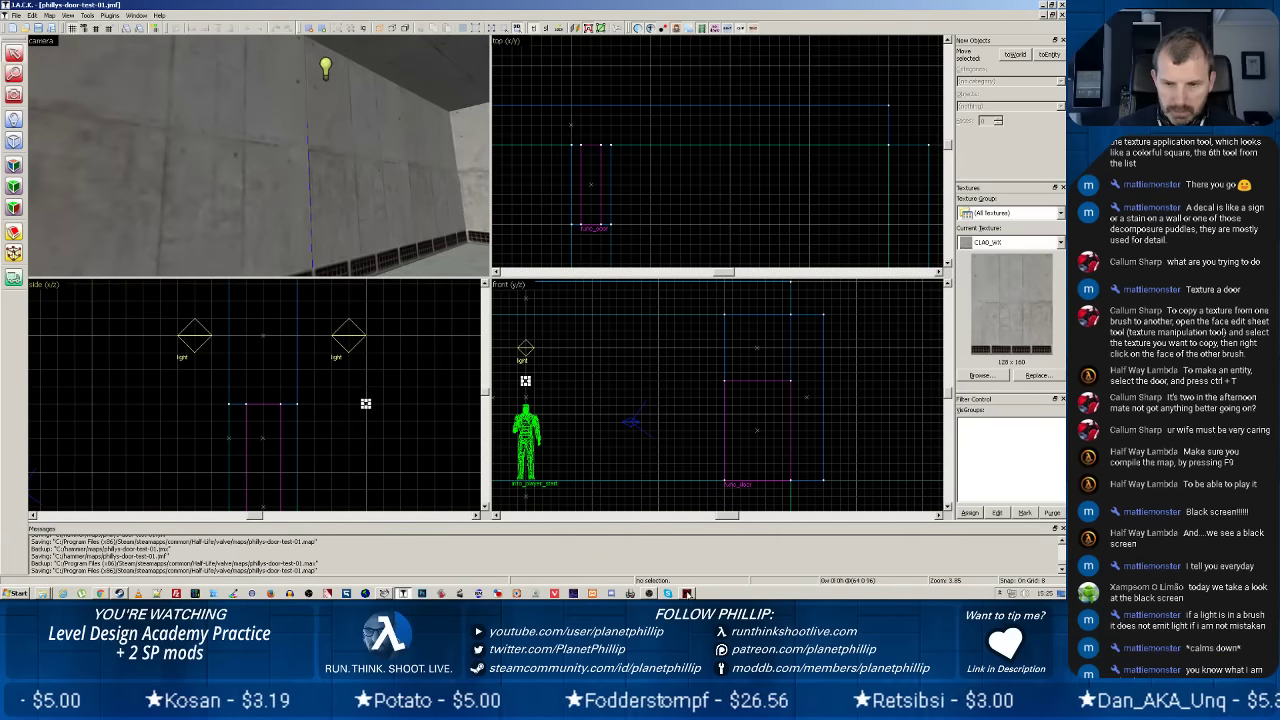
Switch to OBS, make the Game Capture 2 source visible and check its capture mode, and return to Half-Life.
{"action": "left_click", "coordinate": [652, 593]}
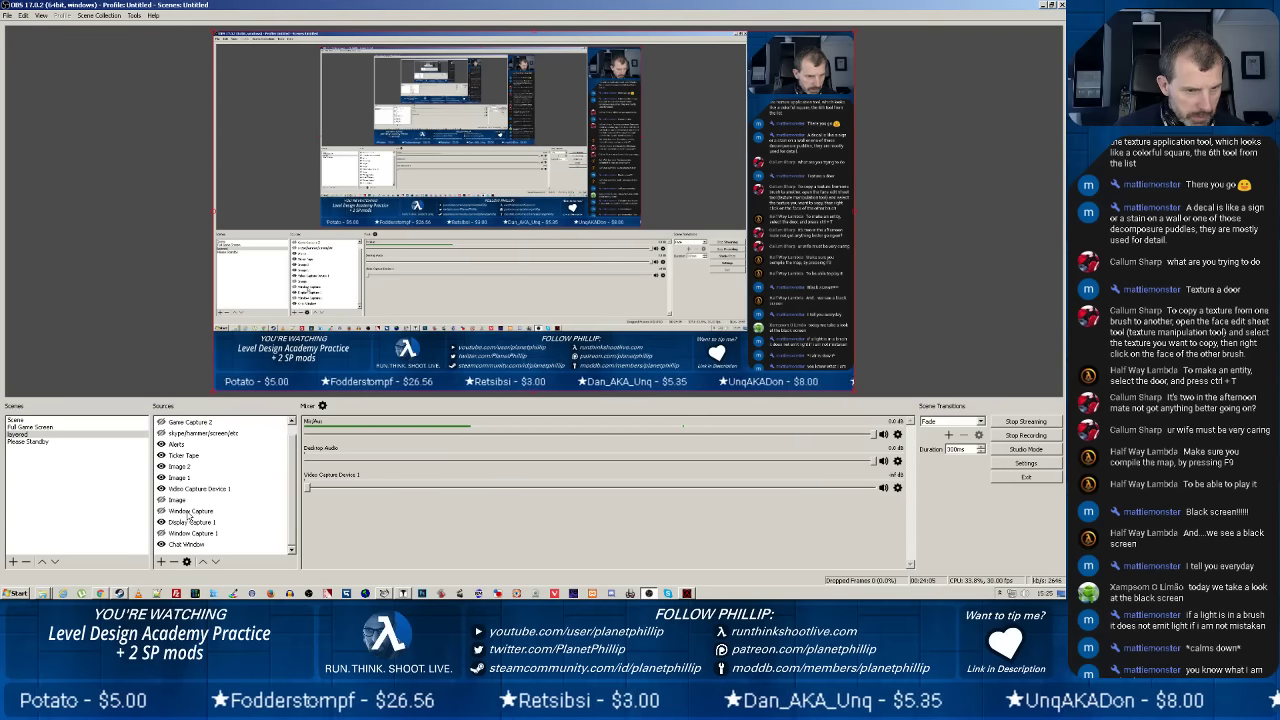
{"action": "scroll", "coordinate": [196, 481], "scroll_direction": "up", "scroll_amount": 1}
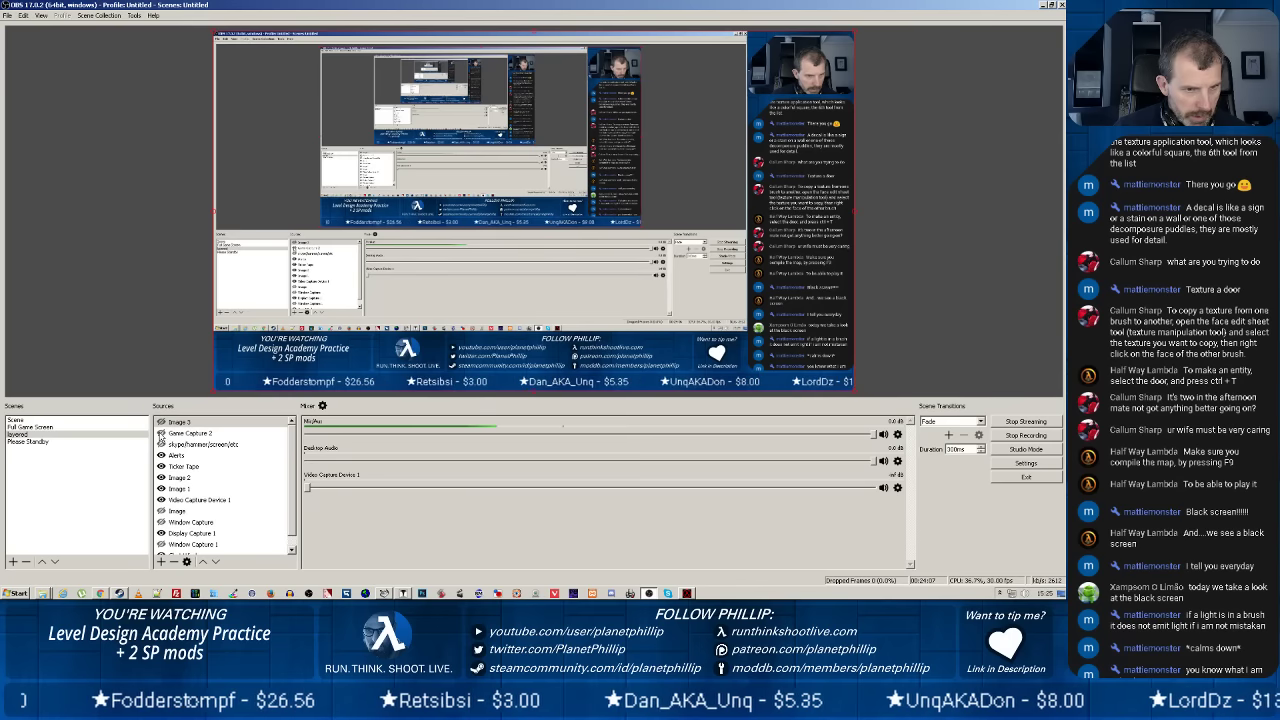
{"action": "double_click", "coordinate": [185, 433]}
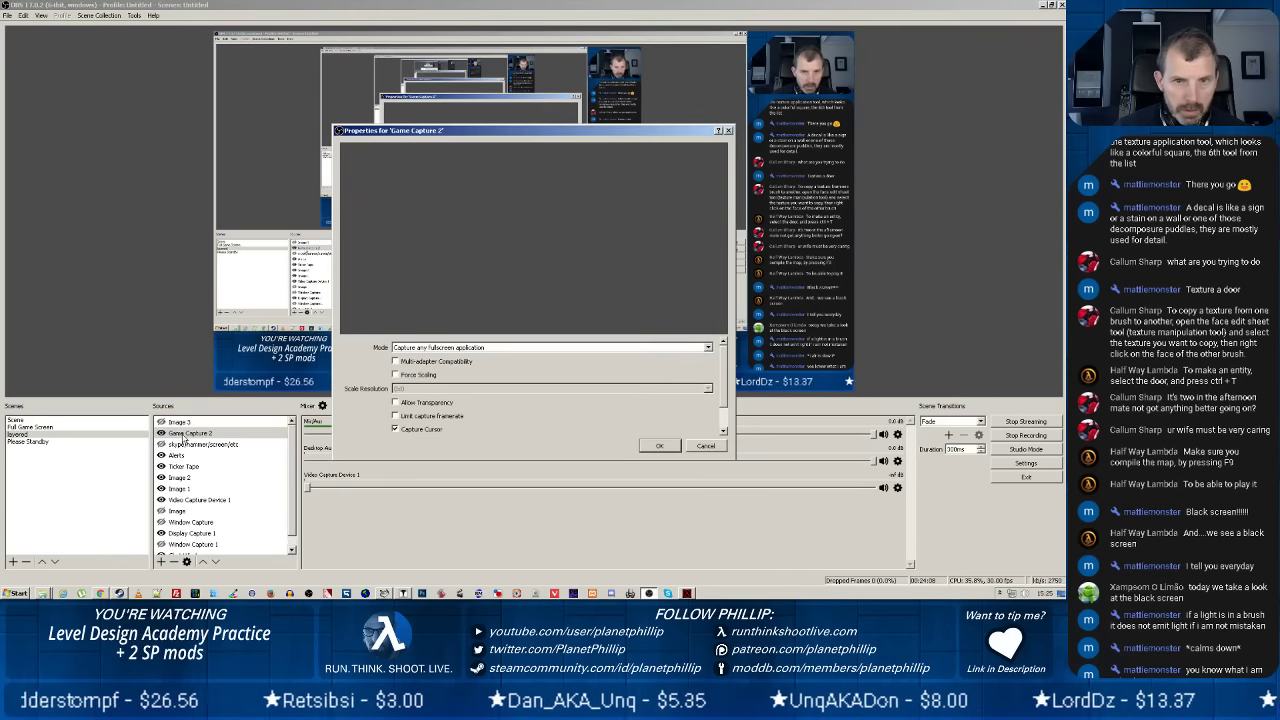
{"action": "left_click", "coordinate": [477, 349]}
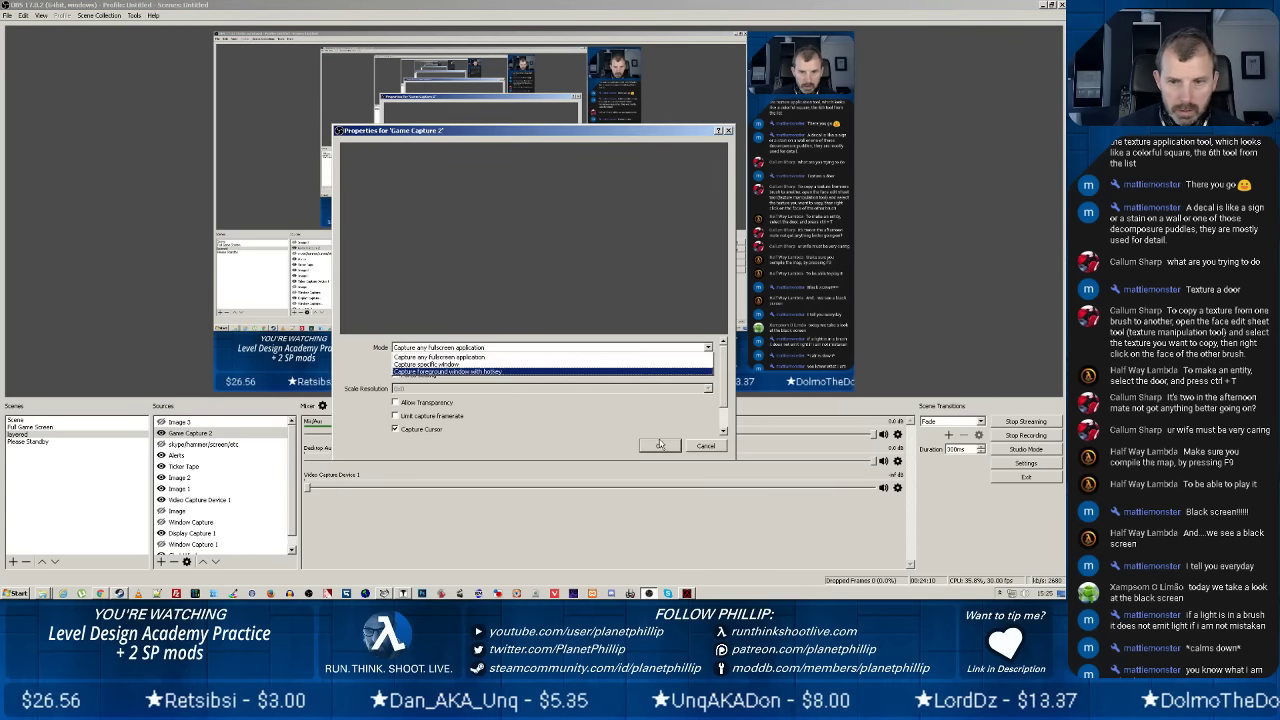
{"action": "left_click", "coordinate": [661, 446]}
{"action": "left_click", "coordinate": [686, 593]}
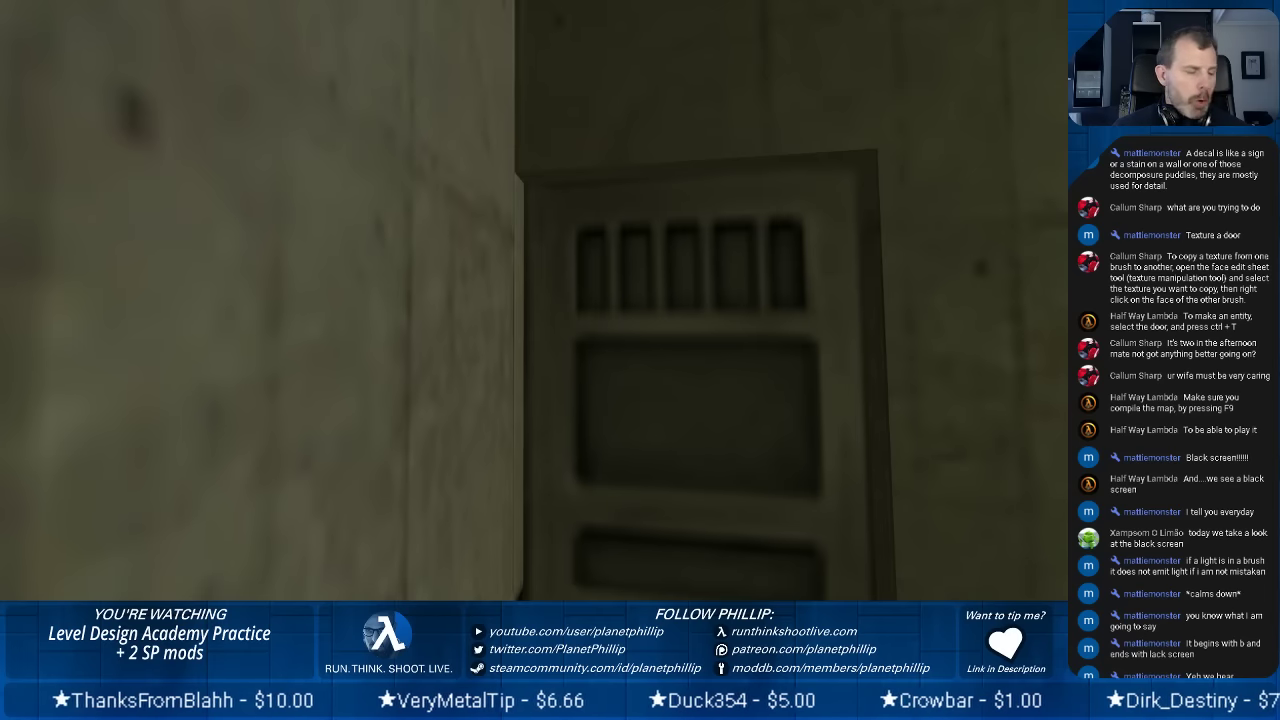
Walk back and forth in front of the door in the game to examine the door and the lighting.
{"action": "key", "text": "s"}
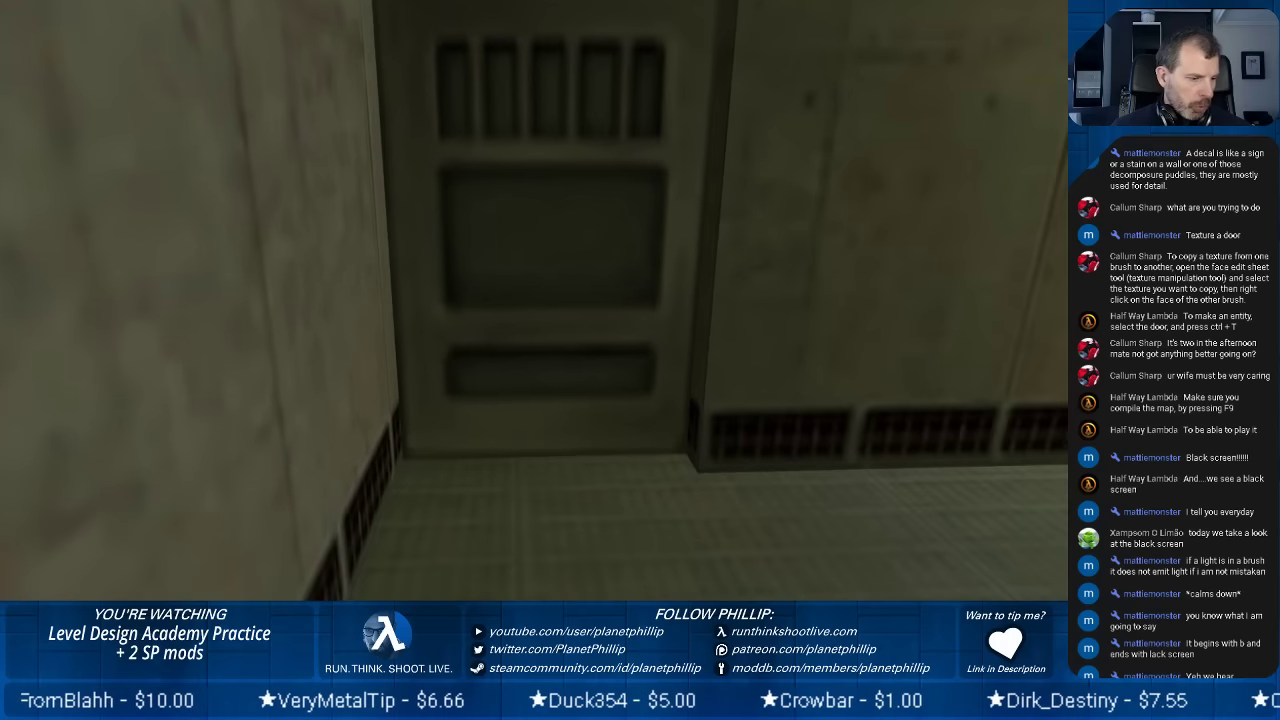
{"action": "key", "text": "d"}
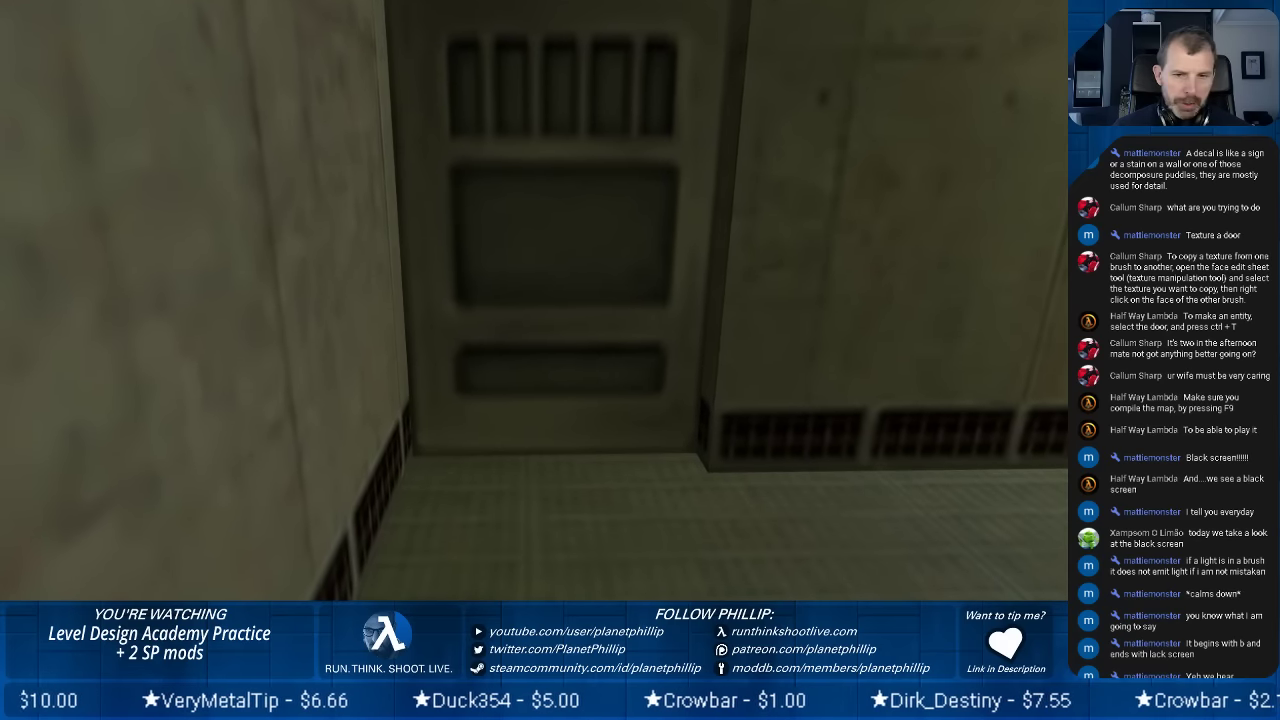
{"action": "key", "text": "a"}
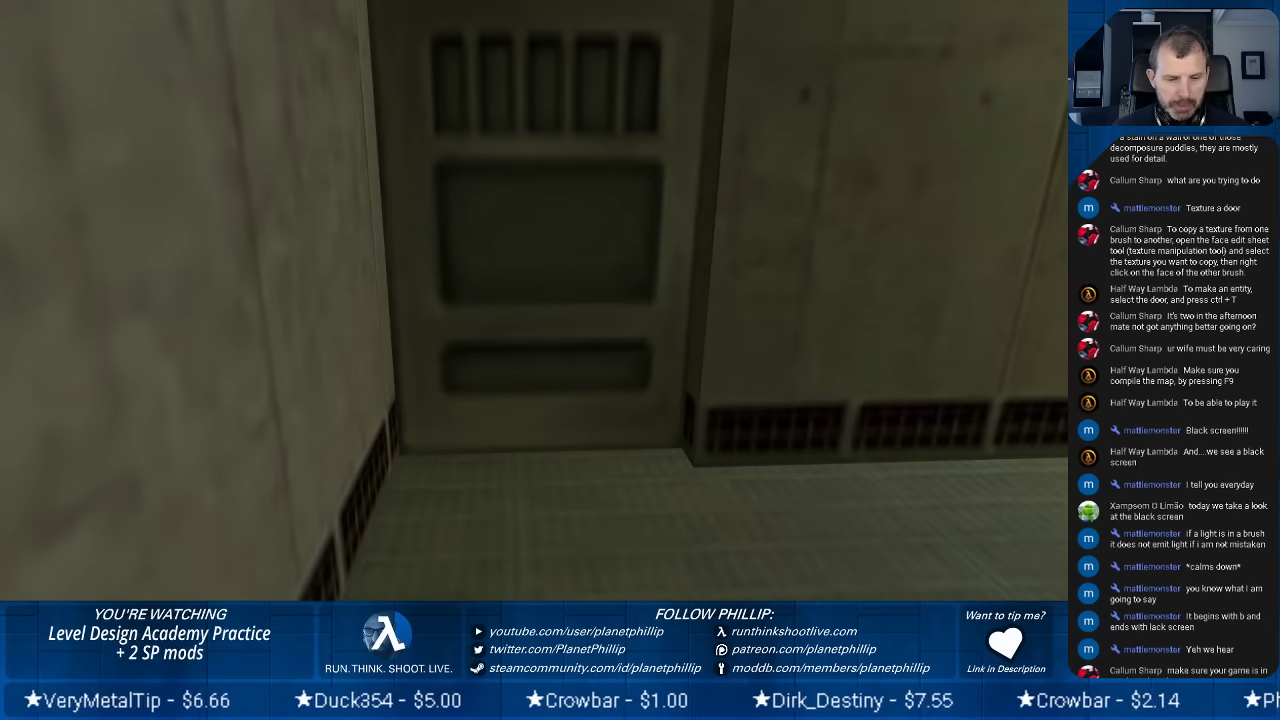
{"action": "key", "text": "w"}
{"action": "key", "text": "s"}
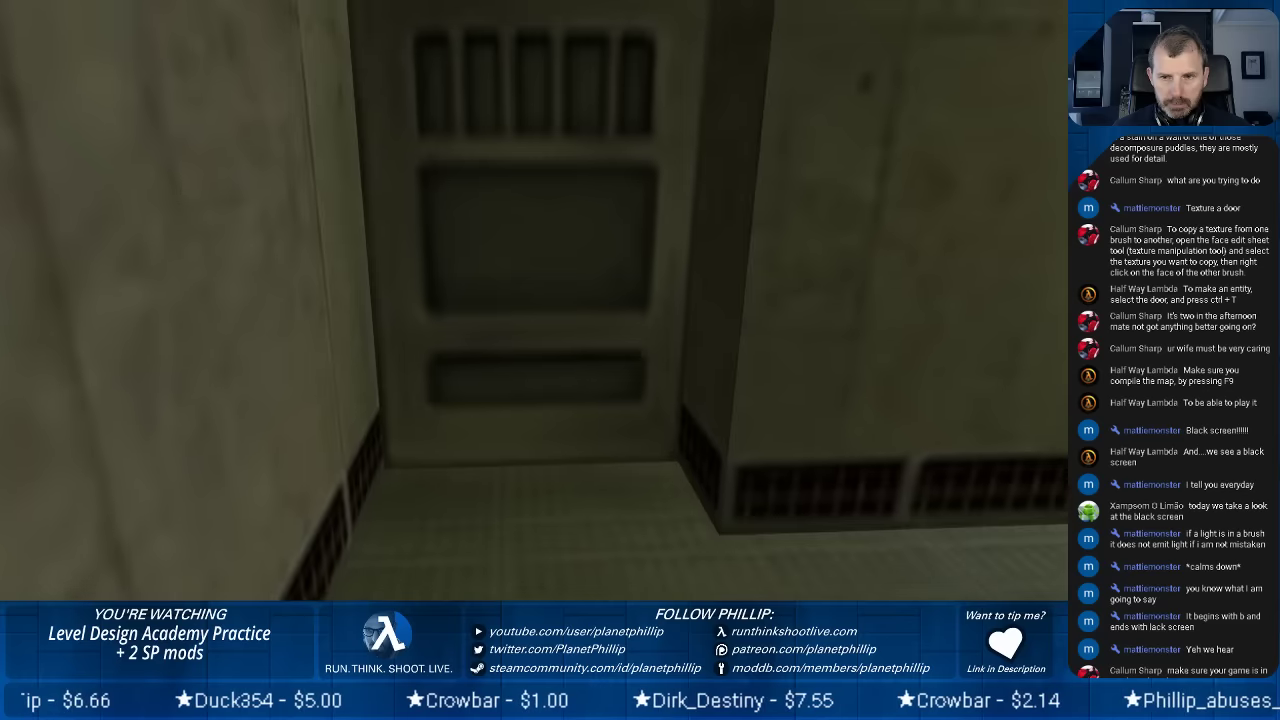
{"action": "key", "text": "s"}
{"action": "key", "text": "w"}
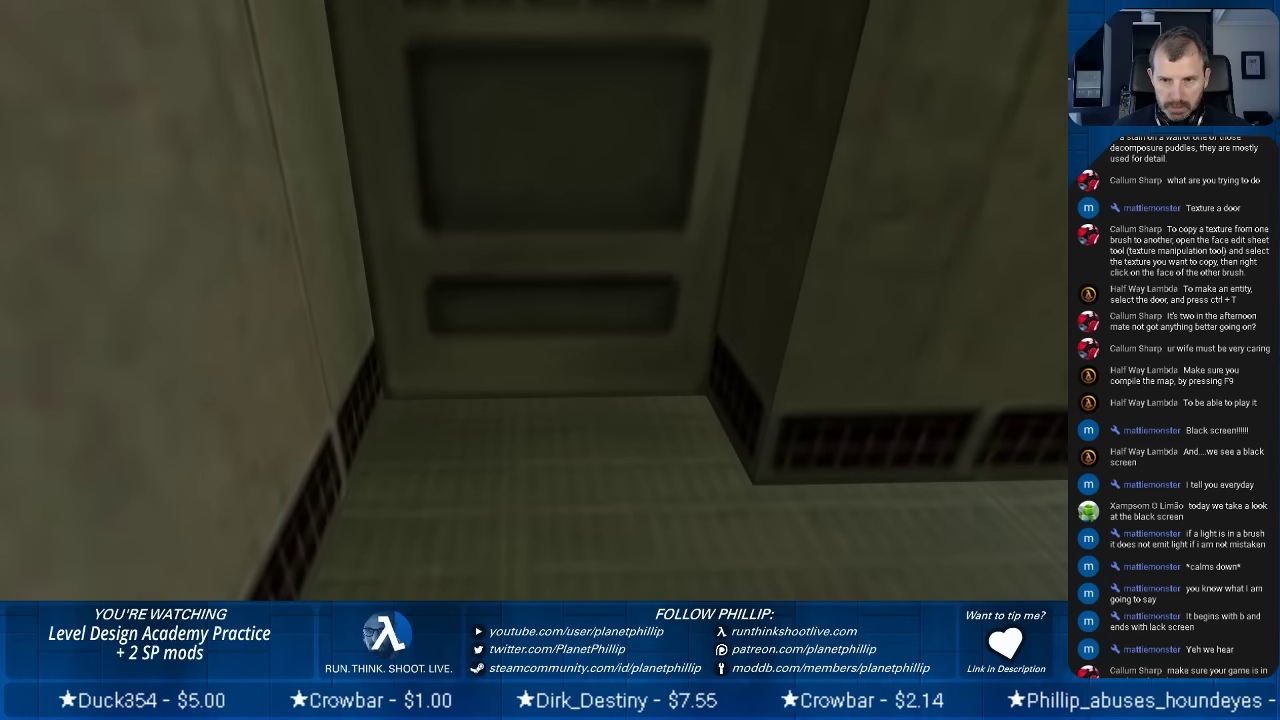
{"action": "key", "text": "w"}
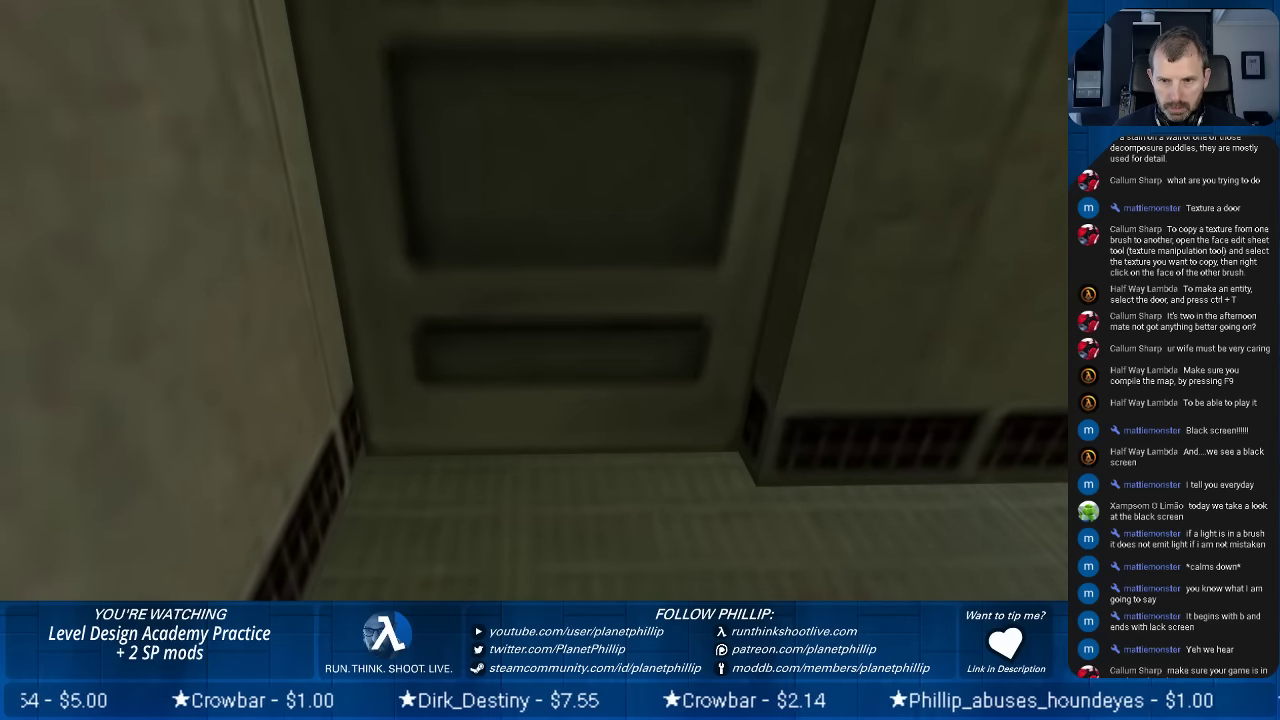
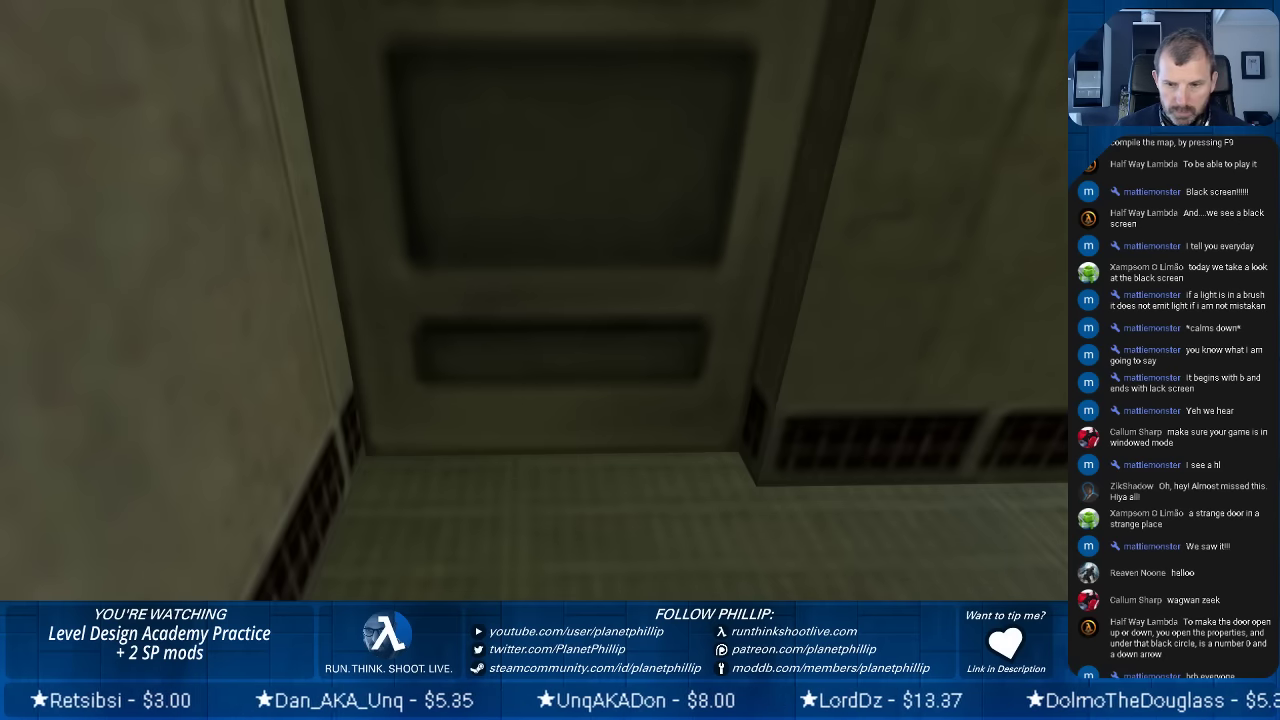
Reload the compiled level from the Half-Life console with the command map phillys-door-test-01.
{"action": "key", "text": "Escape"}
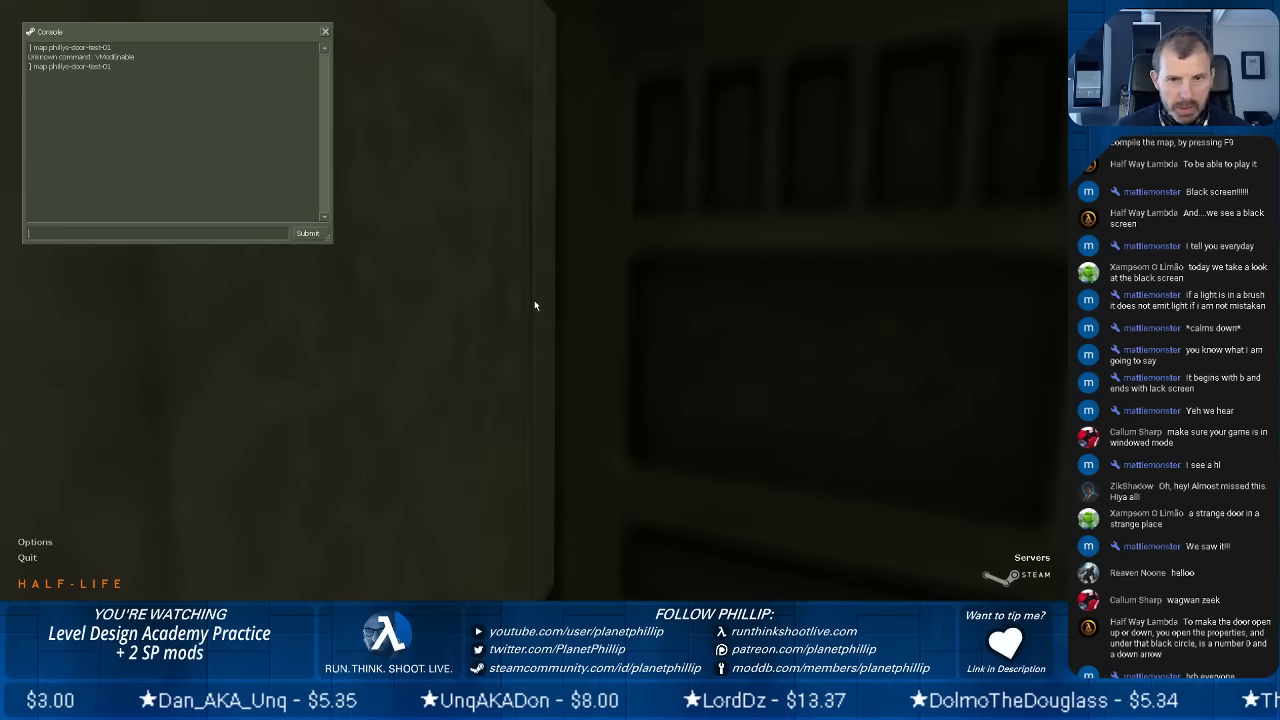
{"action": "type", "text": "map"}
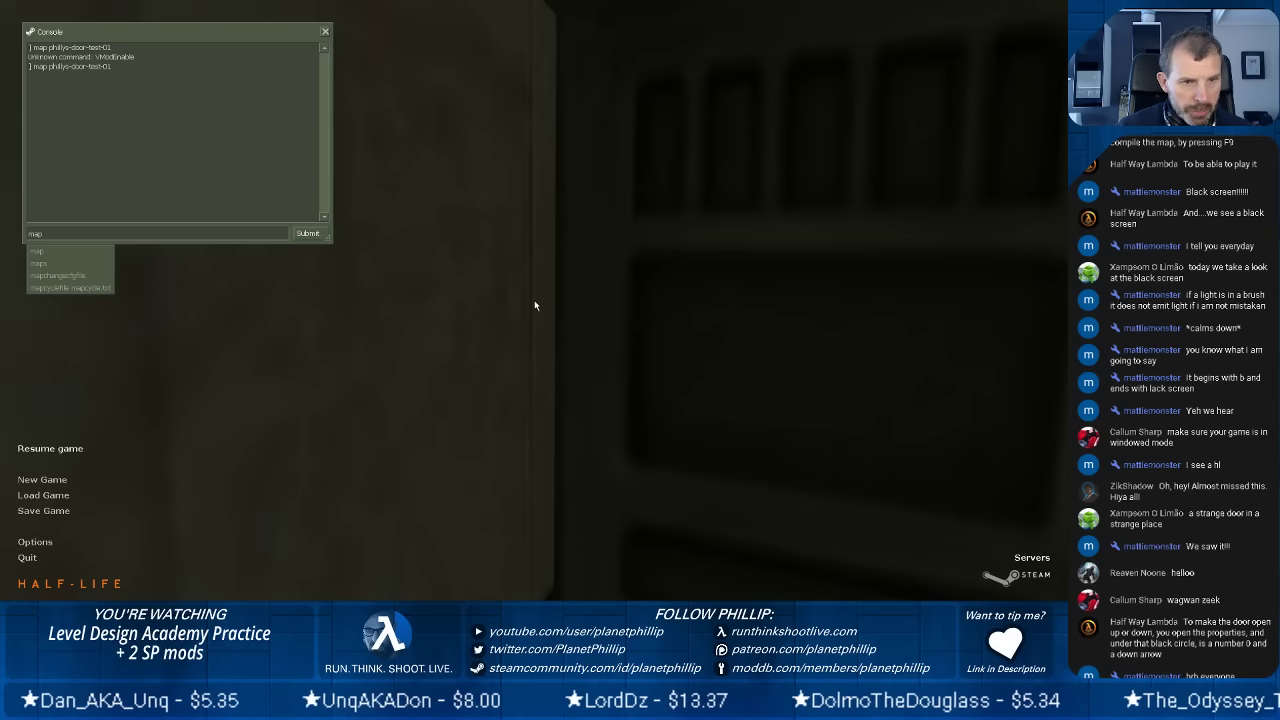
{"action": "type", "text": "s"}
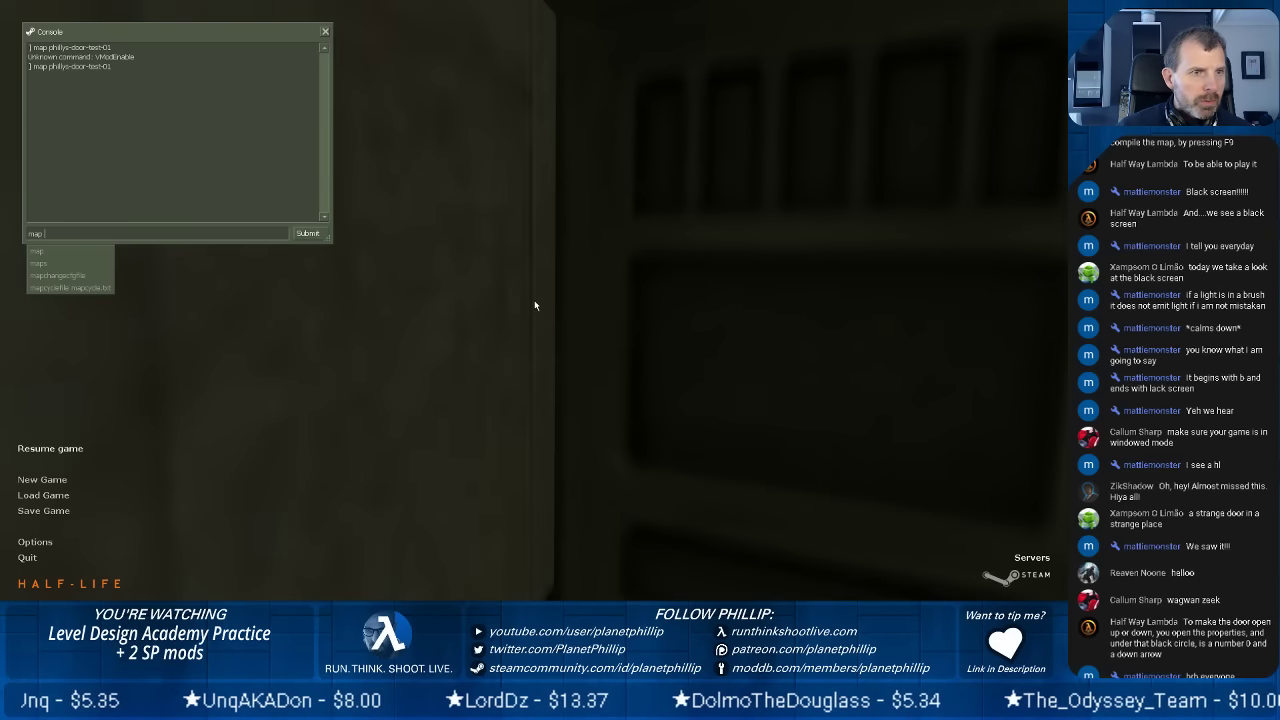
{"action": "key", "text": "Up"}
{"action": "key", "text": "Up"}
{"action": "key", "text": "Down"}
{"action": "key", "text": "Down"}
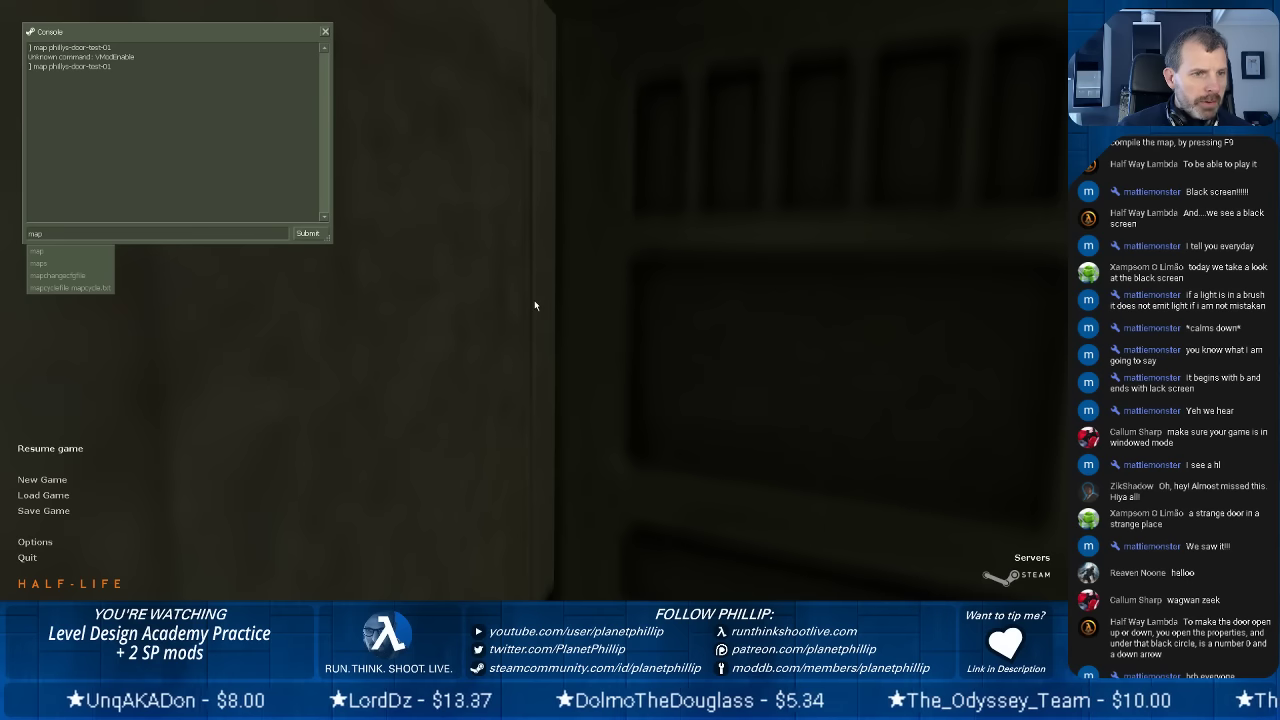
{"action": "type", "text": "ph"}
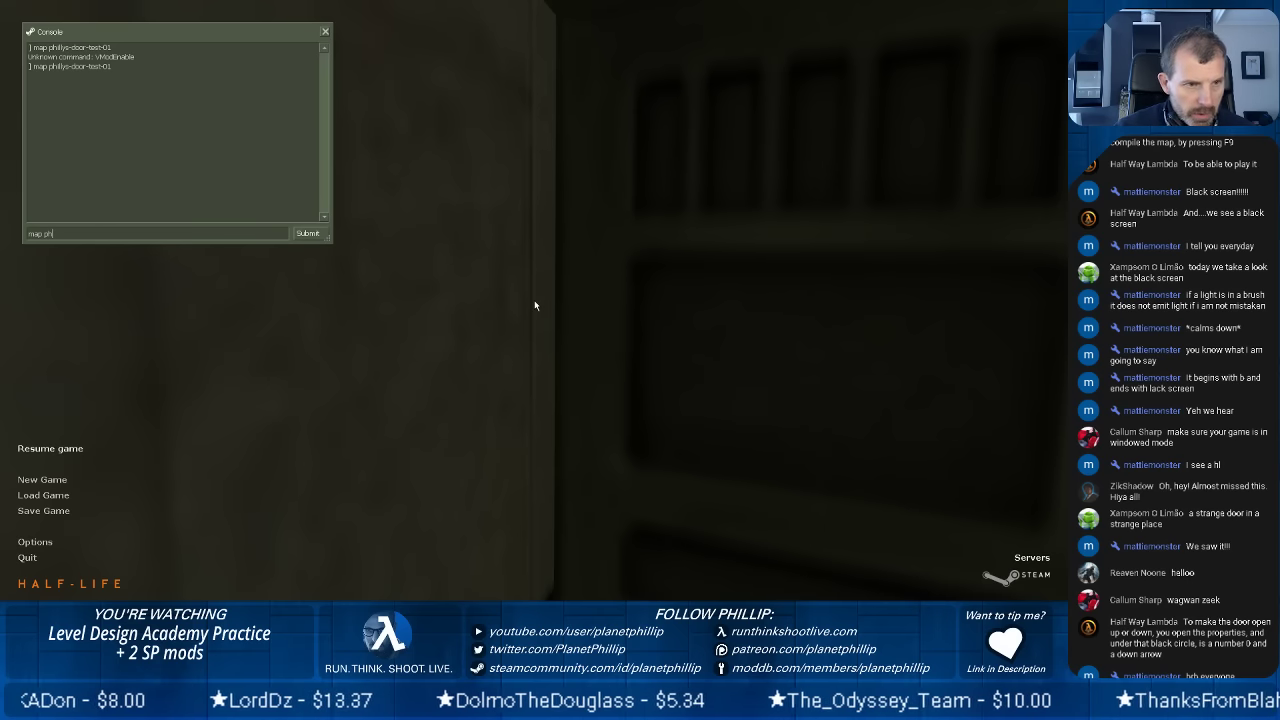
{"action": "type", "text": "illys-d"}
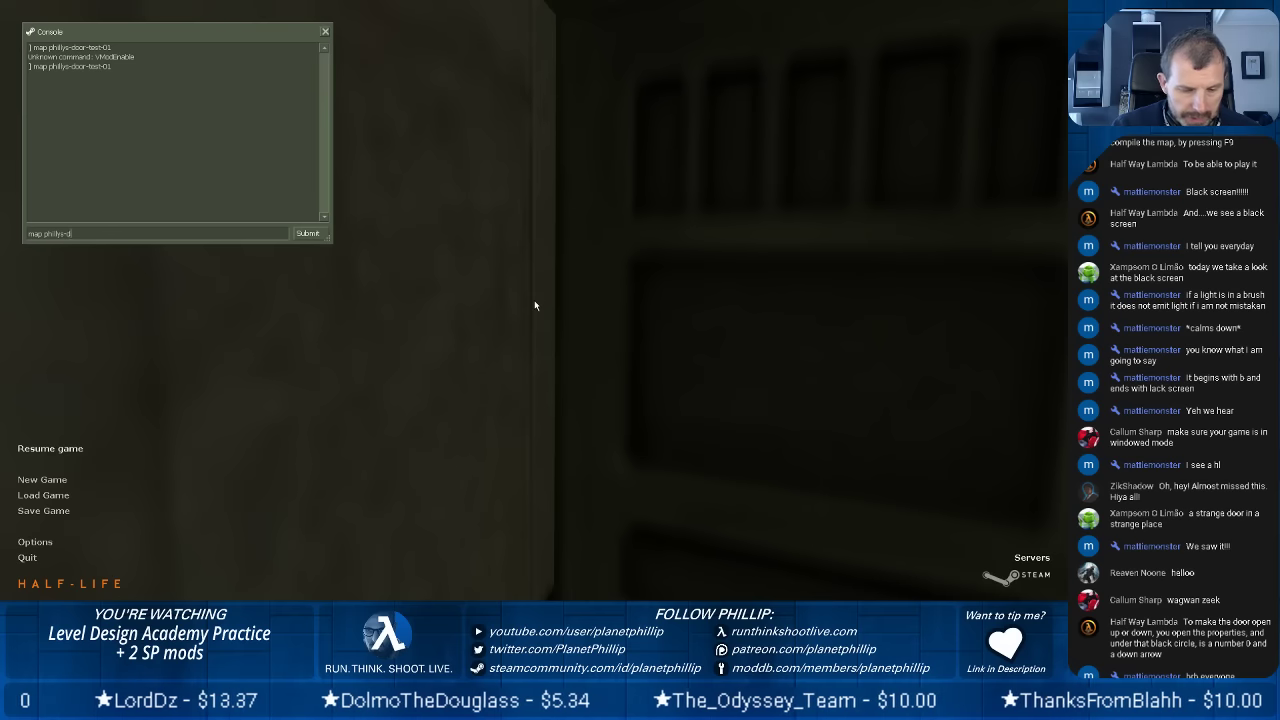
{"action": "type", "text": "oor-test-01"}
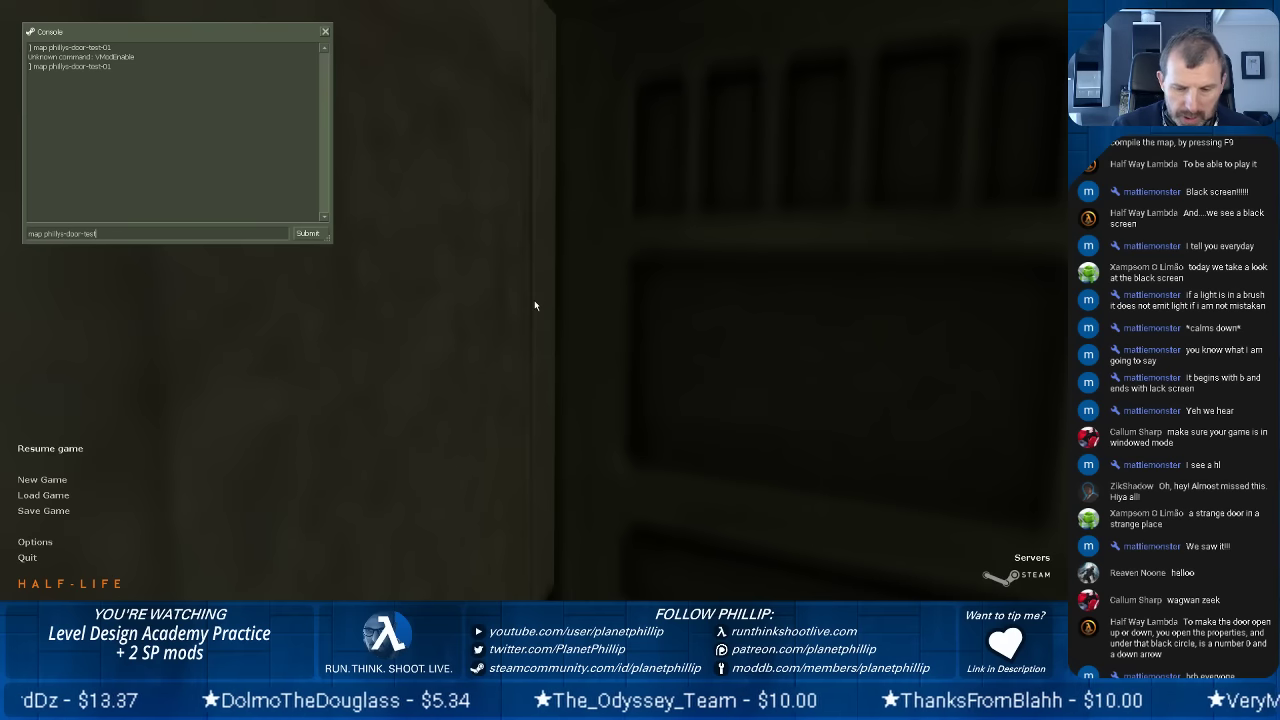
{"action": "key", "text": "Return"}
Walk up to the door and back away from it in the reloaded map to test how it opens.
{"action": "key", "text": "w"}
{"action": "key", "text": "w"}
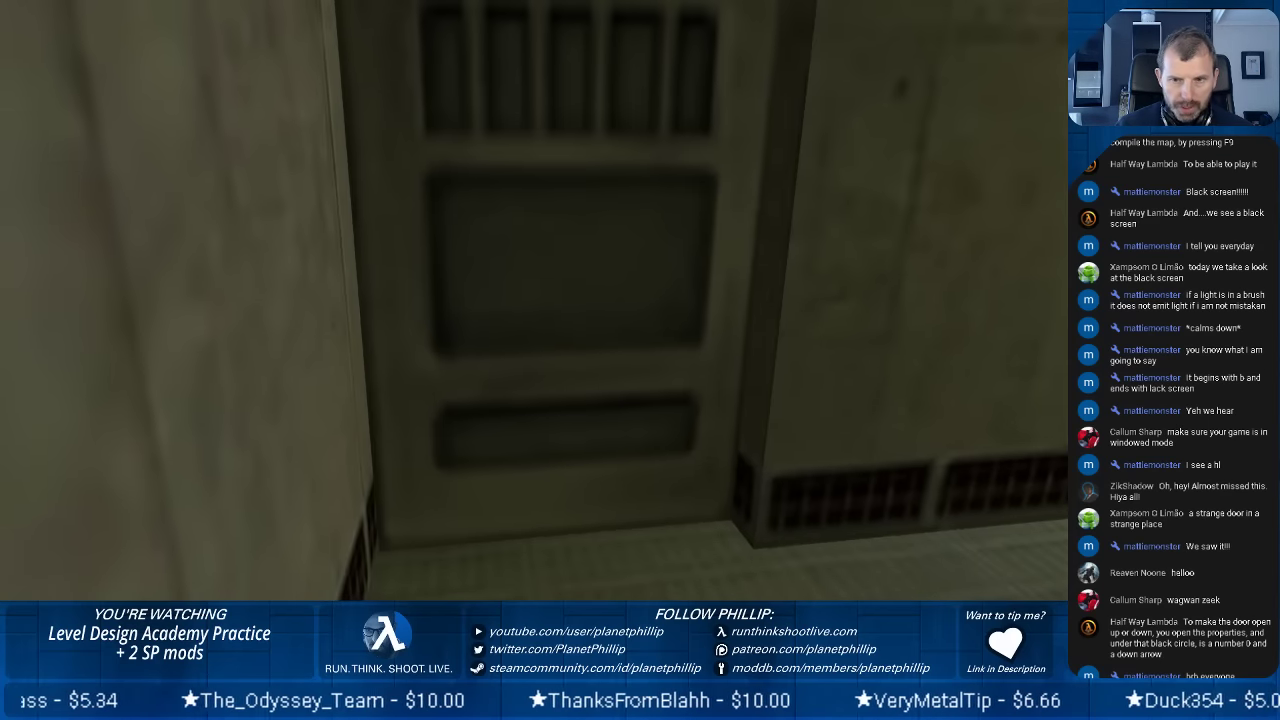
{"action": "key", "text": "w"}
{"action": "key", "text": "s"}
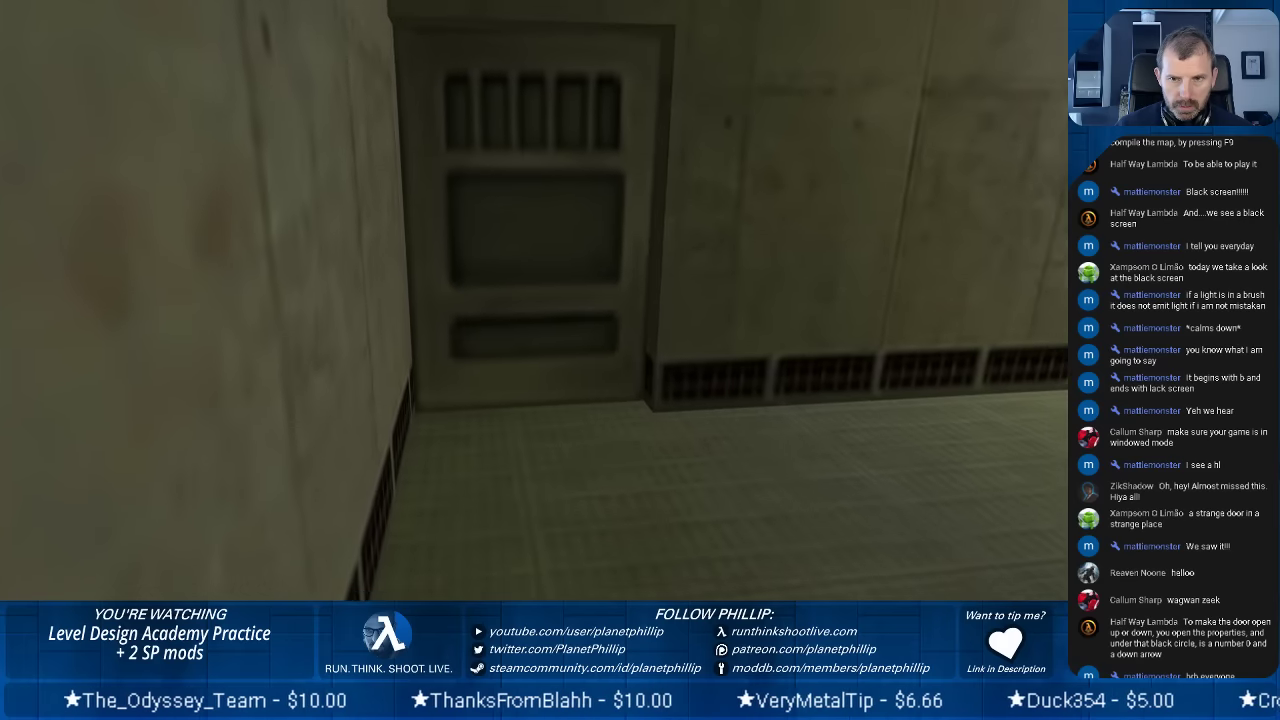
{"action": "key", "text": "w"}
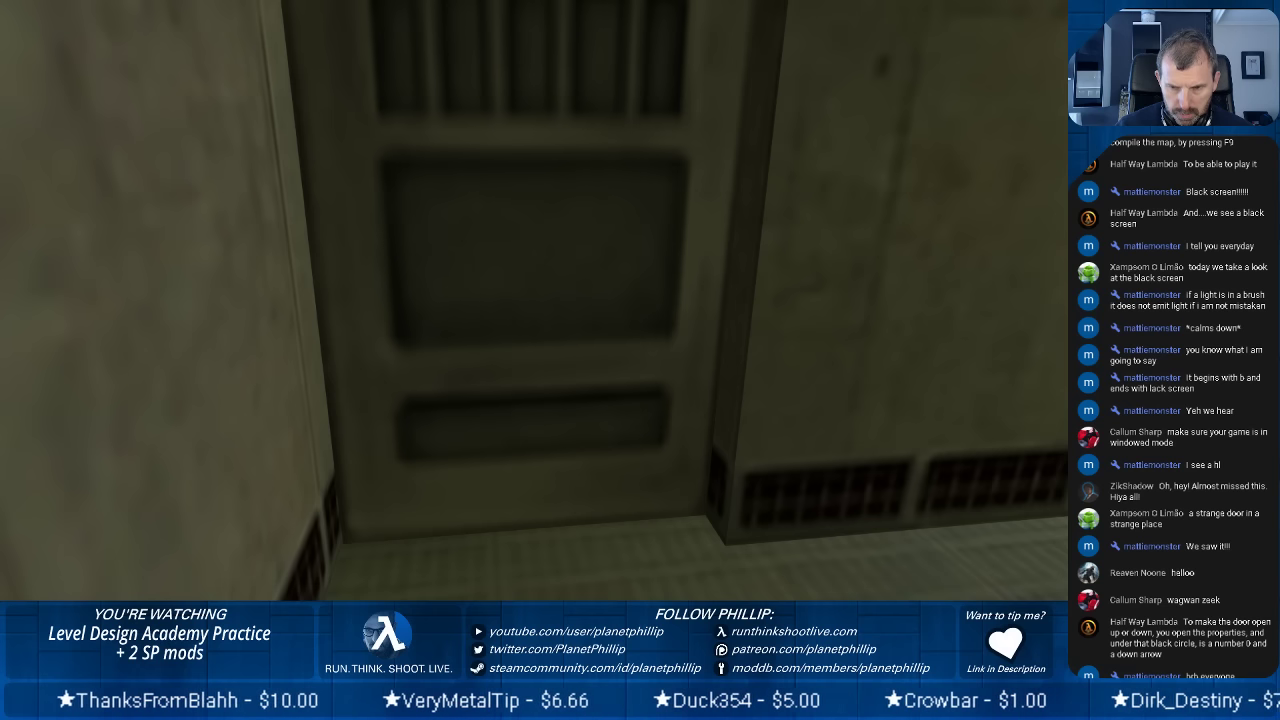
{"action": "key", "text": "w"}
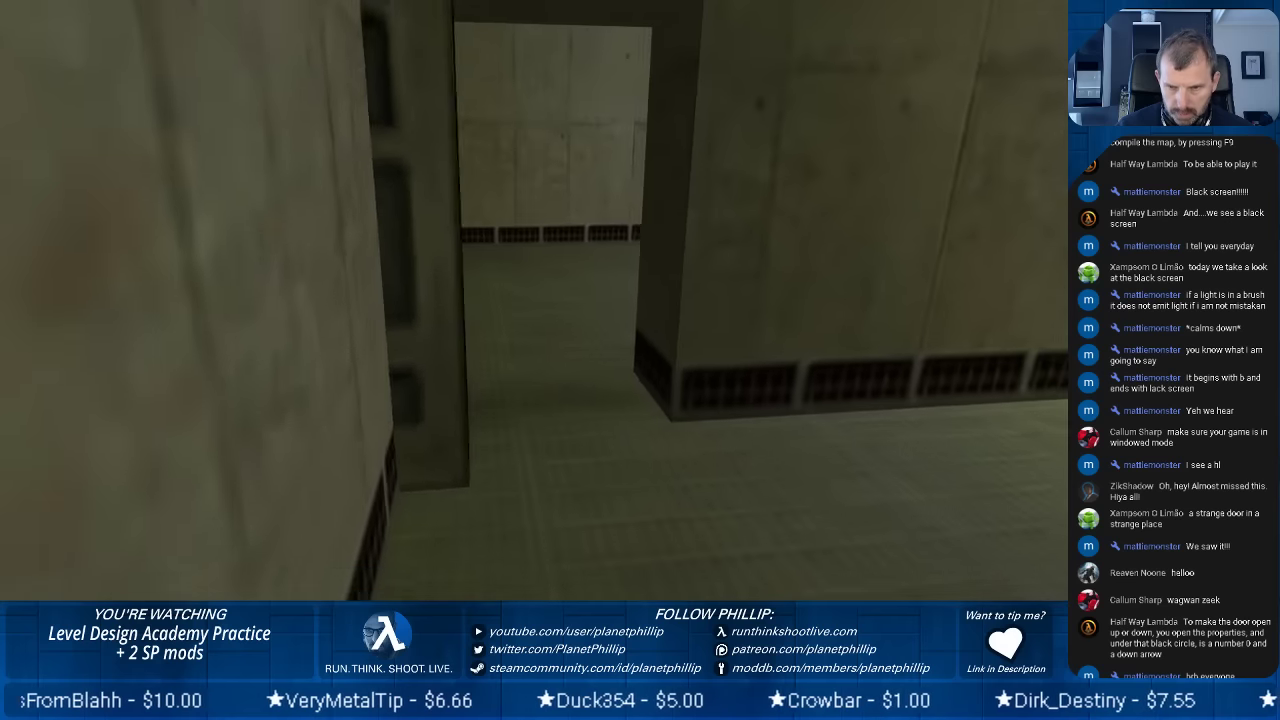
Walk through the doorway and repeatedly approach and back away from the door to examine how it opens.
{"action": "key", "text": "w"}
{"action": "key", "text": "d"}
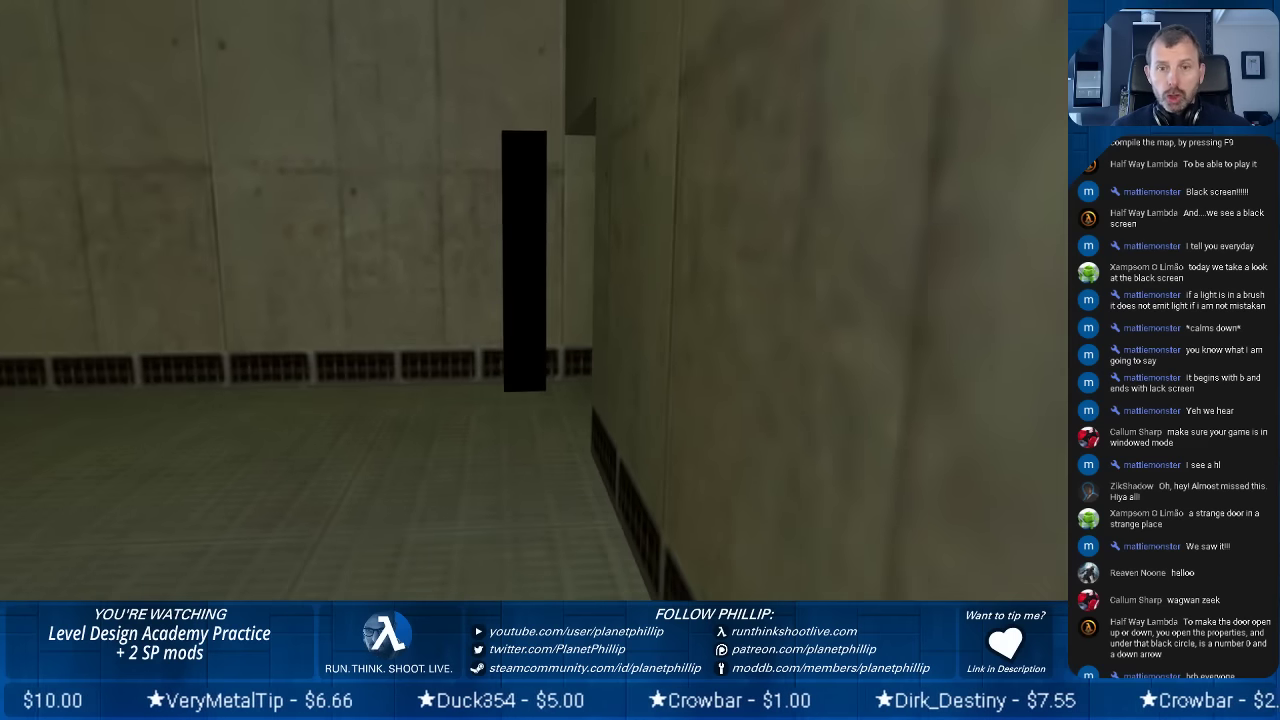
{"action": "key", "text": "w"}
{"action": "key", "text": "w"}
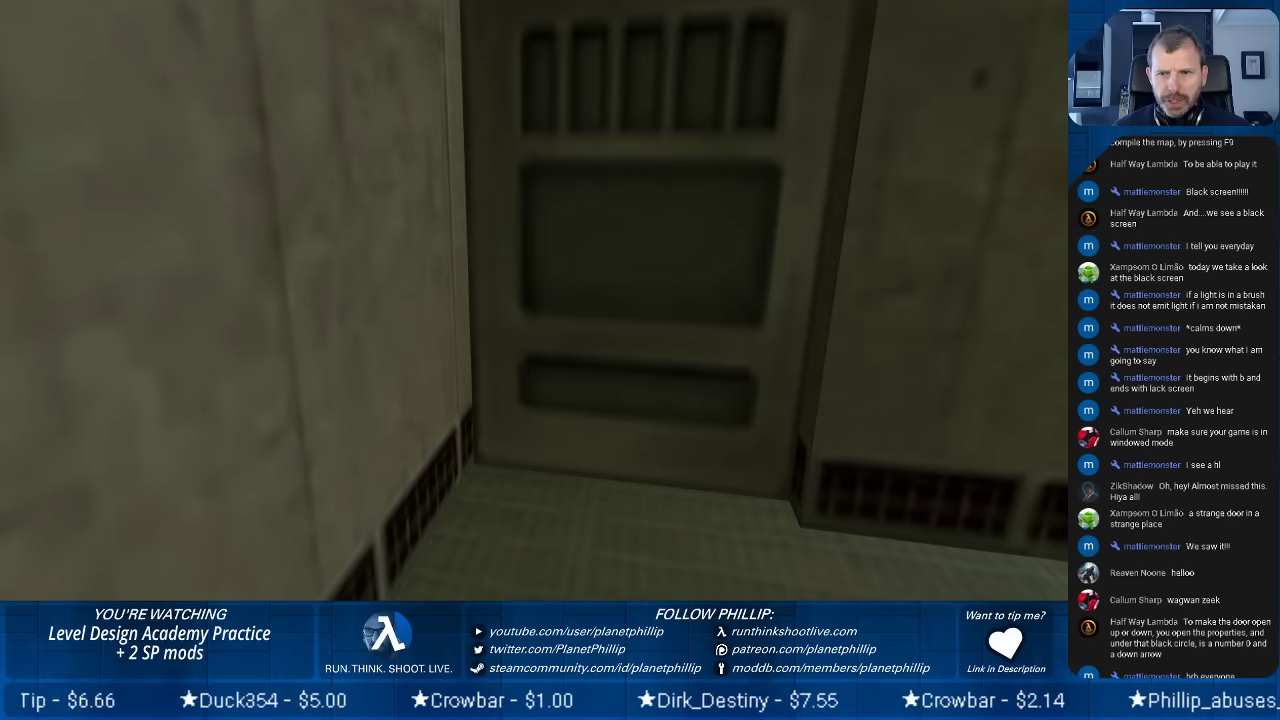
{"action": "key", "text": "w"}
{"action": "key", "text": "s"}
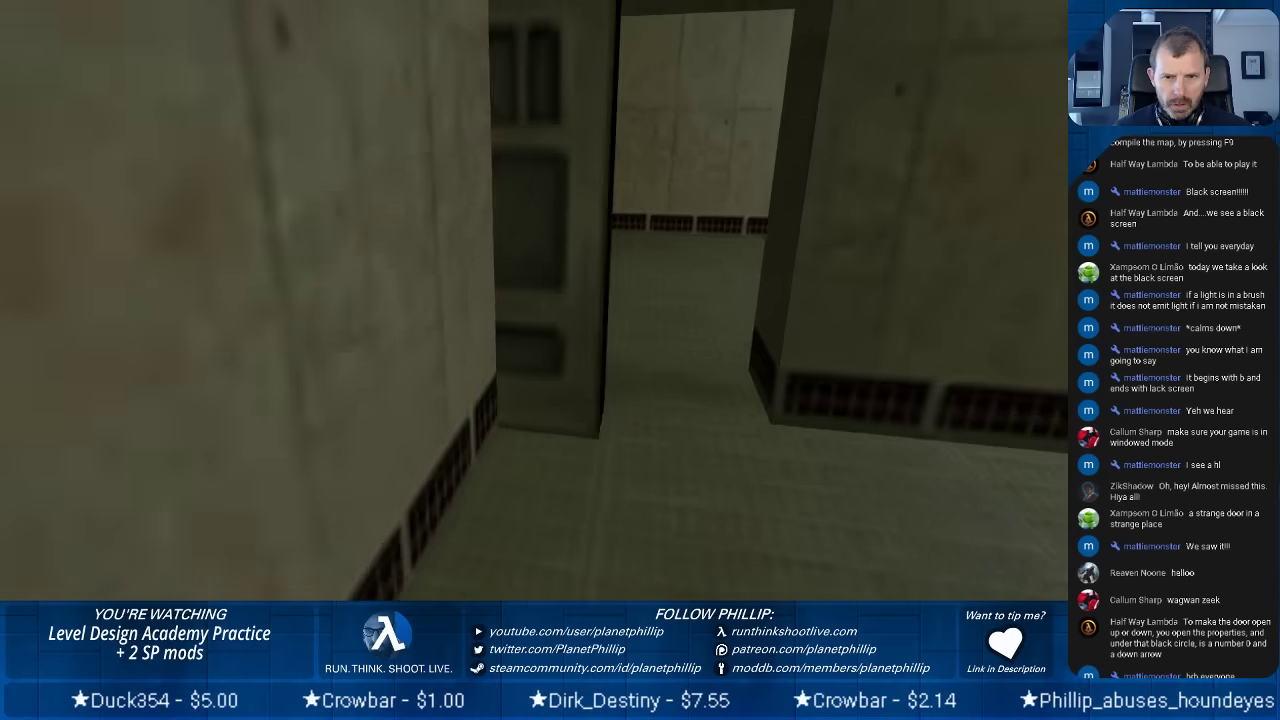
{"action": "key", "text": "s"}
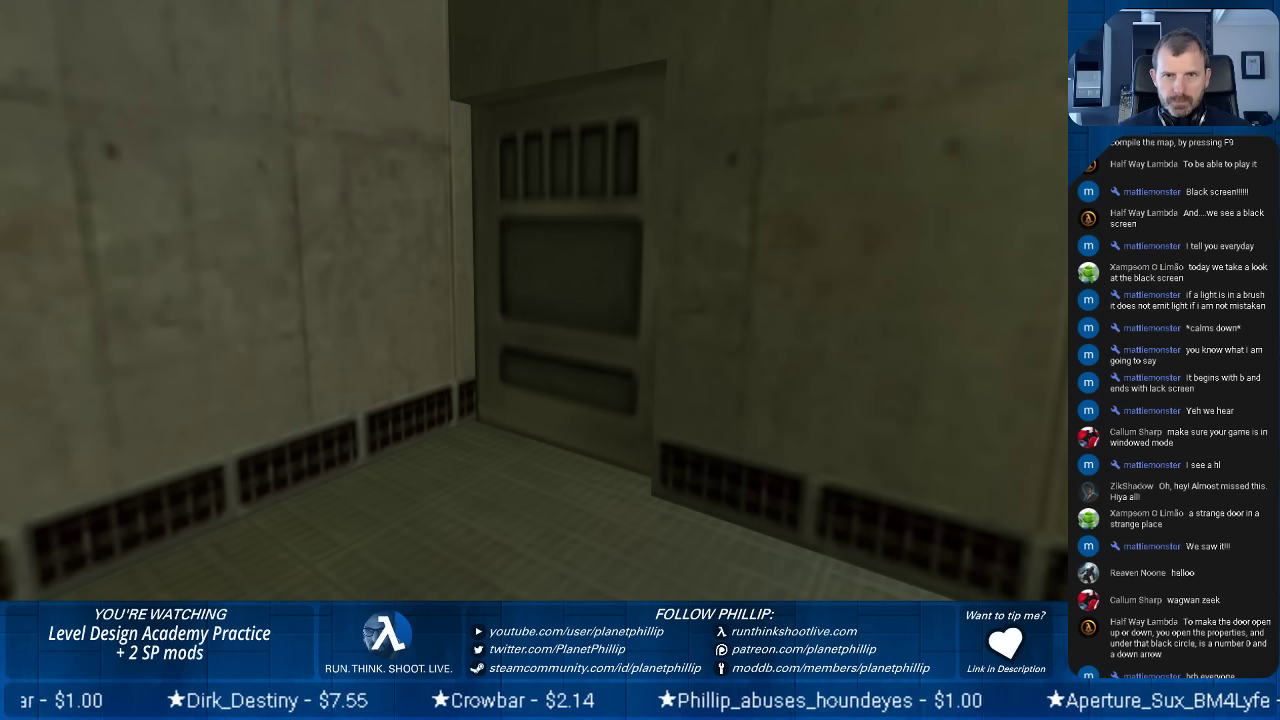
{"action": "key", "text": "w"}
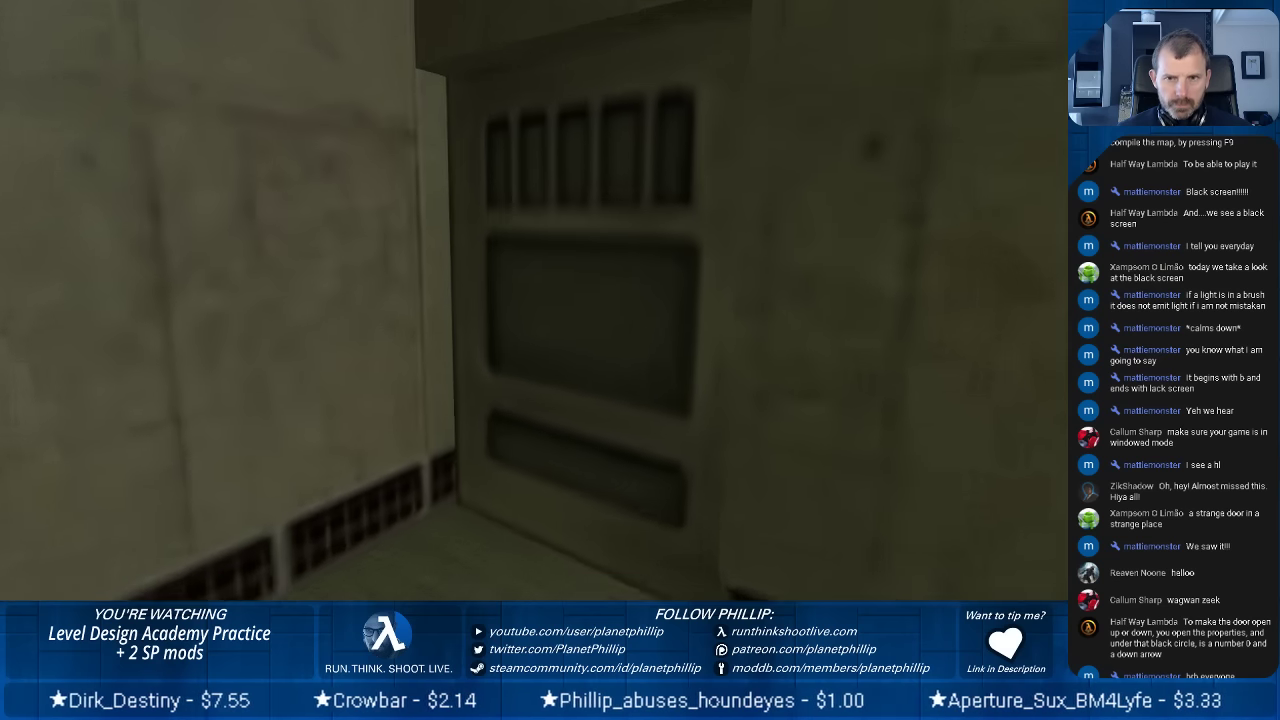
{"action": "key", "text": "s"}
{"action": "key", "text": "w"}
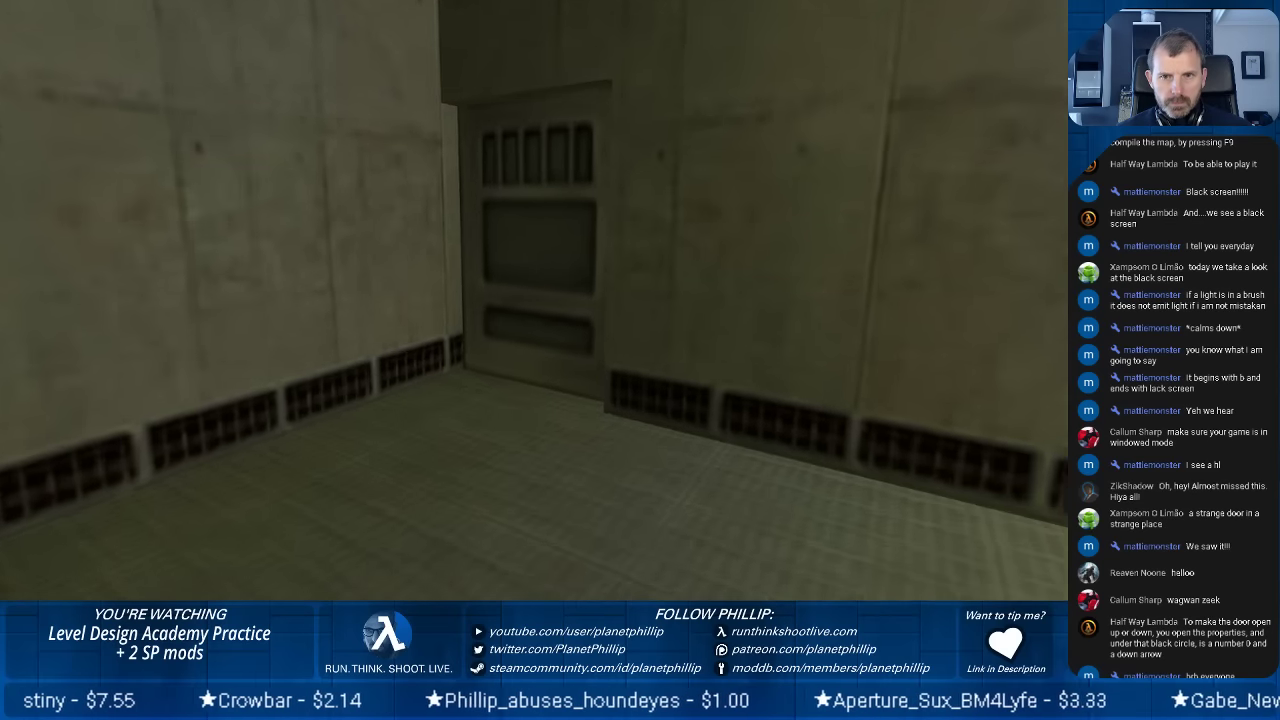
{"action": "key", "text": "s"}
{"action": "key", "text": "w"}
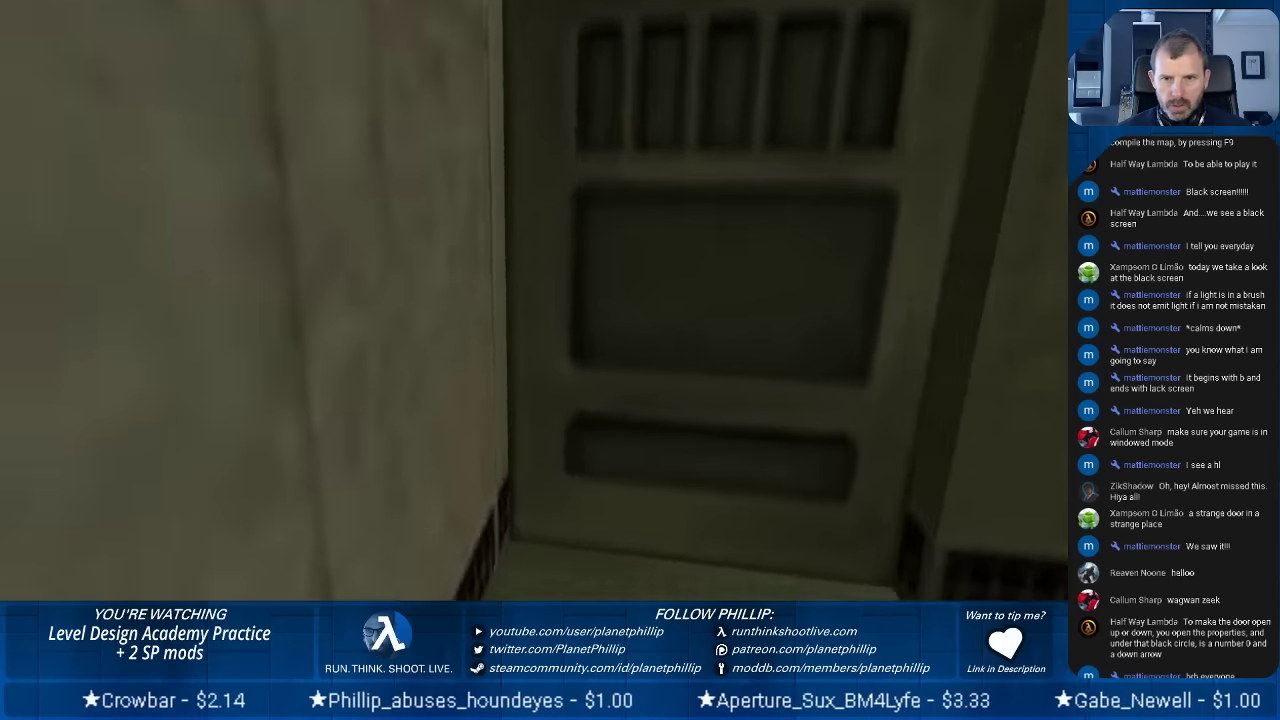
{"action": "key", "text": "w"}
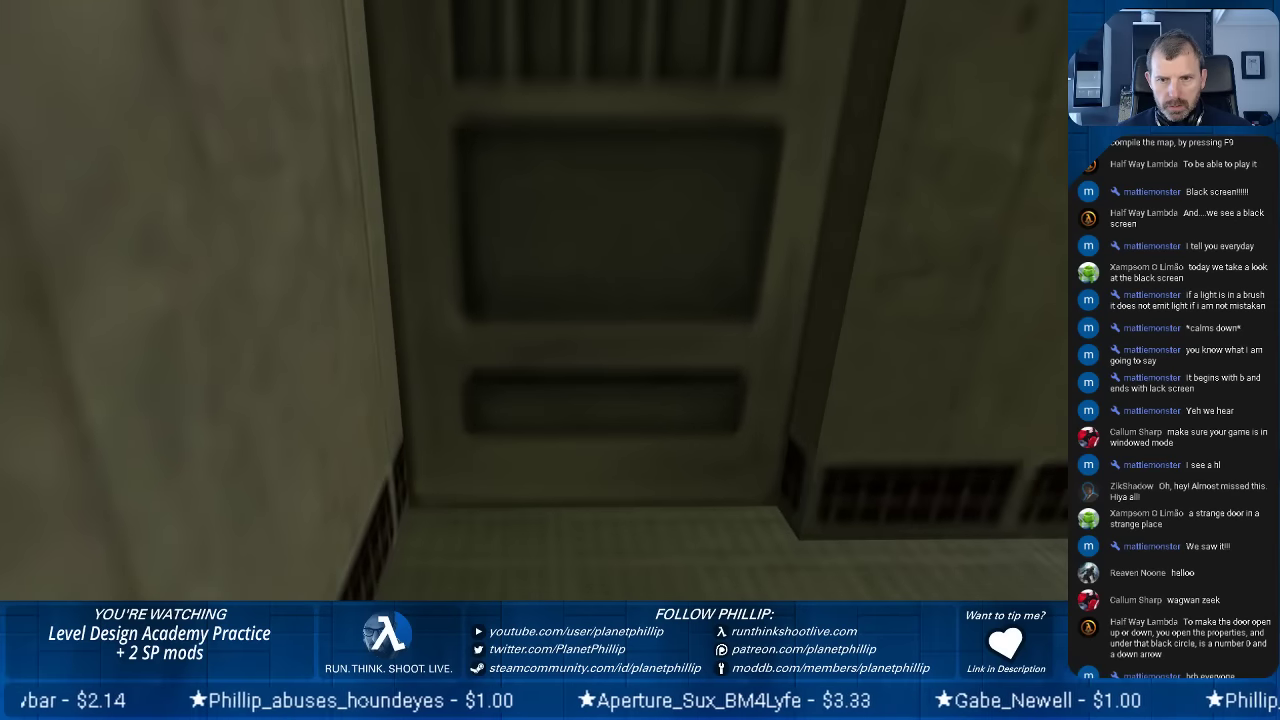
{"action": "key", "text": "s"}
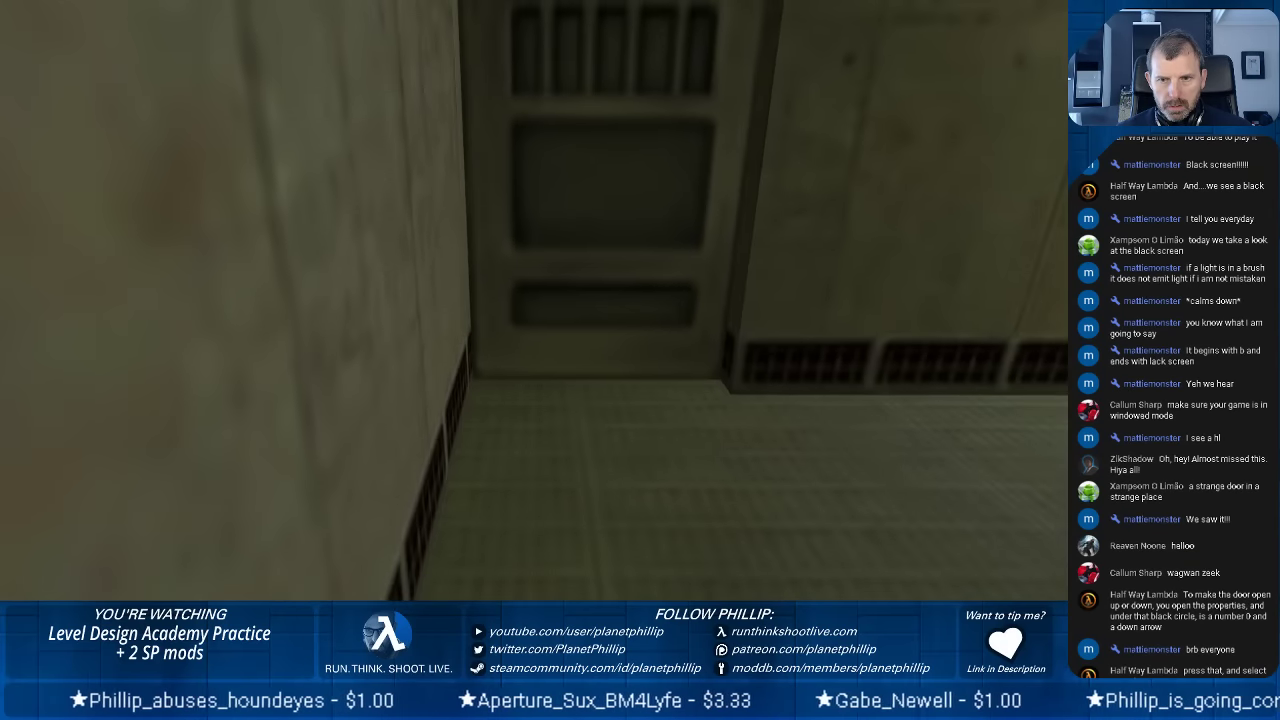
{"action": "key", "text": "w"}
{"action": "key", "text": "s"}
{"action": "key", "text": "w"}
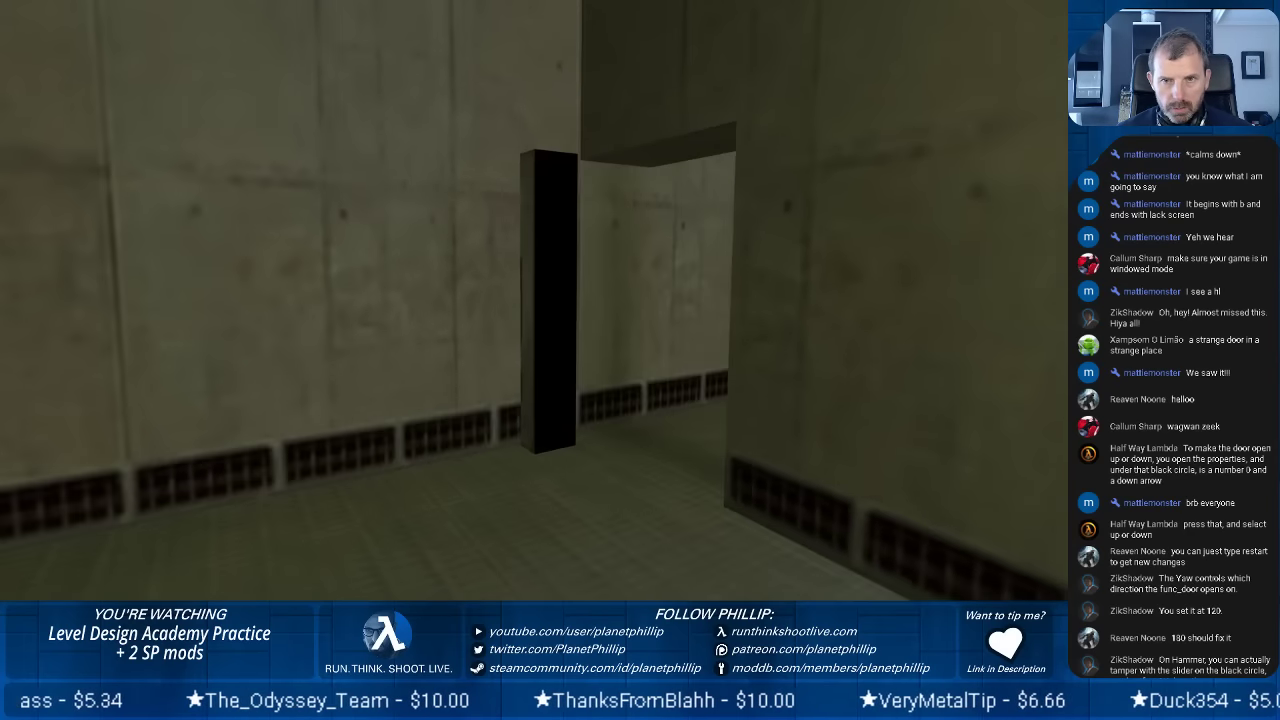
Restart the current level from the Half-Life console with the command restart.
{"action": "key", "text": "grave"}
{"action": "type", "text": "resta"}
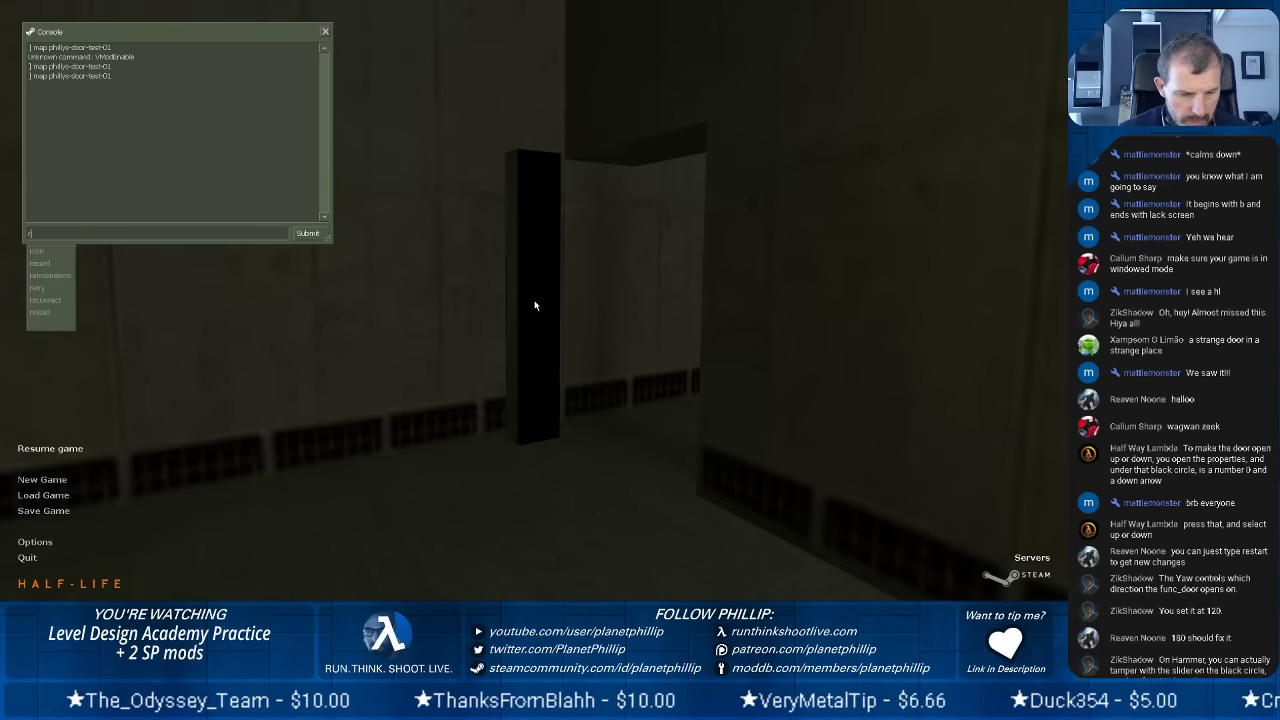
{"action": "type", "text": "rt"}
{"action": "key", "text": "Return"}
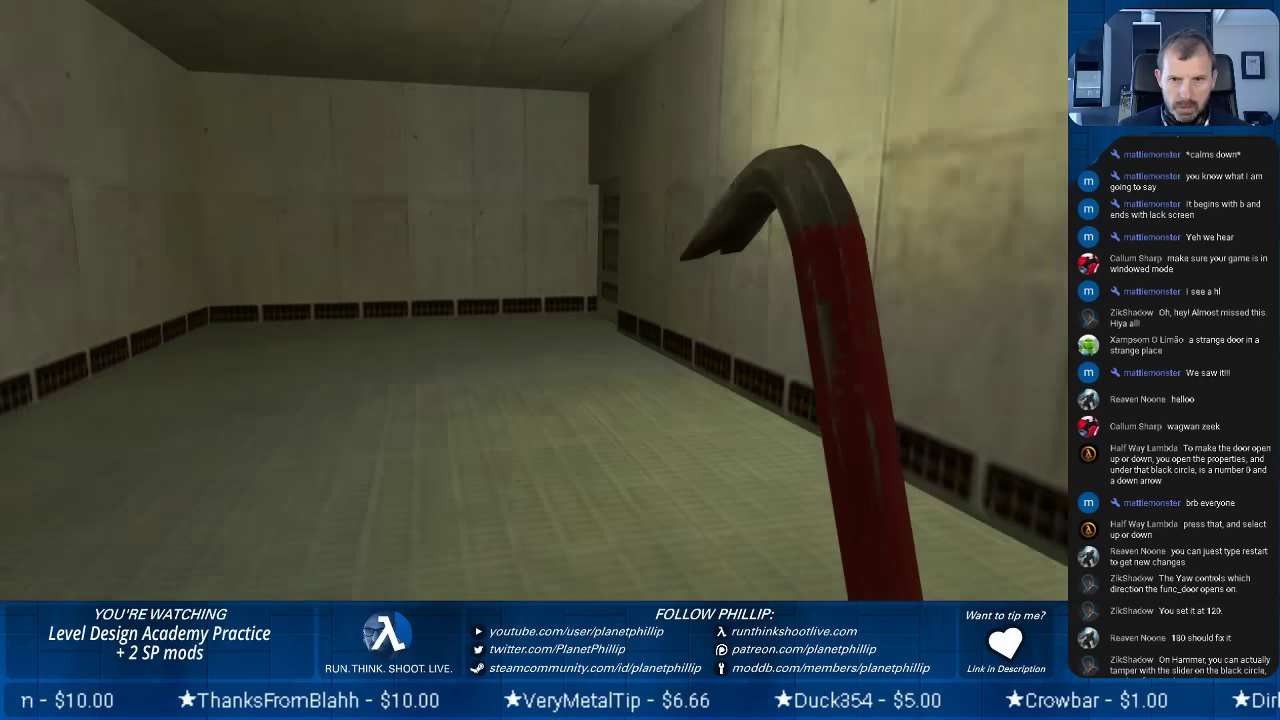
Walk up to the door in the restarted level and back away to check how it moves.
{"action": "key", "text": "w"}
{"action": "key", "text": "w"}
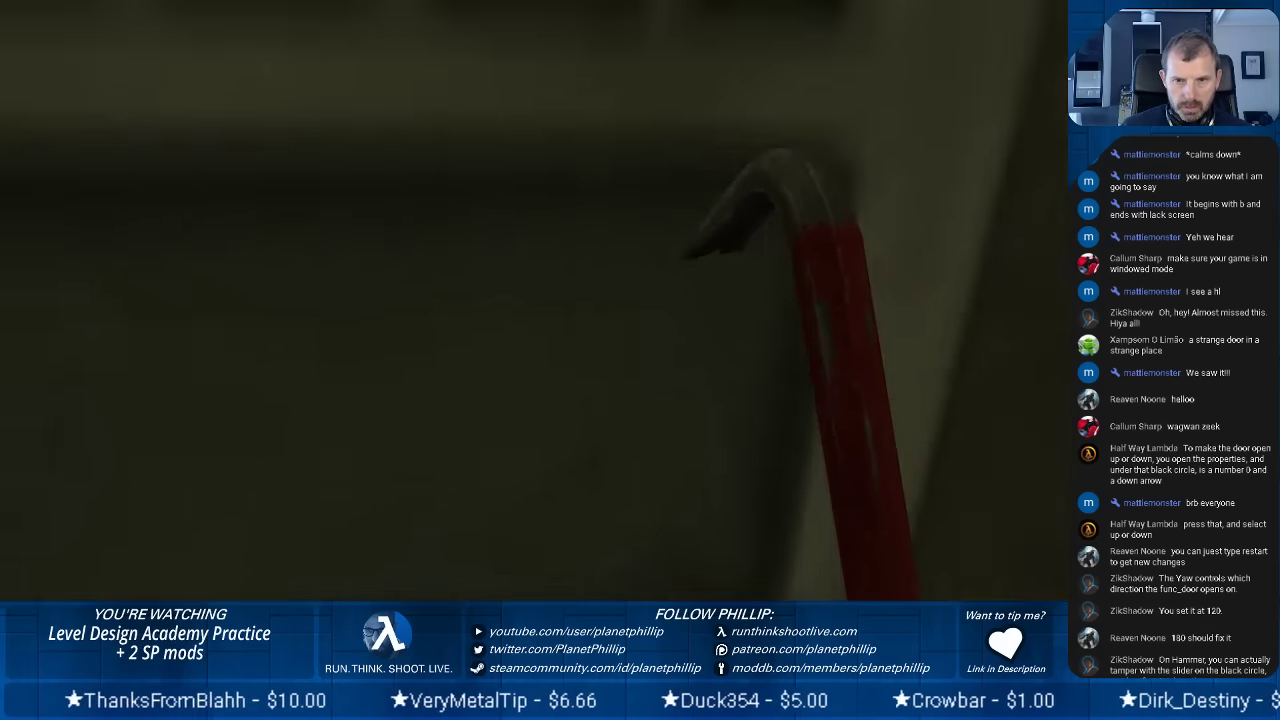
{"action": "key", "text": "s"}
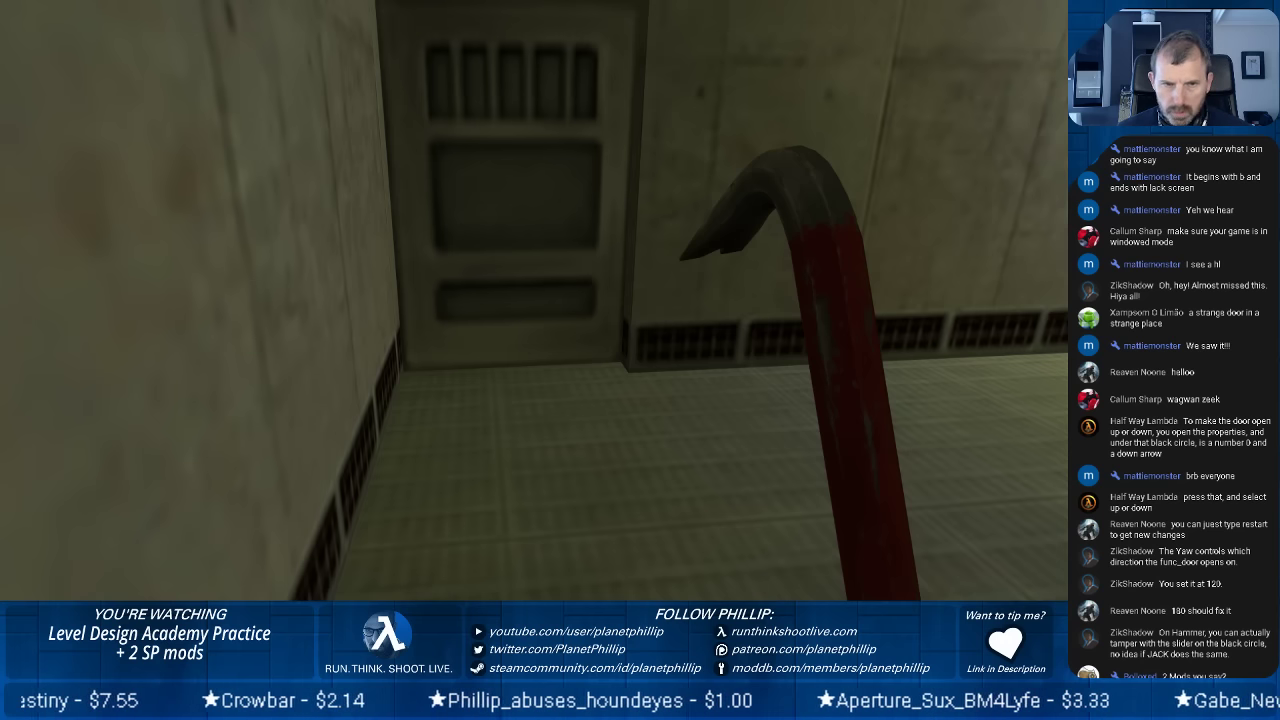
Hide the Game Capture 2 source in OBS and switch to the J.A.C.K. editor.
{"action": "left_click", "coordinate": [161, 433]}
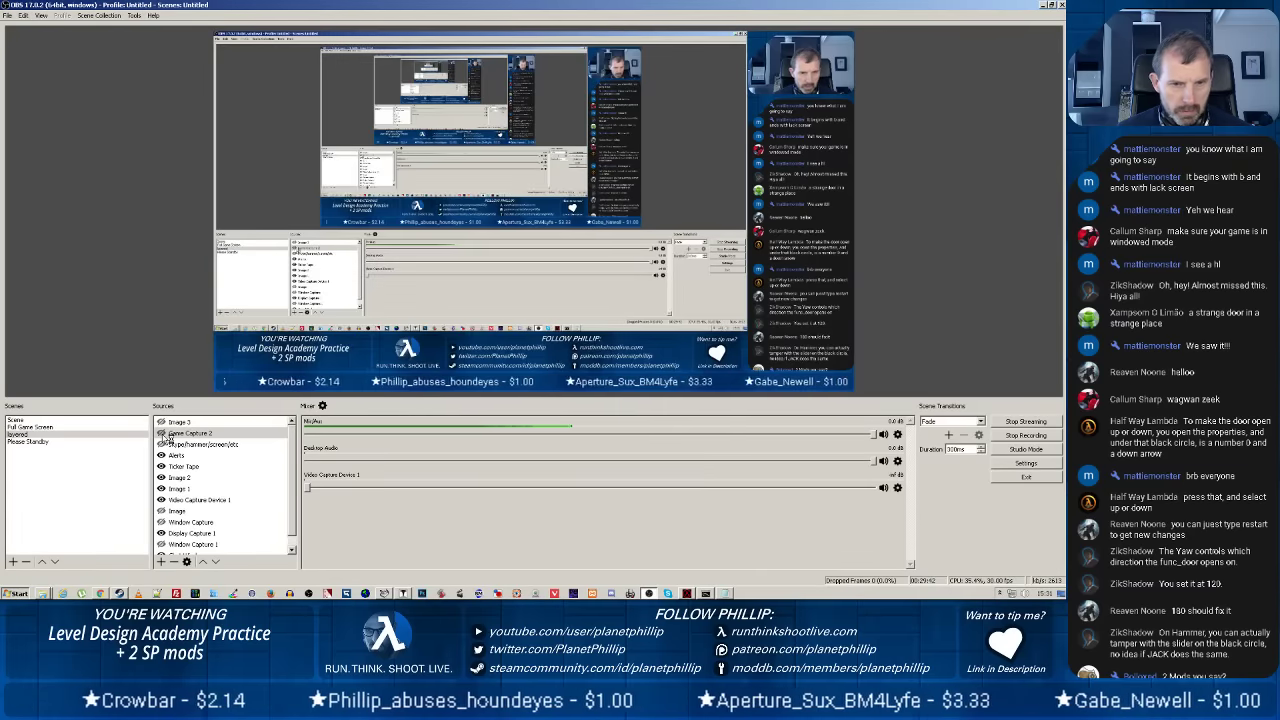
{"action": "left_click", "coordinate": [403, 593]}
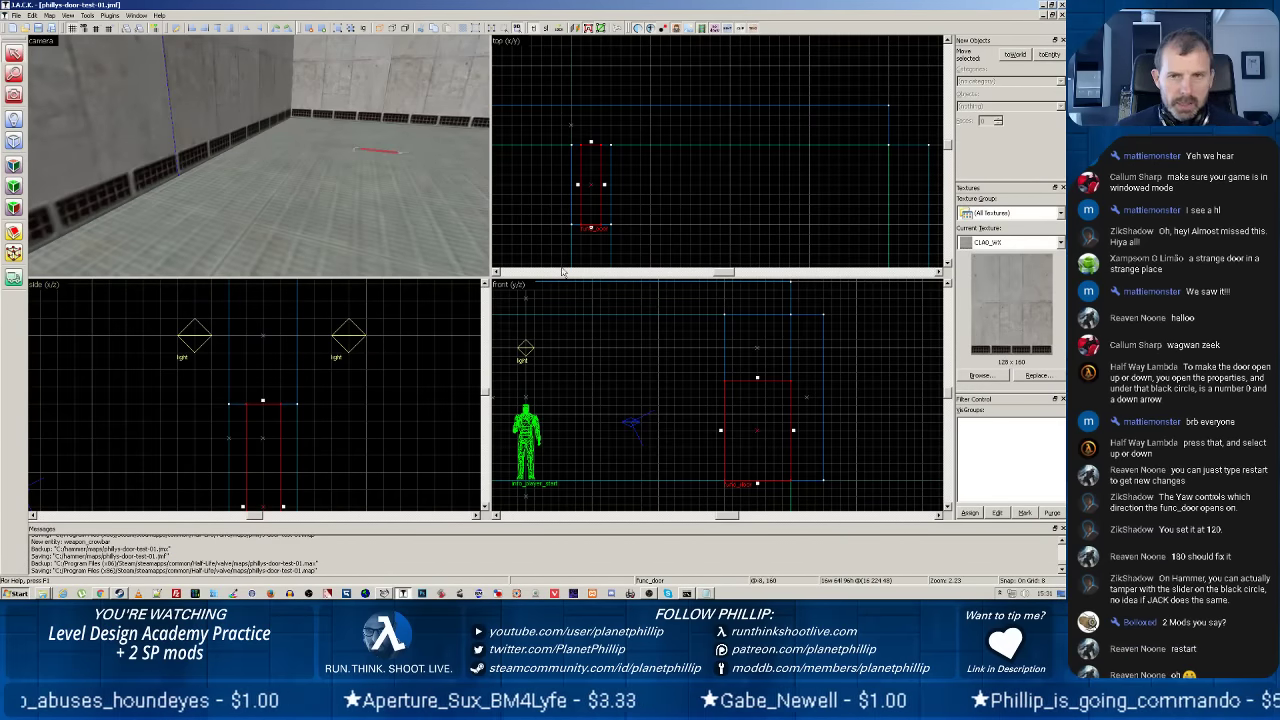
Open the object properties of the func_door brush and select its Pitch Yaw Roll attribute.
{"action": "left_click", "coordinate": [590, 185]}
{"action": "right_click", "coordinate": [590, 185]}
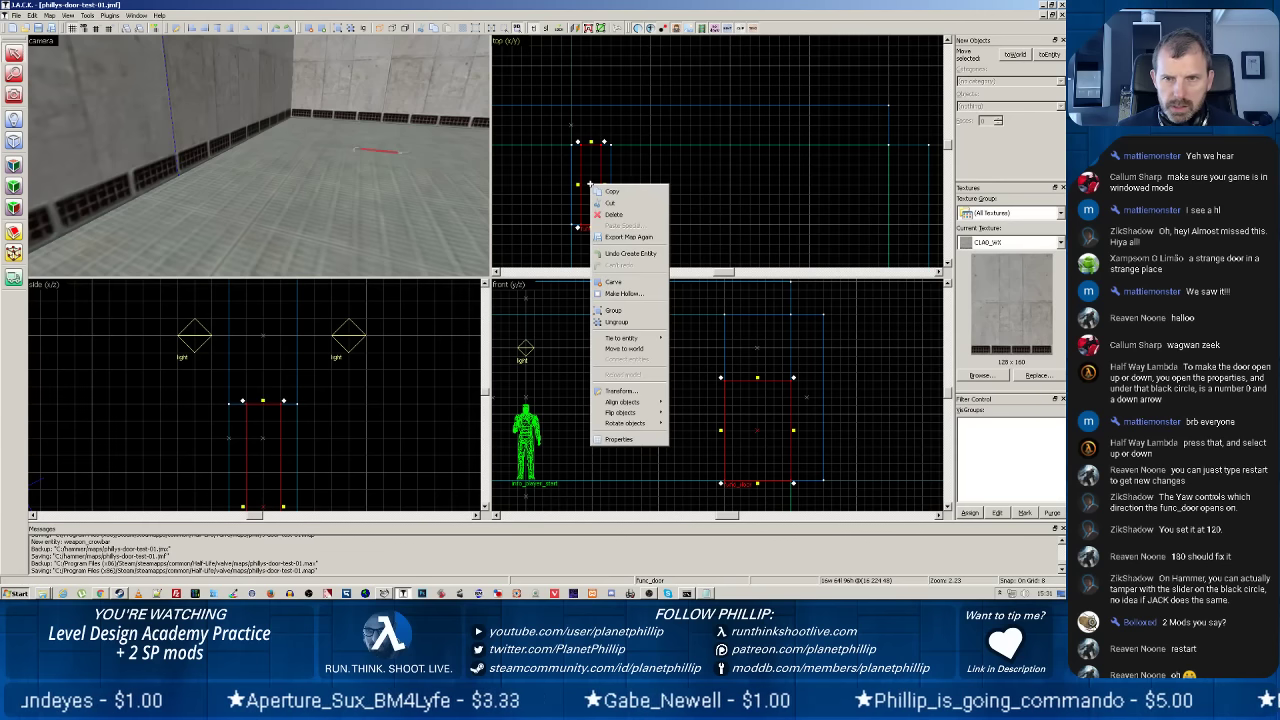
{"action": "left_click", "coordinate": [620, 440]}
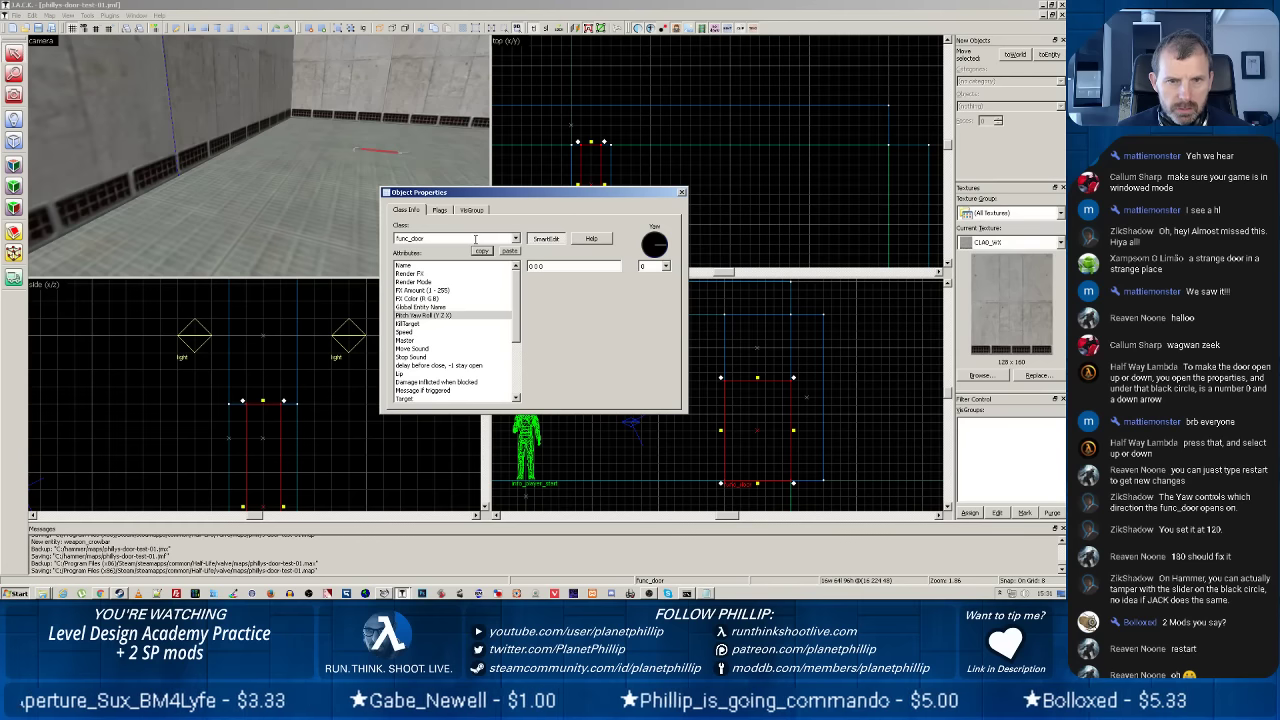
{"action": "left_click", "coordinate": [437, 319]}
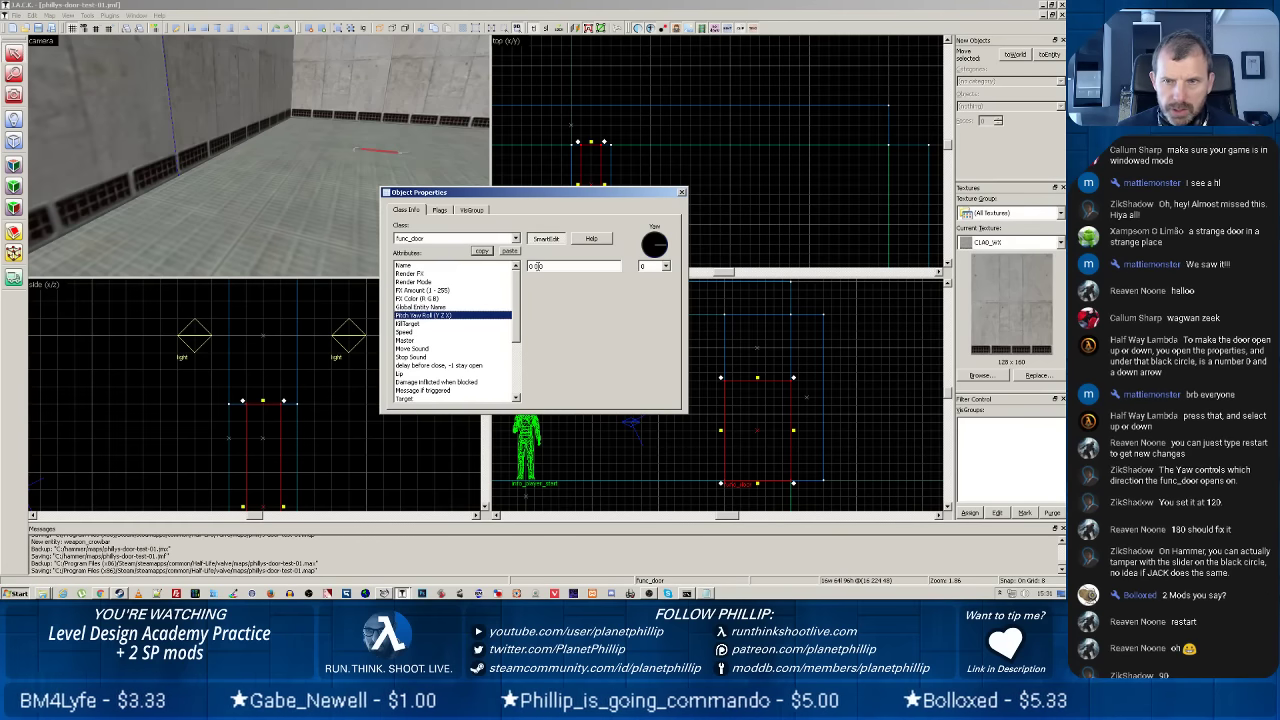
{"action": "left_click", "coordinate": [653, 244]}
{"action": "left_click", "coordinate": [654, 246]}
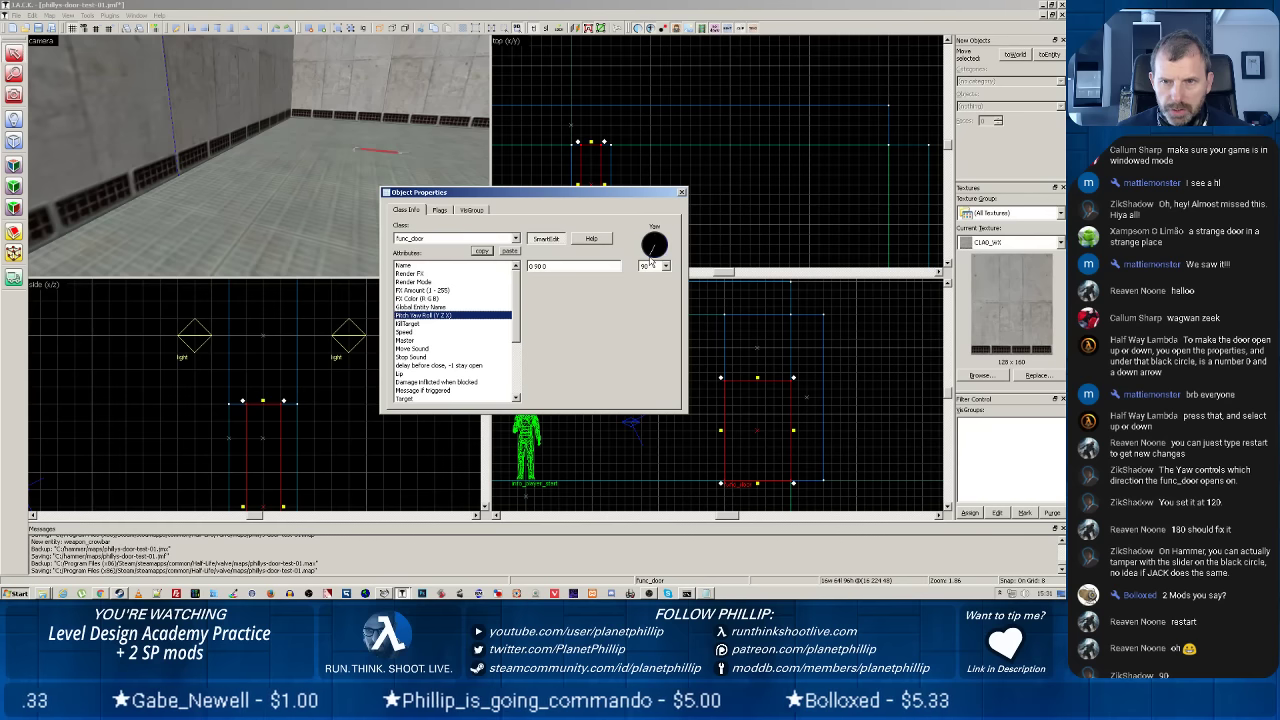
{"action": "left_click", "coordinate": [650, 252]}
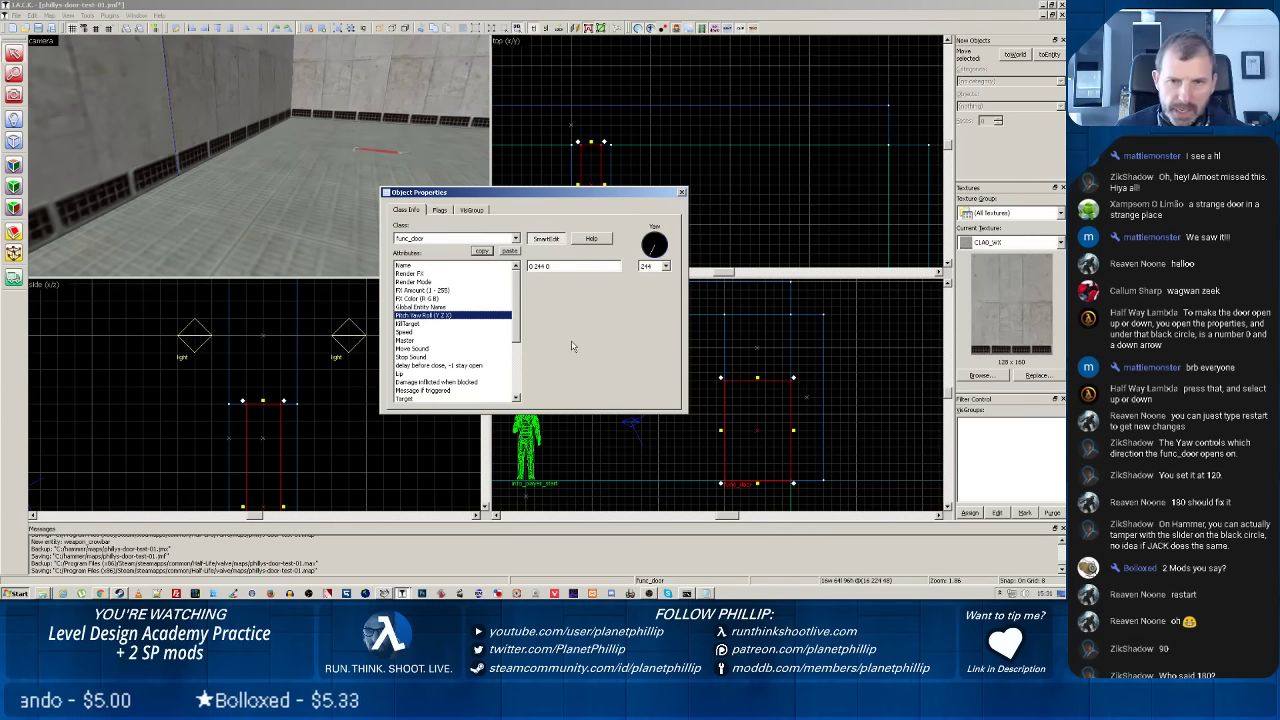
Set the func_door's Pitch Yaw Roll to 0 180 0 and close its properties.
{"action": "double_click", "coordinate": [534, 267]}
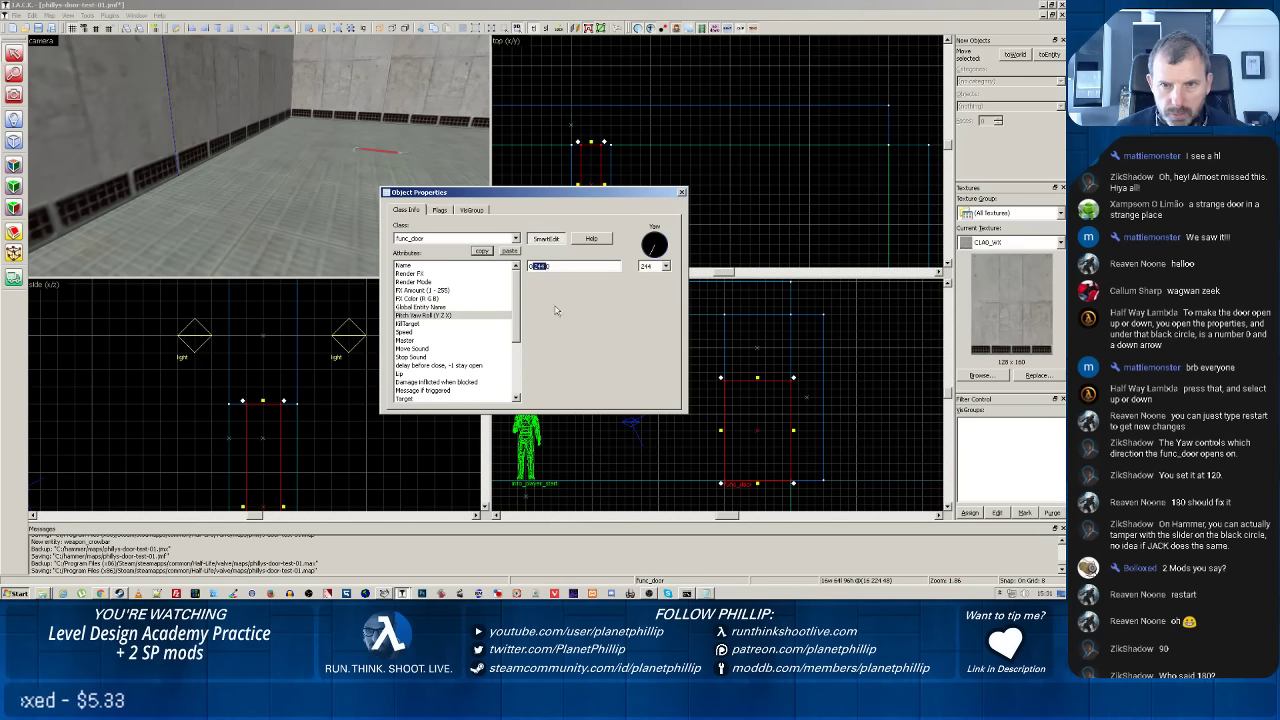
{"action": "type", "text": "180"}
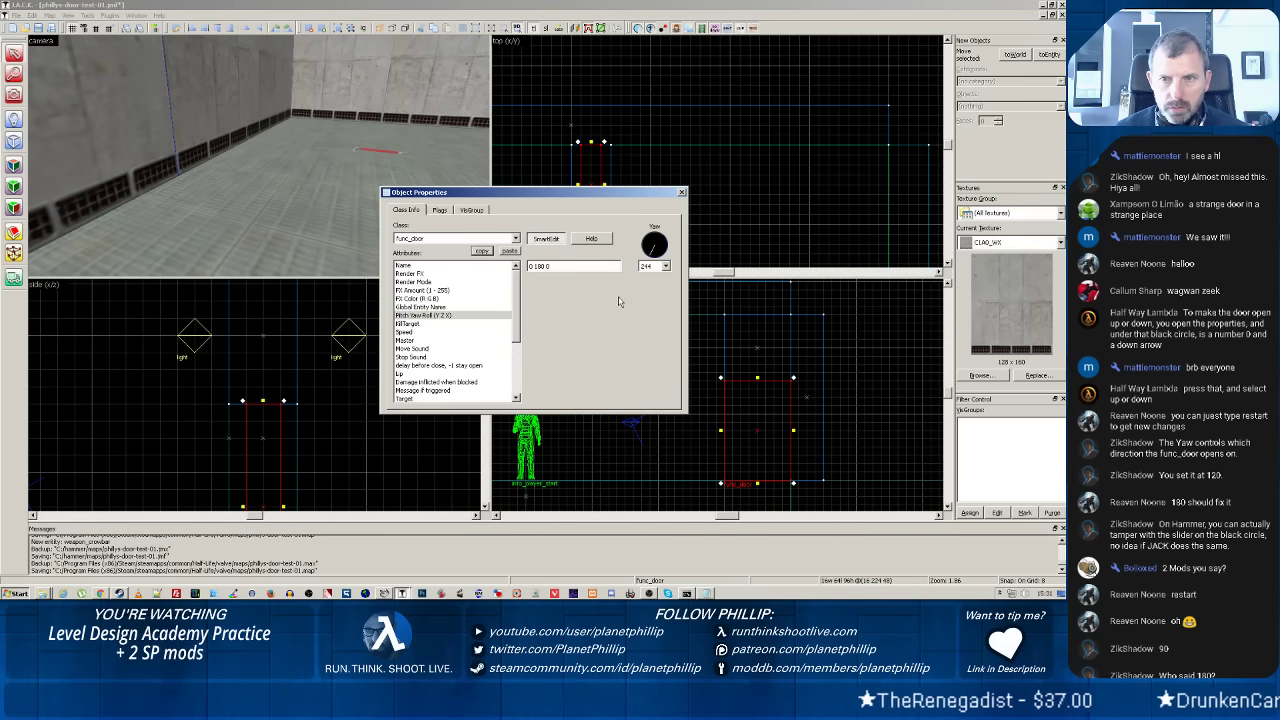
{"action": "left_click", "coordinate": [681, 192]}
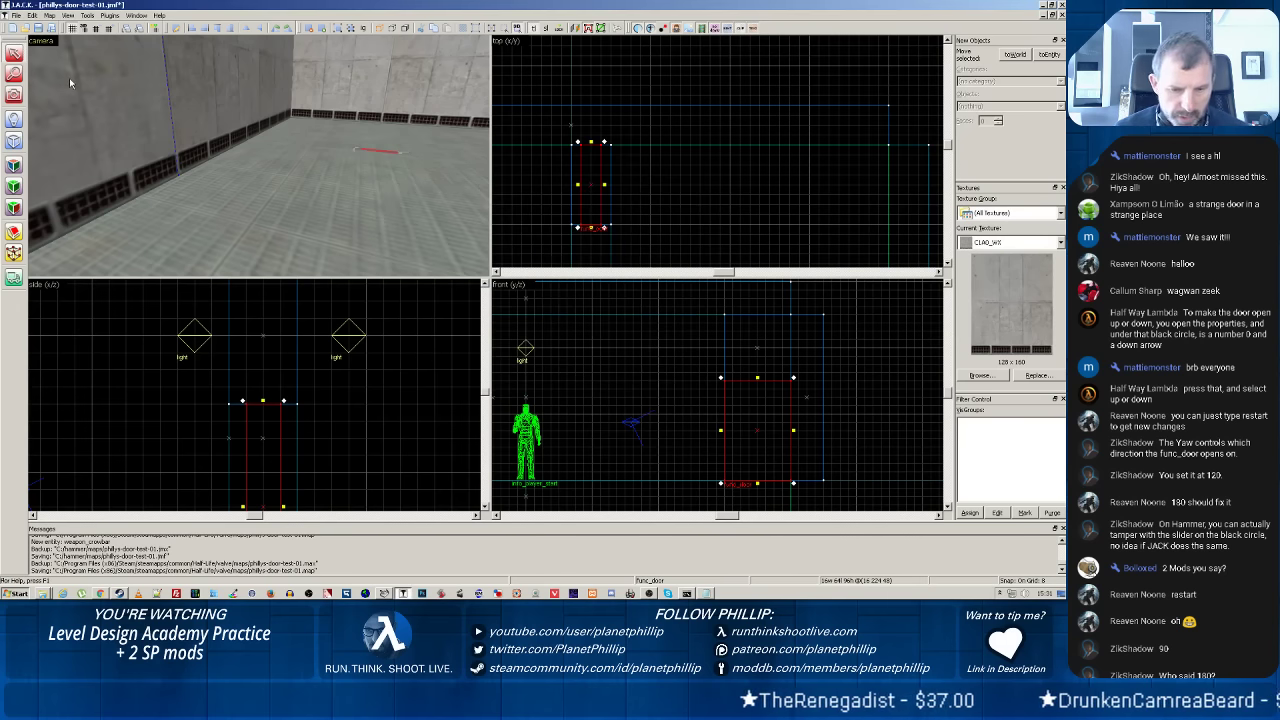
Save the map and run the external compiler on phillys-door-test-01.map.
{"action": "key", "text": "ctrl+s"}
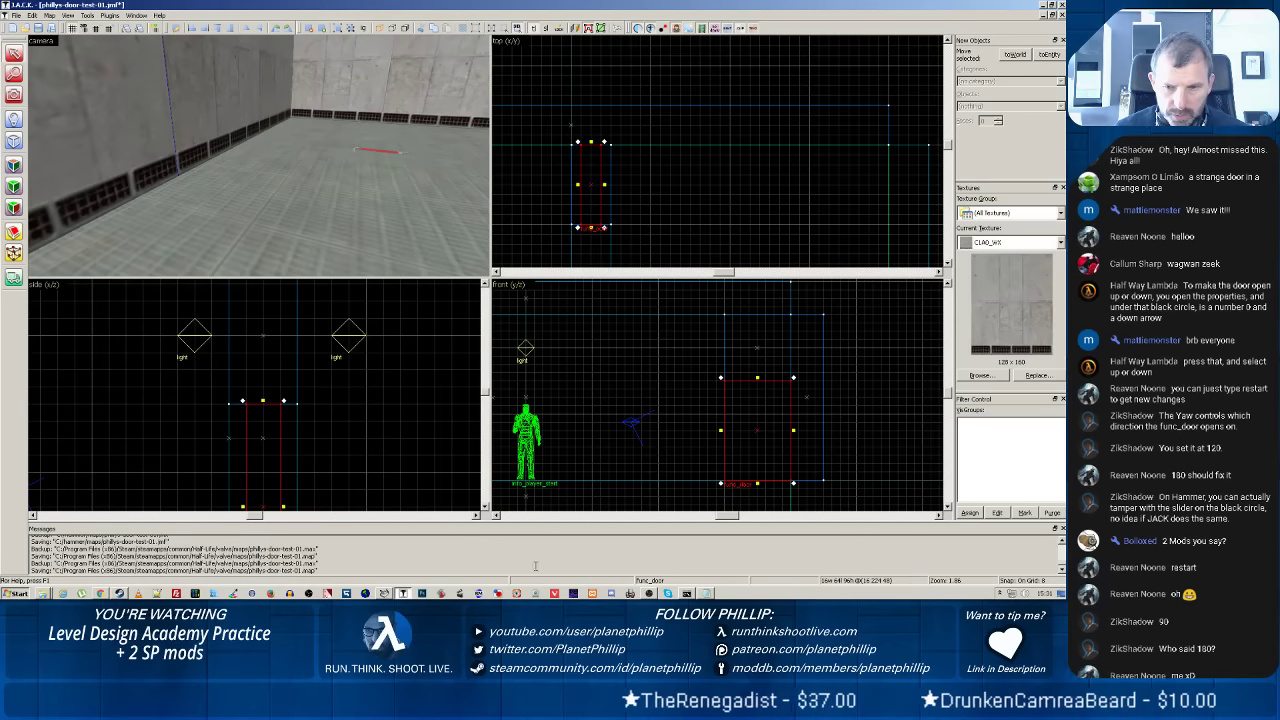
{"action": "left_click", "coordinate": [386, 593]}
{"action": "left_click", "coordinate": [787, 437]}
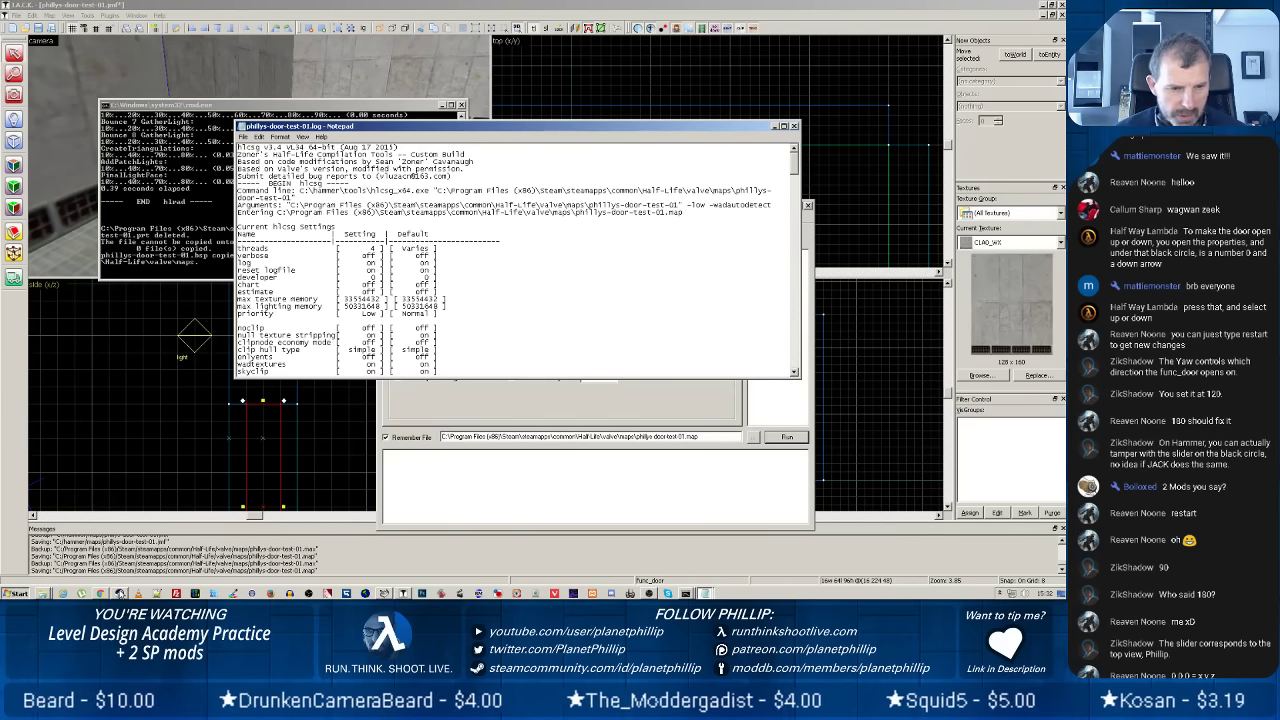
Launch Half-Life from the Steam library, show the Game Capture 2 source in OBS, and return to the game.
{"action": "left_click", "coordinate": [119, 593]}
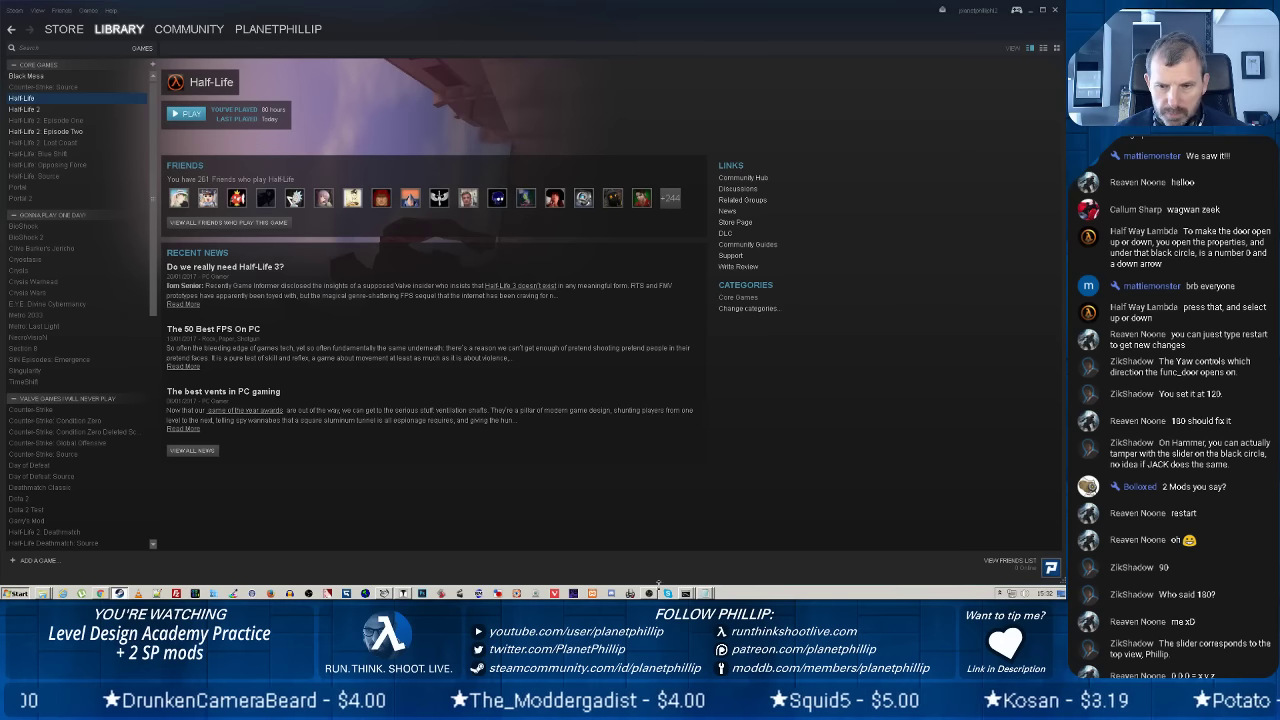
{"action": "left_click", "coordinate": [649, 593]}
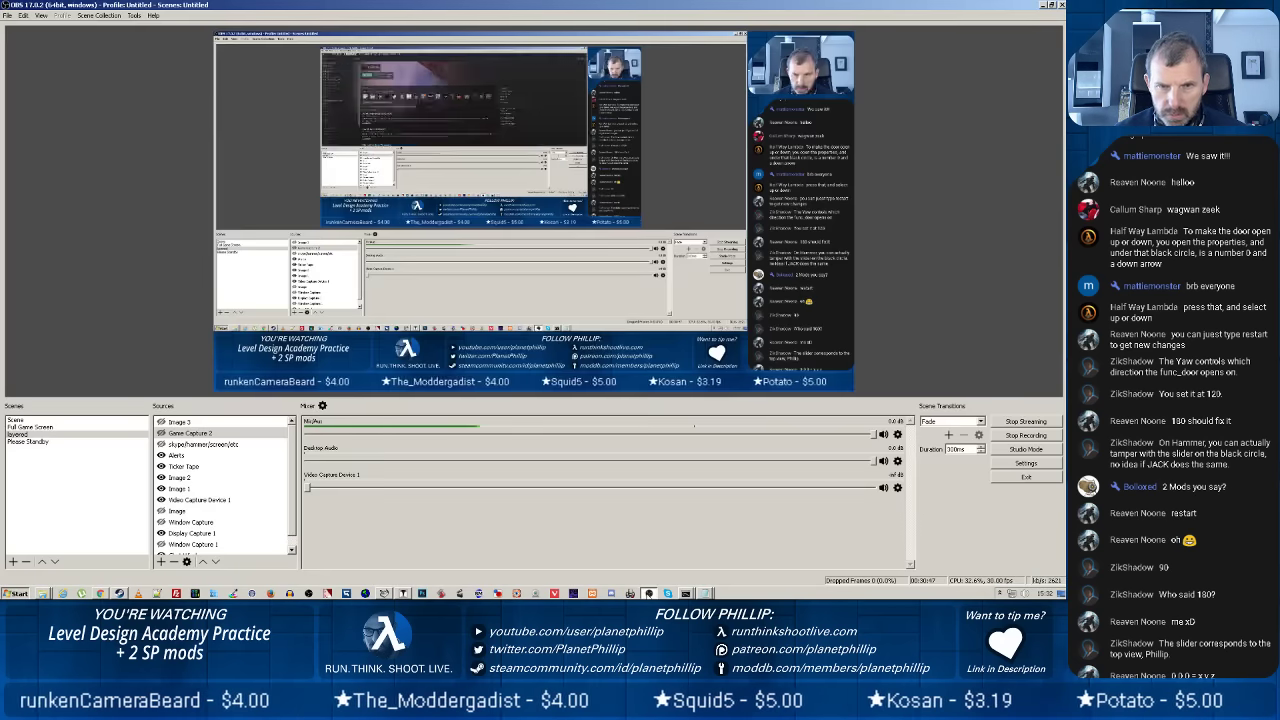
{"action": "left_click", "coordinate": [119, 593]}
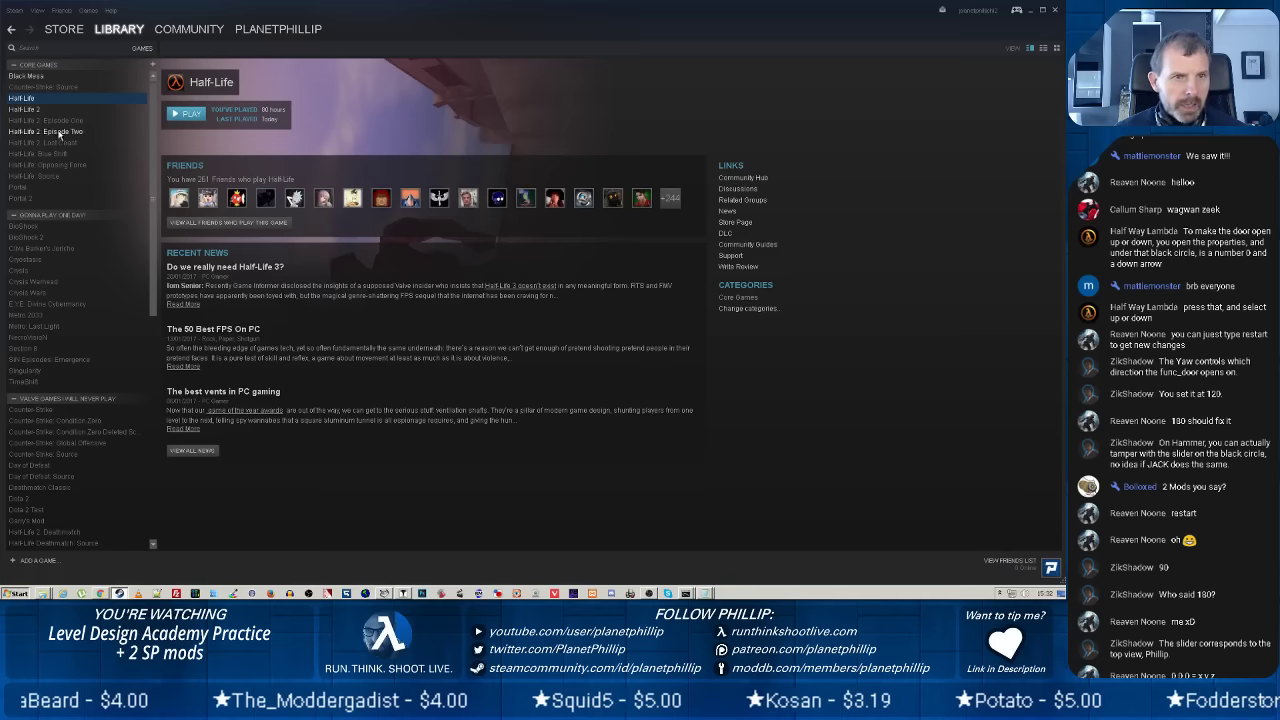
{"action": "left_click", "coordinate": [184, 115]}
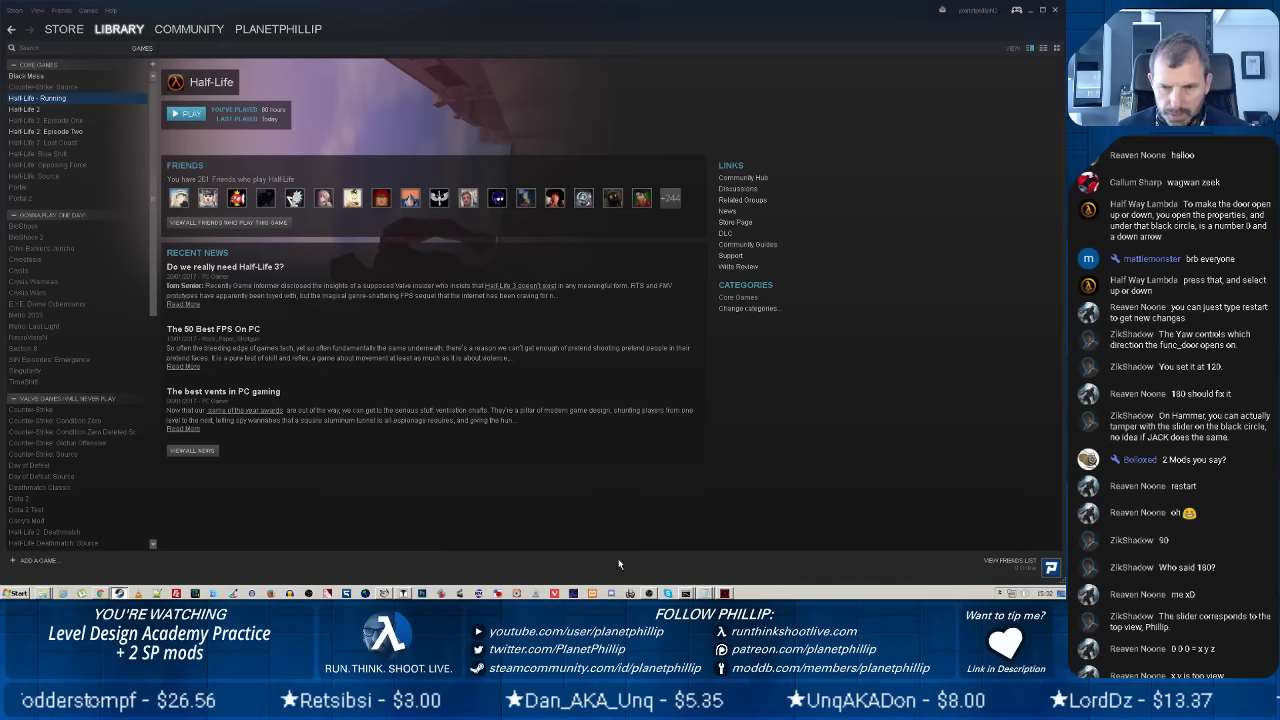
{"action": "left_click", "coordinate": [649, 593]}
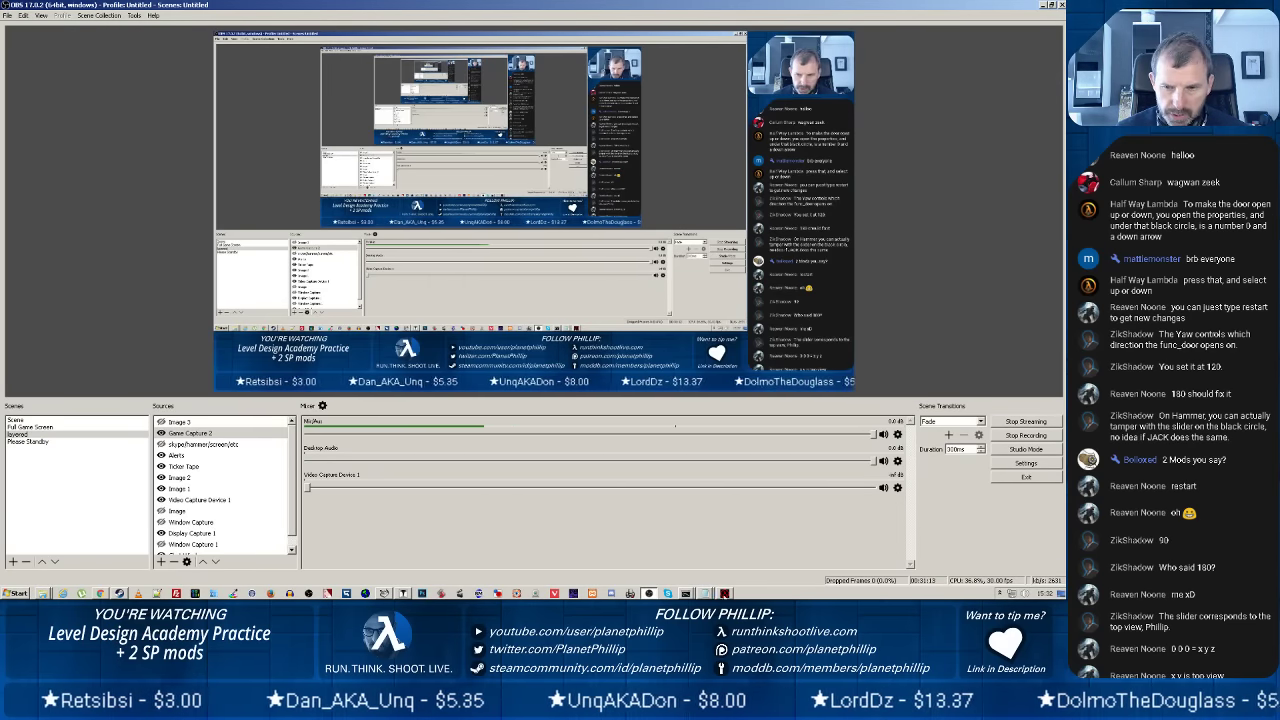
{"action": "key", "text": "alt+Tab"}
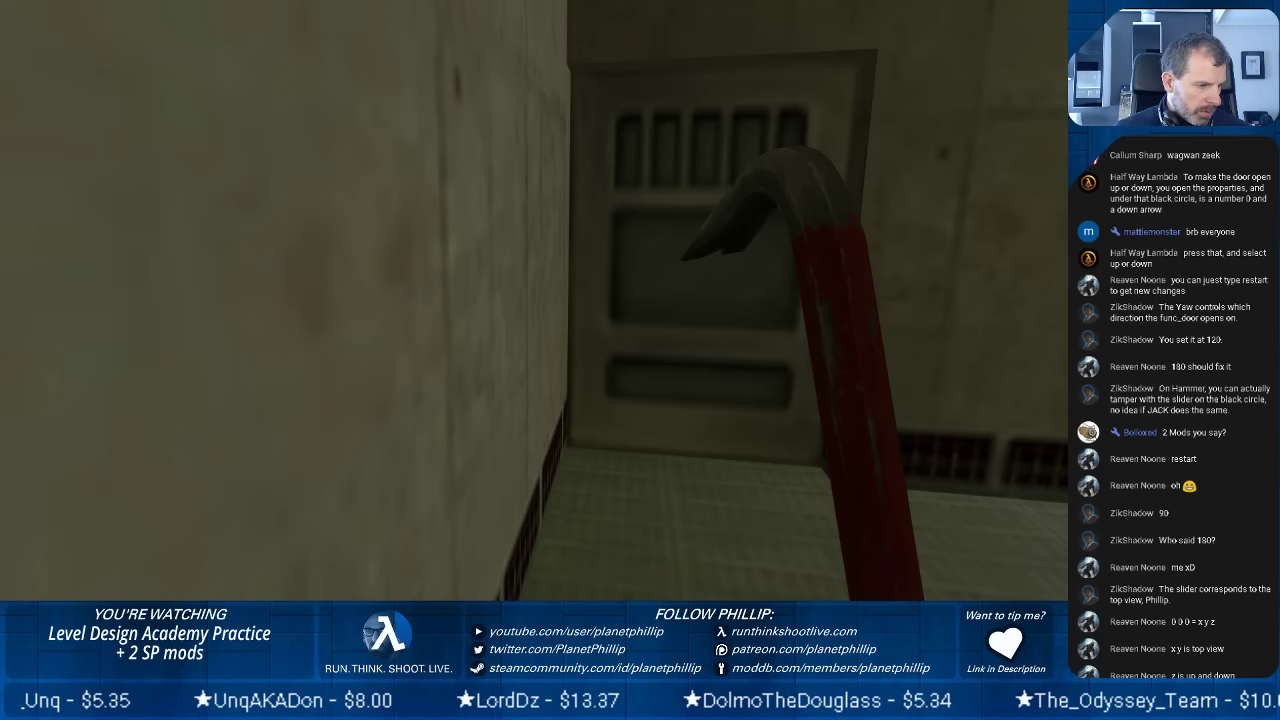
Walk up to the door in the recompiled map, then back and sideways to test its new opening direction.
{"action": "key", "text": "w"}
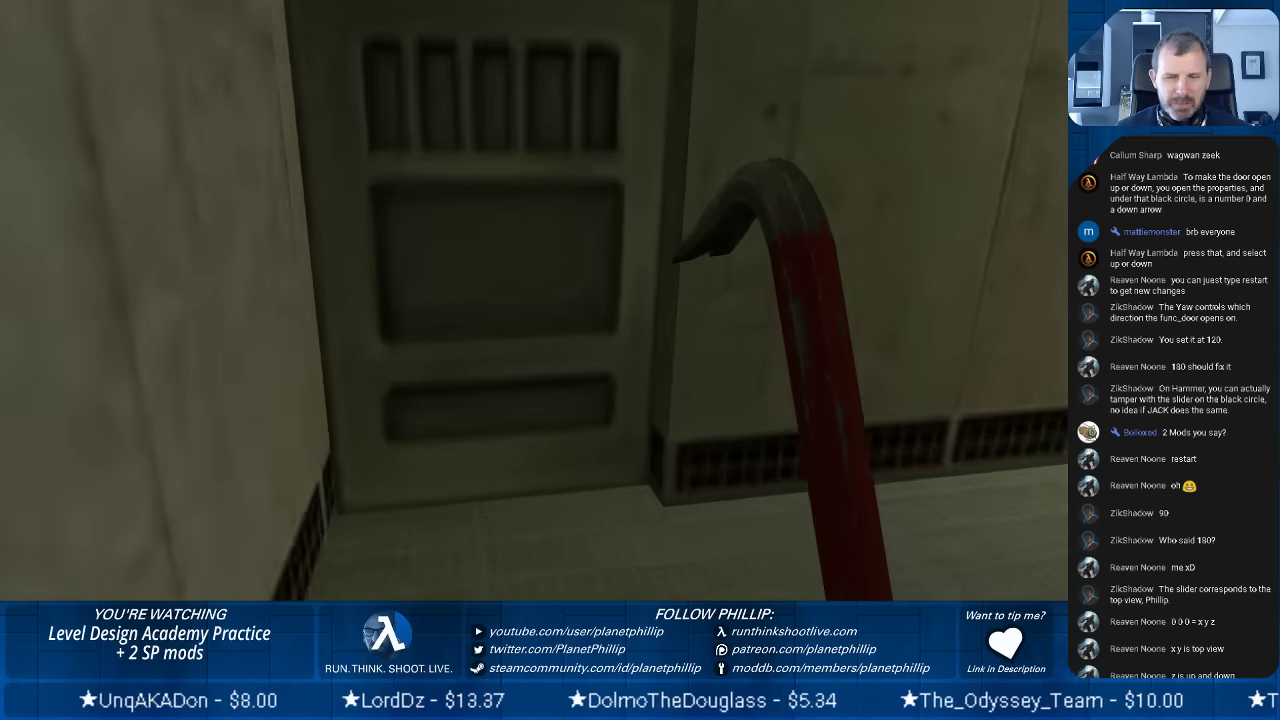
{"action": "key", "text": "s"}
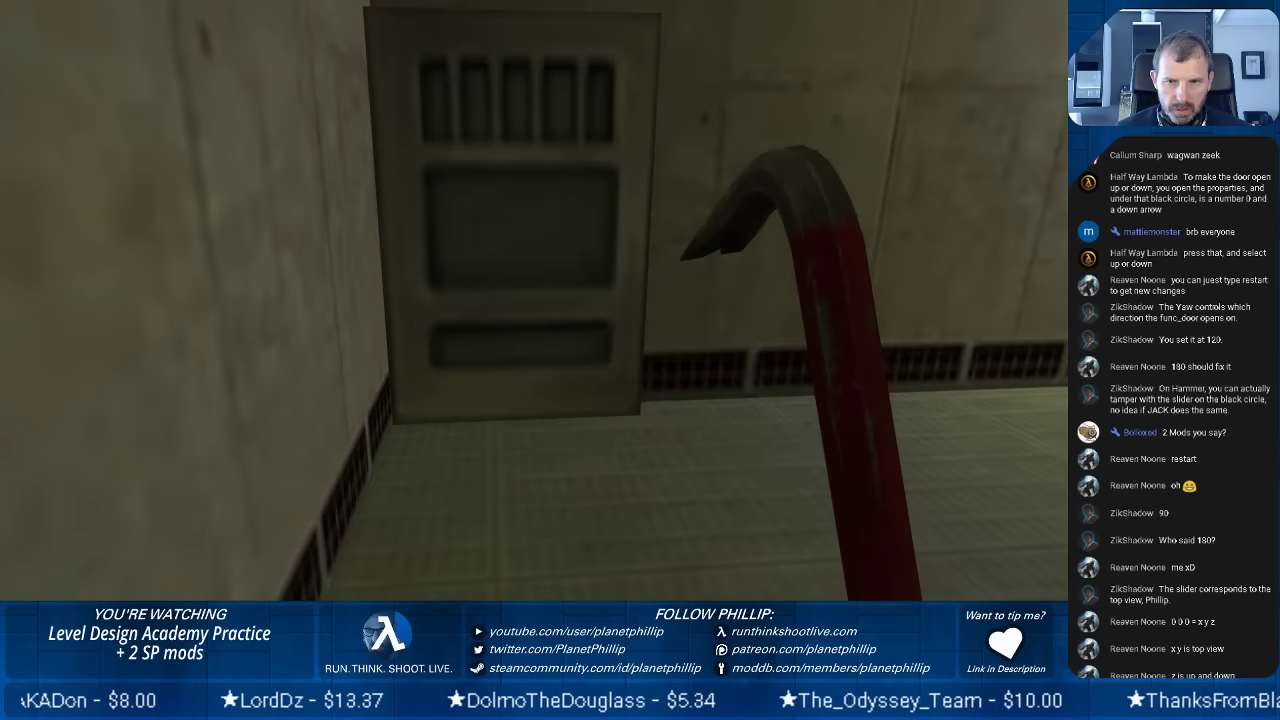
{"action": "key", "text": "d"}
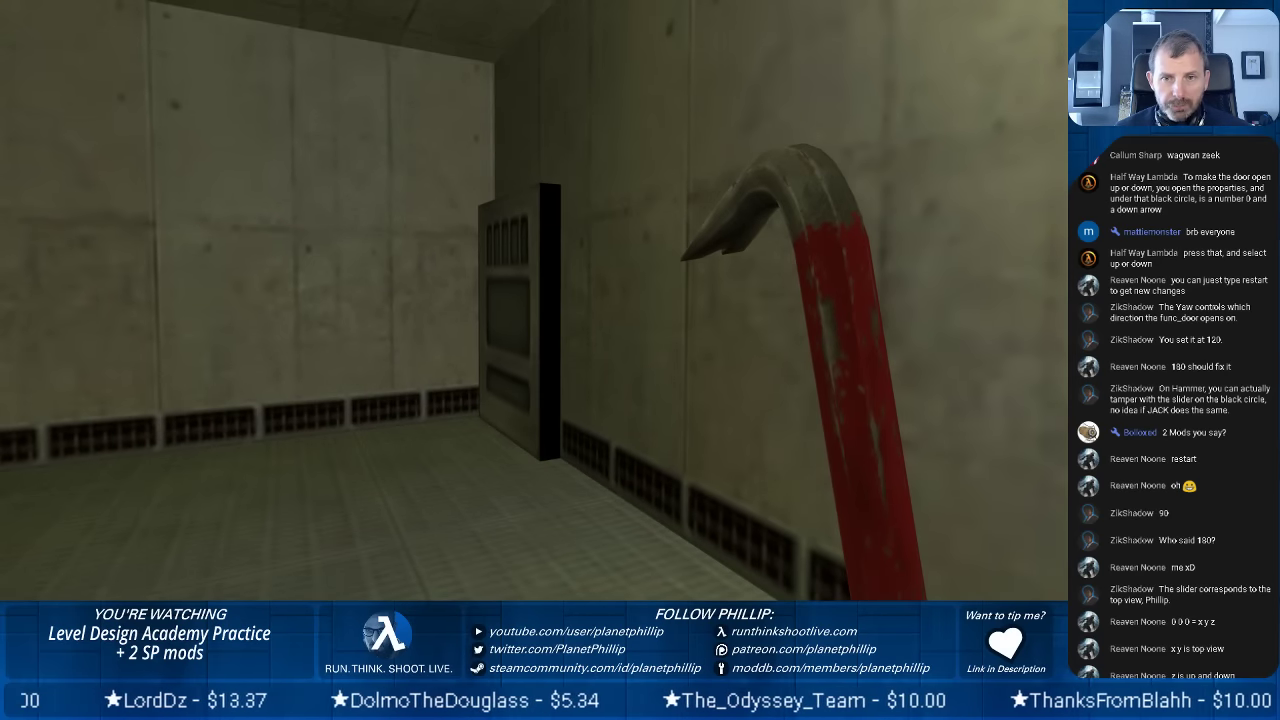
Move sideways around the door in the running map, approach it again and back off to examine its sliding direction.
{"action": "key", "text": "a"}
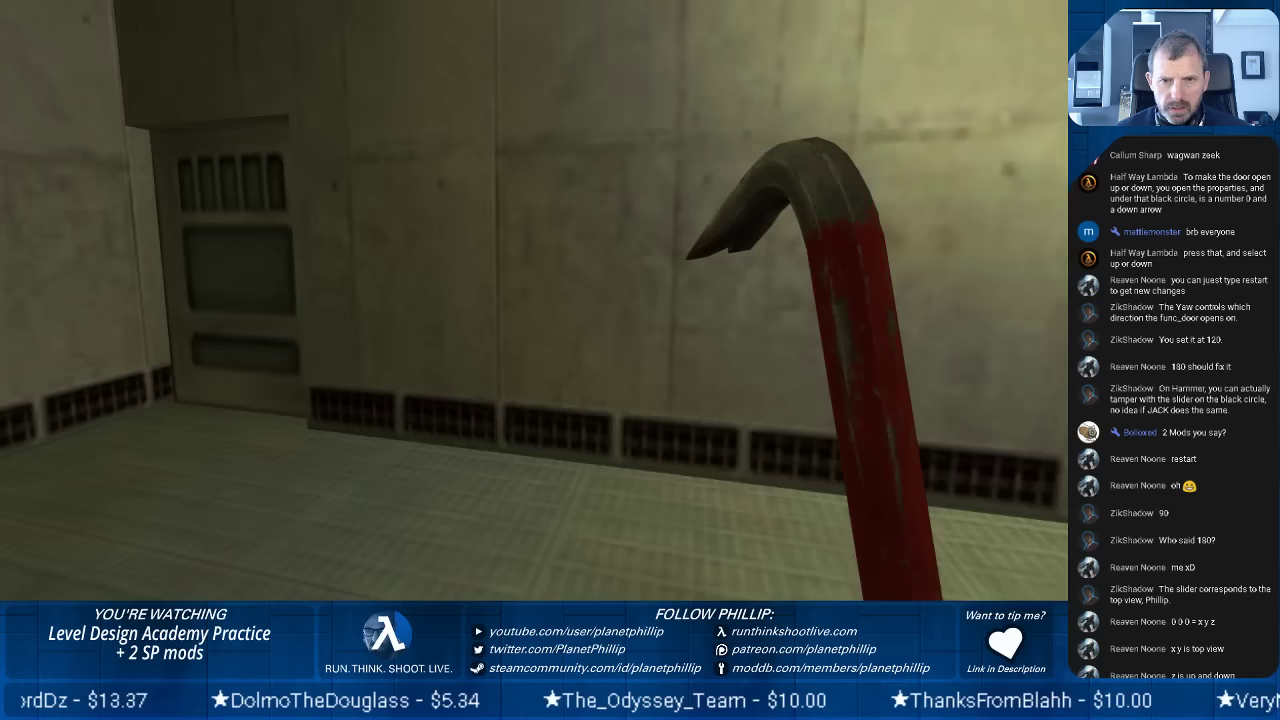
{"action": "key", "text": "a"}
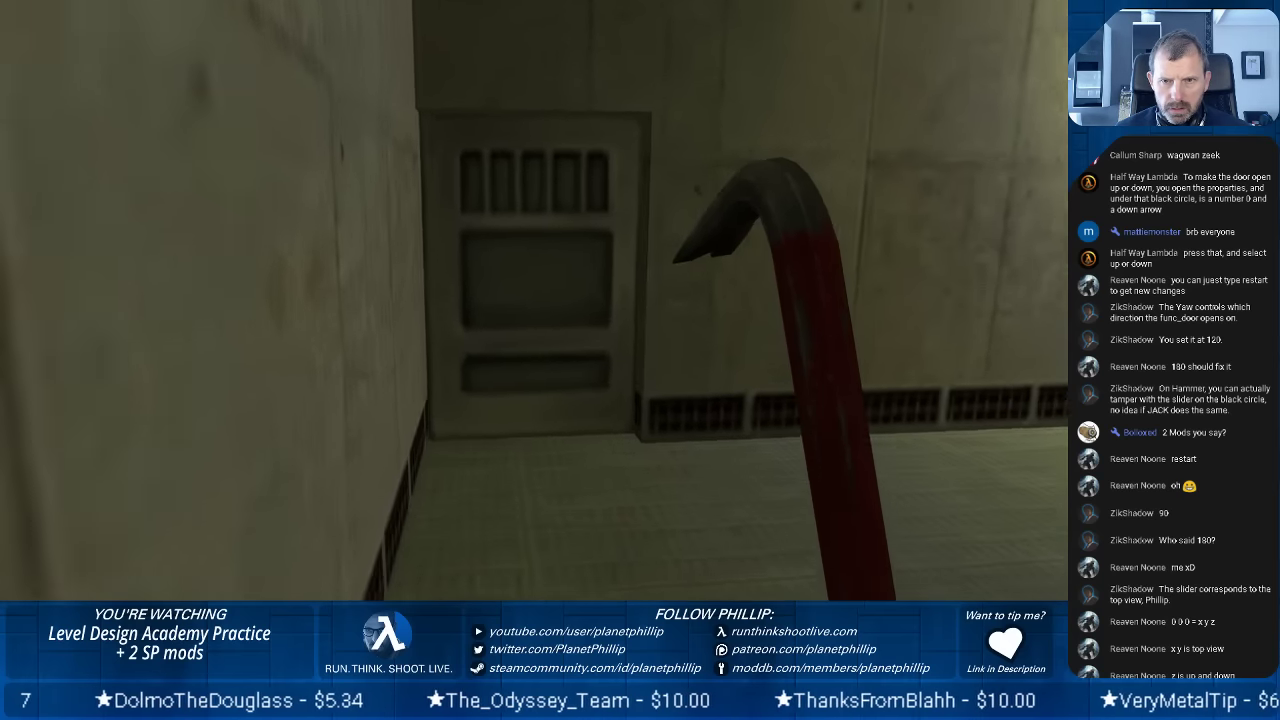
{"action": "key", "text": "w"}
{"action": "key", "text": "s"}
{"action": "key", "text": "s"}
{"action": "key", "text": "d"}
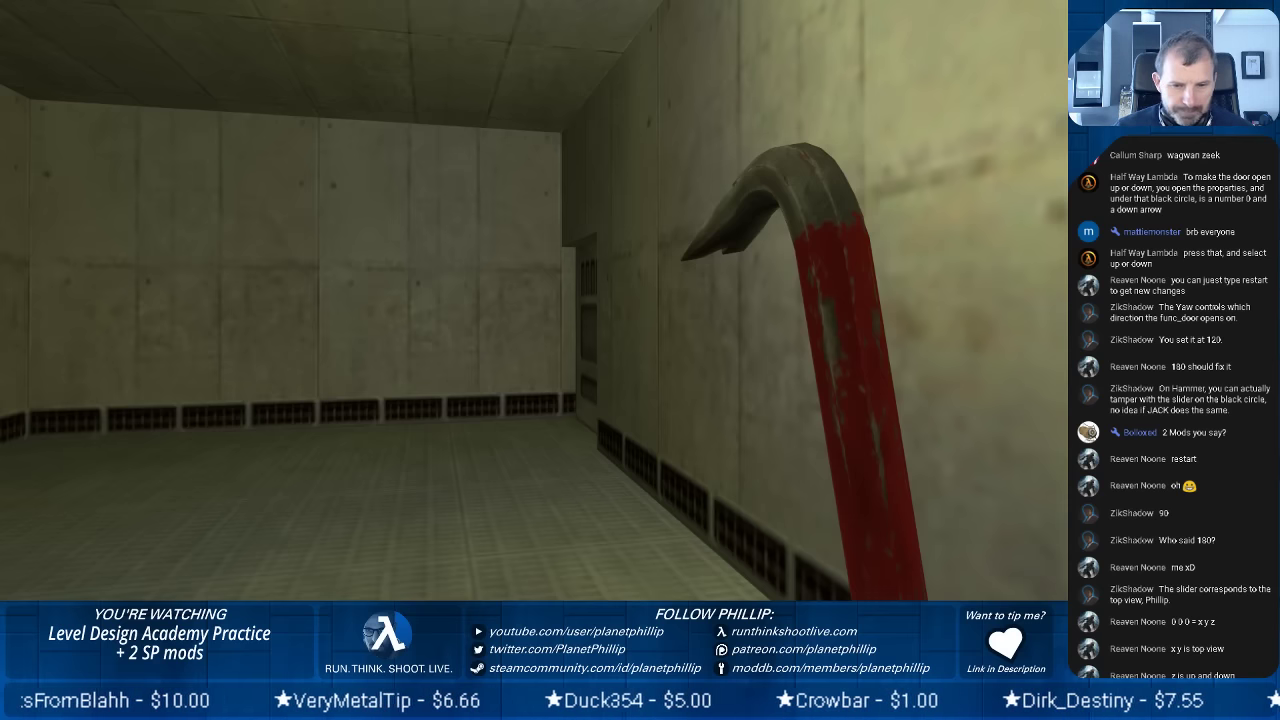
Switch back to J.A.C.K., set the func_door's Pitch Yaw Roll to 0 0 180 and close its properties.
{"action": "key", "text": "alt+Tab"}
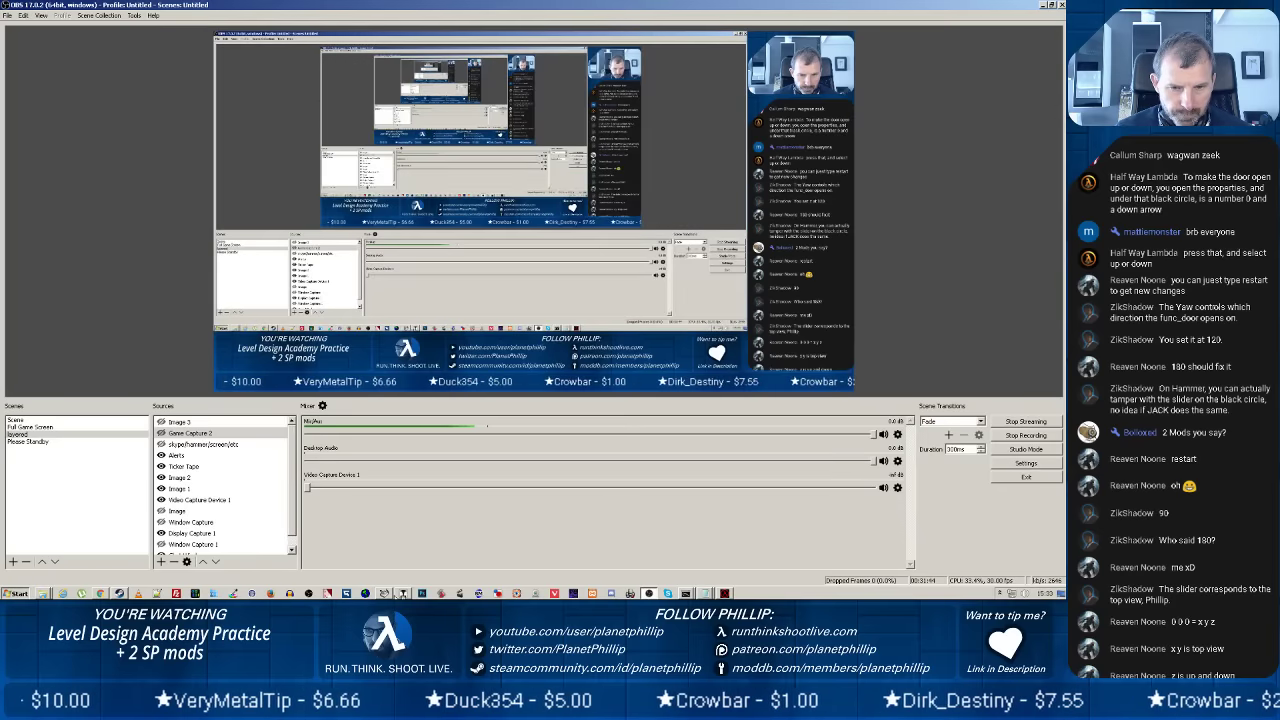
{"action": "key", "text": "alt+Tab"}
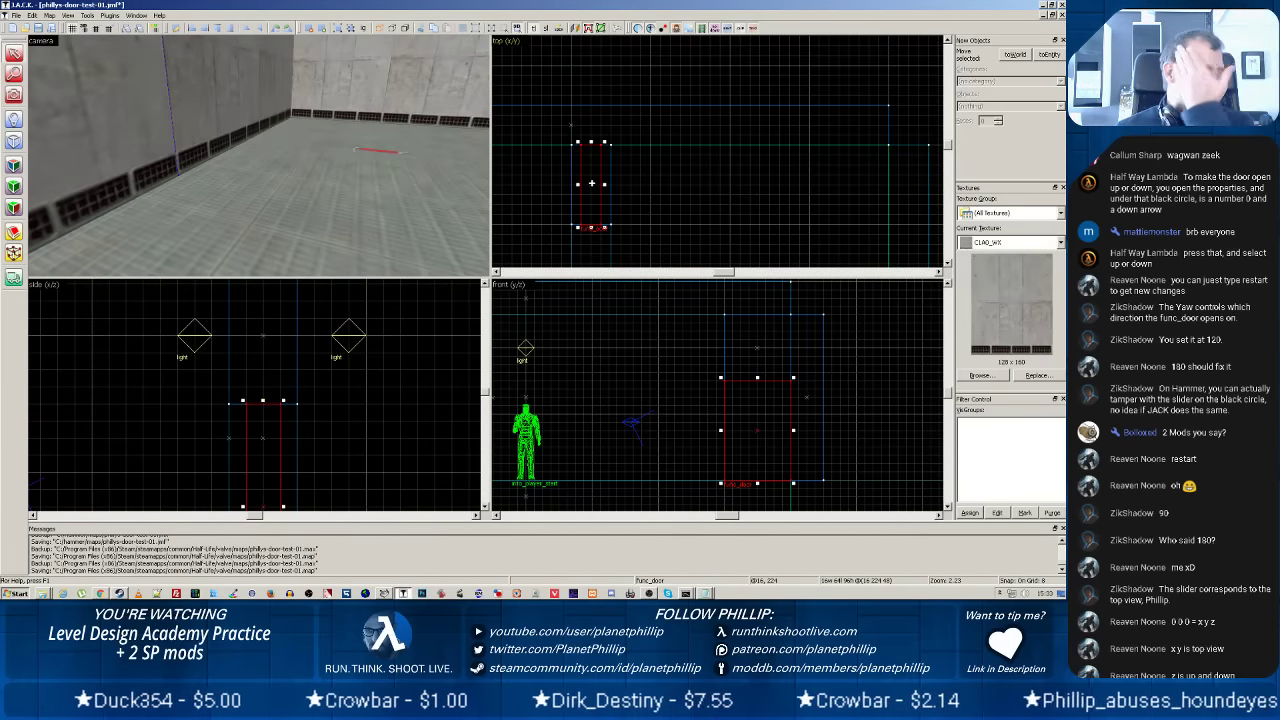
{"action": "right_click", "coordinate": [593, 181]}
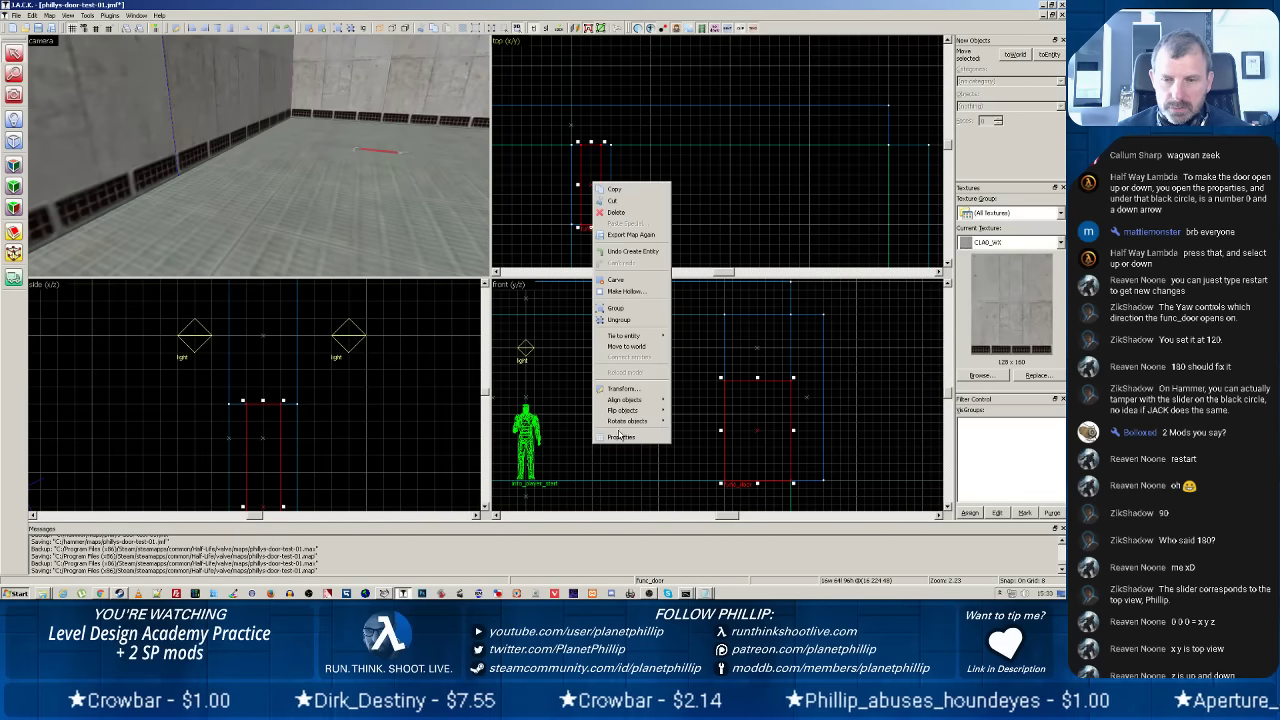
{"action": "left_click", "coordinate": [618, 438]}
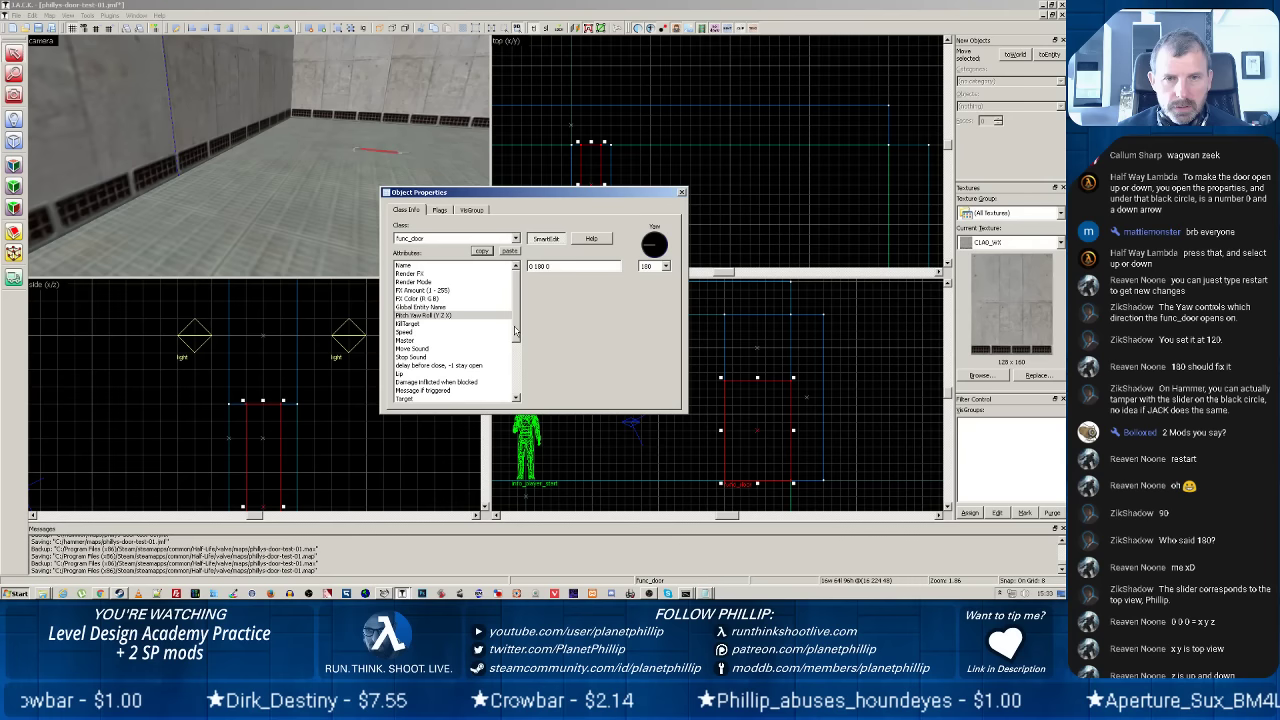
{"action": "double_click", "coordinate": [540, 266]}
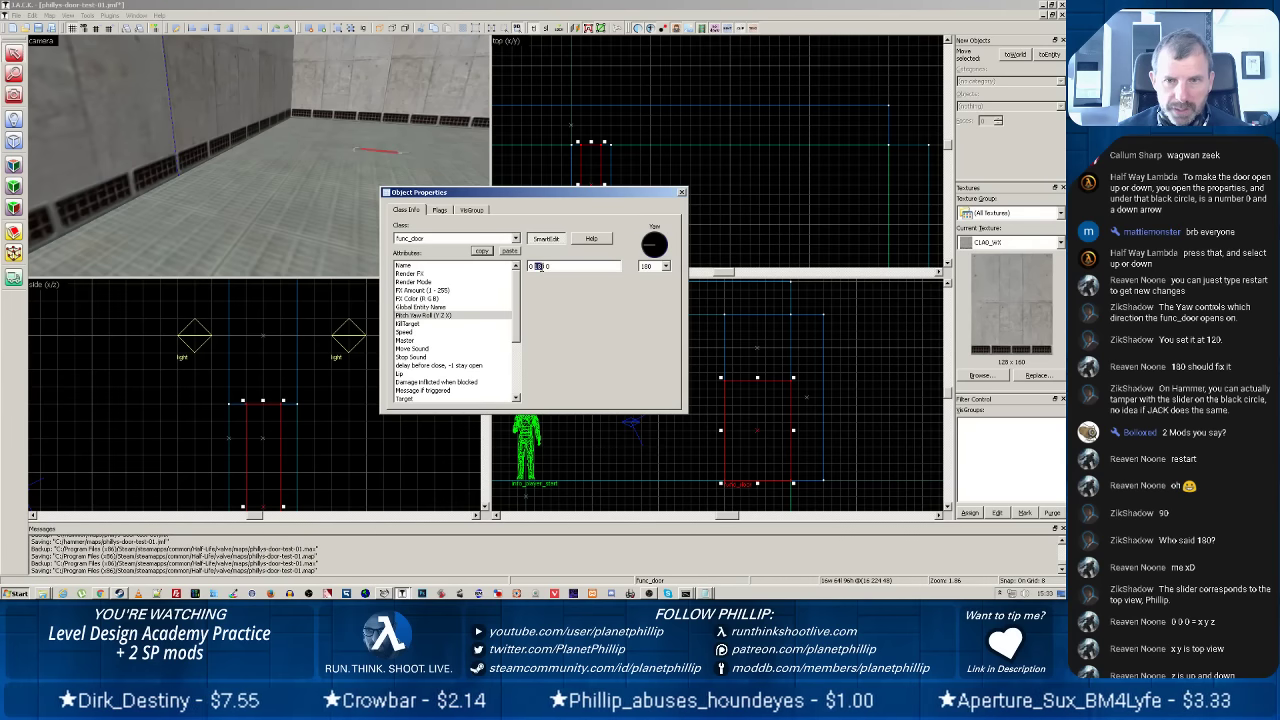
{"action": "type", "text": "0"}
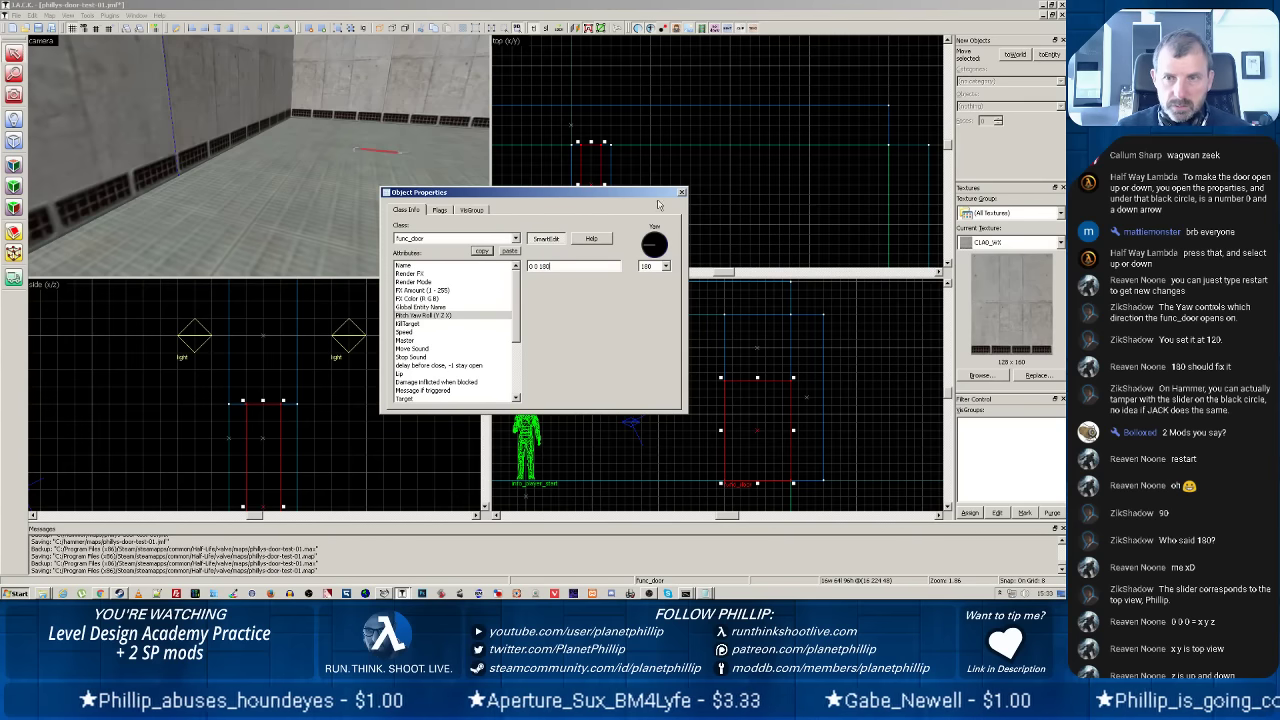
{"action": "left_click", "coordinate": [681, 192]}
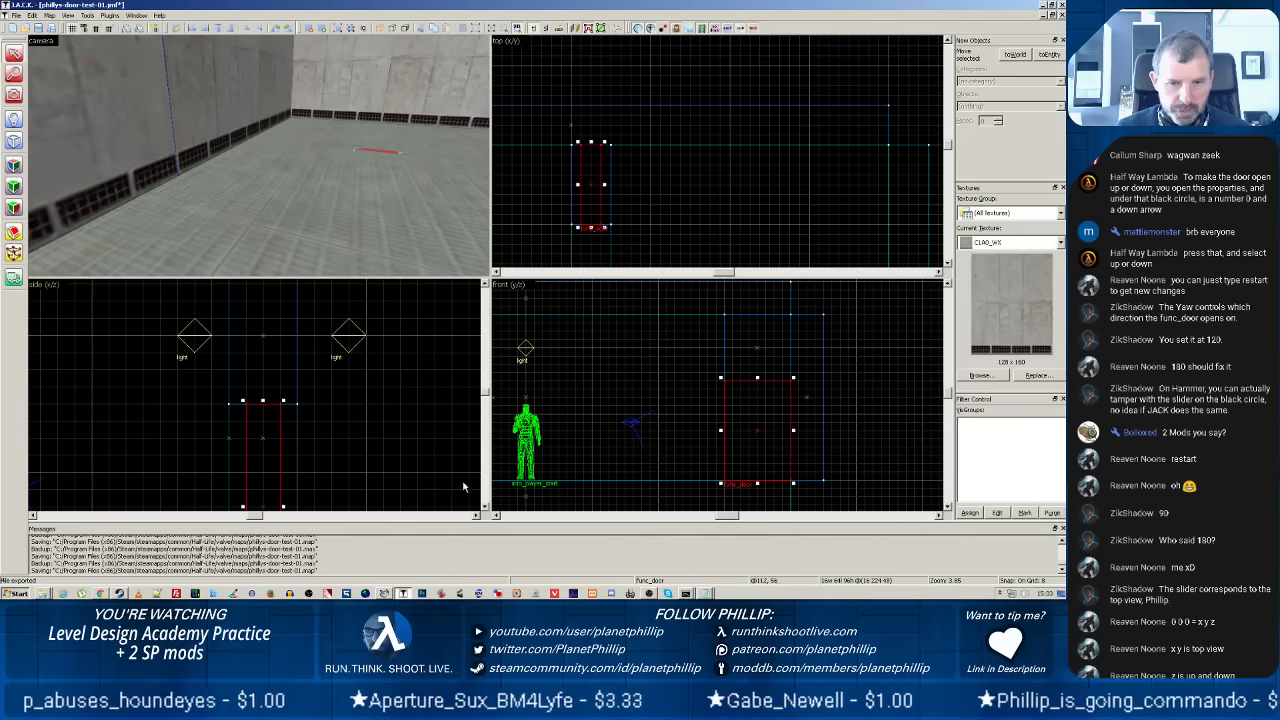
Compile phillys-door-test-01.map with the Batch Compiler and dismiss its command window.
{"action": "left_click", "coordinate": [380, 592]}
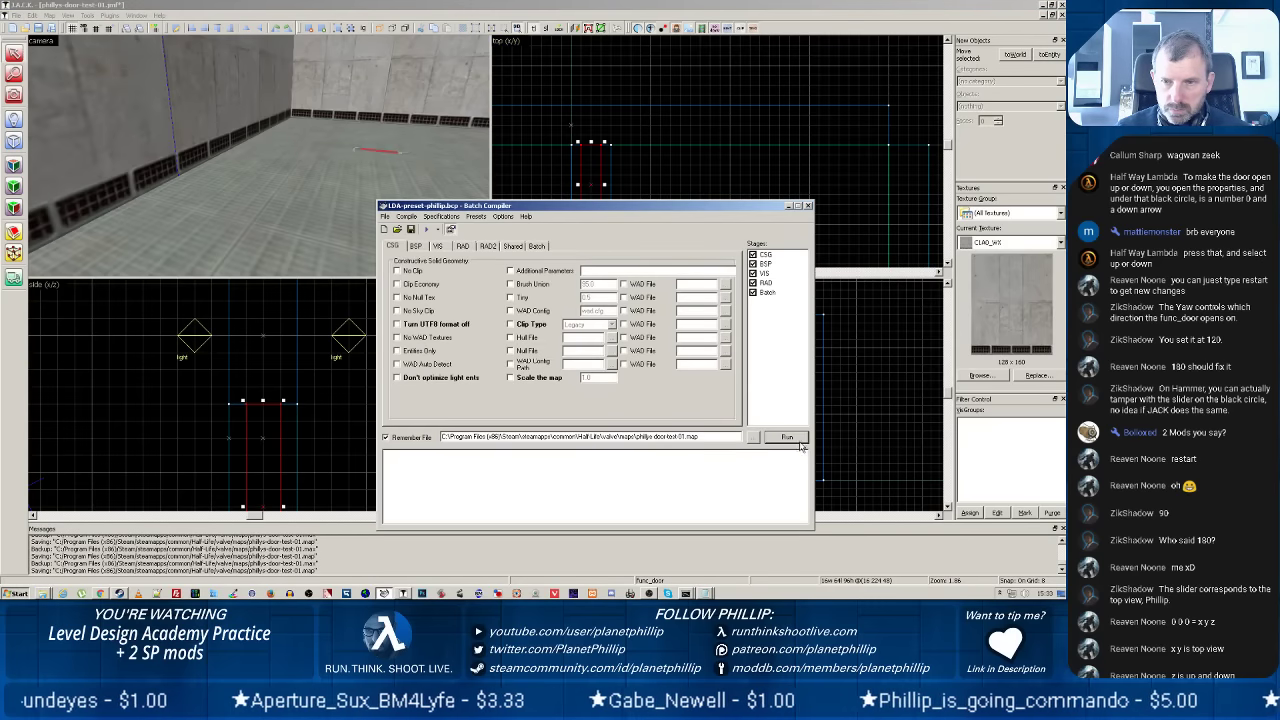
{"action": "left_click", "coordinate": [797, 443]}
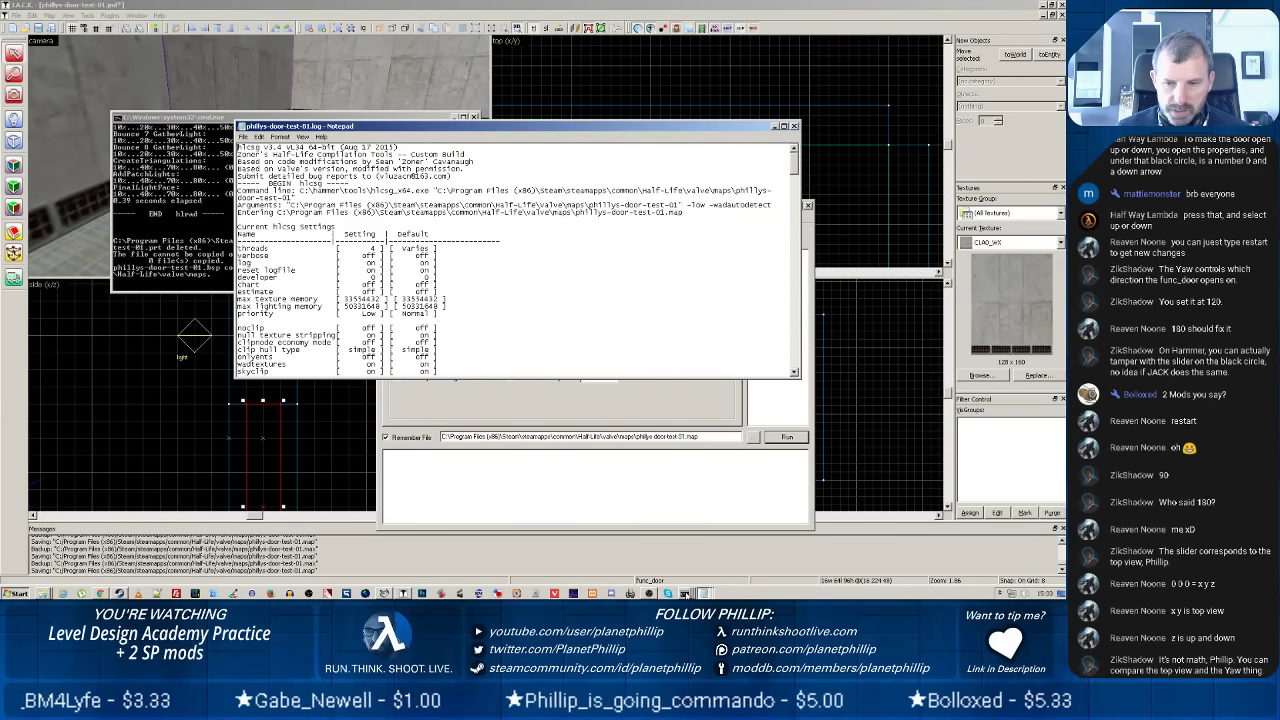
{"action": "left_click", "coordinate": [686, 593]}
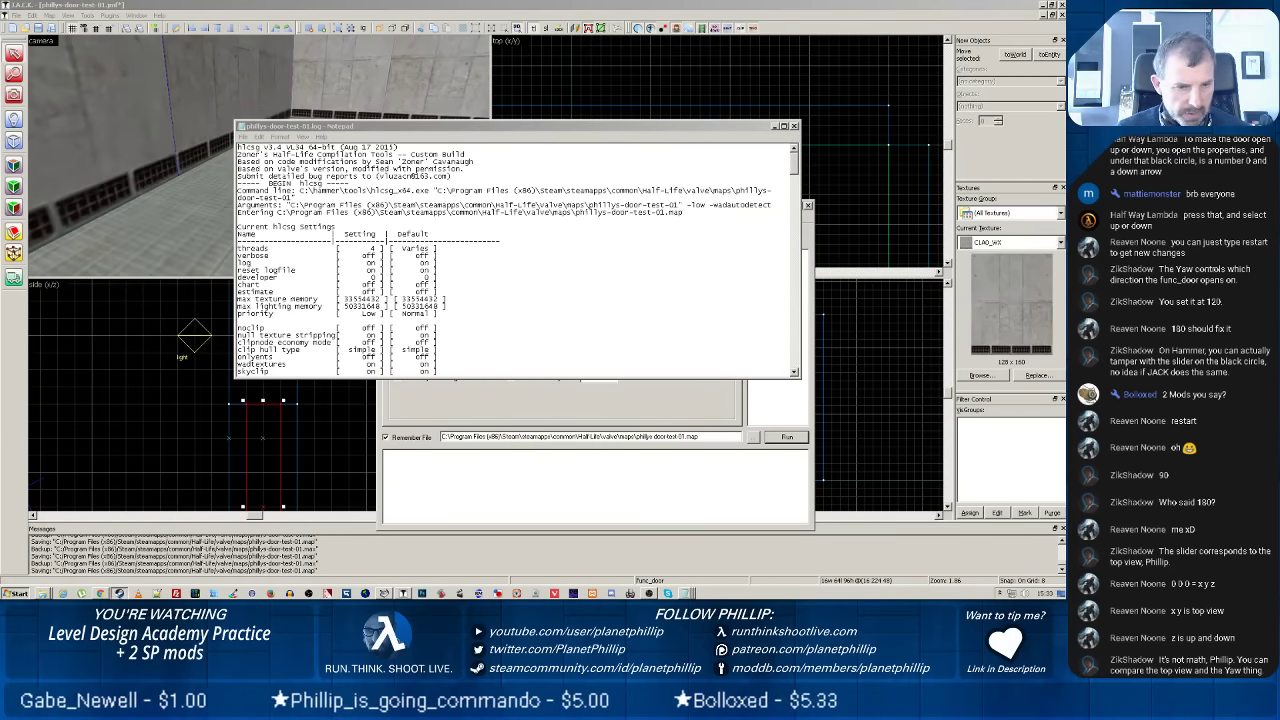
Launch Half-Life from the Steam library and switch to OBS to show the game capture.
{"action": "left_click", "coordinate": [119, 593]}
{"action": "left_click", "coordinate": [202, 113]}
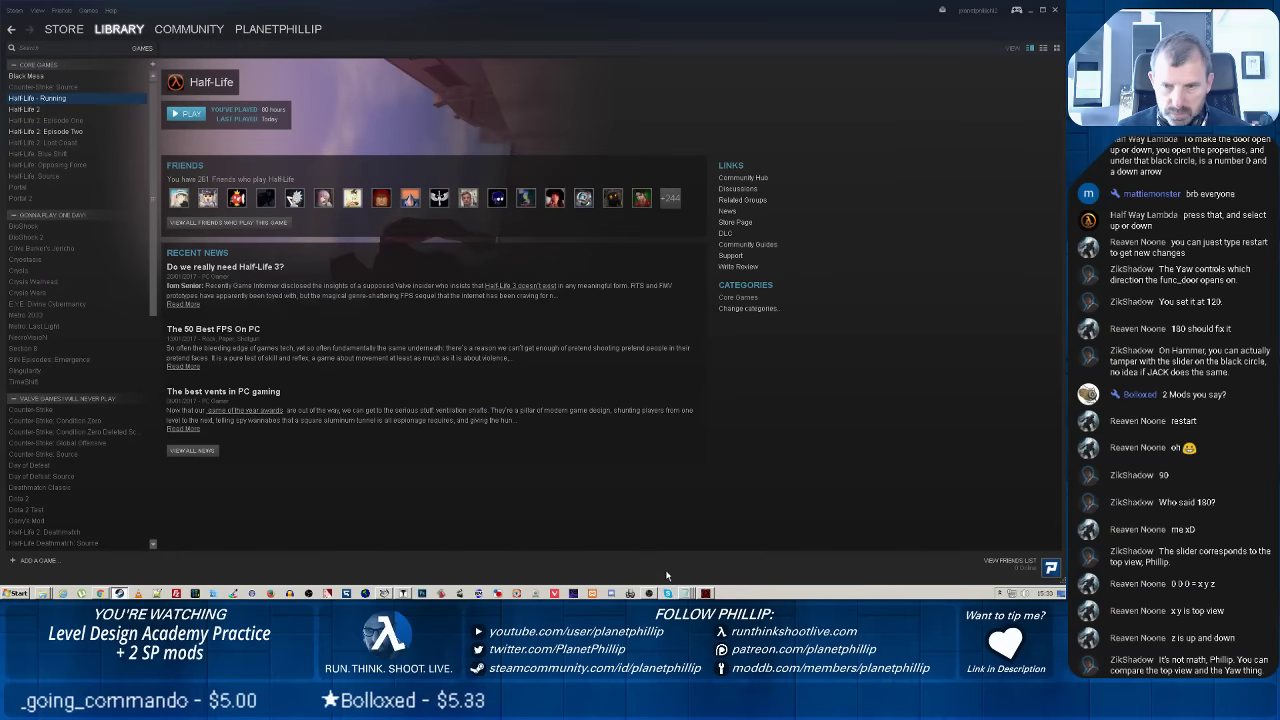
{"action": "left_click", "coordinate": [649, 593]}
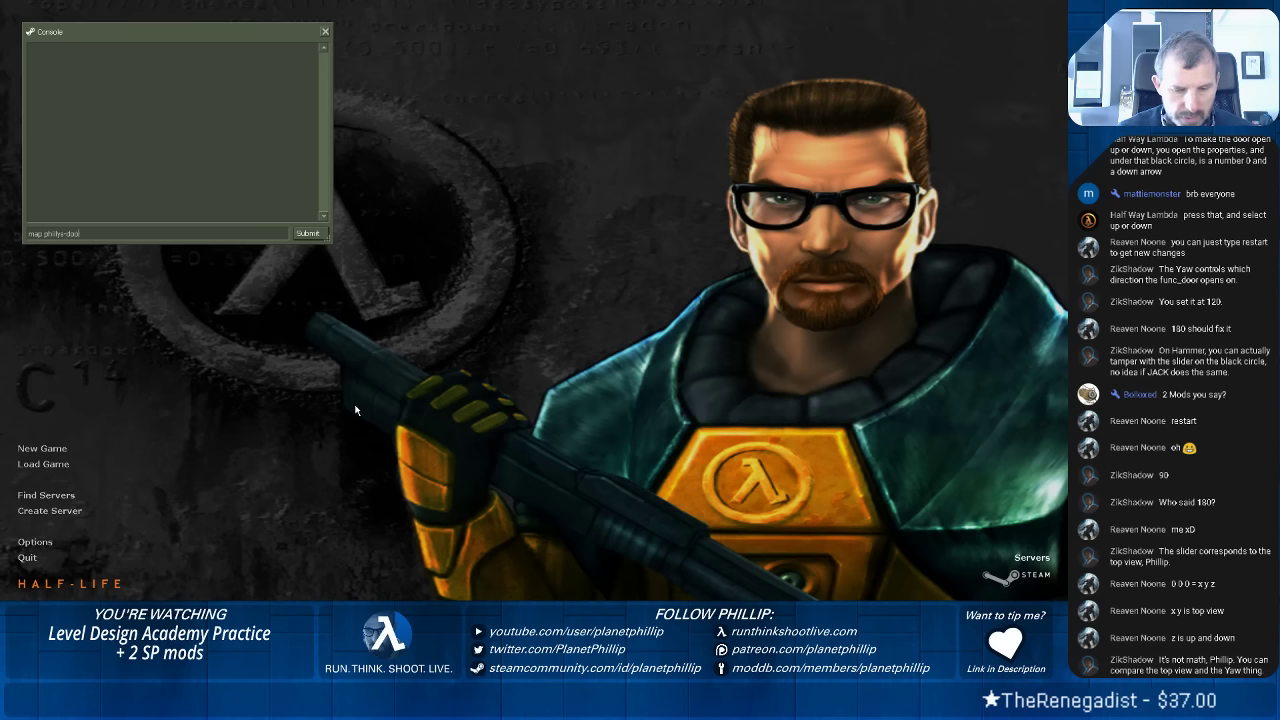
Load the recompiled map in Half-Life with the console command "map phillys-door-test-01".
{"action": "key", "text": "Return"}
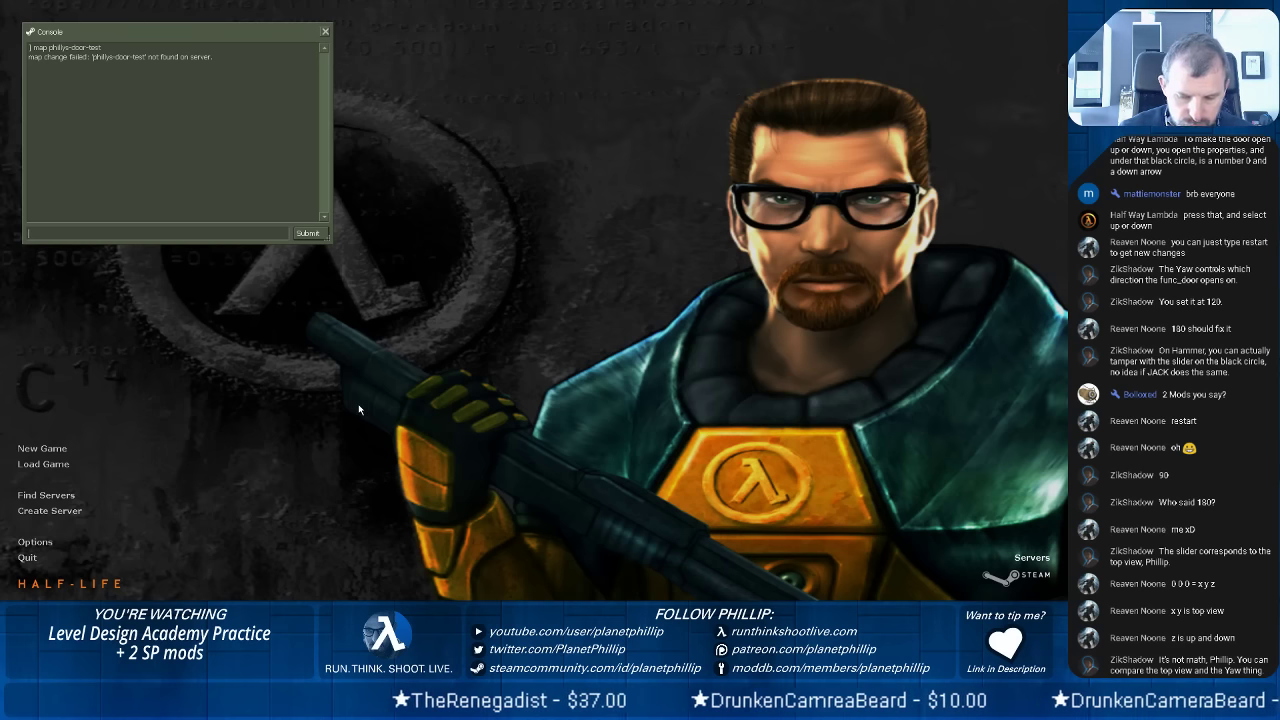
{"action": "type", "text": "map p"}
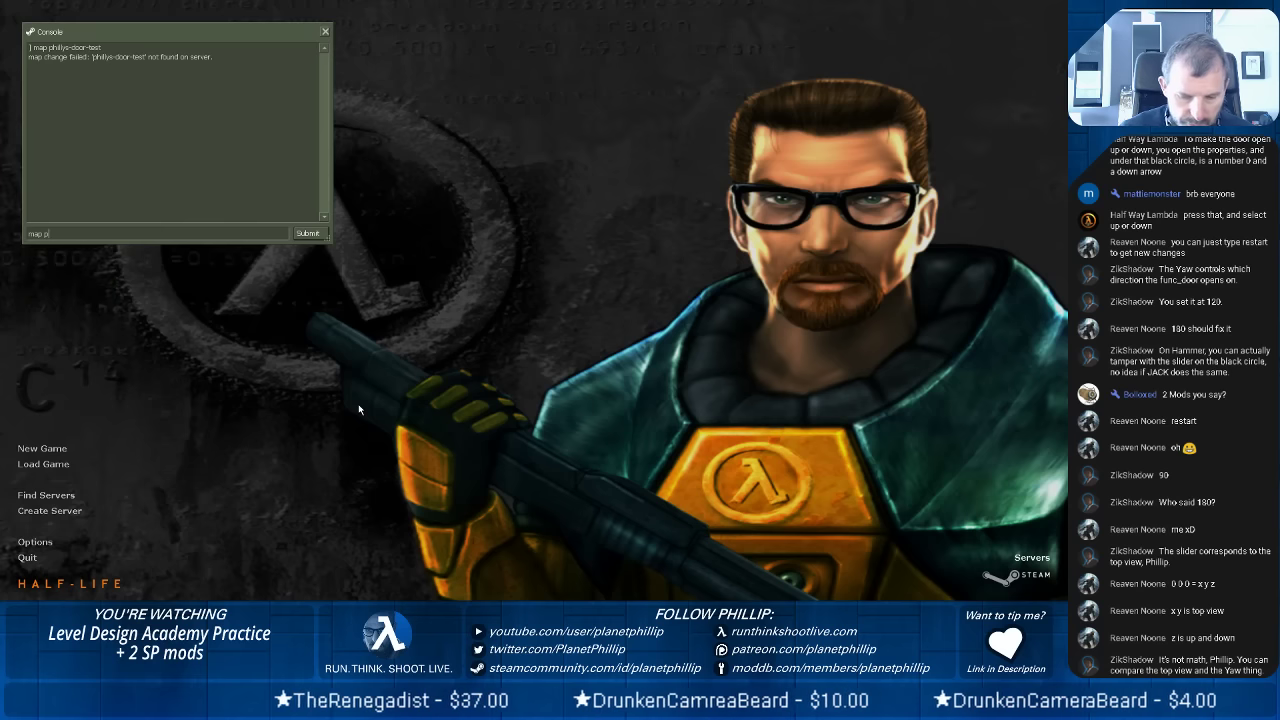
{"action": "type", "text": "hillys-"}
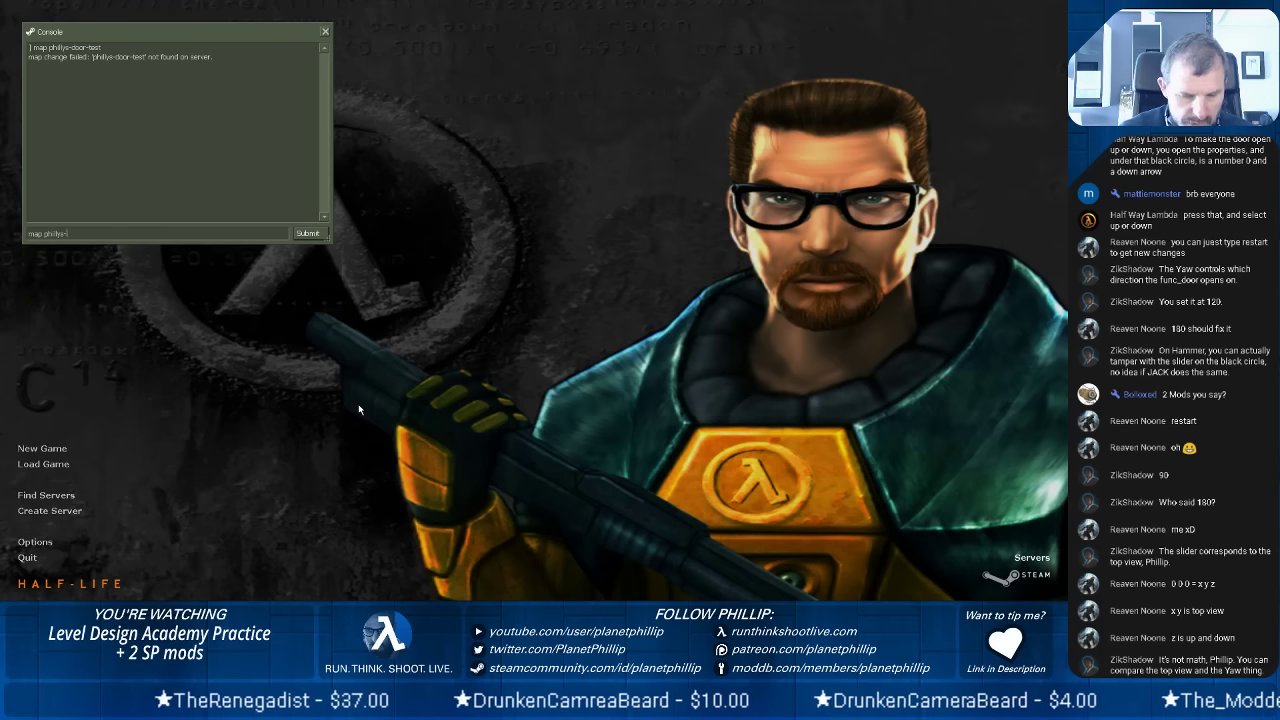
{"action": "type", "text": "door-test-01"}
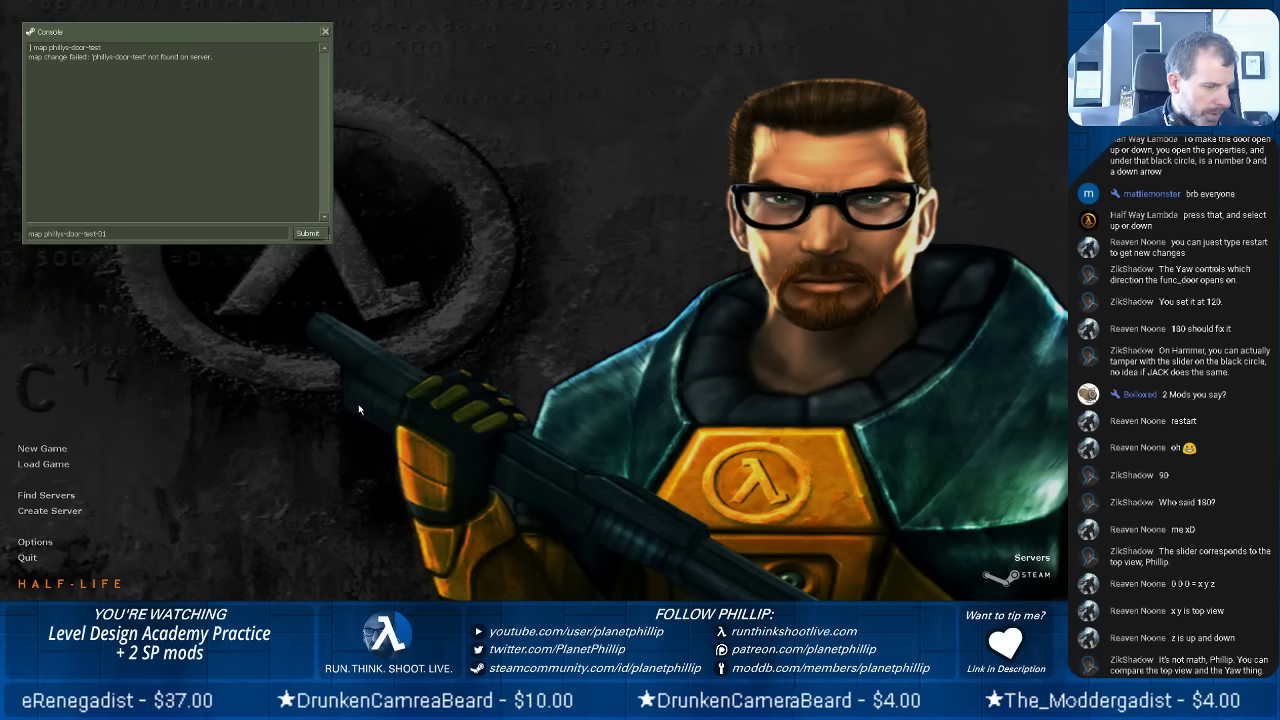
{"action": "key", "text": "Return"}
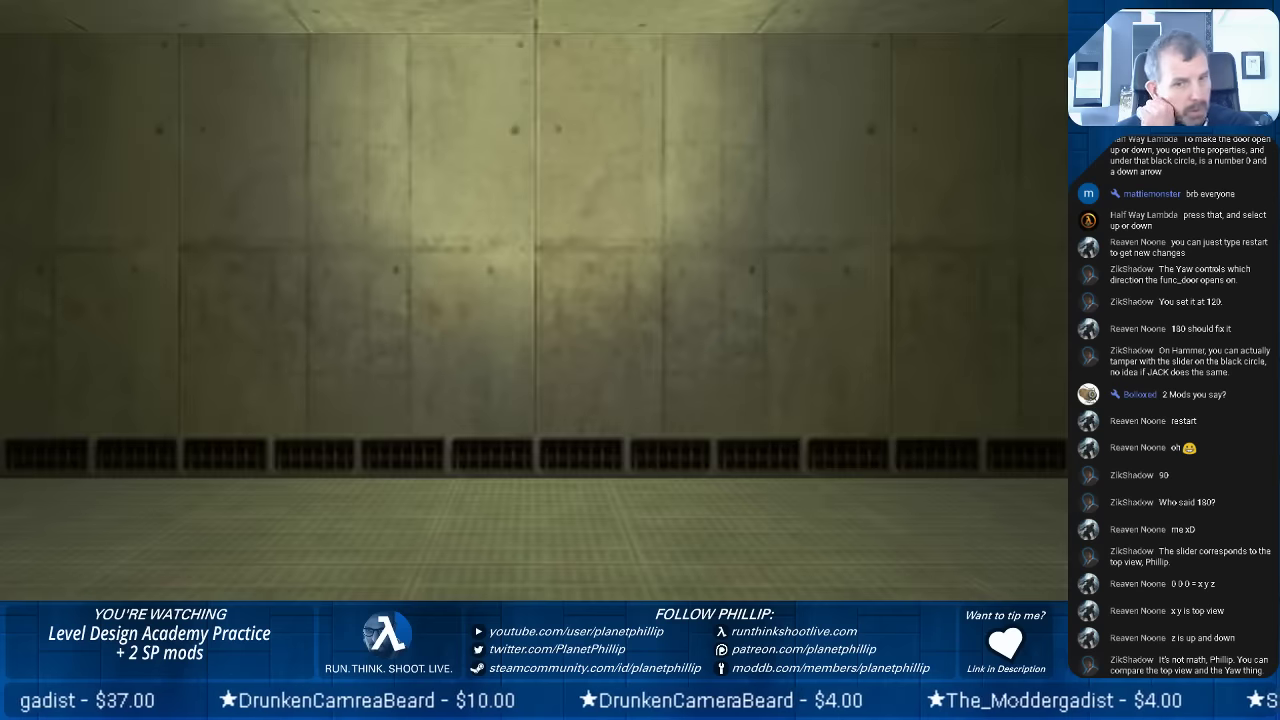
Pick up the crowbar, then walk up to the door and back away repeatedly to test how it opens.
{"action": "key", "text": "w"}
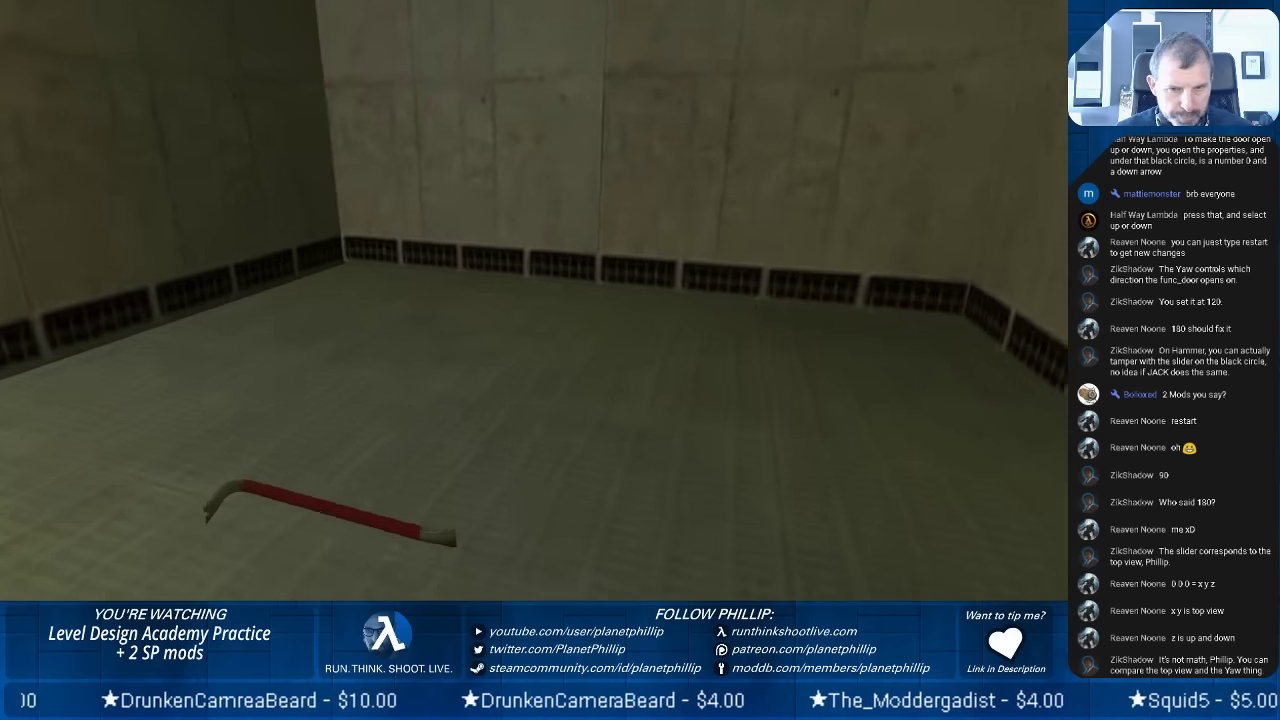
{"action": "key", "text": "w"}
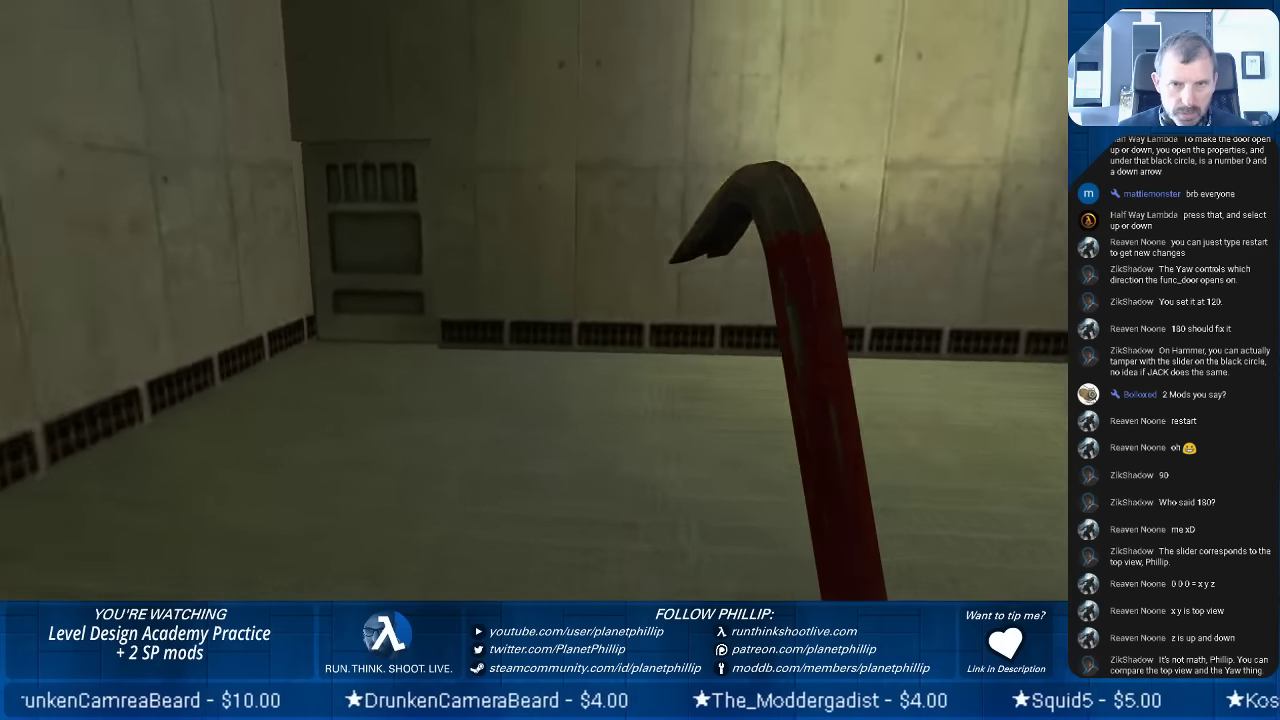
{"action": "key", "text": "w"}
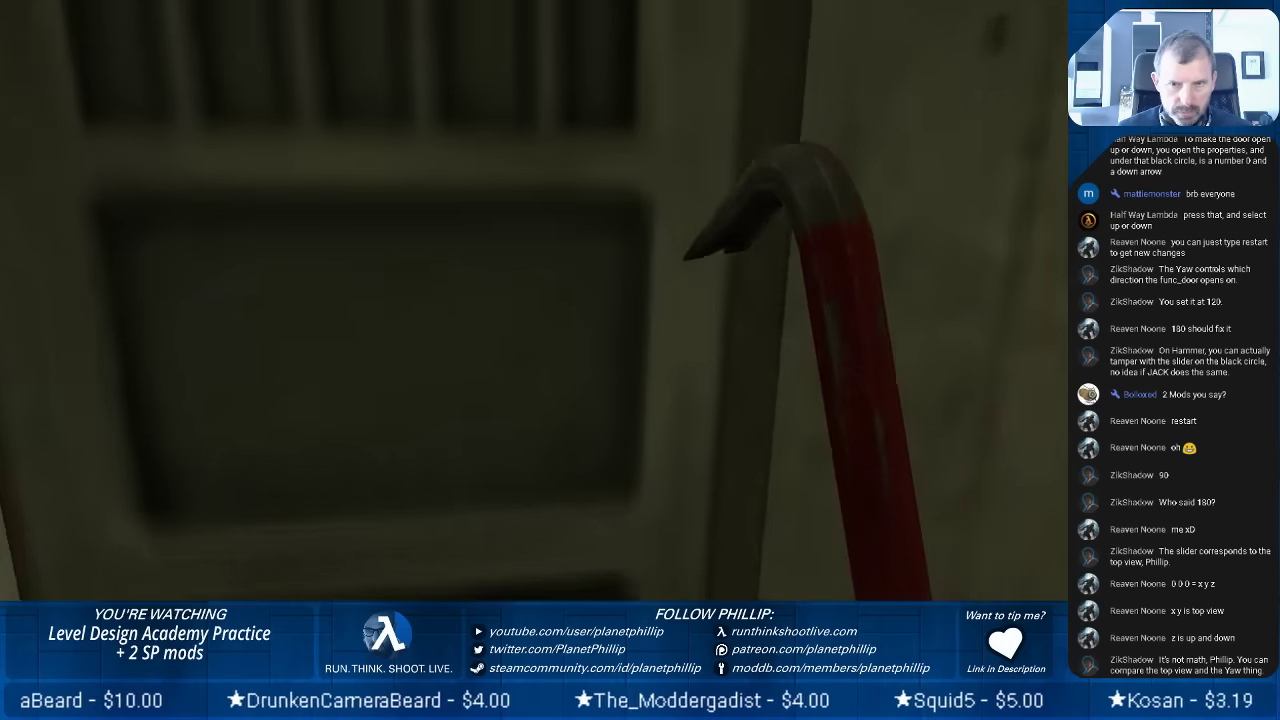
{"action": "key", "text": "s"}
{"action": "key", "text": "a"}
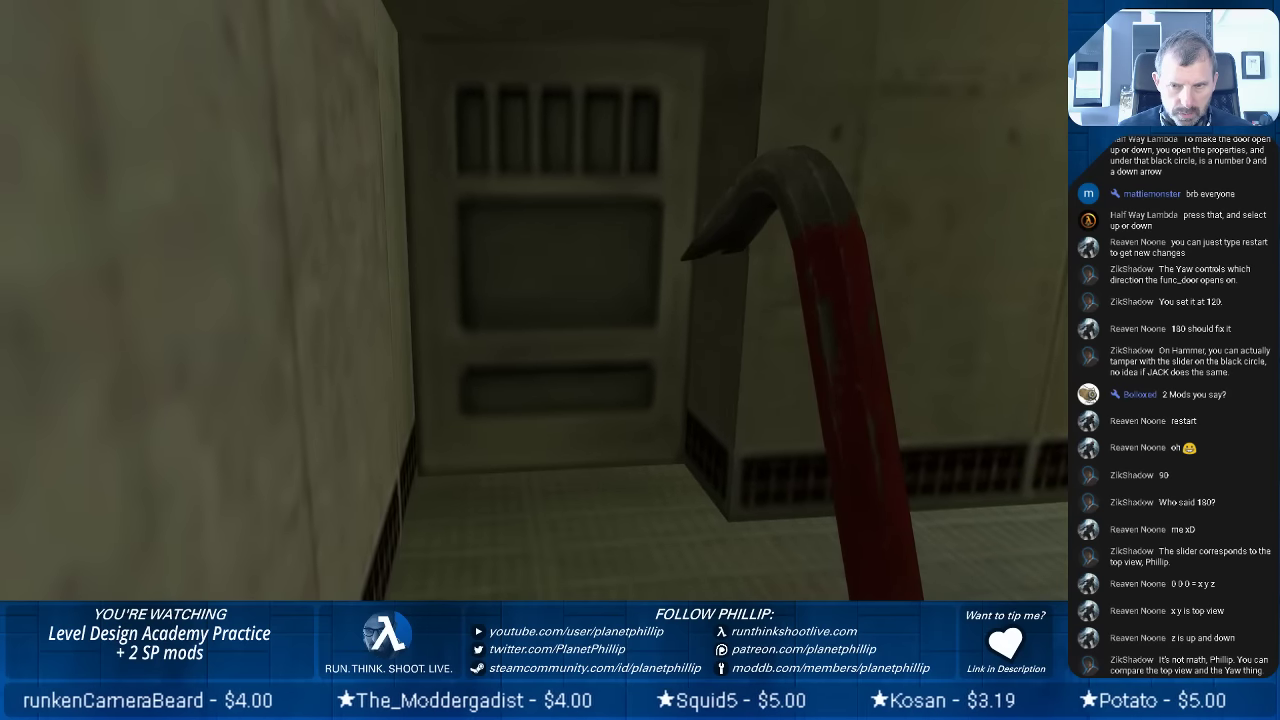
{"action": "key", "text": "w"}
{"action": "key", "text": "s"}
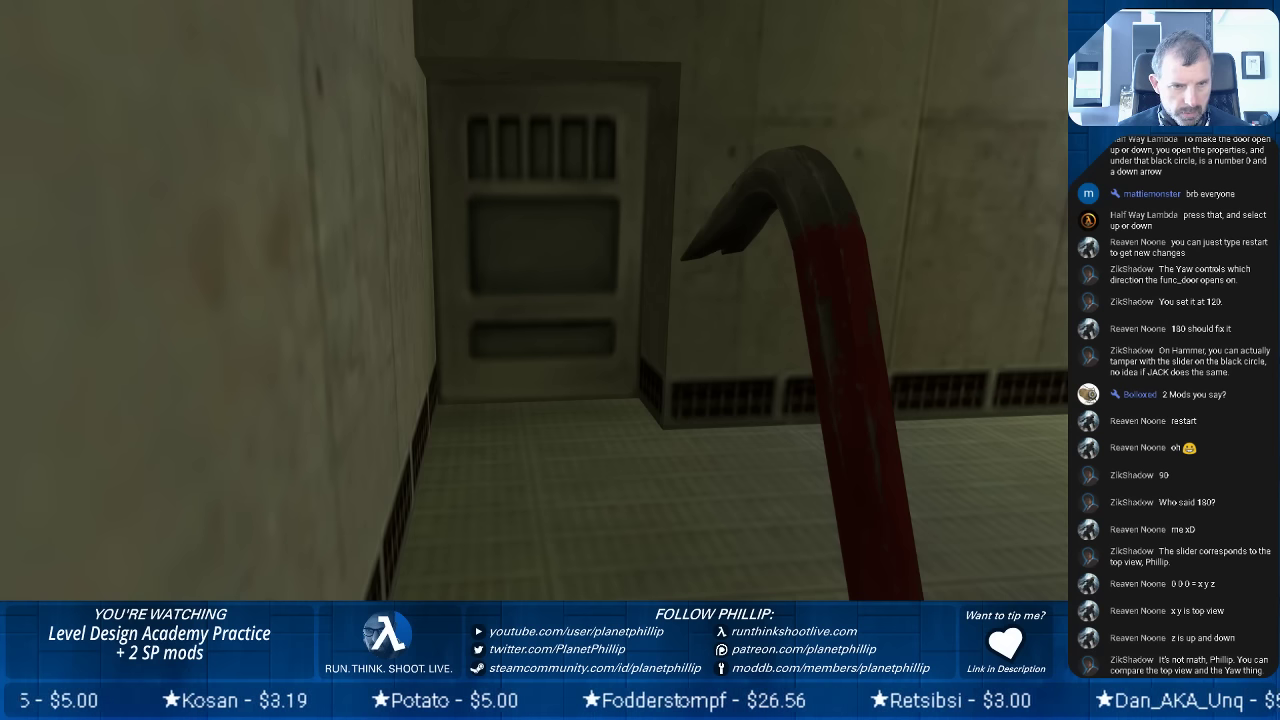
Hide the Game Capture 2 source in OBS, return to J.A.C.K. and select the func_door in the camera view.
{"action": "left_click", "coordinate": [161, 433]}
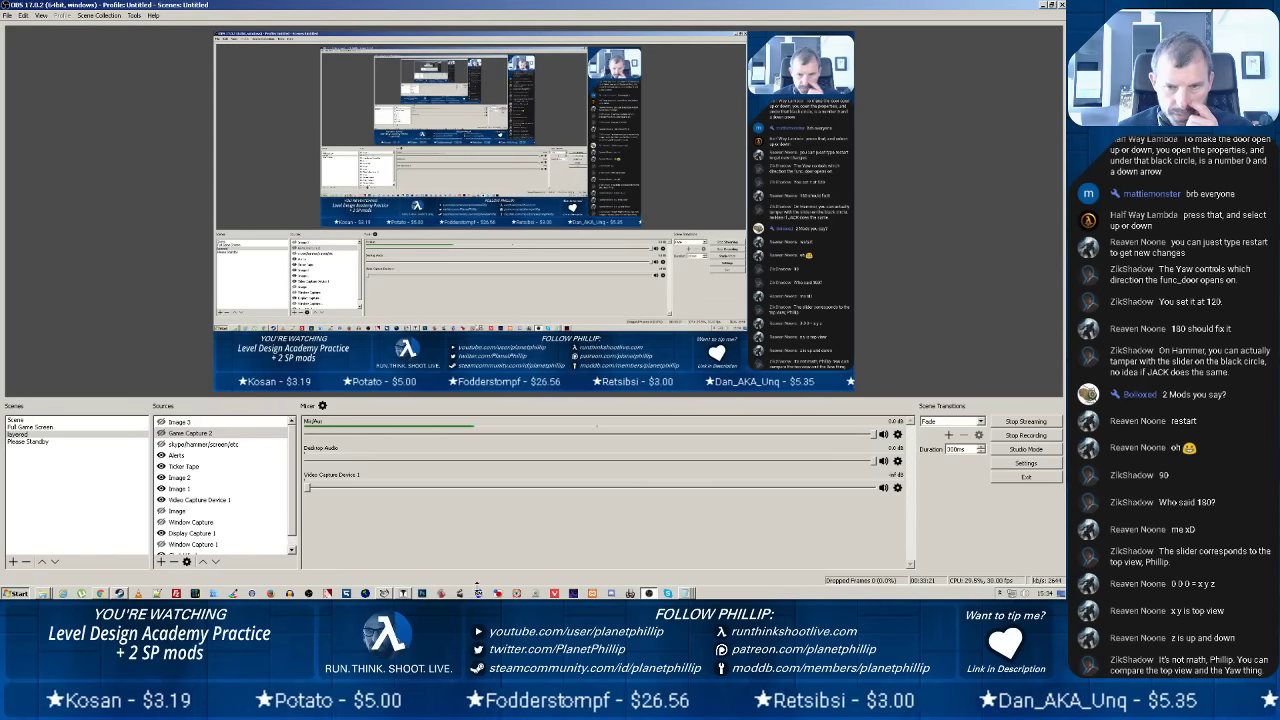
{"action": "left_click", "coordinate": [404, 593]}
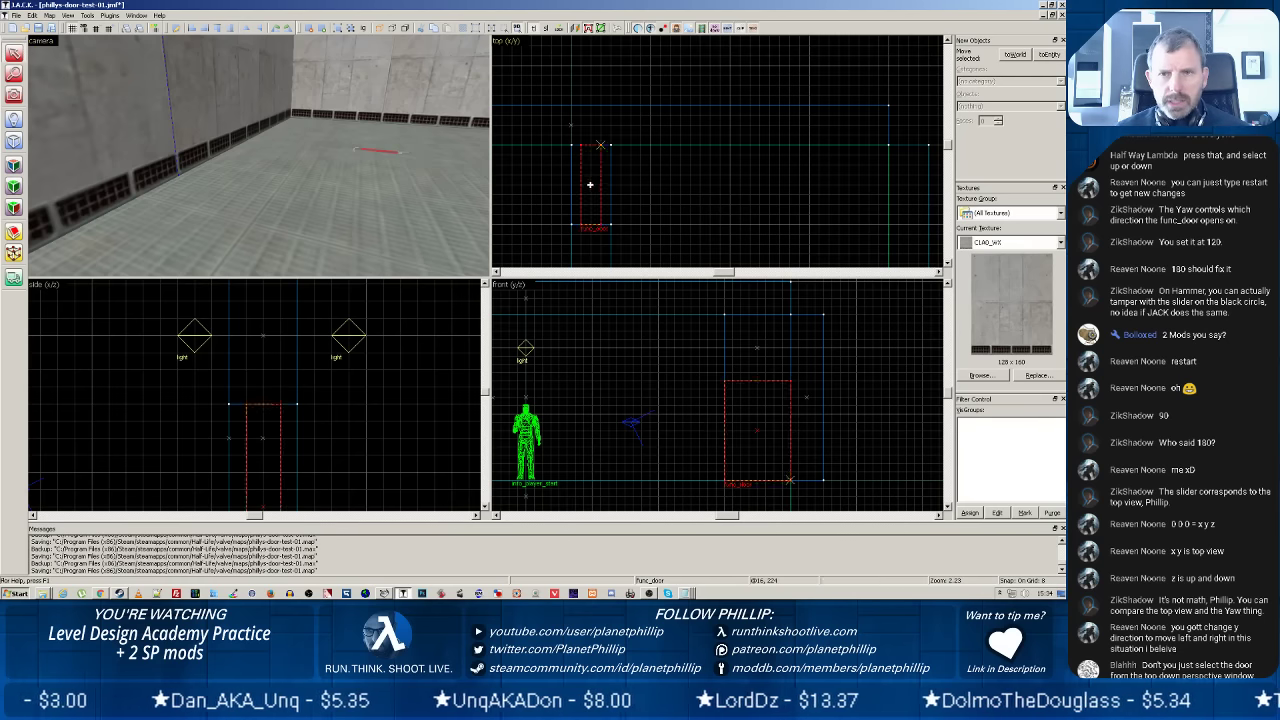
{"action": "left_click", "coordinate": [455, 181]}
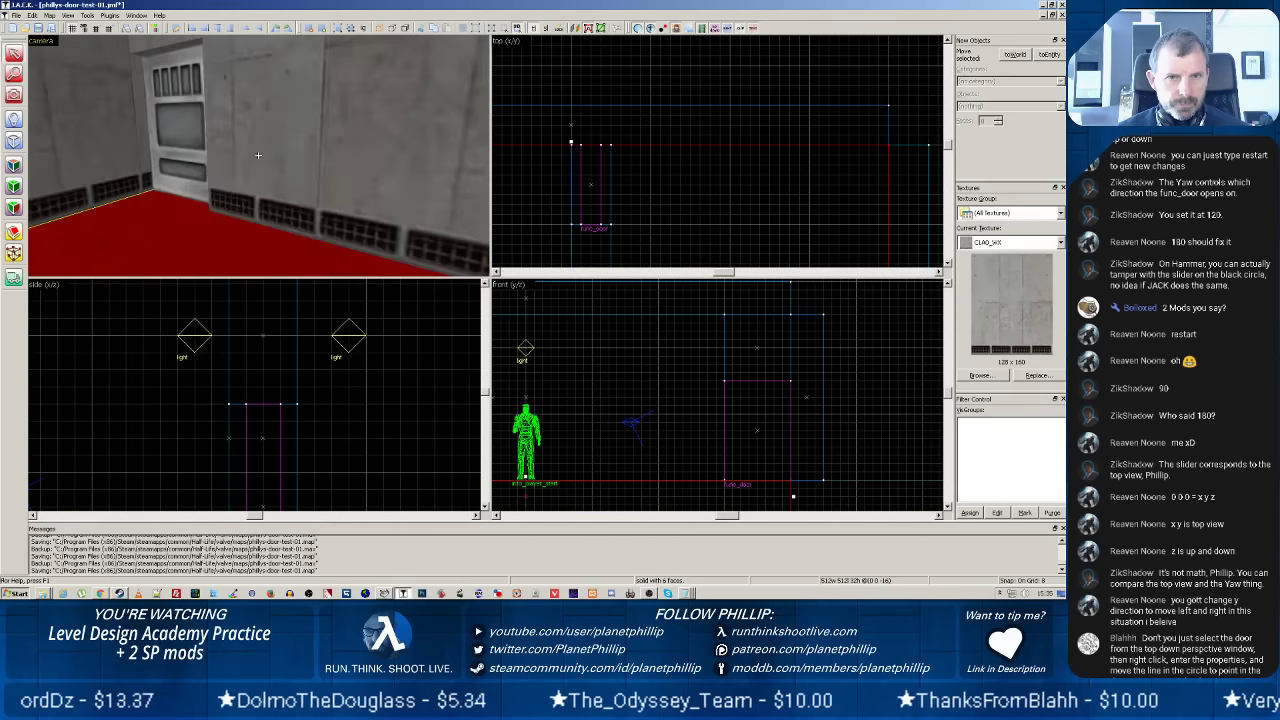
{"action": "key", "text": "z"}
{"action": "left_click", "coordinate": [223, 145]}
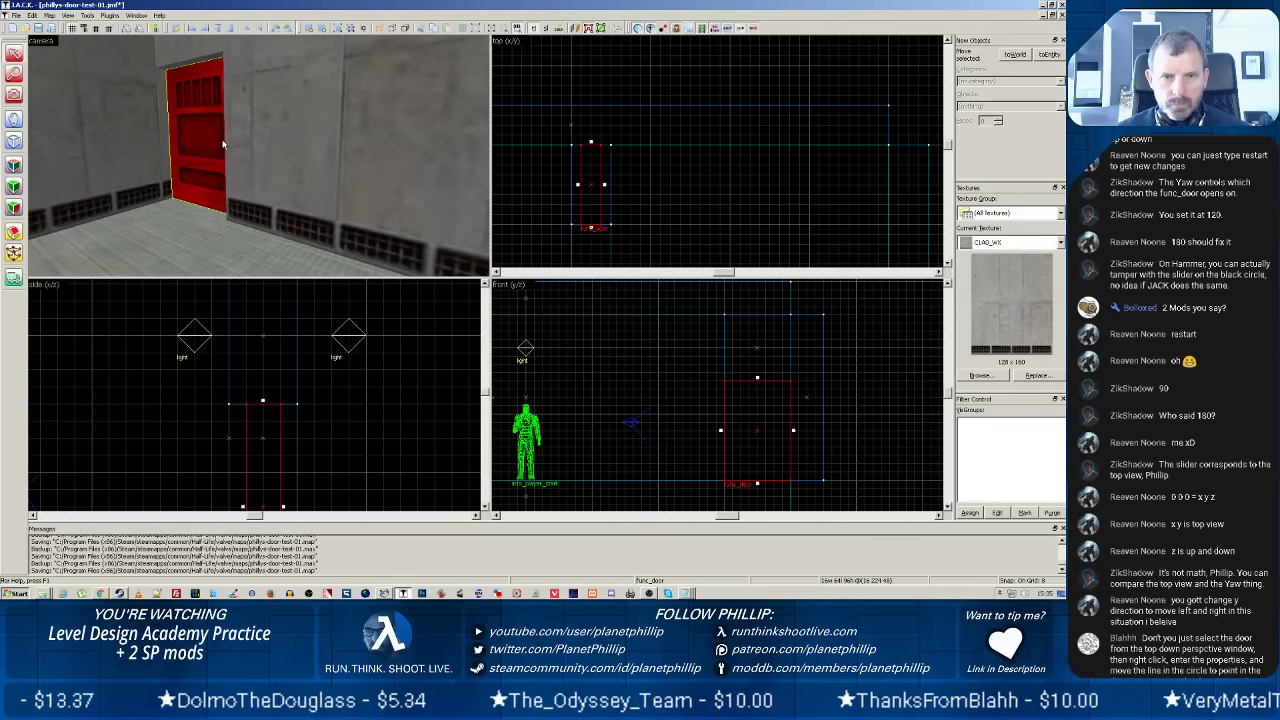
Set the func_door's Pitch Yaw Roll to 0 90 180 using the yaw dial and close its properties.
{"action": "right_click", "coordinate": [592, 185]}
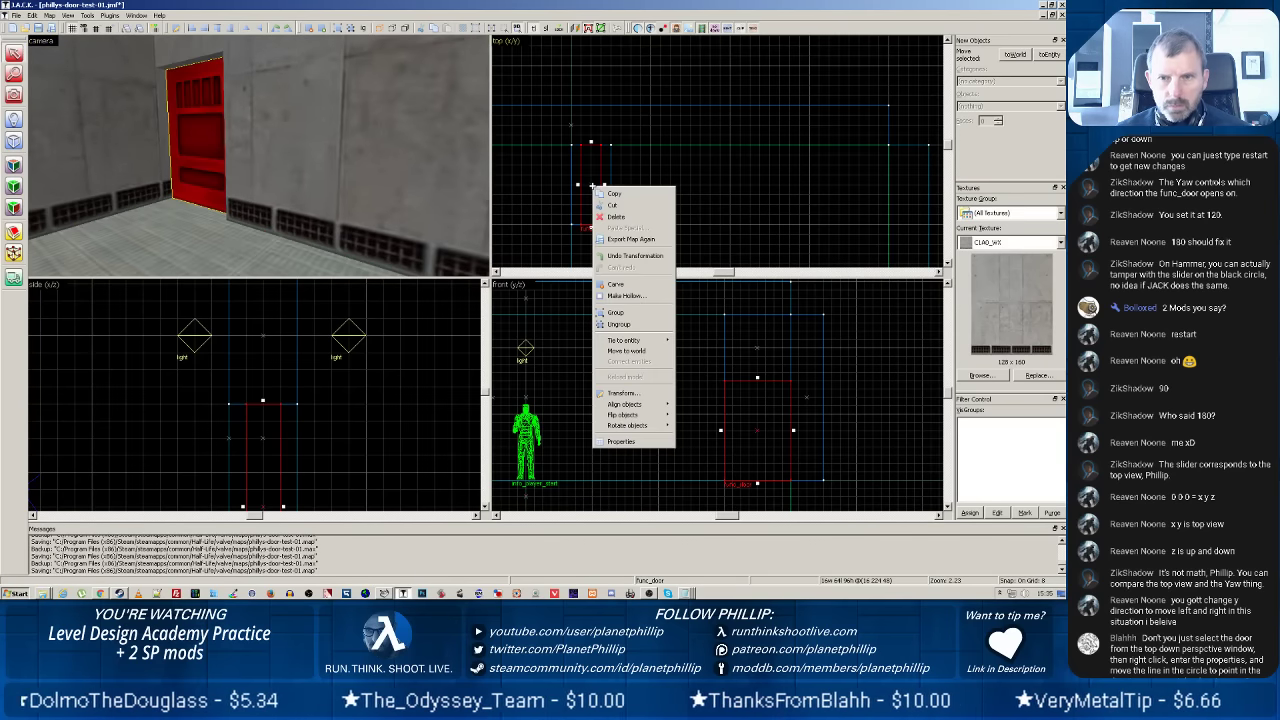
{"action": "left_click", "coordinate": [630, 446]}
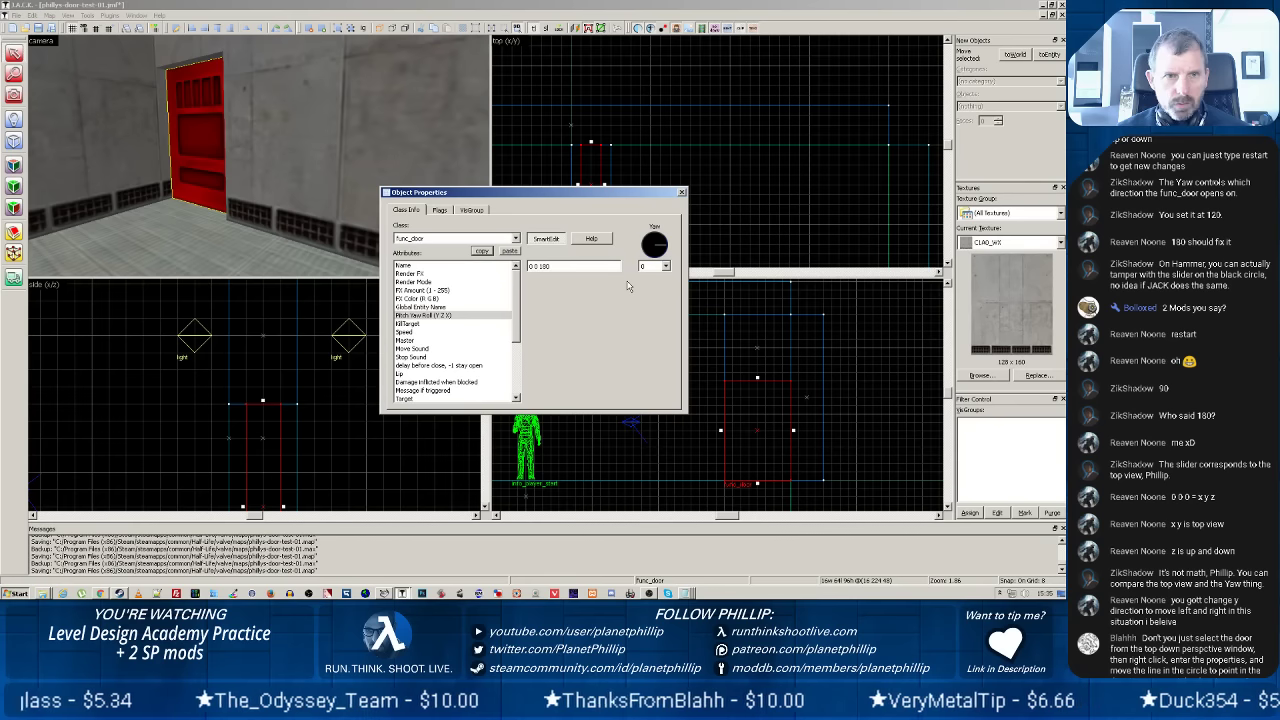
{"action": "left_click", "coordinate": [657, 237]}
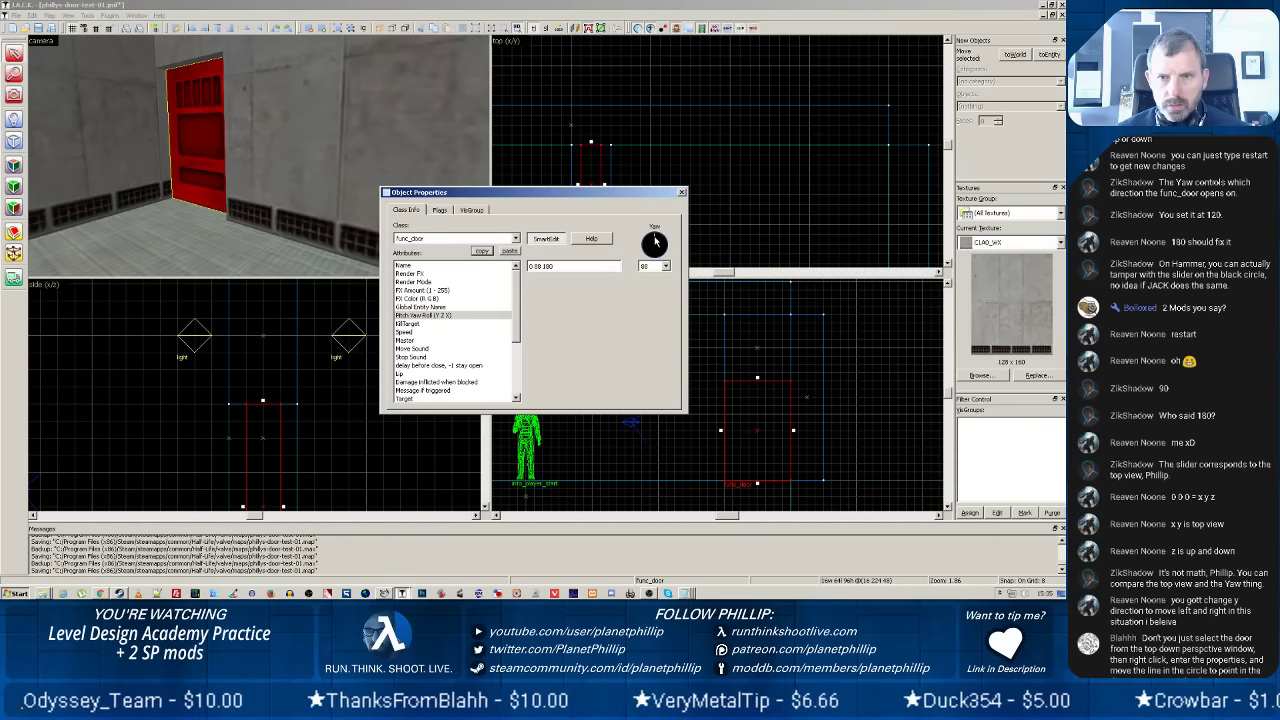
{"action": "left_click", "coordinate": [653, 236]}
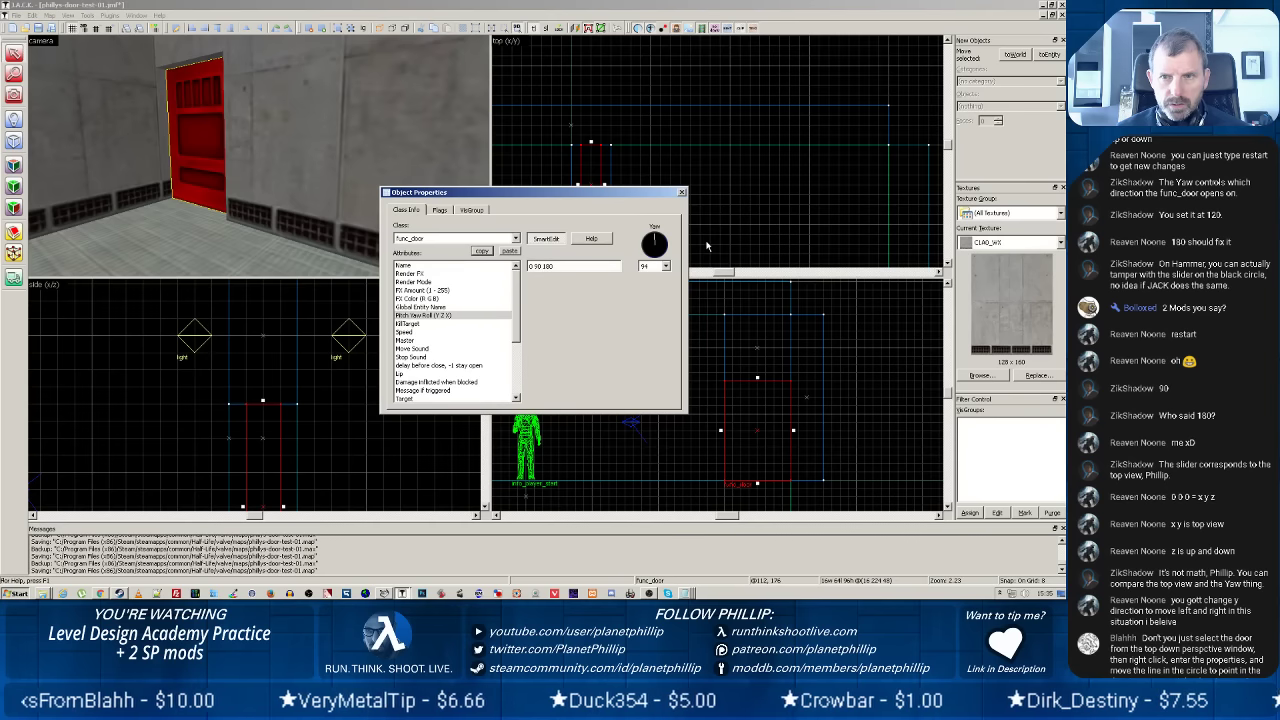
{"action": "left_click", "coordinate": [682, 193]}
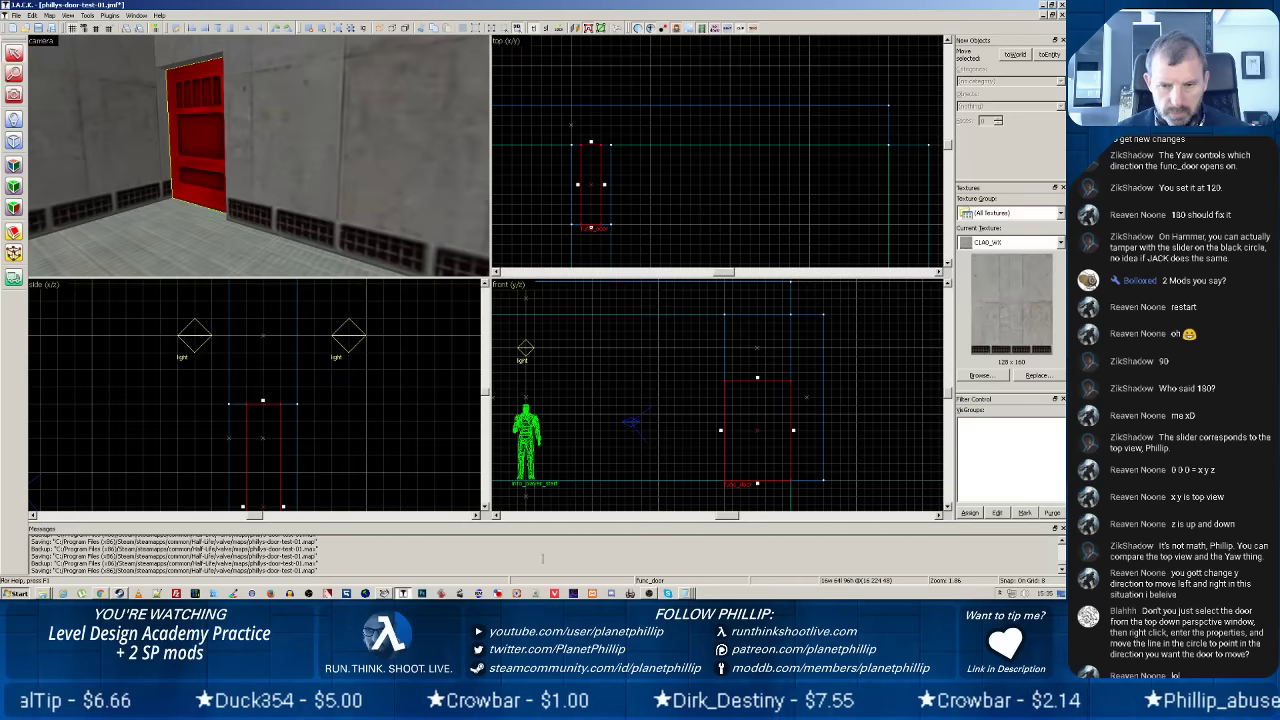
Recompile phillys-door-test-01.map with the LDA-preset-phillip.bcp preset in Batch Compiler, then launch Half-Life from the Steam library.
{"action": "left_click", "coordinate": [403, 593]}
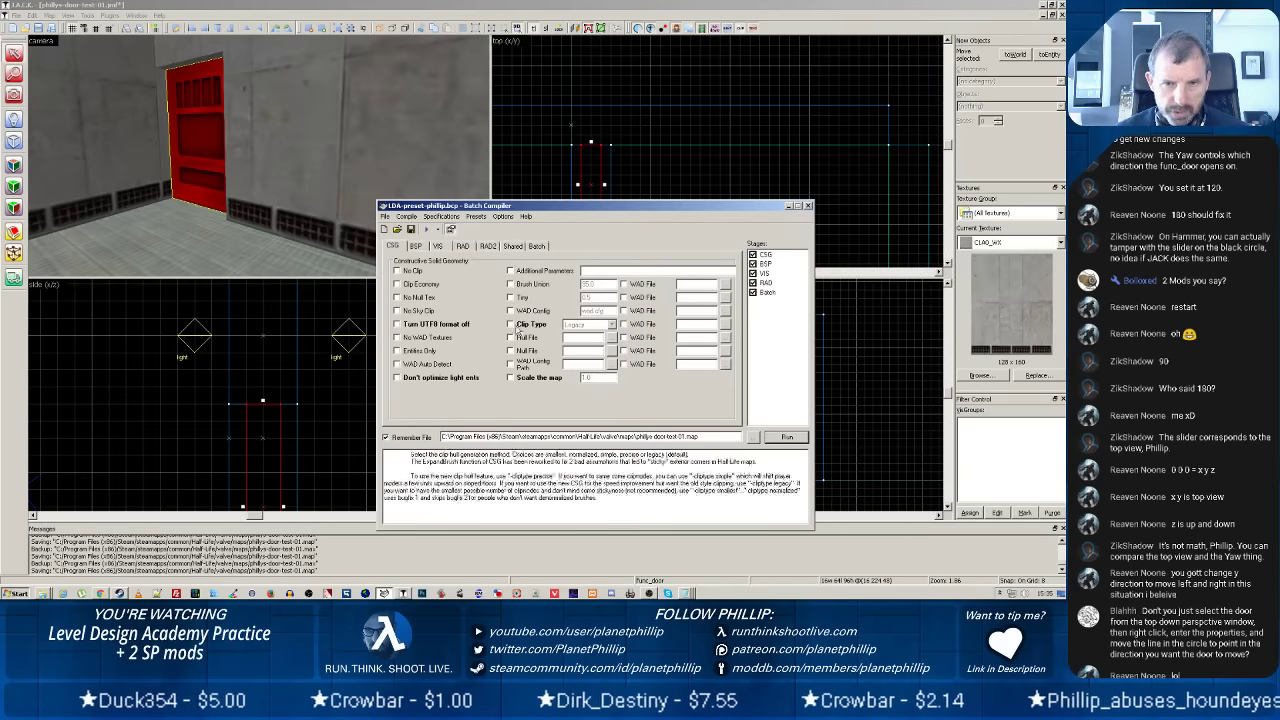
{"action": "left_click", "coordinate": [786, 437]}
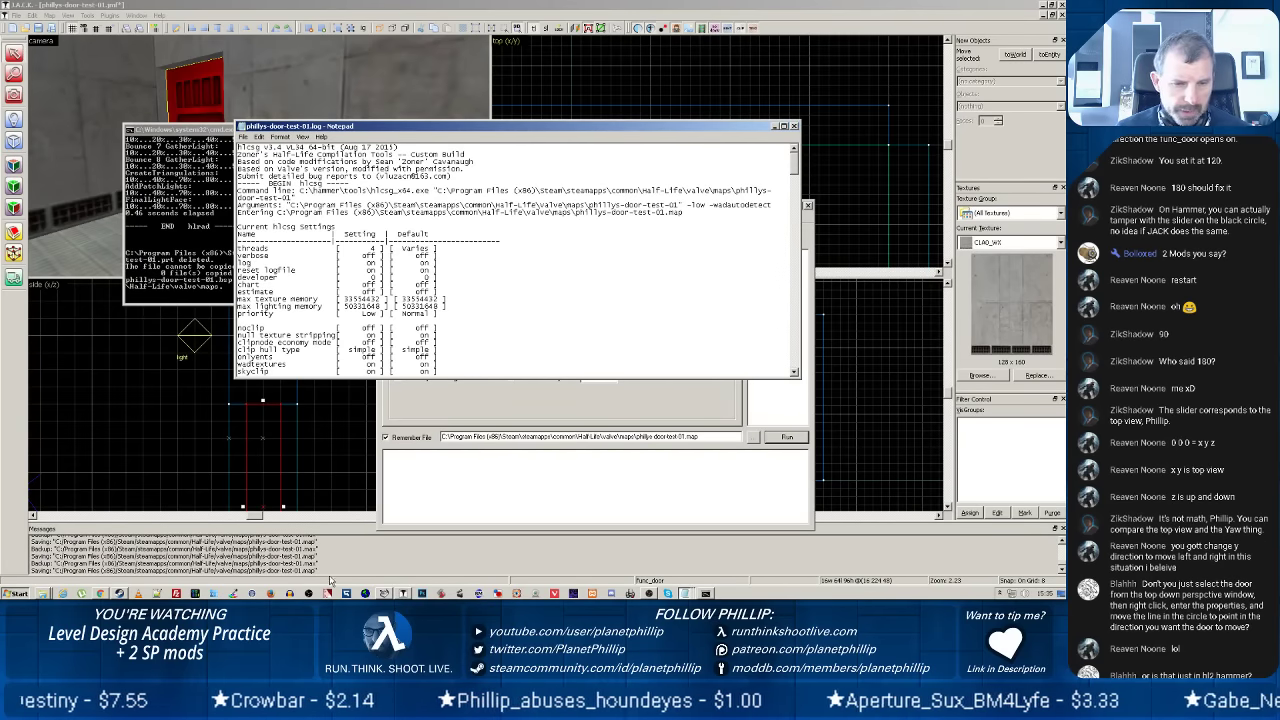
{"action": "left_click", "coordinate": [118, 593]}
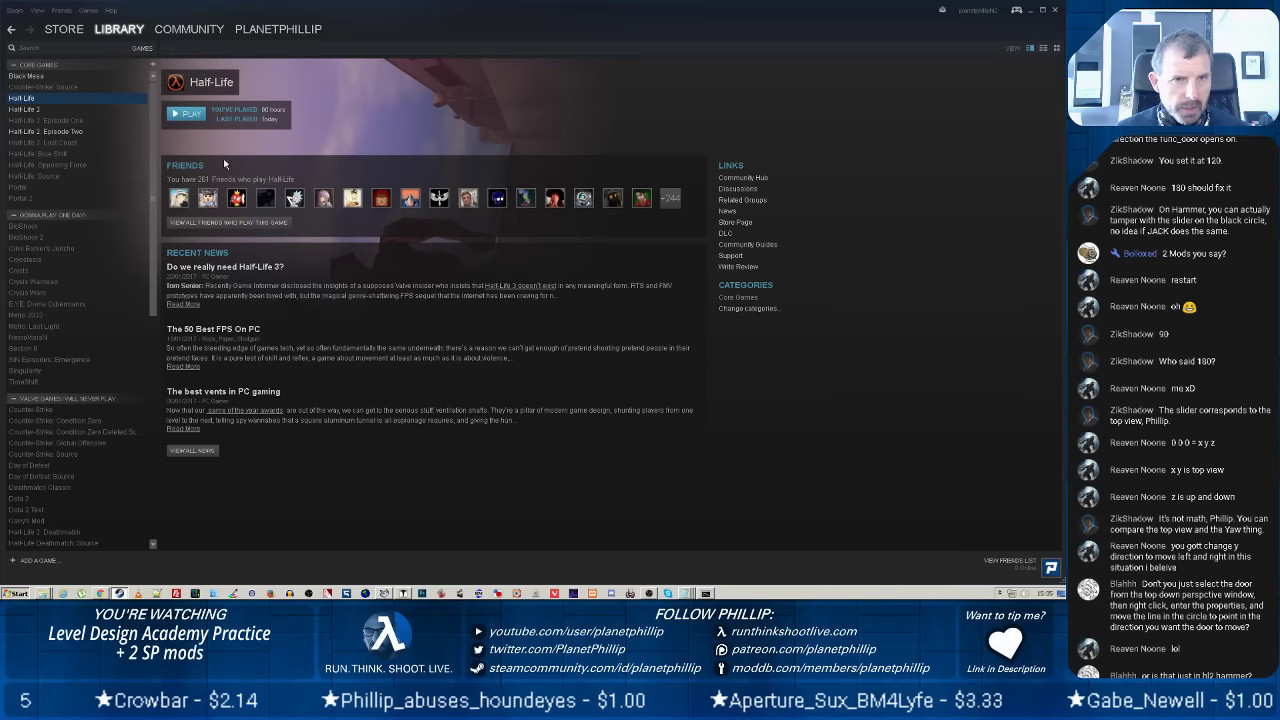
{"action": "left_click", "coordinate": [183, 114]}
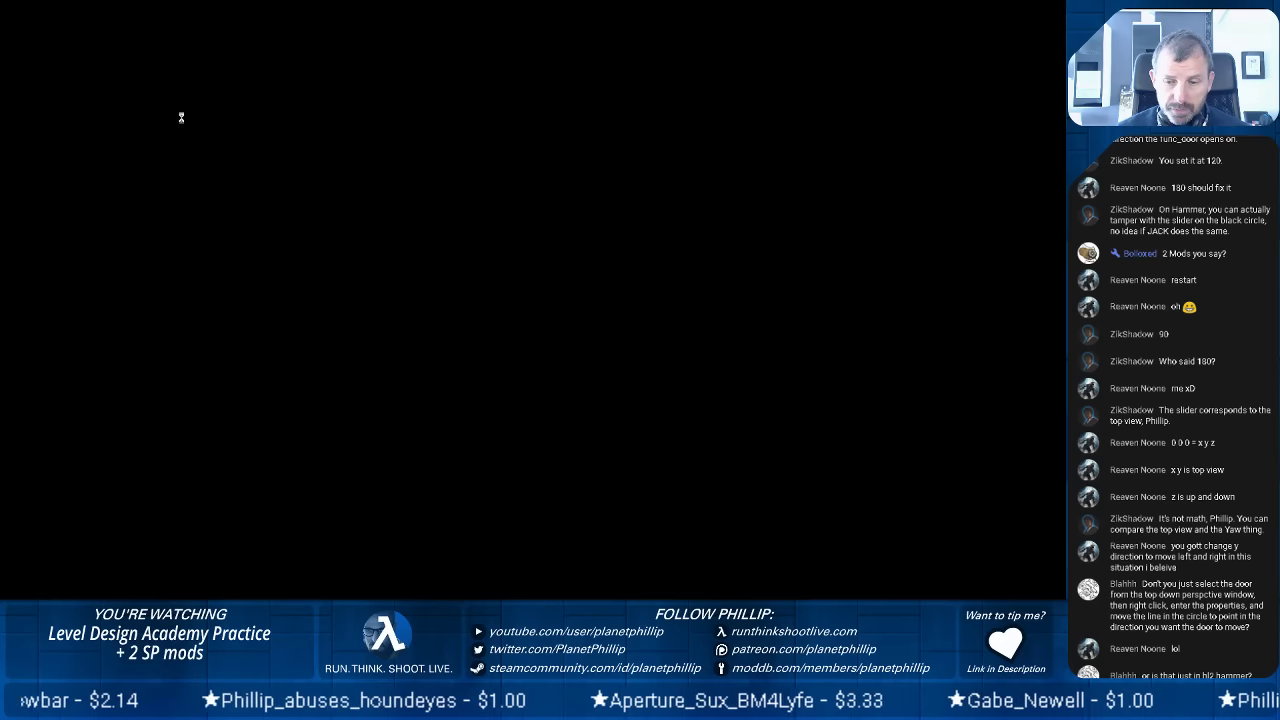
Switch to OBS, show the Game Capture 2 source, and return to the running Half-Life game.
{"action": "key", "text": "super"}
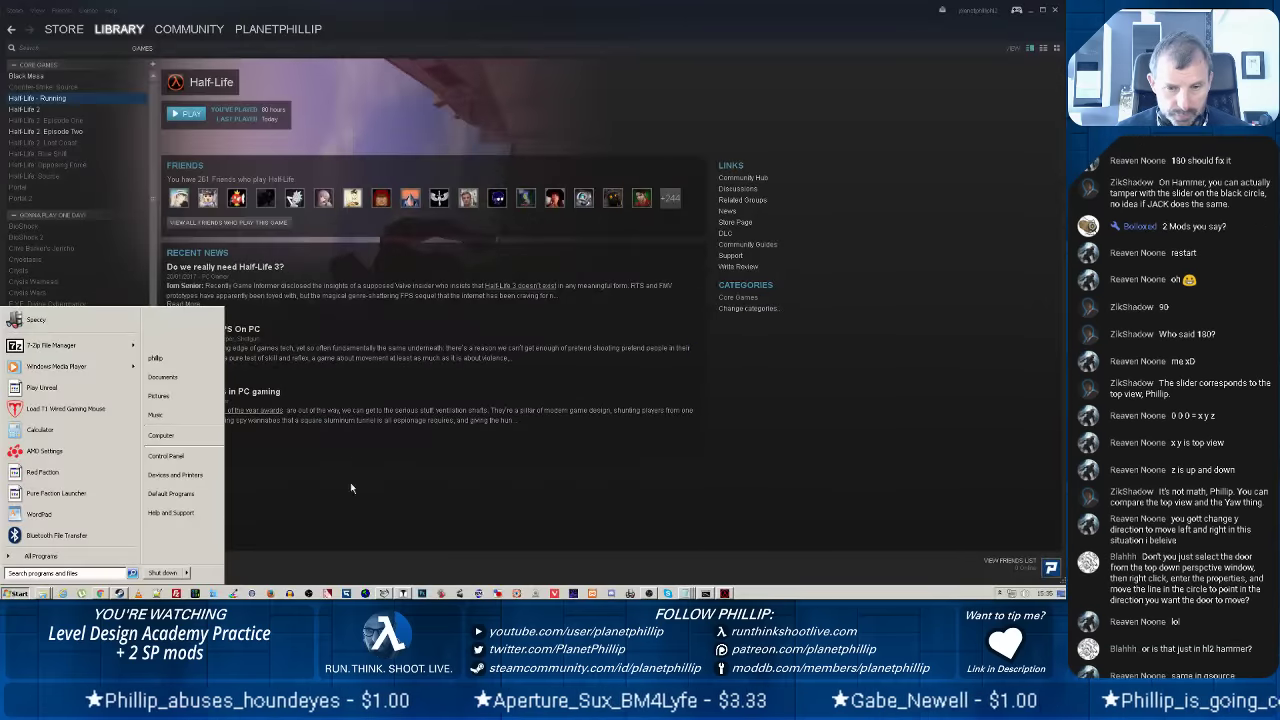
{"action": "left_click", "coordinate": [650, 593]}
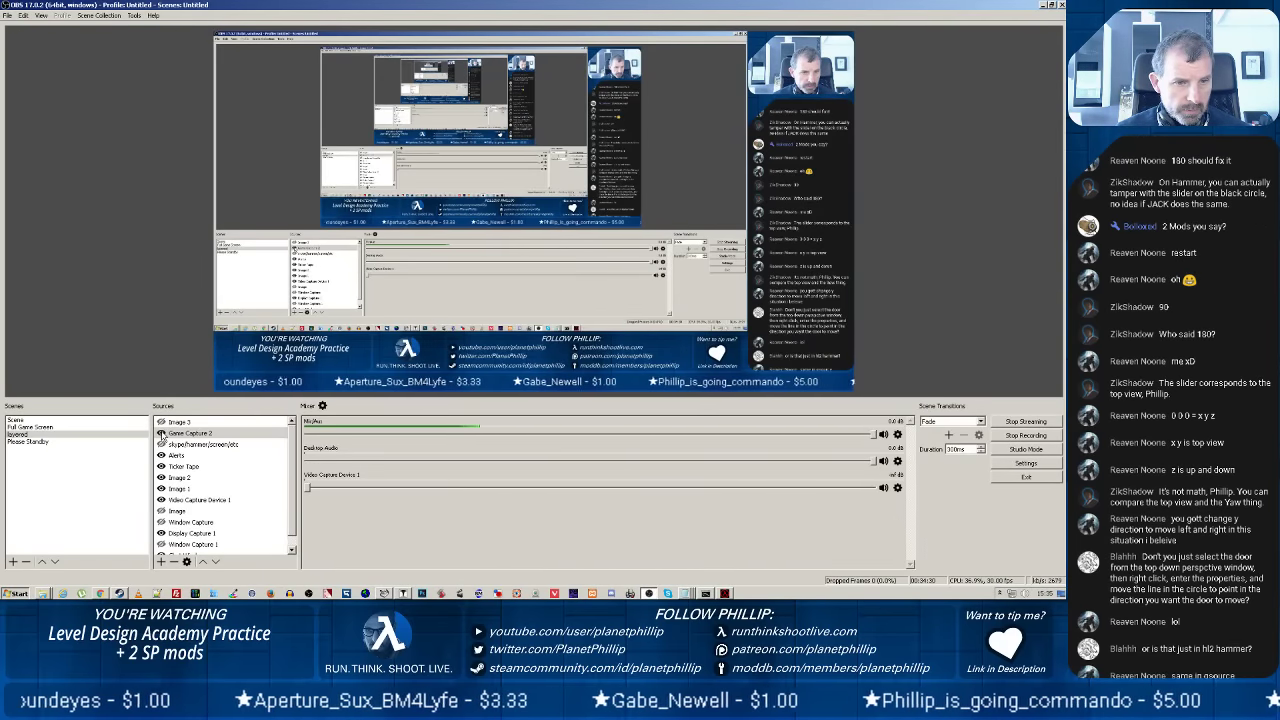
{"action": "left_click", "coordinate": [726, 593]}
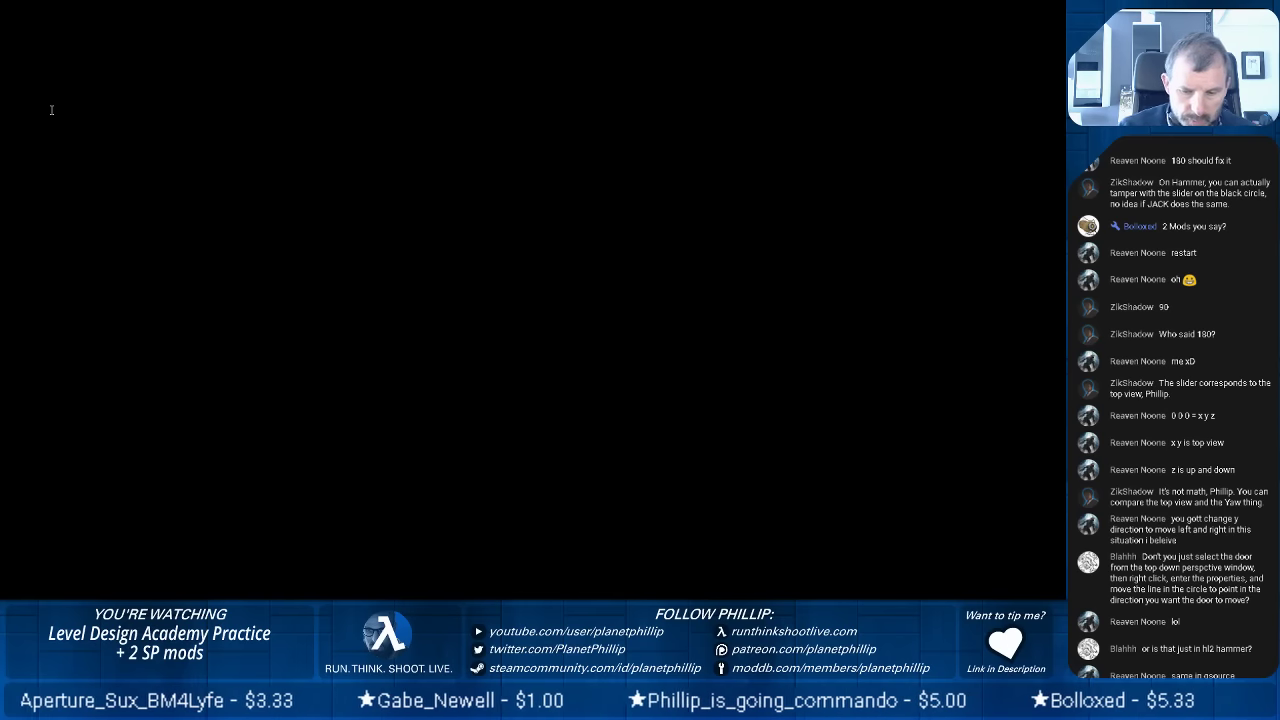
Load the recompiled phillys-door-test-01 map with the map command in the Half-Life console.
{"action": "type", "text": "map phillys"}
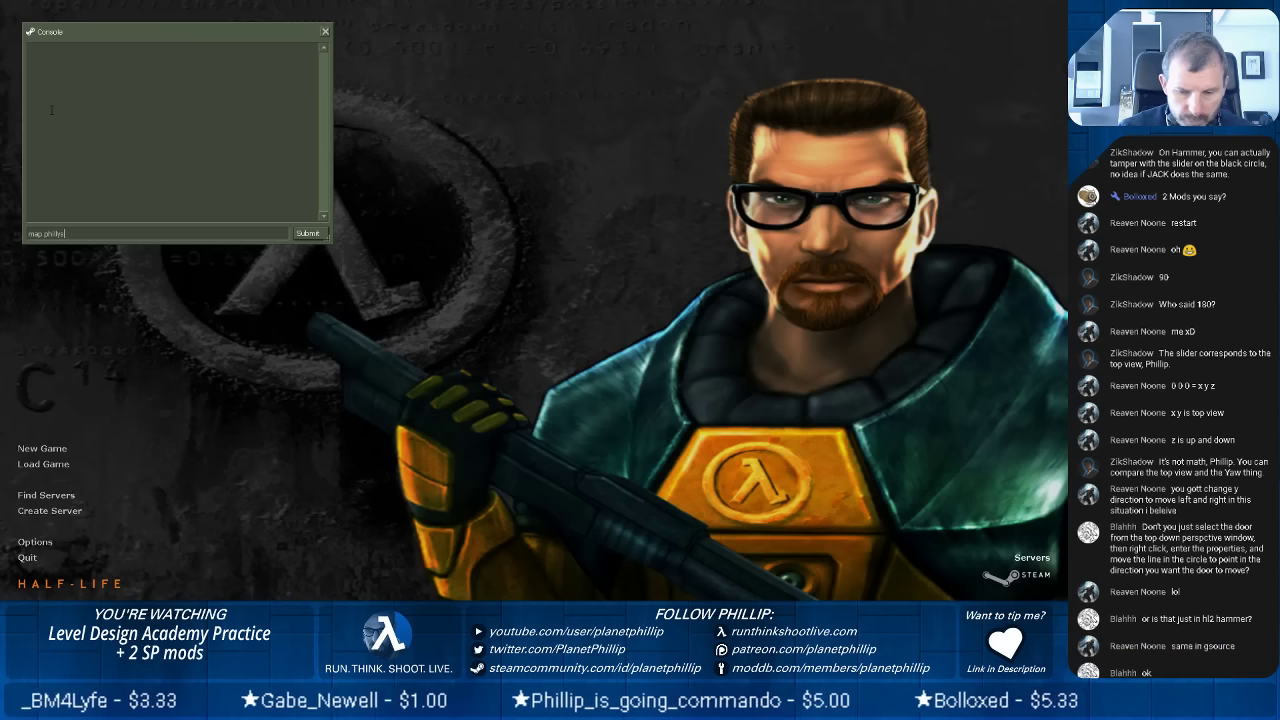
Load the map phillys-door-test-01 through the game console and walk across the room to the door.
{"action": "type", "text": "-door-test-01"}
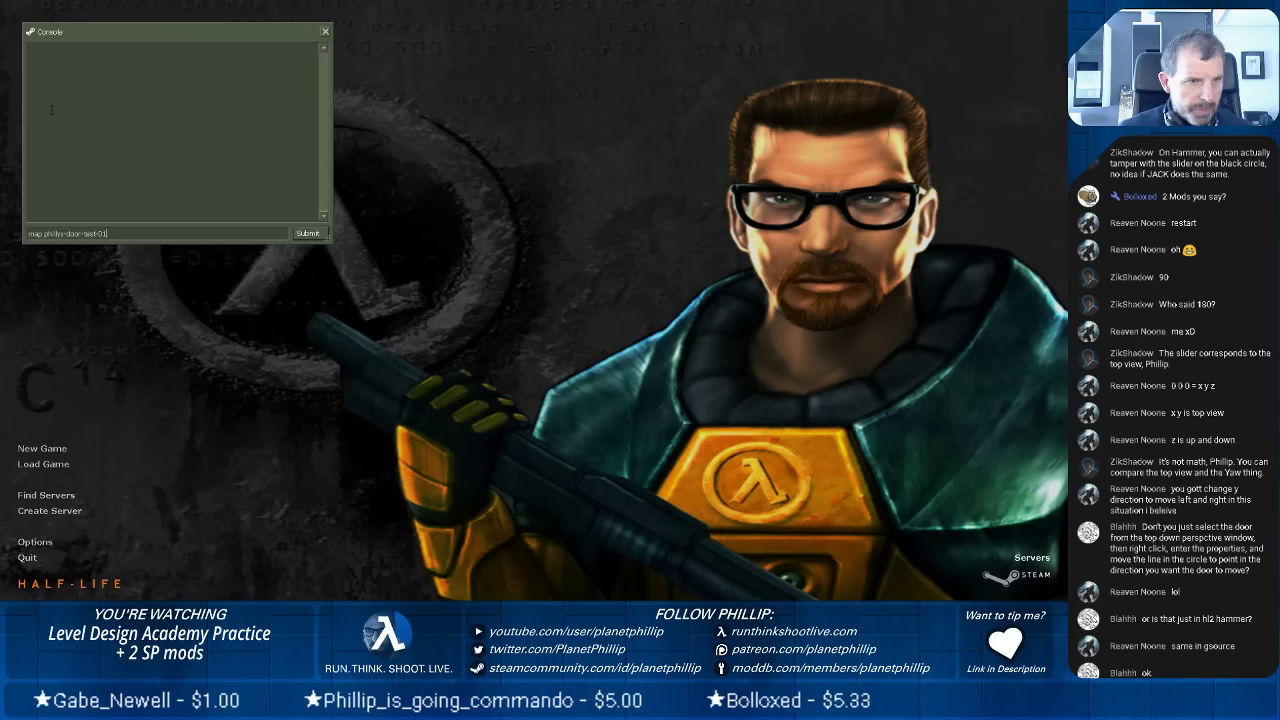
{"action": "key", "text": "Return"}
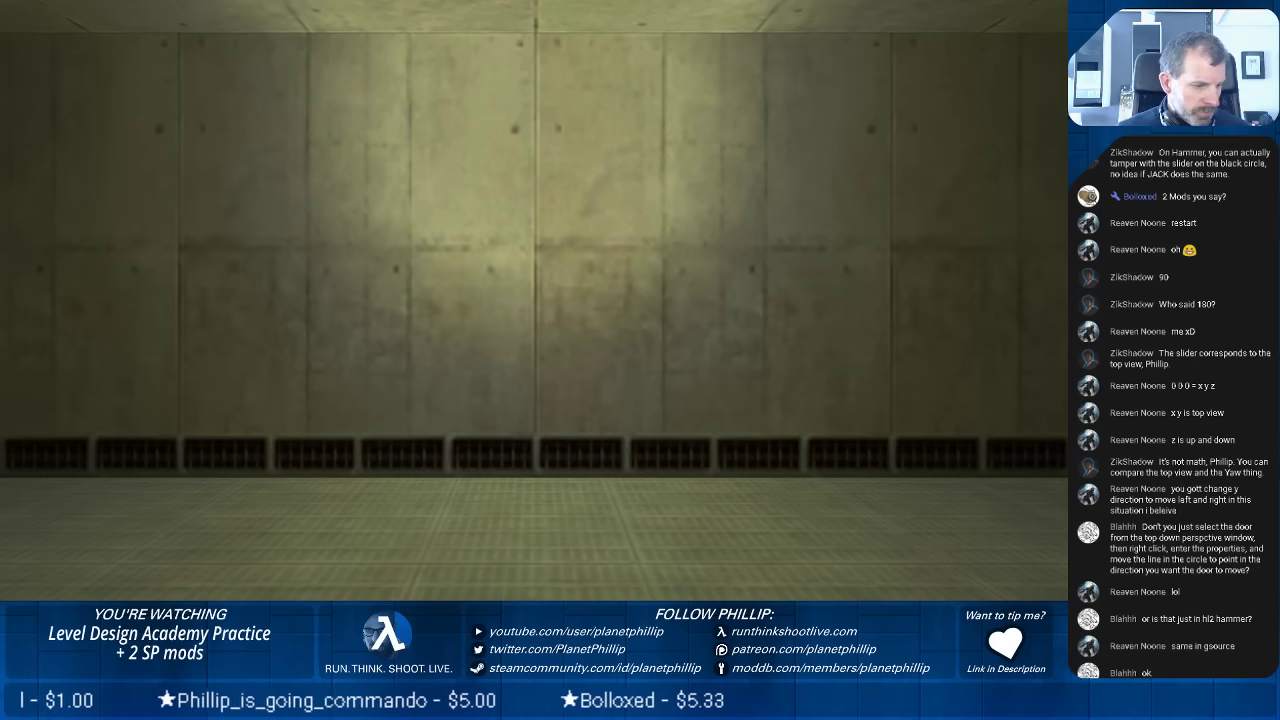
{"action": "key", "text": "s"}
{"action": "key", "text": "w"}
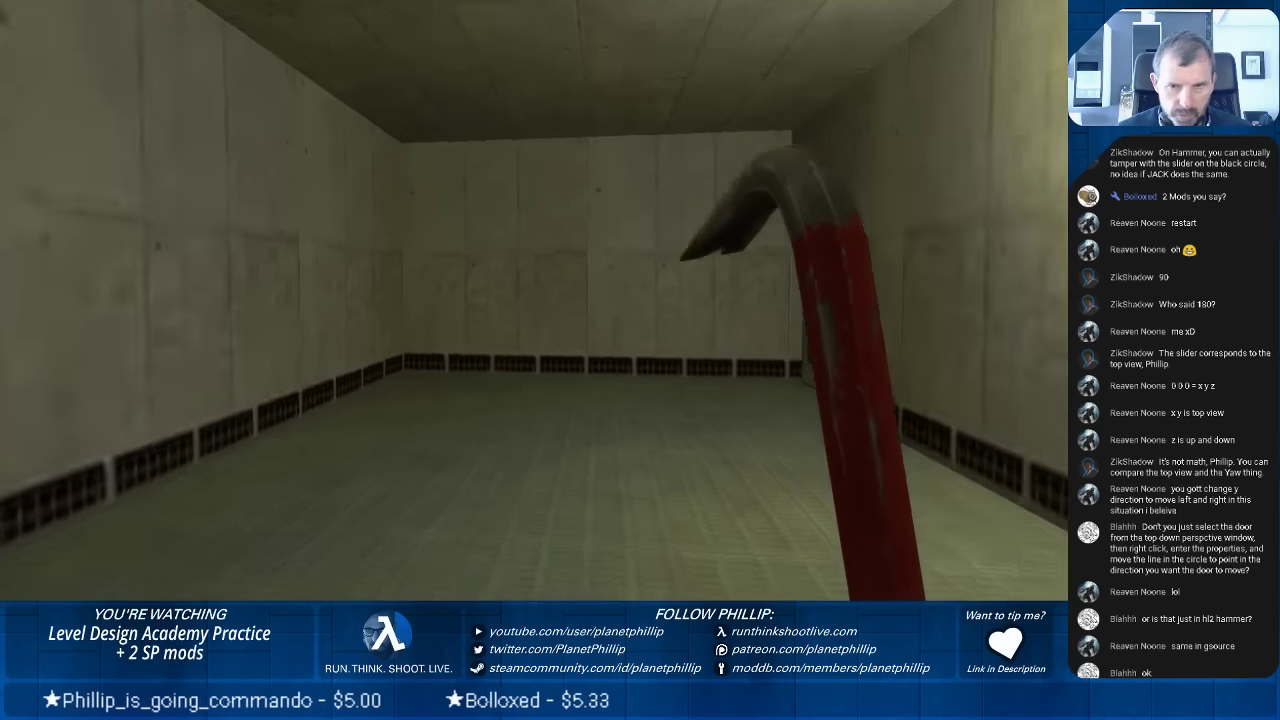
{"action": "key", "text": "w"}
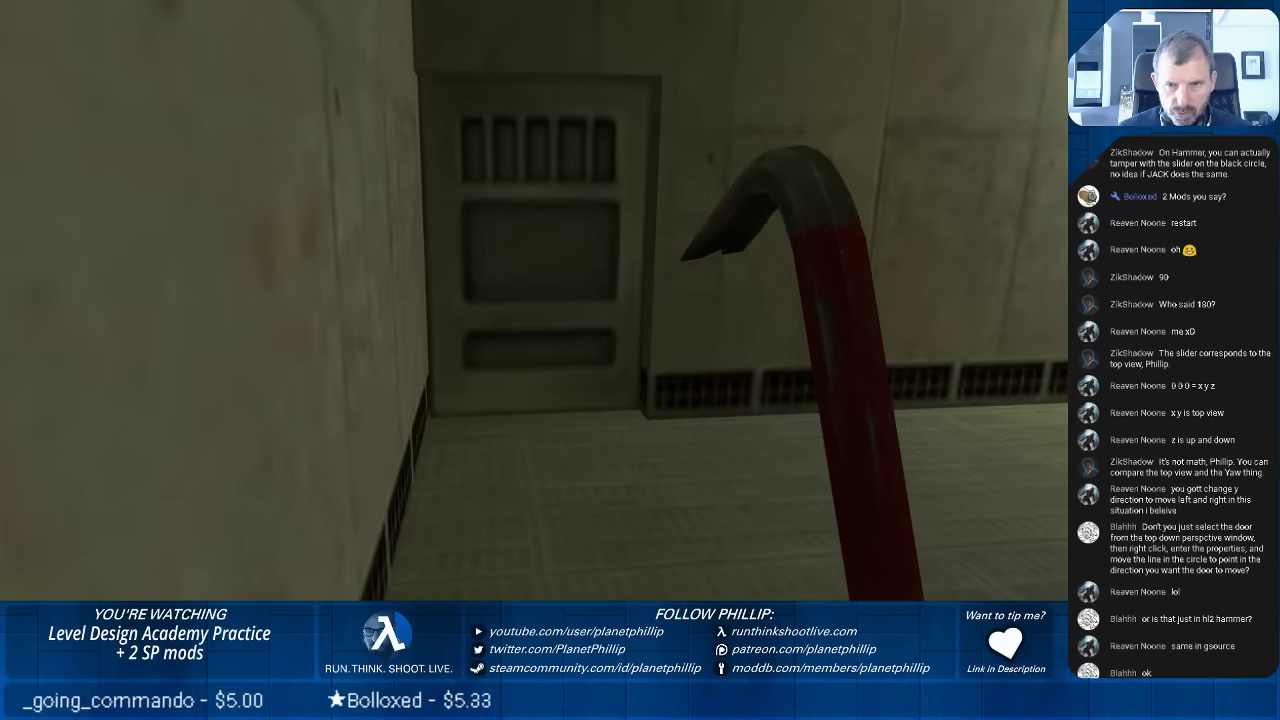
Approach and back away from the door repeatedly to check which direction it slides when opening and closing.
{"action": "key", "text": "w"}
{"action": "key", "text": "s"}
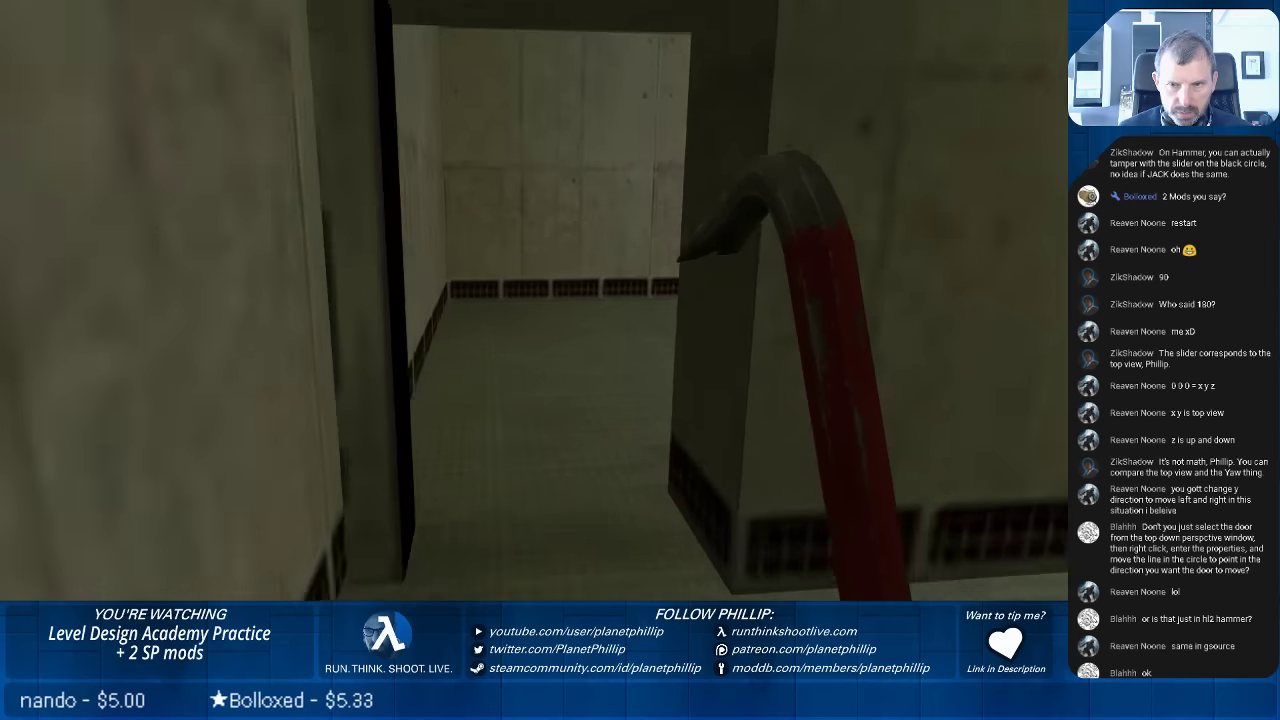
{"action": "key", "text": "w"}
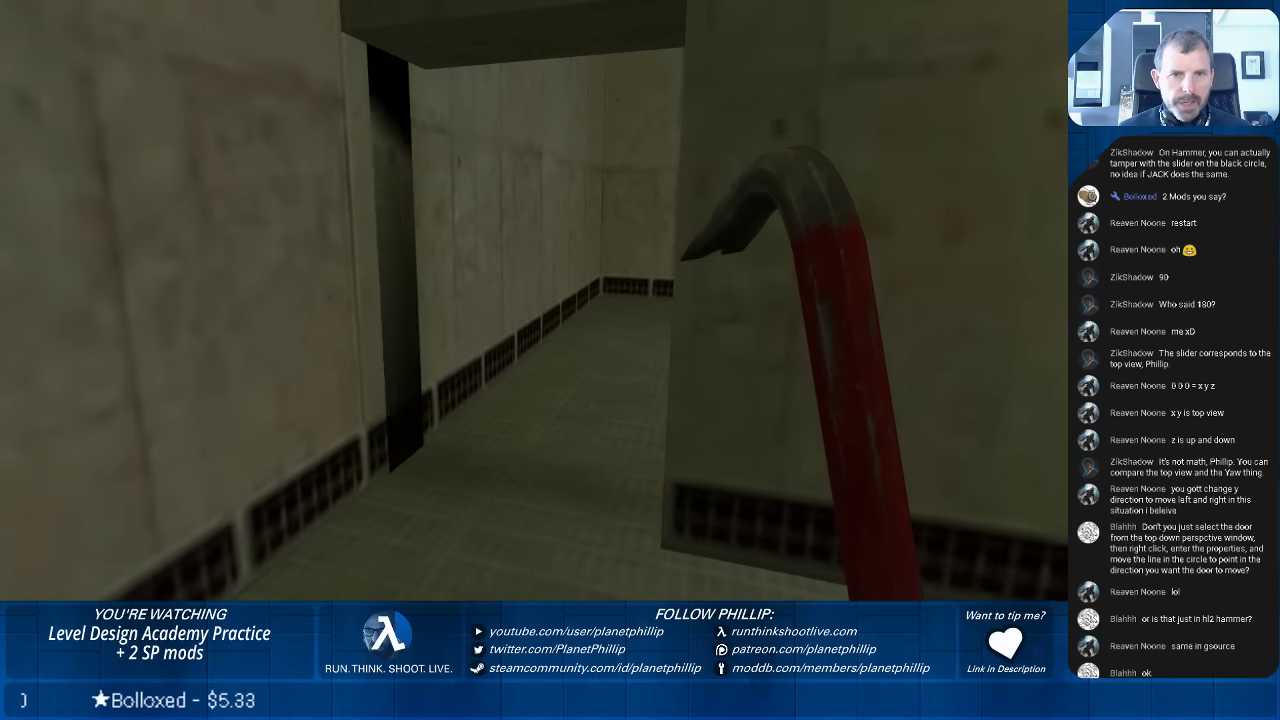
{"action": "key", "text": "a"}
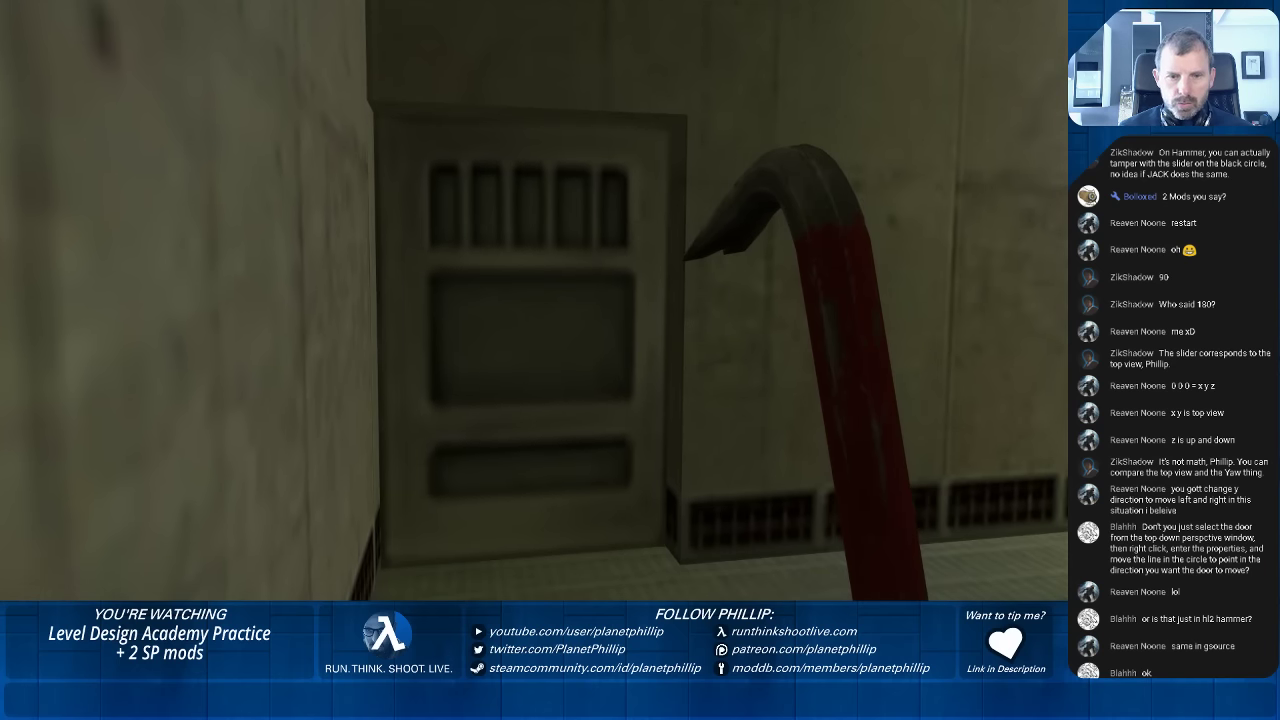
{"action": "key", "text": "w"}
{"action": "key", "text": "s"}
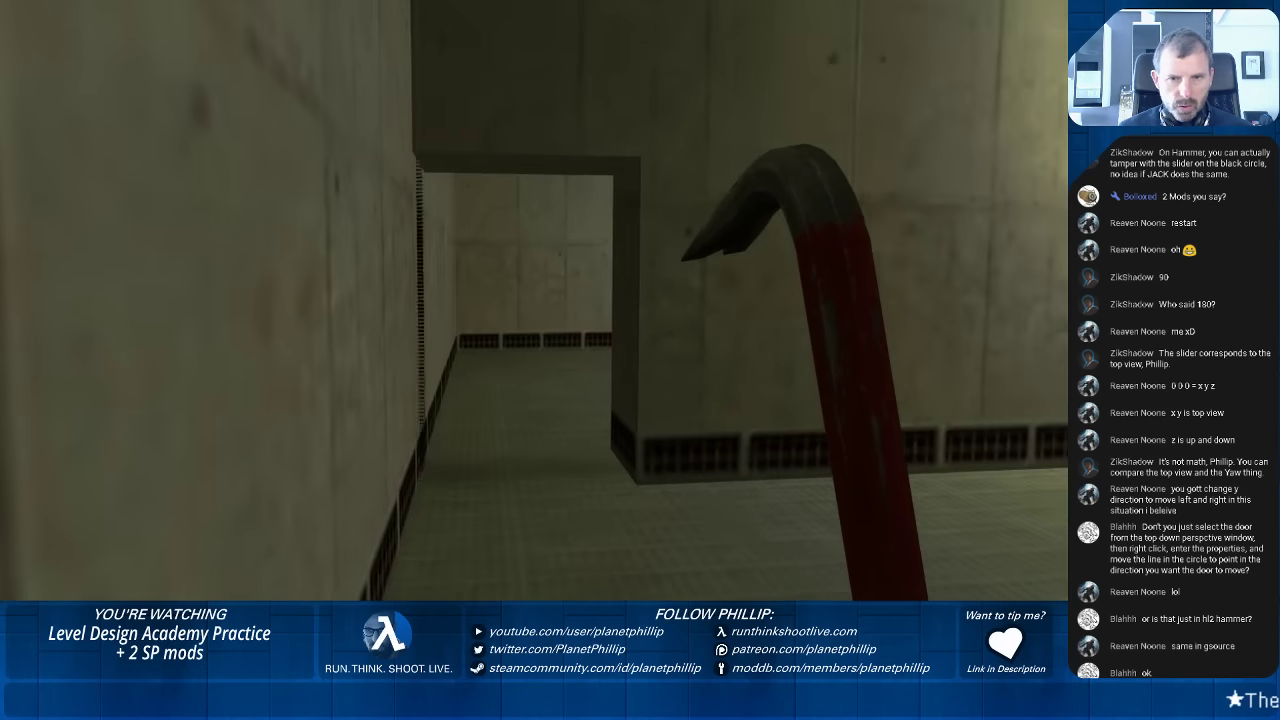
{"action": "key", "text": "w"}
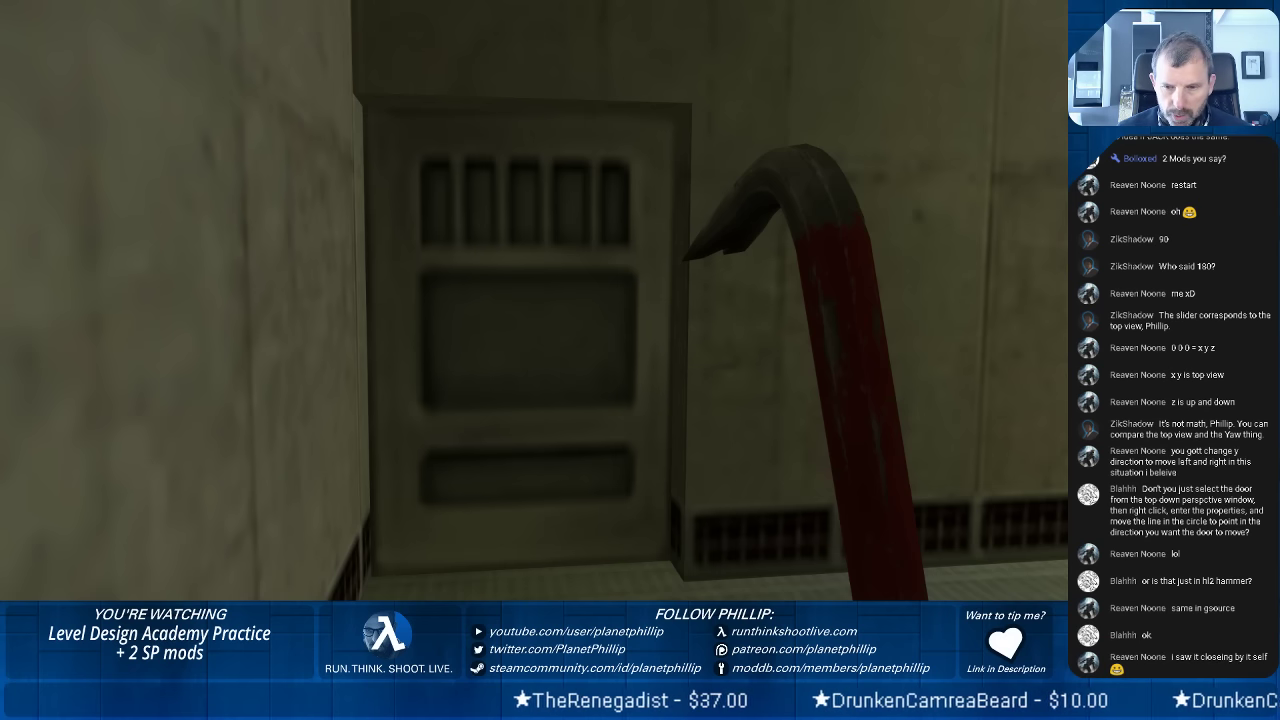
Switch to J.A.C.K. and set the selected func_door's Pitch Yaw Roll to 0 270 0.
{"action": "key", "text": "alt+Tab"}
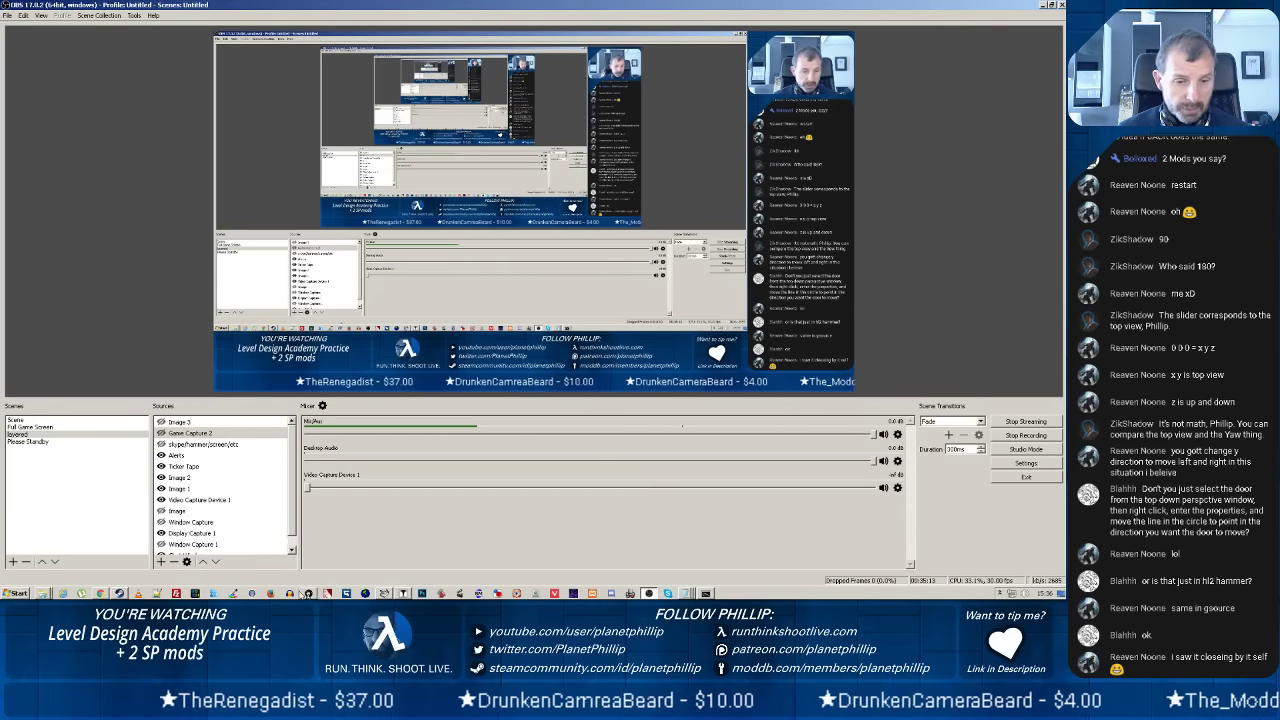
{"action": "left_click", "coordinate": [402, 593]}
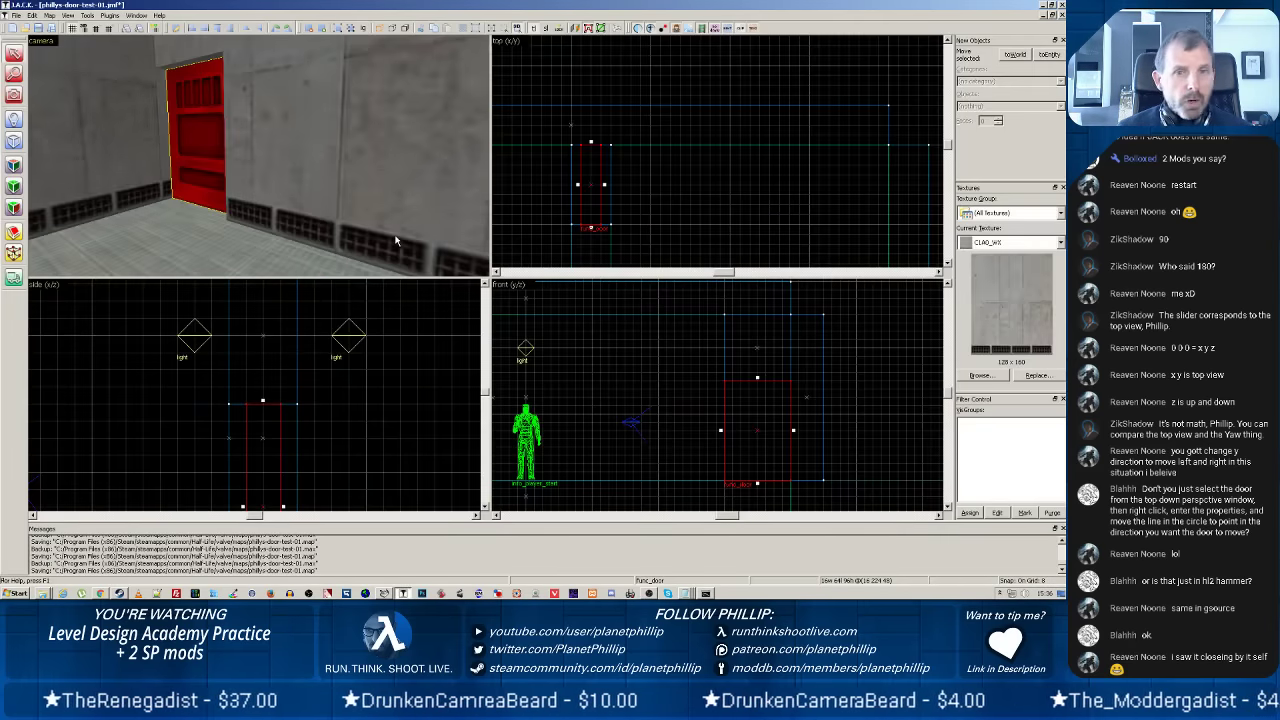
{"action": "right_click", "coordinate": [590, 193]}
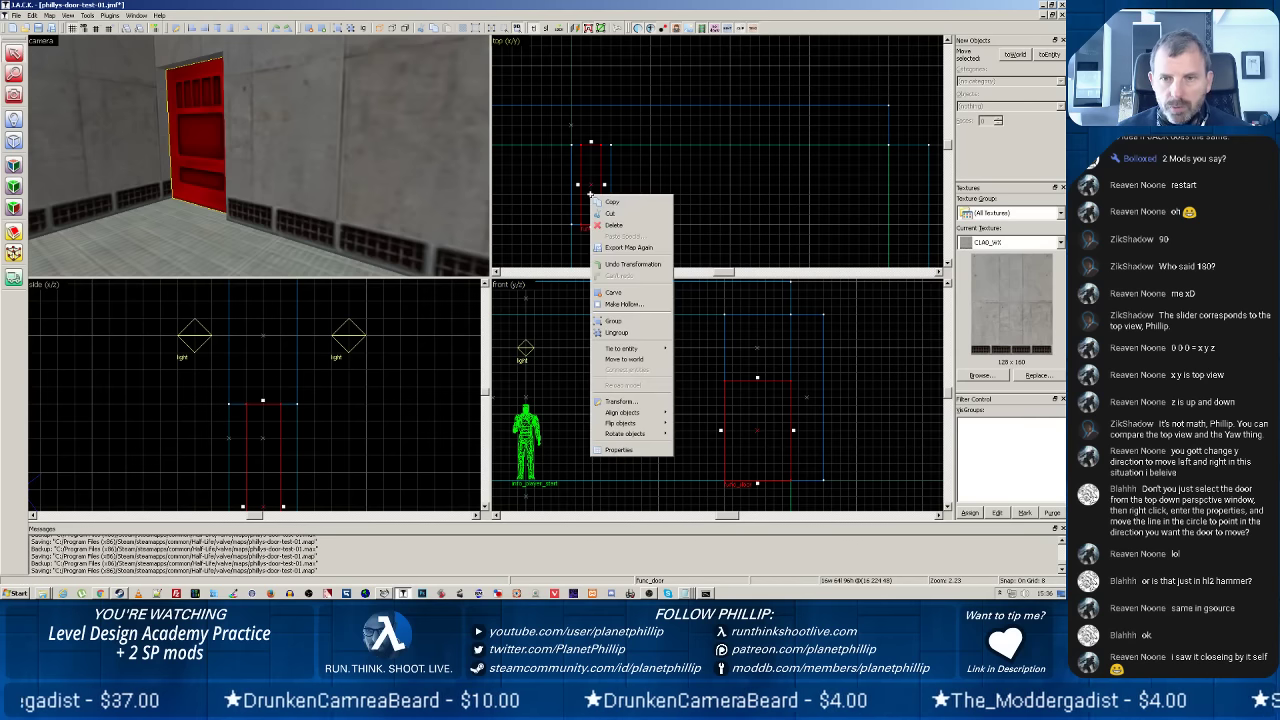
{"action": "left_click", "coordinate": [612, 450]}
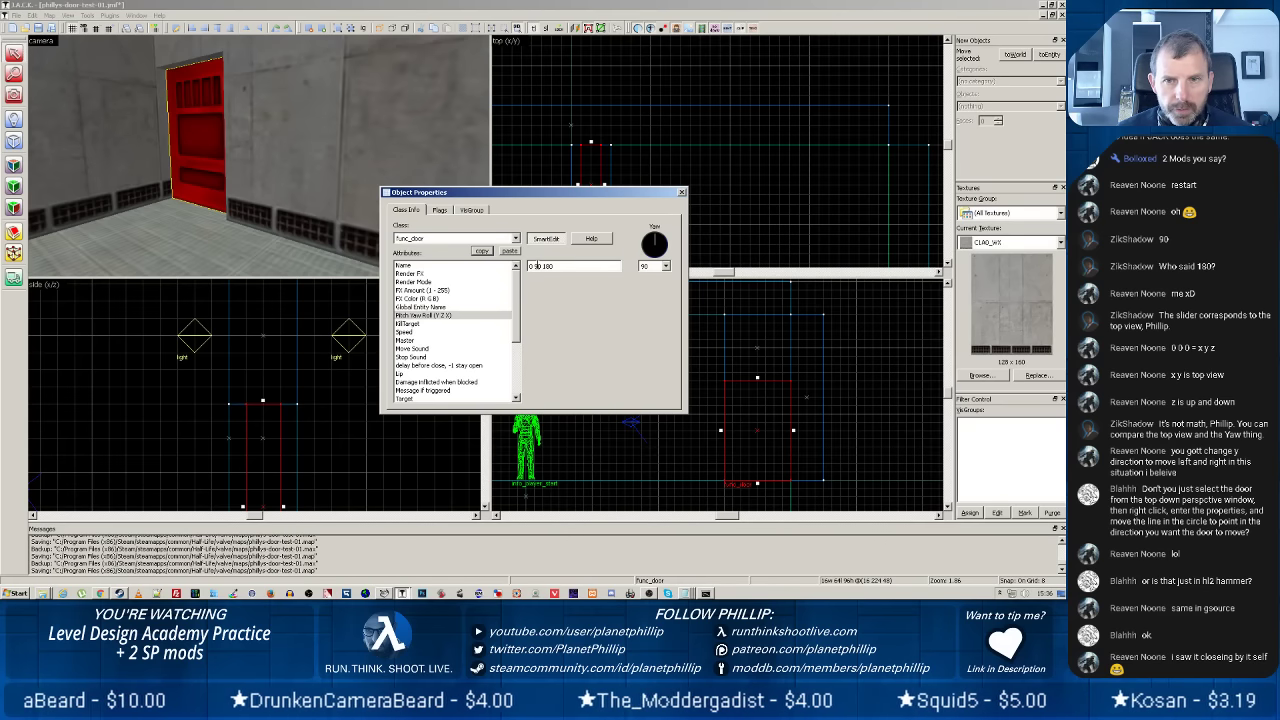
{"action": "left_click", "coordinate": [656, 258]}
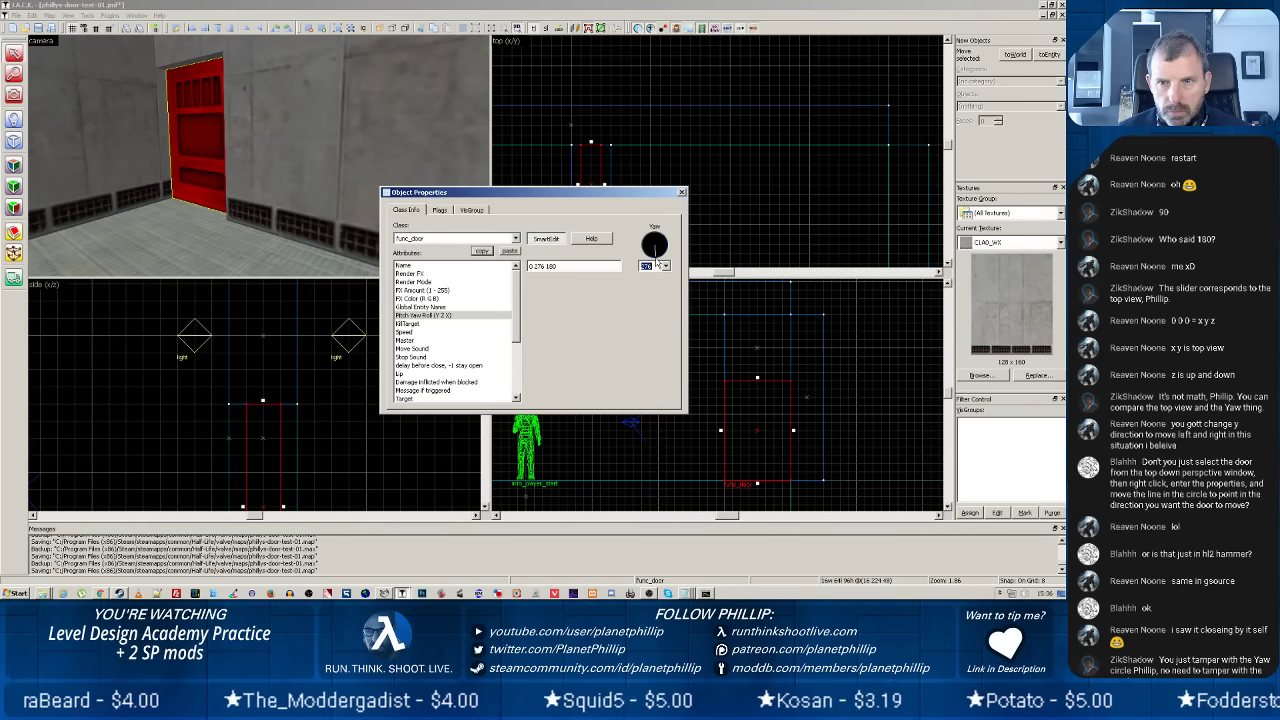
{"action": "left_click", "coordinate": [656, 260]}
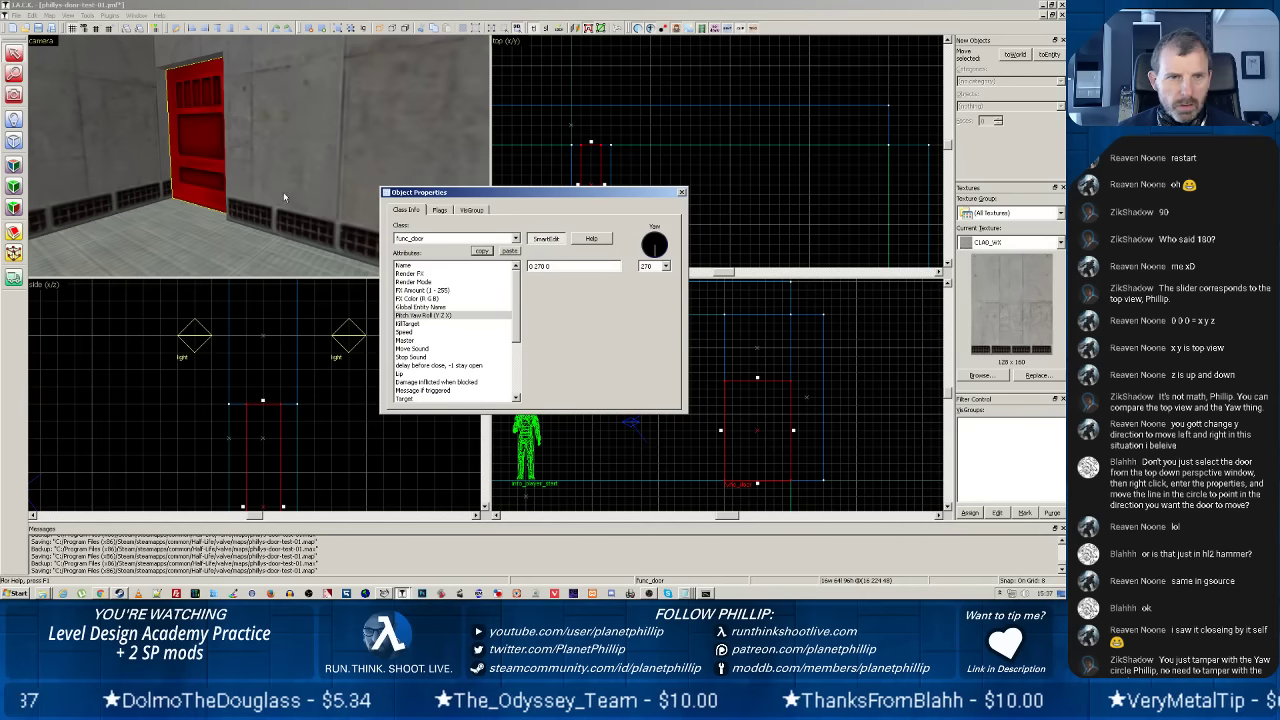
{"action": "left_click", "coordinate": [682, 192]}
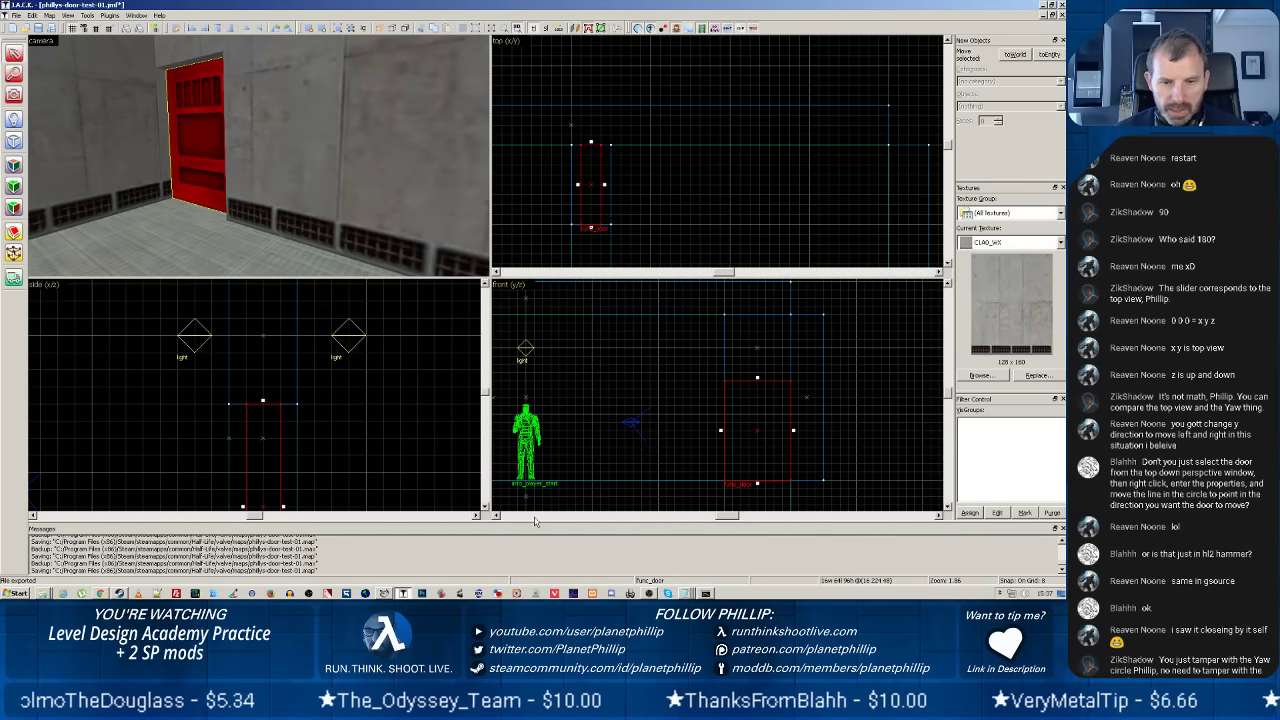
Compile phillys-door-test-01.map with the batch compiler, launch Half-Life from the Steam library and bring the game to the front.
{"action": "left_click", "coordinate": [388, 593]}
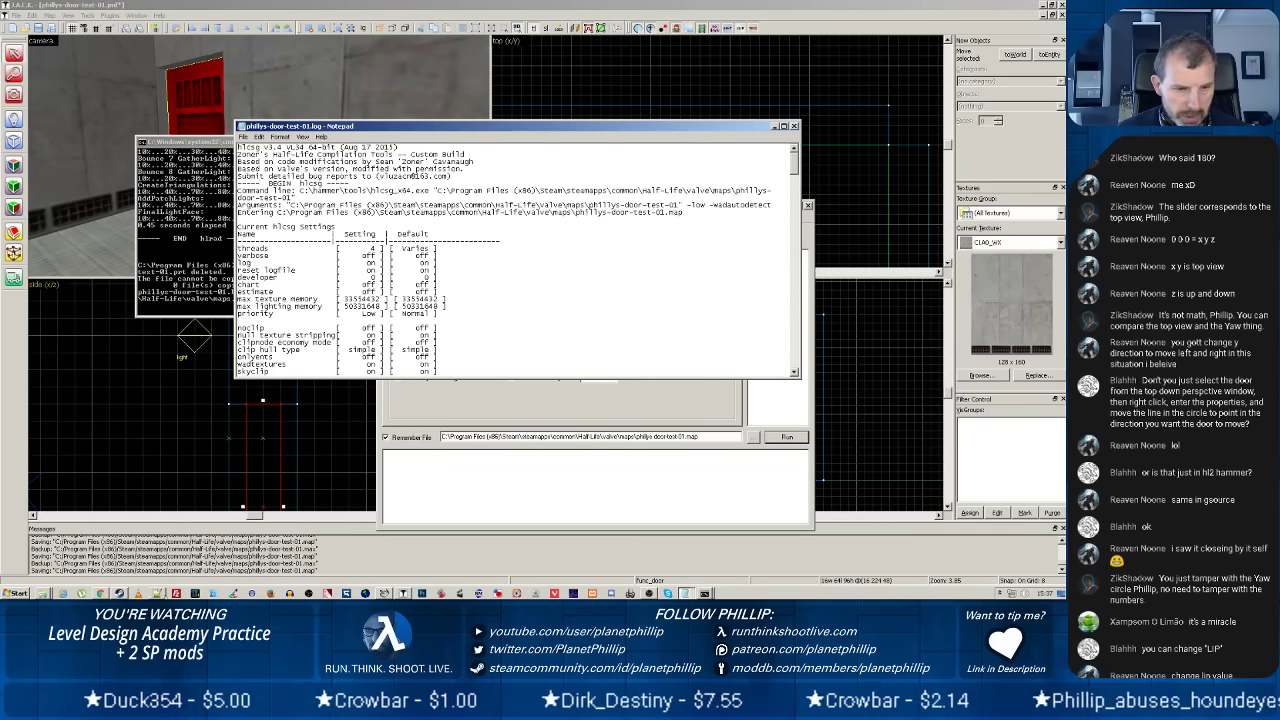
{"action": "left_click", "coordinate": [120, 594]}
{"action": "left_click", "coordinate": [186, 113]}
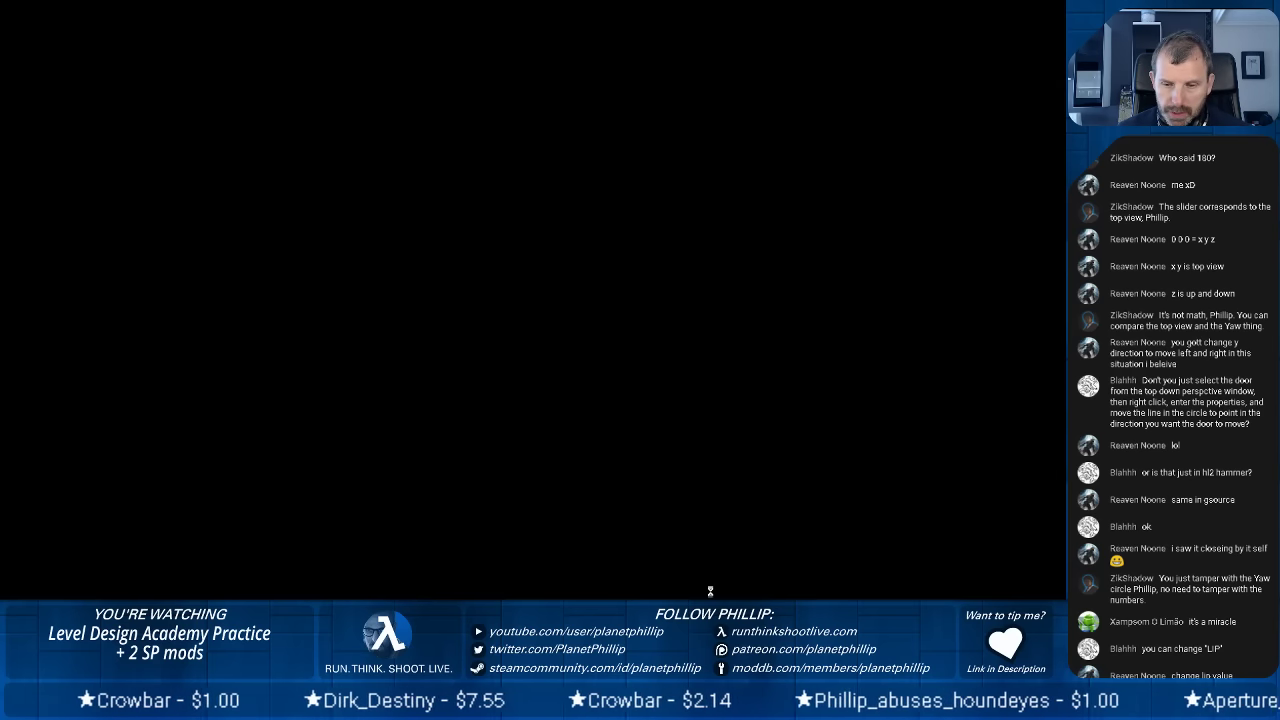
{"action": "key", "text": "super"}
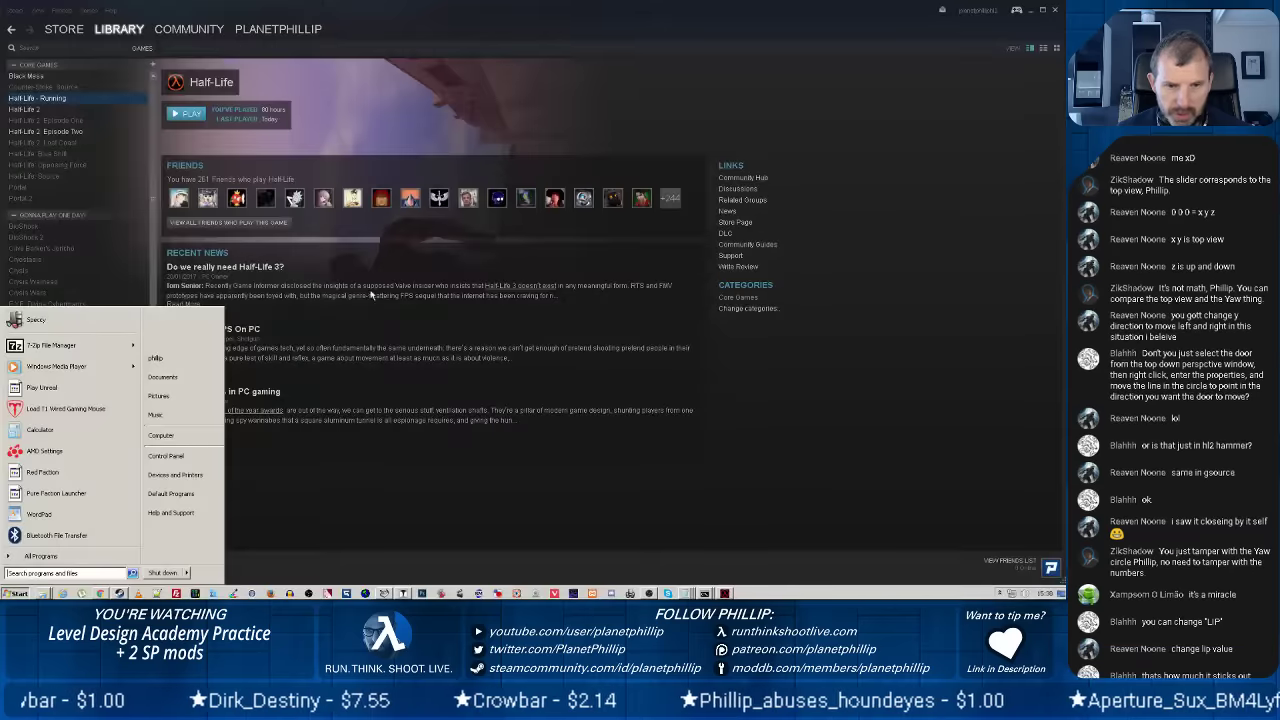
{"action": "left_click", "coordinate": [648, 593]}
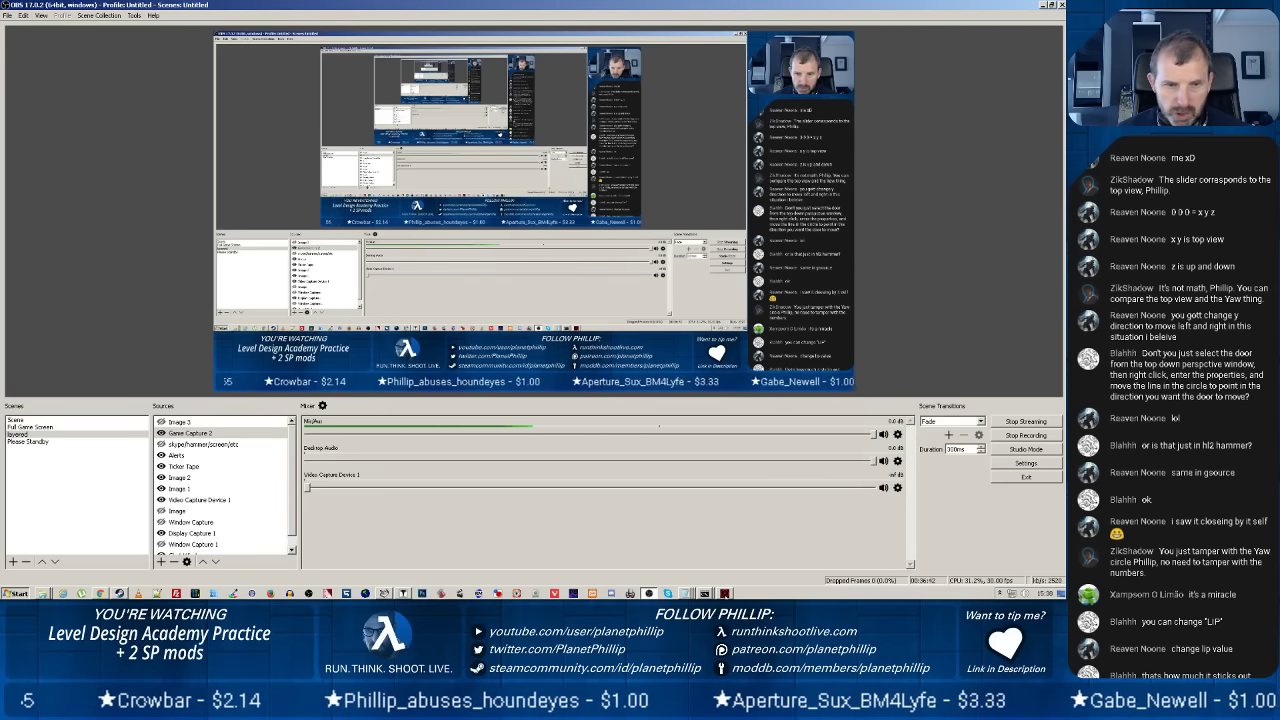
{"action": "left_click", "coordinate": [724, 593]}
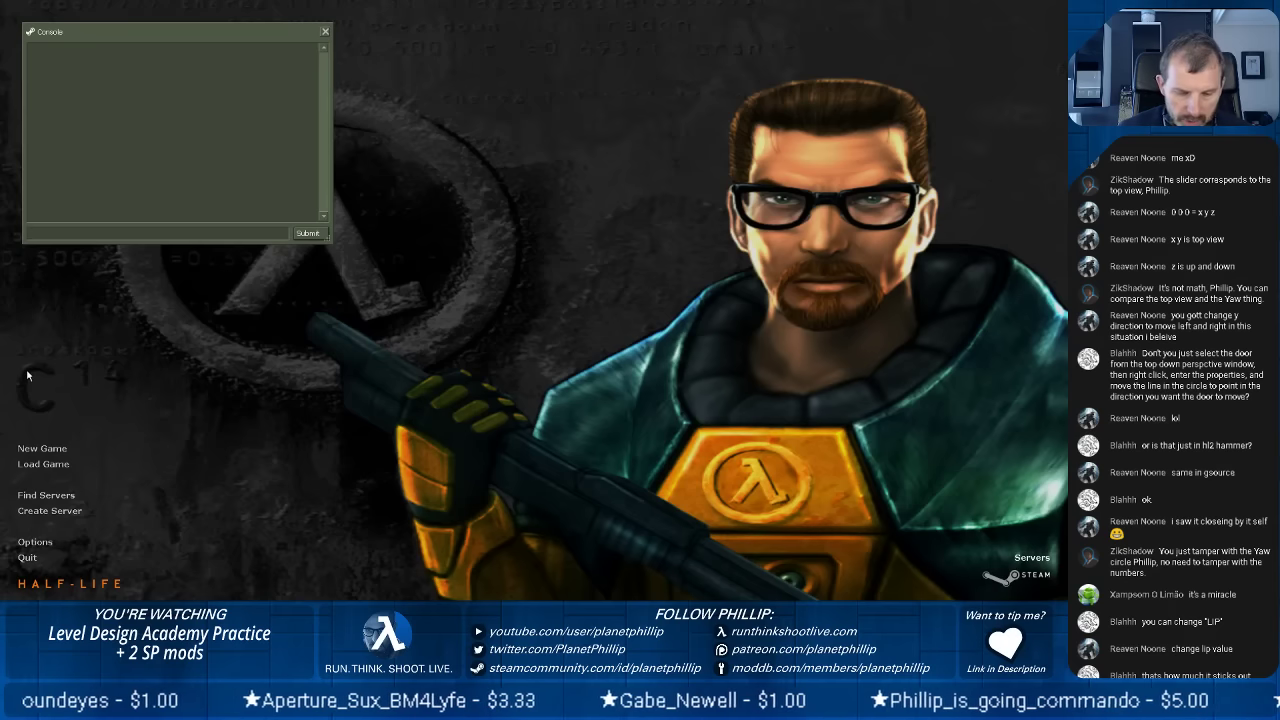
Try to load the map with the console command "map phillys'door-test-01".
{"action": "type", "text": "map"}
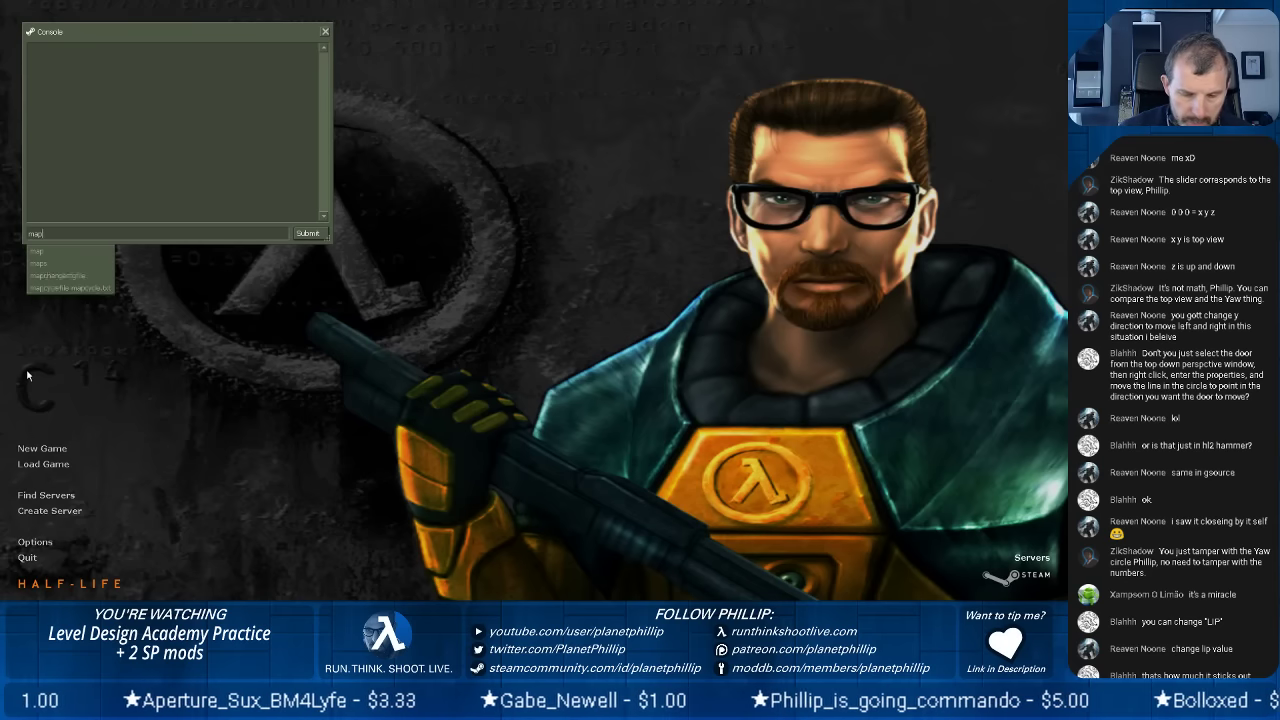
{"action": "type", "text": " phillys/"}
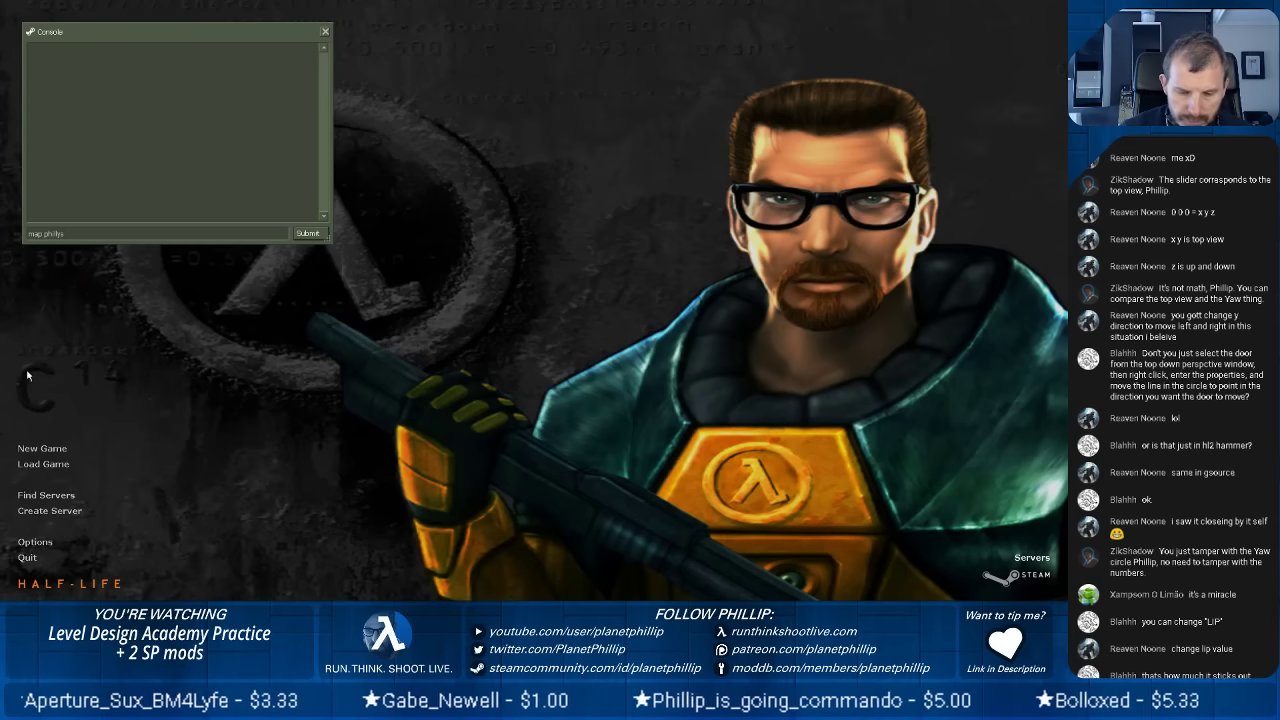
{"action": "type", "text": "door-te"}
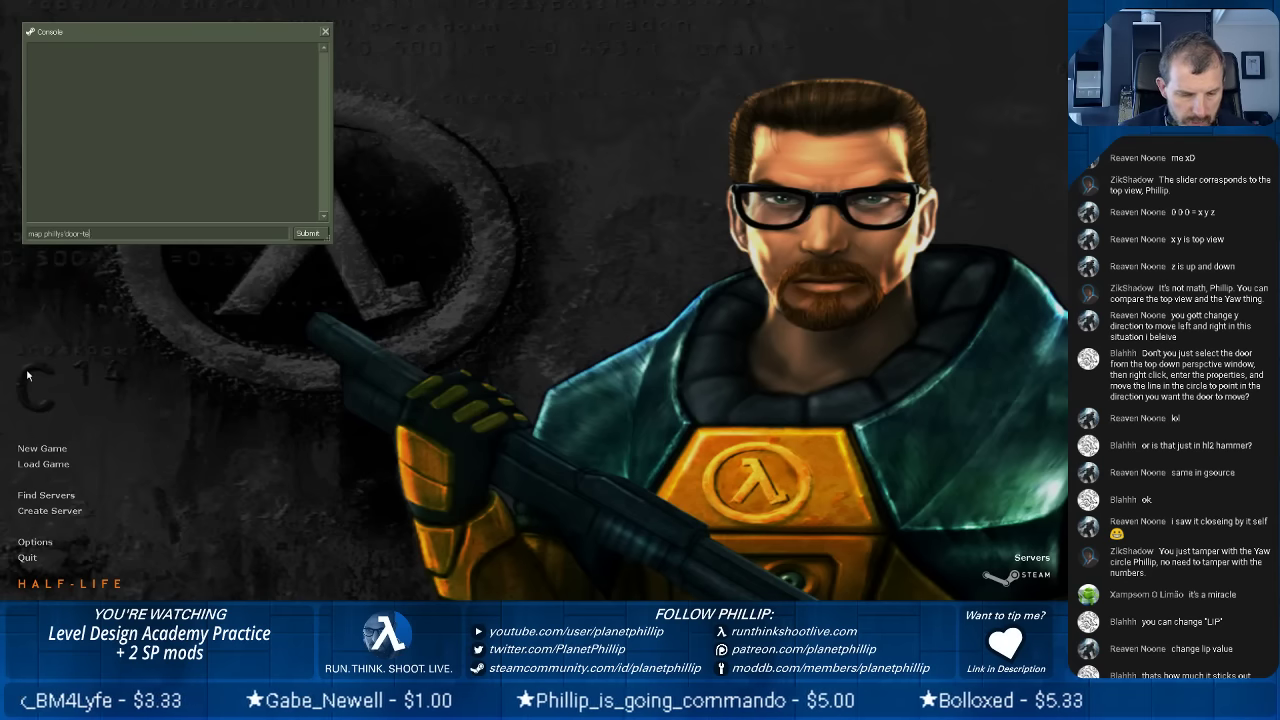
{"action": "type", "text": "st-01"}
{"action": "key", "text": "Return"}
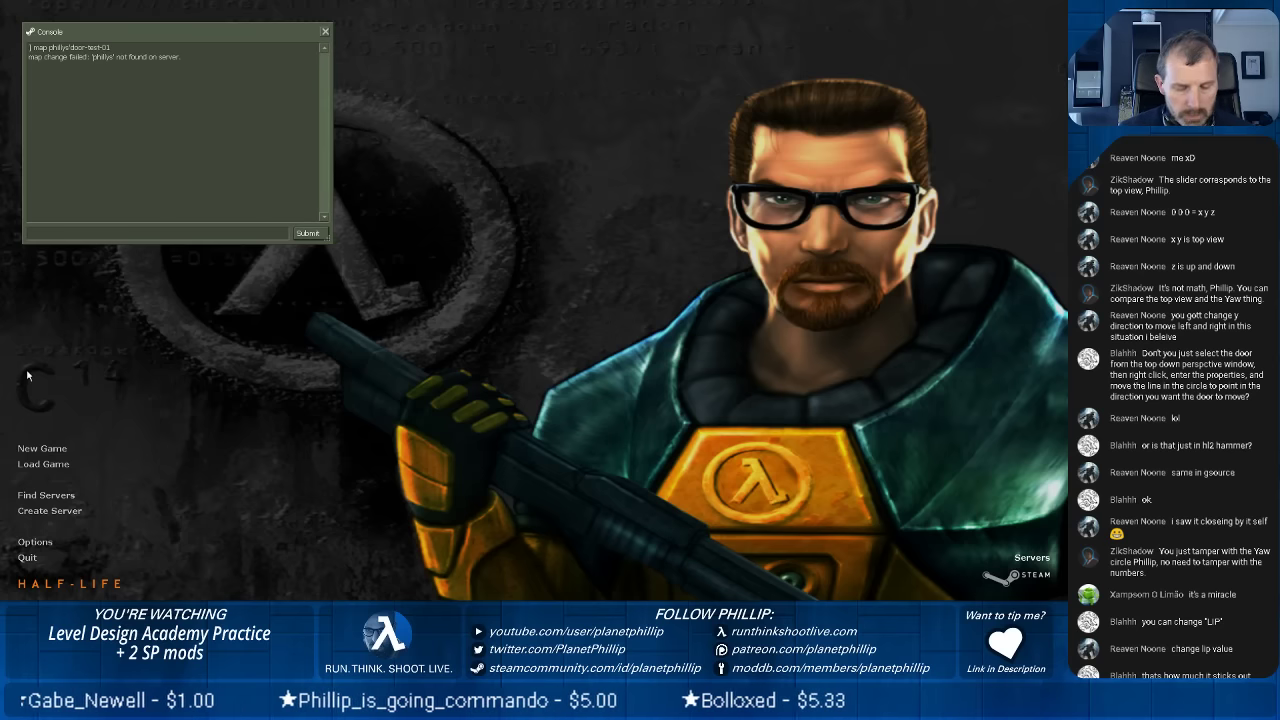
Load the map with the console command "map phillys-door-test-01".
{"action": "type", "text": "map door"}
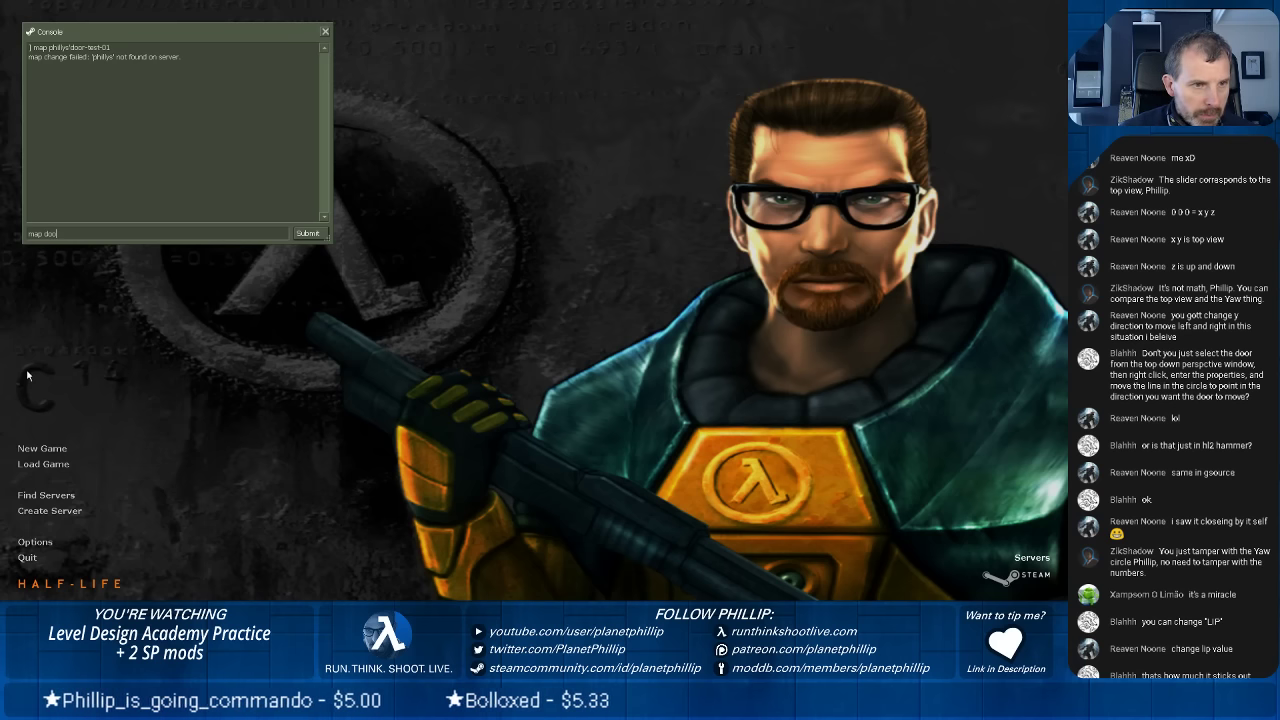
{"action": "key", "text": "BackSpace"}
{"action": "key", "text": "BackSpace"}
{"action": "key", "text": "BackSpace"}
{"action": "key", "text": "BackSpace"}
{"action": "type", "text": "phillys-door"}
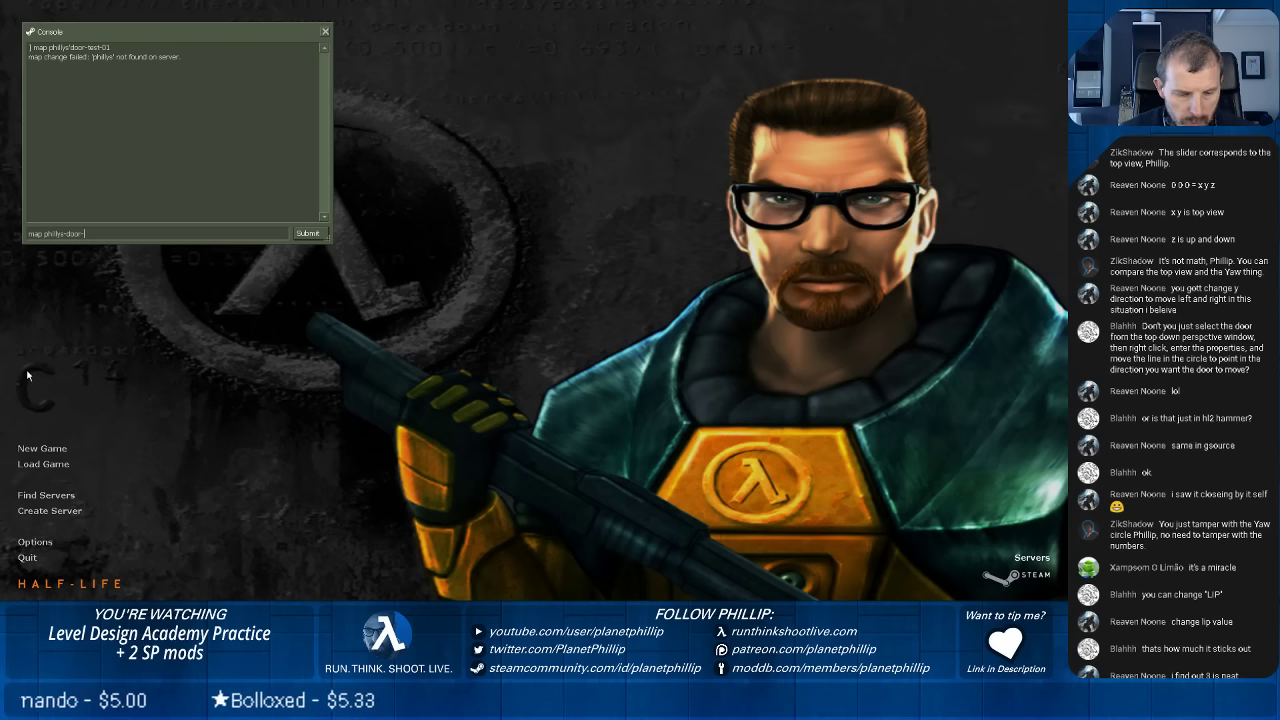
{"action": "type", "text": "-test-01"}
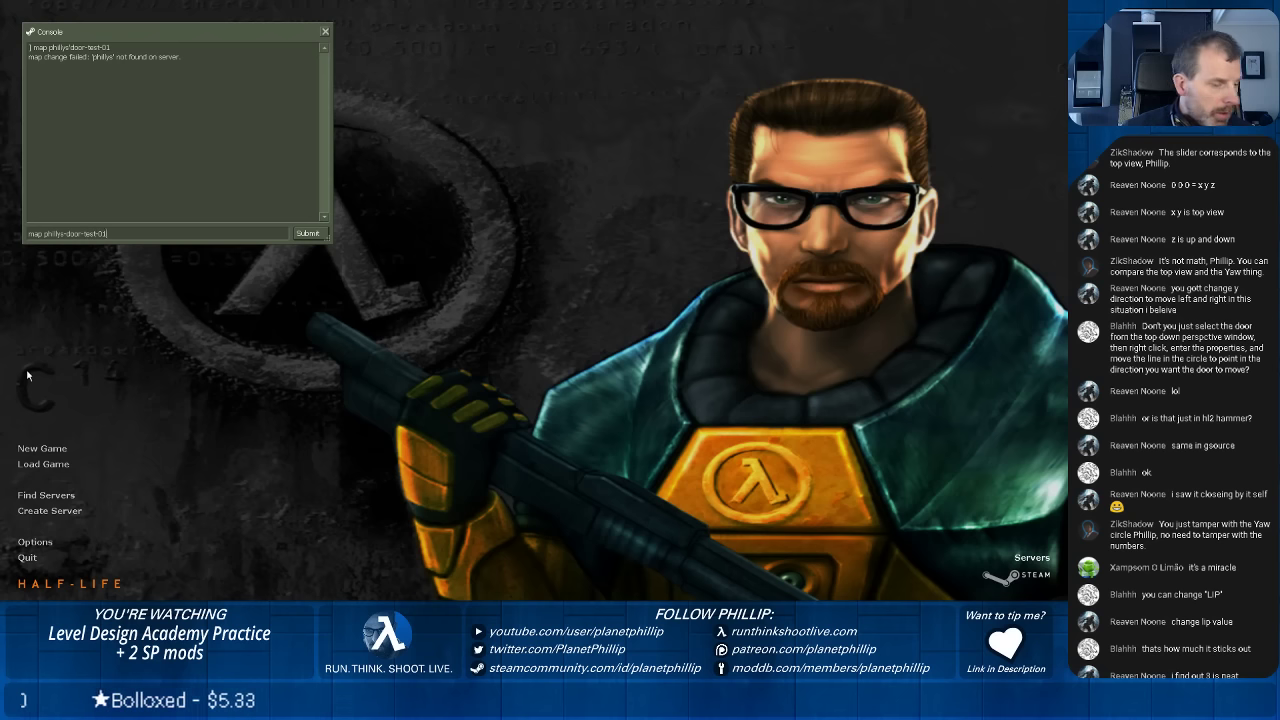
{"action": "key", "text": "Return"}
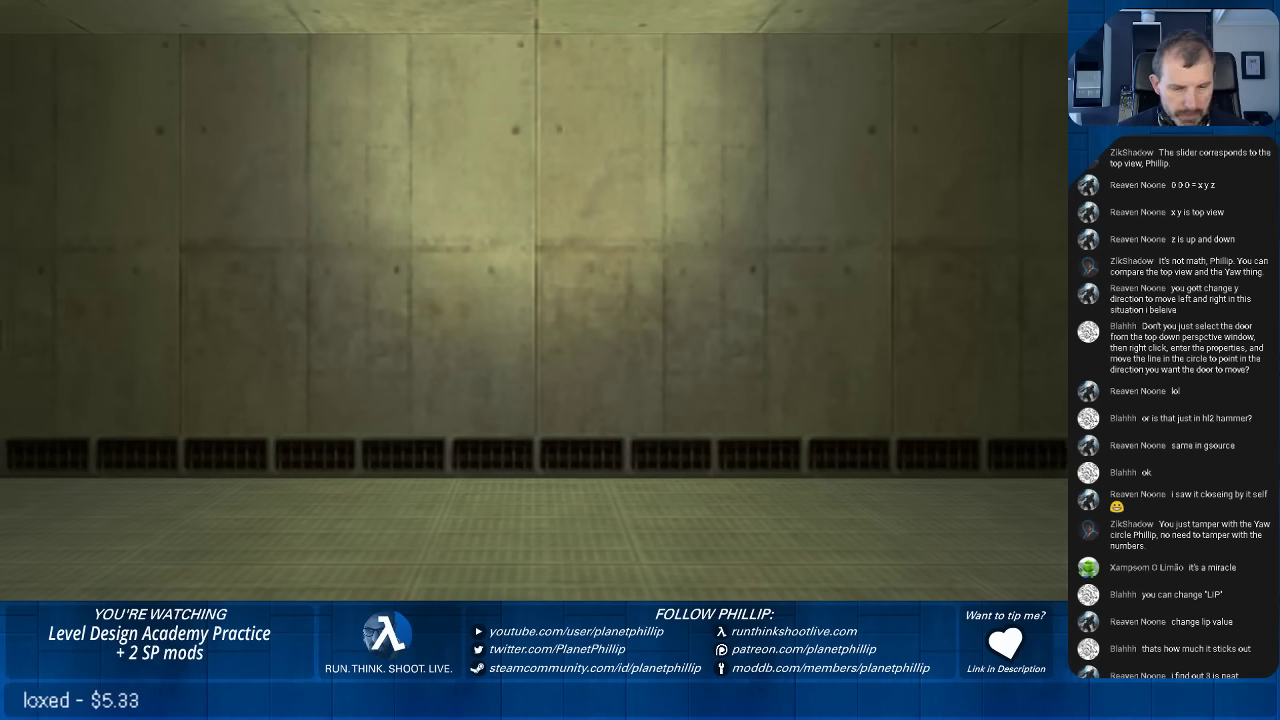
Walk through the door opening and return to inspect the door's sliding direction and its position in the frame.
{"action": "key", "text": "w"}
{"action": "key", "text": "w"}
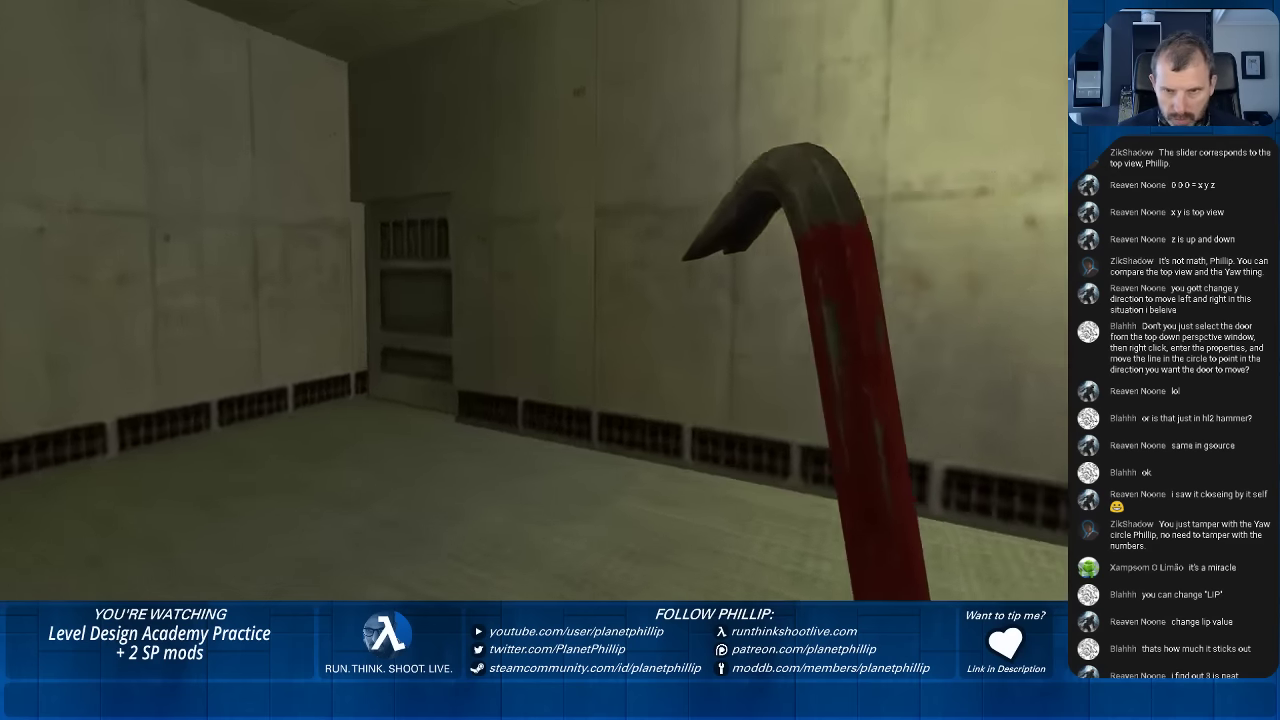
{"action": "key", "text": "w"}
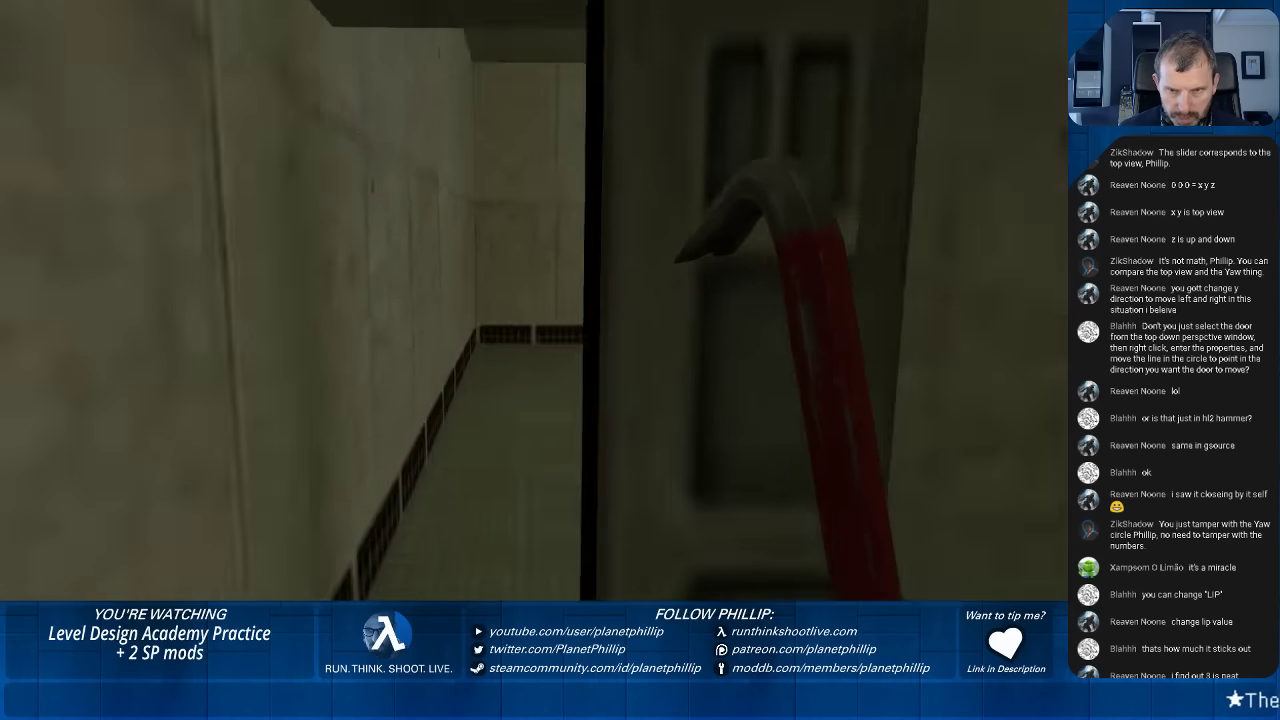
{"action": "key", "text": "w"}
{"action": "key", "text": "a"}
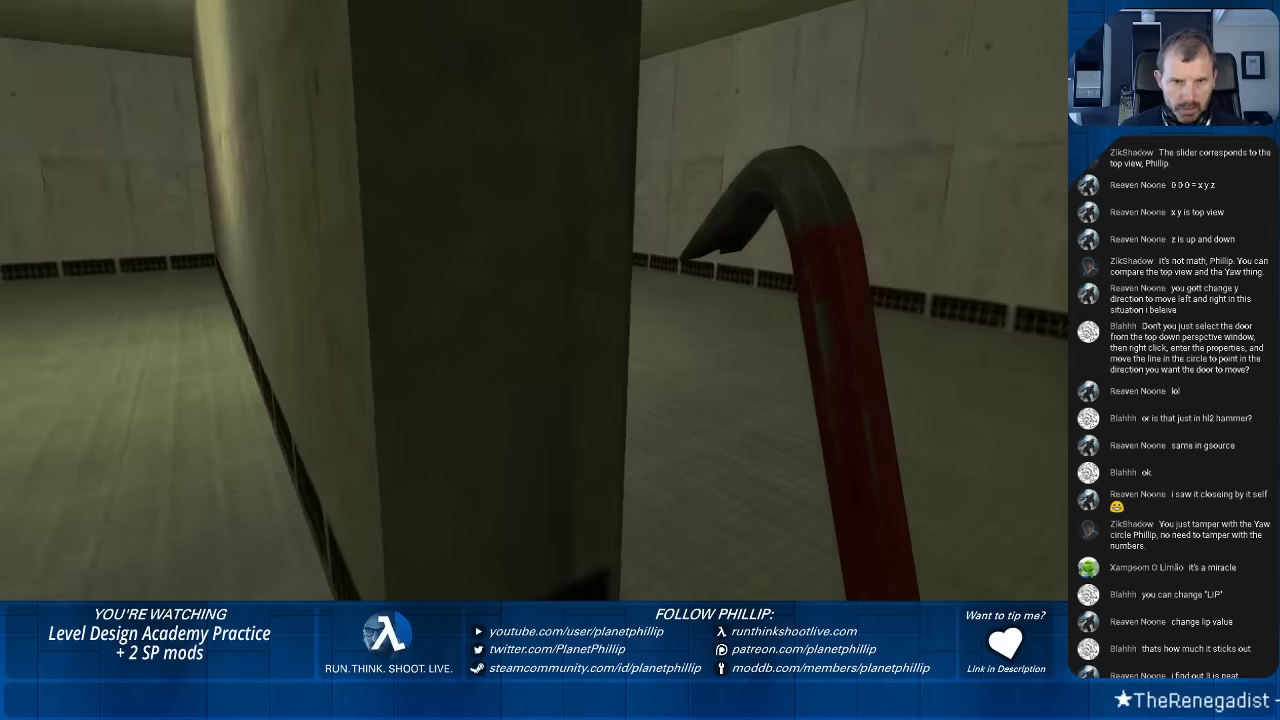
{"action": "key", "text": "d"}
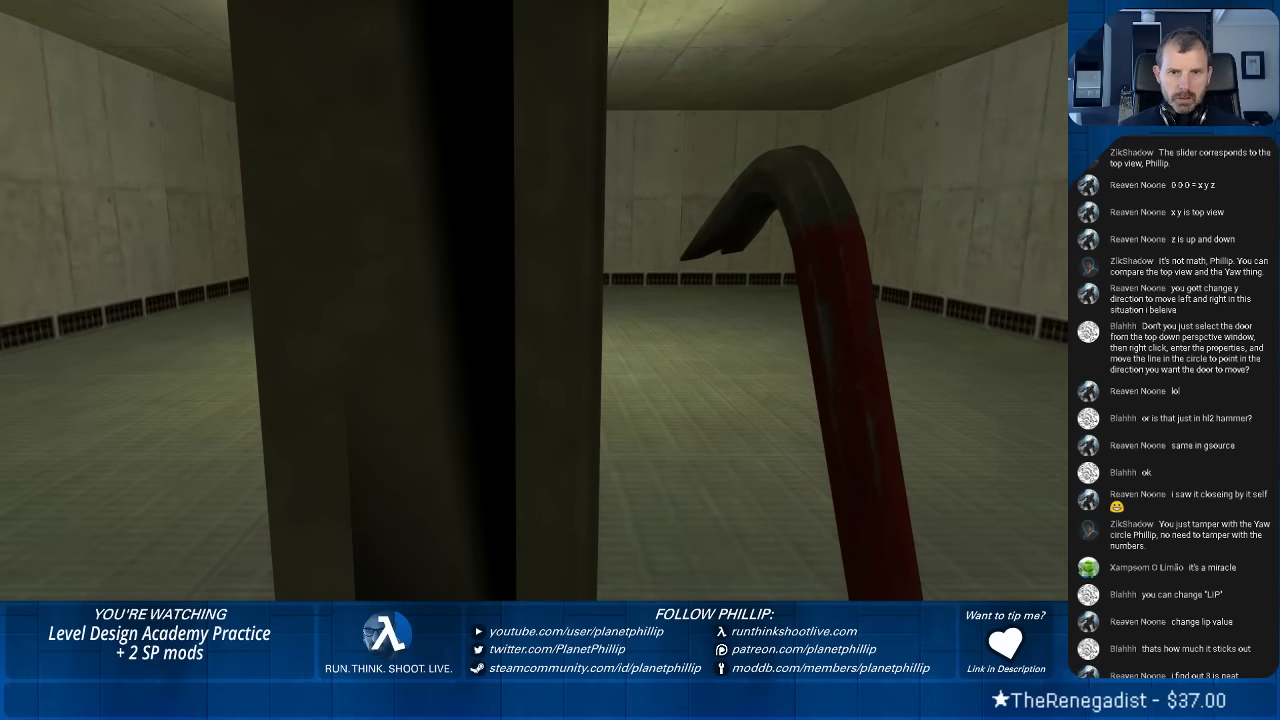
{"action": "key", "text": "d"}
{"action": "key", "text": "s"}
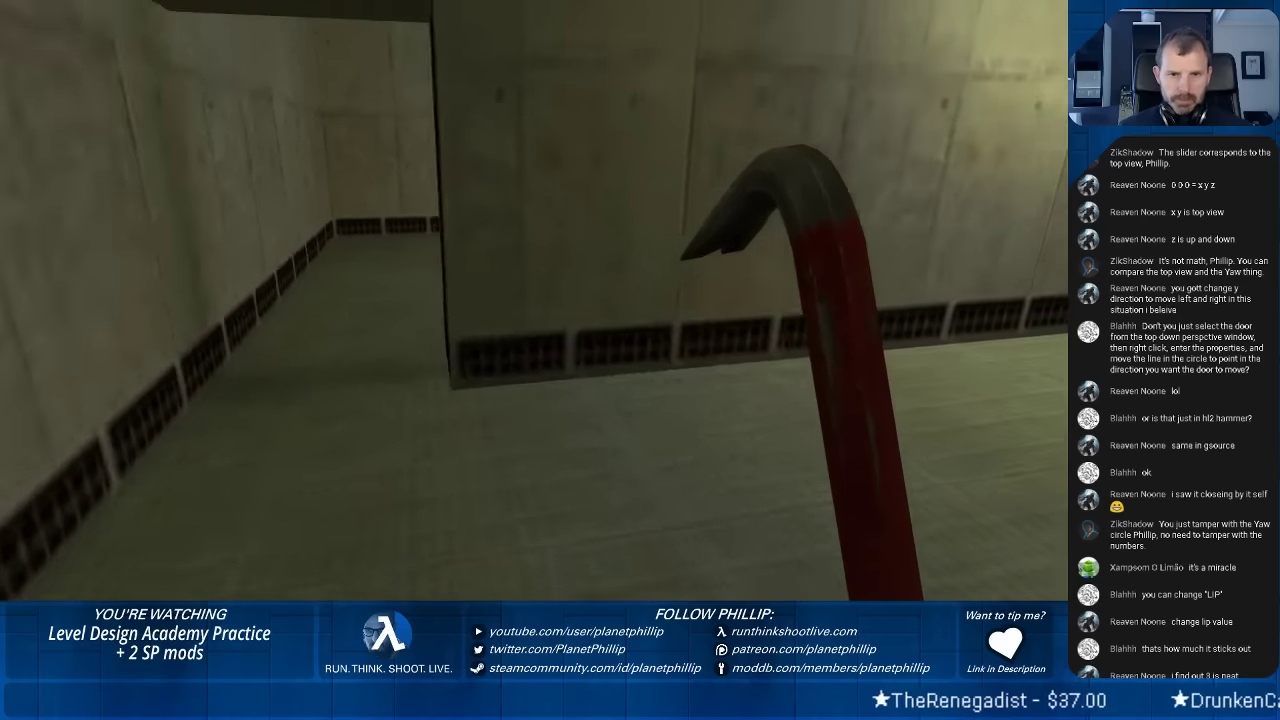
{"action": "key", "text": "w"}
{"action": "key", "text": "w"}
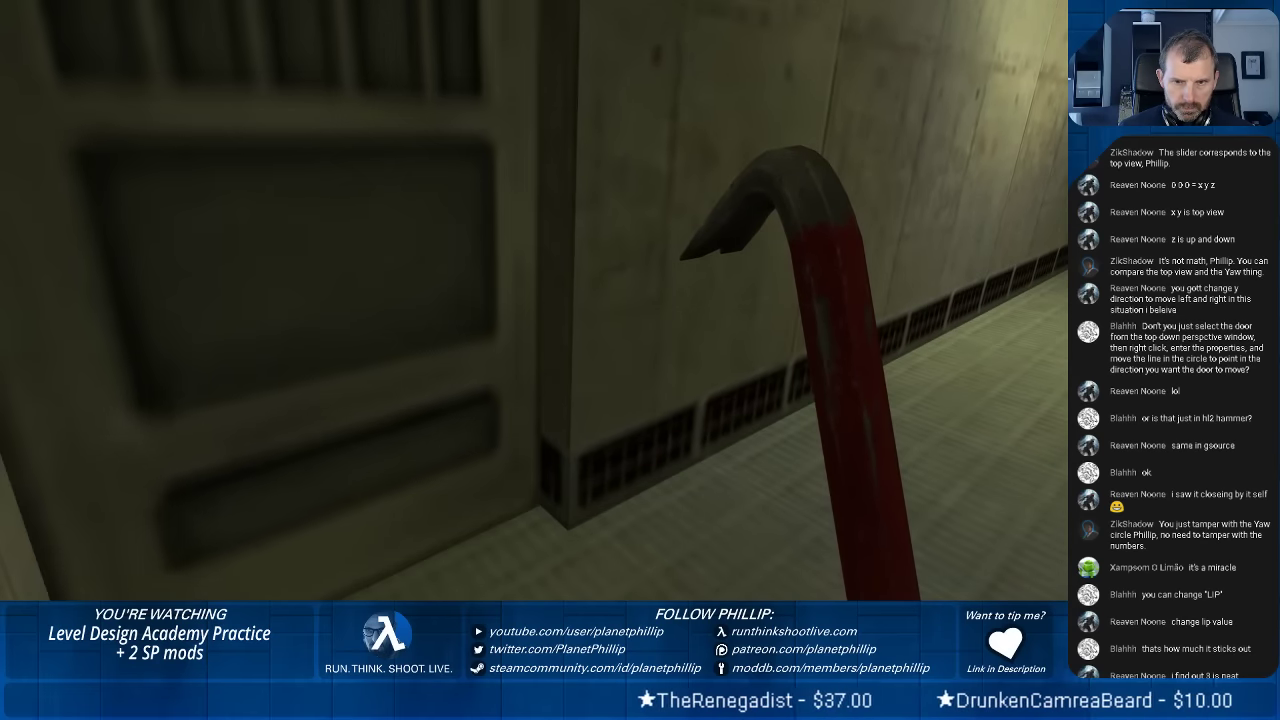
Pause the game, switch to J.A.C.K. and set the Lip attribute of the selected func_door to 3.
{"action": "key", "text": "Escape"}
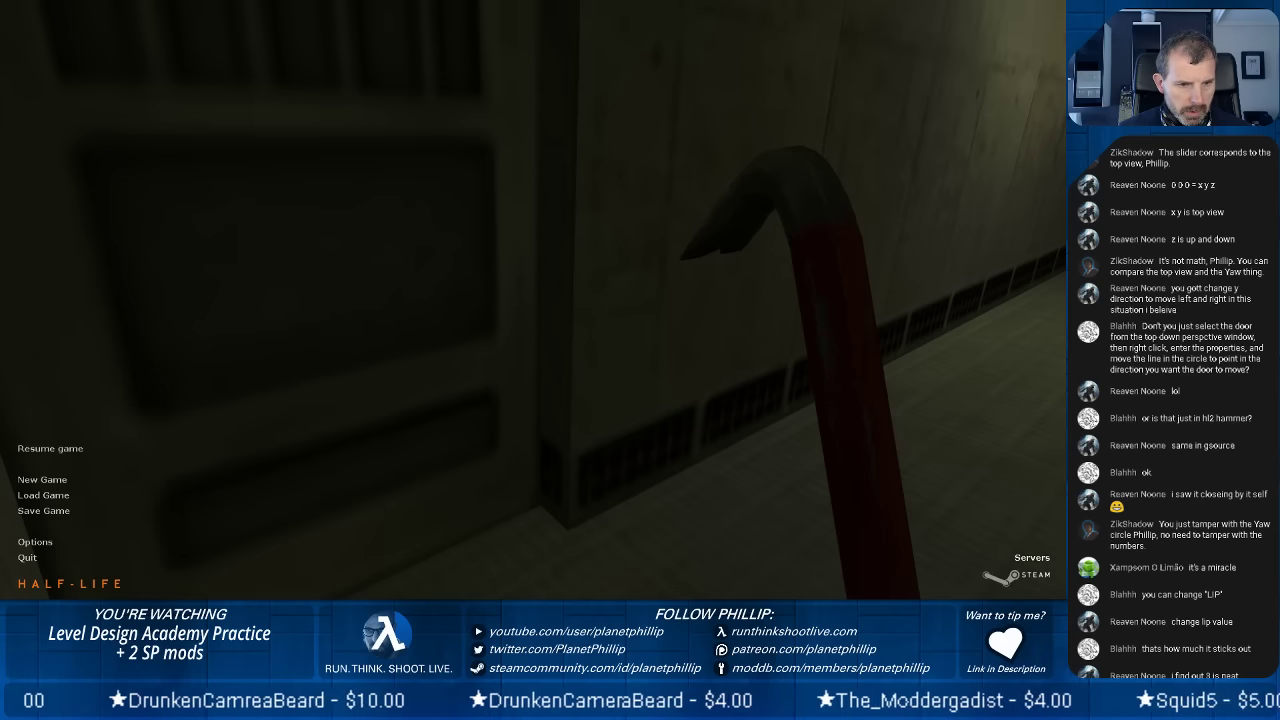
{"action": "key", "text": "alt+Tab"}
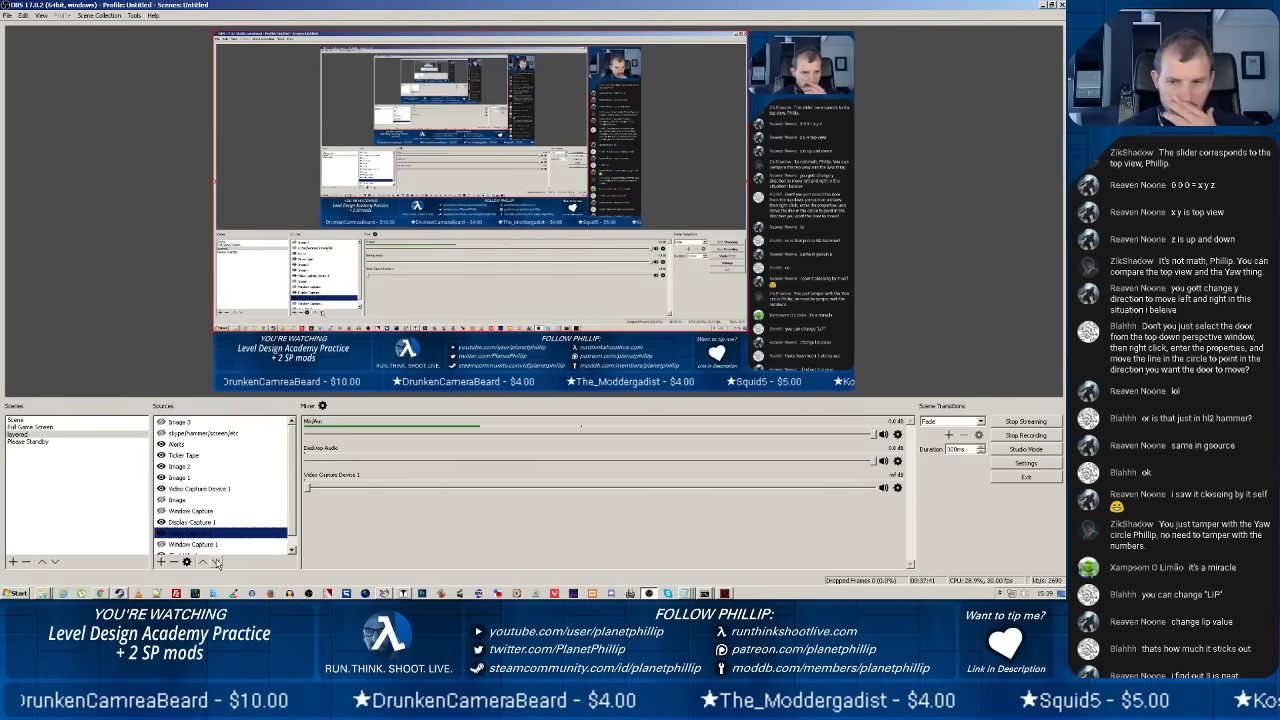
{"action": "left_click", "coordinate": [405, 593]}
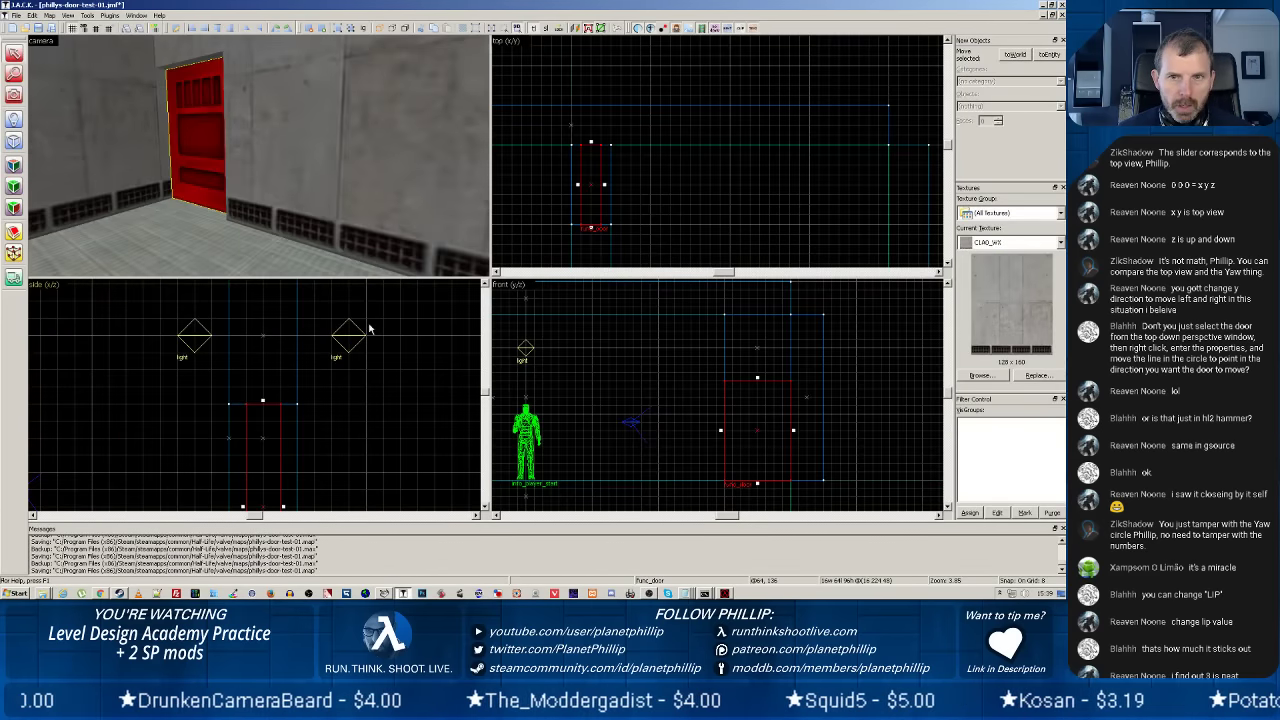
{"action": "right_click", "coordinate": [587, 190]}
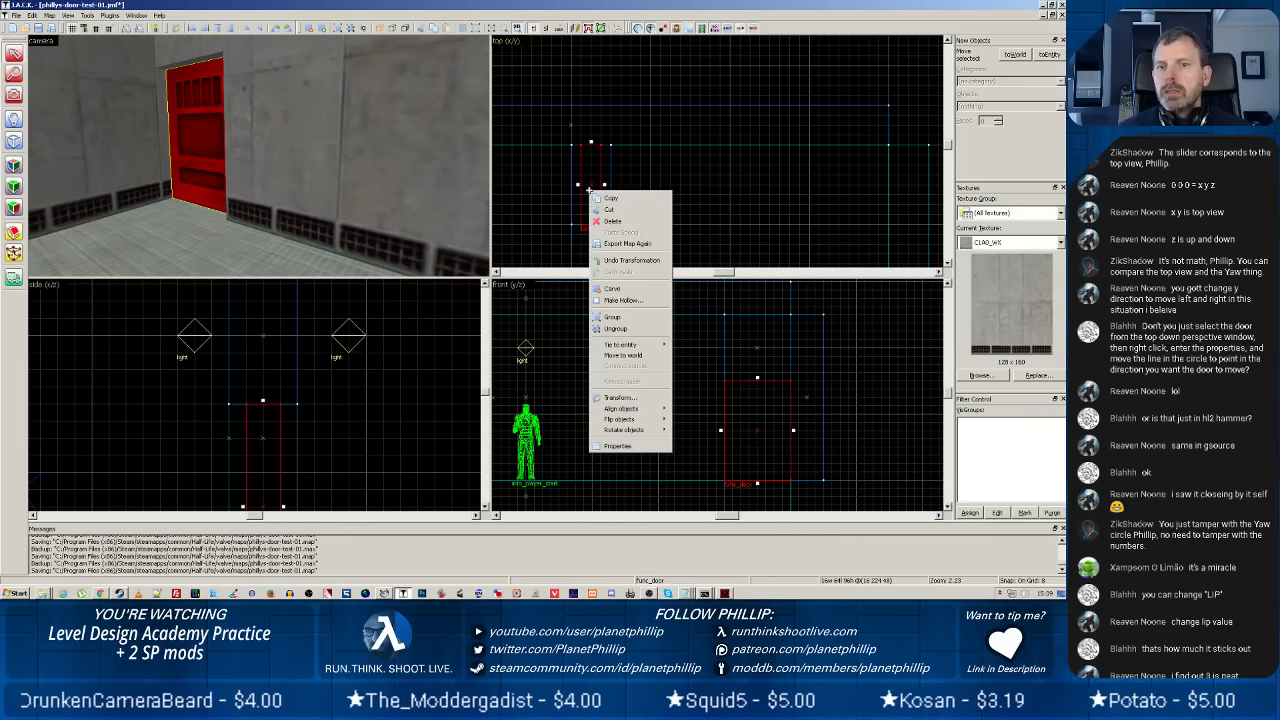
{"action": "left_click", "coordinate": [620, 445]}
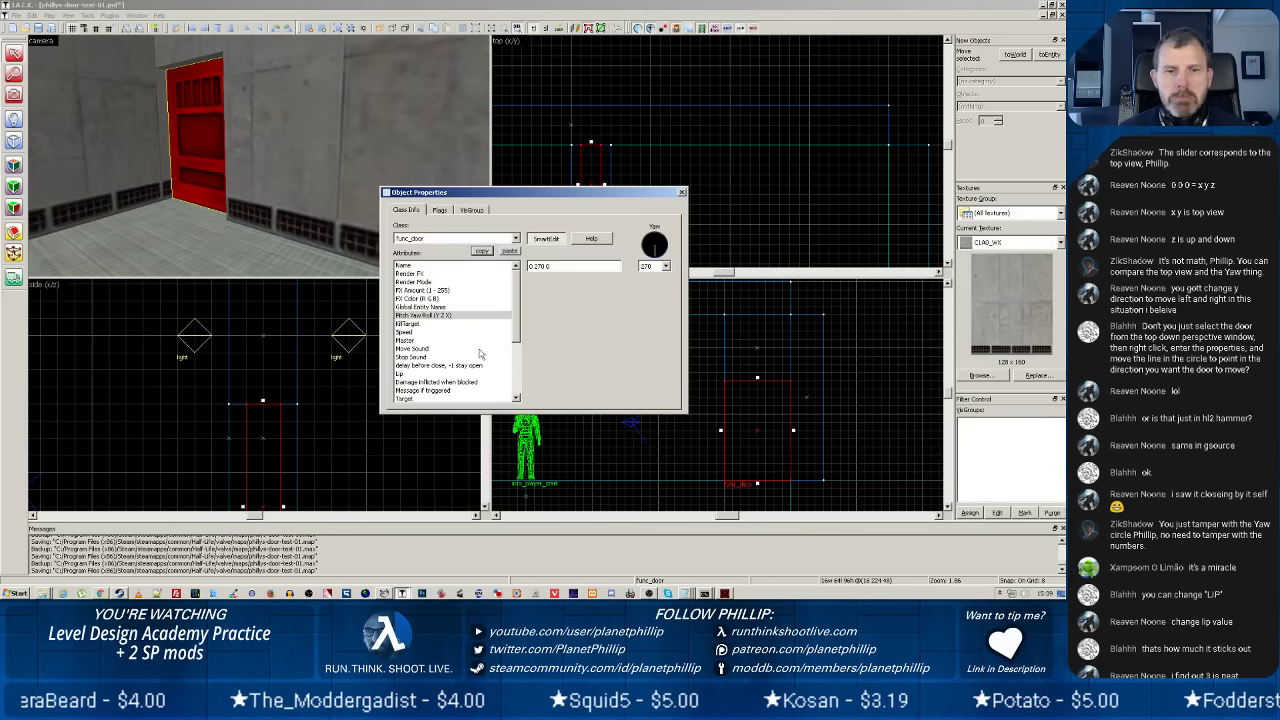
{"action": "left_click", "coordinate": [400, 374]}
{"action": "left_click", "coordinate": [586, 266]}
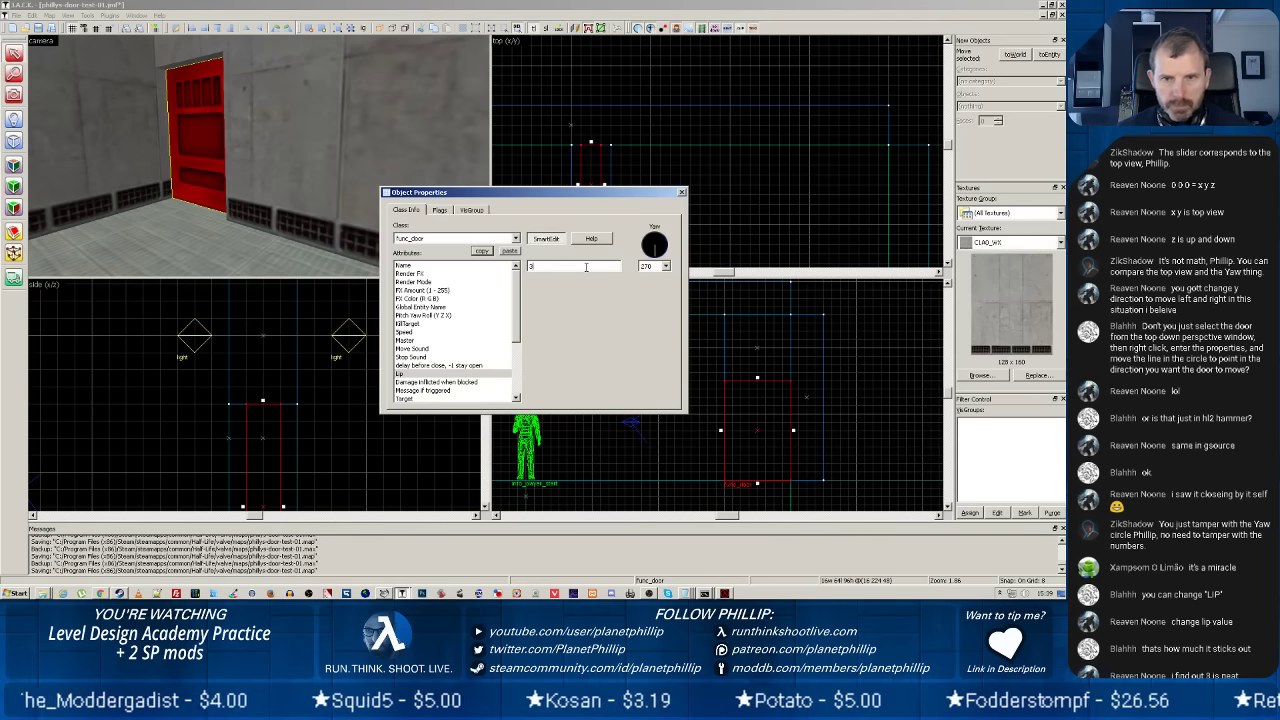
{"action": "left_click", "coordinate": [682, 192]}
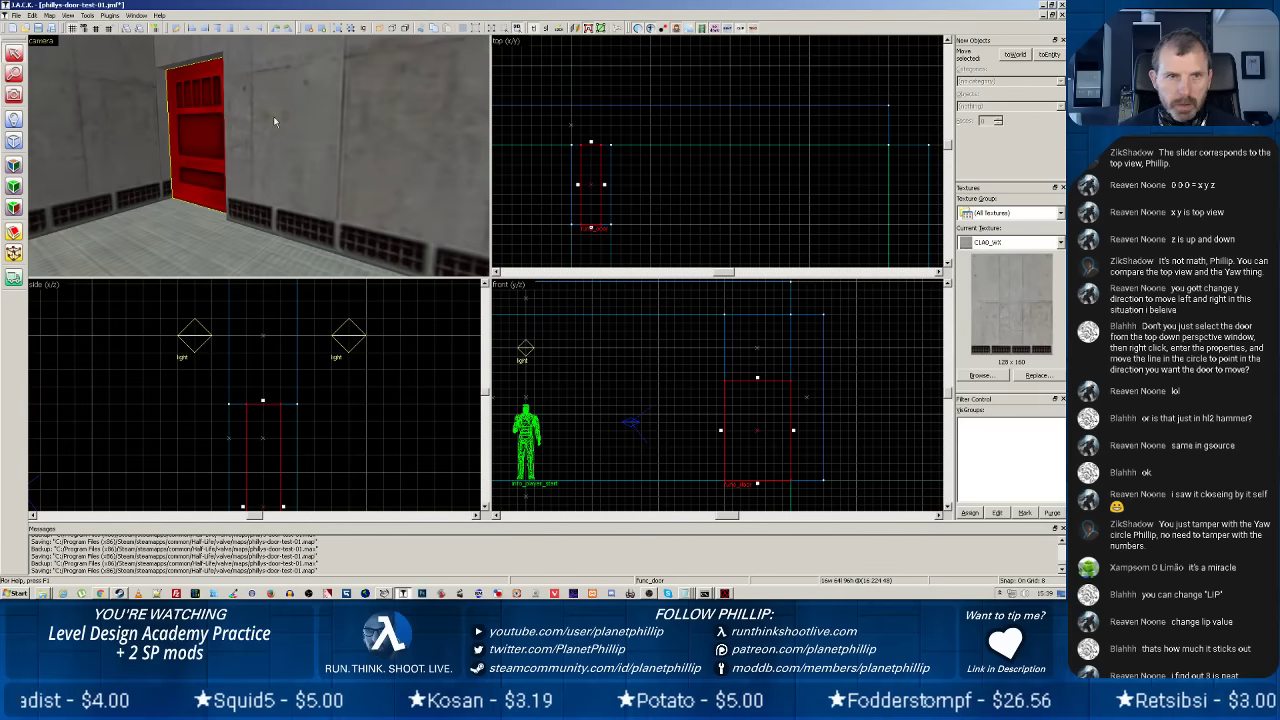
Save the project under the new name pdt-02 in the hammer maps folder.
{"action": "left_click", "coordinate": [16, 15]}
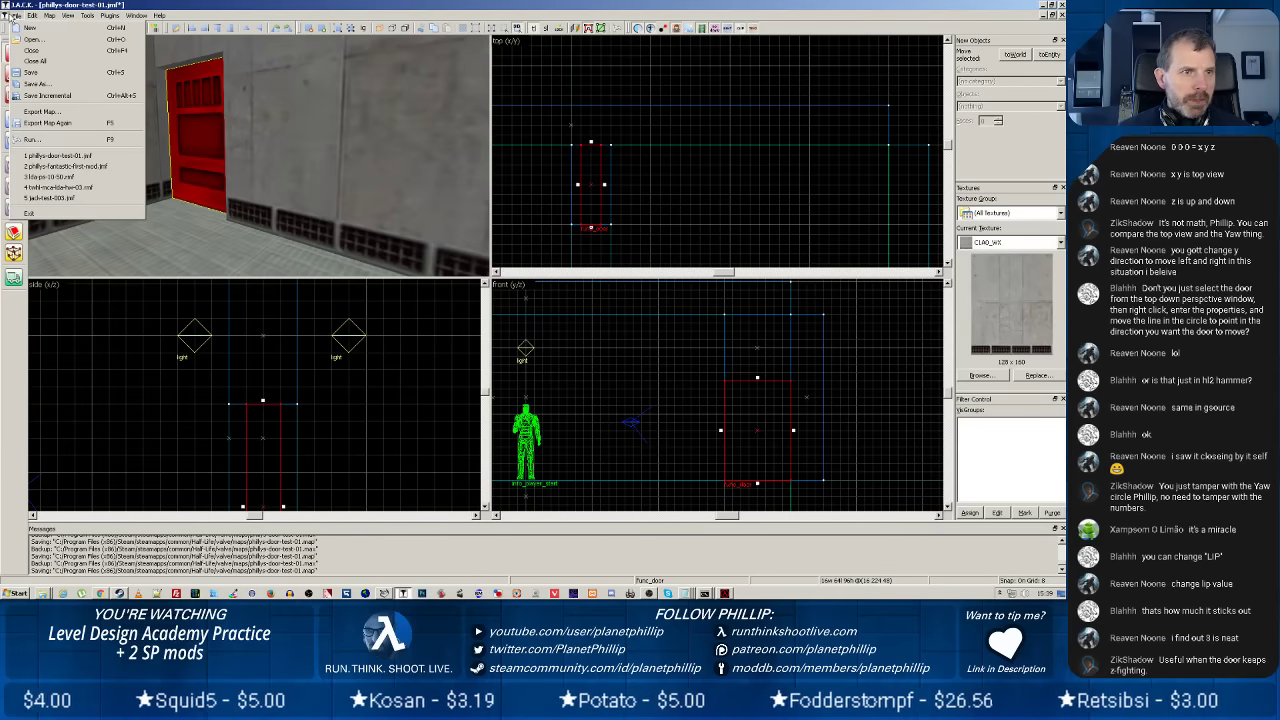
{"action": "left_click", "coordinate": [40, 84]}
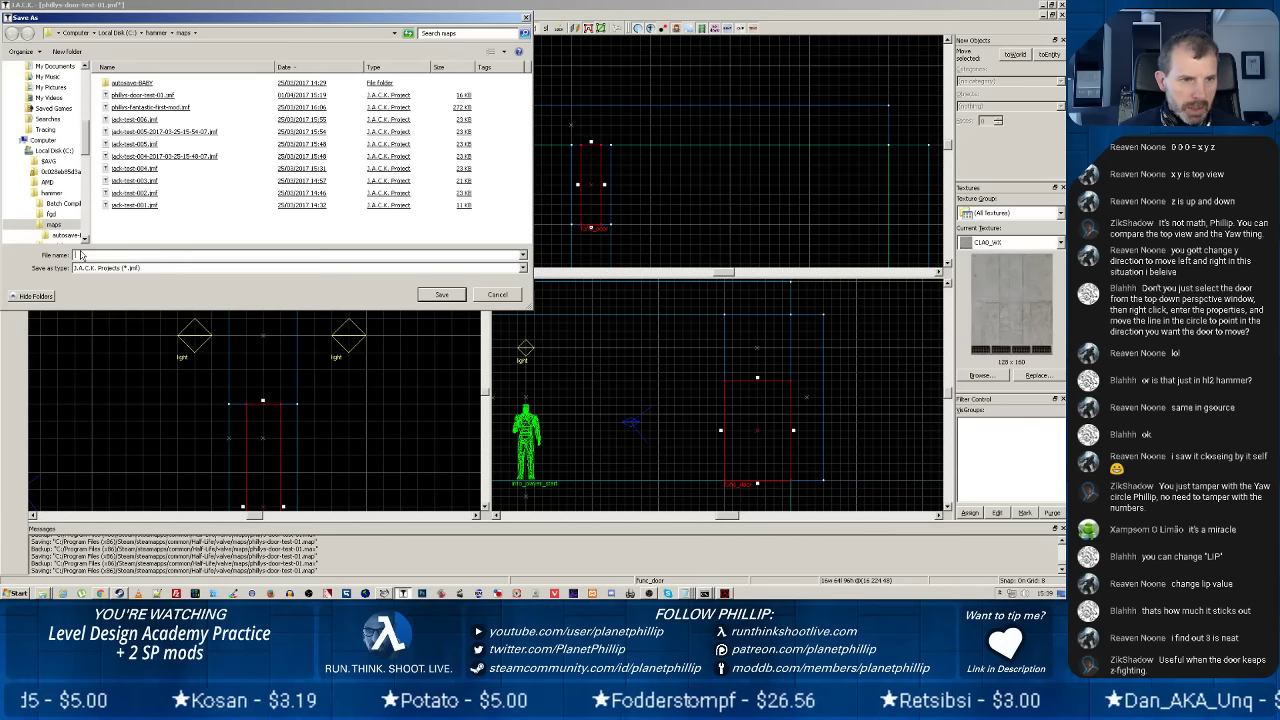
{"action": "type", "text": "pdt-02"}
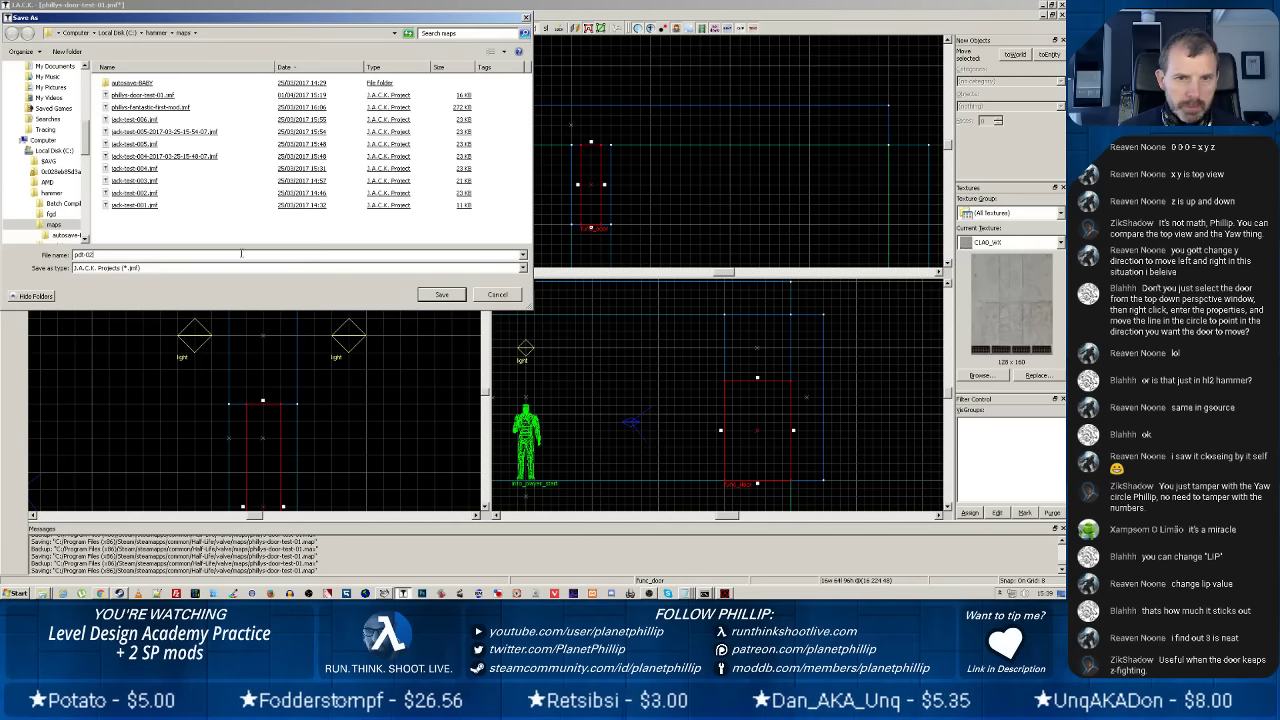
{"action": "left_click", "coordinate": [450, 297]}
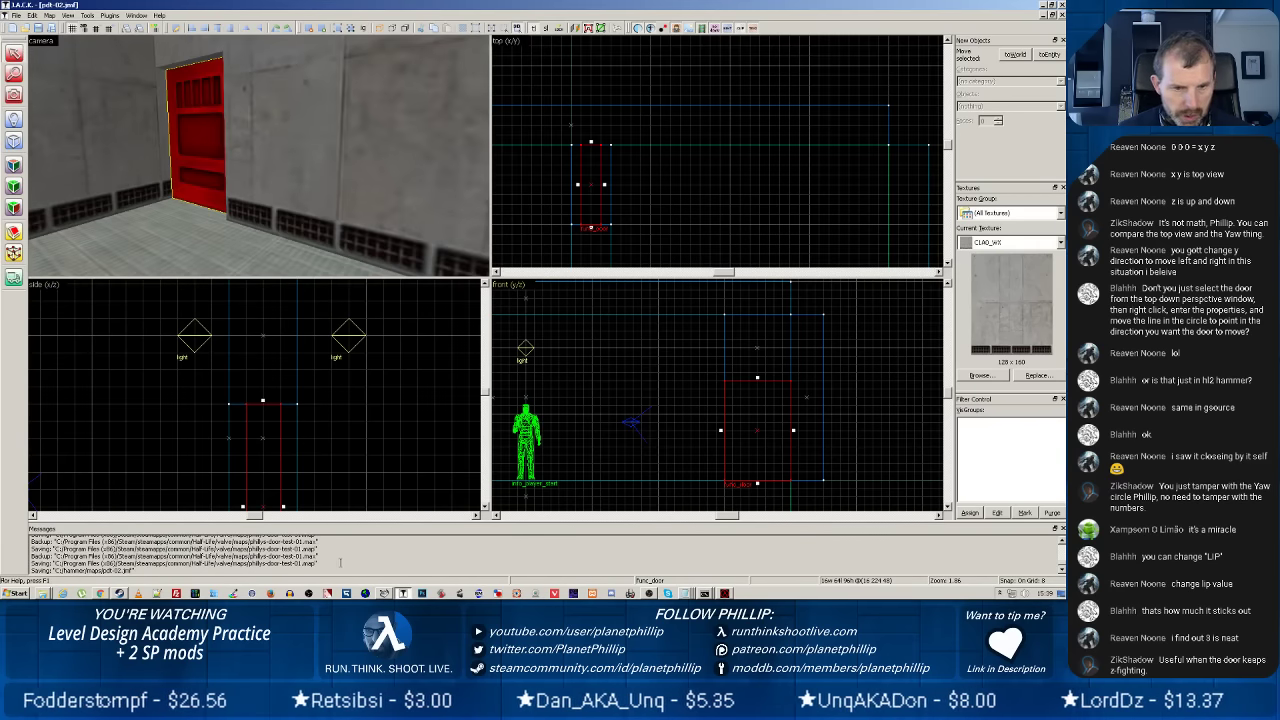
Start exporting the map and choose C:\hammer\maps as the destination folder.
{"action": "left_click", "coordinate": [16, 15]}
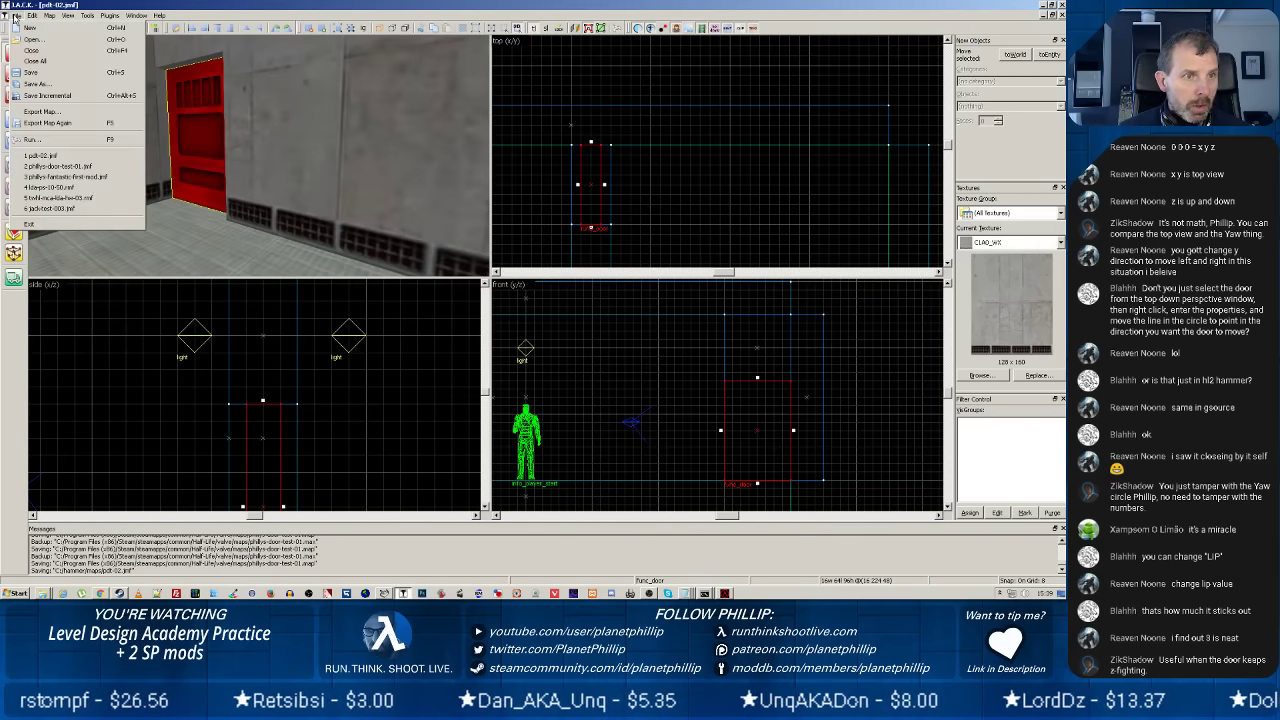
{"action": "left_click", "coordinate": [38, 112]}
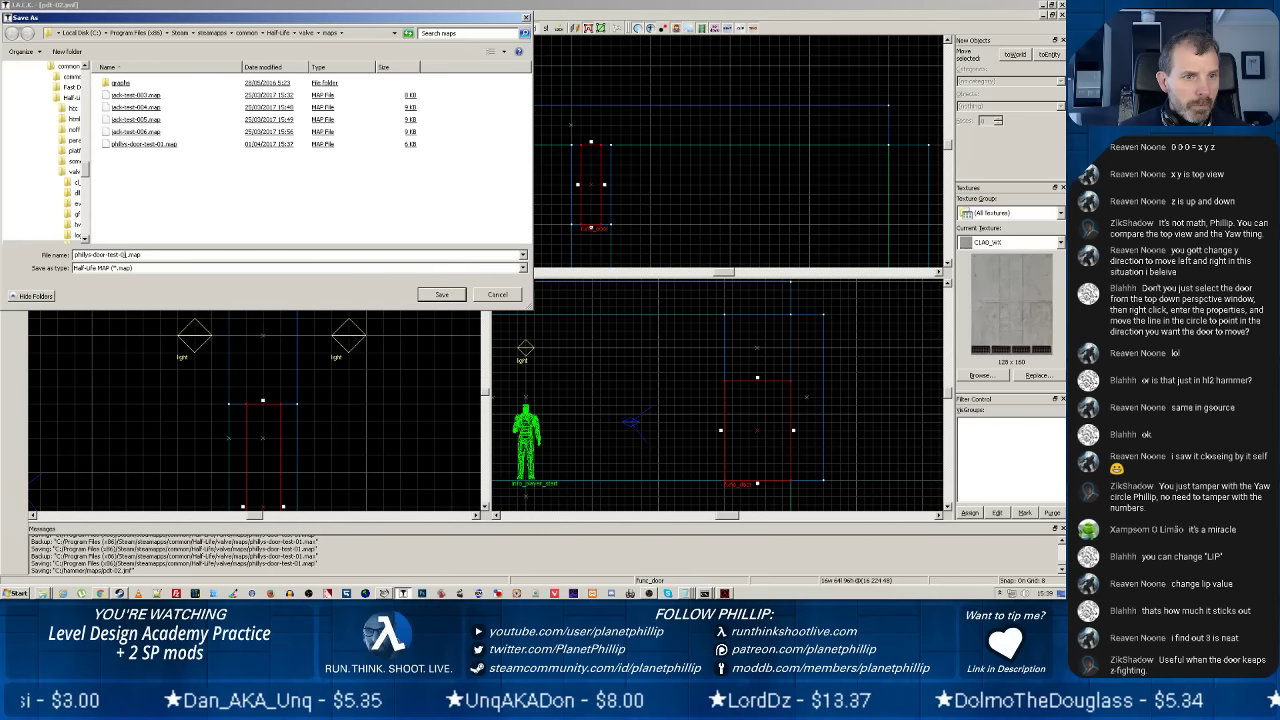
{"action": "double_click", "coordinate": [118, 255]}
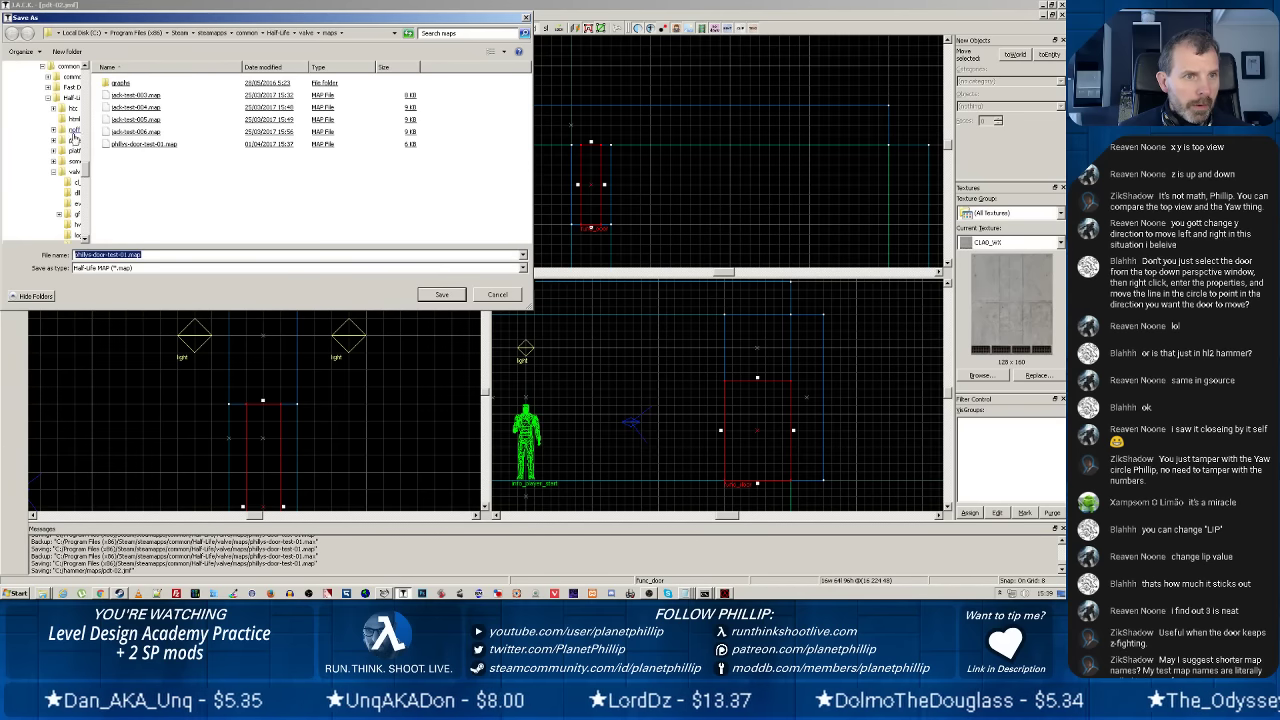
{"action": "left_click_drag", "start_coordinate": [86, 168], "coordinate": [75, 72]}
{"action": "left_click", "coordinate": [48, 103]}
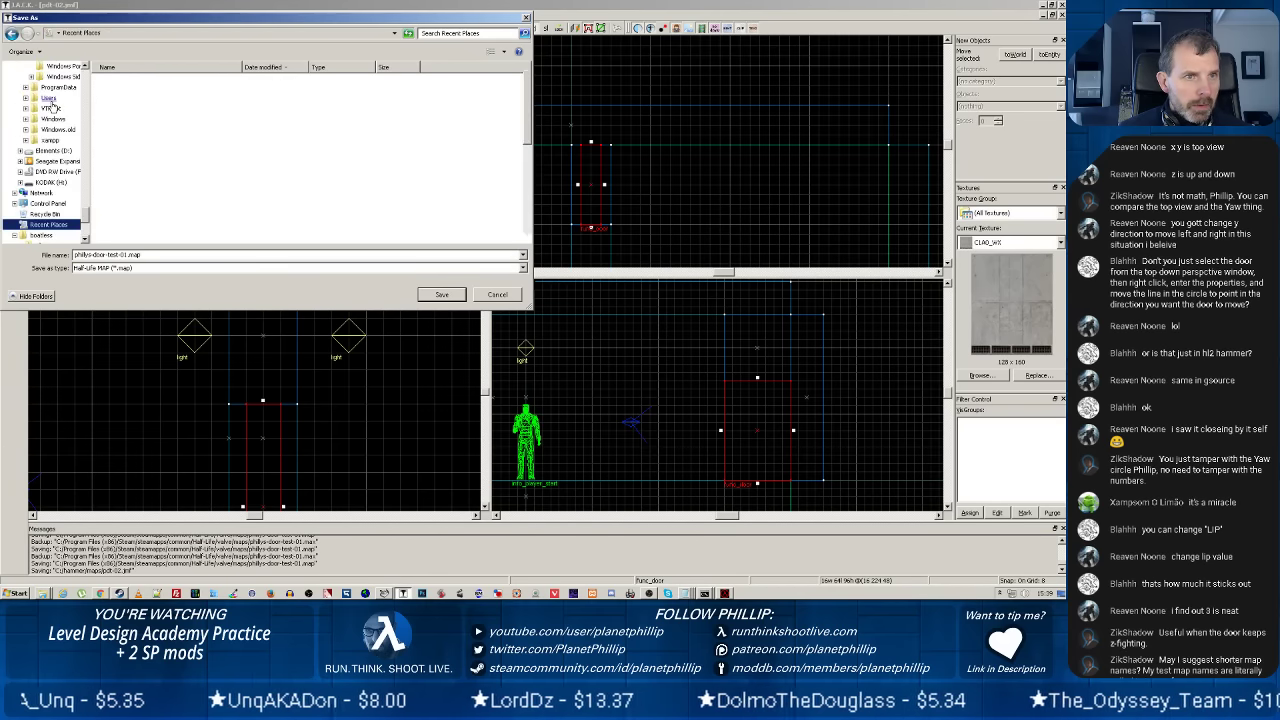
{"action": "left_click", "coordinate": [119, 85]}
{"action": "double_click", "coordinate": [119, 85]}
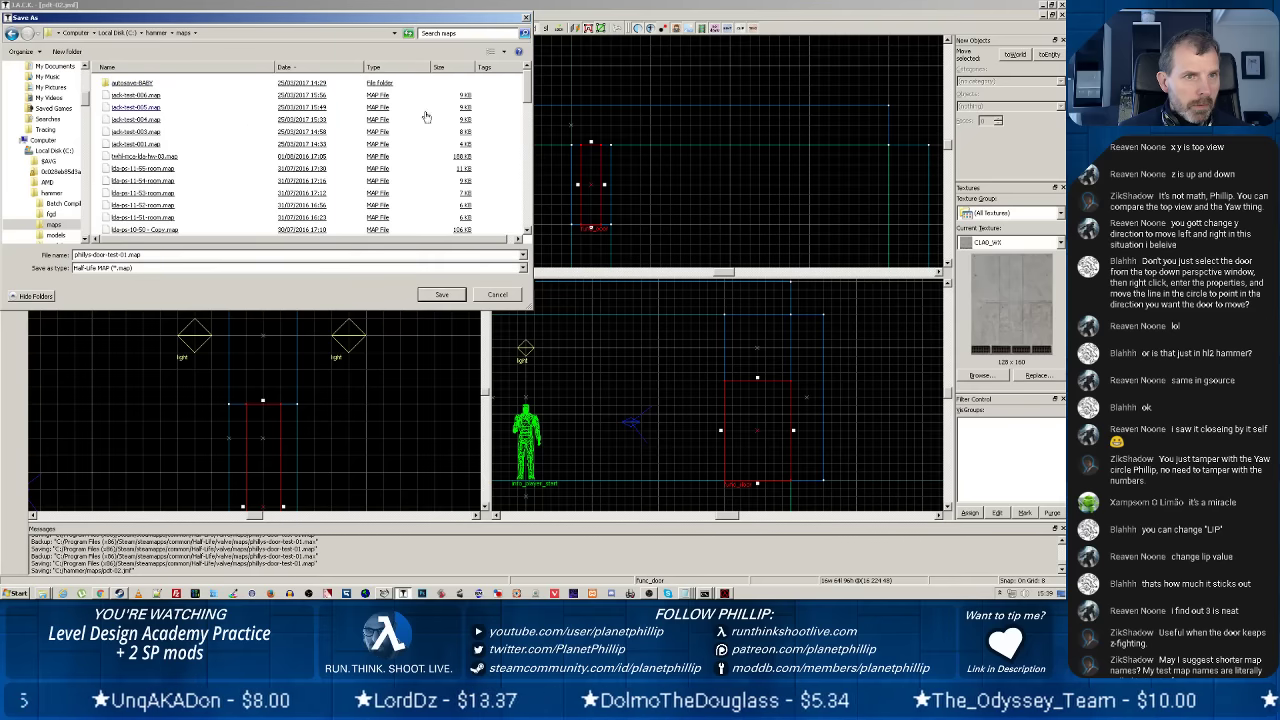
{"action": "mouse_move", "coordinate": [525, 93]}
{"action": "left_mouse_down"}
{"action": "mouse_move", "coordinate": [523, 229]}
{"action": "mouse_move", "coordinate": [516, 88]}
{"action": "left_mouse_up"}
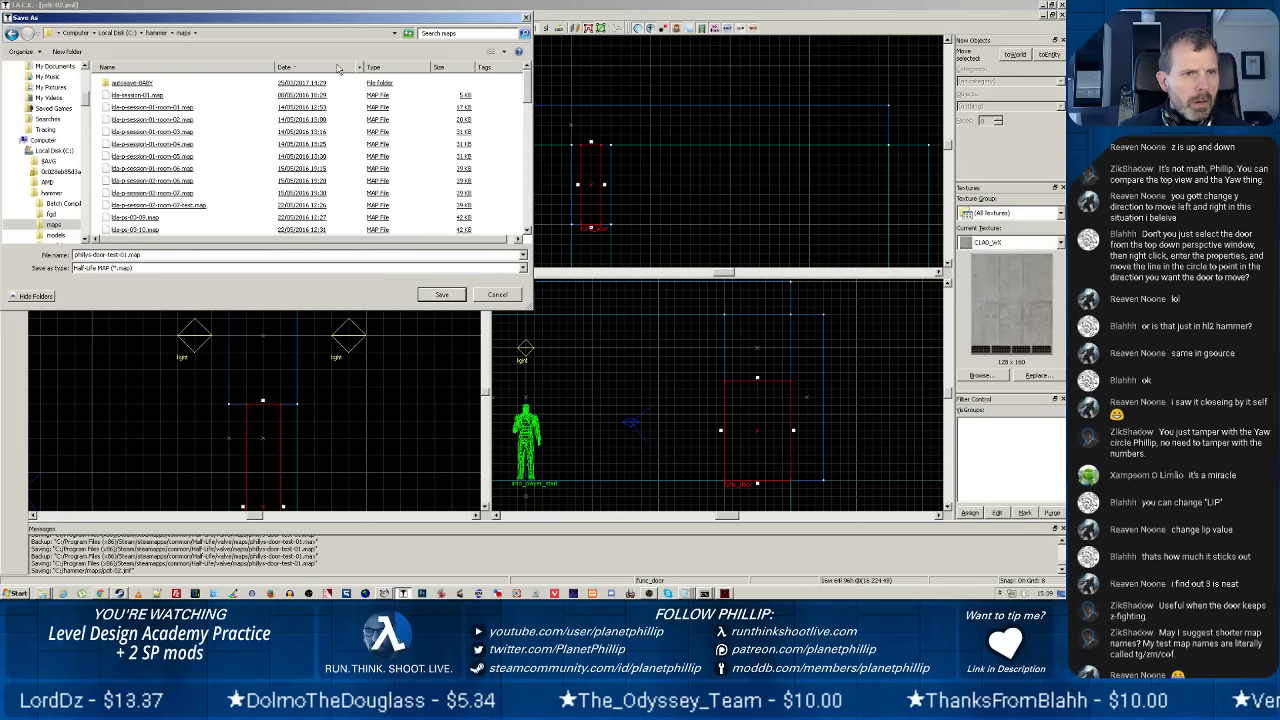
Name the exported map pdt-01.map and save it.
{"action": "double_click", "coordinate": [117, 255]}
{"action": "left_click_drag", "start_coordinate": [128, 255], "coordinate": [74, 257]}
{"action": "type", "text": "p"}
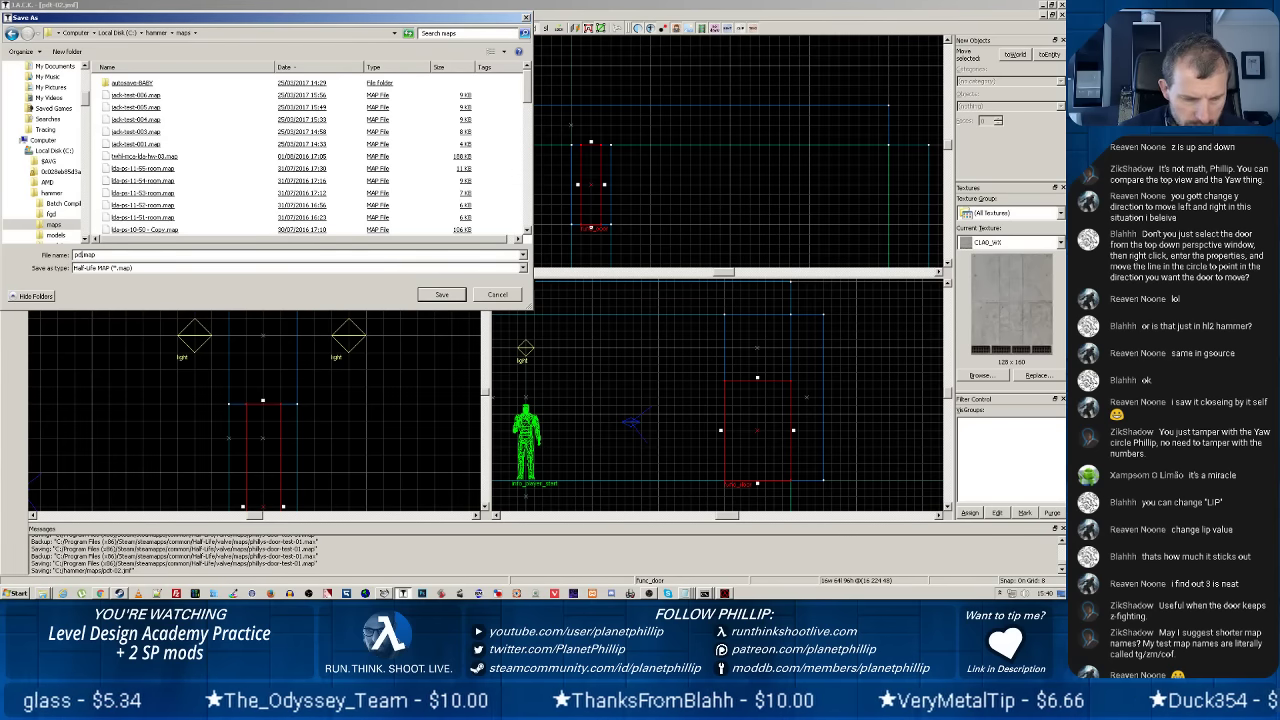
{"action": "type", "text": "dt-01"}
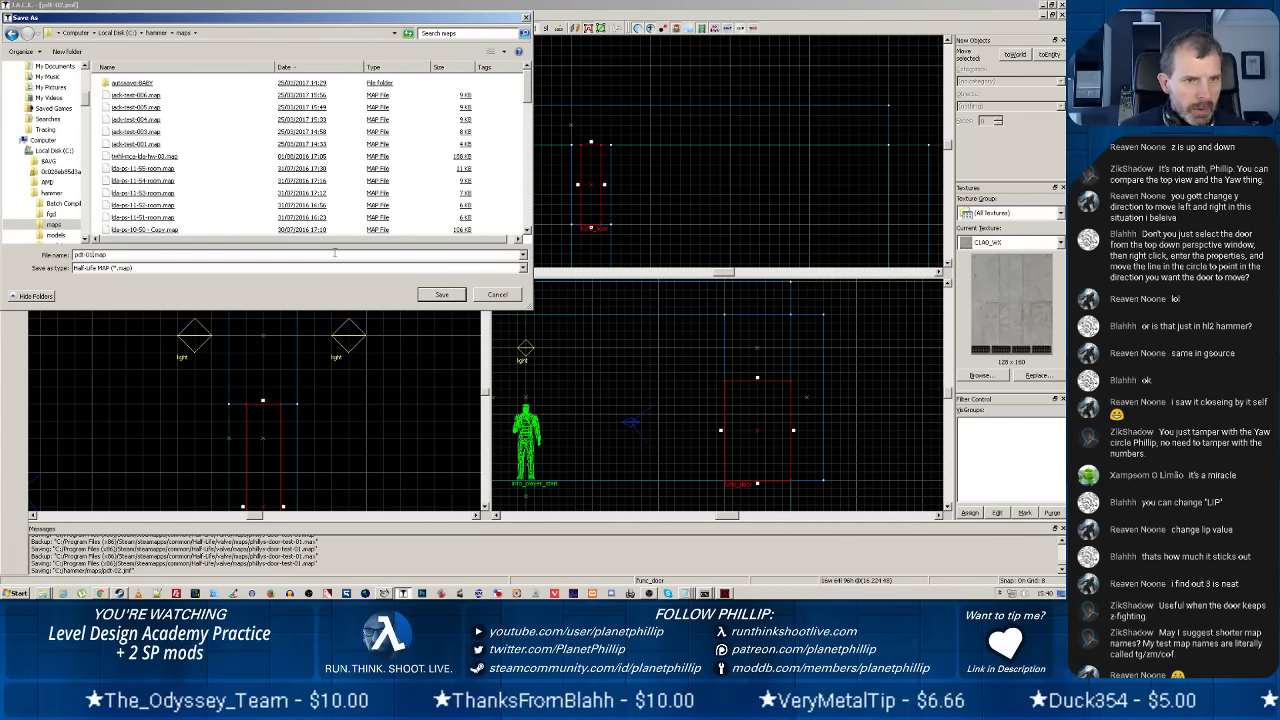
{"action": "left_click", "coordinate": [452, 296]}
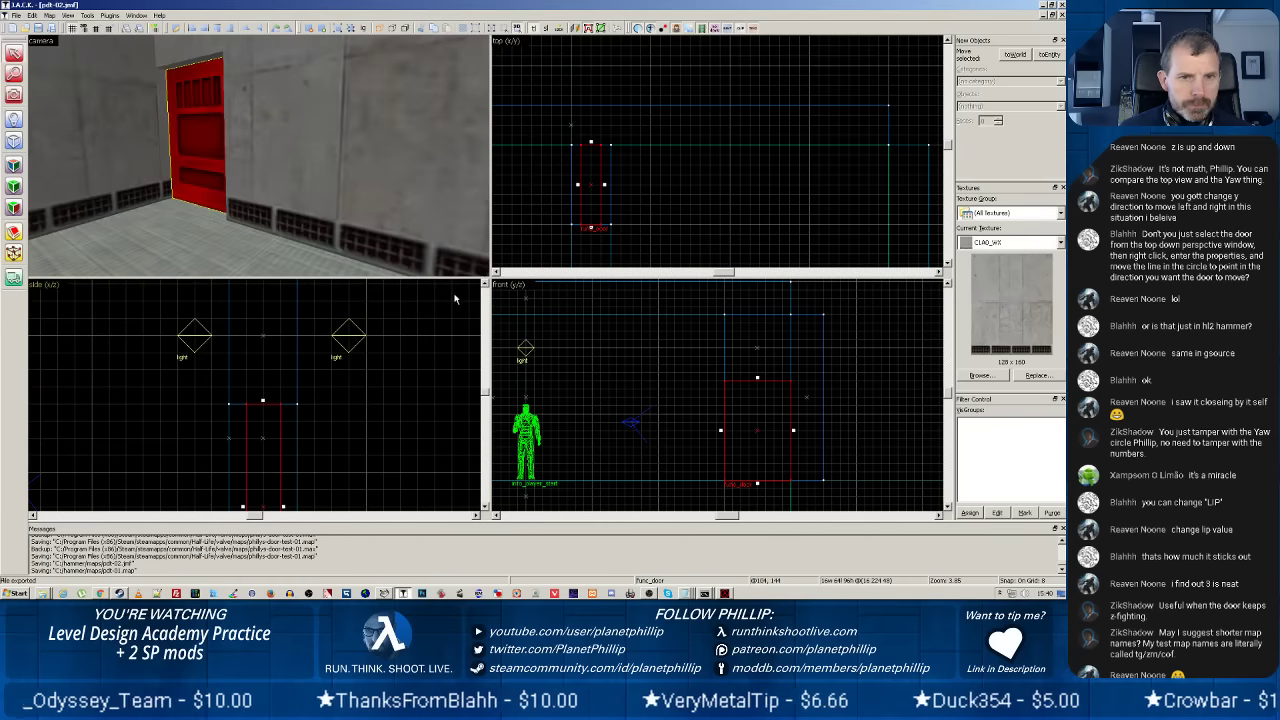
Switch to the Batch Compiler, load pdt-01.map from C:\hammer\maps and compile it.
{"action": "left_click", "coordinate": [382, 593]}
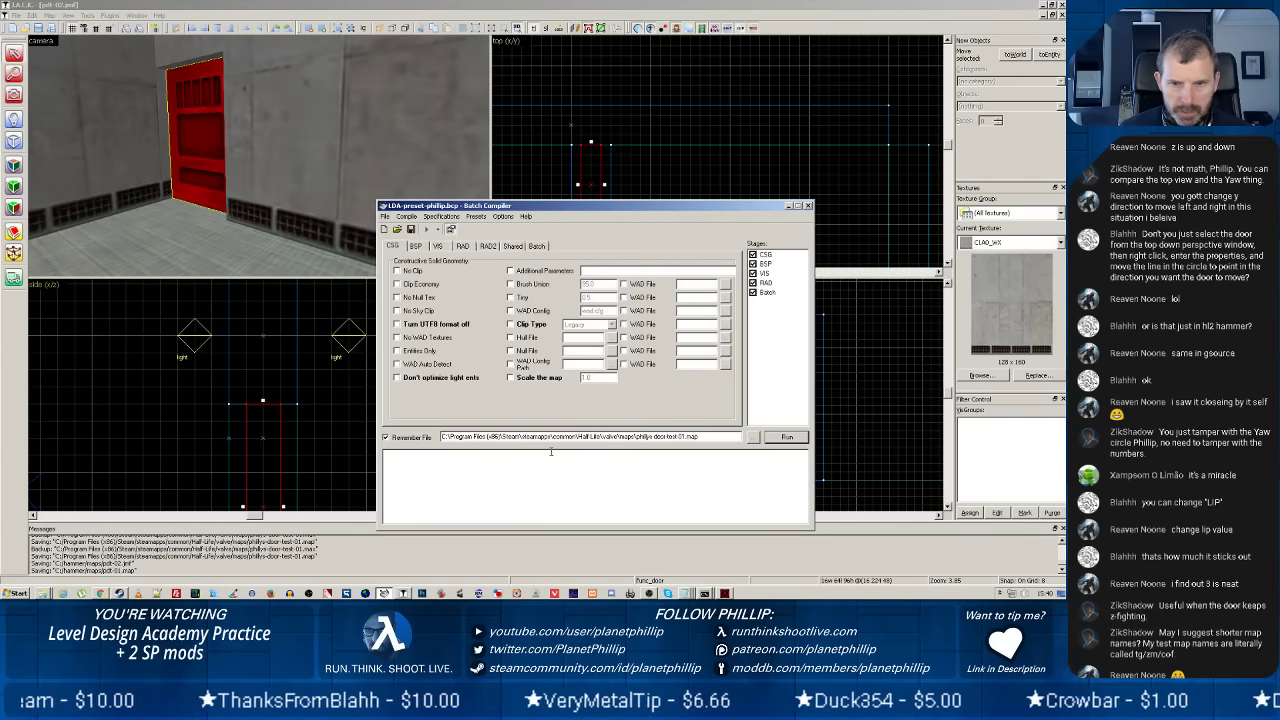
{"action": "left_click", "coordinate": [790, 437]}
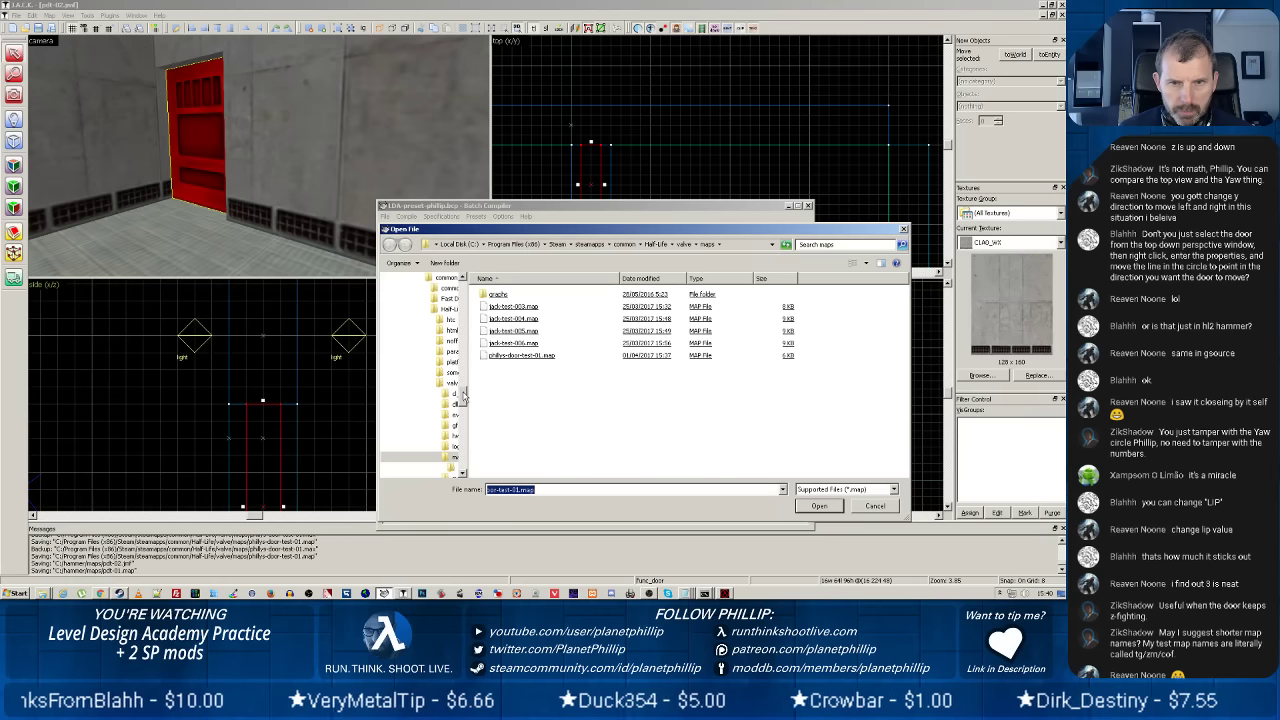
{"action": "left_click_drag", "start_coordinate": [463, 393], "coordinate": [467, 291]}
{"action": "left_click", "coordinate": [441, 314]}
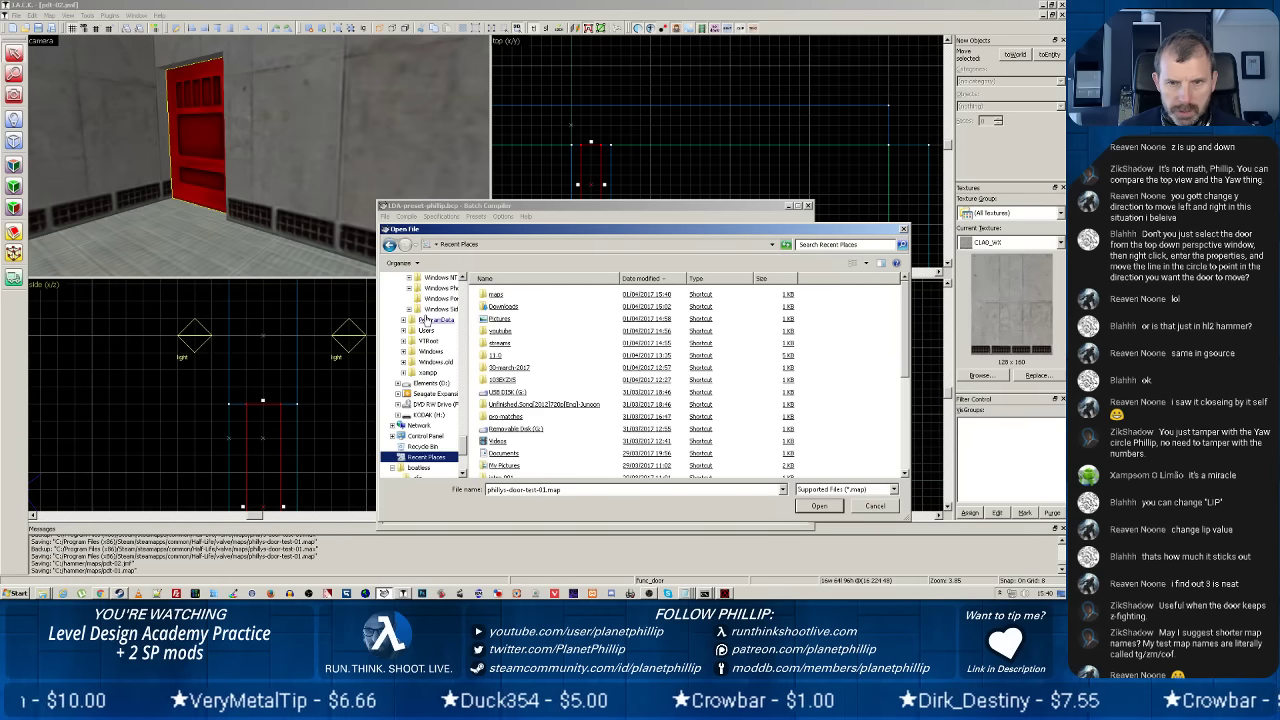
{"action": "left_click", "coordinate": [494, 295]}
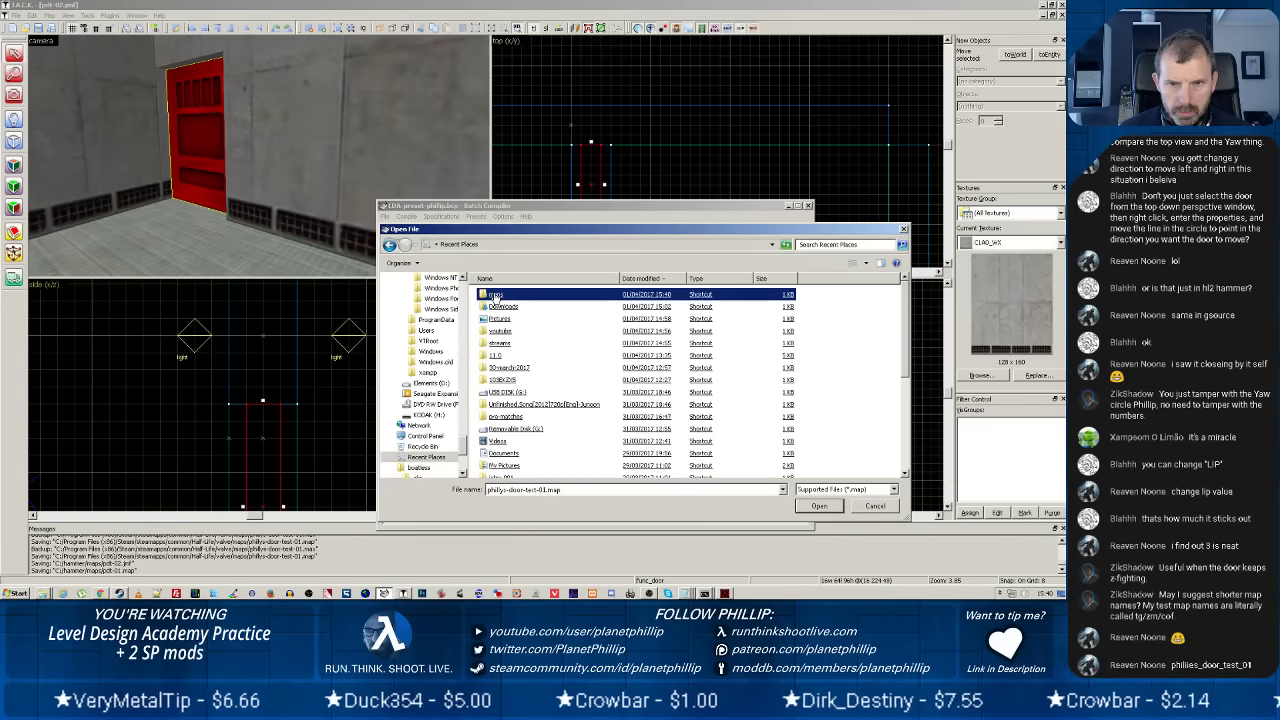
{"action": "double_click", "coordinate": [494, 295]}
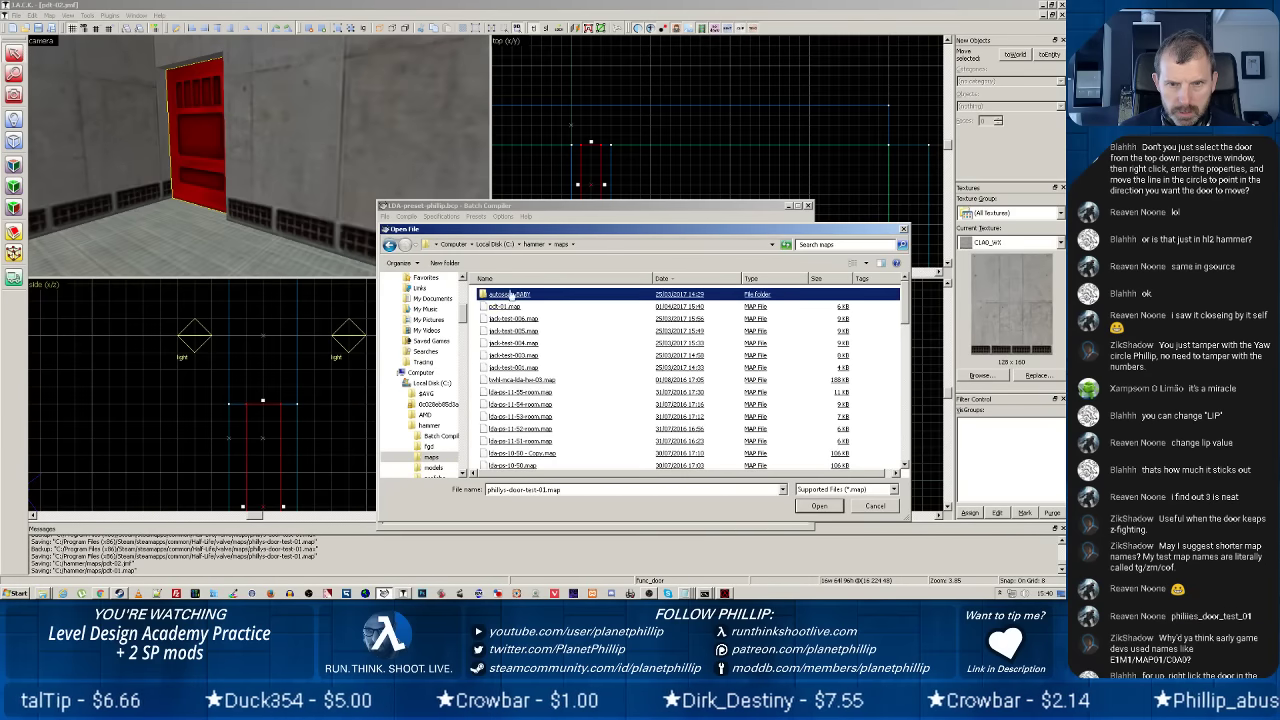
{"action": "double_click", "coordinate": [508, 309]}
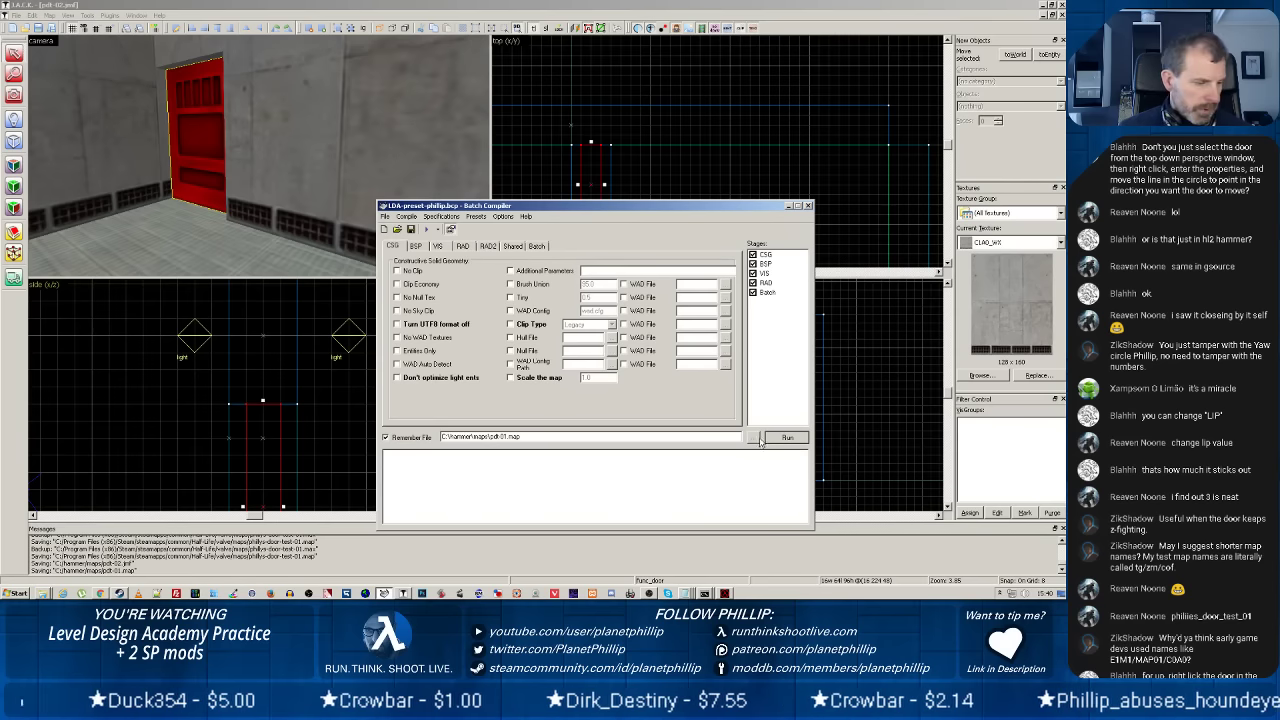
{"action": "key", "text": "Return"}
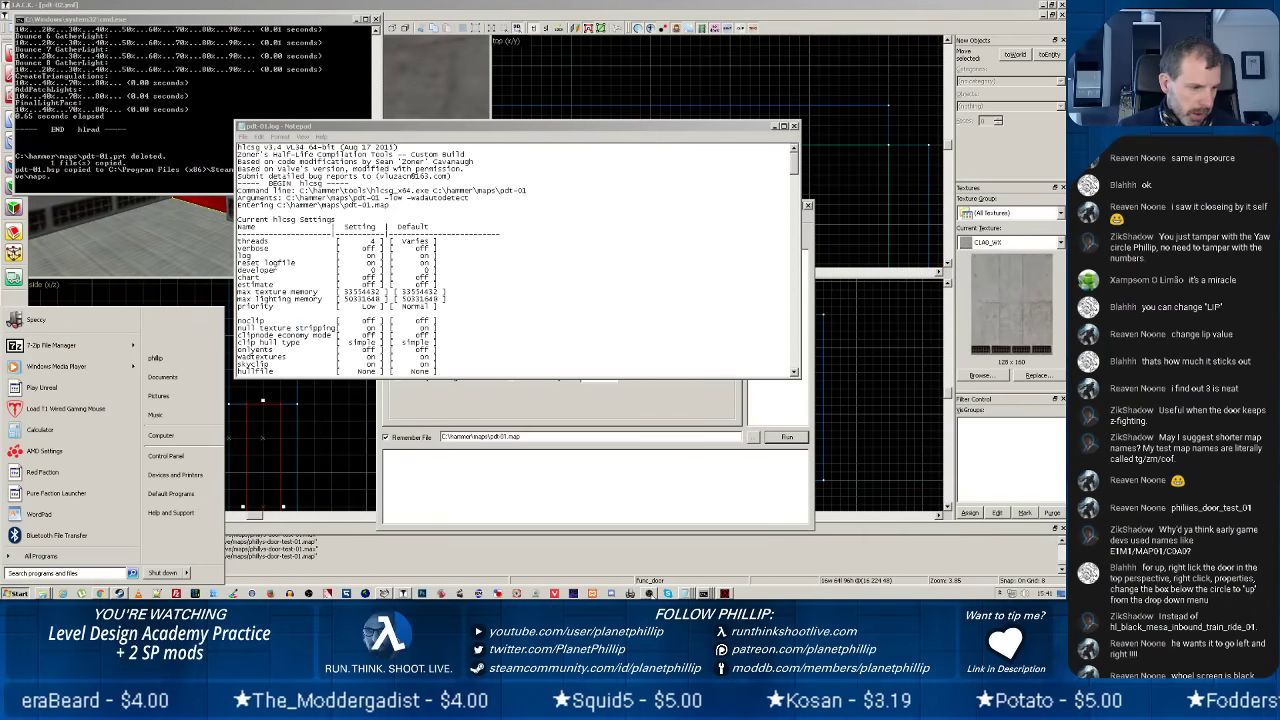
Move the selected source up in OBS, return to Half-Life and walk through the doorway to inspect how far the door slides into the wall.
{"action": "left_click", "coordinate": [649, 593]}
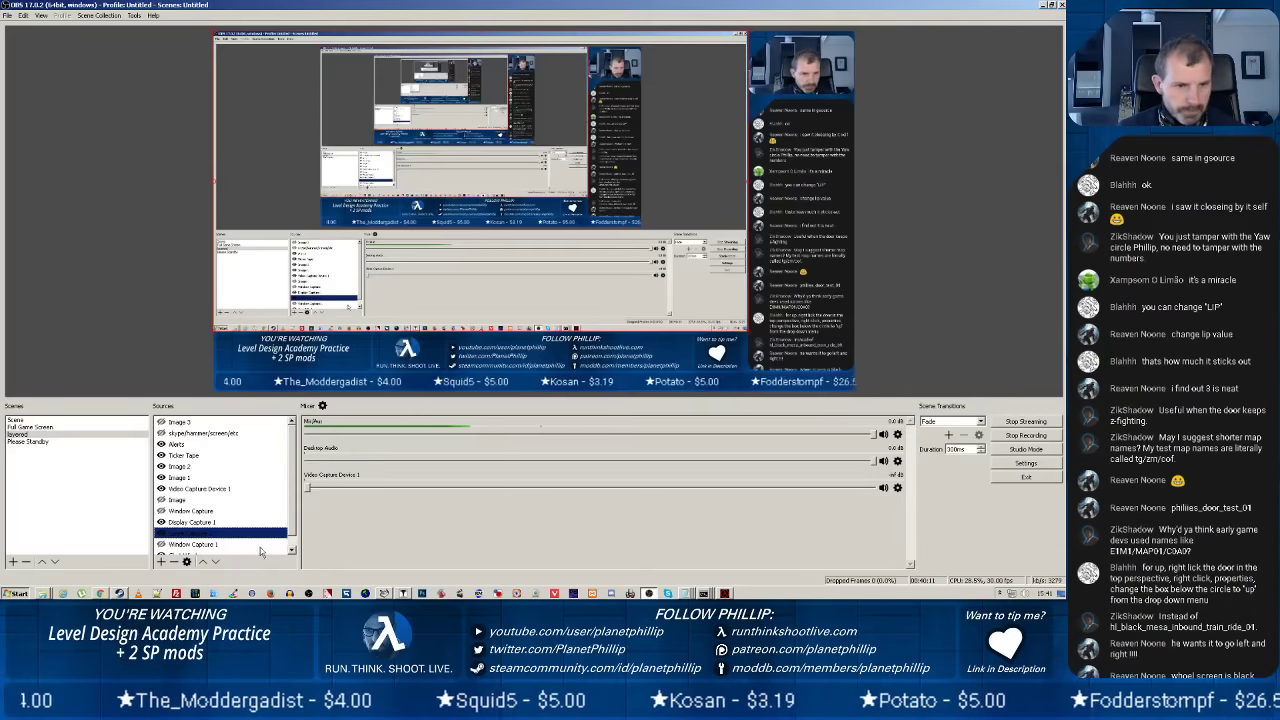
{"action": "left_click", "coordinate": [201, 562]}
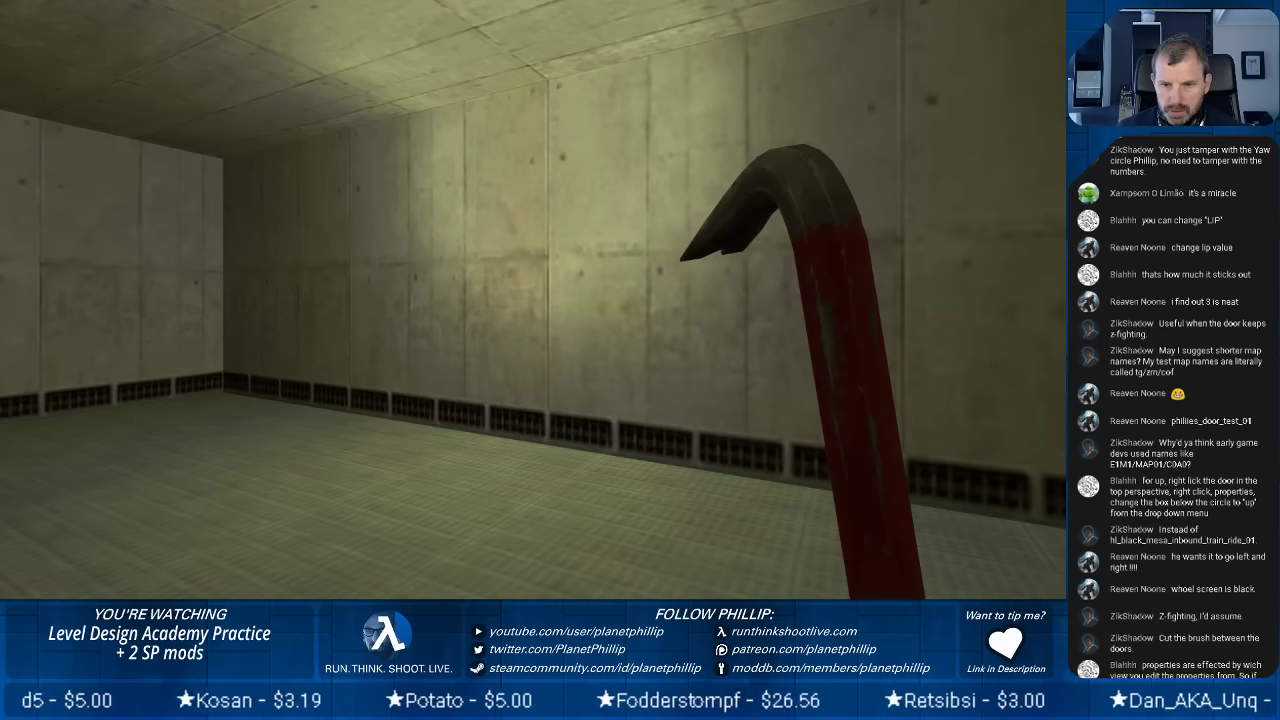
{"action": "key", "text": "w"}
{"action": "key", "text": "w"}
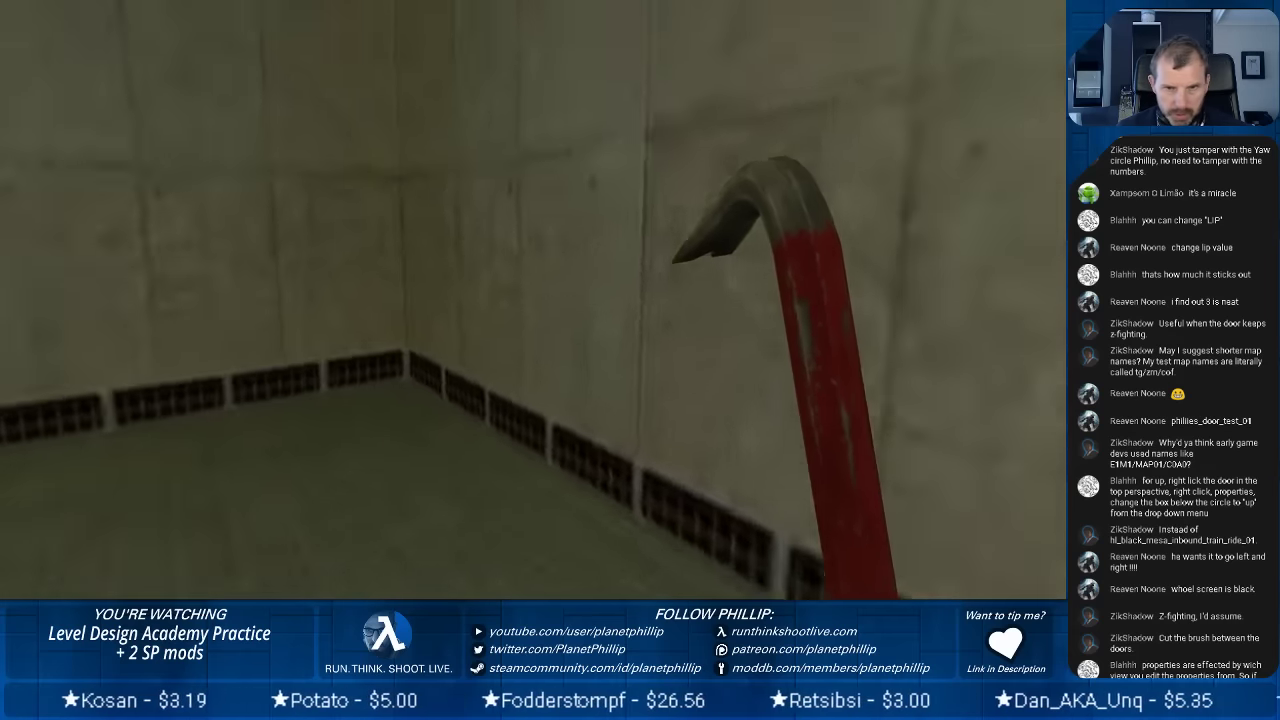
{"action": "key", "text": "w"}
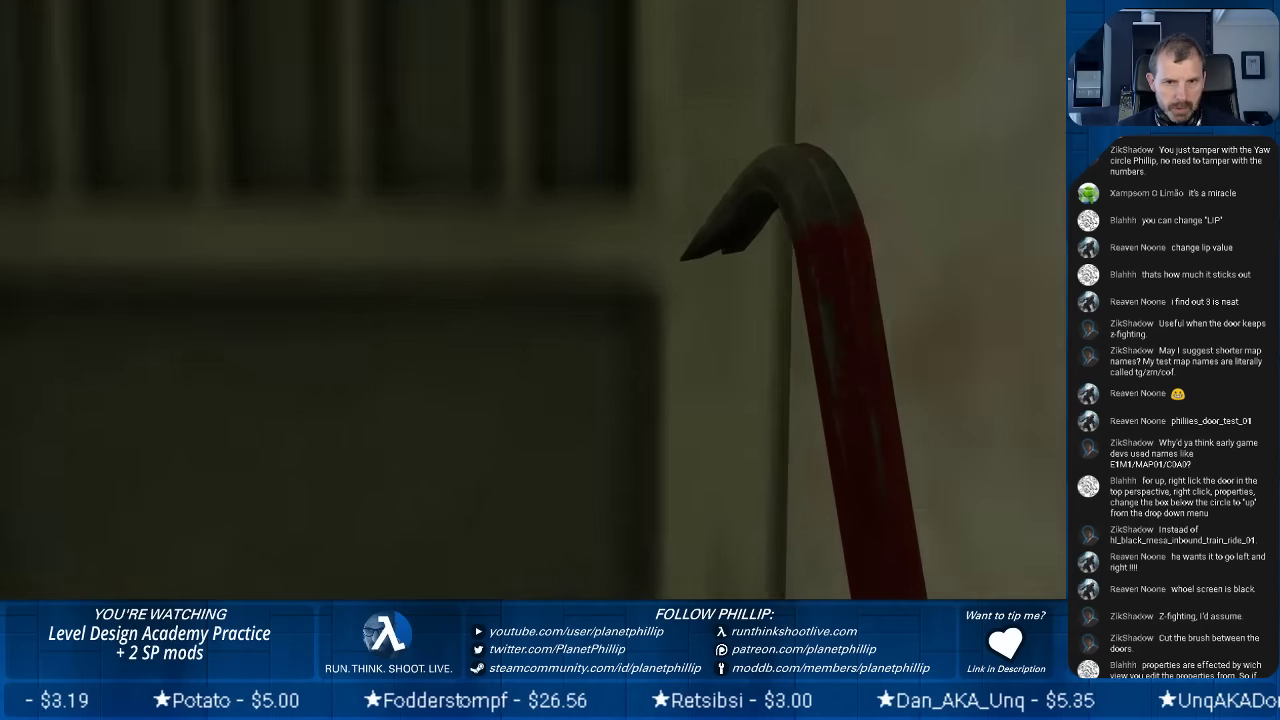
{"action": "key", "text": "s"}
{"action": "key", "text": "w"}
{"action": "key", "text": "s"}
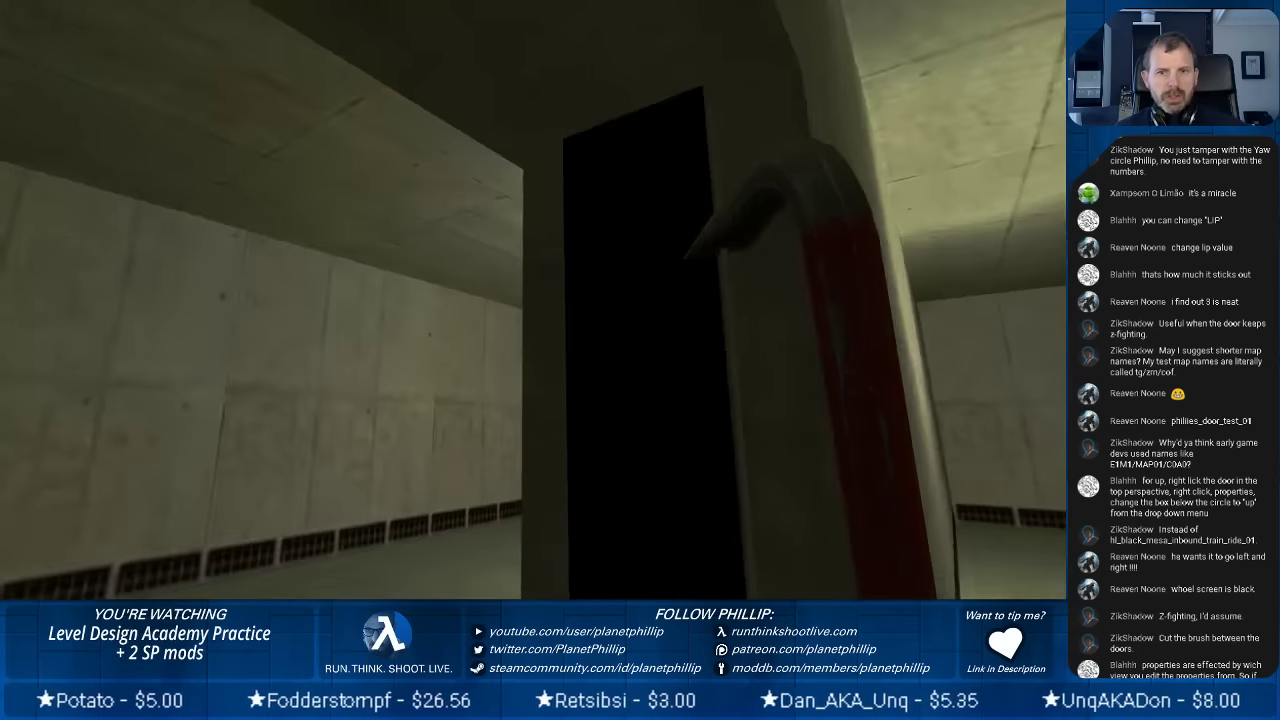
{"action": "key", "text": "w"}
{"action": "key", "text": "s"}
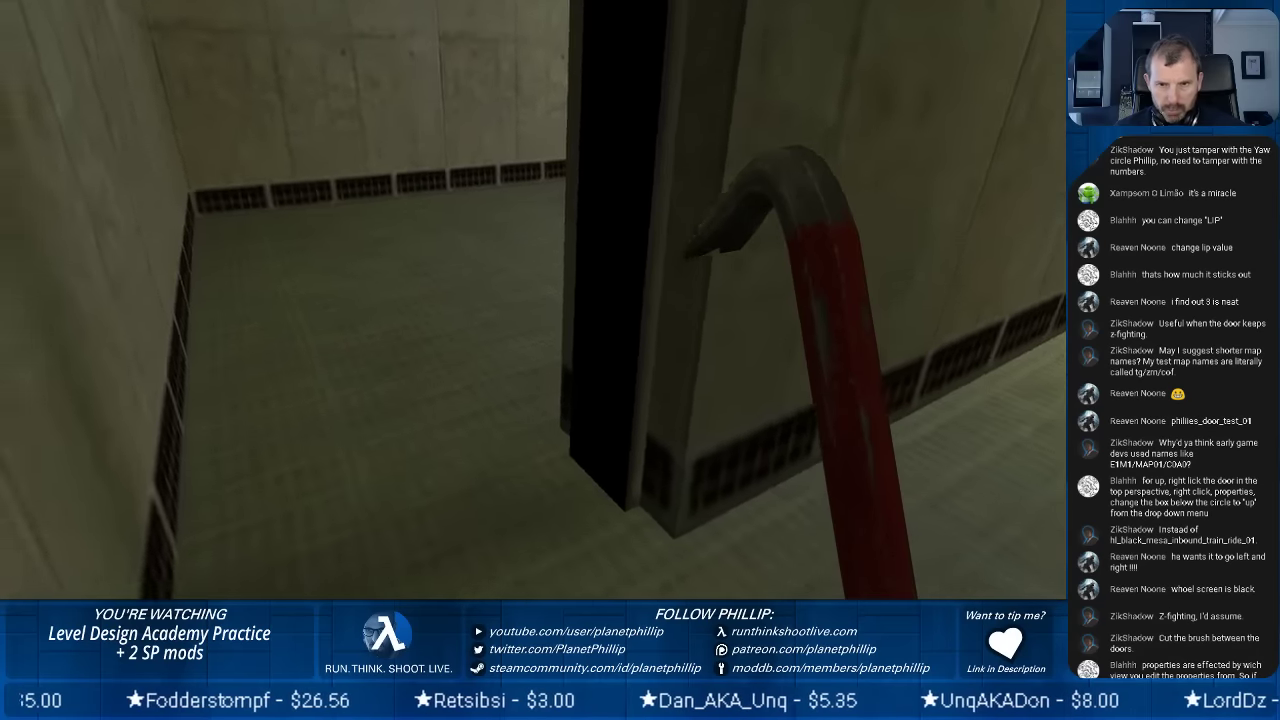
{"action": "key", "text": "w"}
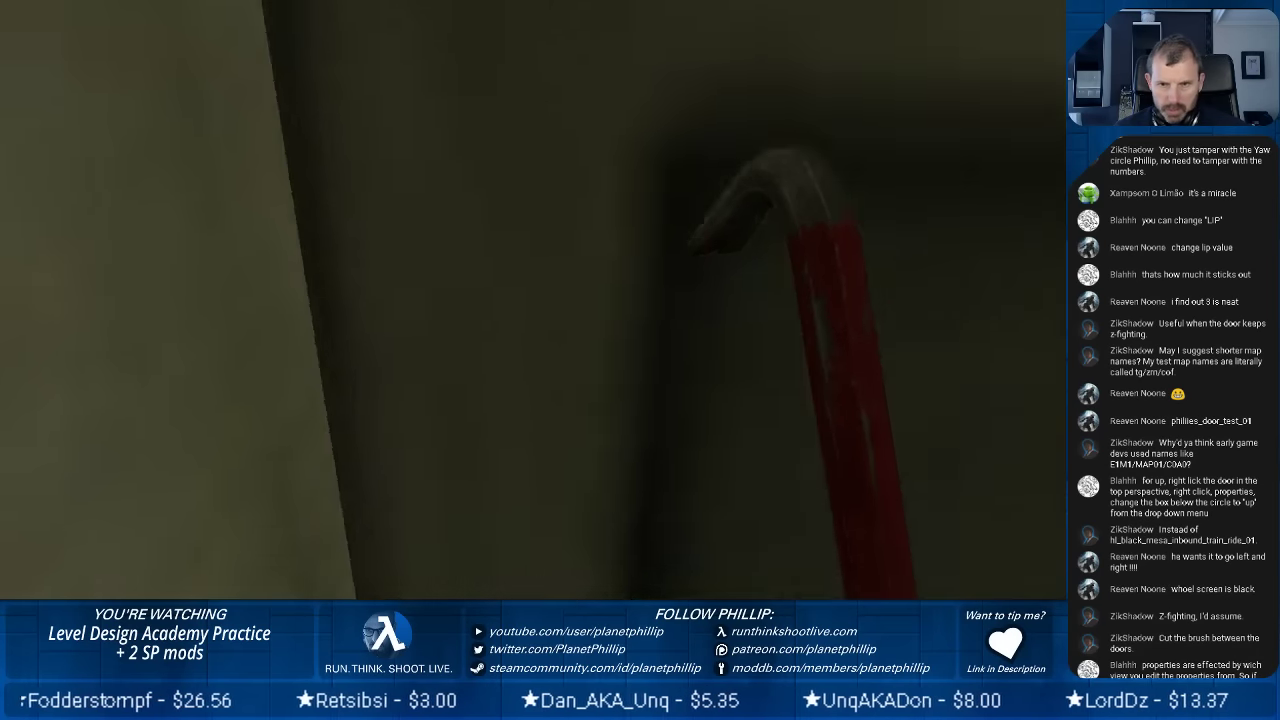
{"action": "key", "text": "s"}
{"action": "key", "text": "w"}
{"action": "key", "text": "w"}
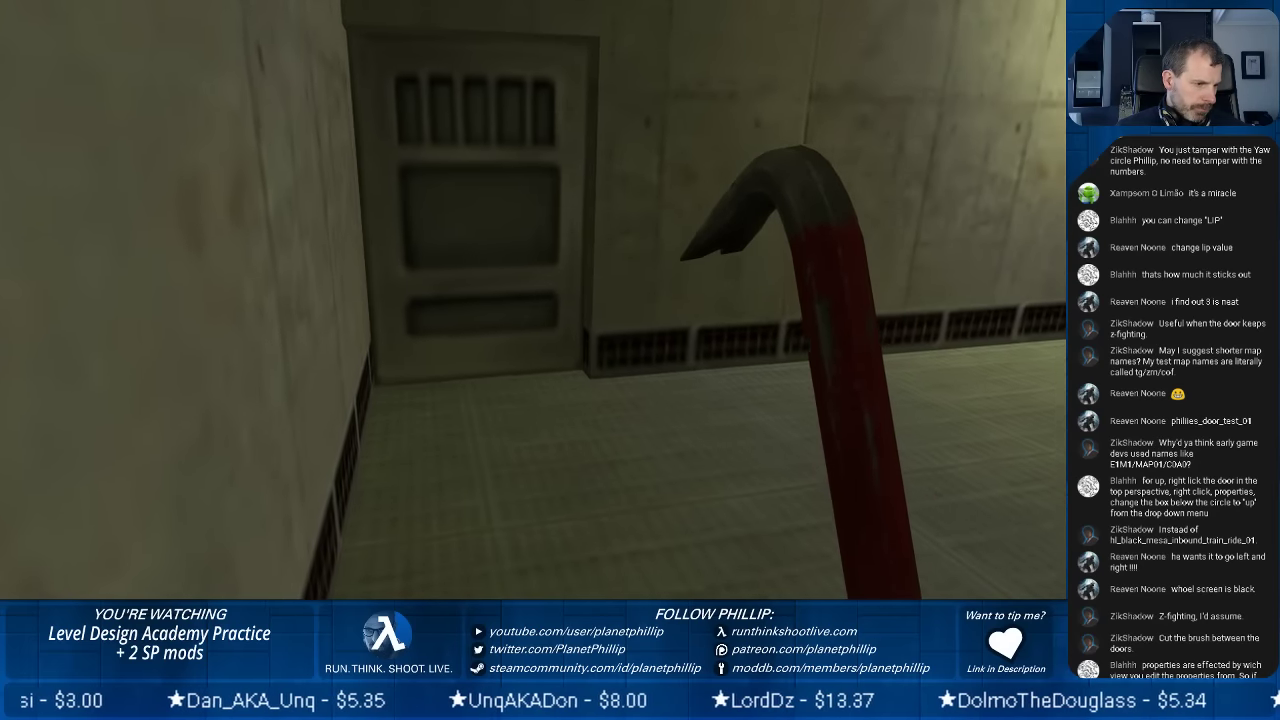
Walk through and around the sliding door in Half-Life, inspecting its exposed edge and both sides as it opens and closes.
{"action": "key", "text": "w"}
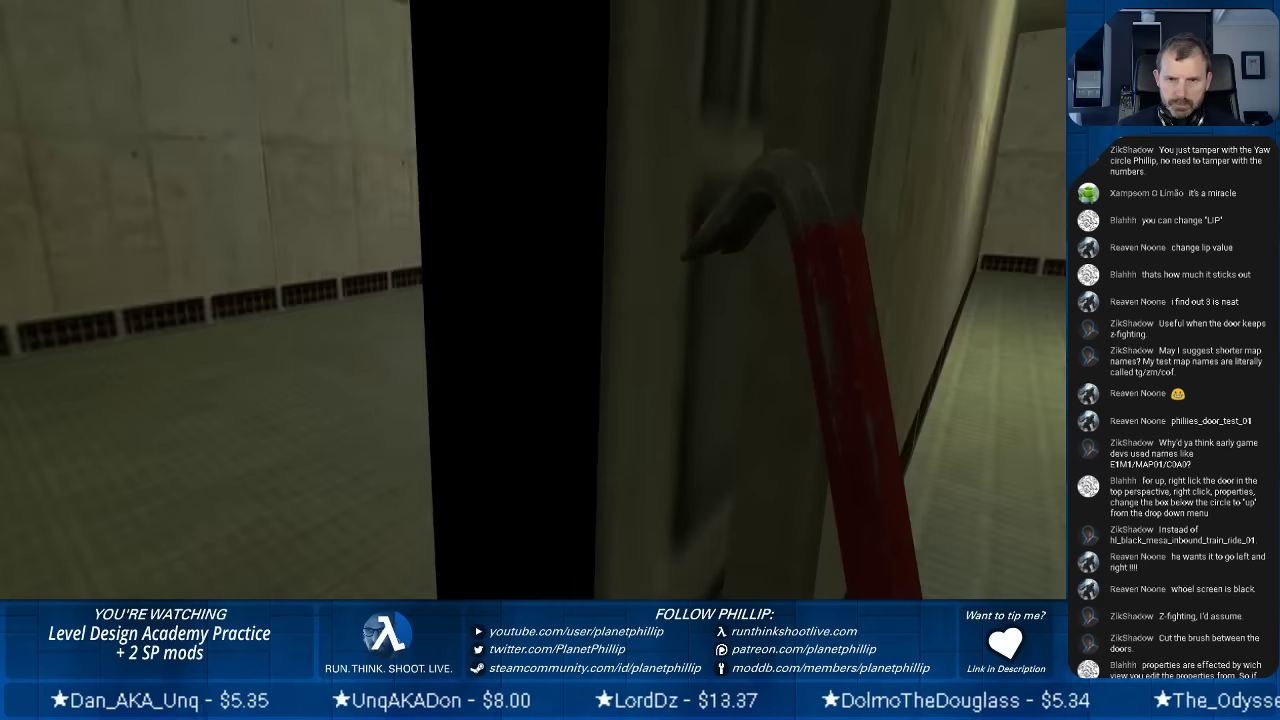
{"action": "key", "text": "w"}
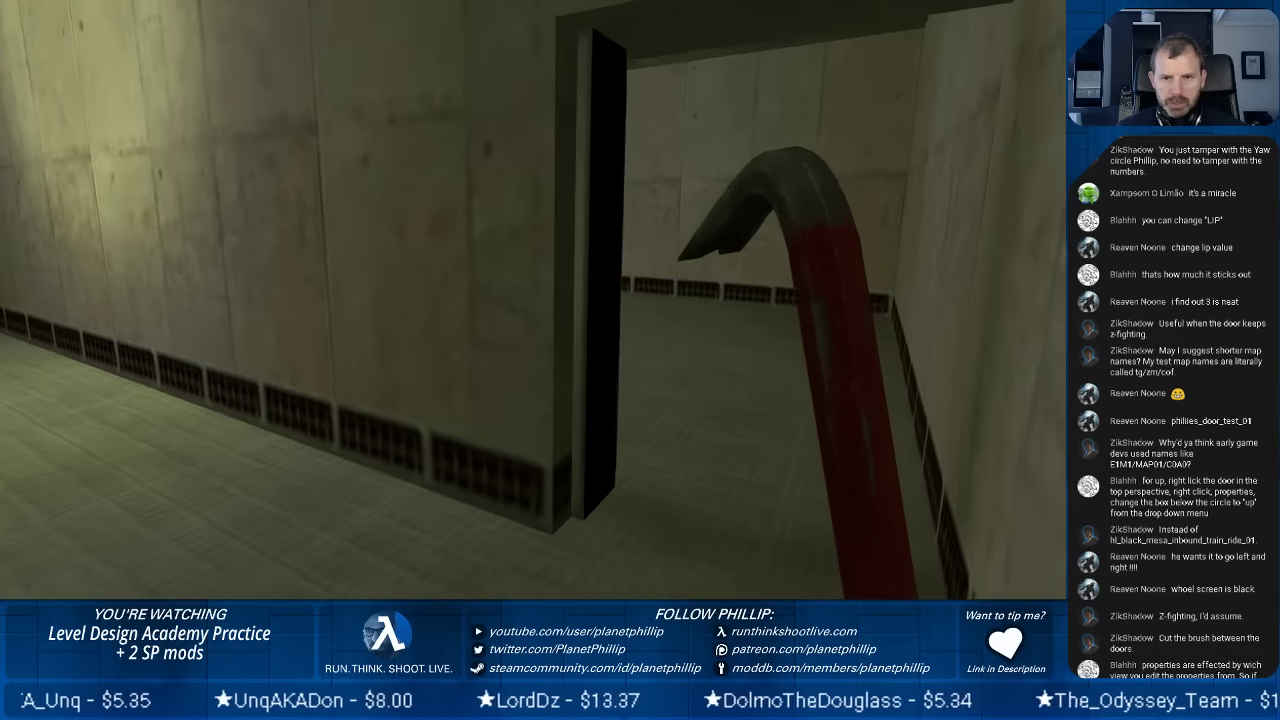
{"action": "key", "text": "s"}
{"action": "key", "text": "s"}
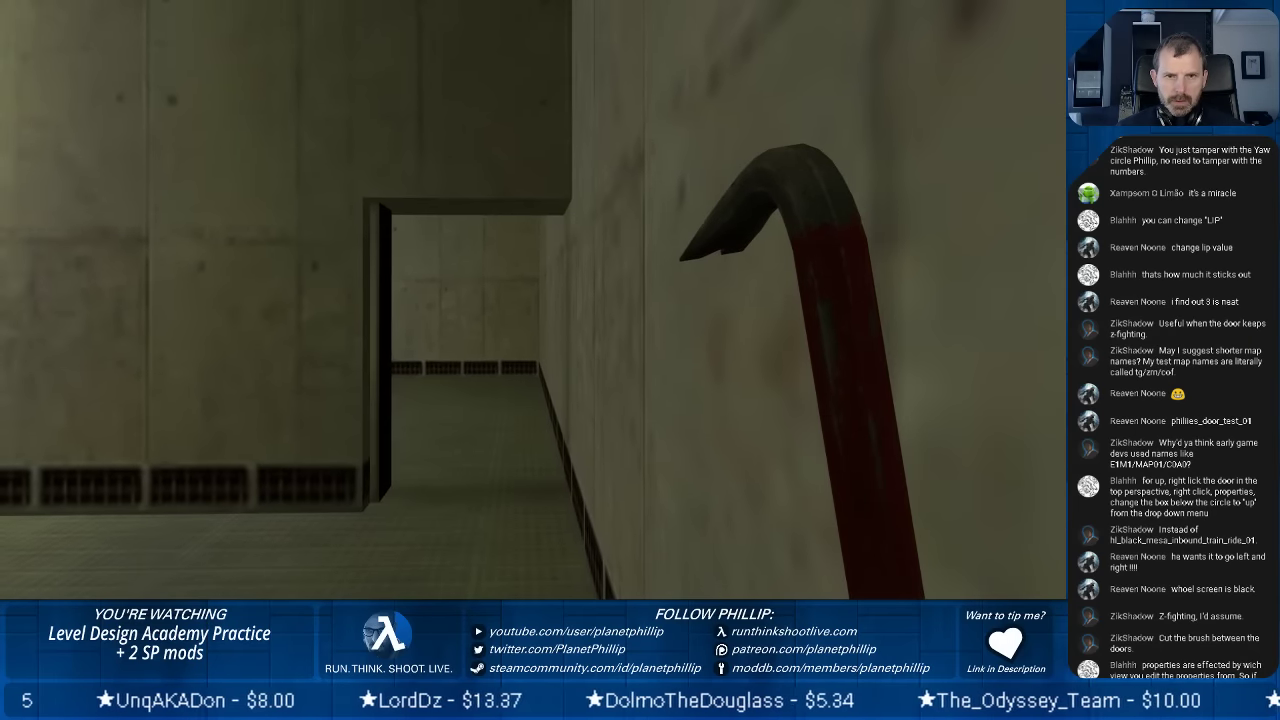
{"action": "key", "text": "w"}
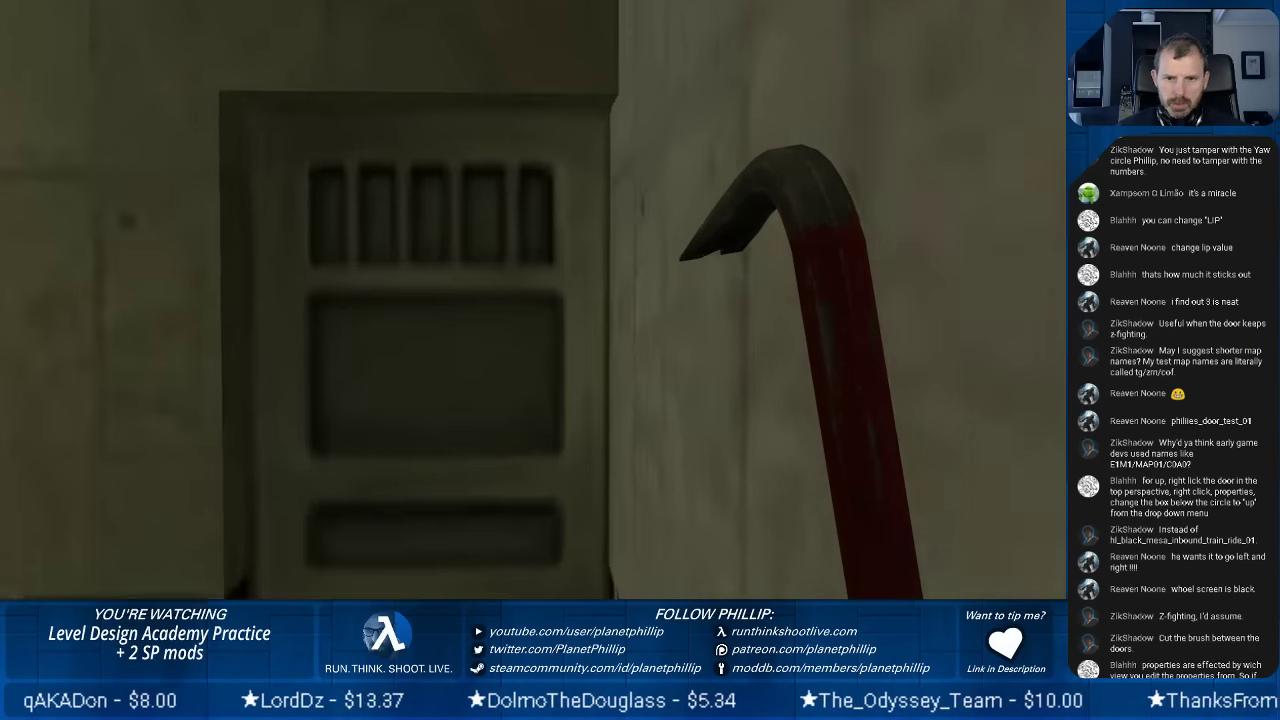
{"action": "key", "text": "a"}
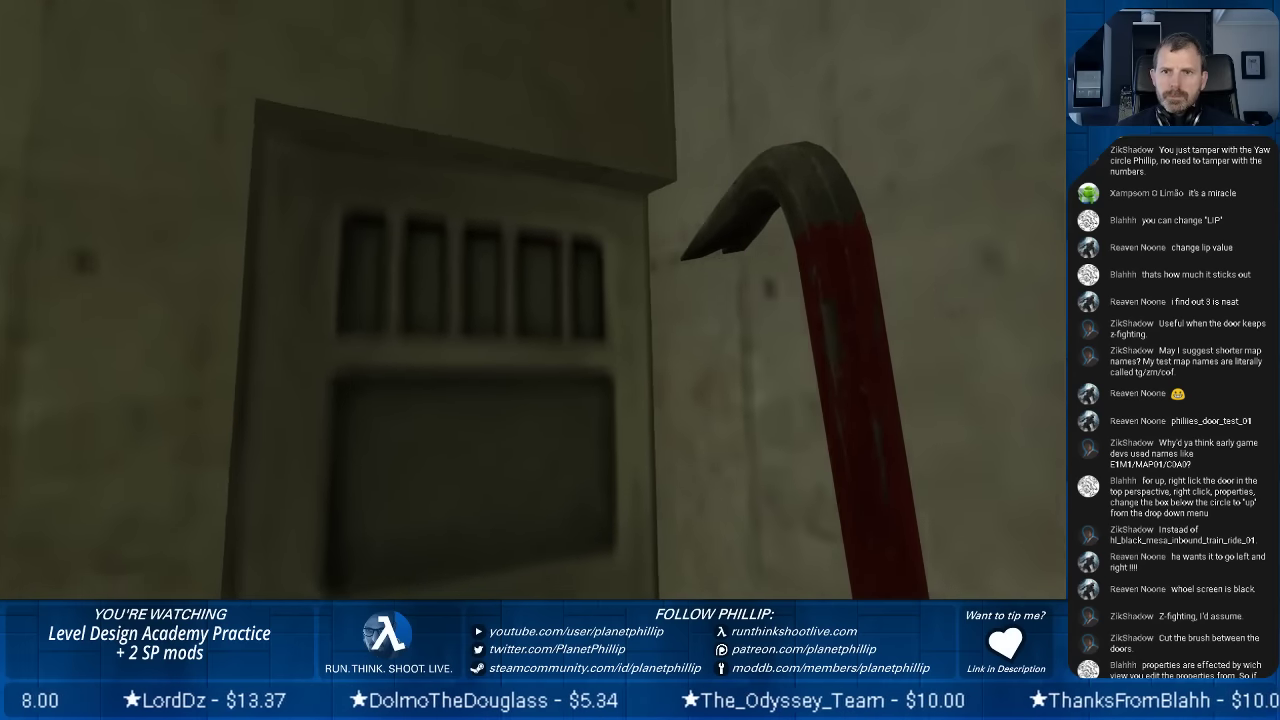
{"action": "key", "text": "s"}
{"action": "key", "text": "d"}
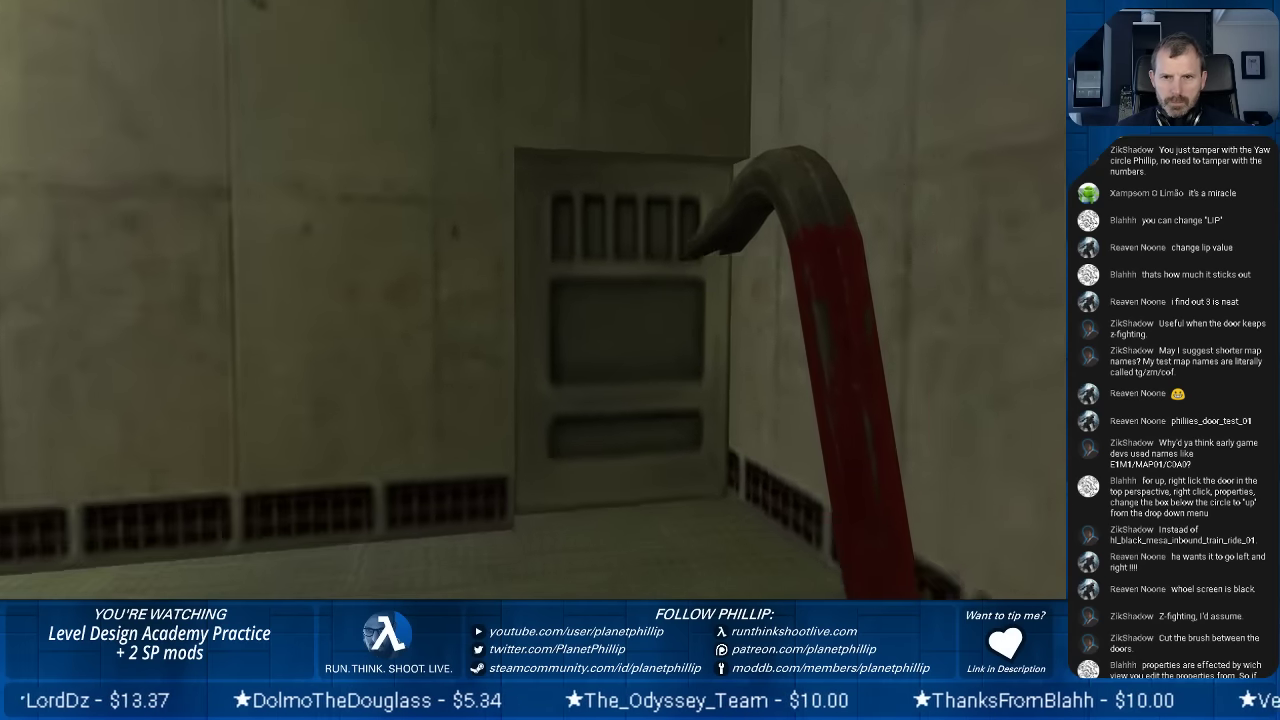
{"action": "key", "text": "w"}
{"action": "key", "text": "w"}
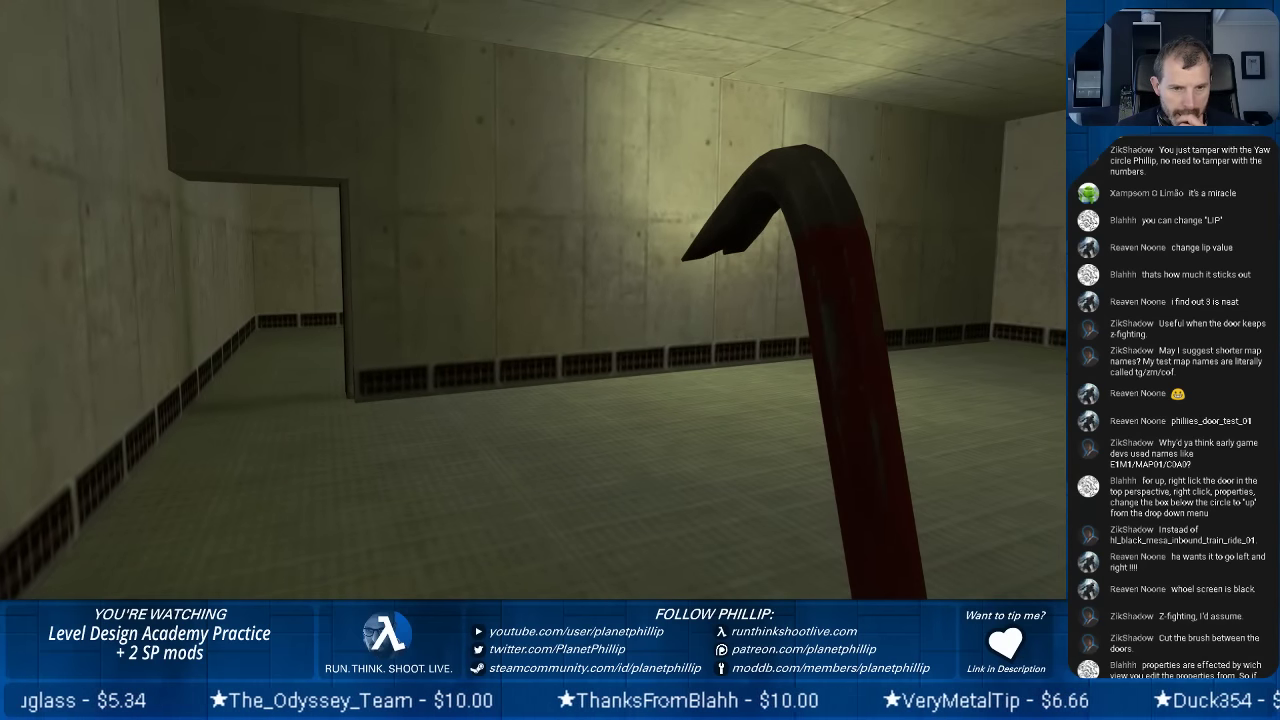
Switch to J.A.C.K. and select the long wall brush next to the sliding door.
{"action": "key", "text": "alt+Tab"}
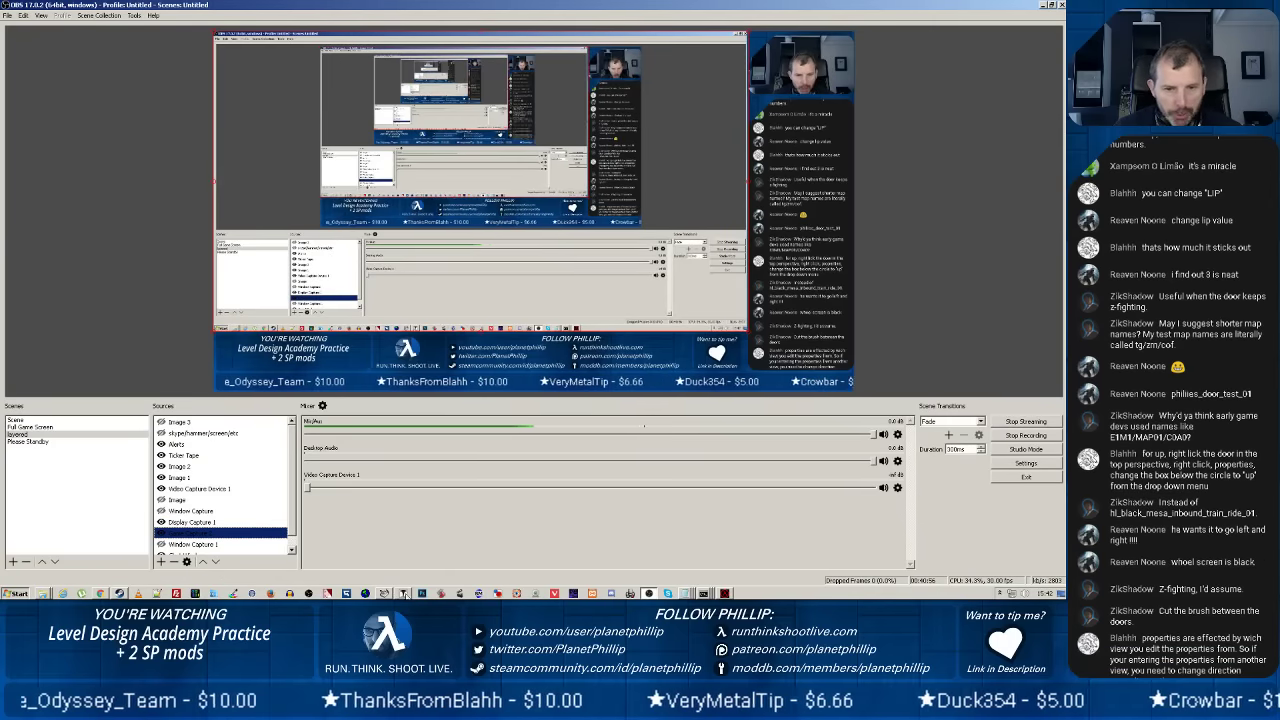
{"action": "key", "text": "alt+Tab"}
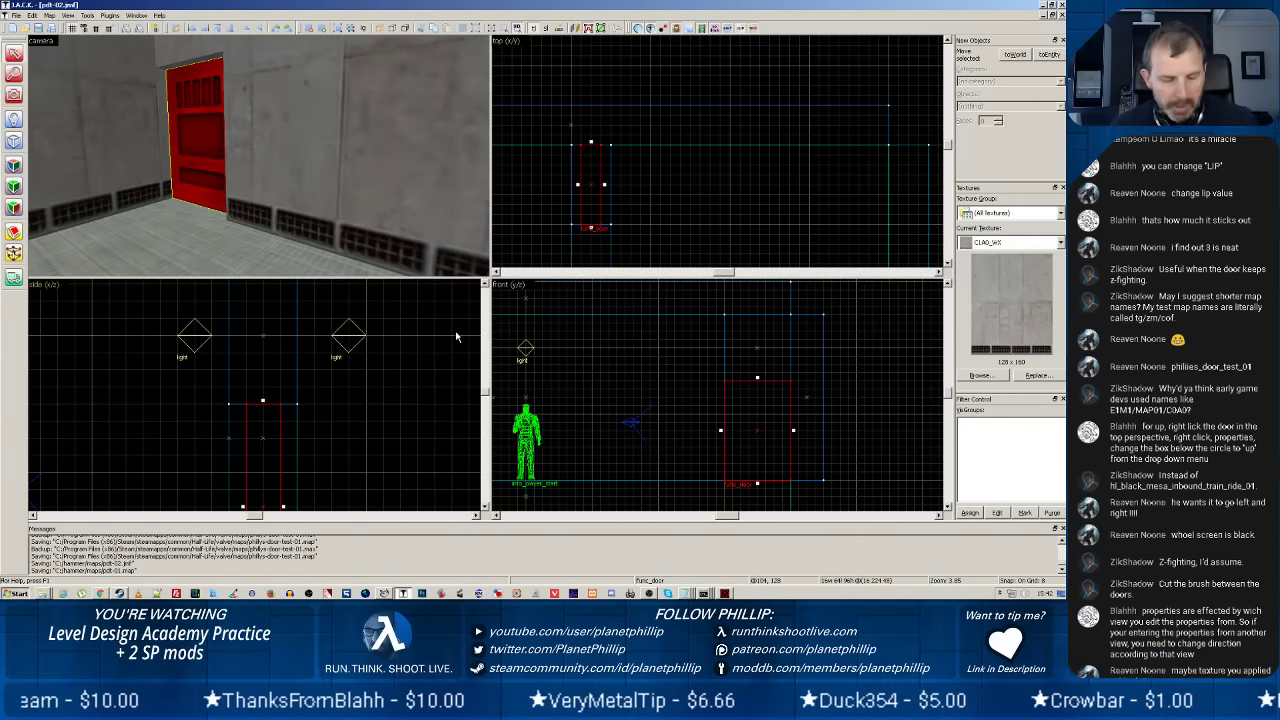
{"action": "key", "text": "z"}
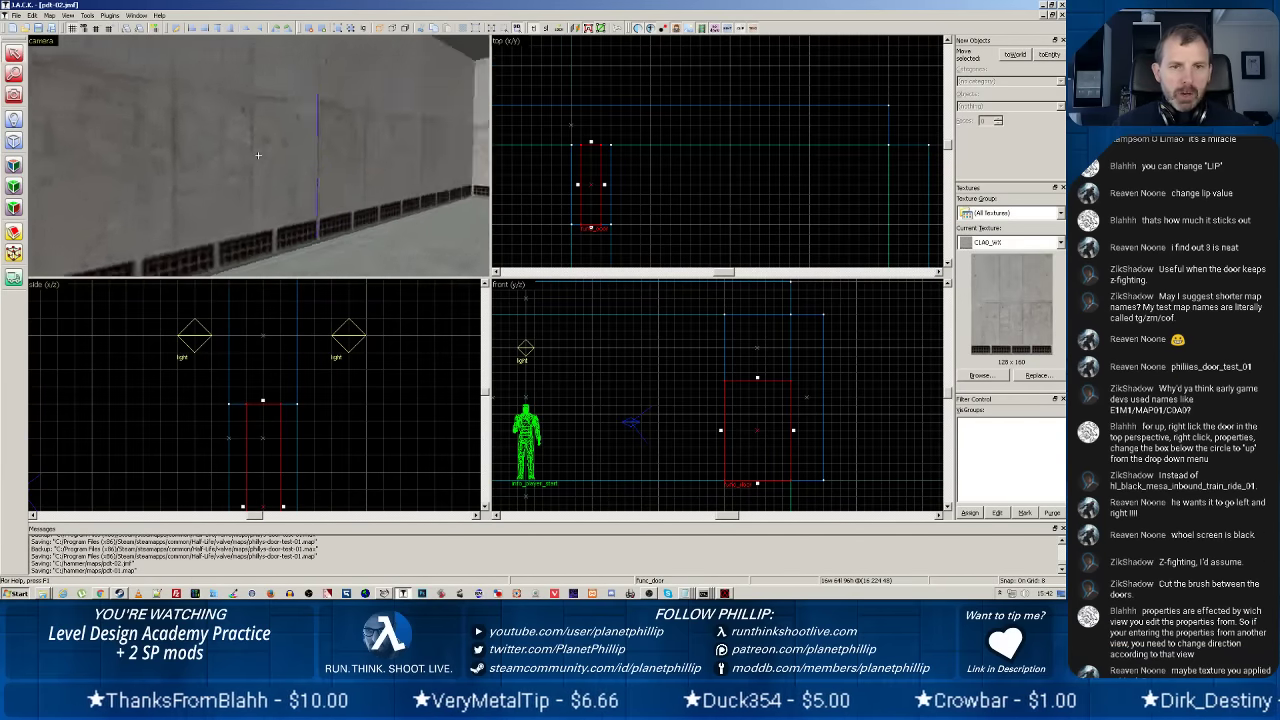
{"action": "key", "text": "z"}
{"action": "key", "text": "z"}
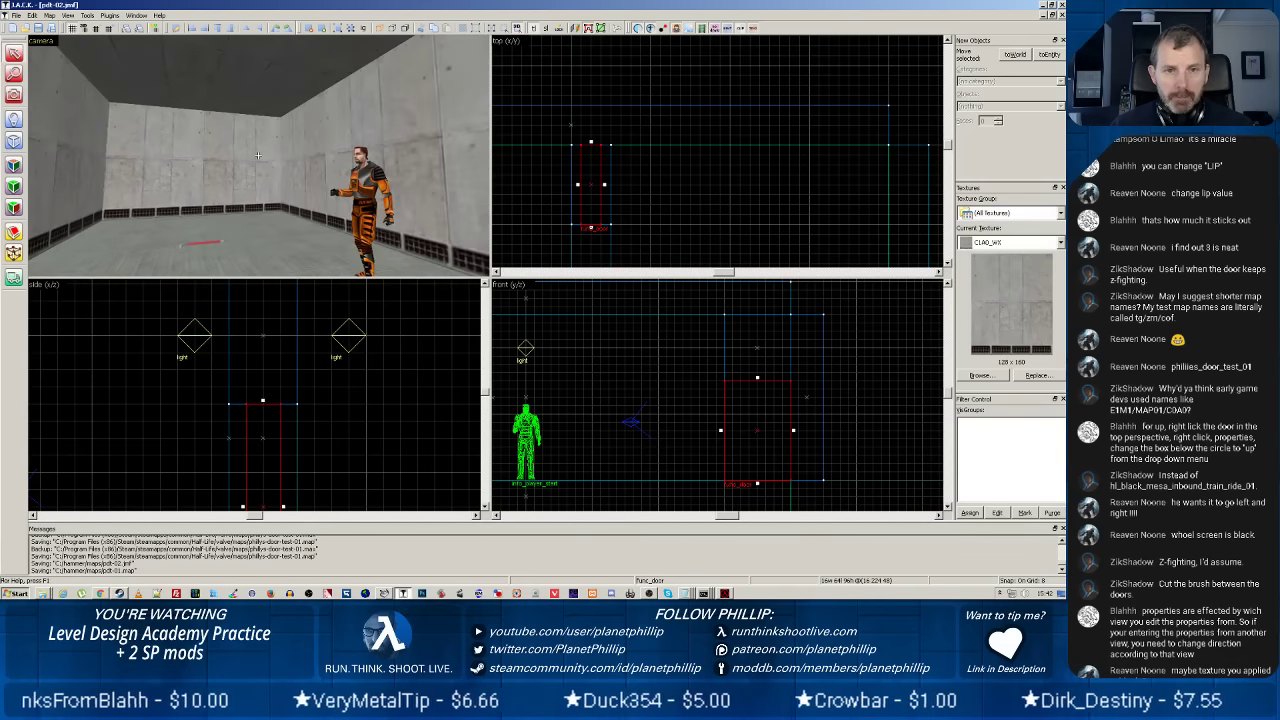
{"action": "key", "text": "z"}
{"action": "left_click", "coordinate": [255, 154]}
{"action": "key", "text": "z"}
{"action": "key", "text": "w"}
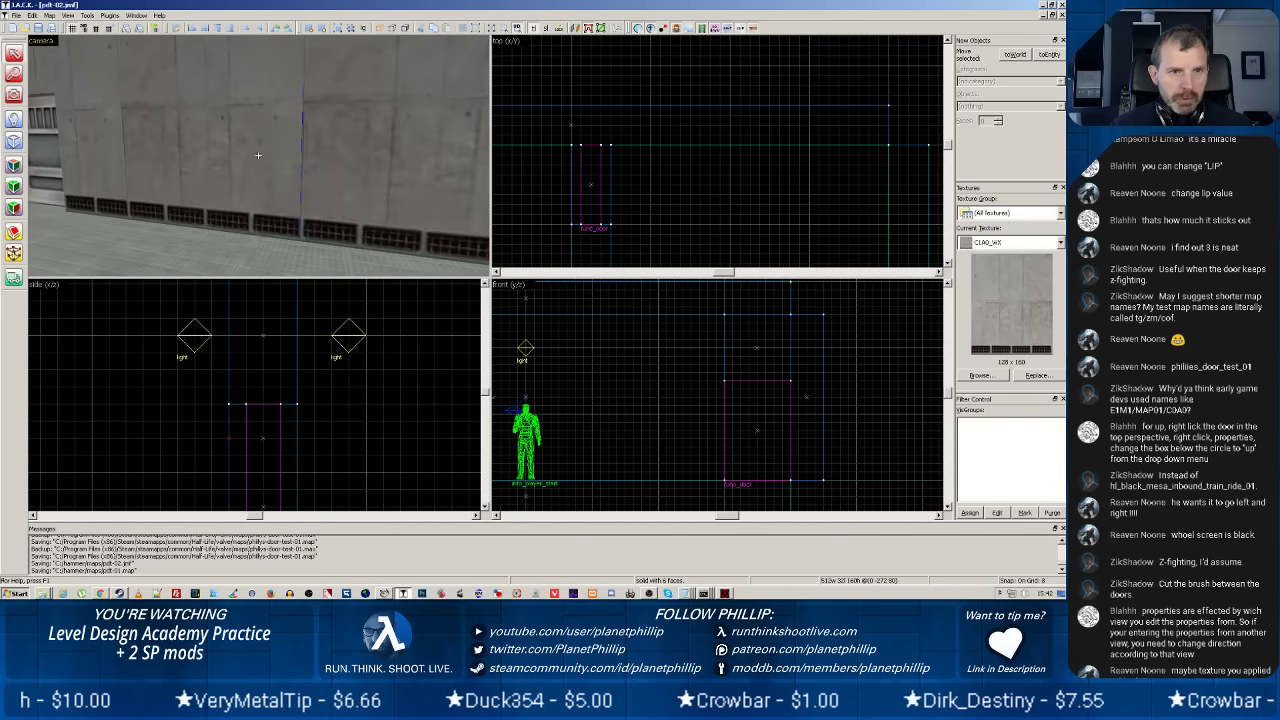
{"action": "left_click", "coordinate": [267, 160]}
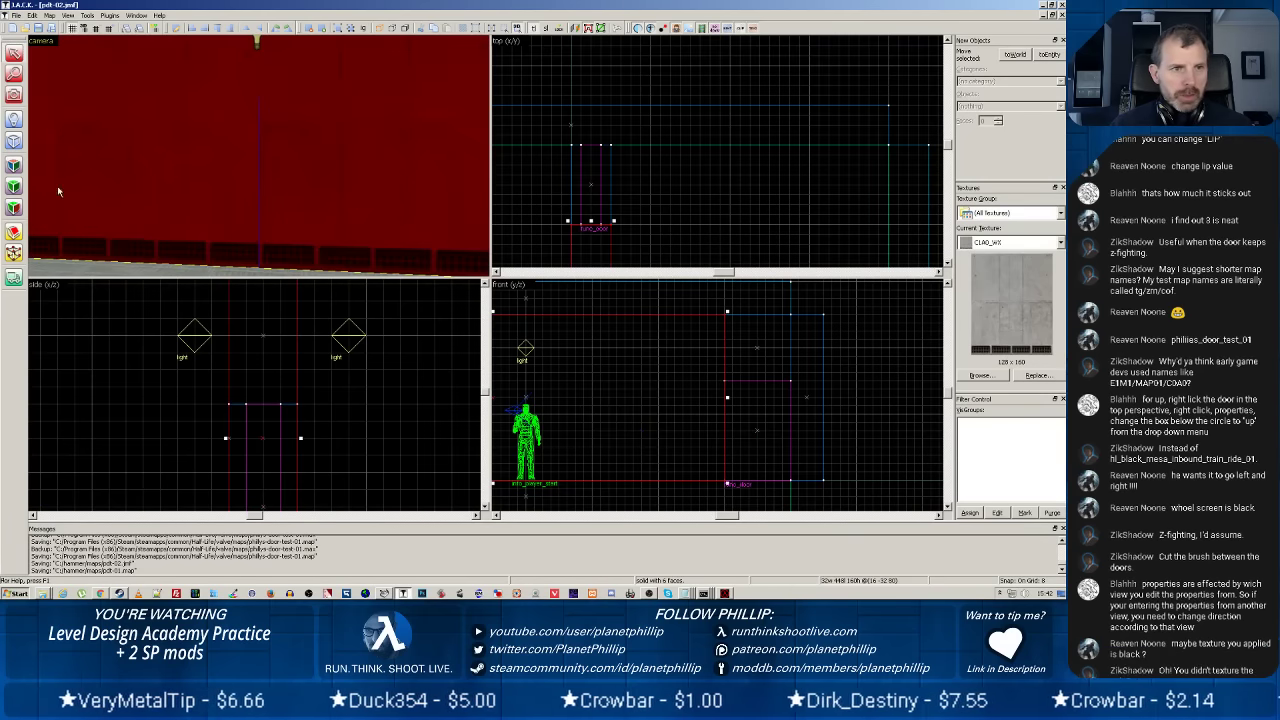
Clip the long wall vertically 64 units from its end farthest from the door, keeping both parts.
{"action": "left_click", "coordinate": [14, 232]}
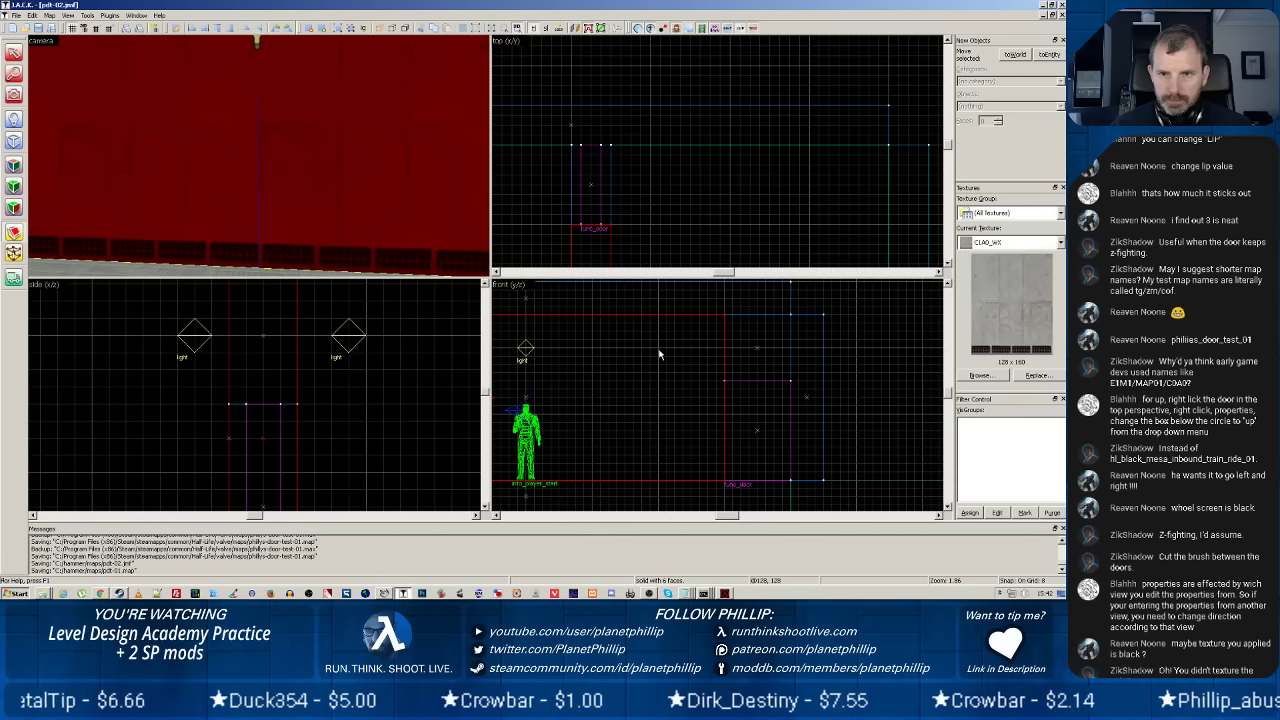
{"action": "scroll", "coordinate": [659, 354], "scroll_direction": "down", "scroll_amount": 4}
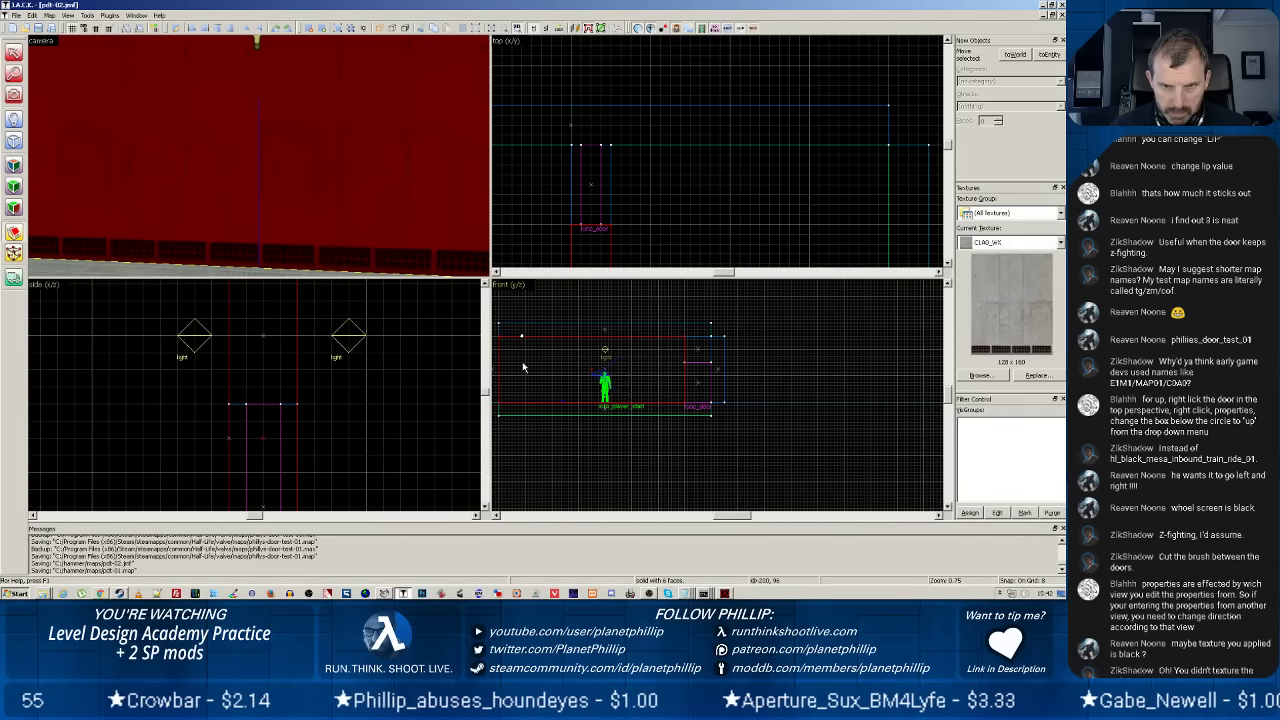
{"action": "scroll", "coordinate": [531, 365], "scroll_direction": "up", "scroll_amount": 5}
{"action": "left_click", "coordinate": [619, 382]}
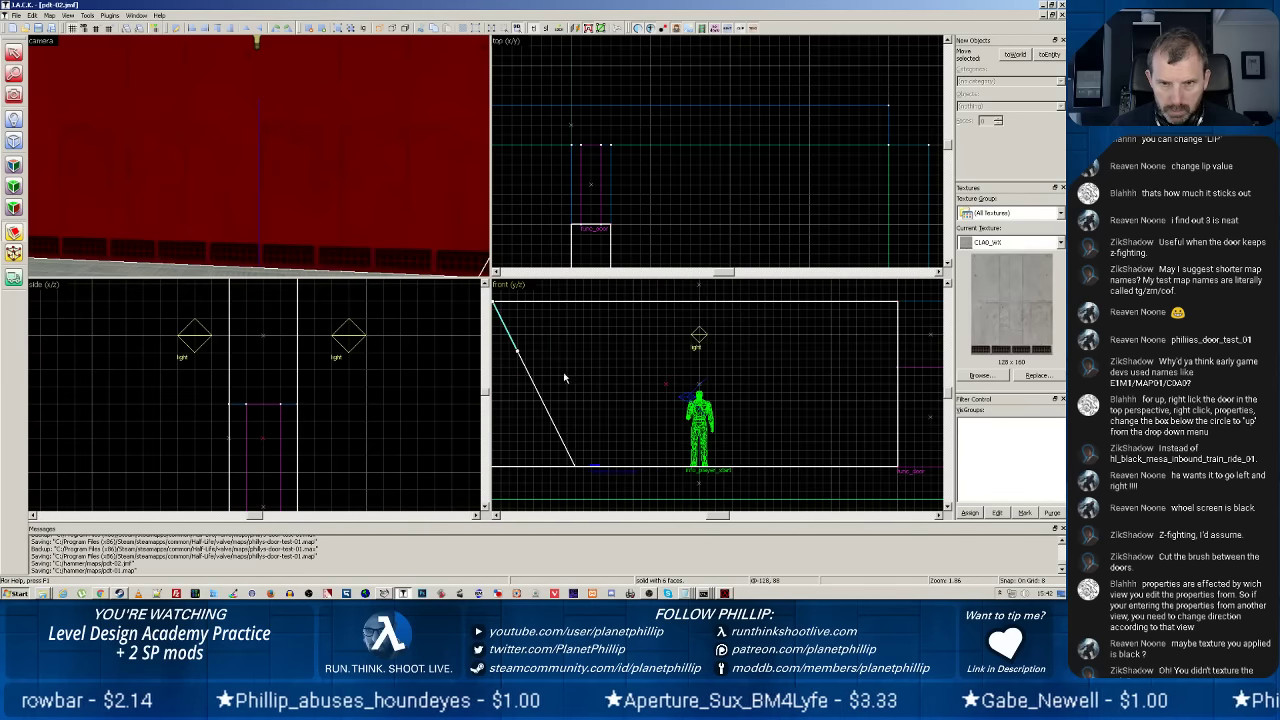
{"action": "left_click_drag", "start_coordinate": [604, 403], "coordinate": [777, 434]}
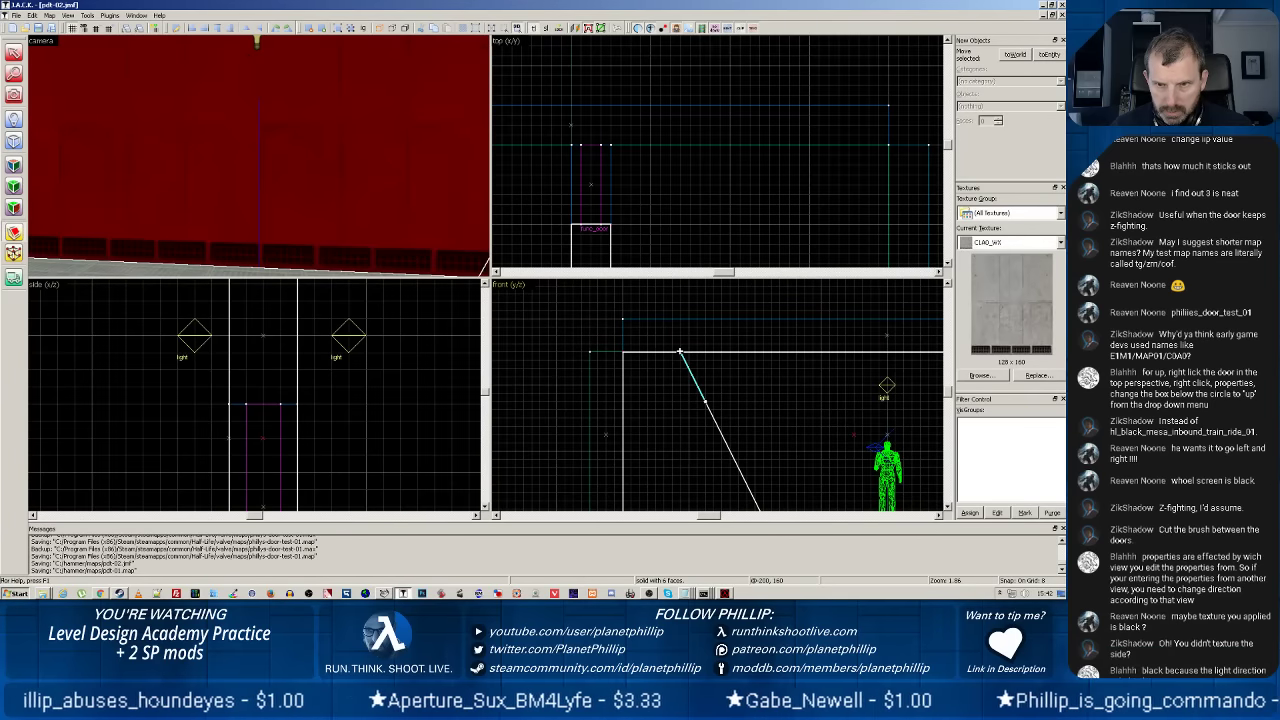
{"action": "left_click_drag", "start_coordinate": [680, 351], "coordinate": [681, 351]}
{"action": "scroll", "coordinate": [688, 432], "scroll_direction": "down", "scroll_amount": 3}
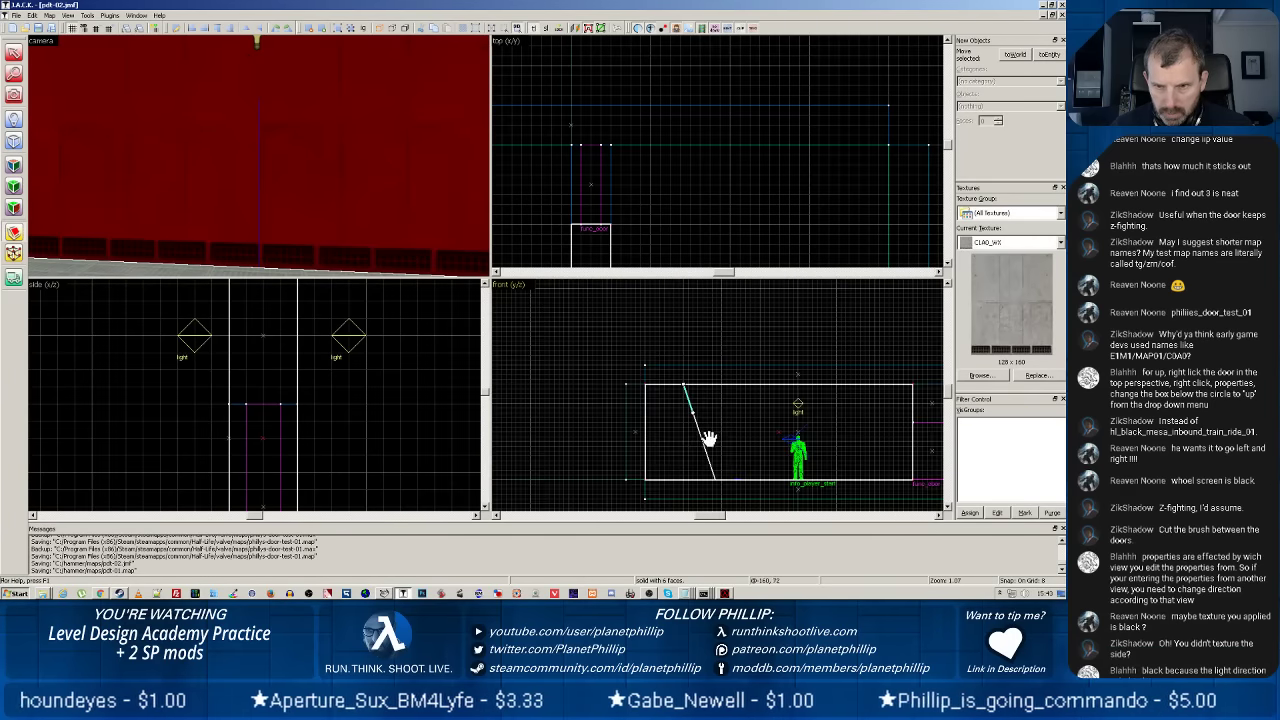
{"action": "scroll", "coordinate": [707, 438], "scroll_direction": "up", "scroll_amount": 3}
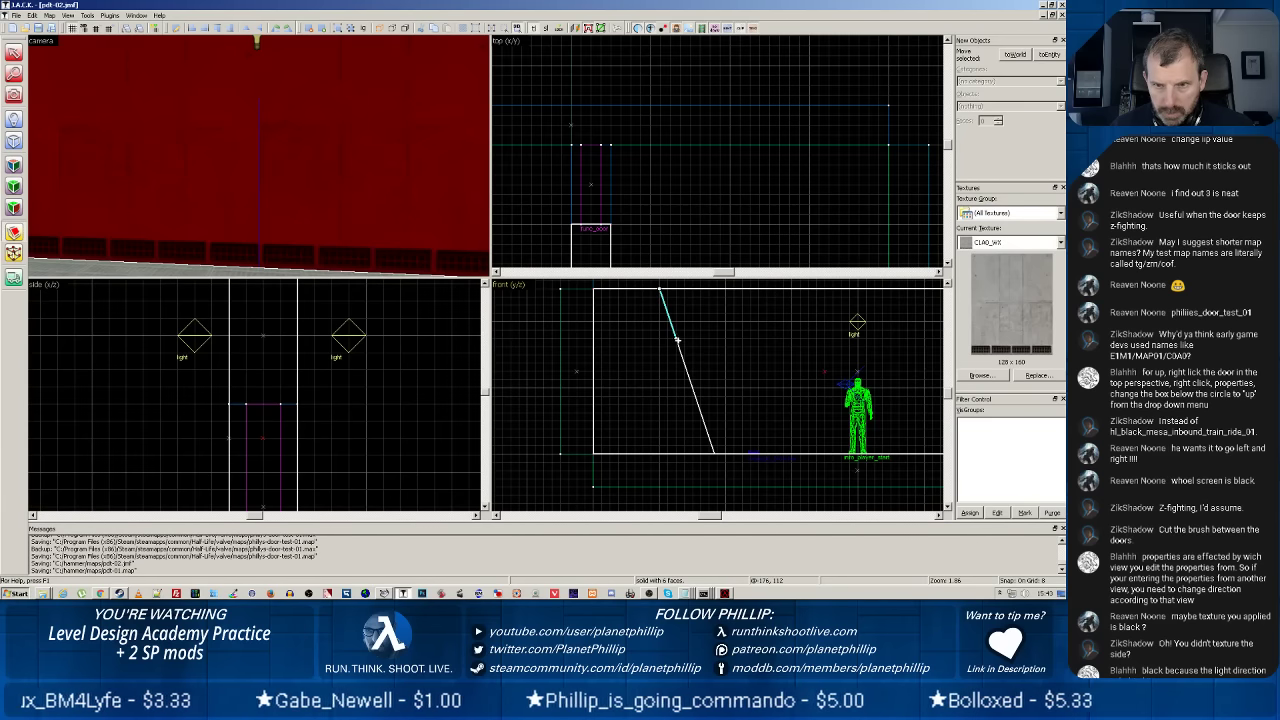
{"action": "left_click_drag", "start_coordinate": [676, 337], "coordinate": [661, 457]}
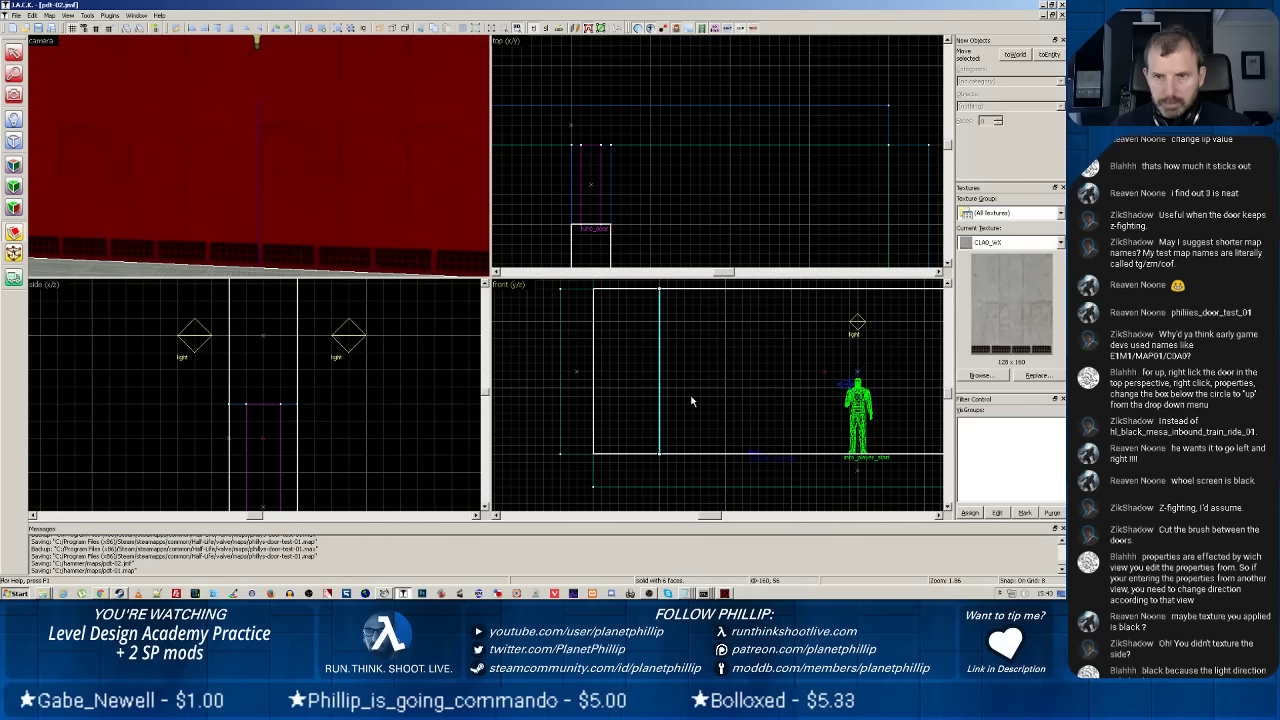
{"action": "key", "text": "Return"}
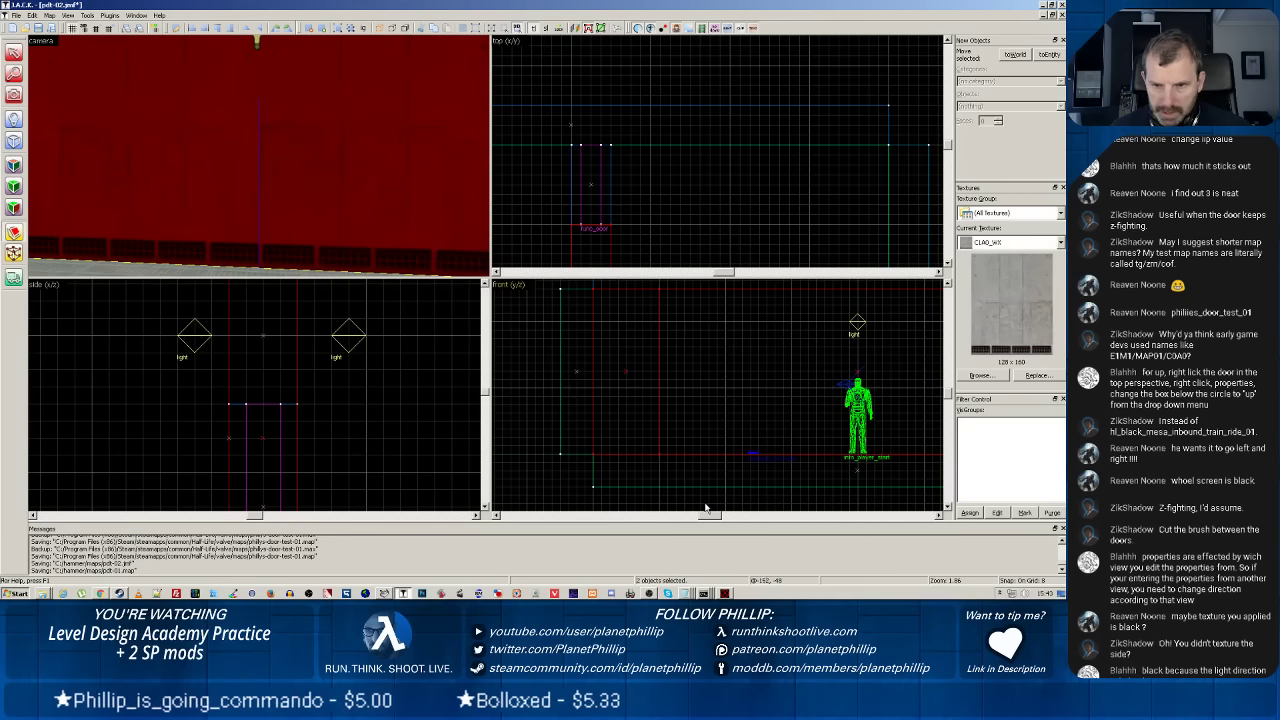
{"action": "mouse_move", "coordinate": [710, 516]}
{"action": "left_mouse_down"}
{"action": "mouse_move", "coordinate": [726, 519]}
{"action": "mouse_move", "coordinate": [712, 521]}
{"action": "left_mouse_up"}
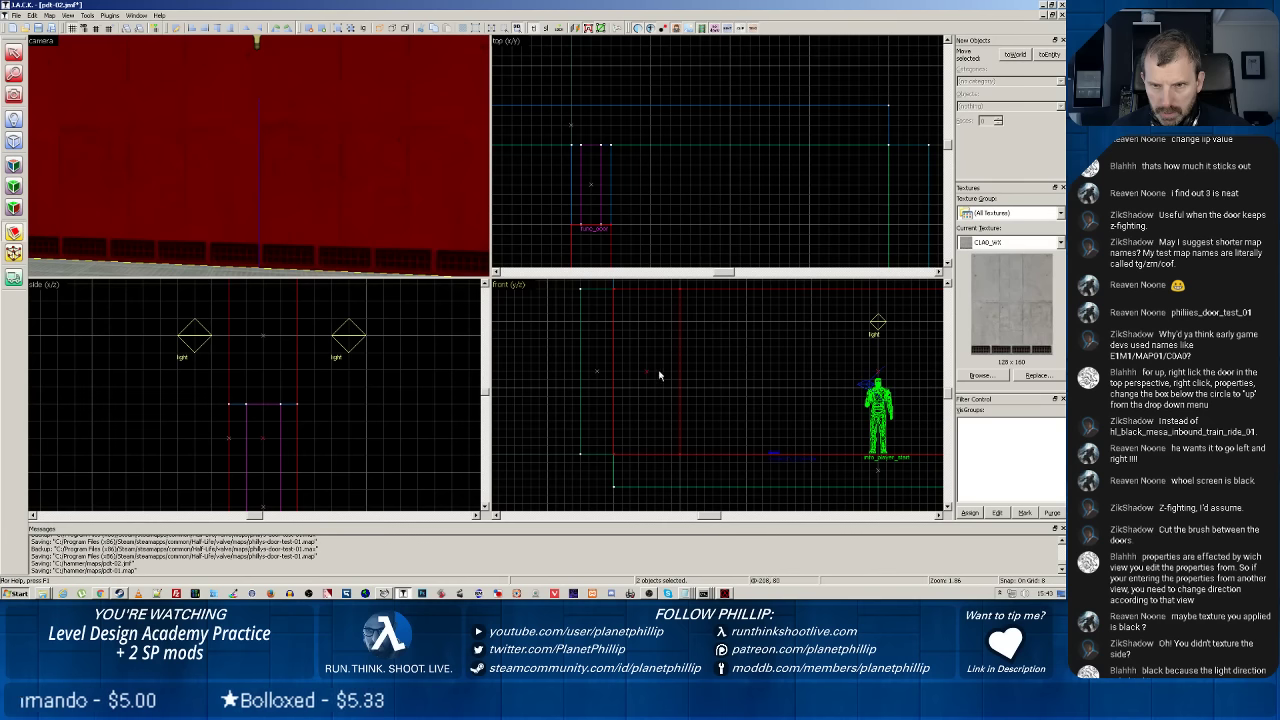
{"action": "key", "text": "shift+x"}
{"action": "left_click_drag", "start_coordinate": [680, 358], "coordinate": [614, 358]}
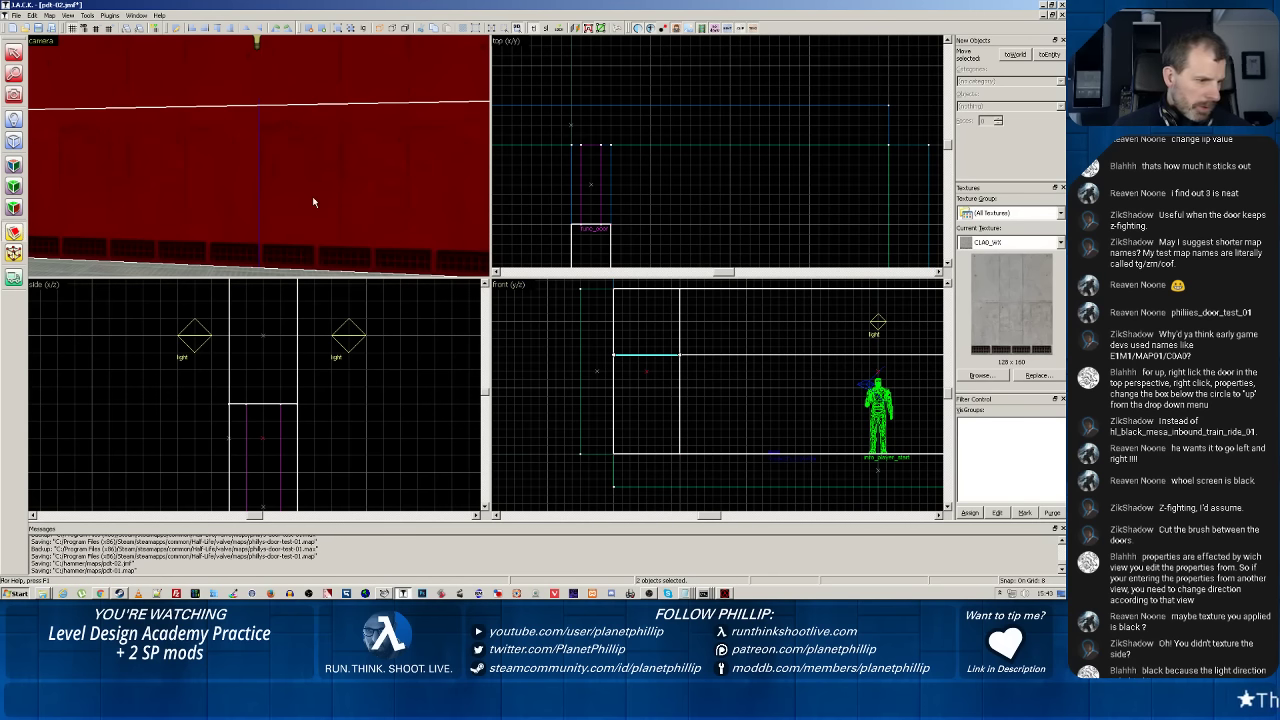
{"action": "scroll", "coordinate": [313, 201], "scroll_direction": "up", "scroll_amount": 3}
{"action": "scroll", "coordinate": [313, 201], "scroll_direction": "down", "scroll_amount": 4}
{"action": "scroll", "coordinate": [312, 199], "scroll_direction": "down", "scroll_amount": 3}
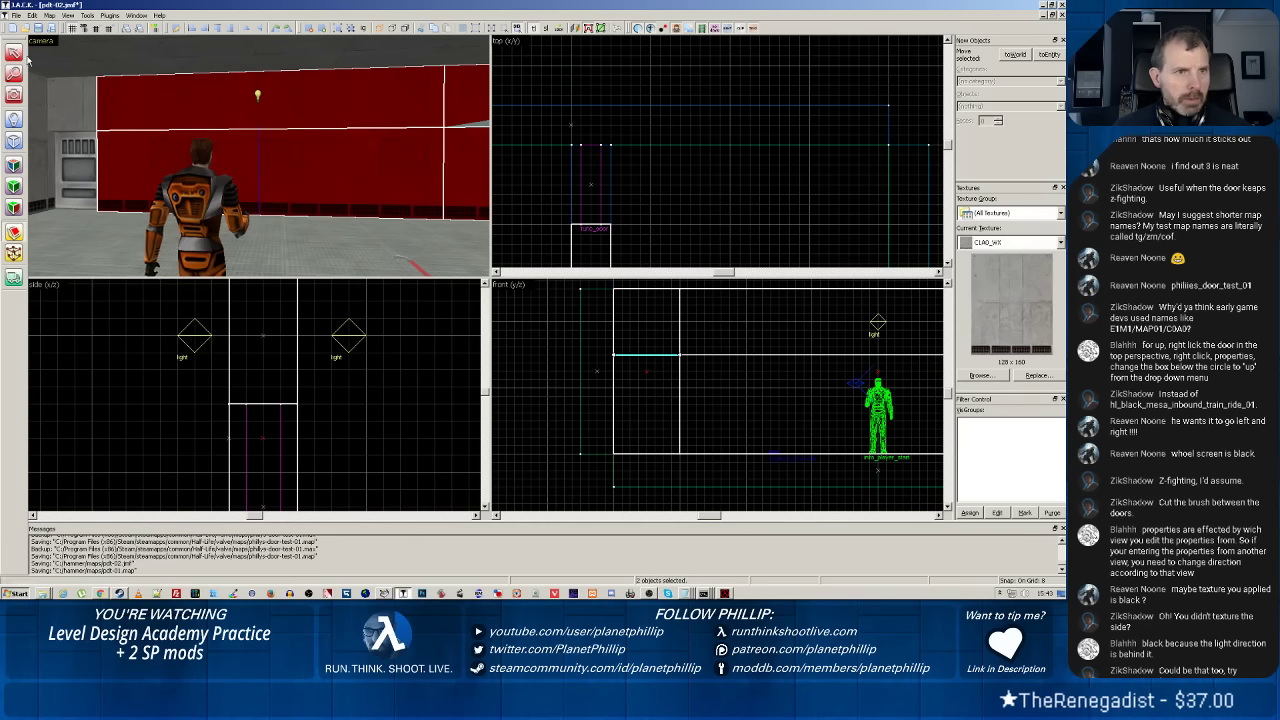
Clip only the narrow 64-unit wall section horizontally at door height, 96 units above its base, keeping both parts.
{"action": "left_click", "coordinate": [688, 321]}
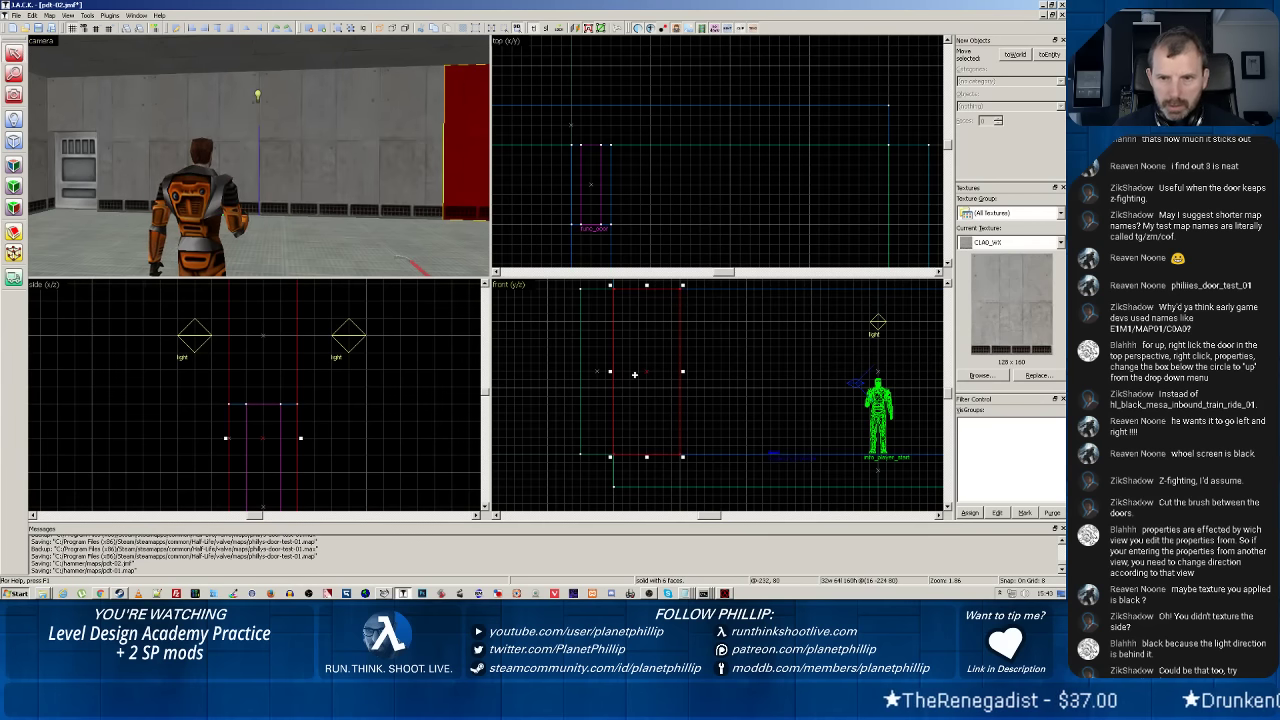
{"action": "scroll", "coordinate": [696, 455], "scroll_direction": "down", "scroll_amount": 1}
{"action": "scroll", "coordinate": [696, 455], "scroll_direction": "down", "scroll_amount": 1}
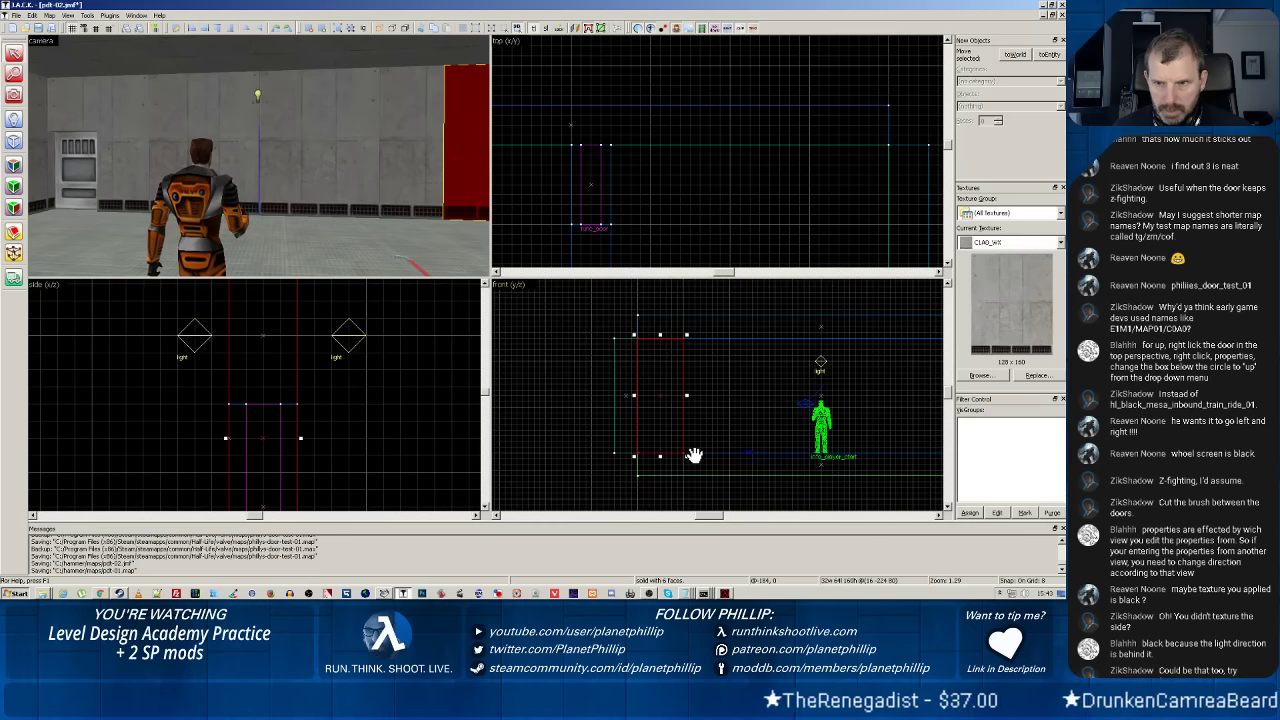
{"action": "scroll", "coordinate": [718, 516], "scroll_direction": "down", "scroll_amount": 1}
{"action": "left_click_drag", "start_coordinate": [717, 516], "coordinate": [719, 516]}
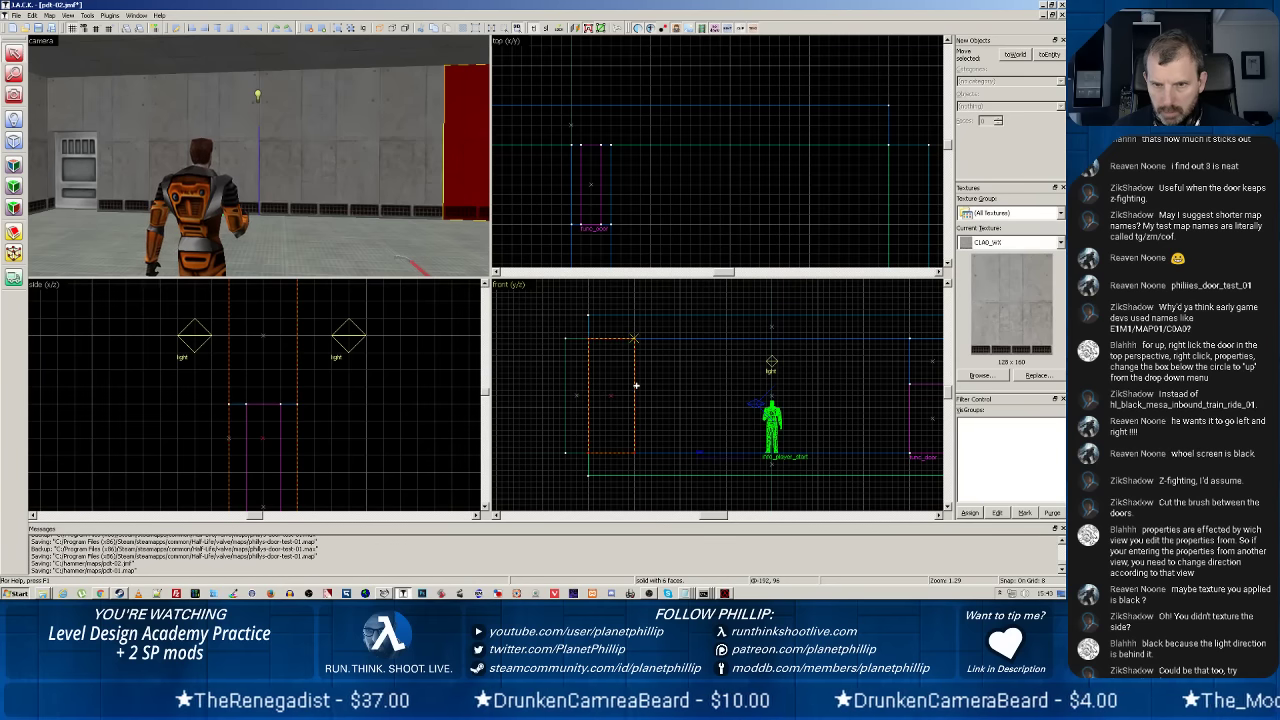
{"action": "left_click", "coordinate": [14, 232]}
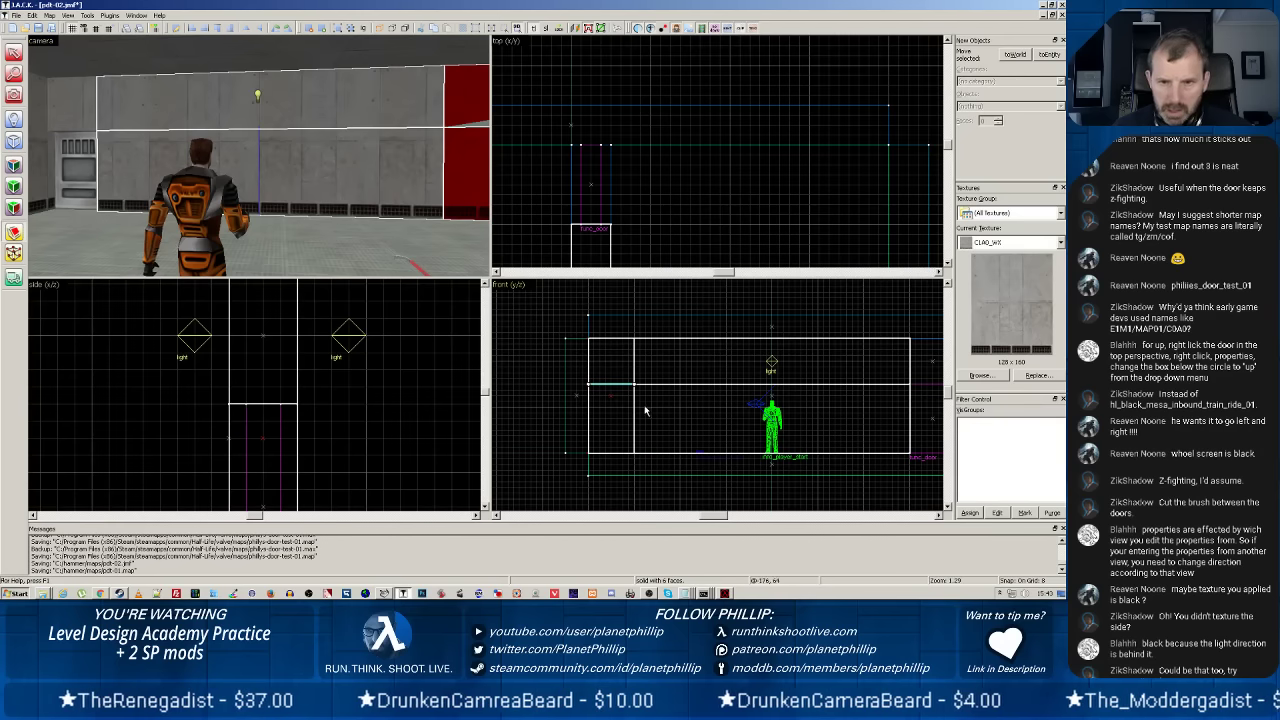
{"action": "key", "text": "Escape"}
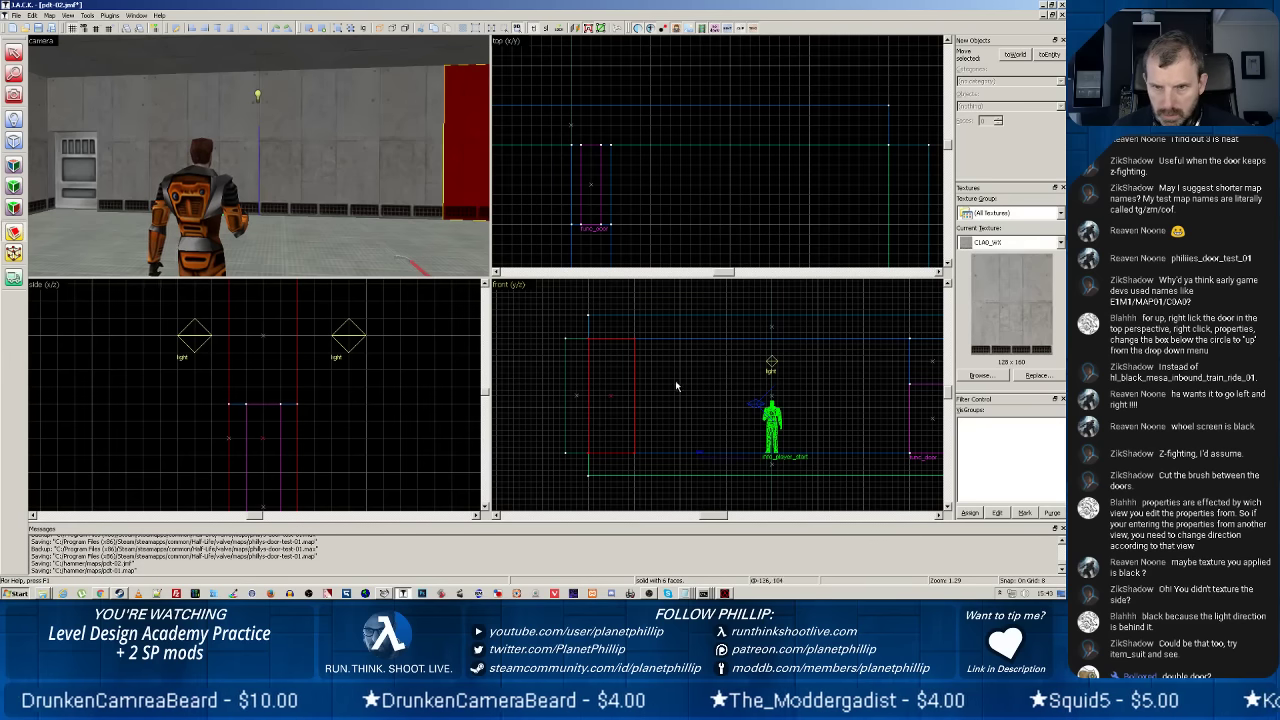
{"action": "left_click", "coordinate": [611, 388]}
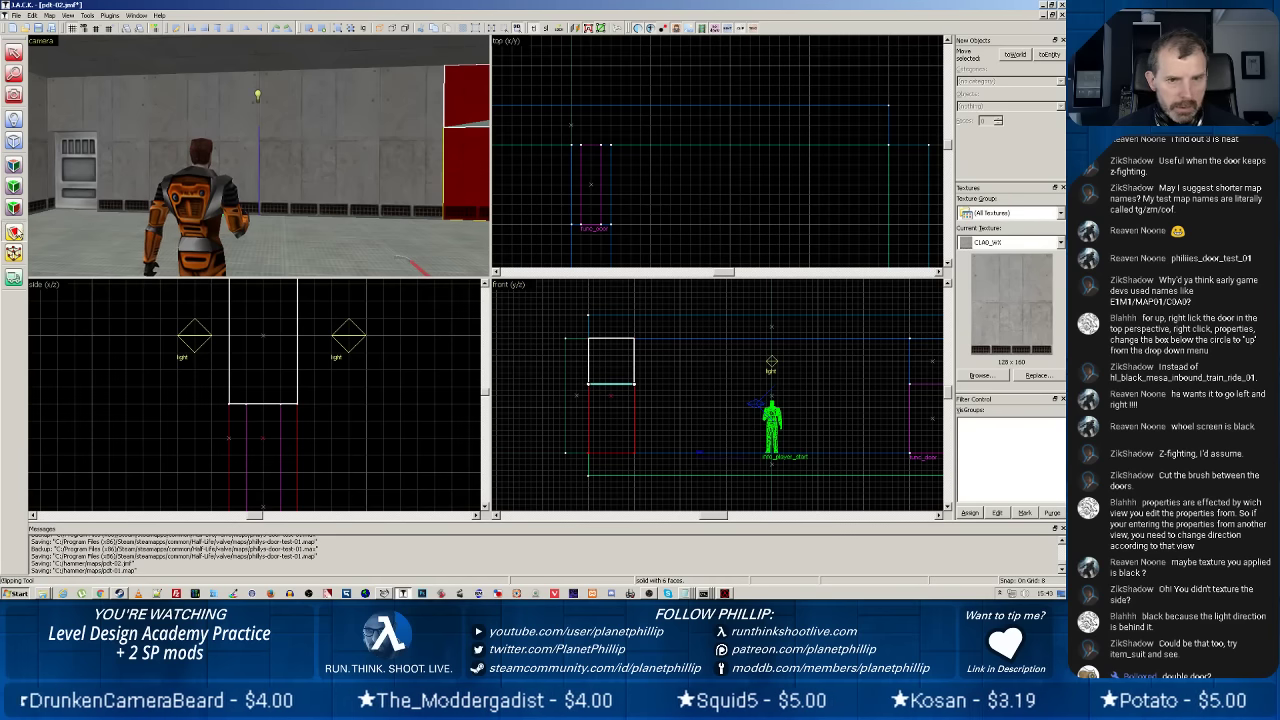
{"action": "left_click", "coordinate": [13, 231]}
{"action": "left_click", "coordinate": [13, 231]}
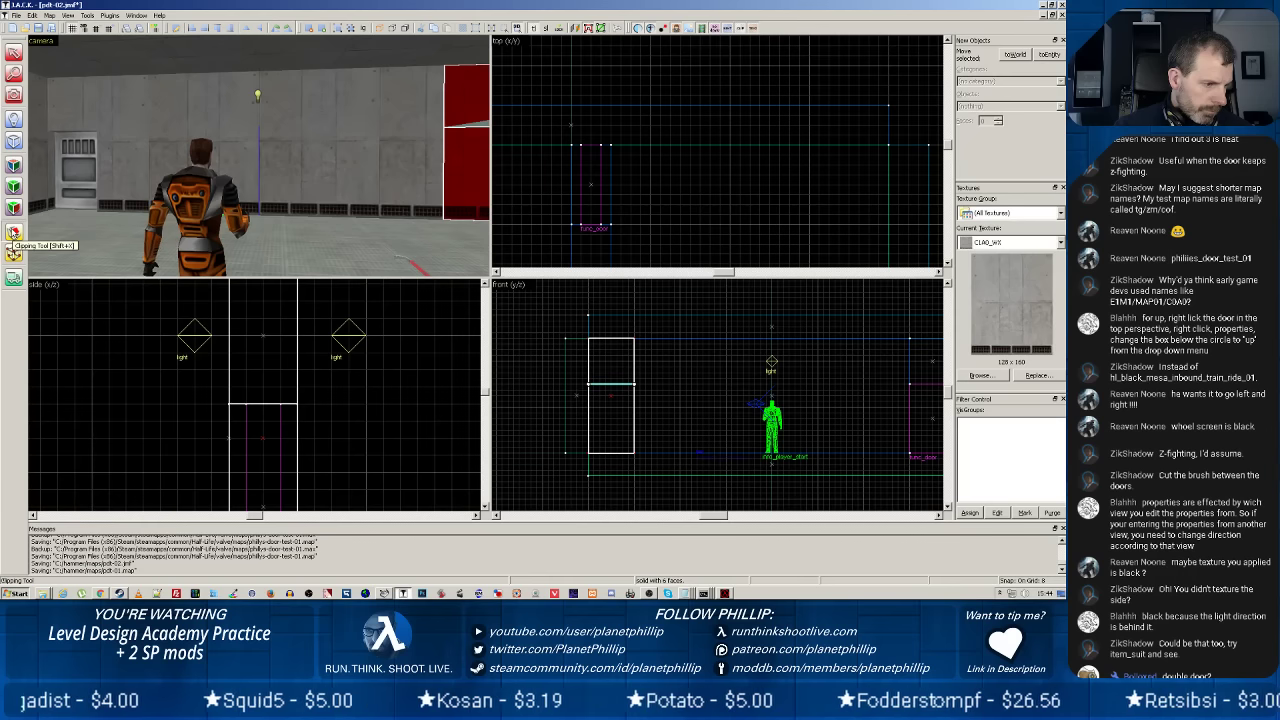
{"action": "key", "text": "Return"}
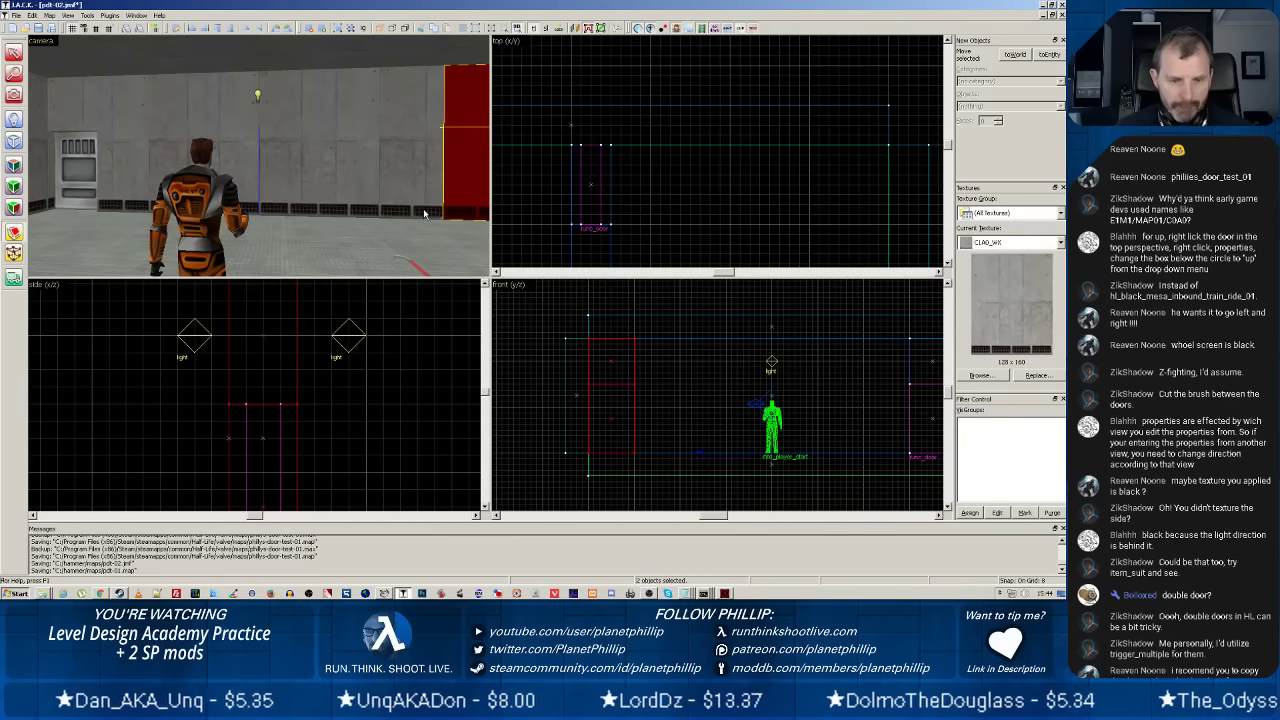
Select only the lower doorway-sized brush and thin it from both faces to 16 units, keeping it centred in the wall.
{"action": "key", "text": "z"}
{"action": "key", "text": "z"}
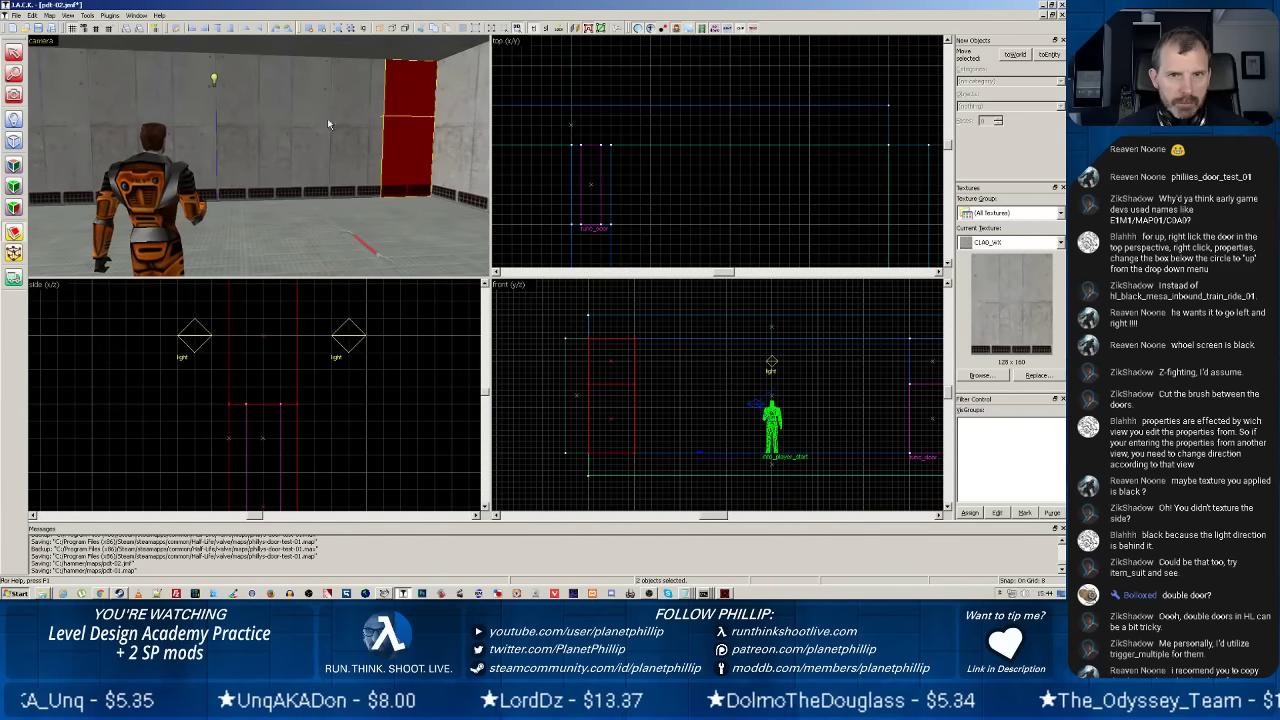
{"action": "left_click", "coordinate": [14, 53]}
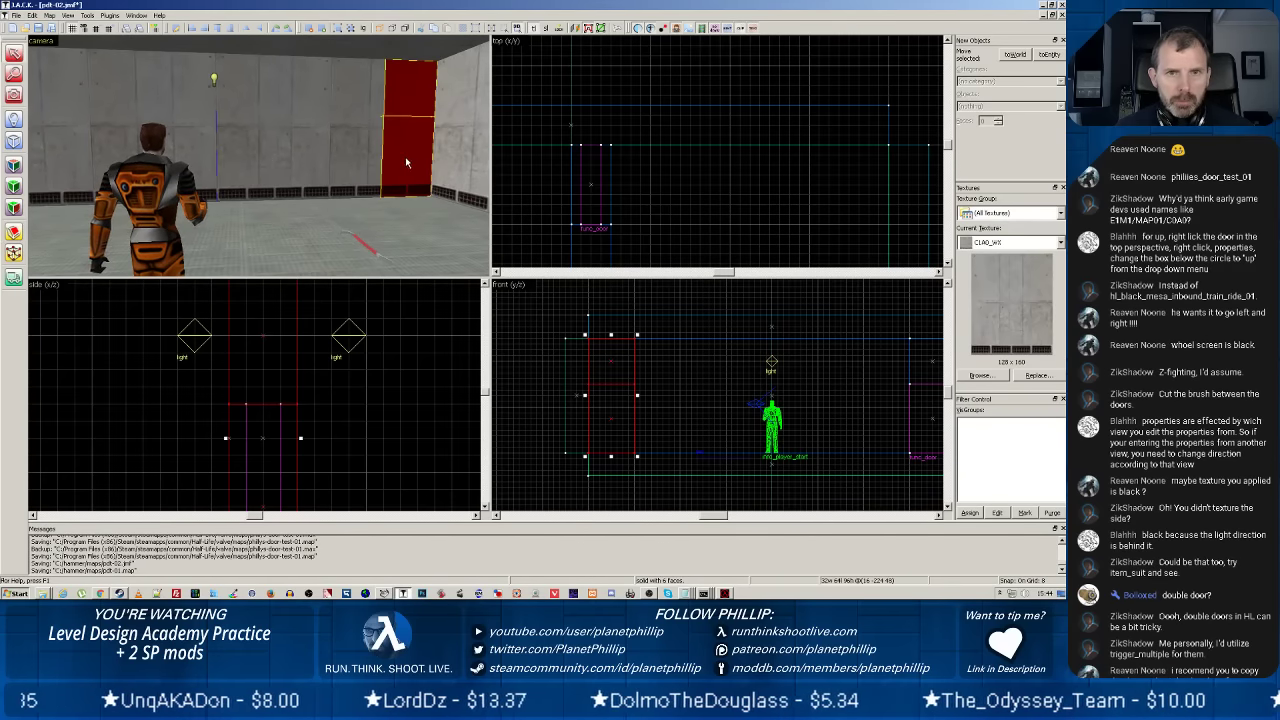
{"action": "left_click_drag", "start_coordinate": [611, 335], "coordinate": [611, 380]}
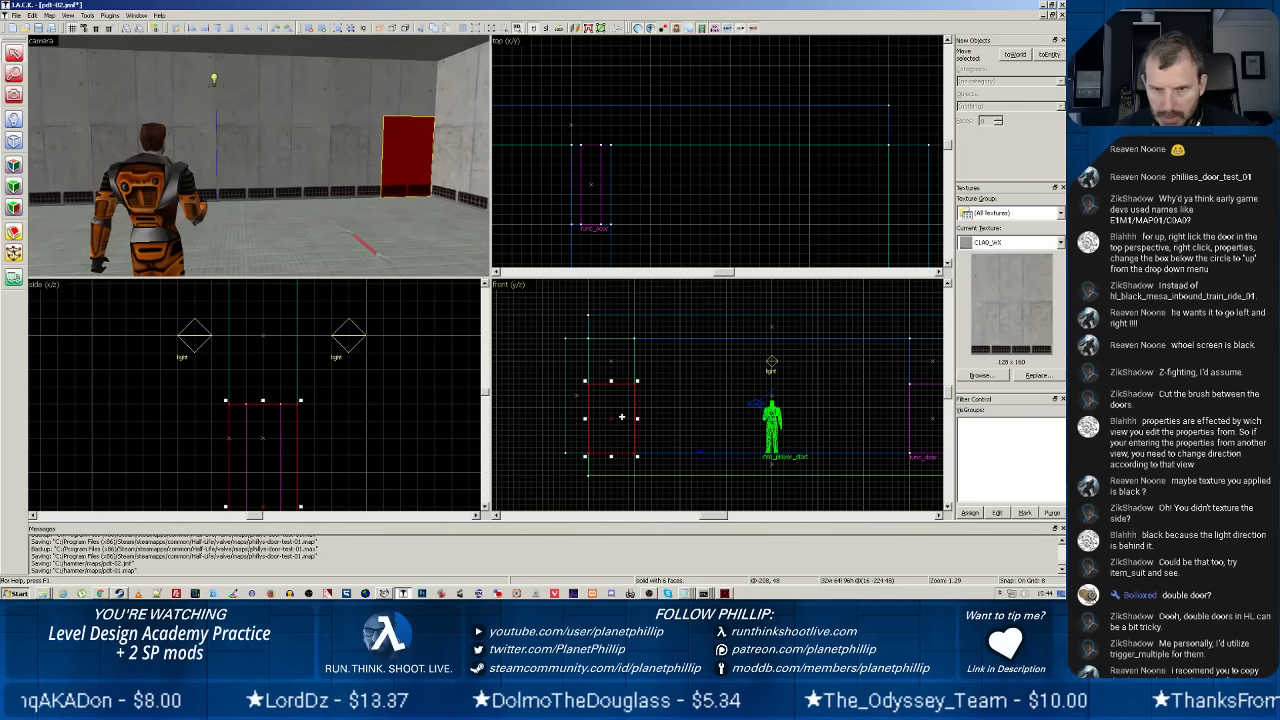
{"action": "scroll", "coordinate": [327, 392], "scroll_direction": "down", "scroll_amount": 2}
{"action": "scroll", "coordinate": [327, 392], "scroll_direction": "down", "scroll_amount": 3}
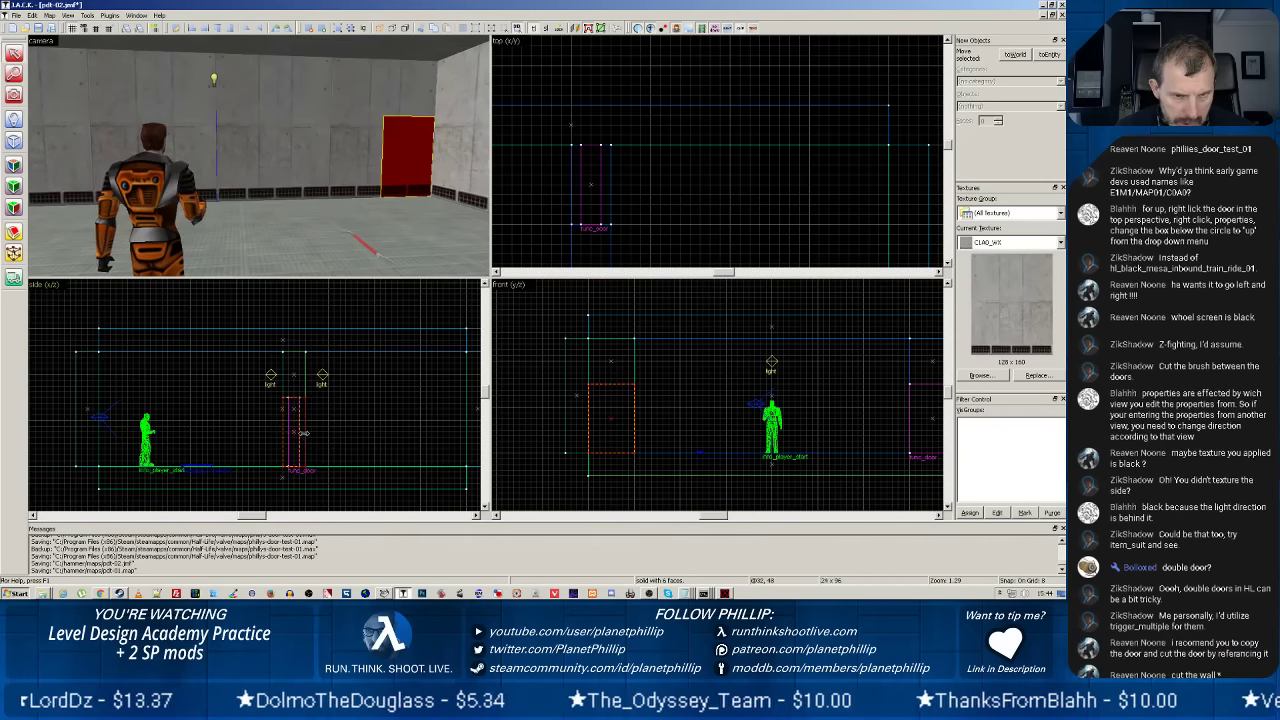
{"action": "left_click_drag", "start_coordinate": [270, 433], "coordinate": [284, 433]}
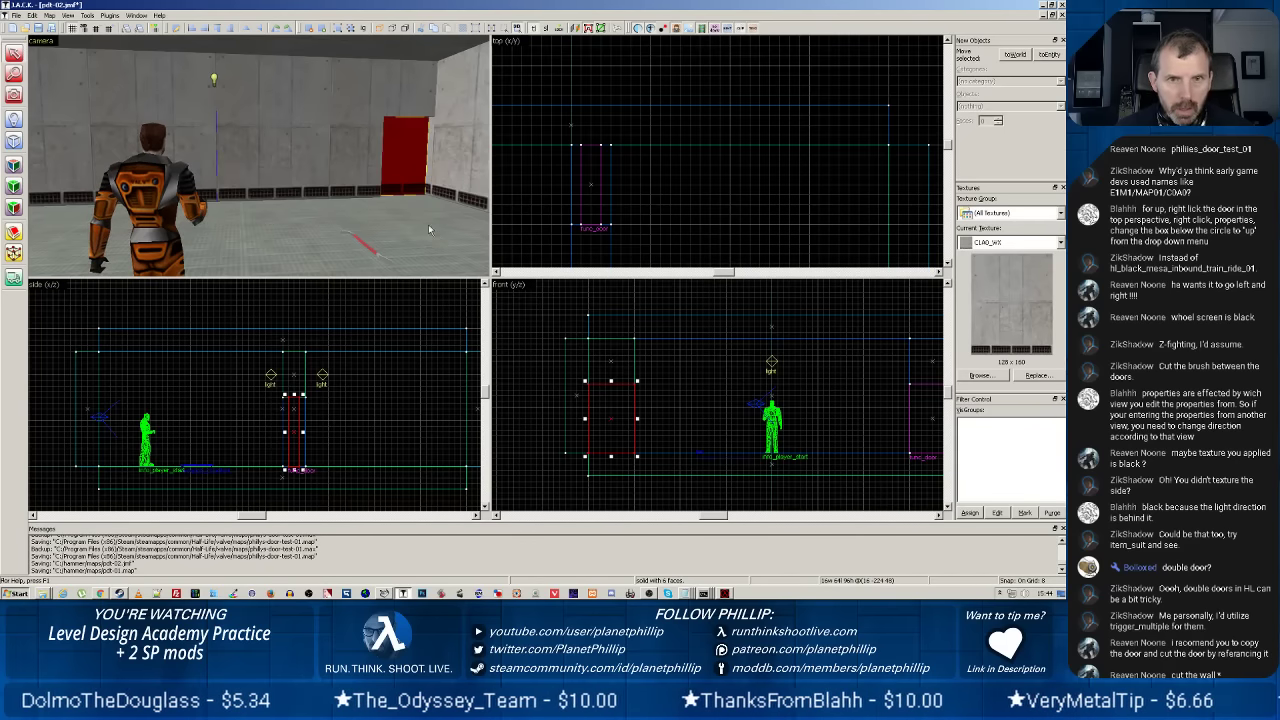
Open the texture browser for the thin door brush's faces, look through the full texture list, and try filtering by "wood".
{"action": "key", "text": "z"}
{"action": "key", "text": "z"}
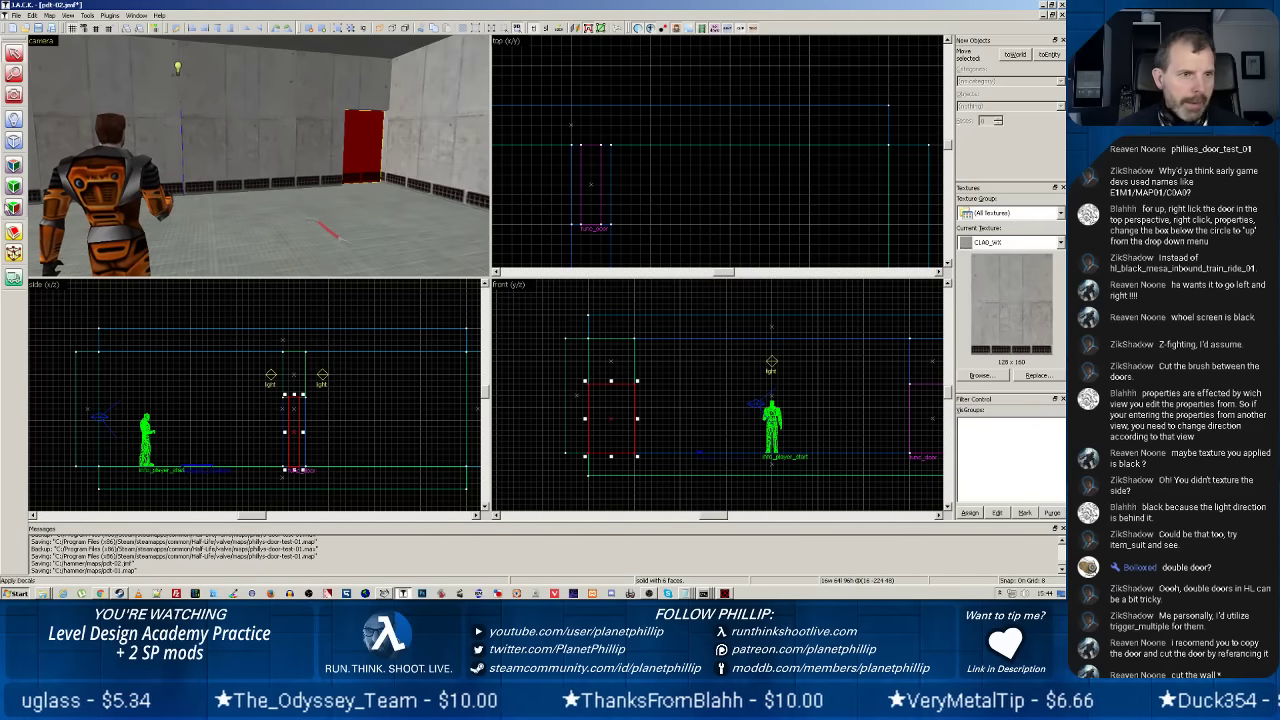
{"action": "left_click", "coordinate": [14, 165]}
{"action": "left_click", "coordinate": [587, 354]}
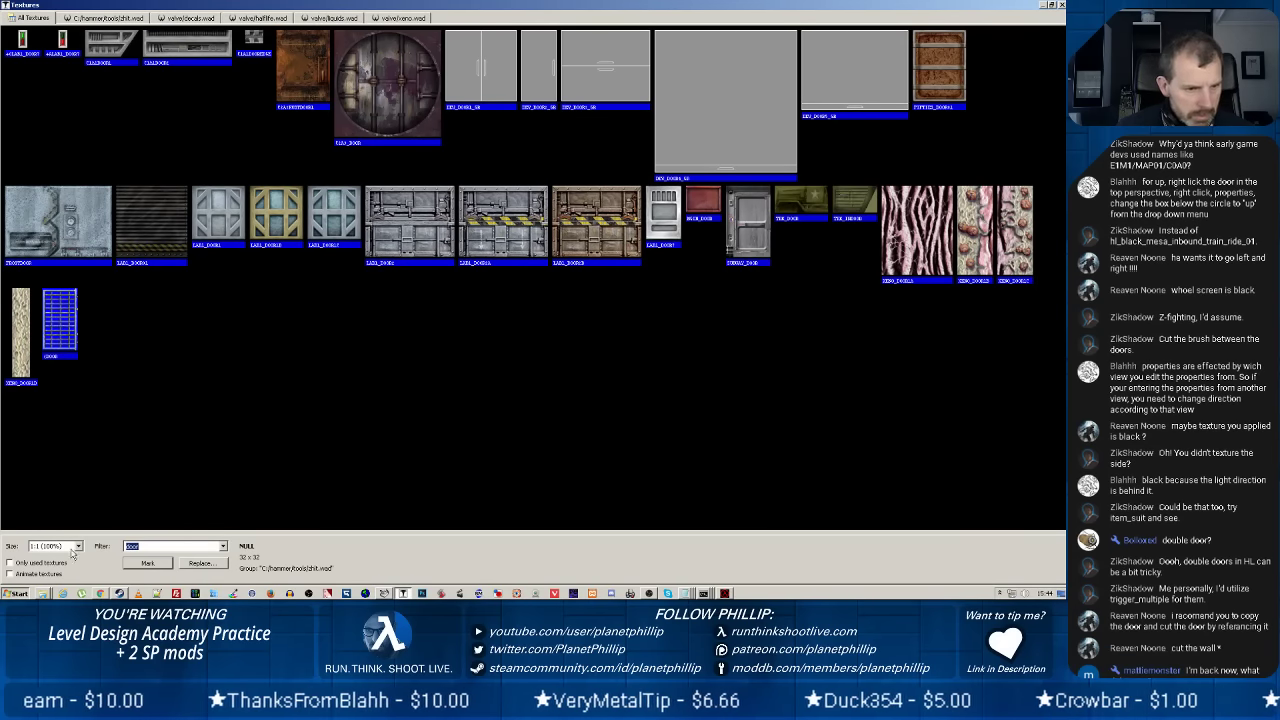
{"action": "scroll", "coordinate": [614, 358], "scroll_direction": "down", "scroll_amount": 3}
{"action": "scroll", "coordinate": [614, 358], "scroll_direction": "down", "scroll_amount": 8}
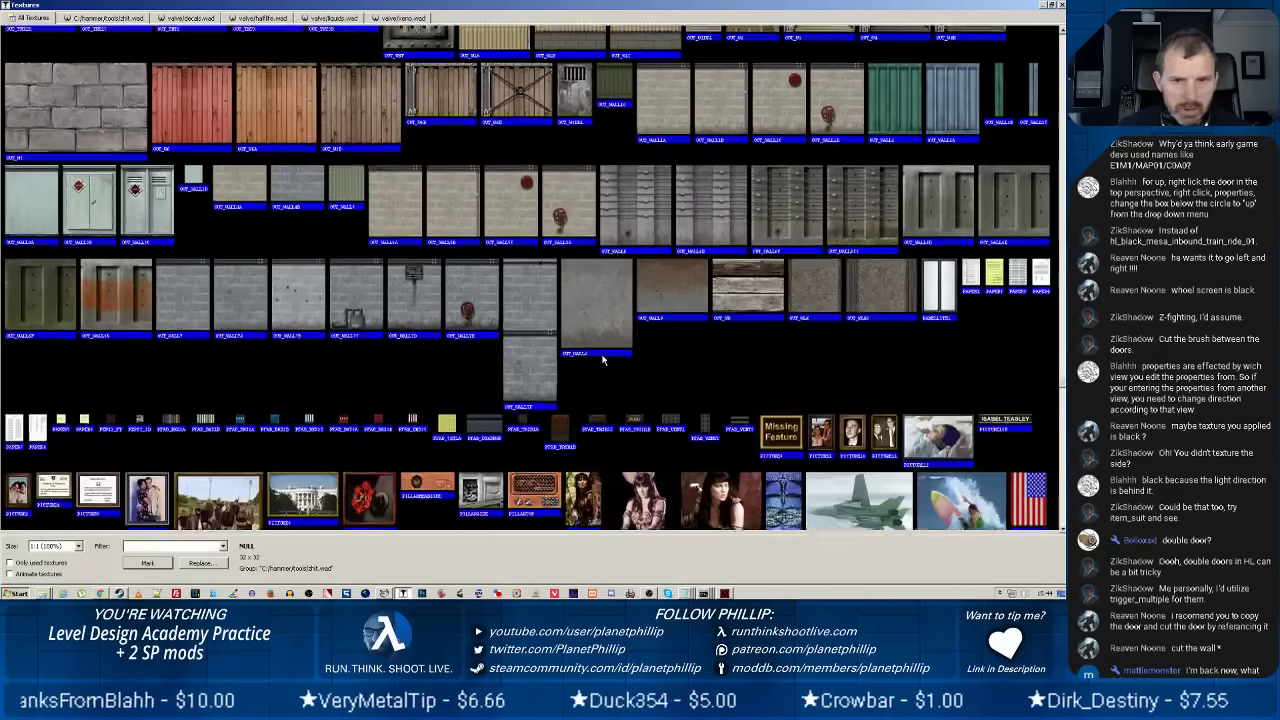
{"action": "scroll", "coordinate": [592, 368], "scroll_direction": "down", "scroll_amount": 6}
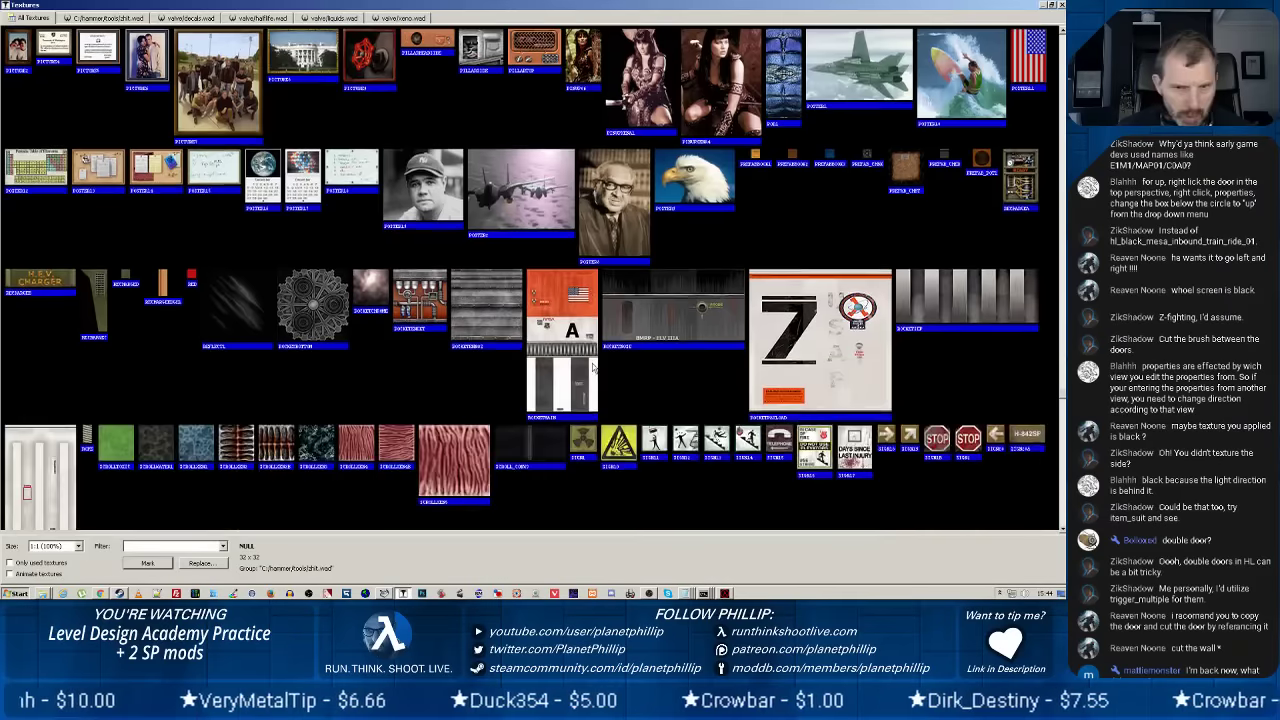
{"action": "type", "text": "woo"}
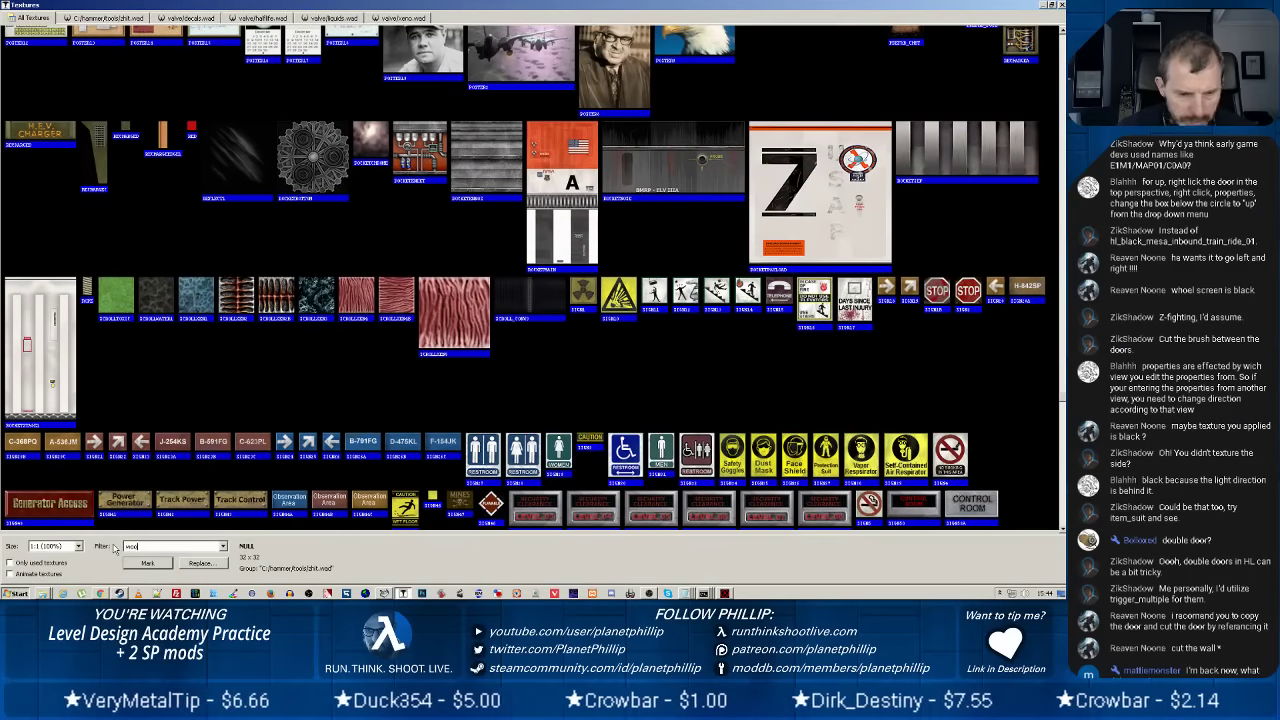
{"action": "type", "text": "d"}
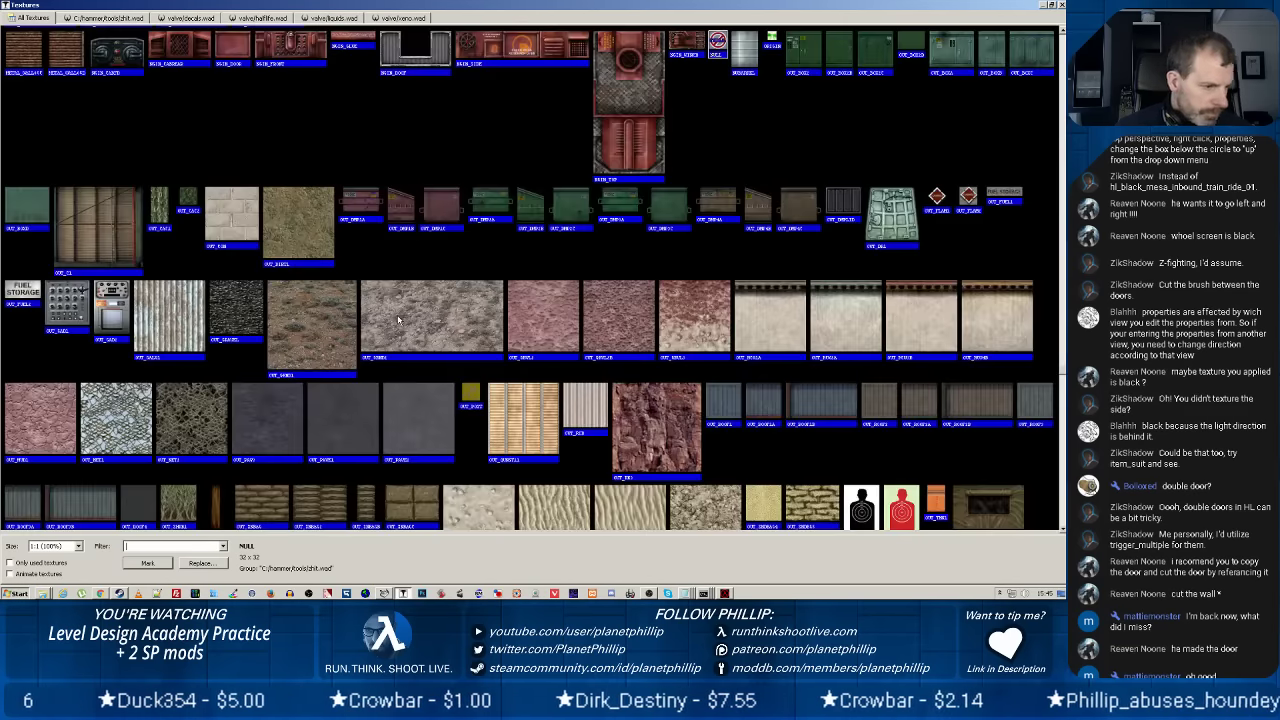
Look through the unfiltered textures for a suitable door image, checking the outdoor, sign and silo sets.
{"action": "scroll", "coordinate": [440, 240], "scroll_direction": "down", "scroll_amount": 3}
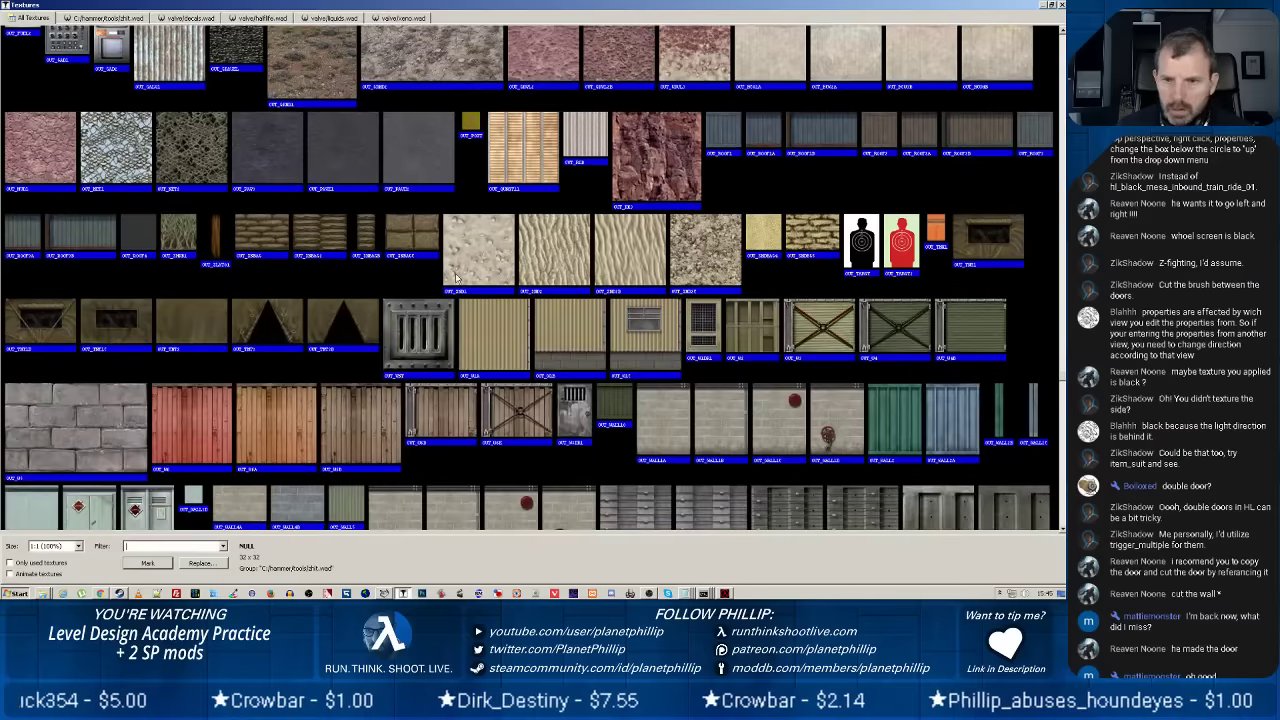
{"action": "left_click", "coordinate": [718, 326]}
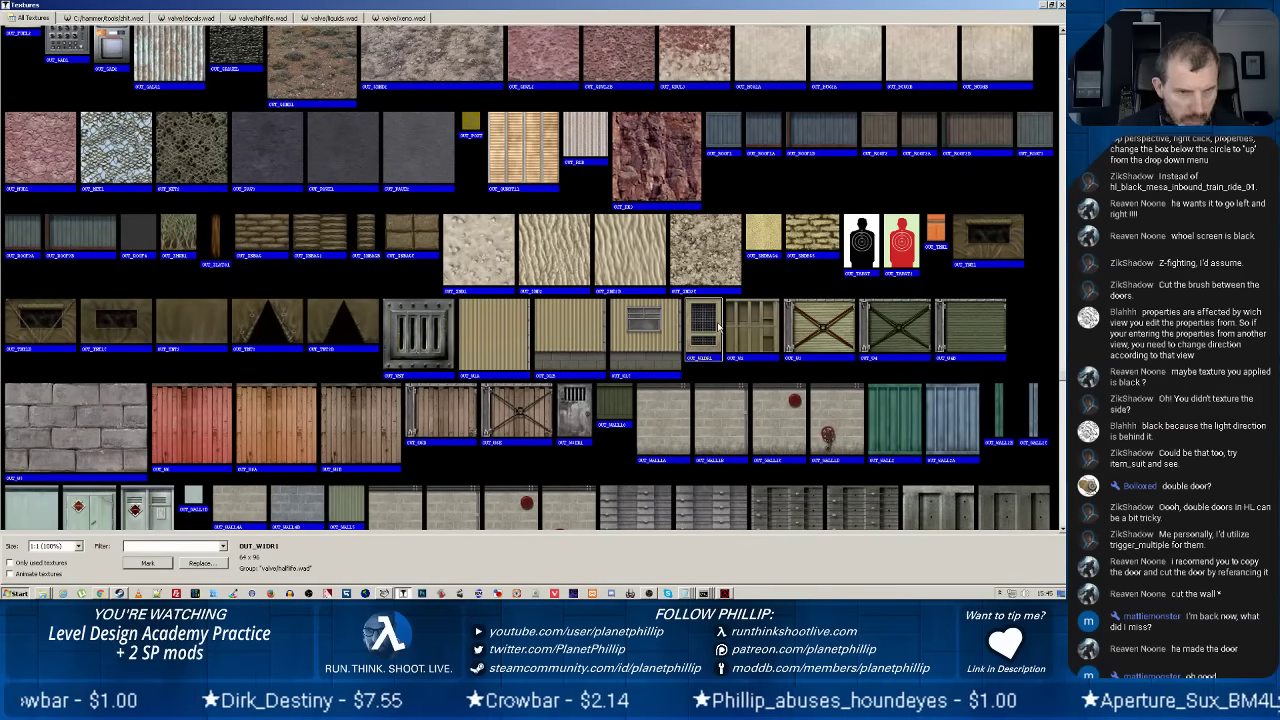
{"action": "scroll", "coordinate": [713, 365], "scroll_direction": "down", "scroll_amount": 3}
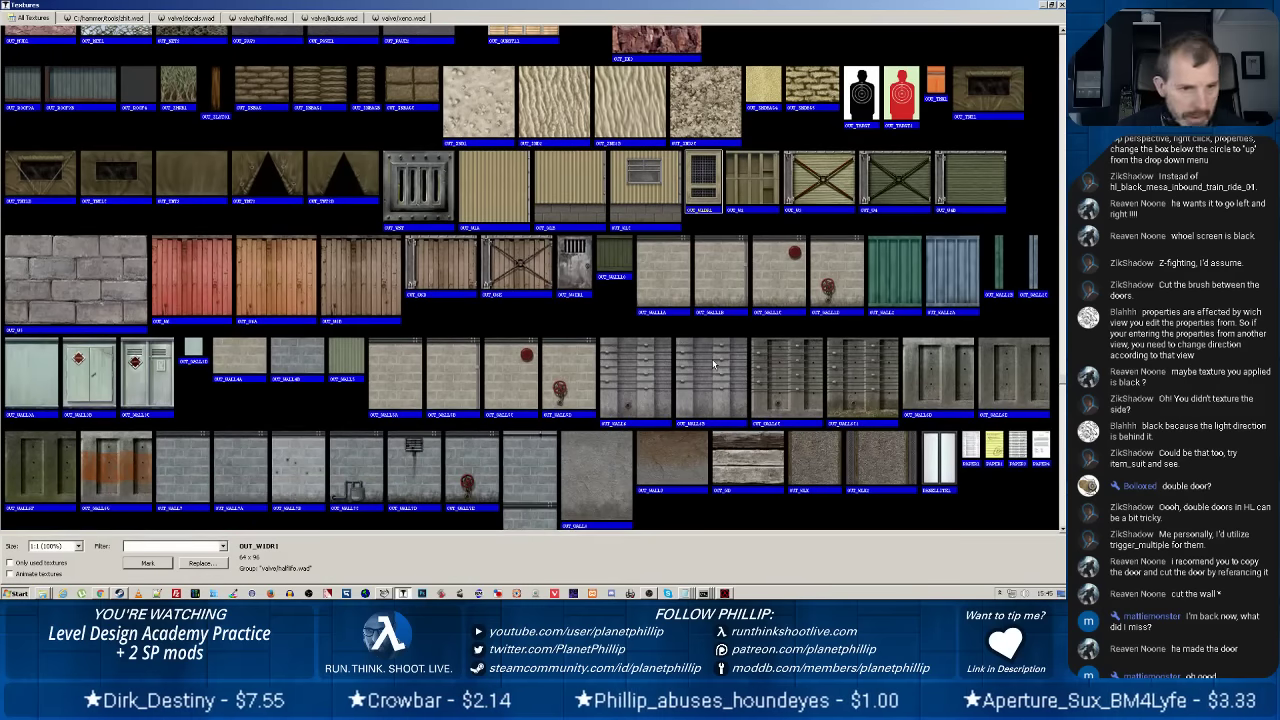
{"action": "scroll", "coordinate": [713, 365], "scroll_direction": "down", "scroll_amount": 8}
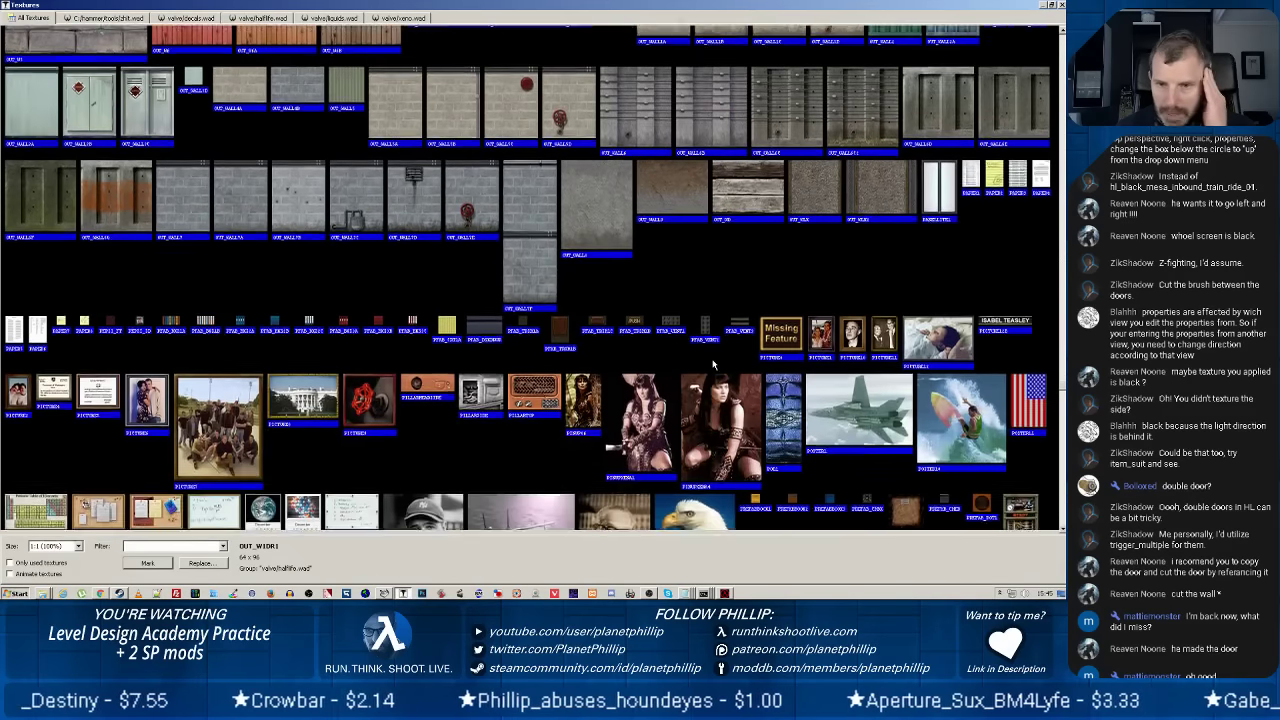
{"action": "scroll", "coordinate": [708, 363], "scroll_direction": "down", "scroll_amount": 15}
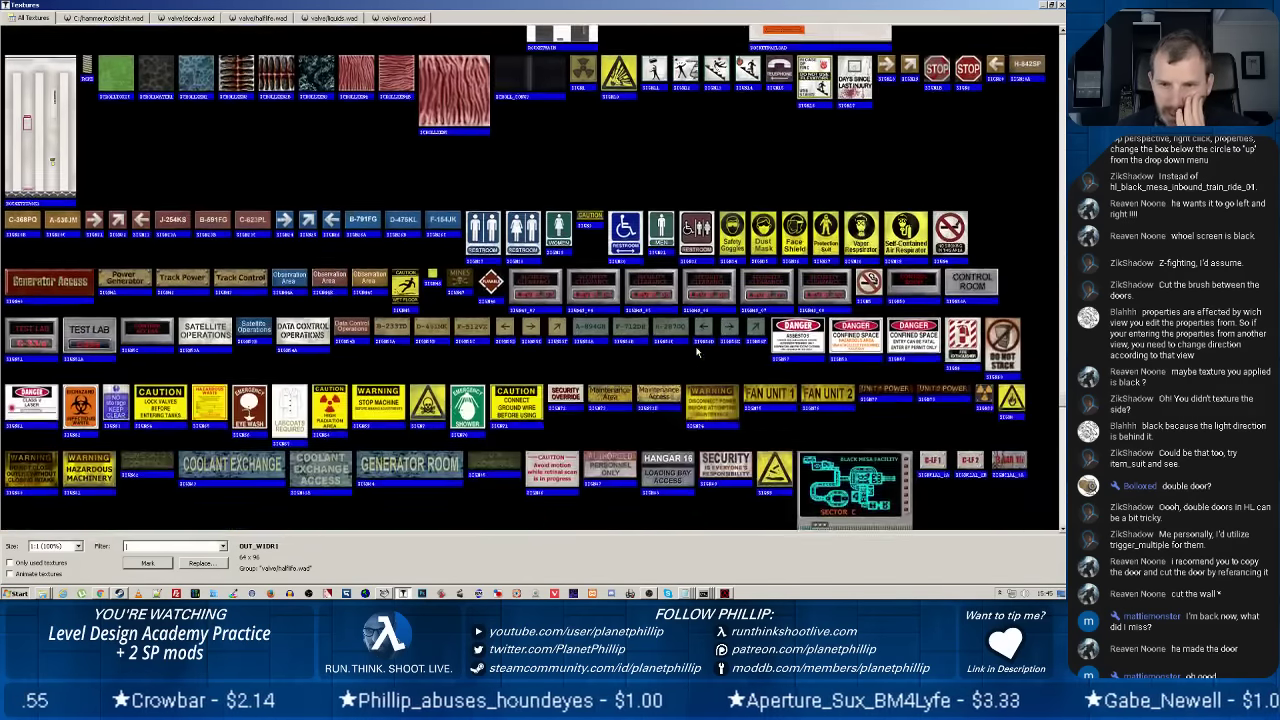
{"action": "scroll", "coordinate": [697, 352], "scroll_direction": "down", "scroll_amount": 3}
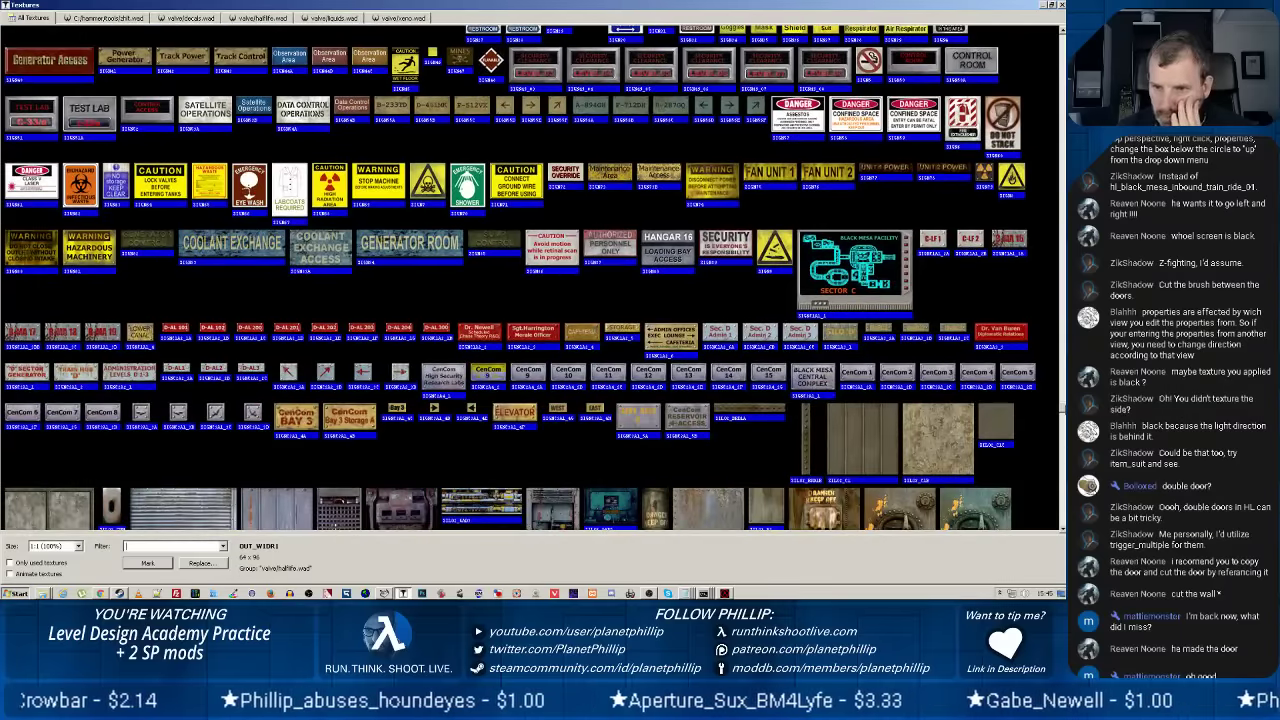
{"action": "scroll", "coordinate": [1053, 397], "scroll_direction": "down", "scroll_amount": 8}
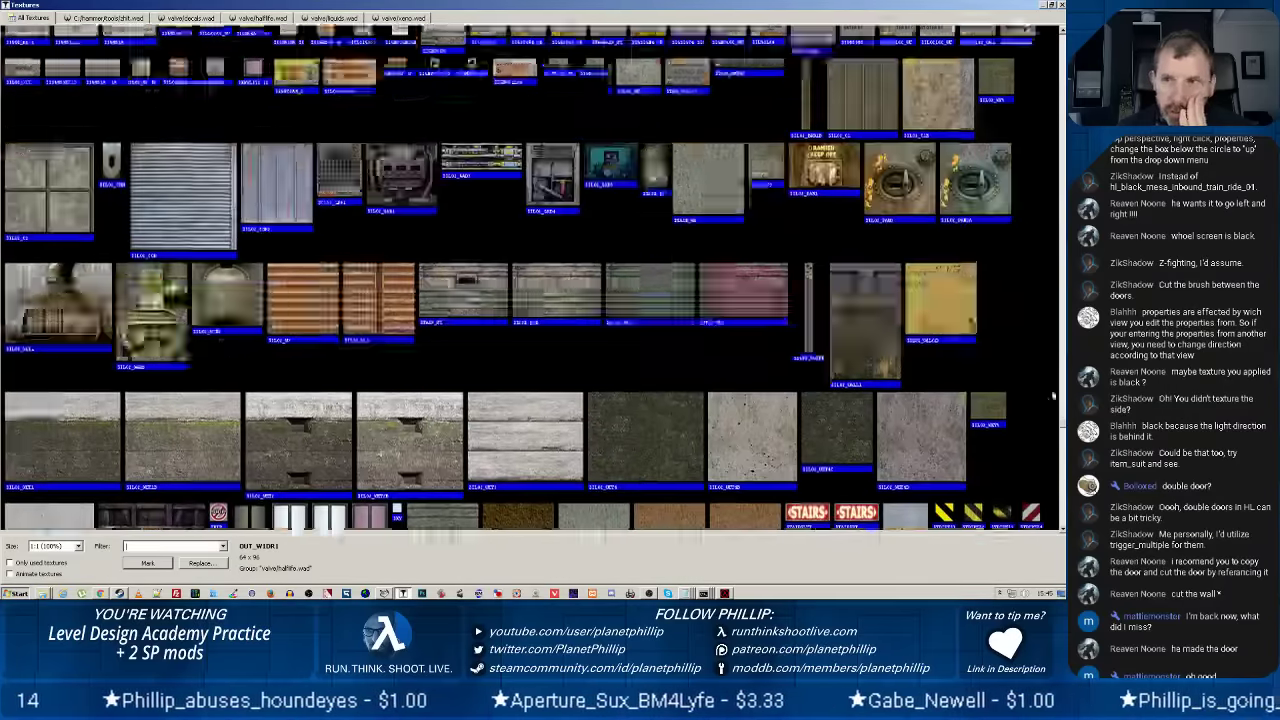
{"action": "scroll", "coordinate": [1053, 397], "scroll_direction": "up", "scroll_amount": 6}
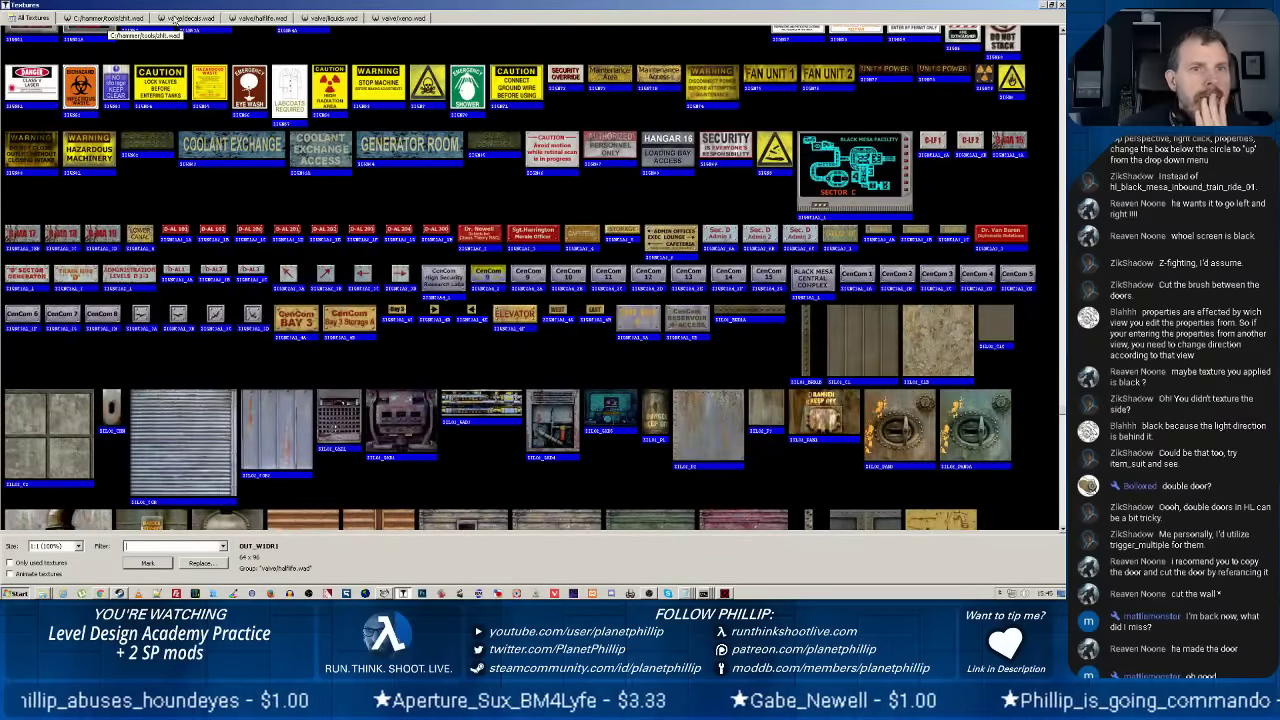
Check each loaded texture WAD separately for door textures, ending in the halflife.wad collection.
{"action": "left_click", "coordinate": [257, 19]}
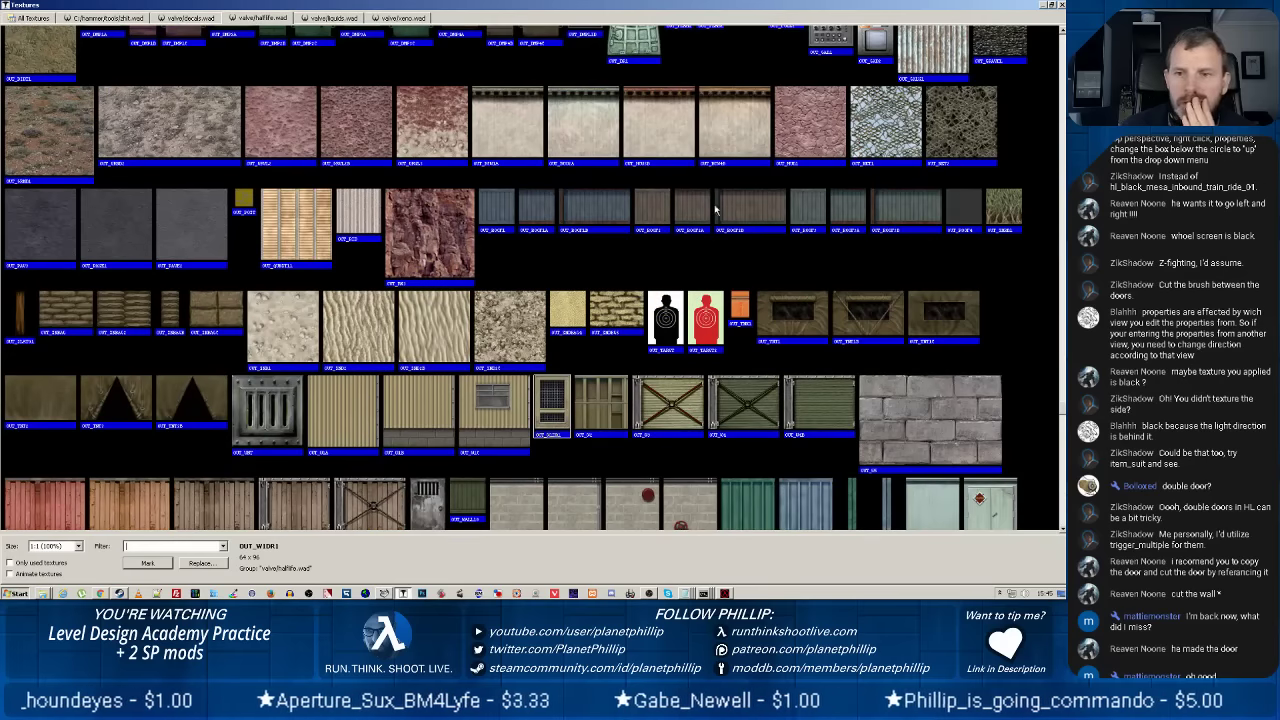
{"action": "left_click", "coordinate": [404, 19]}
{"action": "left_click", "coordinate": [330, 19]}
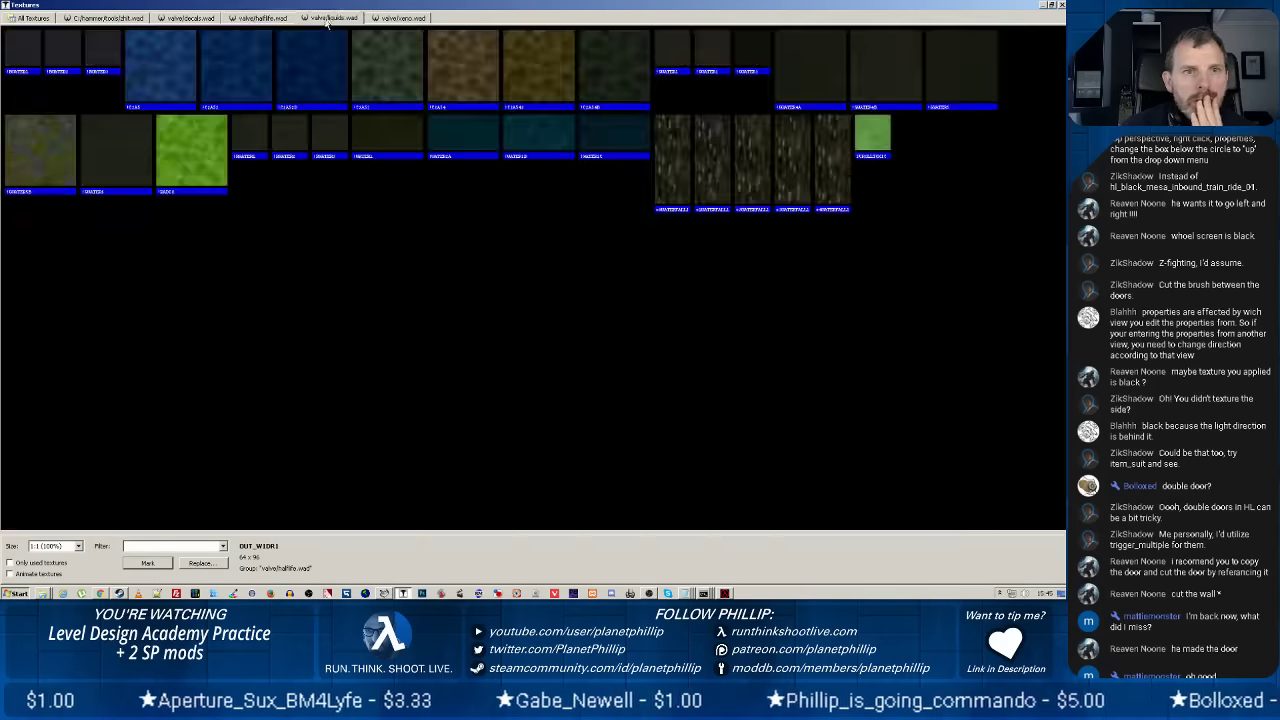
{"action": "left_click", "coordinate": [248, 19]}
{"action": "left_click", "coordinate": [187, 19]}
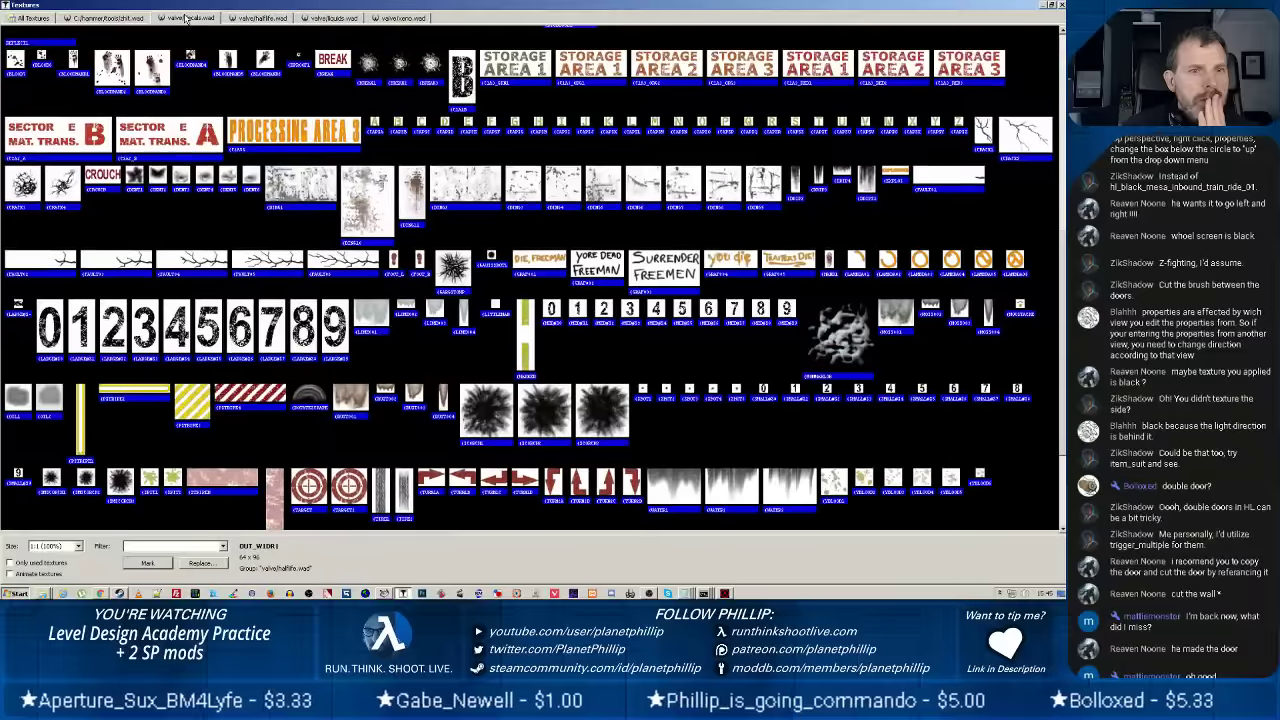
{"action": "left_click", "coordinate": [110, 19]}
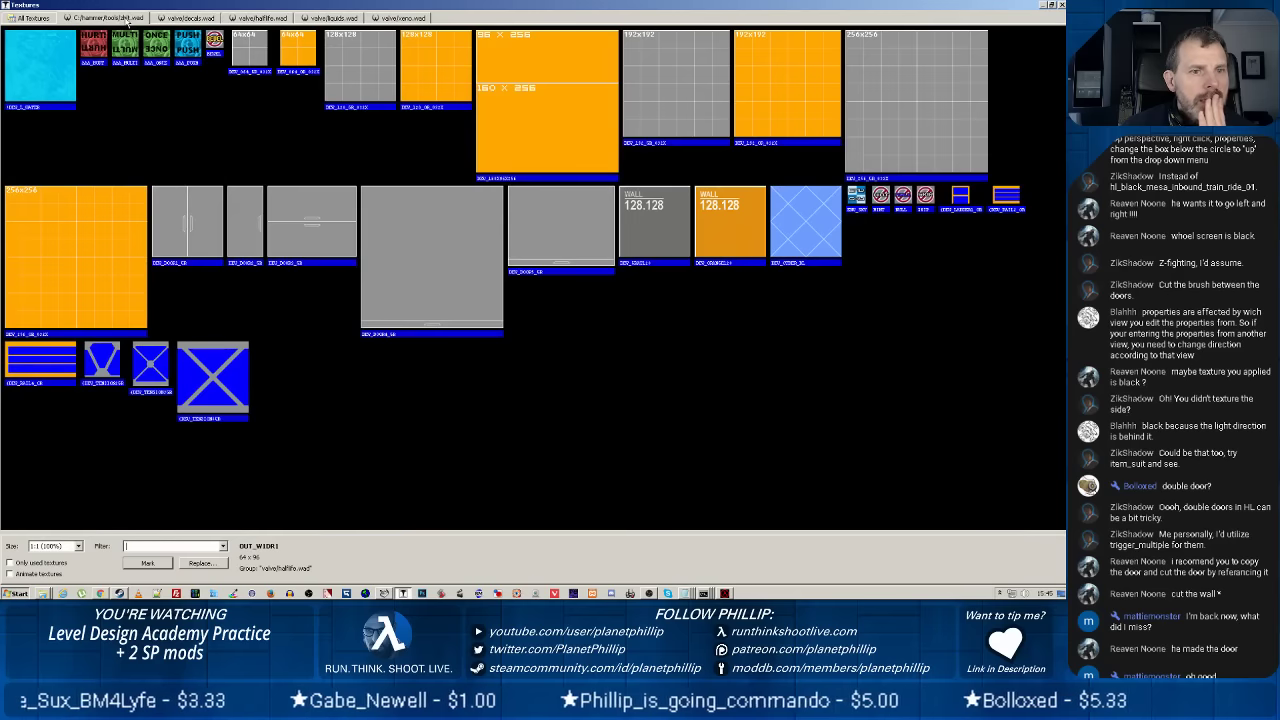
{"action": "left_click", "coordinate": [262, 19]}
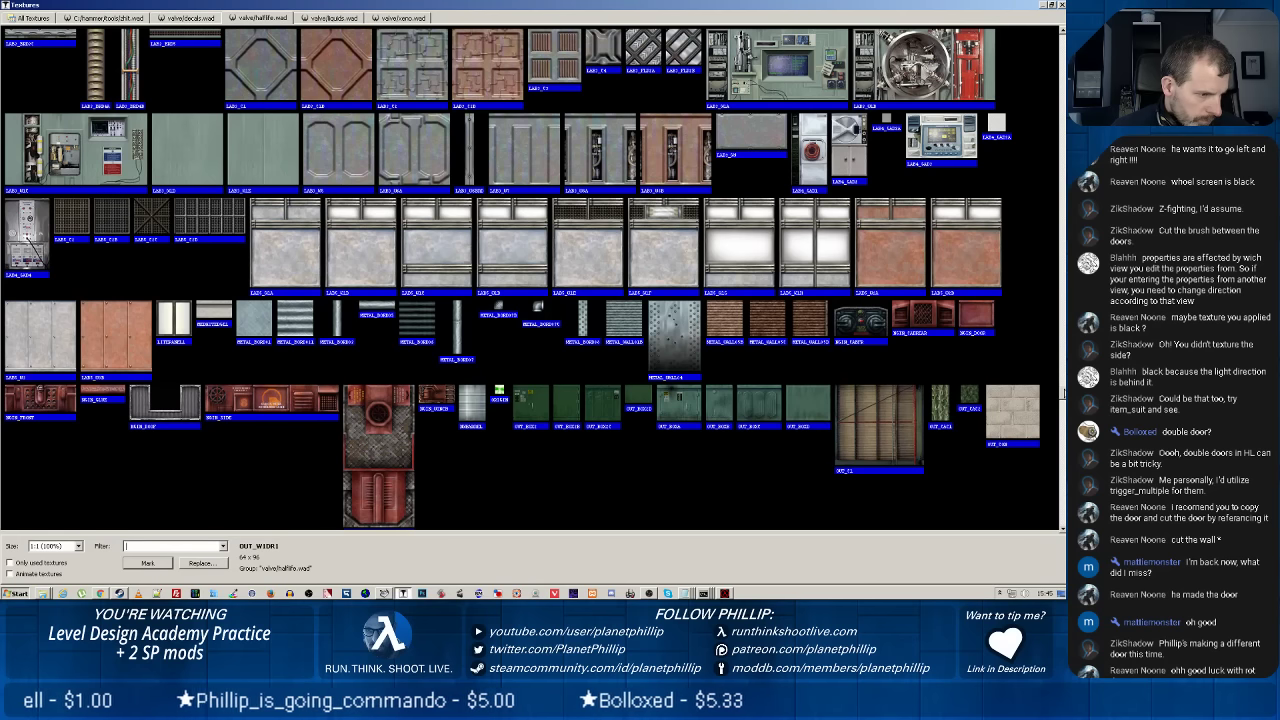
{"action": "scroll", "coordinate": [1062, 395], "scroll_direction": "down", "scroll_amount": 3}
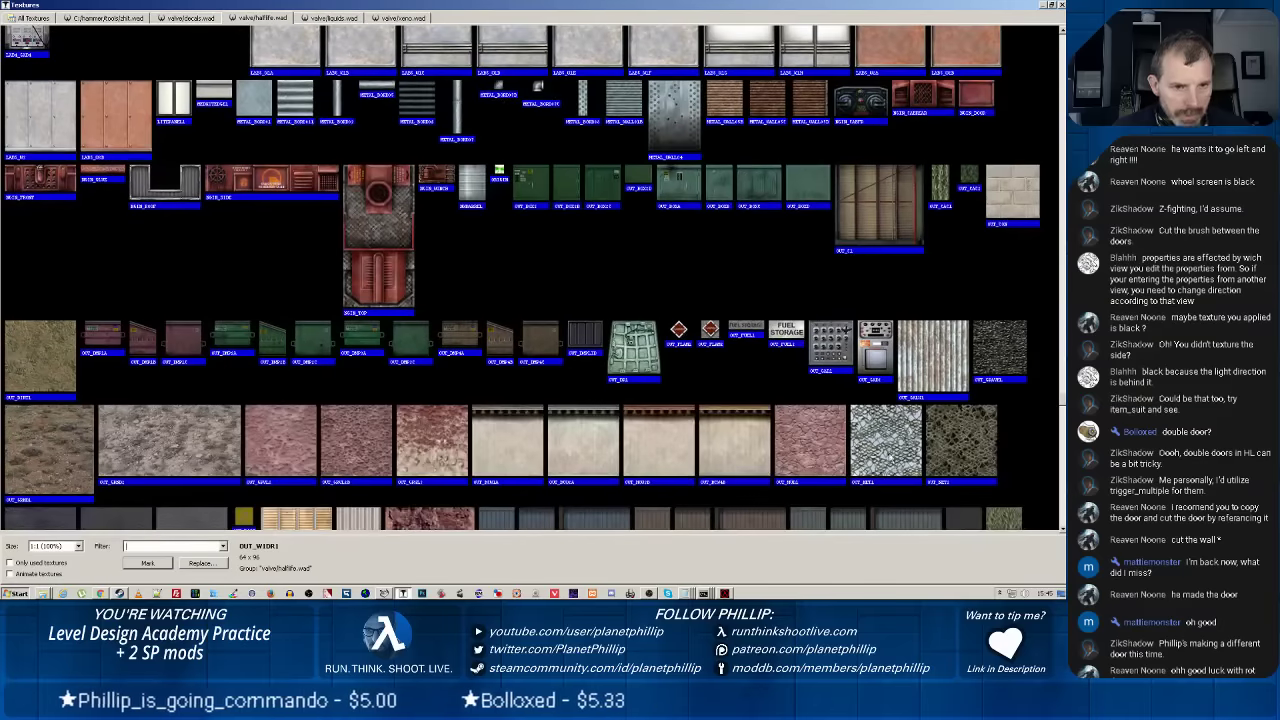
Filter the halflife.wad textures by "fifties" and apply the wooden door texture FIFTIES_DR6A2 to the thin door brush.
{"action": "type", "text": "fifties"}
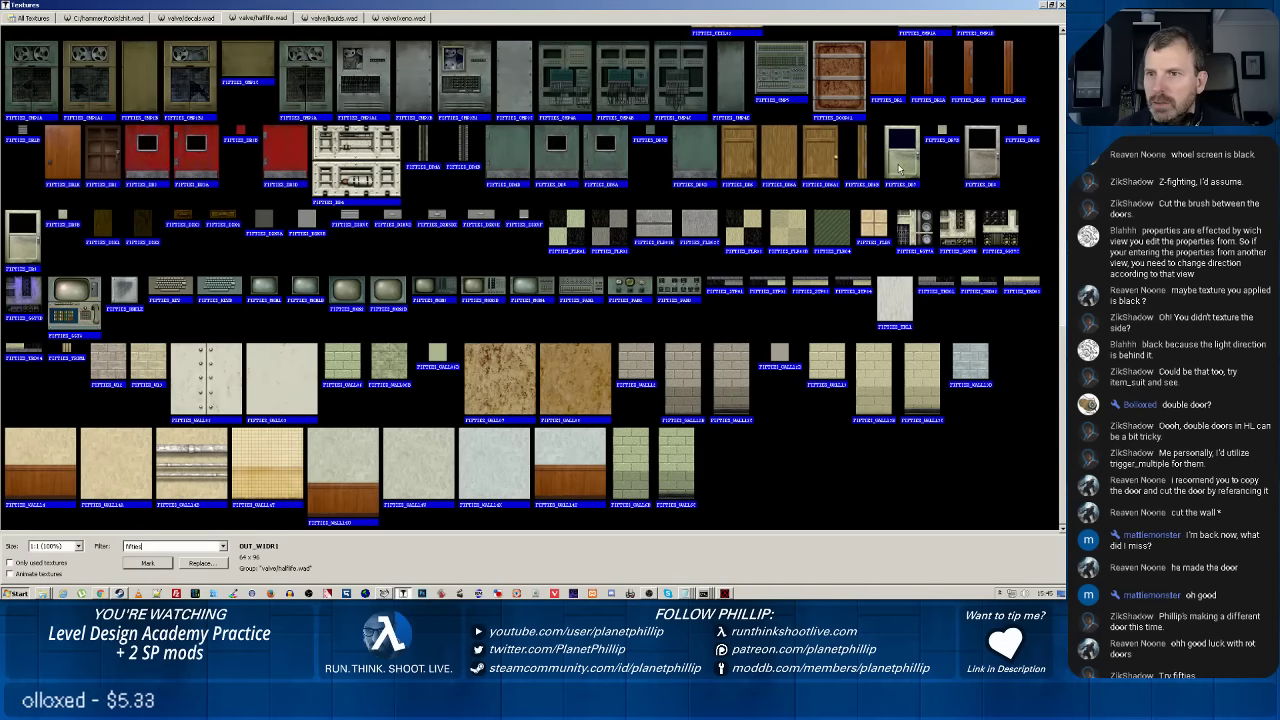
{"action": "left_click", "coordinate": [899, 170]}
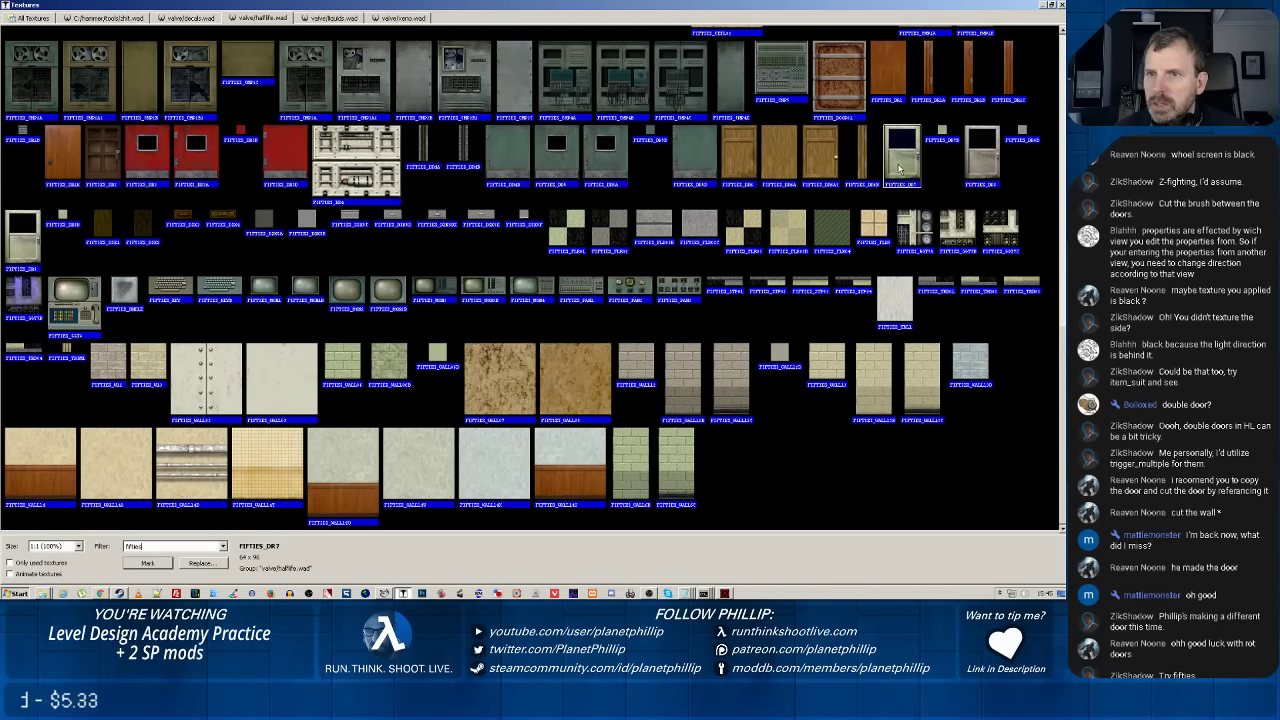
{"action": "left_click", "coordinate": [810, 168]}
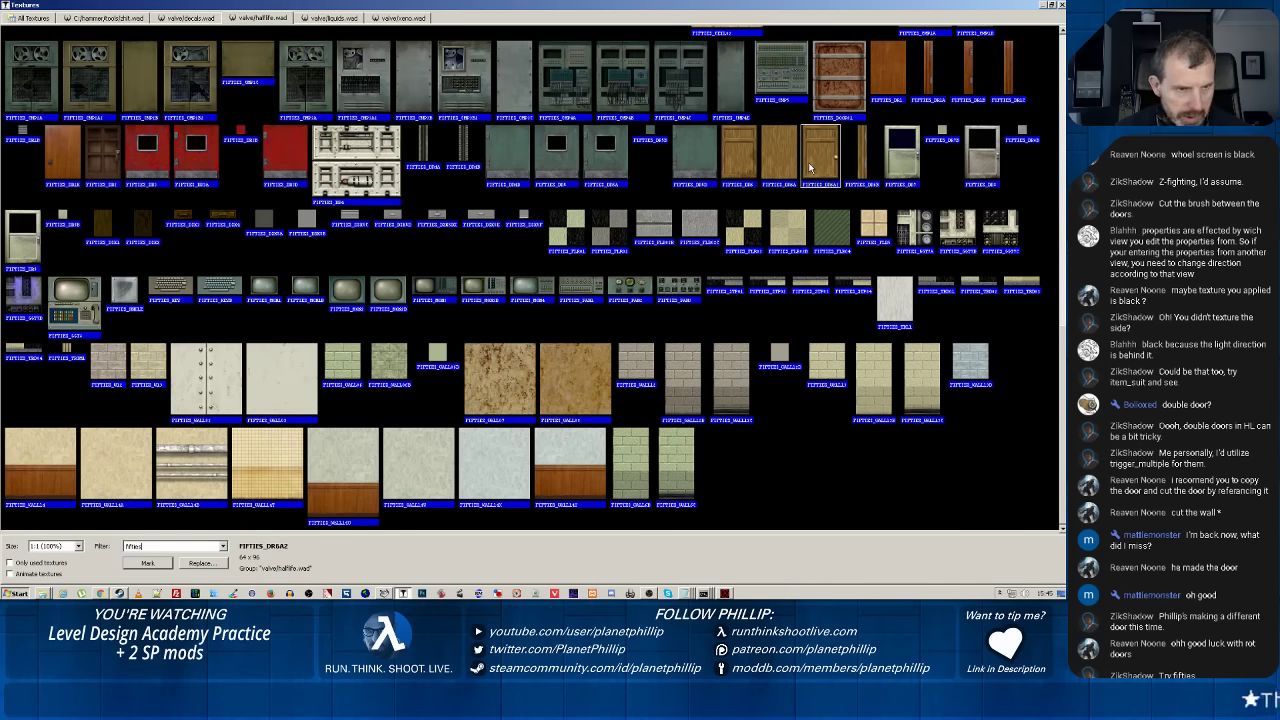
{"action": "double_click", "coordinate": [810, 168]}
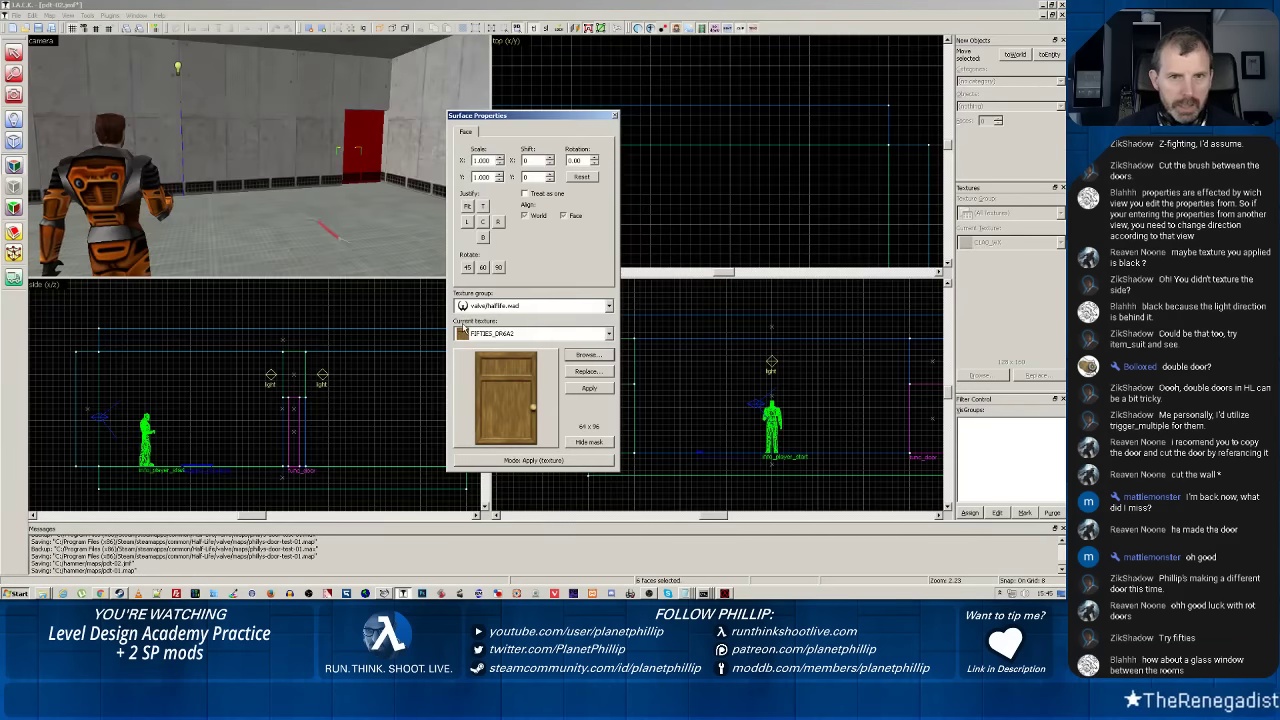
{"action": "left_click", "coordinate": [375, 162]}
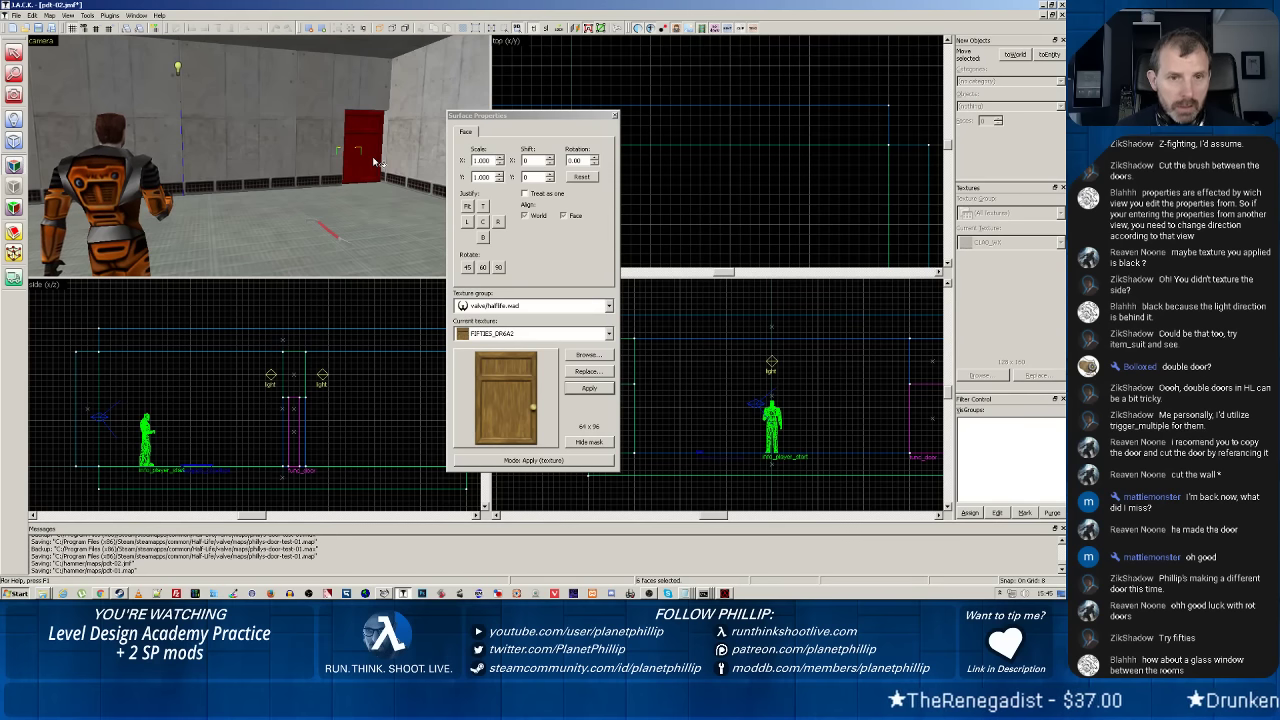
{"action": "left_click", "coordinate": [614, 116]}
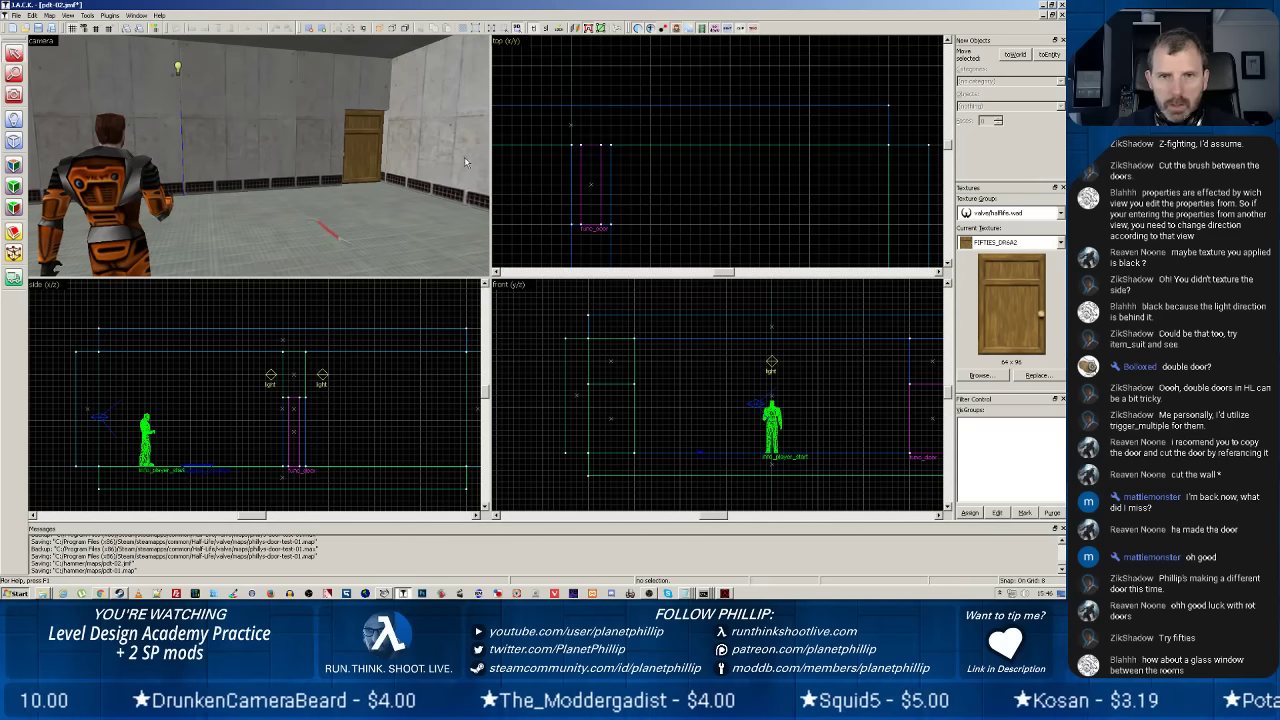
Select the wooden door brush and check its object properties.
{"action": "scroll", "coordinate": [537, 186], "scroll_direction": "down", "scroll_amount": 2}
{"action": "scroll", "coordinate": [537, 186], "scroll_direction": "up", "scroll_amount": 1}
{"action": "scroll", "coordinate": [543, 205], "scroll_direction": "up", "scroll_amount": 1}
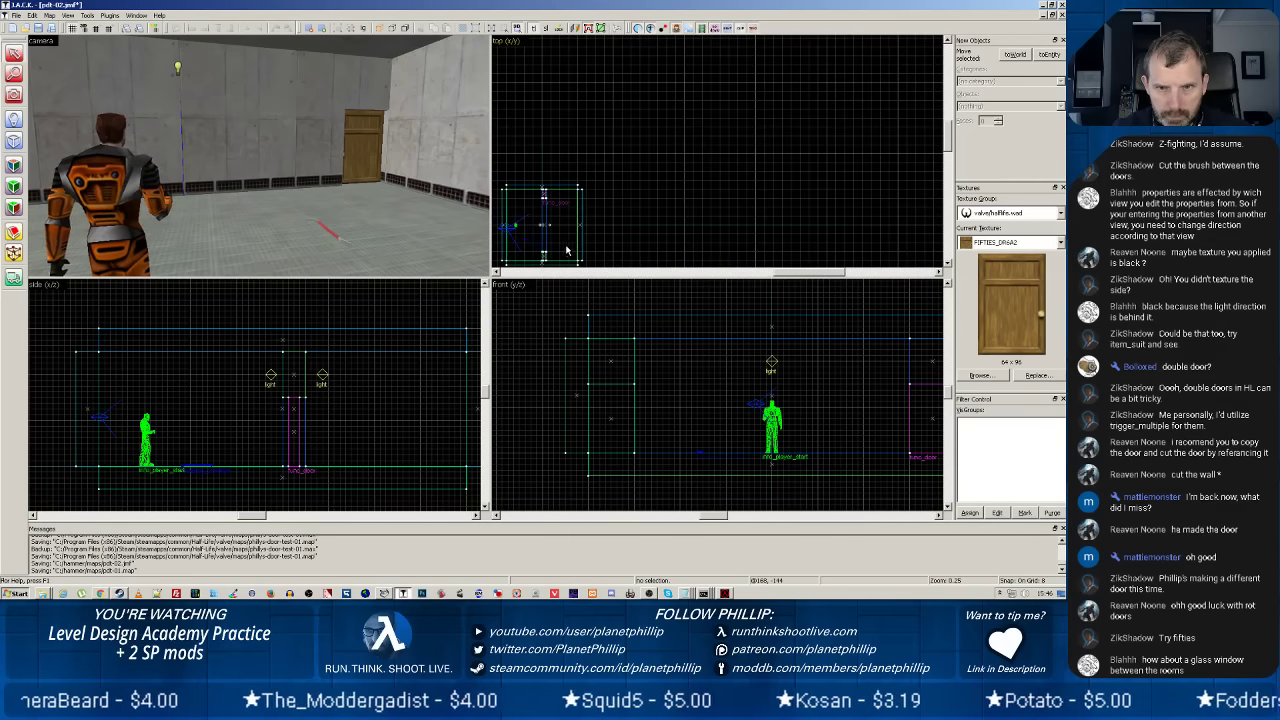
{"action": "scroll", "coordinate": [569, 249], "scroll_direction": "up", "scroll_amount": 1}
{"action": "middle_click_drag", "start_coordinate": [566, 250], "coordinate": [703, 167]}
{"action": "scroll", "coordinate": [569, 249], "scroll_direction": "down", "scroll_amount": 1}
{"action": "scroll", "coordinate": [703, 167], "scroll_direction": "up", "scroll_amount": 2}
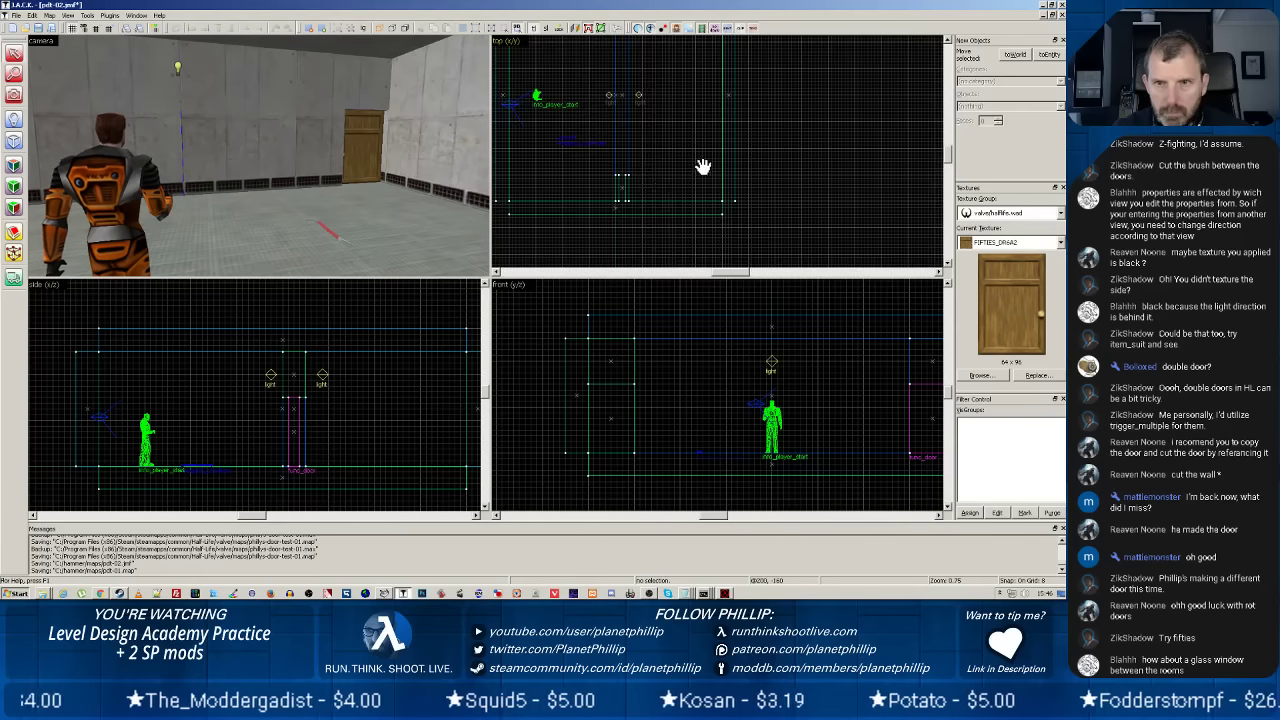
{"action": "scroll", "coordinate": [610, 200], "scroll_direction": "up", "scroll_amount": 5}
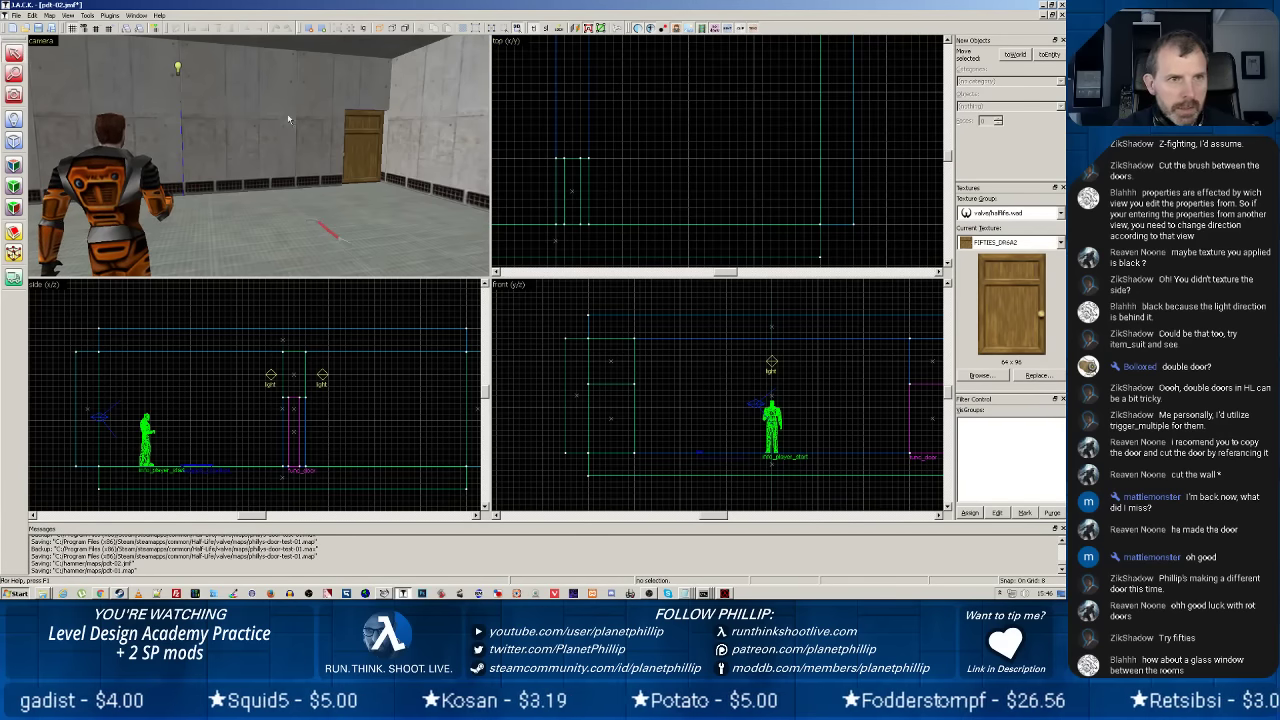
{"action": "left_click", "coordinate": [358, 160]}
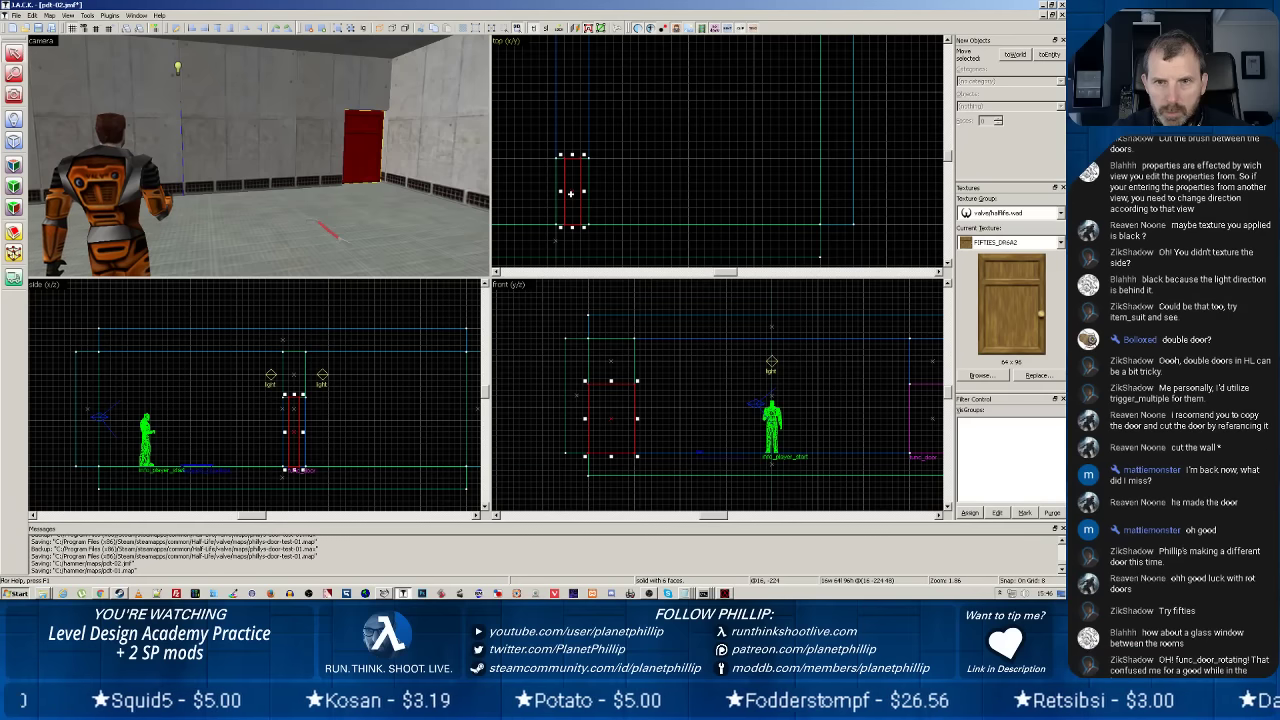
{"action": "right_click", "coordinate": [570, 193]}
{"action": "left_click", "coordinate": [600, 450]}
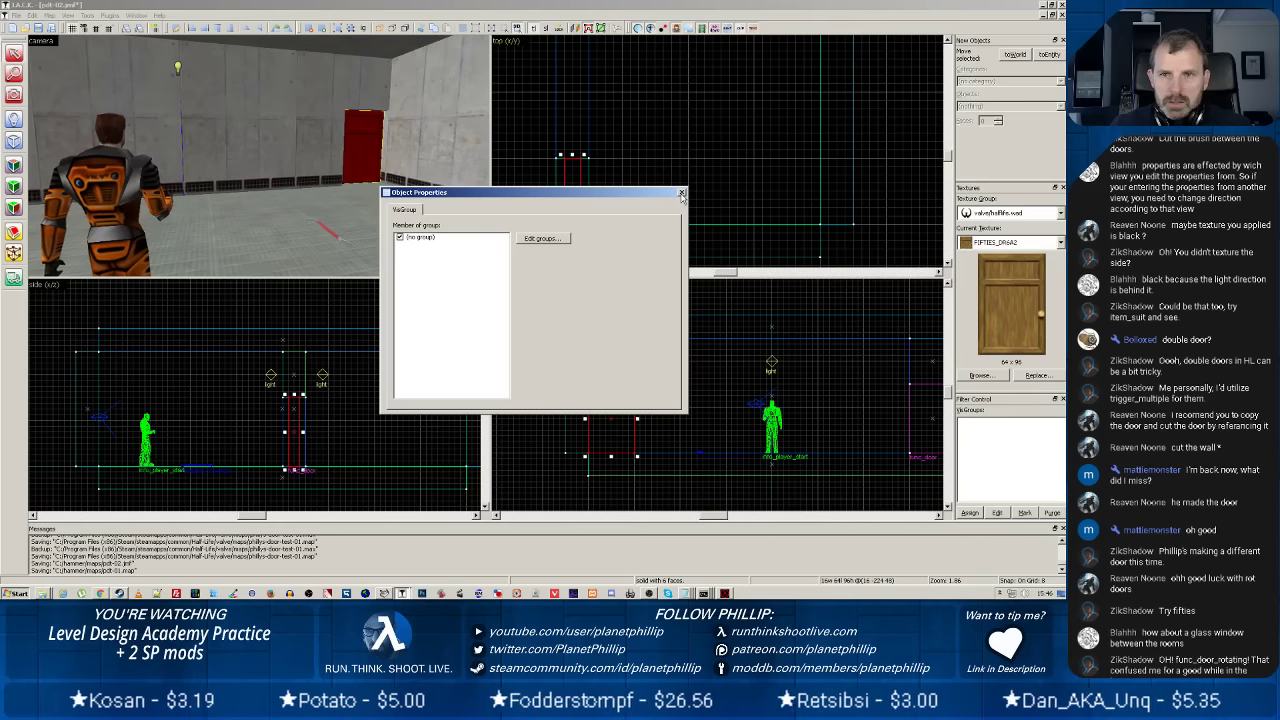
{"action": "left_click", "coordinate": [681, 191]}
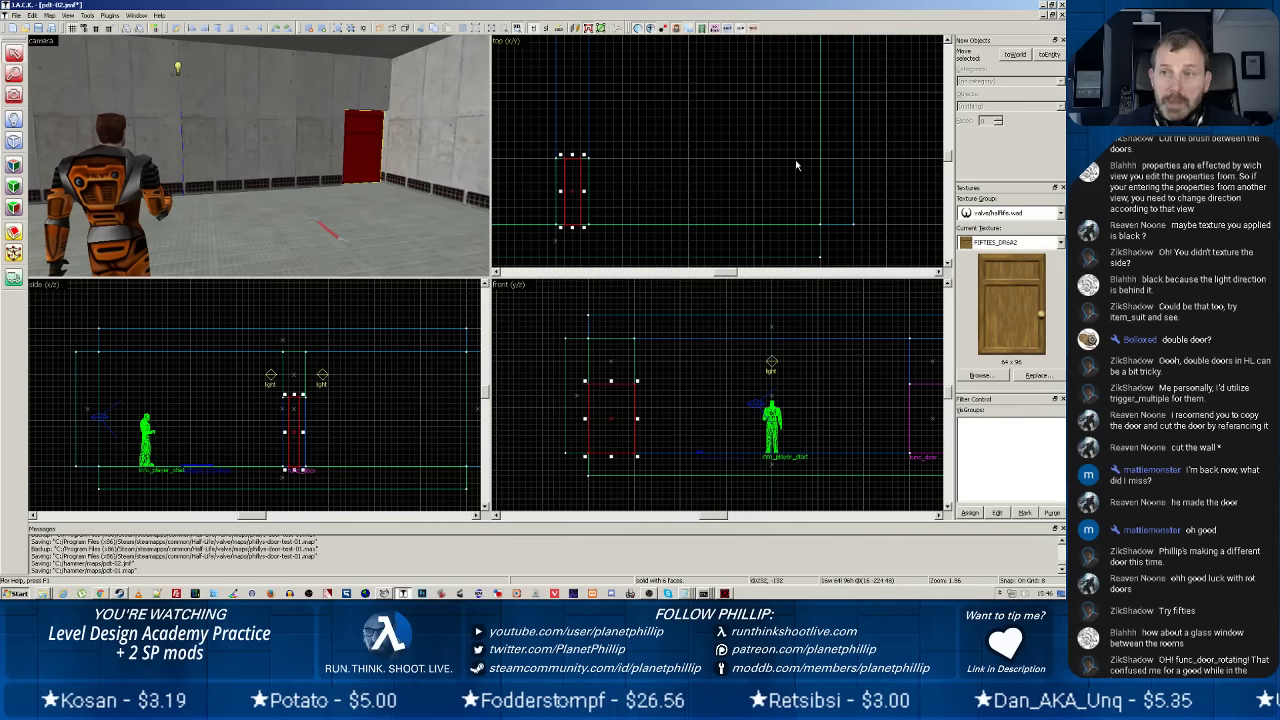
Convert the selected wooden door brush to an entity and set its class to func_door_rotating.
{"action": "left_click", "coordinate": [1046, 55]}
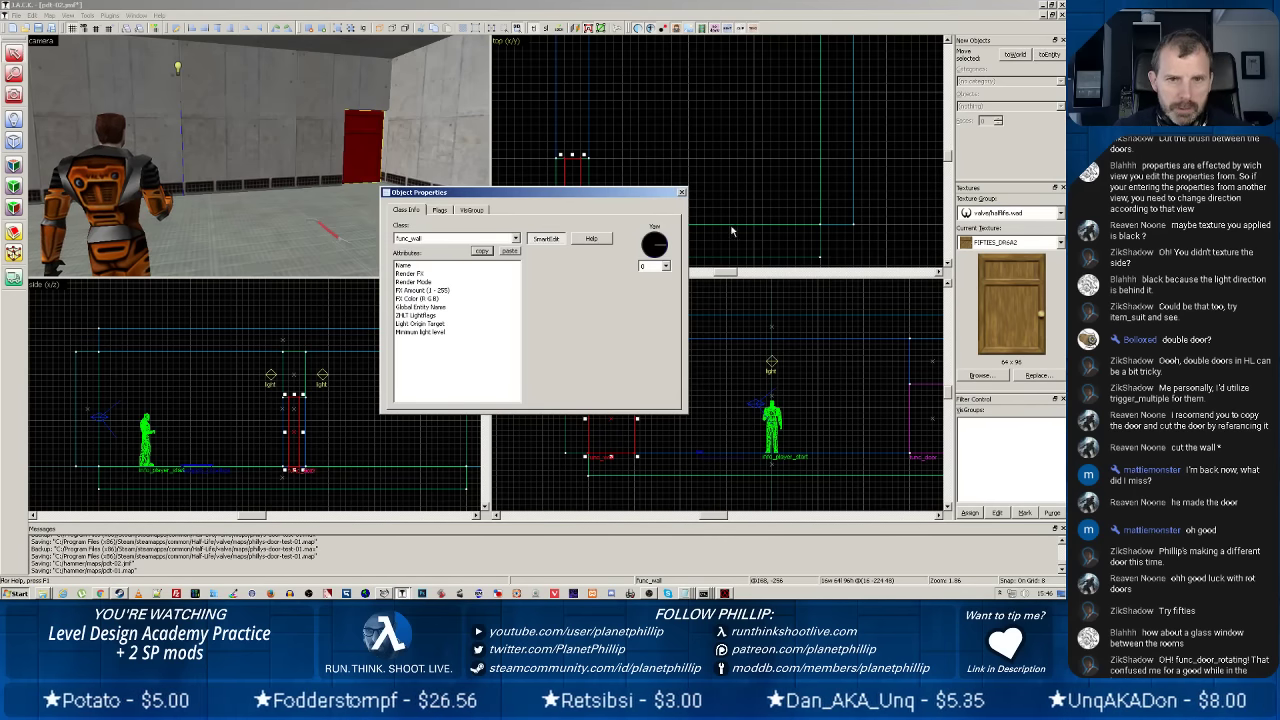
{"action": "left_click", "coordinate": [517, 238]}
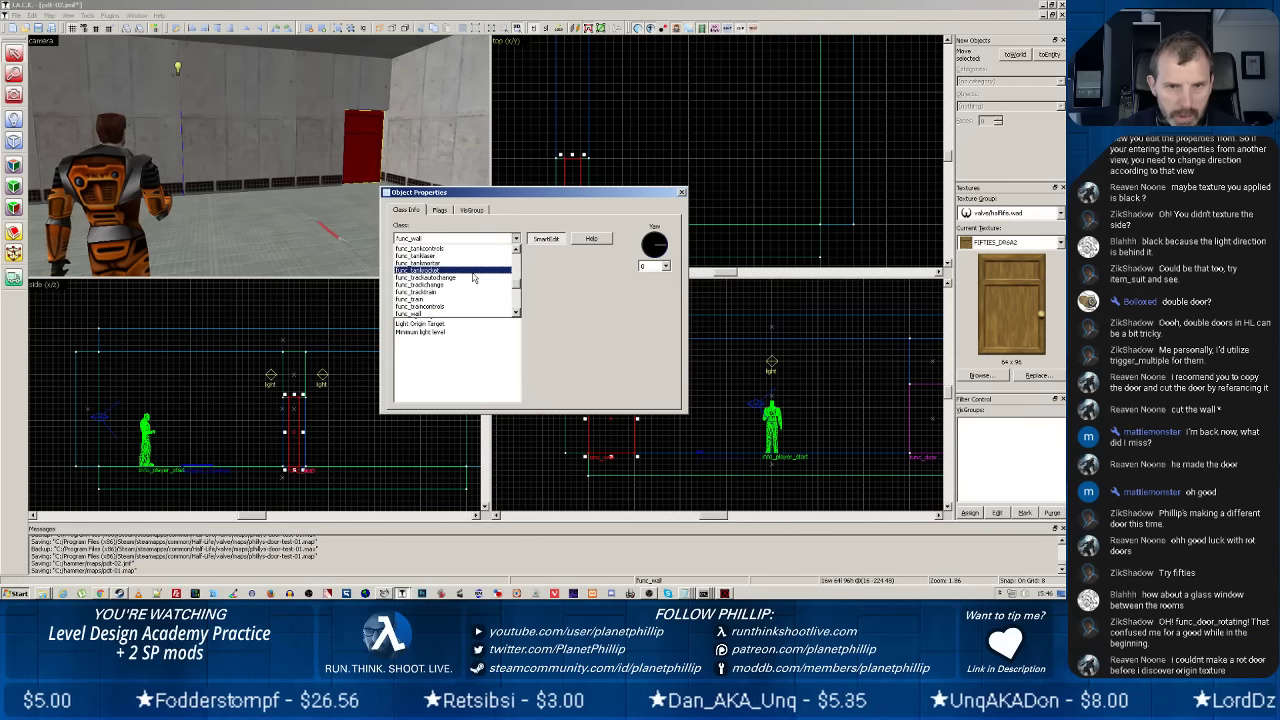
{"action": "scroll", "coordinate": [474, 278], "scroll_direction": "up", "scroll_amount": 3}
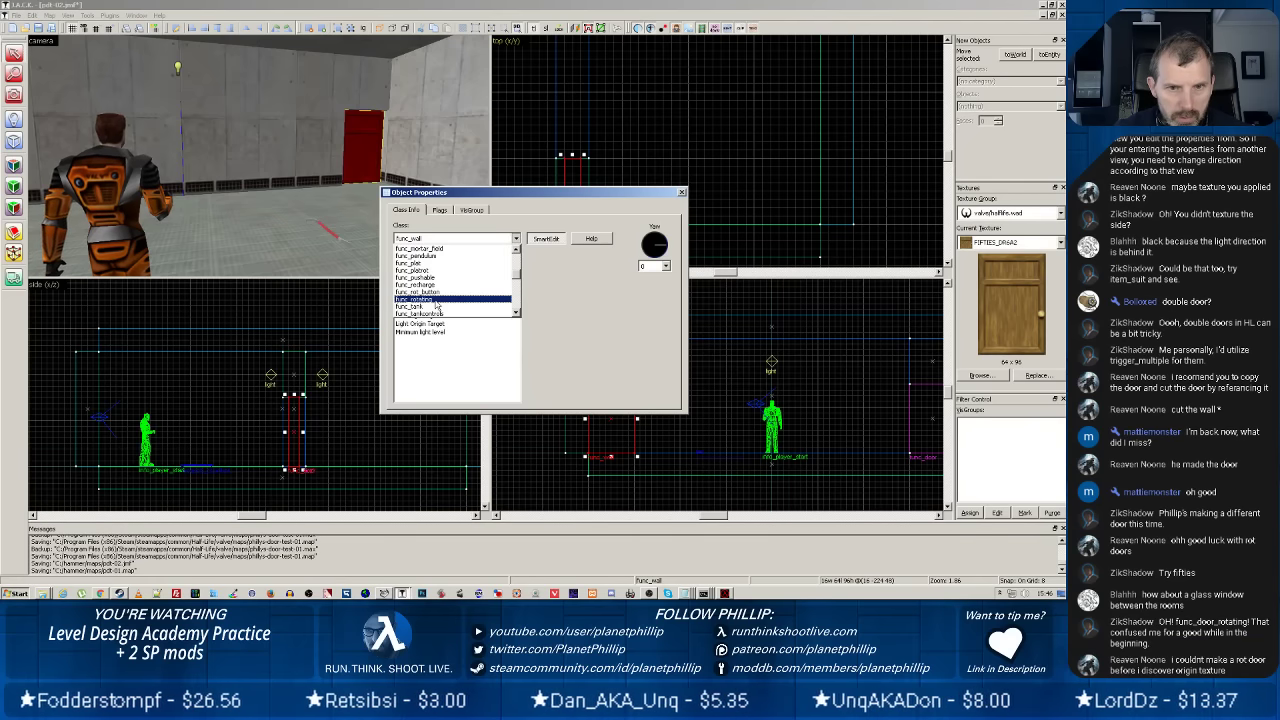
{"action": "left_click", "coordinate": [436, 300]}
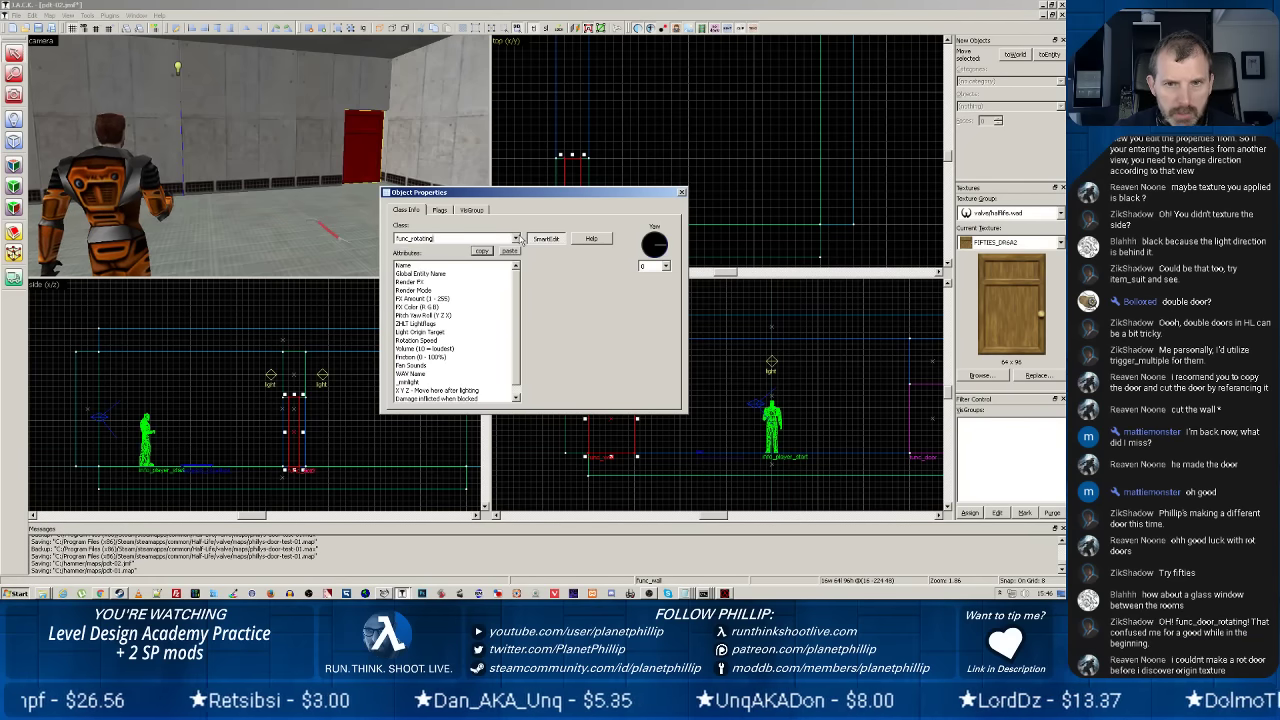
{"action": "left_click", "coordinate": [517, 238]}
{"action": "scroll", "coordinate": [445, 291], "scroll_direction": "up", "scroll_amount": 3}
{"action": "left_click", "coordinate": [446, 259]}
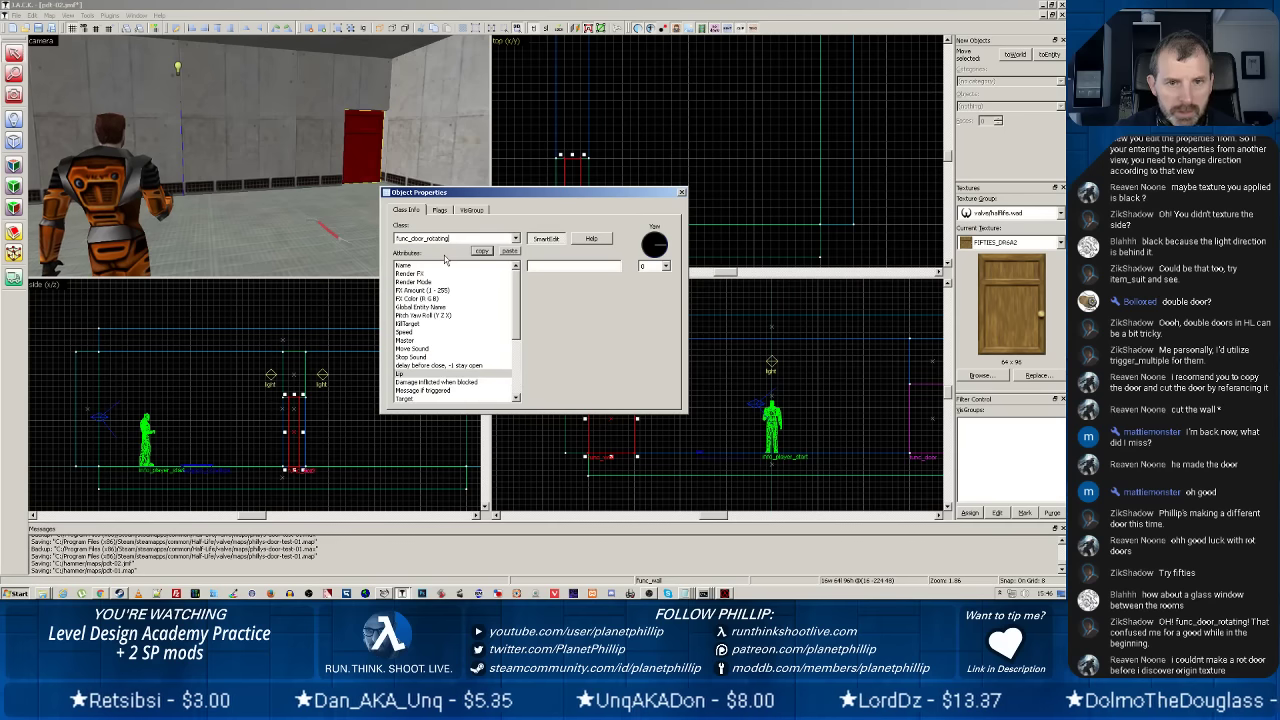
Name the rotating door FUNCSOULDOOR and set its move sound to Squeaky 1.
{"action": "left_click", "coordinate": [435, 266]}
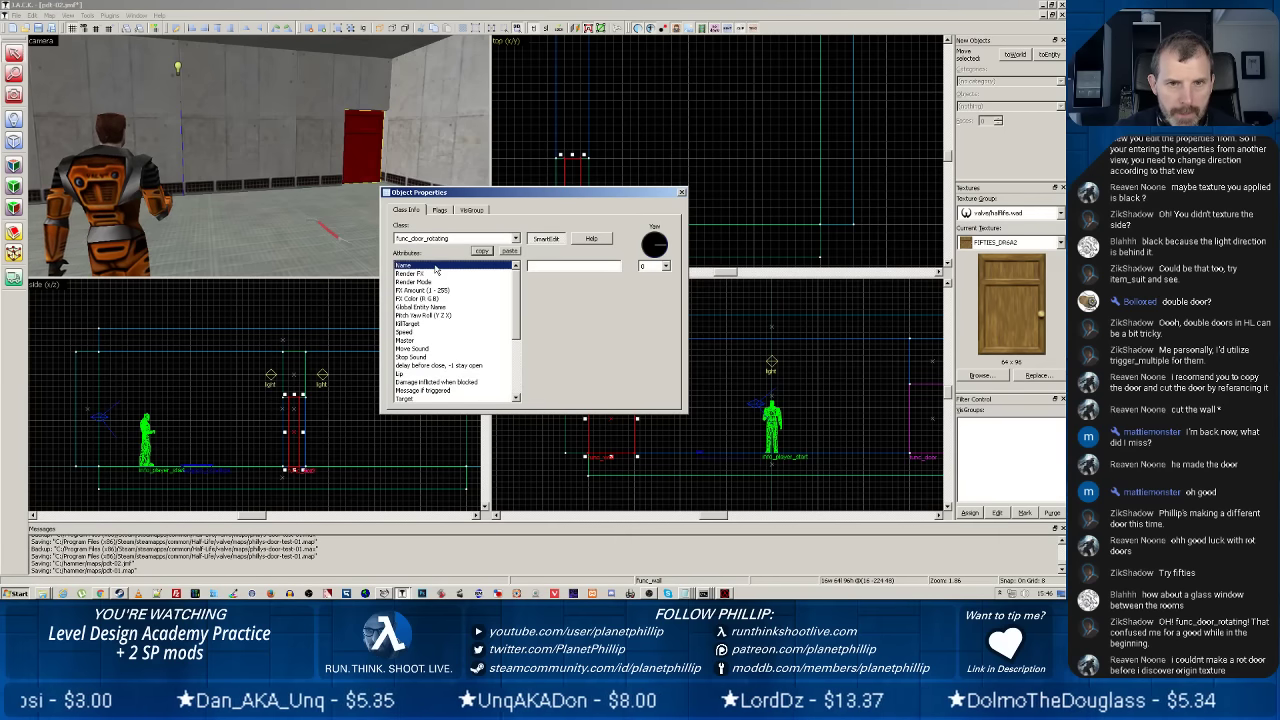
{"action": "left_click", "coordinate": [600, 265]}
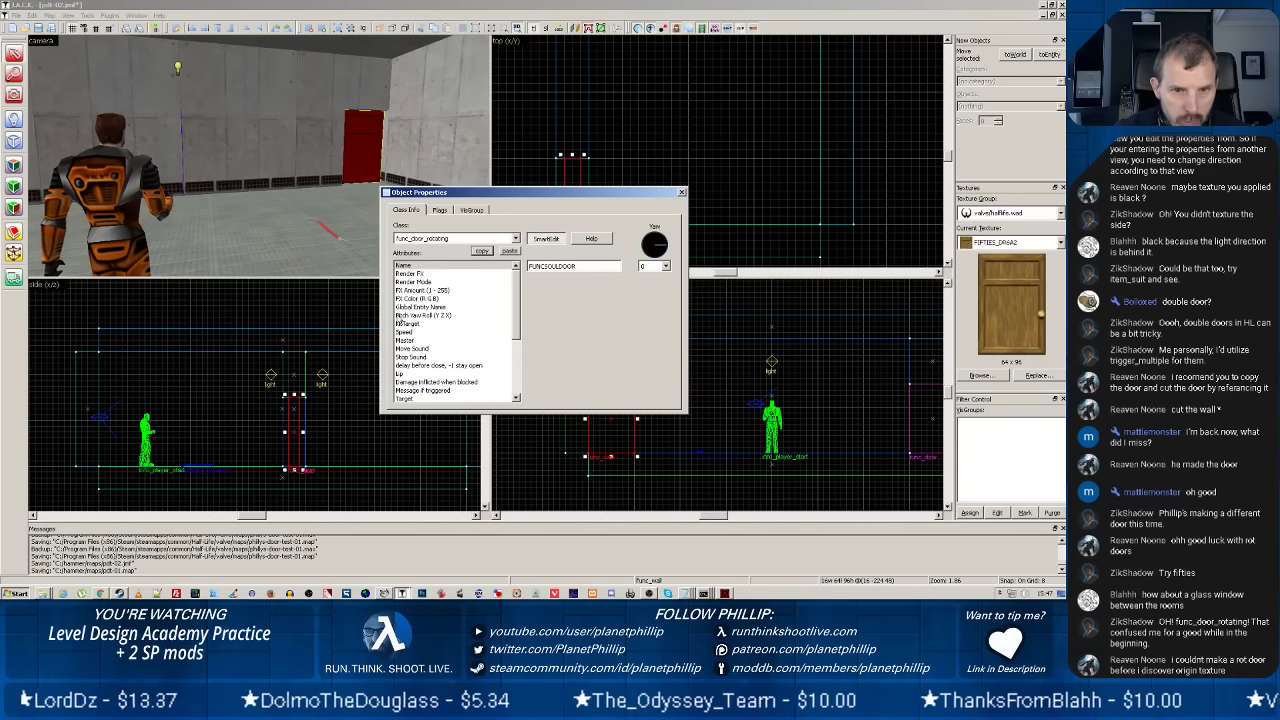
{"action": "left_click", "coordinate": [402, 348]}
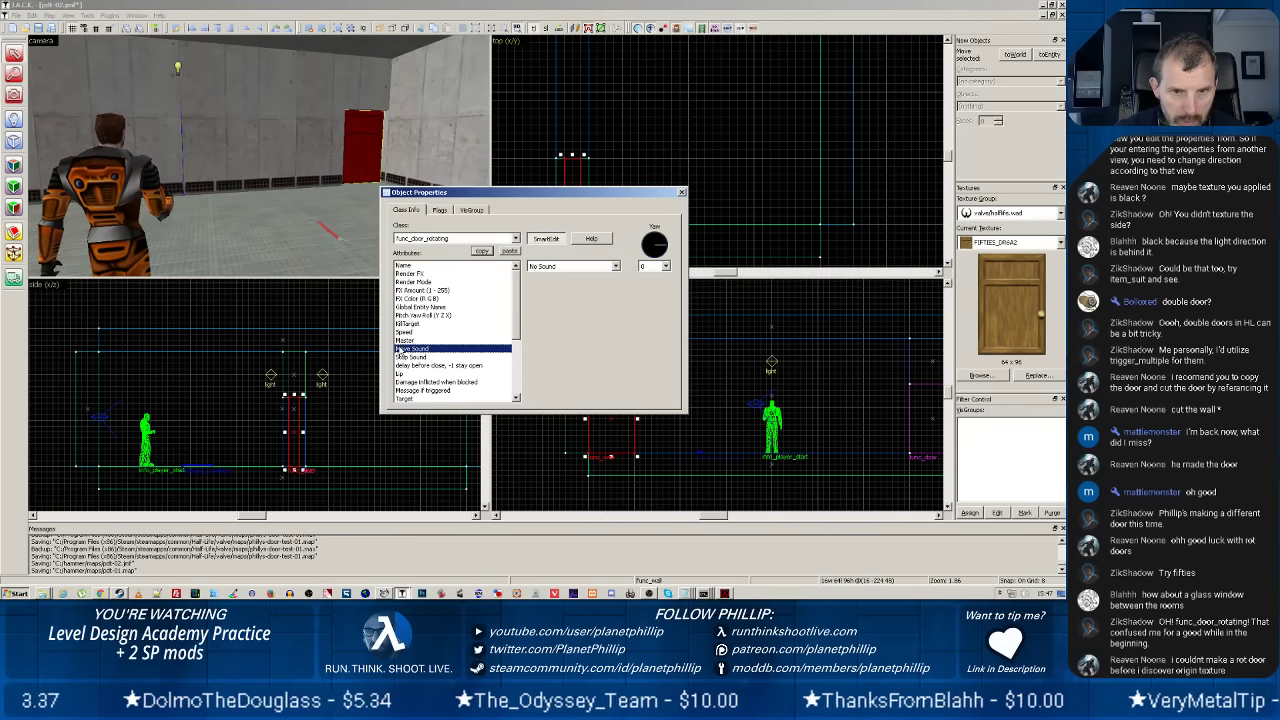
{"action": "left_click", "coordinate": [616, 266]}
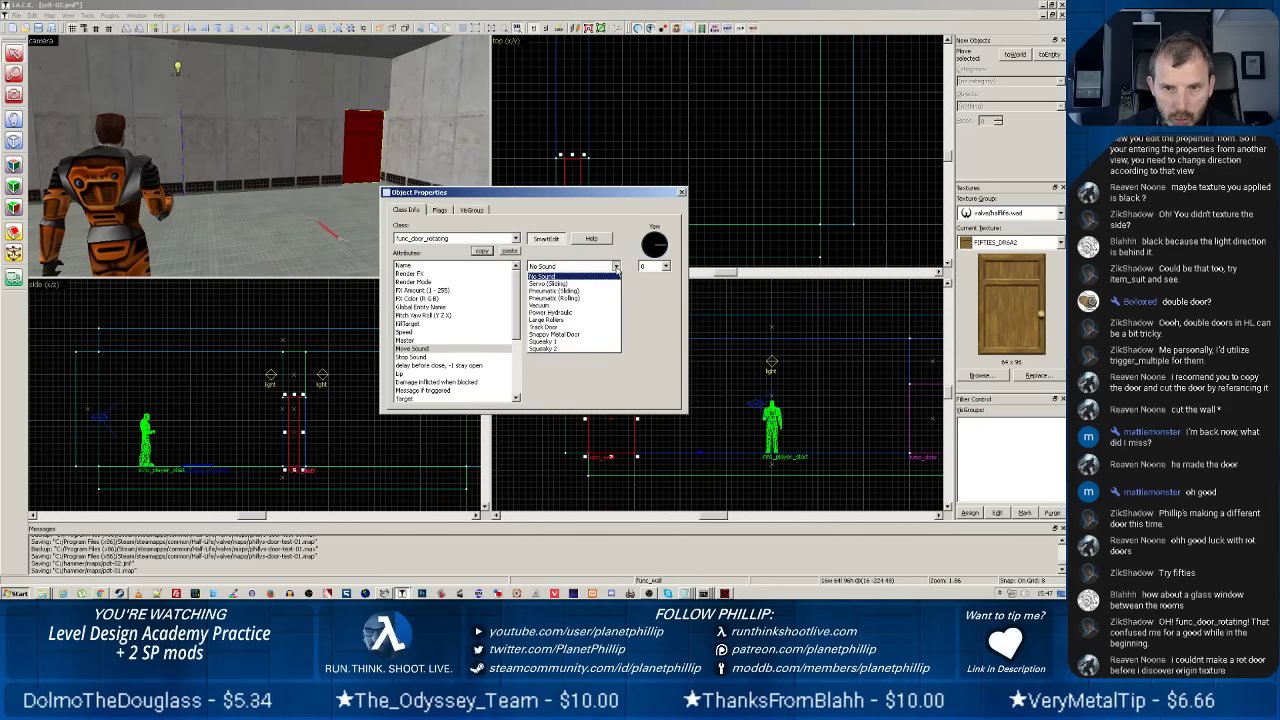
{"action": "left_click", "coordinate": [560, 342]}
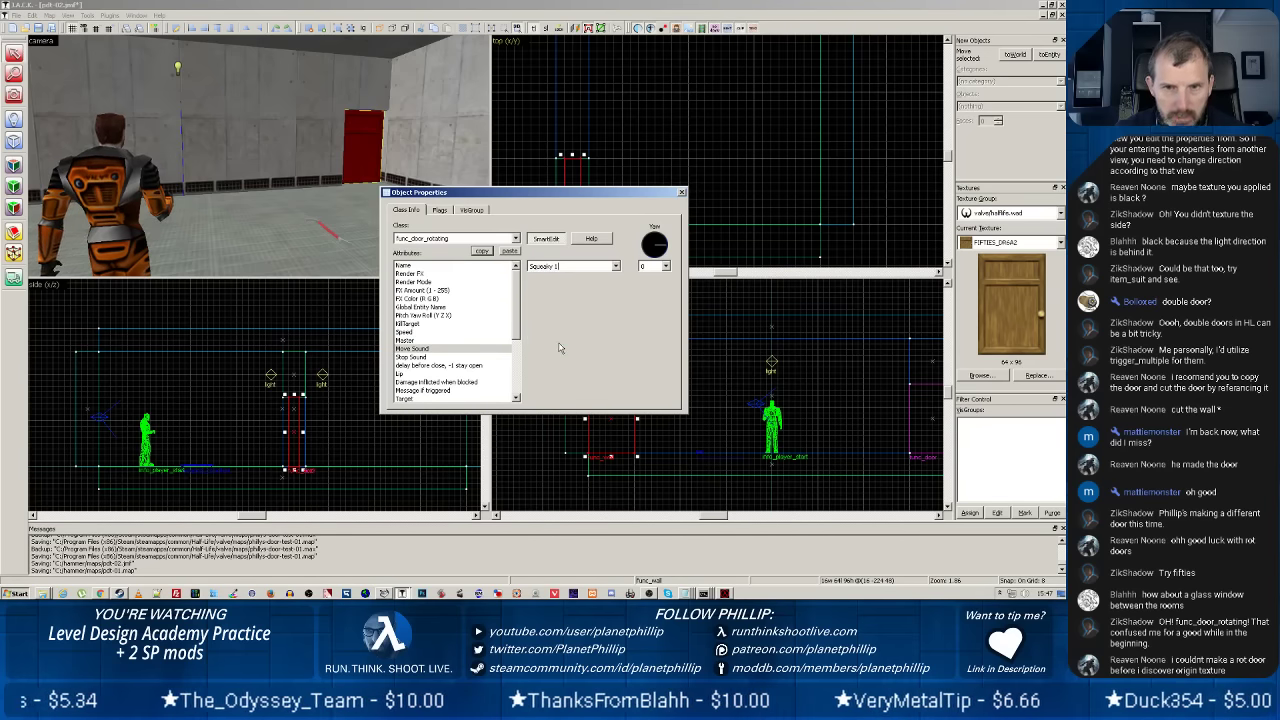
Set the rotating door's stop sound to Ratchet Stop.
{"action": "left_click", "coordinate": [432, 357]}
{"action": "left_click", "coordinate": [615, 266]}
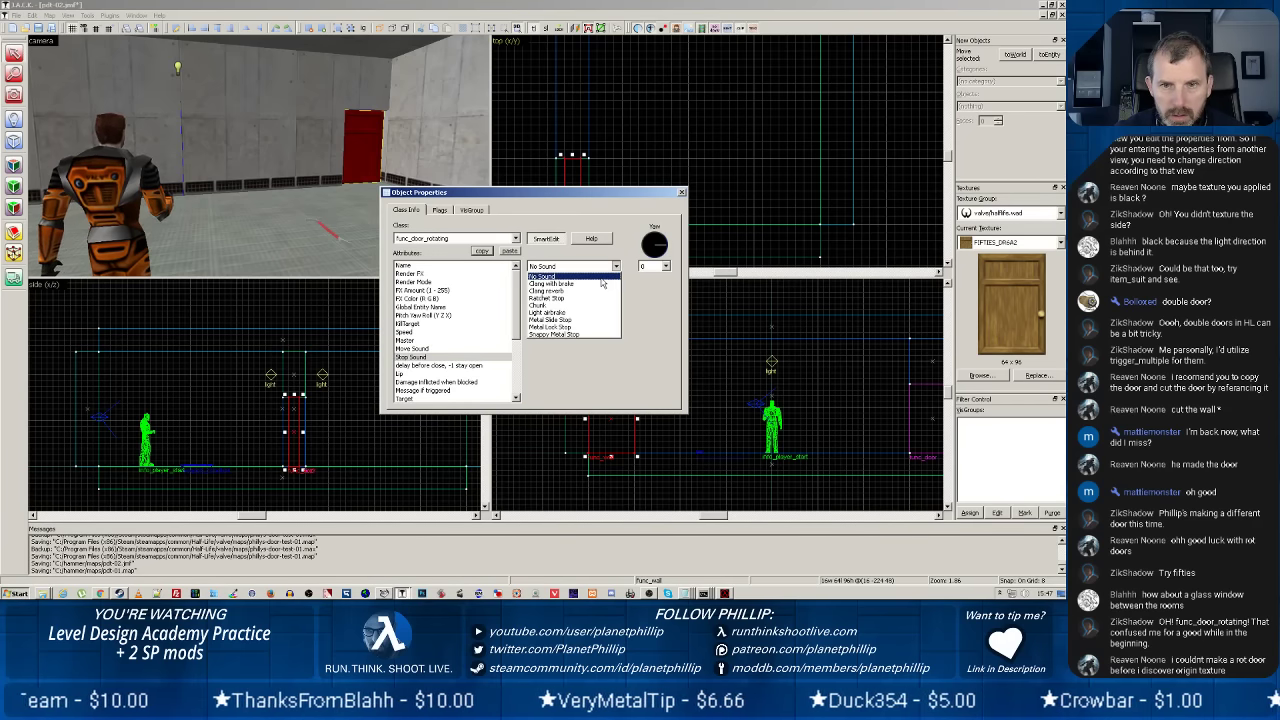
{"action": "left_click", "coordinate": [550, 298]}
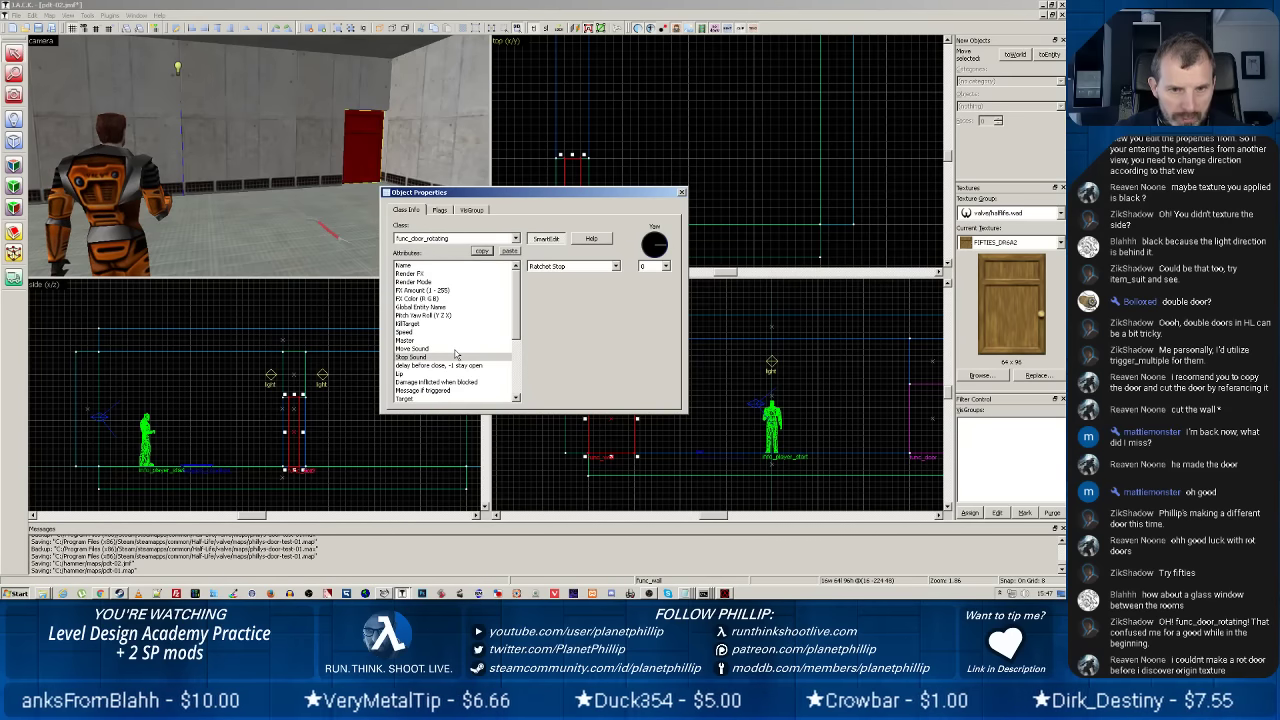
Set the rotating door's yaw to 270 degrees, giving Pitch Yaw Roll 0 270 0, and close its properties.
{"action": "left_click", "coordinate": [418, 315]}
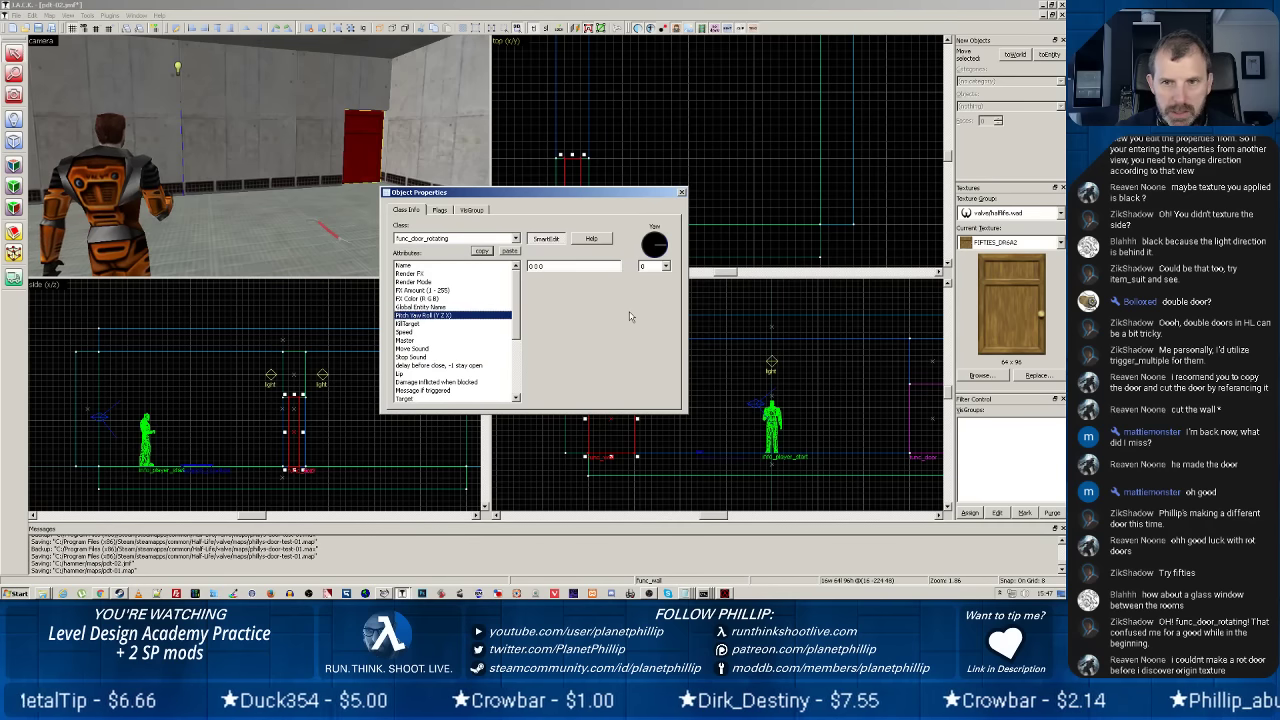
{"action": "left_click_drag", "start_coordinate": [632, 193], "coordinate": [568, 272]}
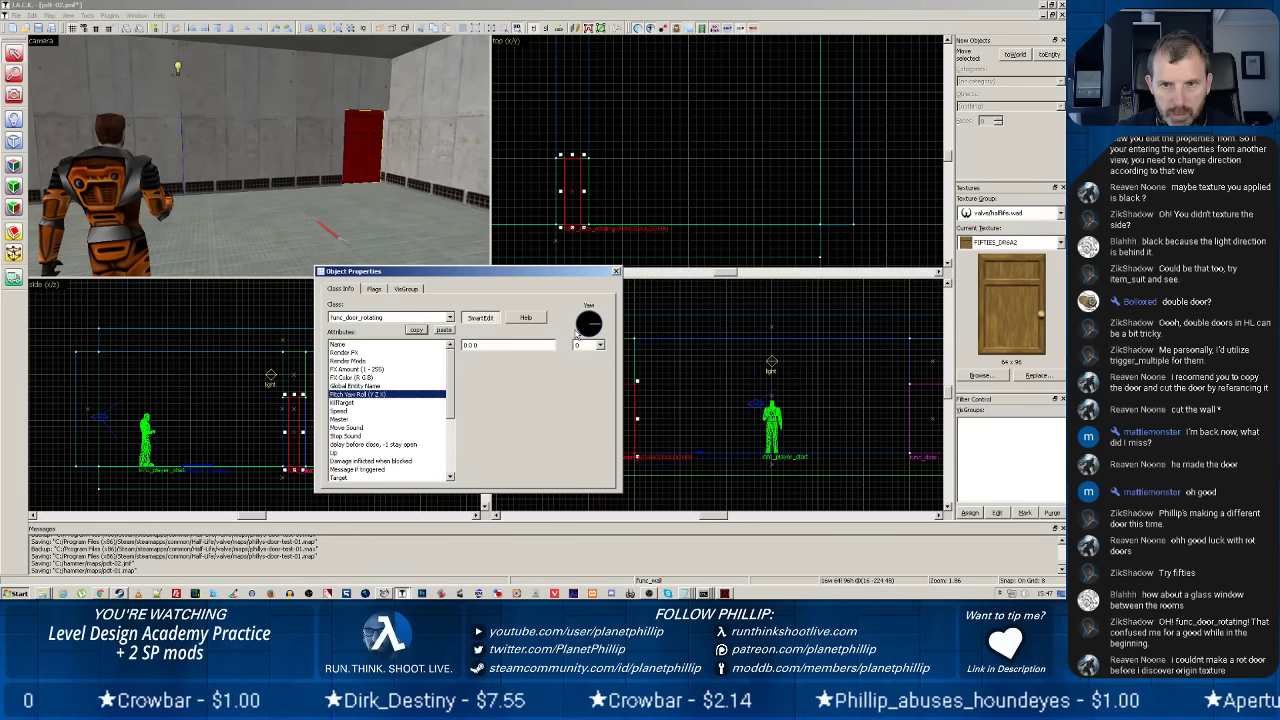
{"action": "left_click", "coordinate": [578, 332]}
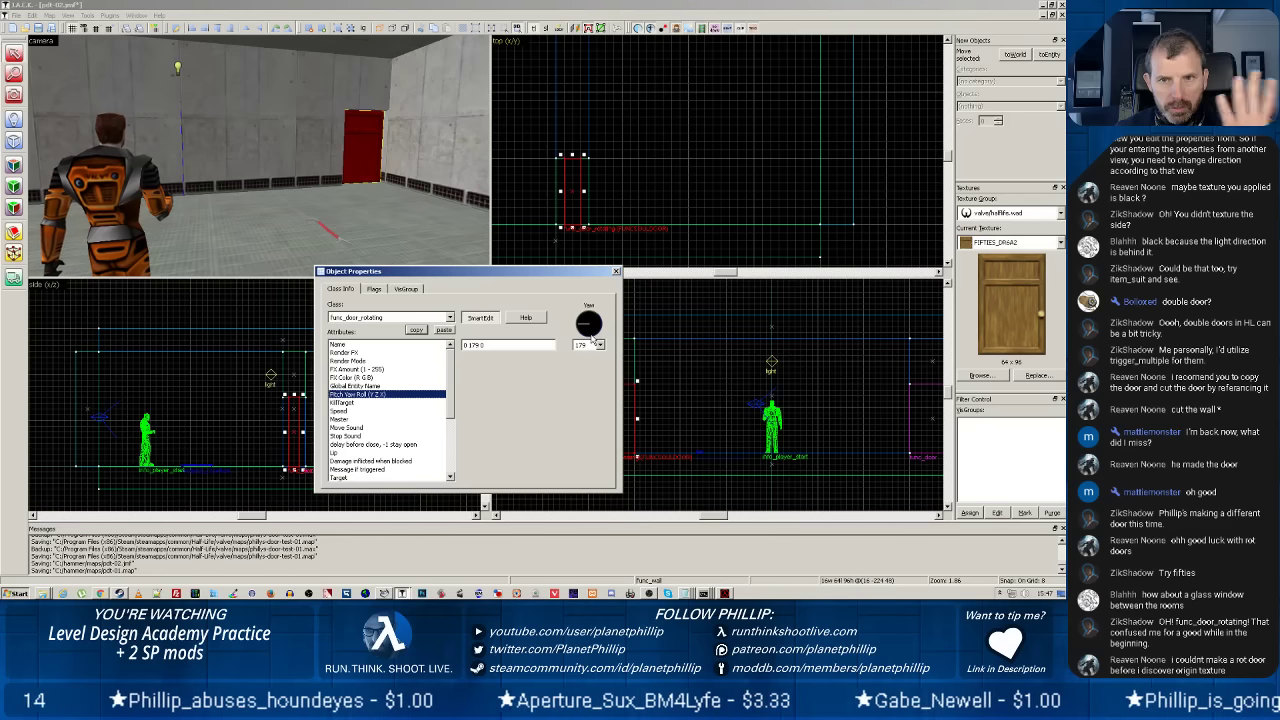
{"action": "left_click", "coordinate": [590, 338]}
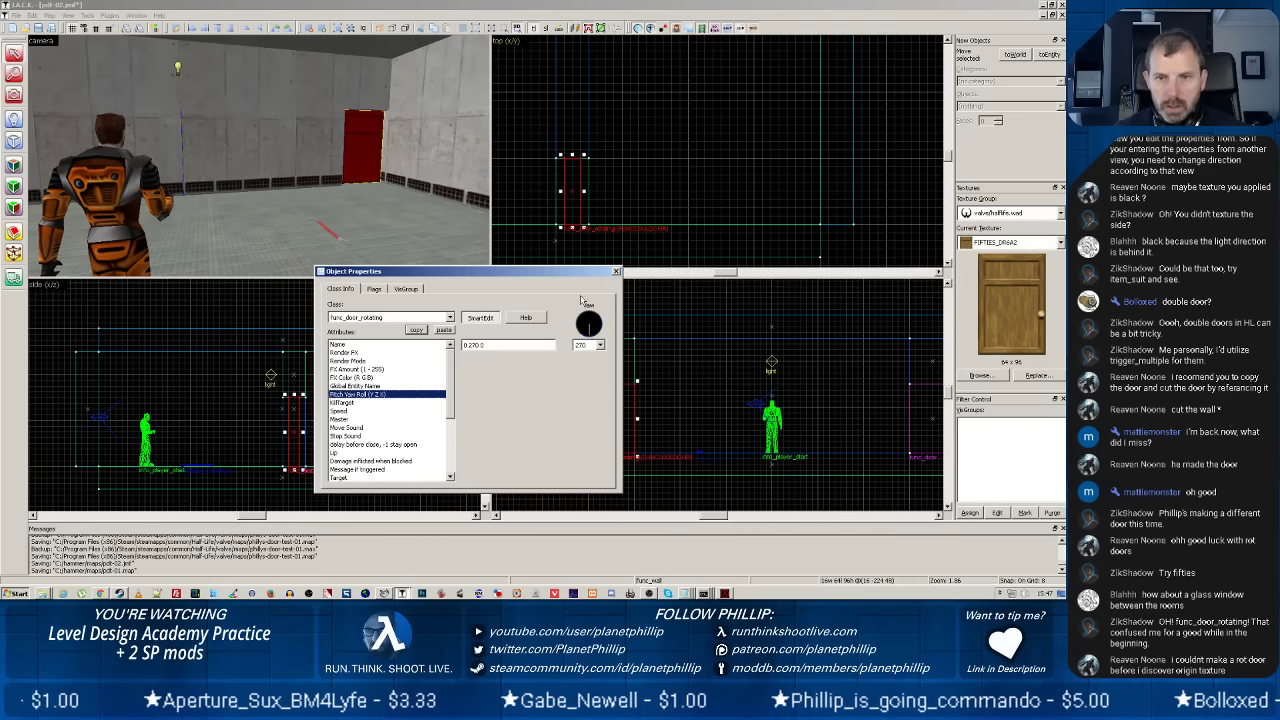
{"action": "left_click", "coordinate": [616, 271]}
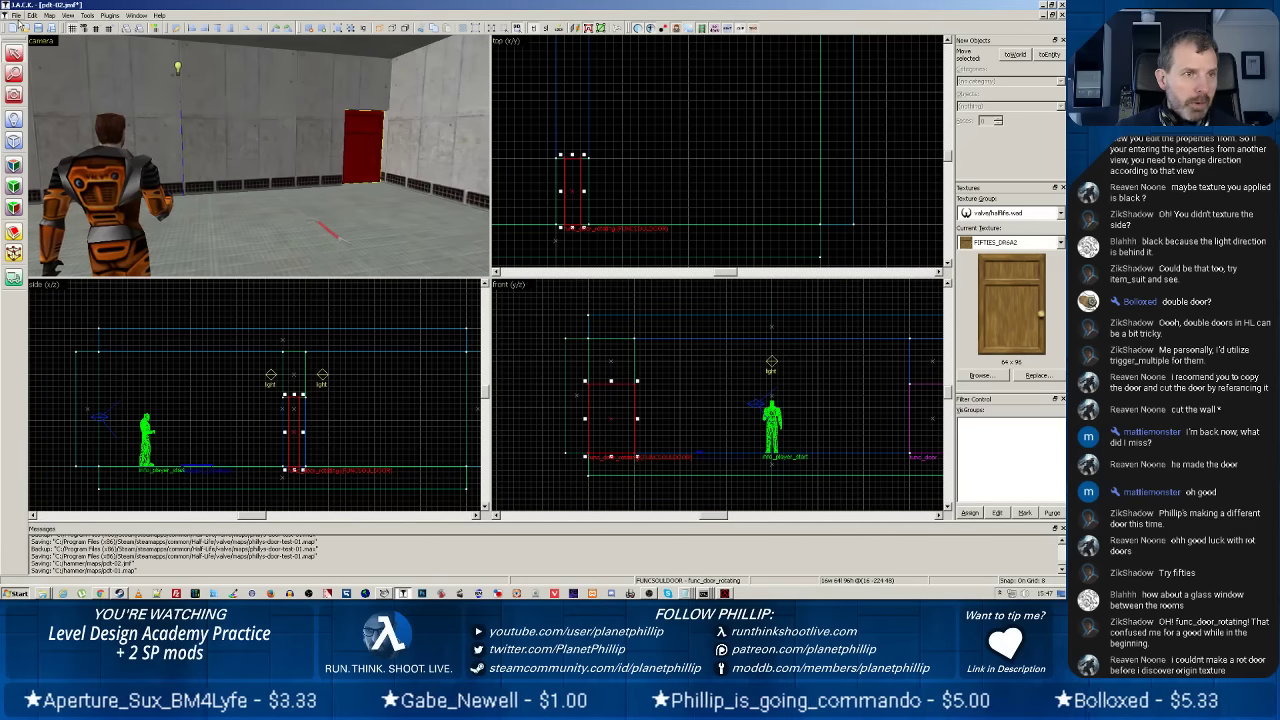
Export the map over pdt-01.map, open Batch Compiler, and leave it without running a compile or saving the preset.
{"action": "left_click", "coordinate": [16, 16]}
{"action": "left_click", "coordinate": [37, 116]}
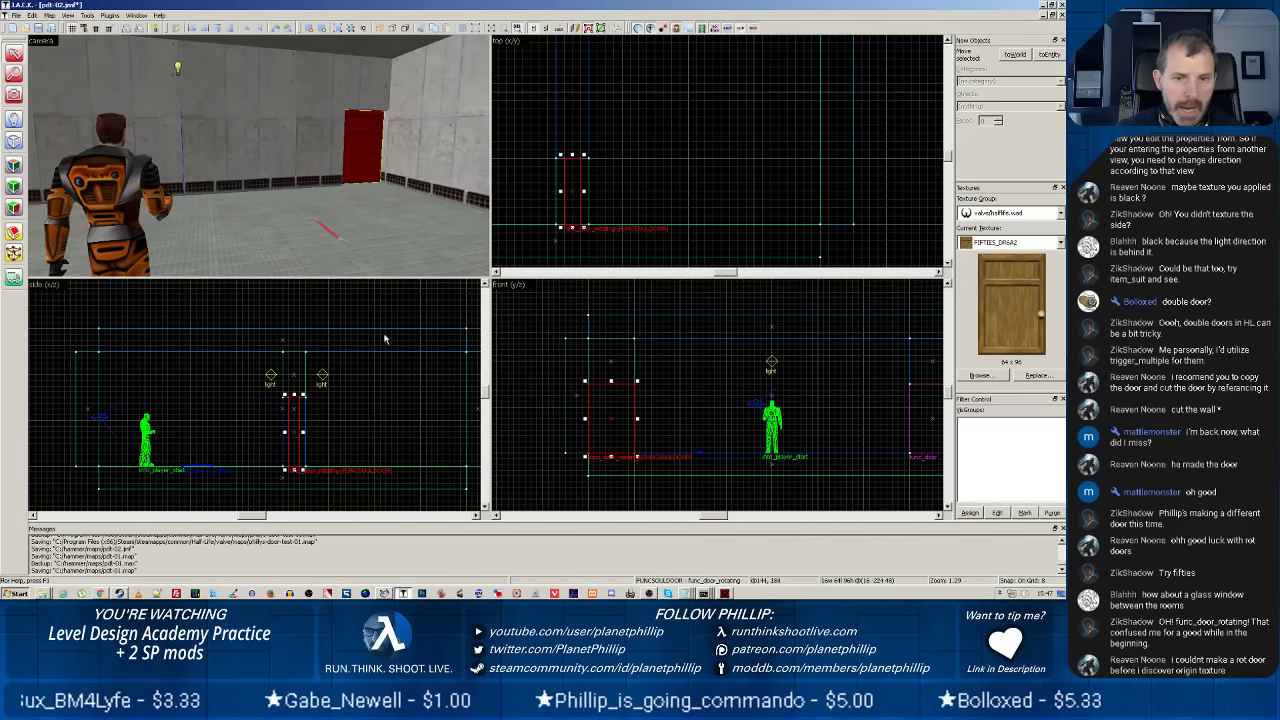
{"action": "left_click", "coordinate": [384, 593]}
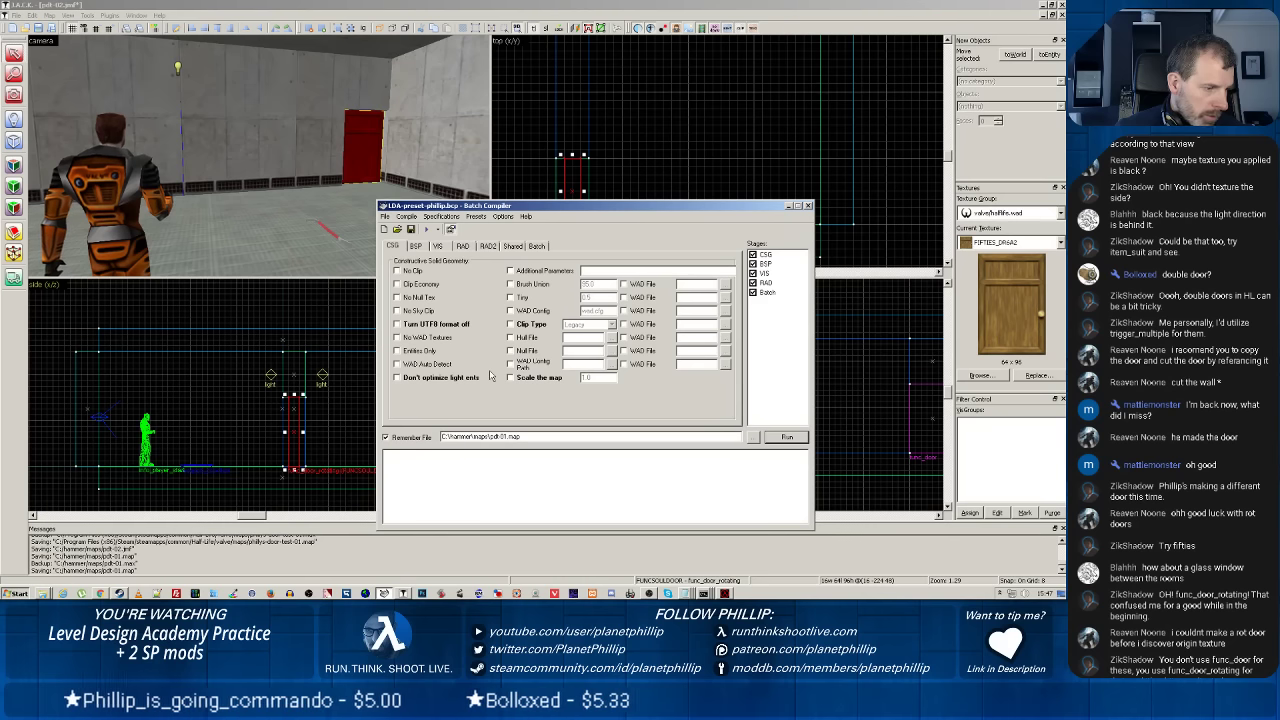
{"action": "left_click", "coordinate": [808, 206]}
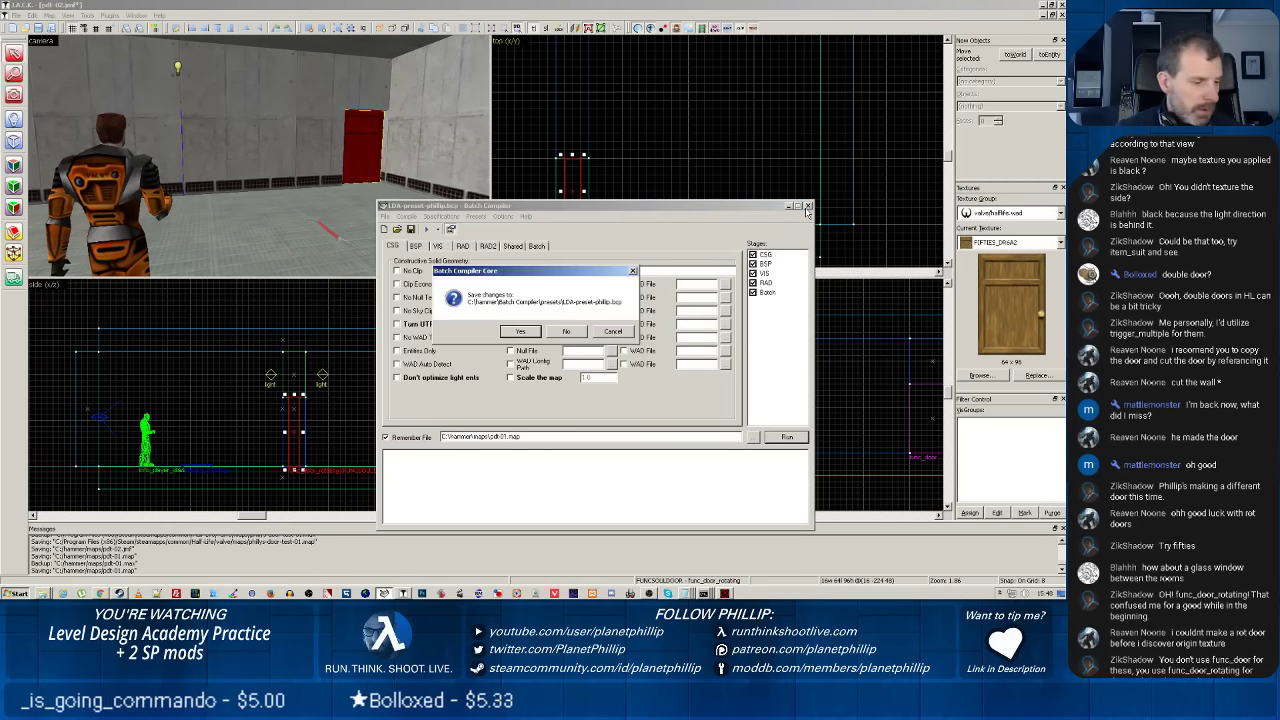
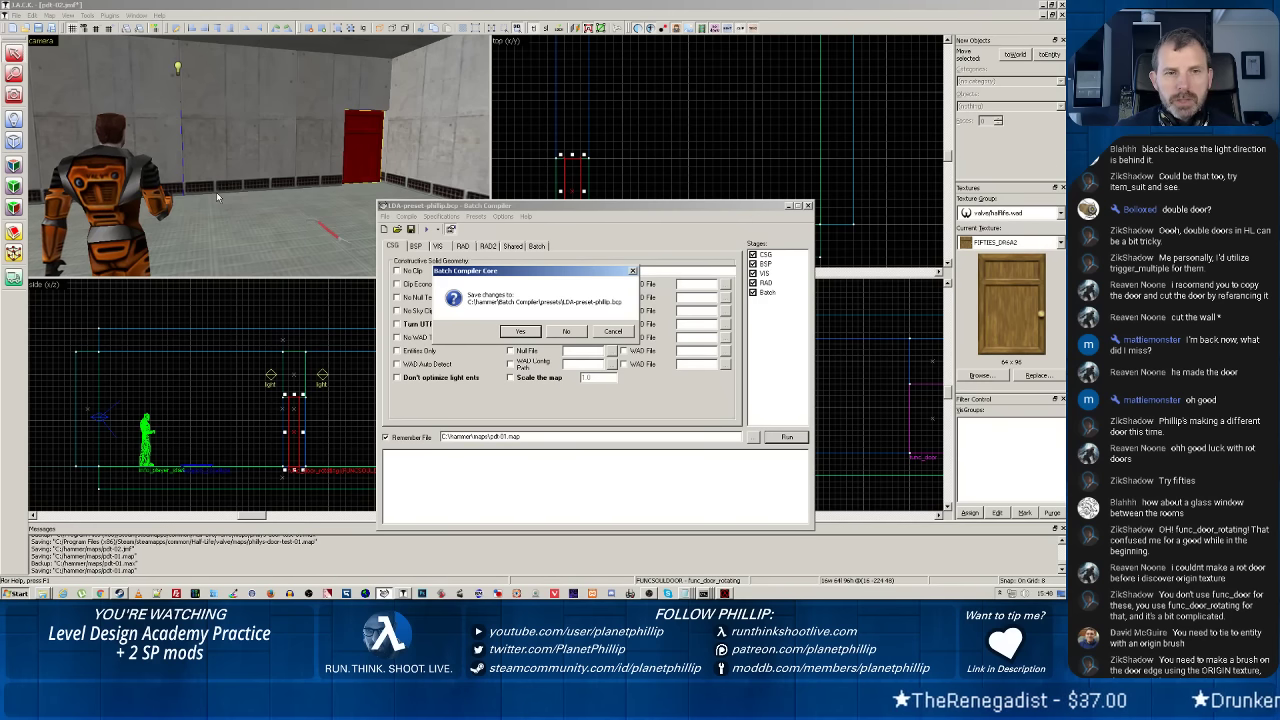
{"action": "left_click", "coordinate": [565, 332]}
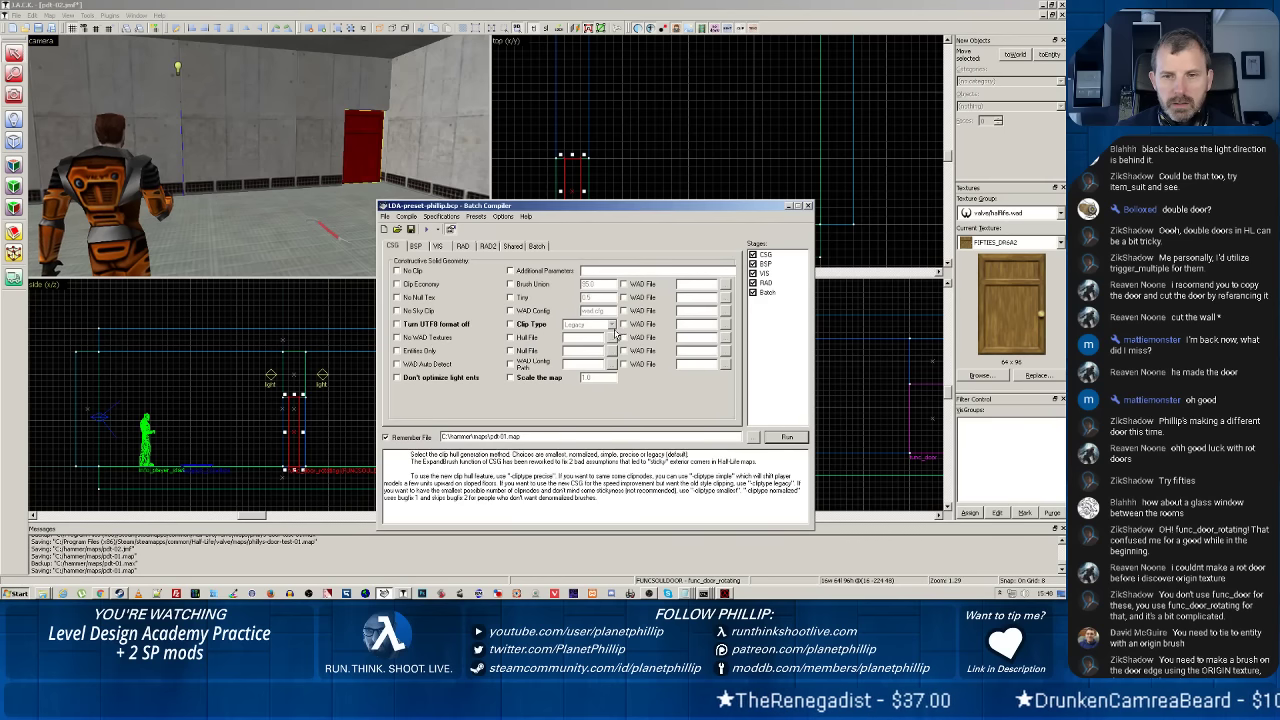
{"action": "left_click", "coordinate": [807, 206]}
Examine the wooden door and its wall from several camera positions and close up in the top view, clearing any selection.
{"action": "left_click", "coordinate": [345, 195]}
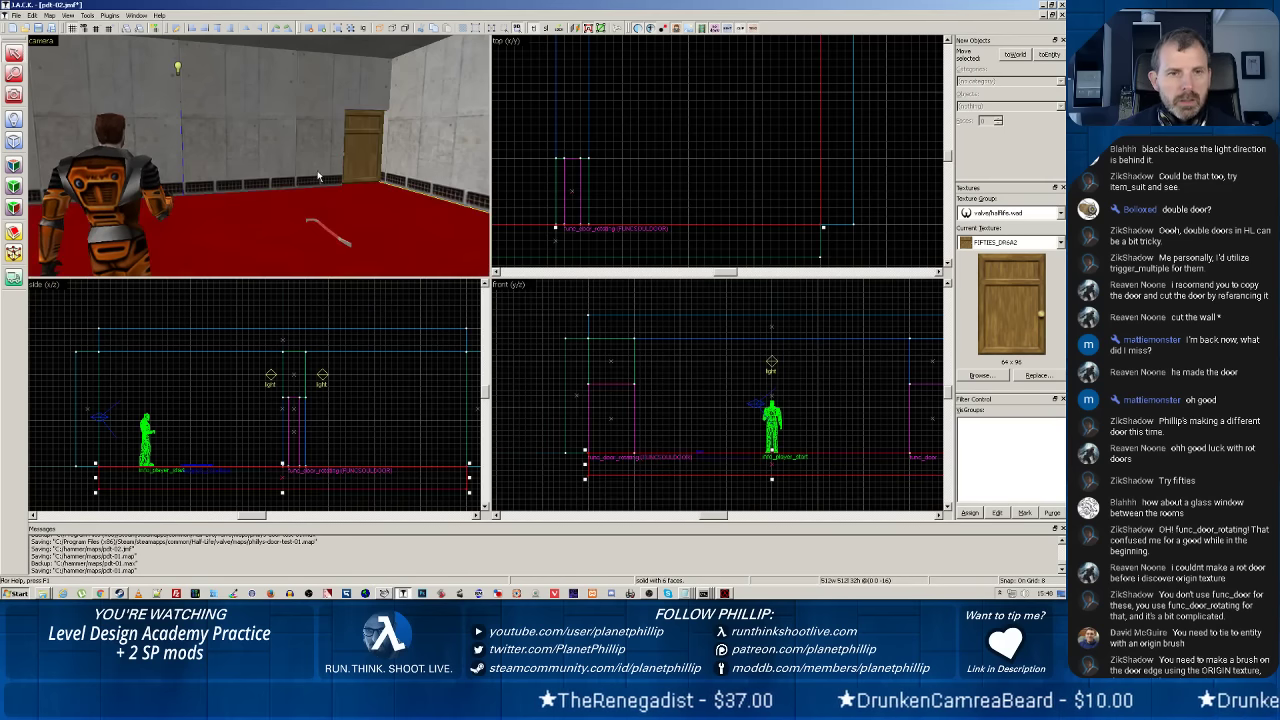
{"action": "left_click", "coordinate": [318, 176]}
{"action": "key", "text": "z"}
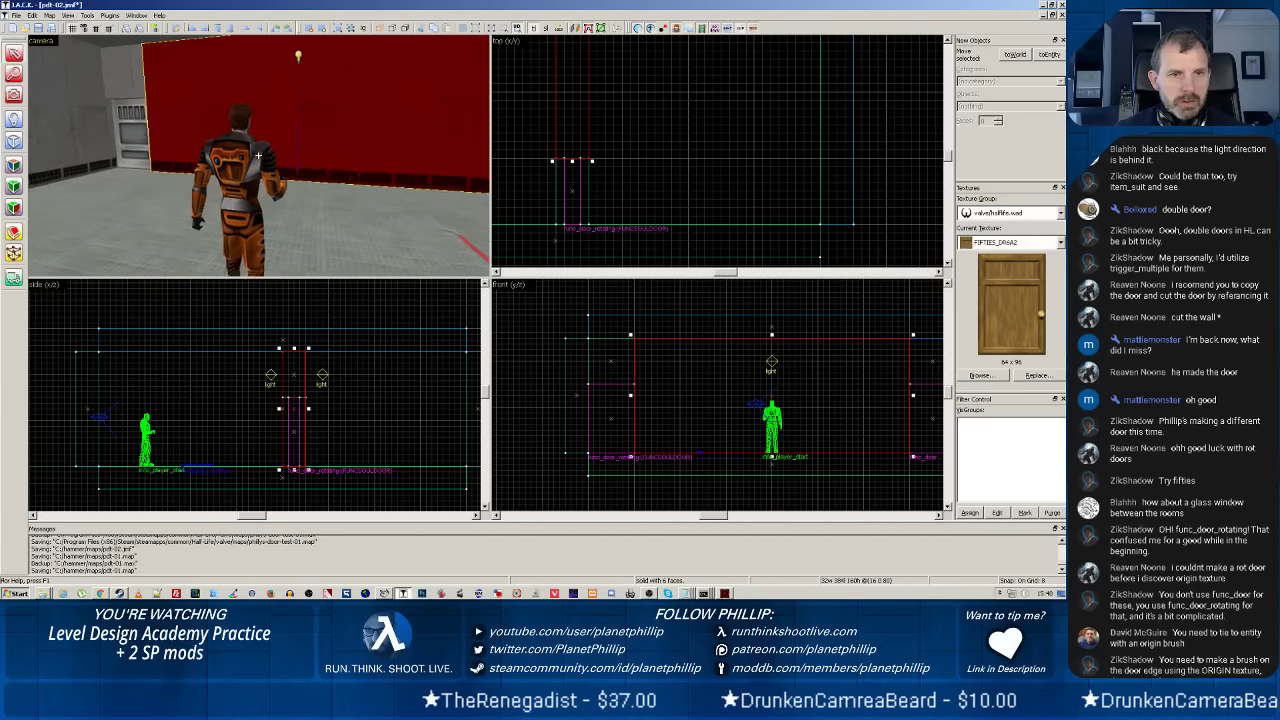
{"action": "key", "text": "Left"}
{"action": "key", "text": "Left"}
{"action": "key", "text": "Left"}
{"action": "key", "text": "Left"}
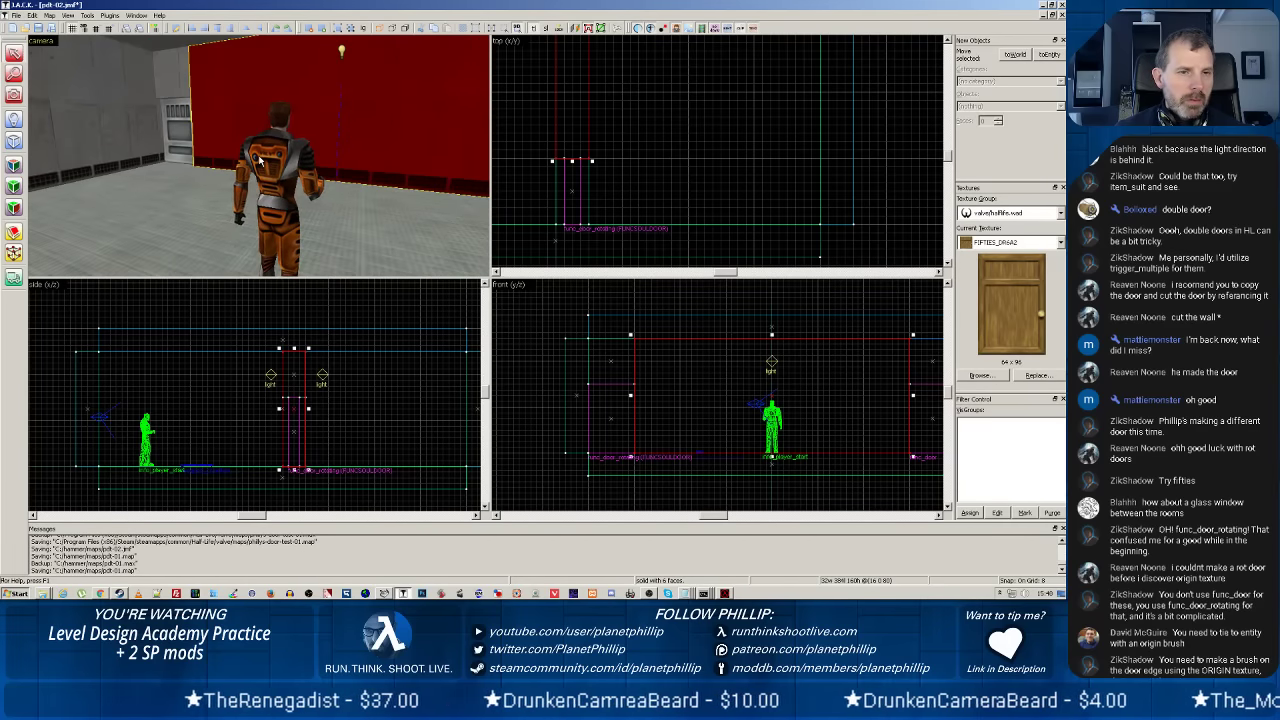
{"action": "left_click", "coordinate": [409, 208]}
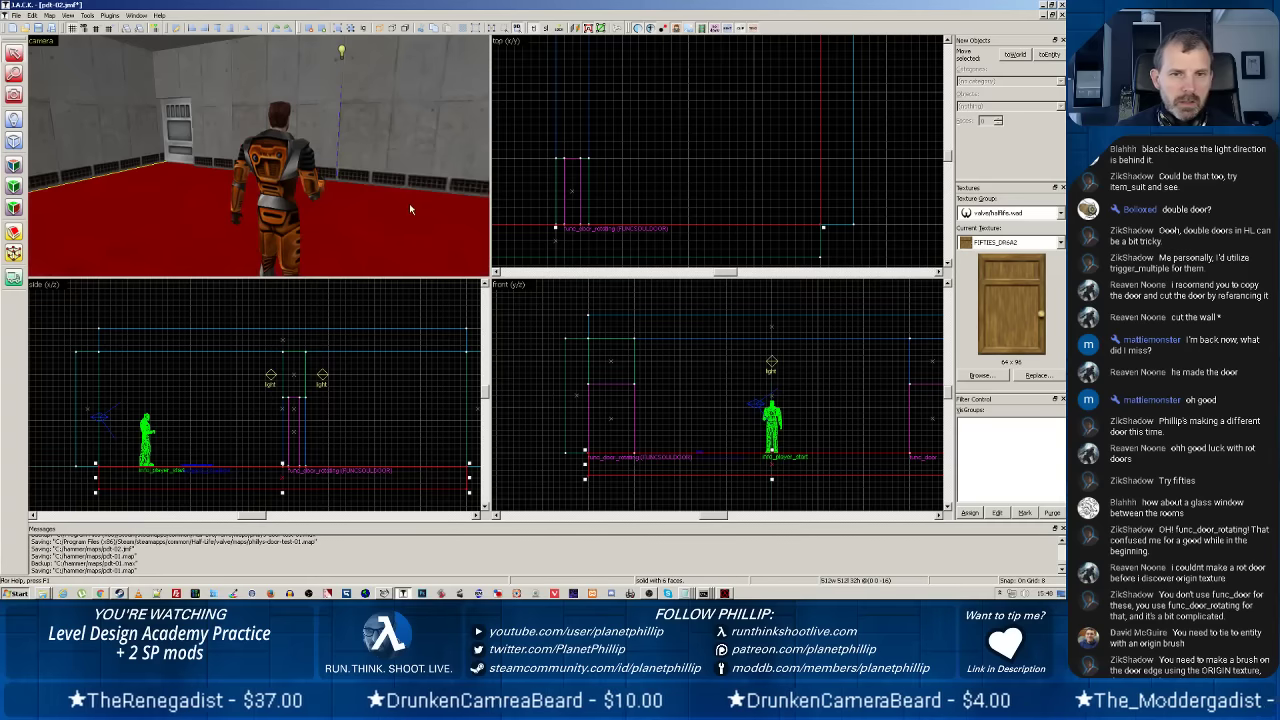
{"action": "key", "text": "z"}
{"action": "key", "text": "z"}
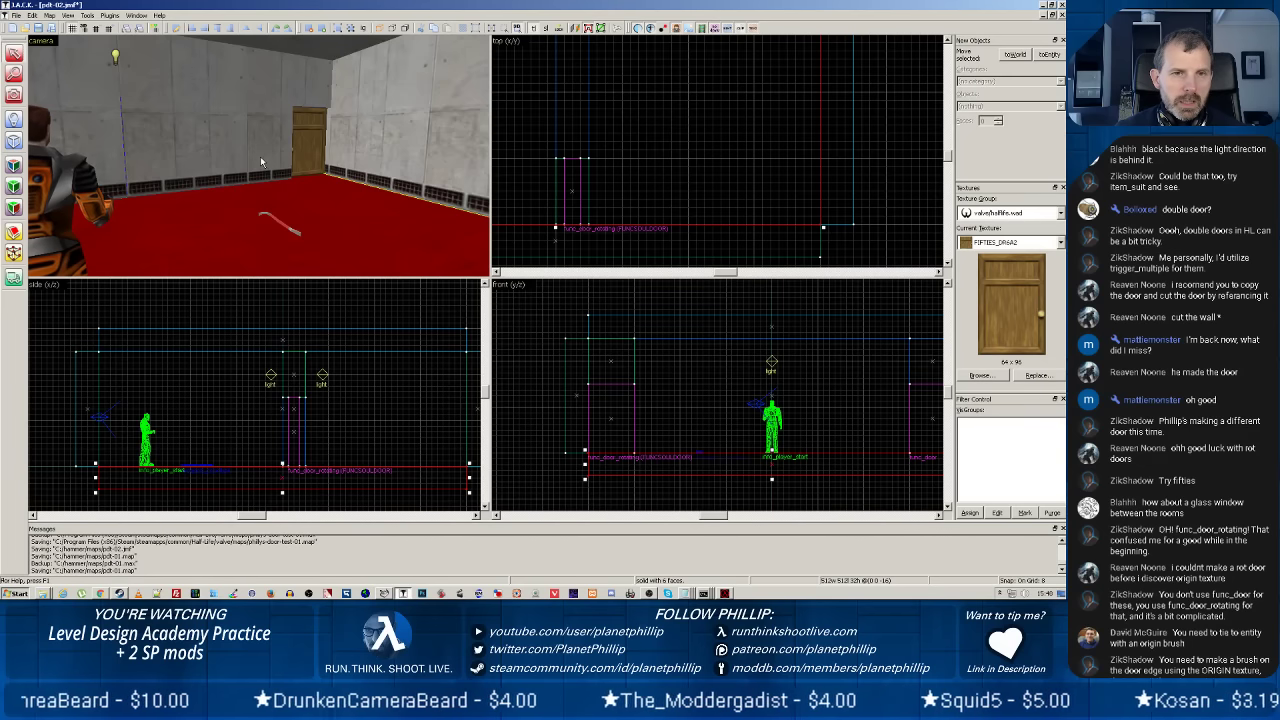
{"action": "scroll", "coordinate": [617, 139], "scroll_direction": "up", "scroll_amount": 2}
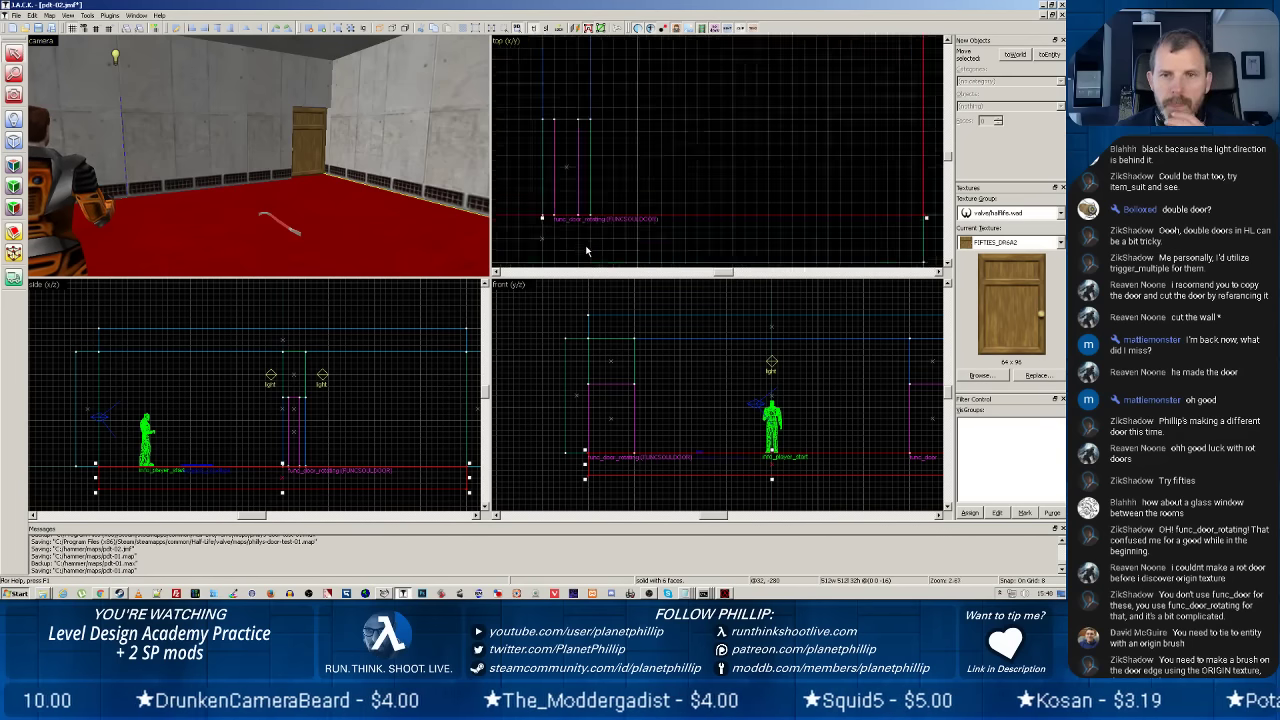
{"action": "left_click", "coordinate": [617, 139]}
{"action": "left_click_drag", "start_coordinate": [617, 139], "coordinate": [731, 177]}
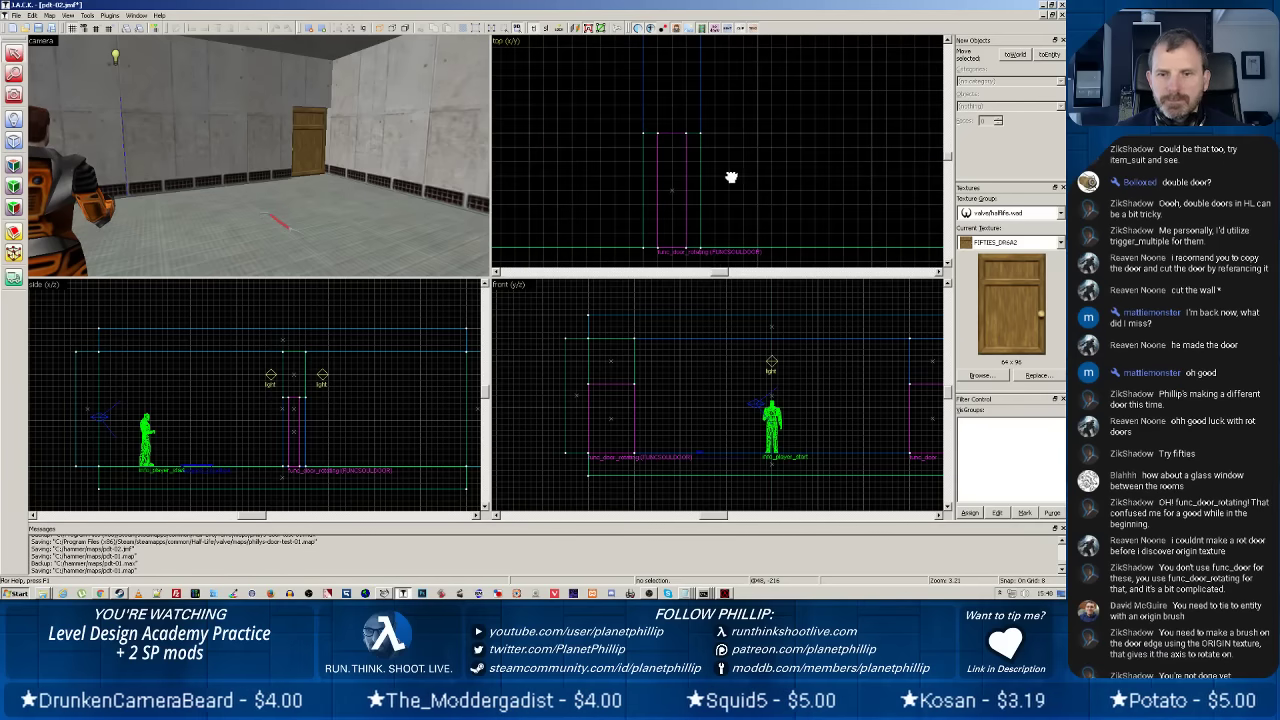
Outline a new block at the doorway's upper edge in the side view, 80 units wide and 8 units high.
{"action": "scroll", "coordinate": [348, 401], "scroll_direction": "up", "scroll_amount": 2}
{"action": "scroll", "coordinate": [348, 401], "scroll_direction": "up", "scroll_amount": 2}
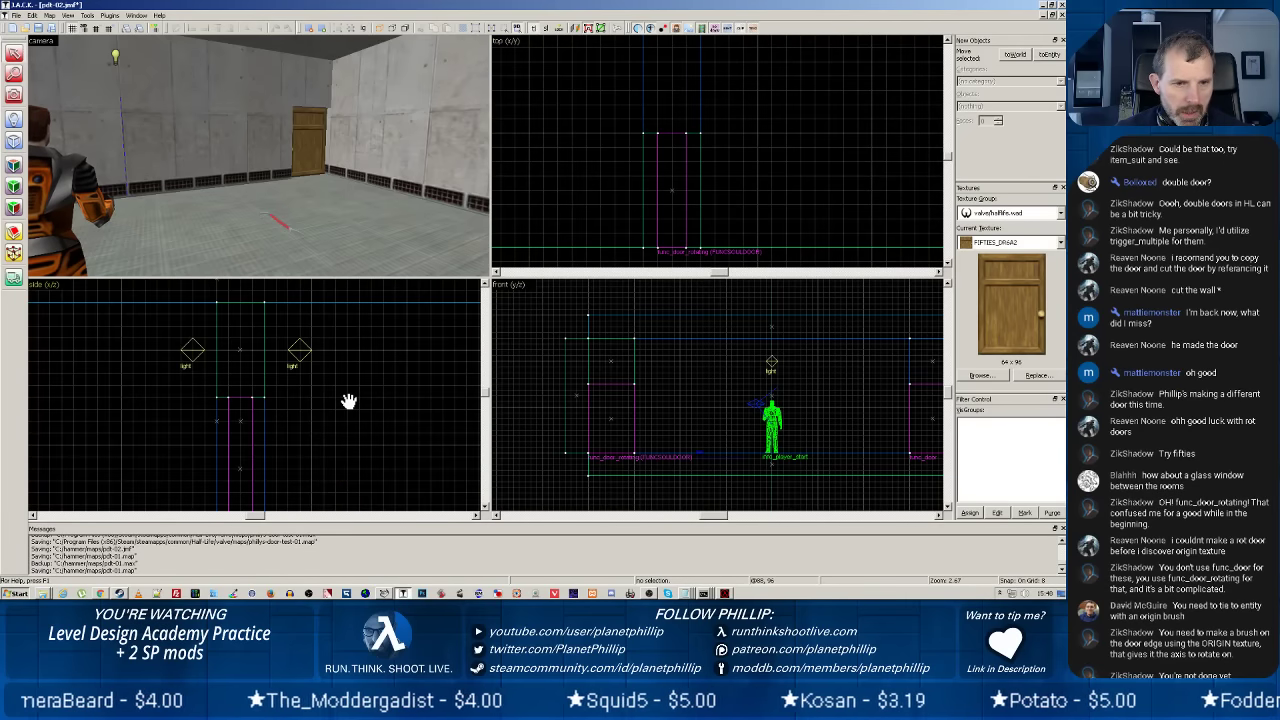
{"action": "left_click_drag", "start_coordinate": [329, 429], "coordinate": [417, 349]}
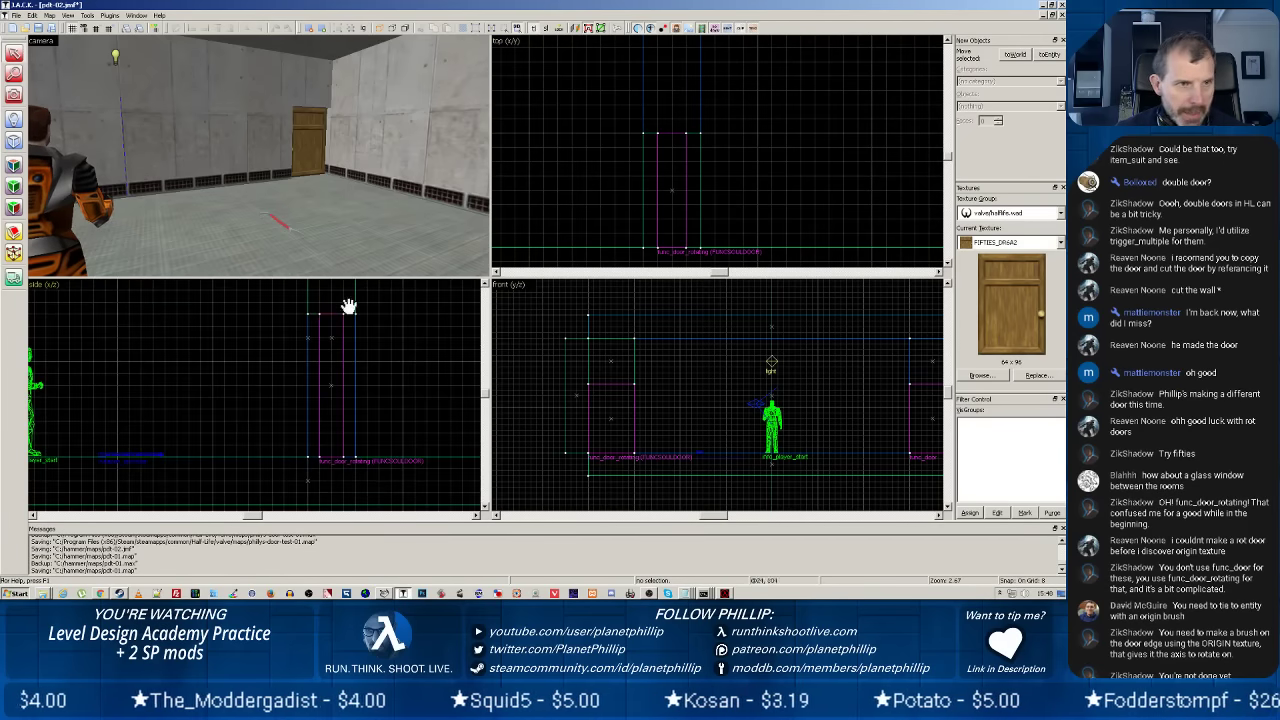
{"action": "left_click", "coordinate": [14, 141]}
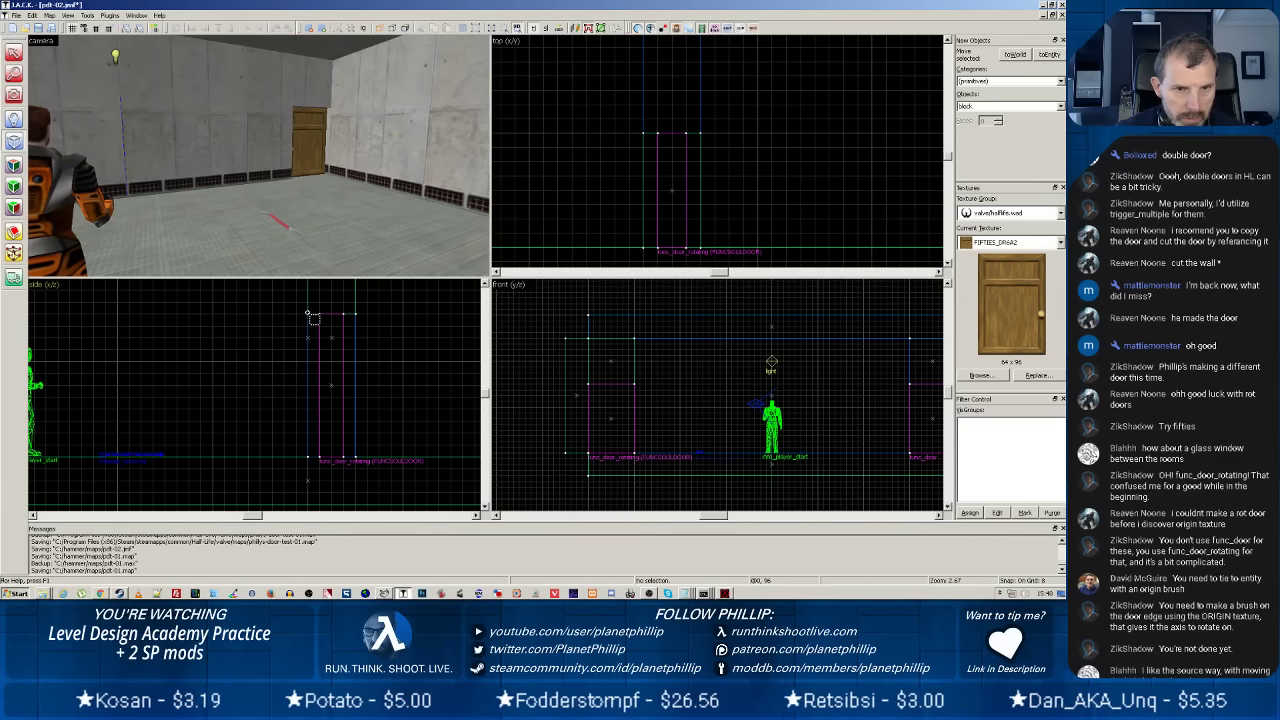
{"action": "left_click", "coordinate": [306, 315]}
{"action": "left_click_drag", "start_coordinate": [306, 315], "coordinate": [354, 315]}
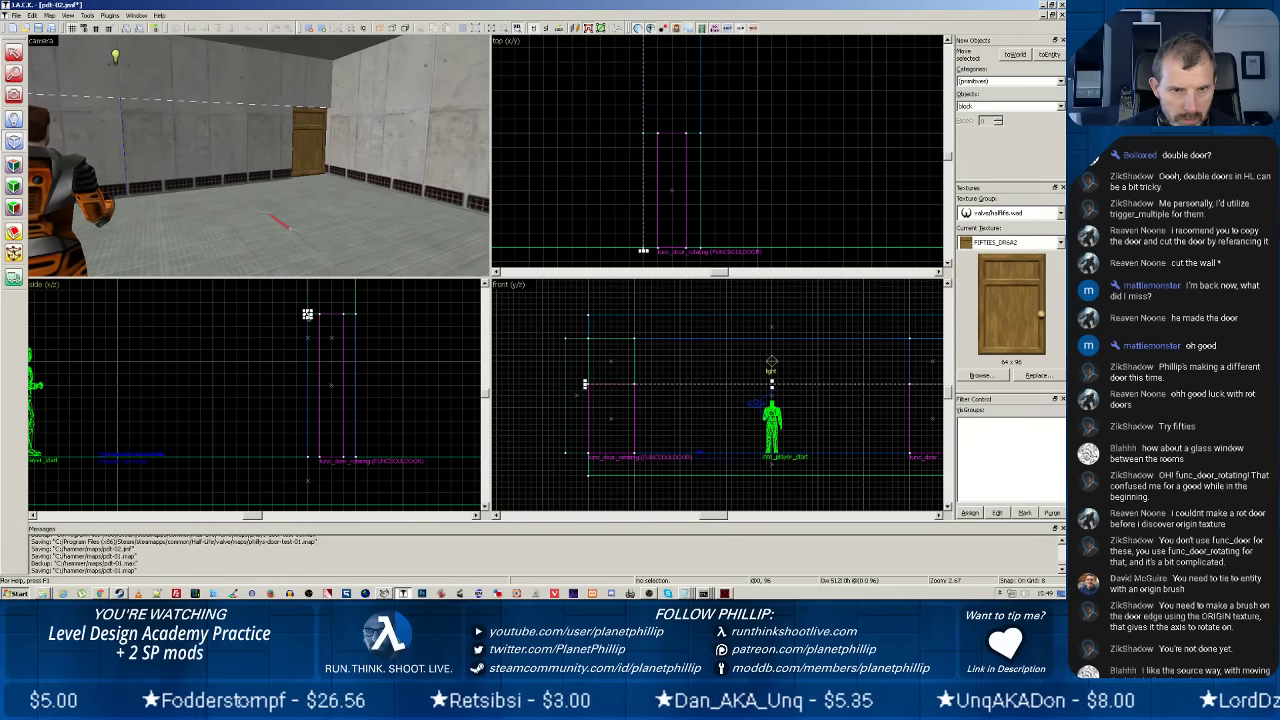
{"action": "left_click_drag", "start_coordinate": [308, 316], "coordinate": [430, 328]}
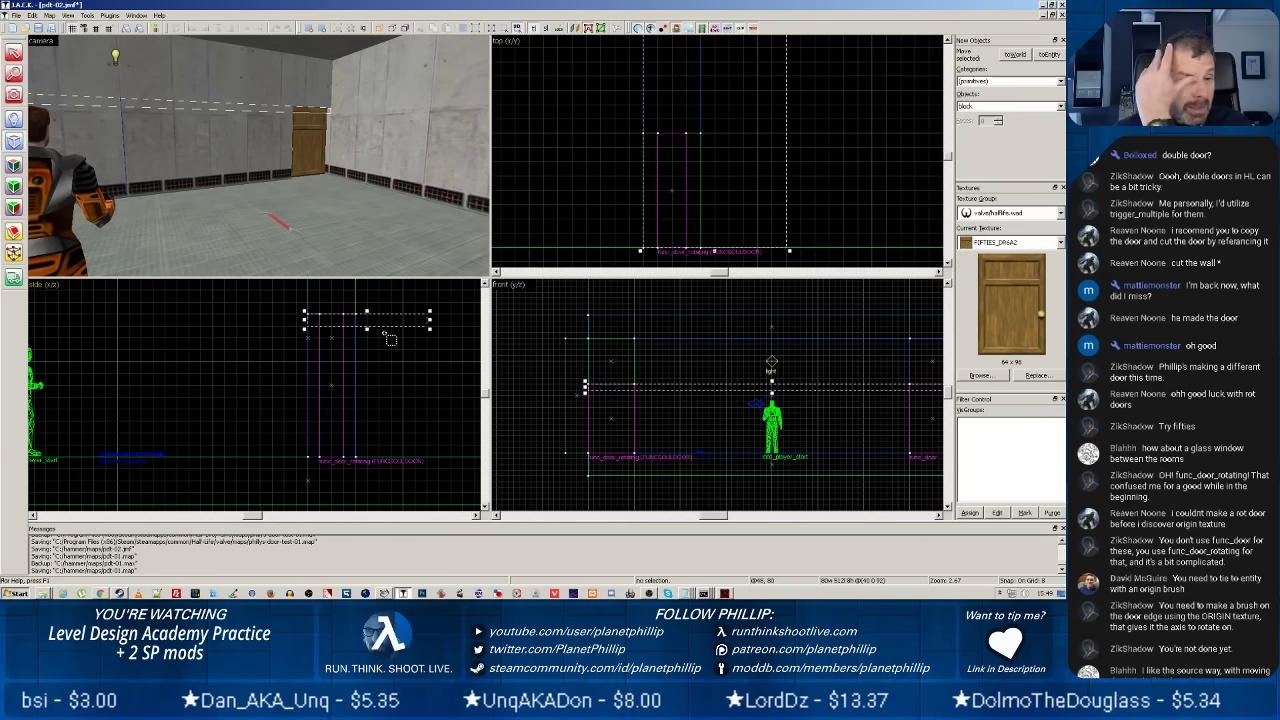
Shorten the block outline to 8 units long in the top view, at the outer corner of the rotating door.
{"action": "scroll", "coordinate": [390, 340], "scroll_direction": "down", "scroll_amount": 5}
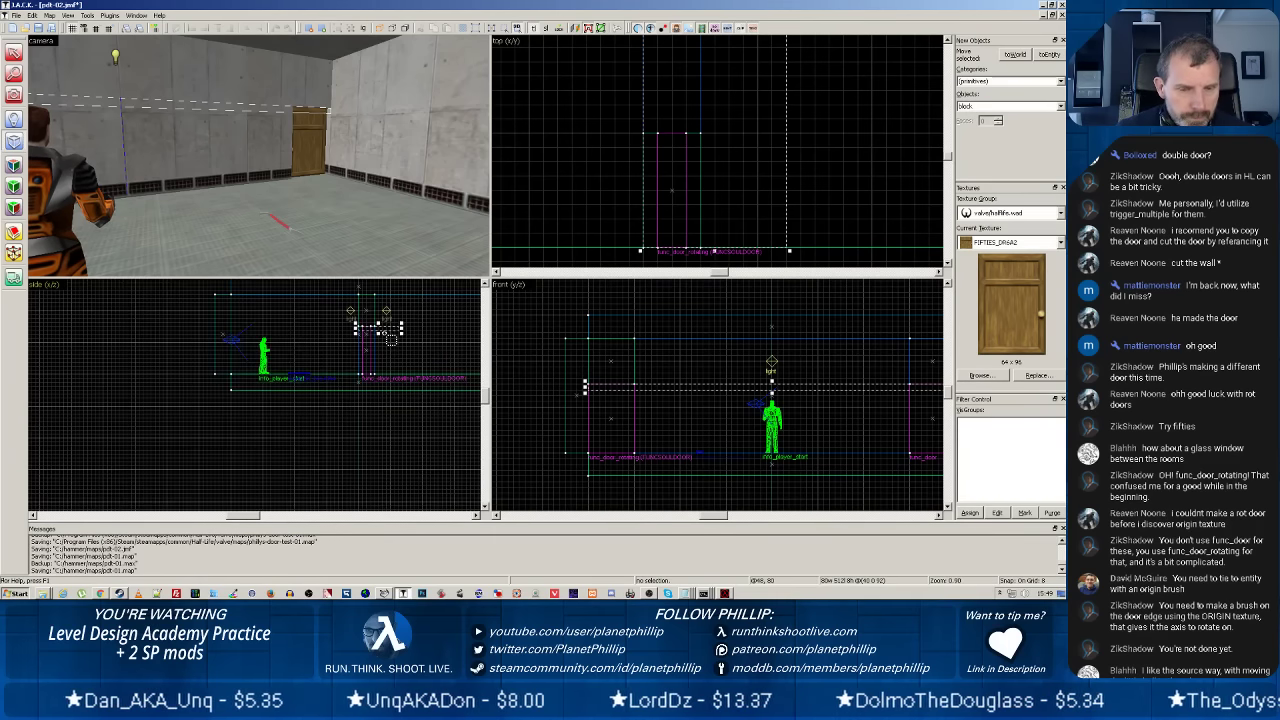
{"action": "scroll", "coordinate": [710, 150], "scroll_direction": "down", "scroll_amount": 4}
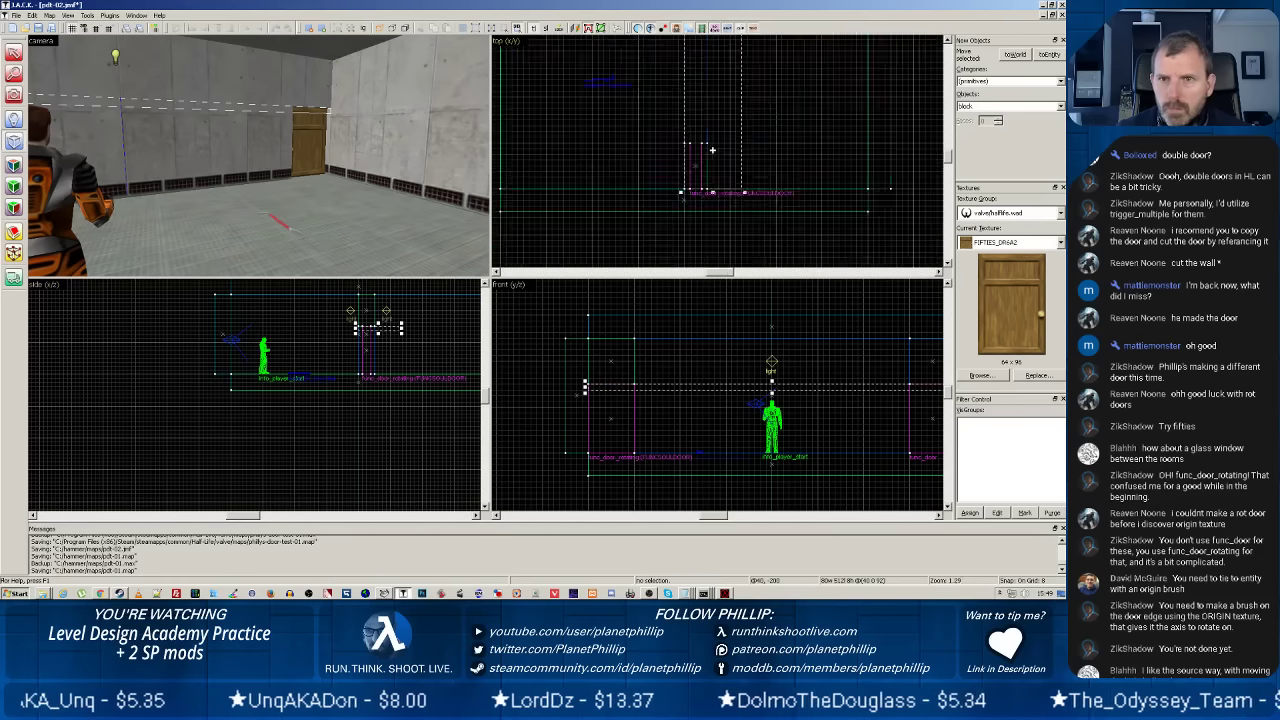
{"action": "scroll", "coordinate": [808, 109], "scroll_direction": "up", "scroll_amount": 3}
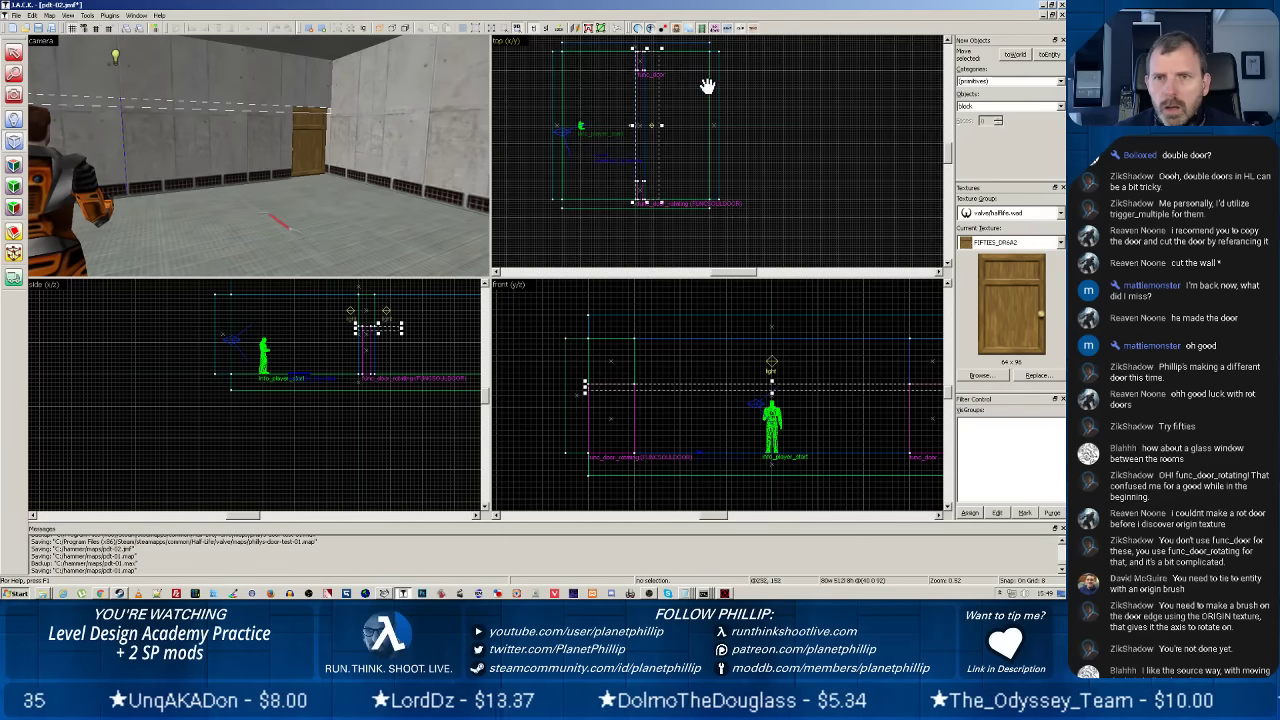
{"action": "left_click_drag", "start_coordinate": [646, 49], "coordinate": [646, 196]}
{"action": "scroll", "coordinate": [651, 200], "scroll_direction": "up", "scroll_amount": 8}
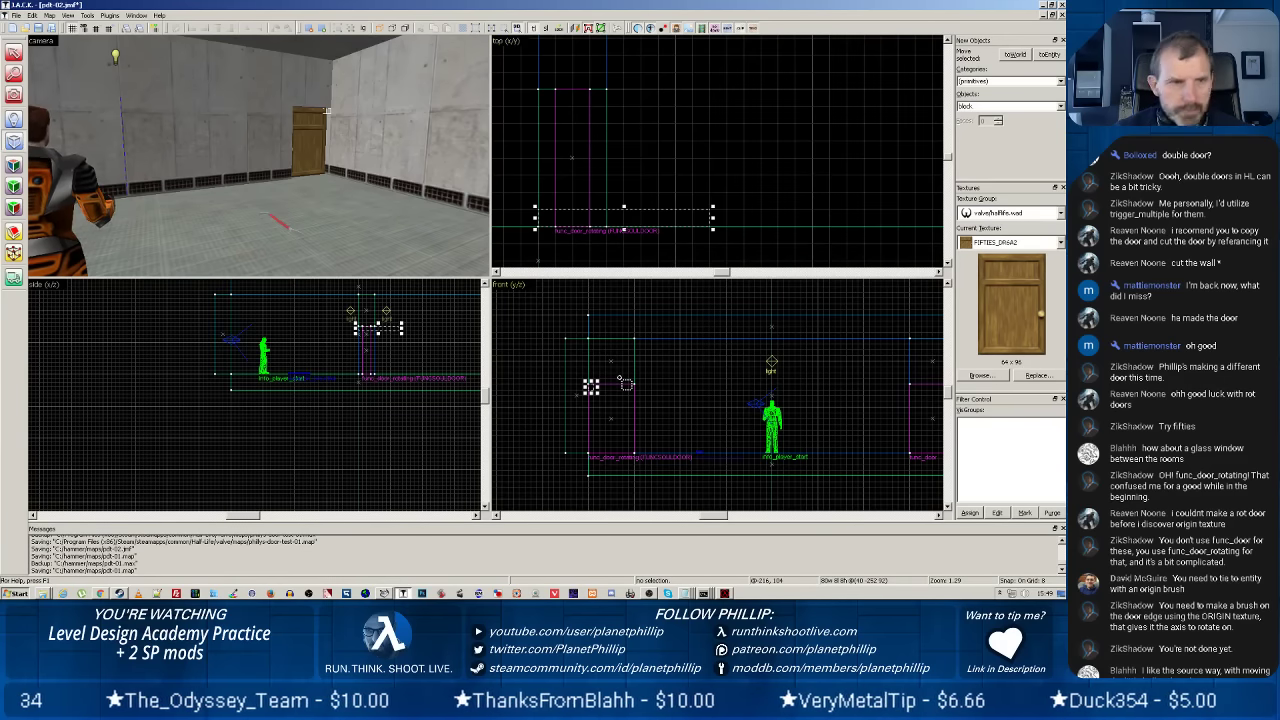
Choose the METAL_BORD08 texture from the metal textures and create the block with it.
{"action": "left_click", "coordinate": [1043, 244]}
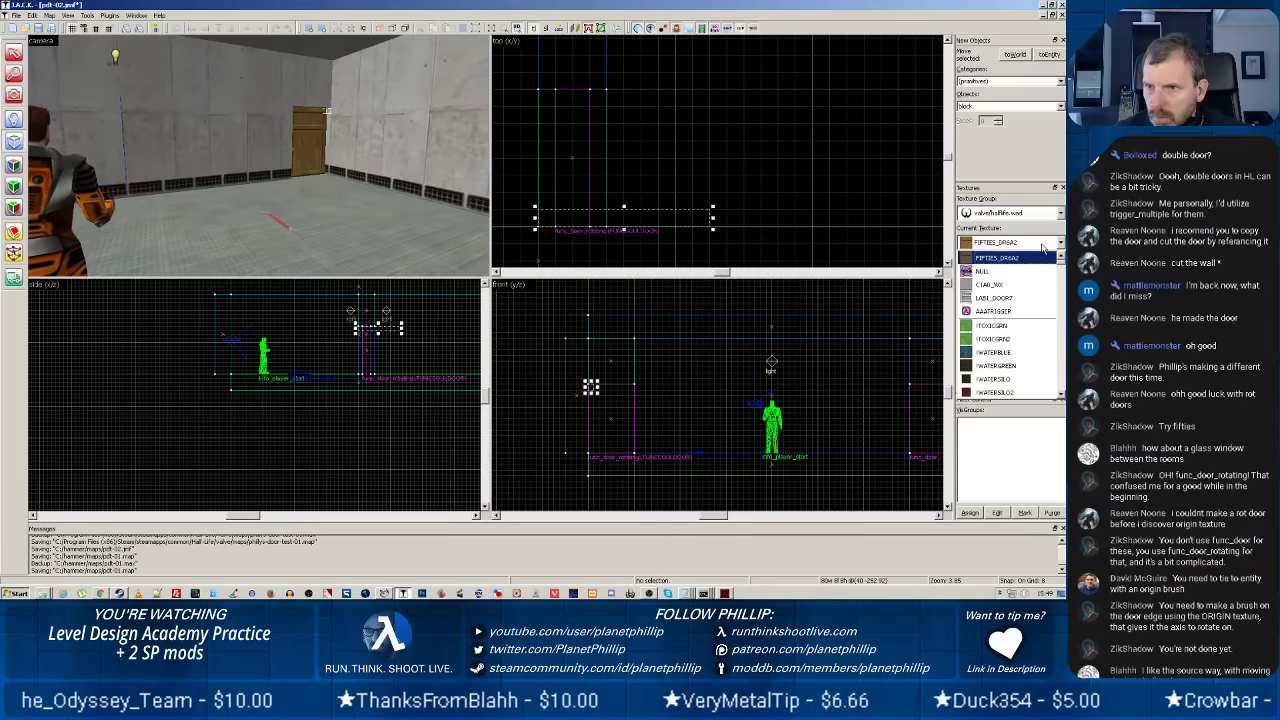
{"action": "left_click", "coordinate": [1043, 244]}
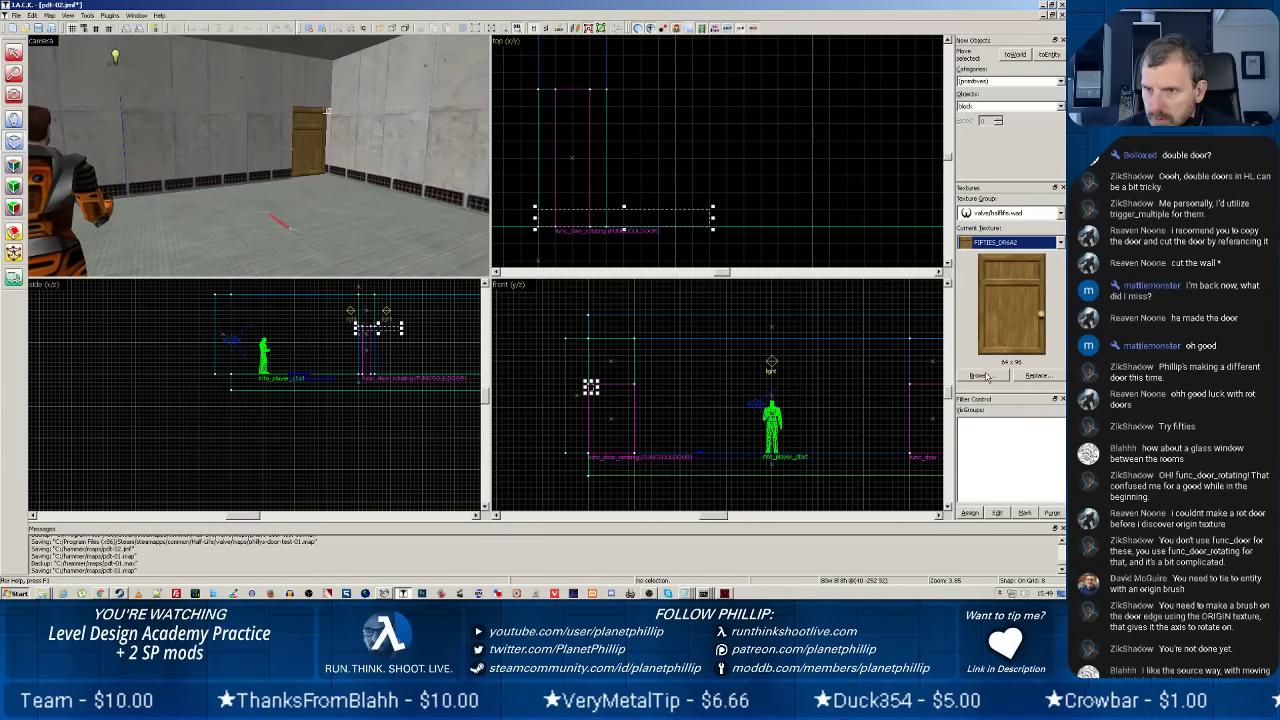
{"action": "left_click", "coordinate": [1012, 345]}
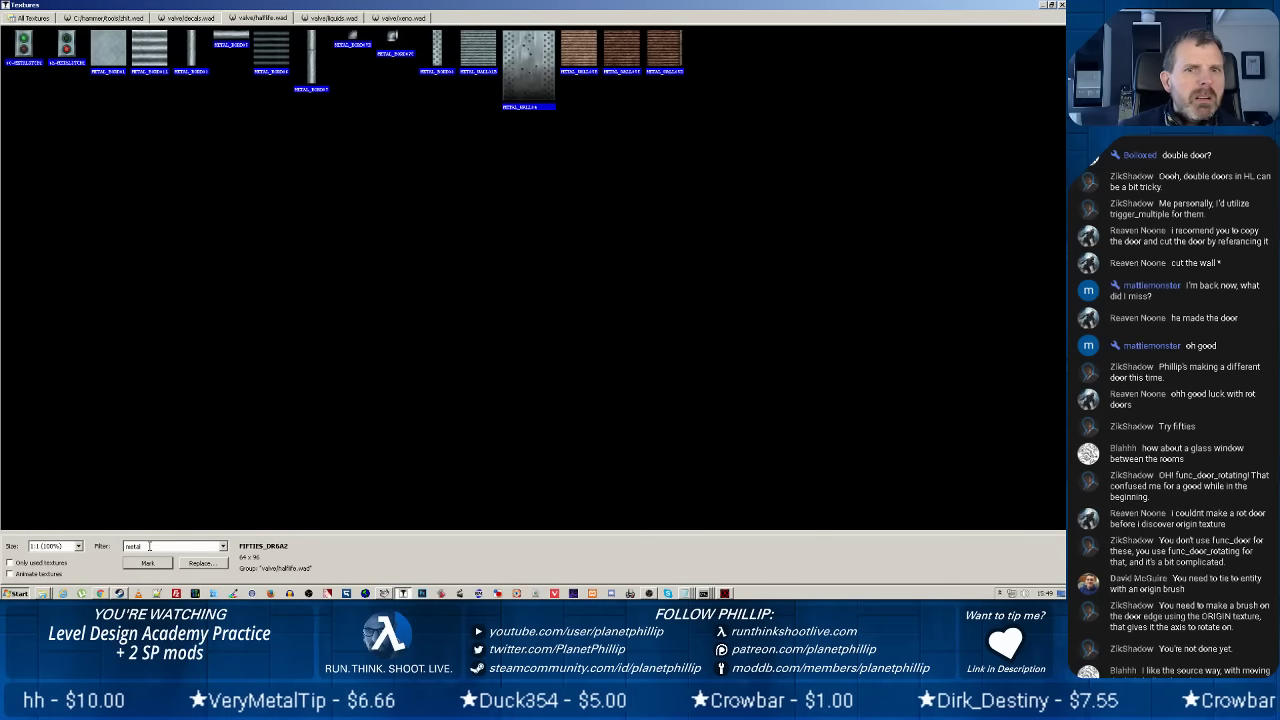
{"action": "left_click", "coordinate": [436, 50]}
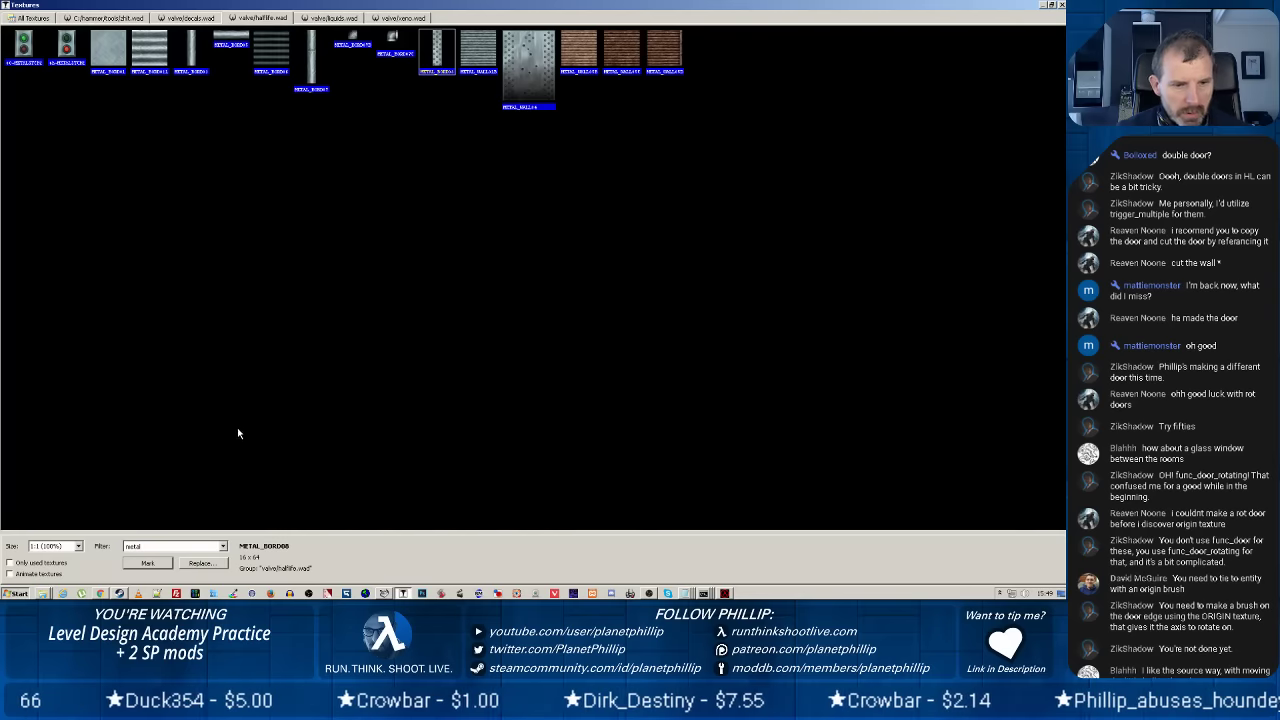
{"action": "key", "text": "Escape"}
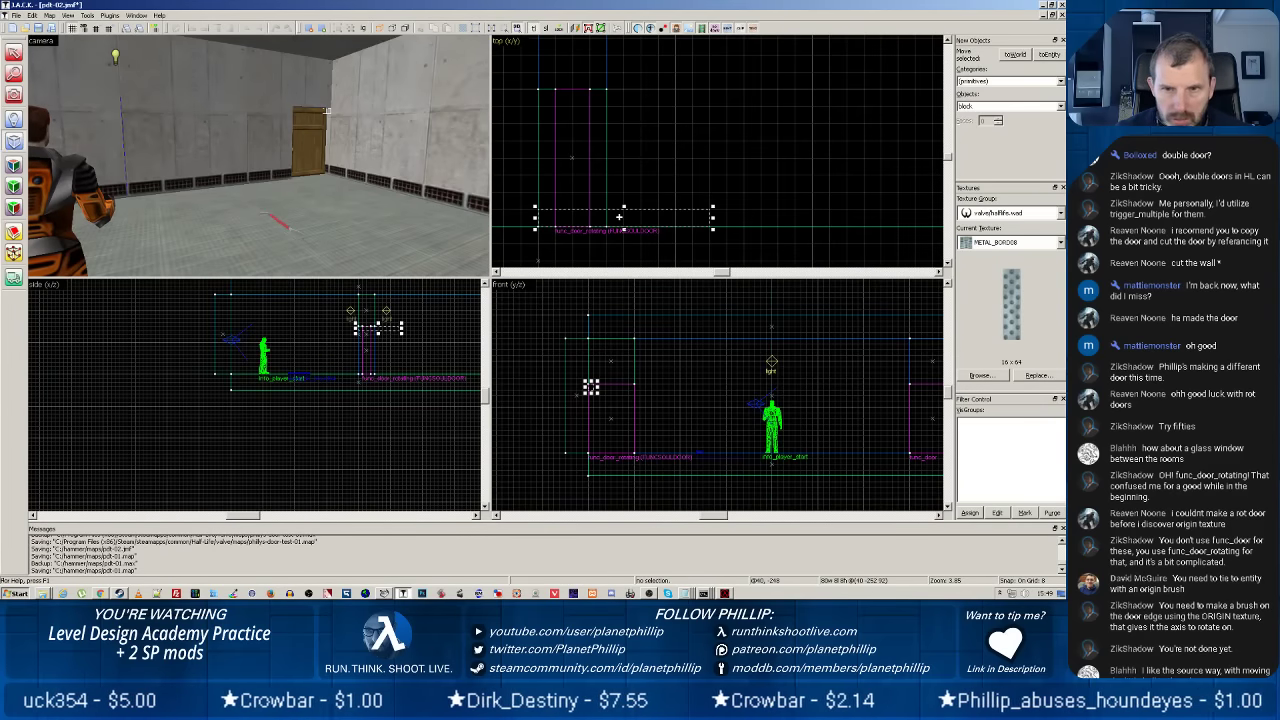
{"action": "key", "text": "Escape"}
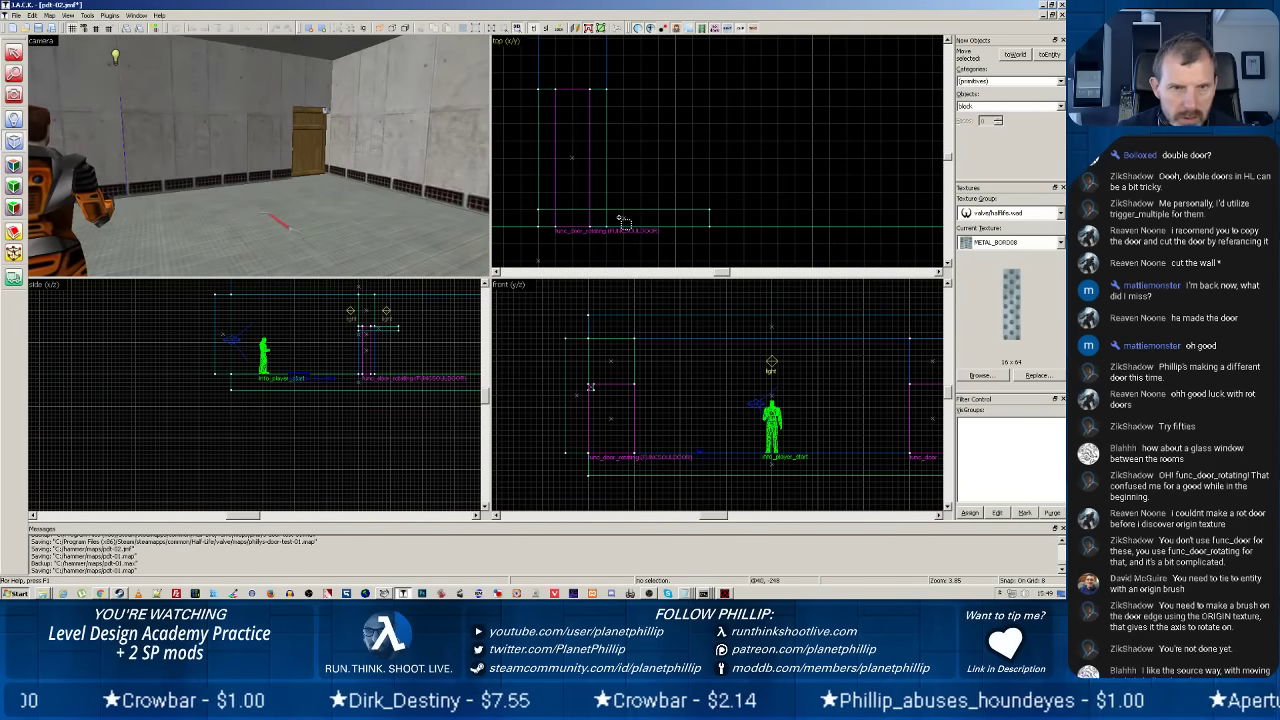
Move the metal beam 32 units along its length so it starts at the wall's face.
{"action": "scroll", "coordinate": [390, 108], "scroll_direction": "up", "scroll_amount": 5}
{"action": "key", "text": "z"}
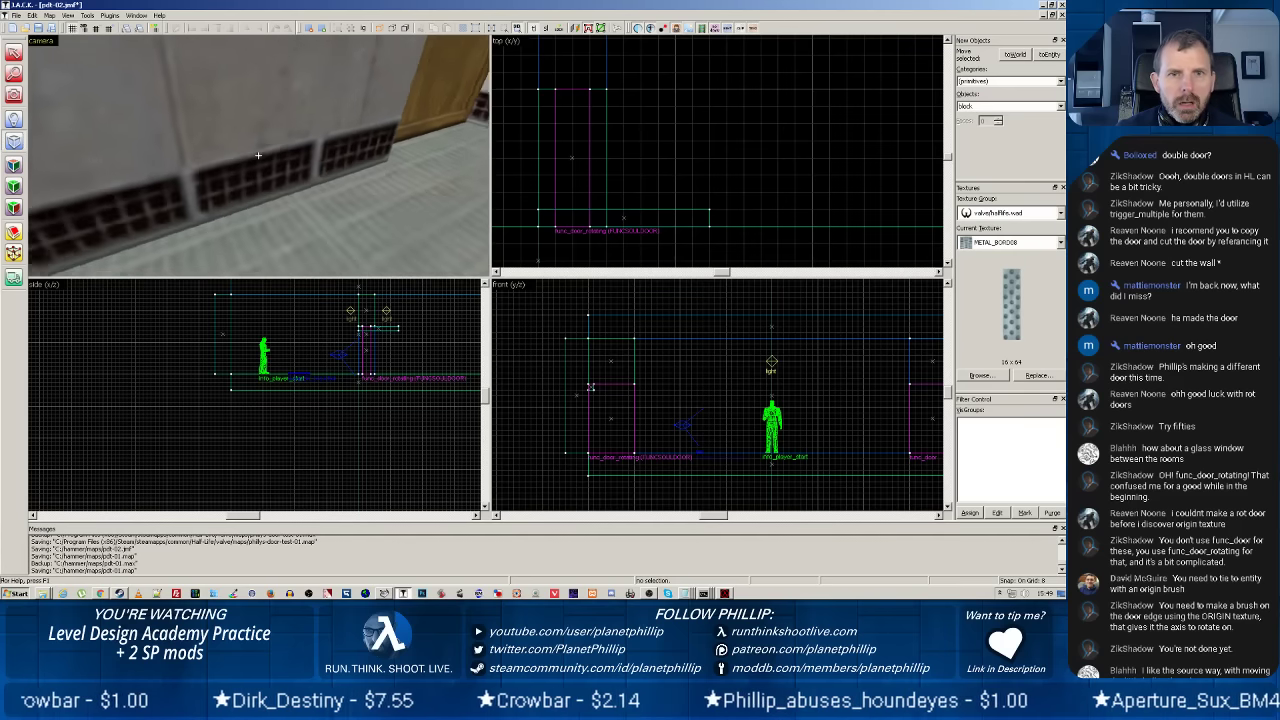
{"action": "key", "text": "w"}
{"action": "key", "text": "z"}
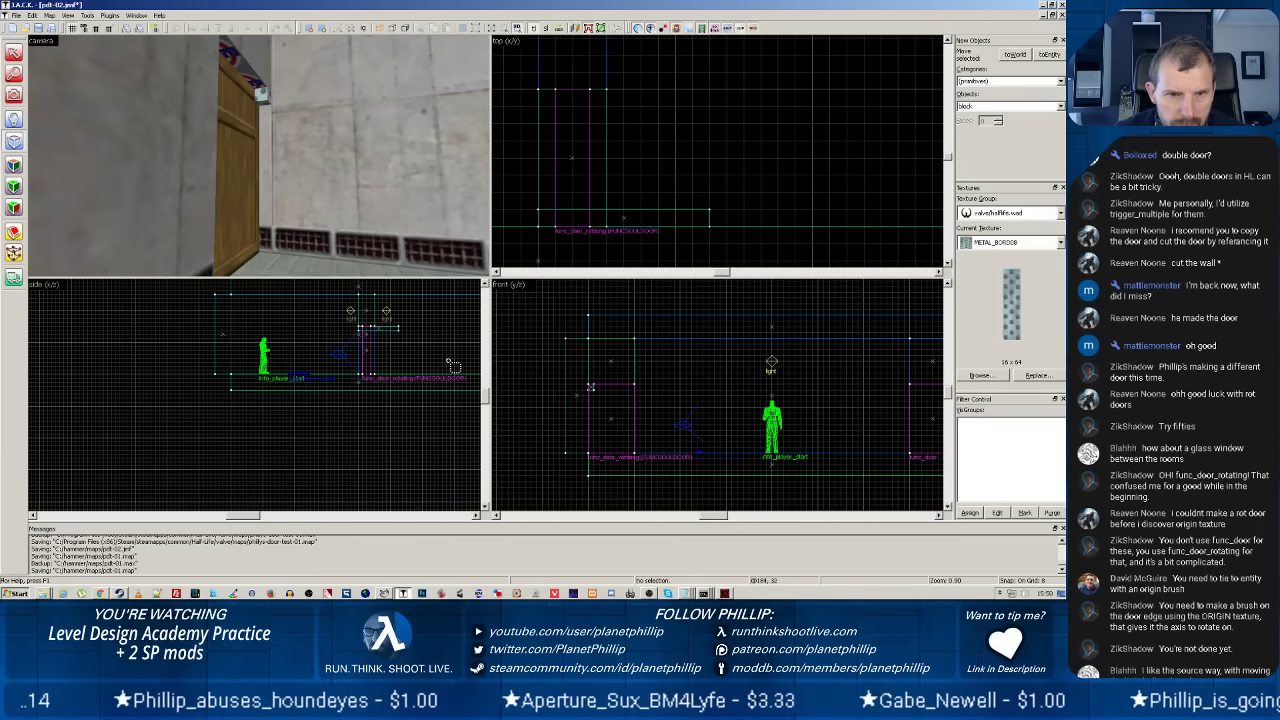
{"action": "left_click", "coordinate": [16, 53]}
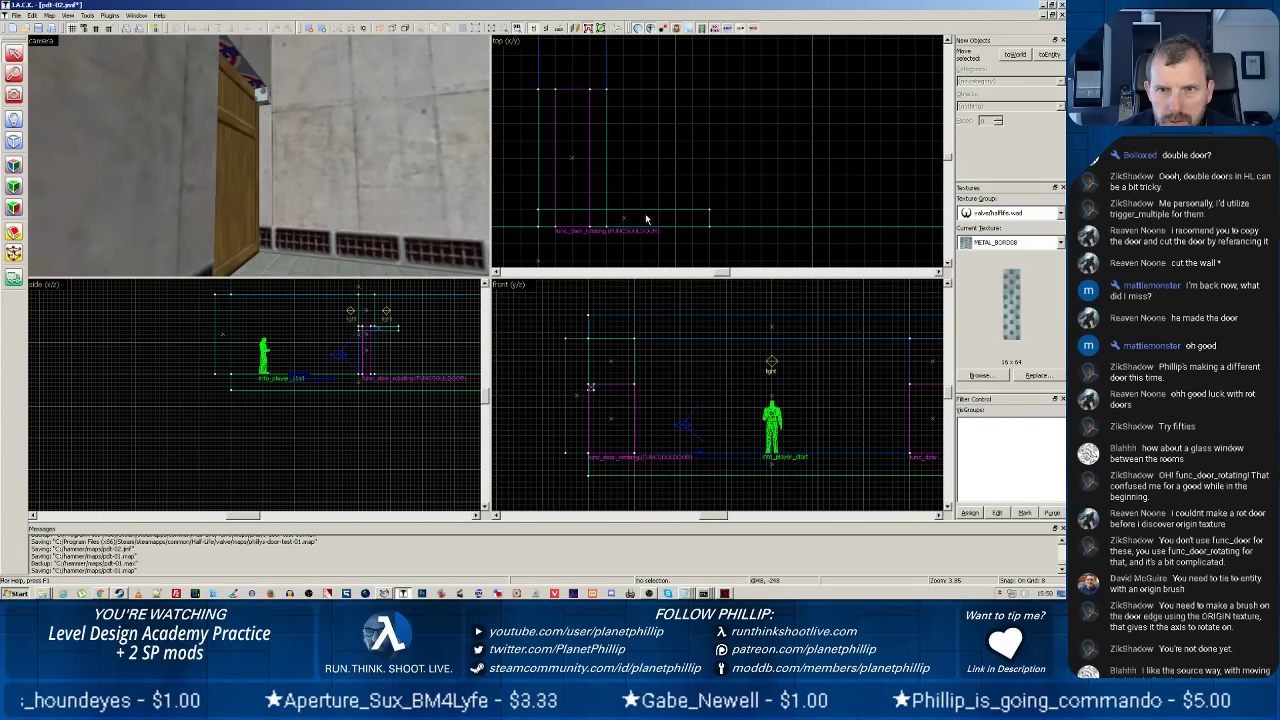
{"action": "left_click_drag", "start_coordinate": [626, 220], "coordinate": [686, 215]}
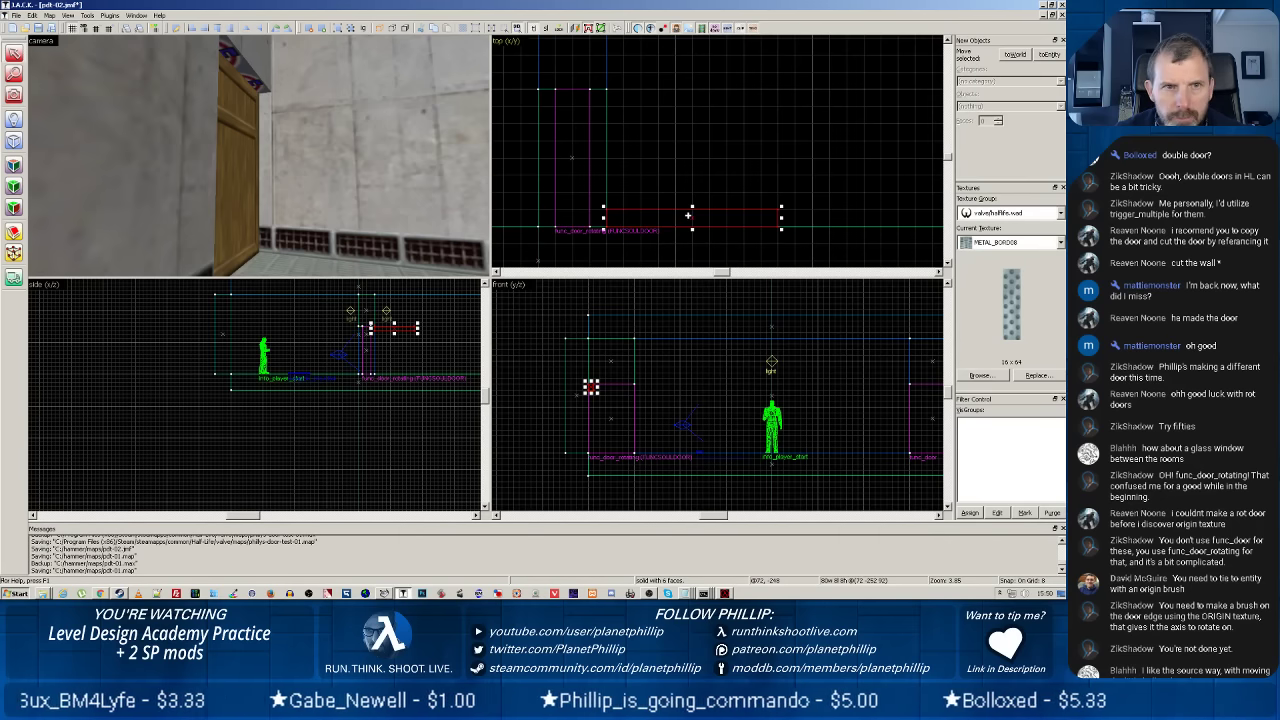
Move the rotating door 8 units toward the metal beam, flush with the wall face, and check it in the camera view.
{"action": "left_click_drag", "start_coordinate": [574, 159], "coordinate": [586, 160]}
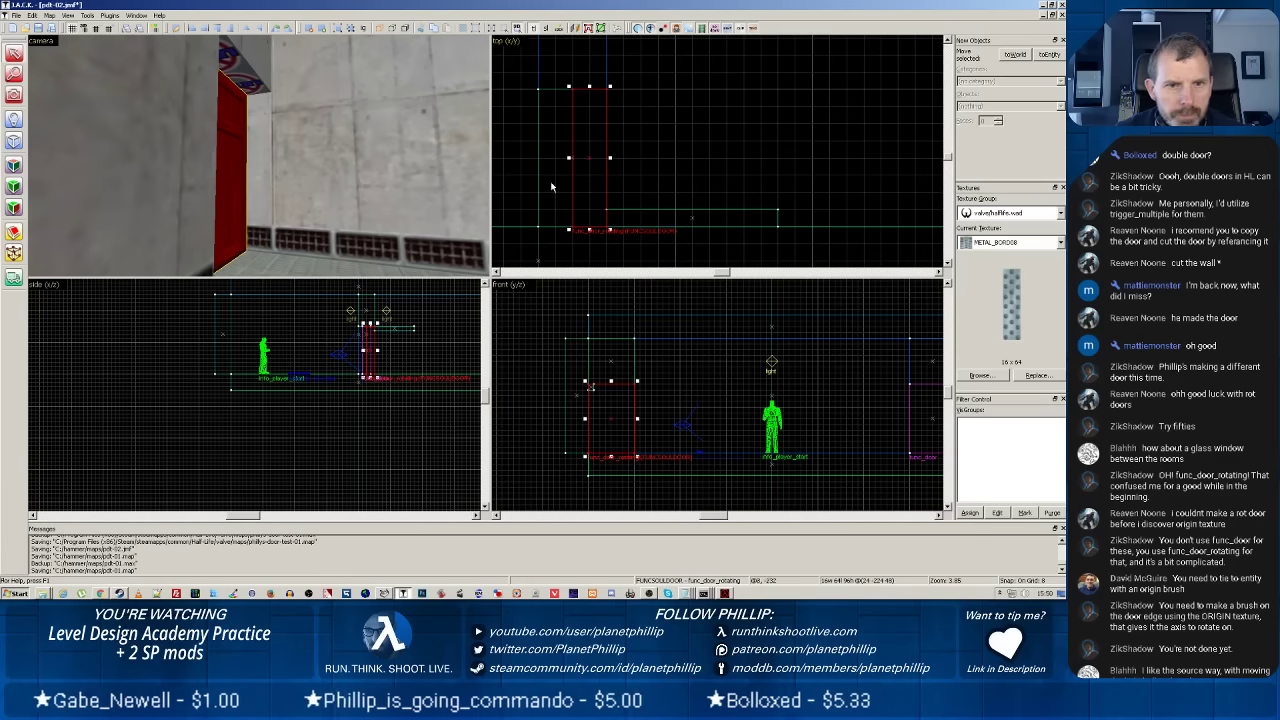
{"action": "key", "text": "z"}
{"action": "key", "text": "w"}
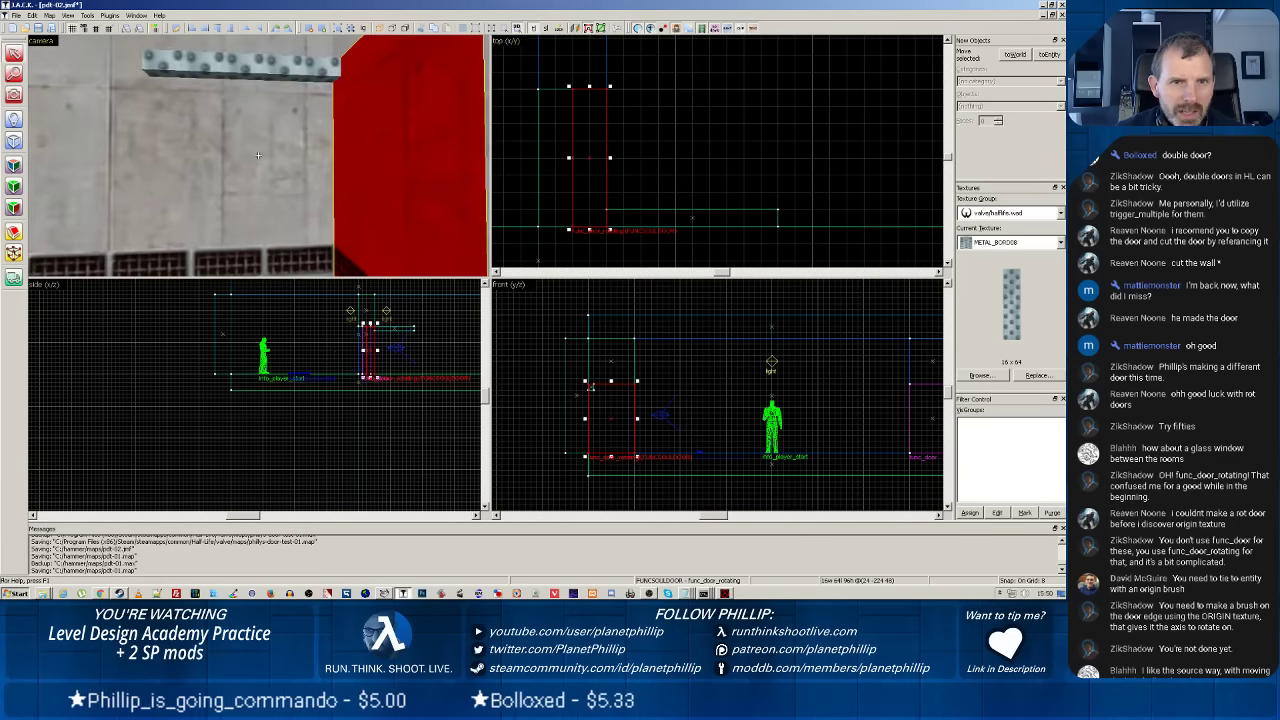
{"action": "mouse_move", "coordinate": [258, 155]}
{"action": "key", "text": "s"}
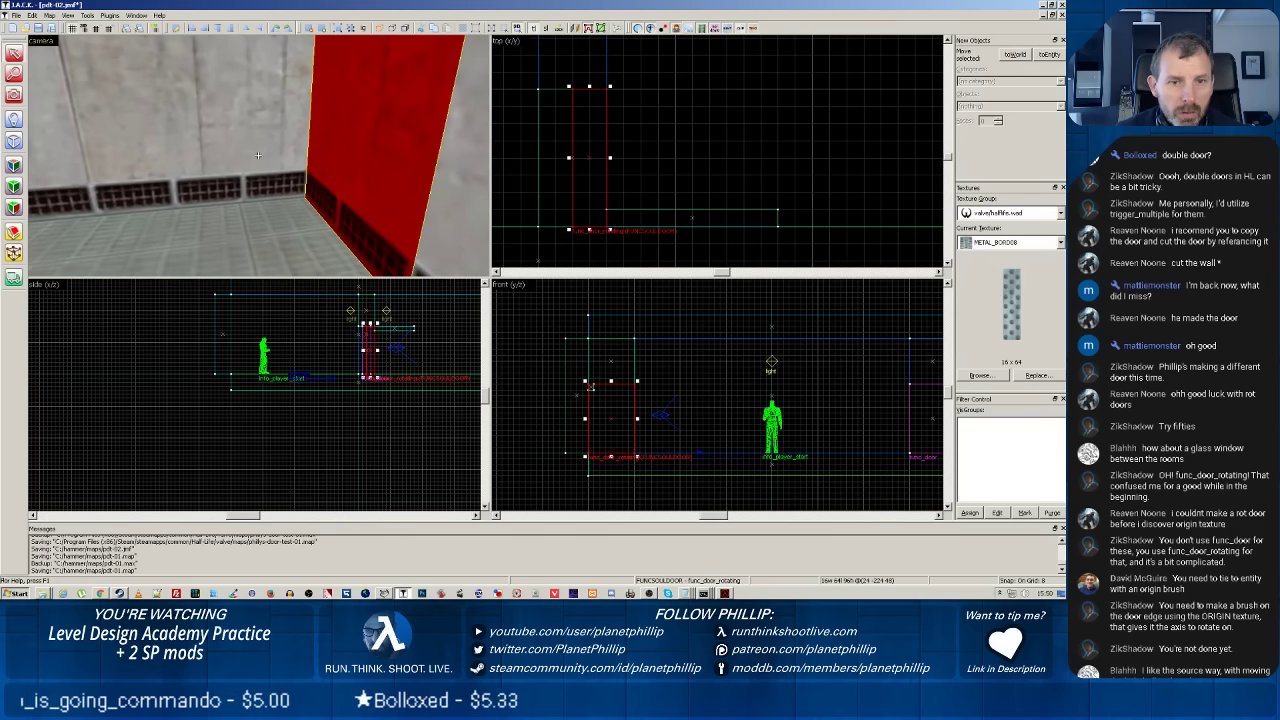
{"action": "key", "text": "z"}
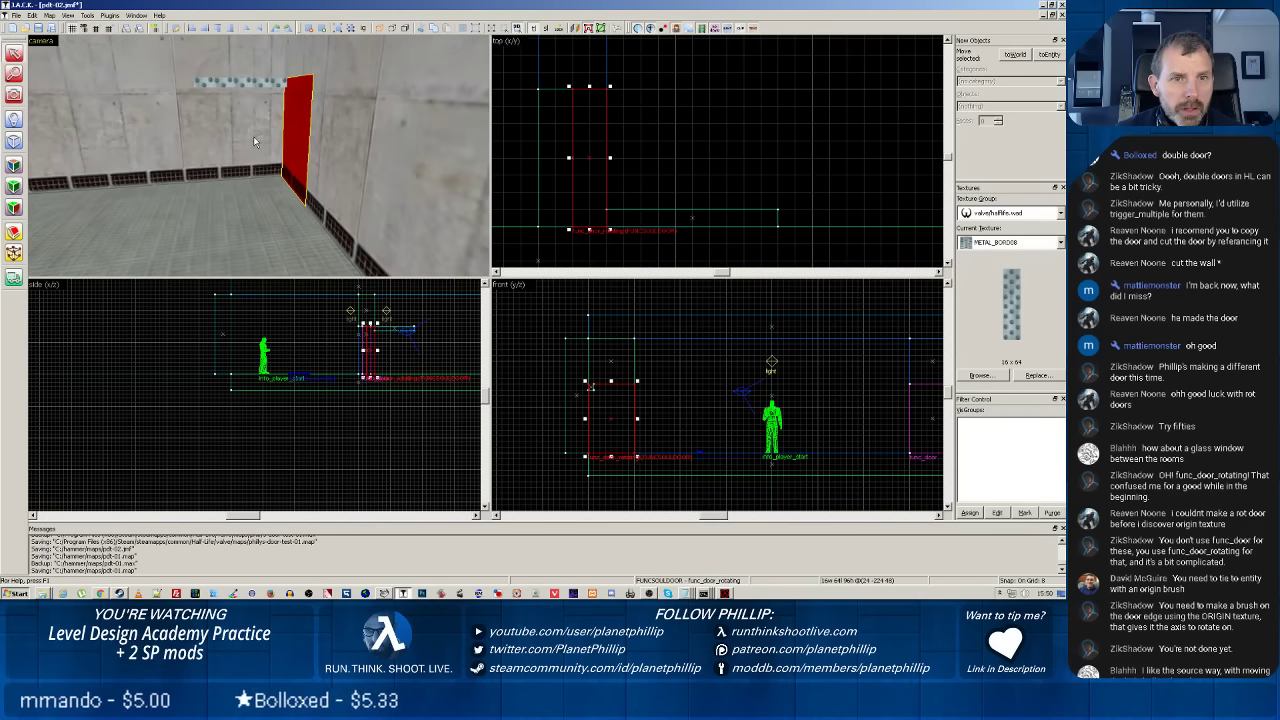
Raise the metal beam 8 units so it sits just above the door's top edge.
{"action": "scroll", "coordinate": [319, 336], "scroll_direction": "up", "scroll_amount": 4}
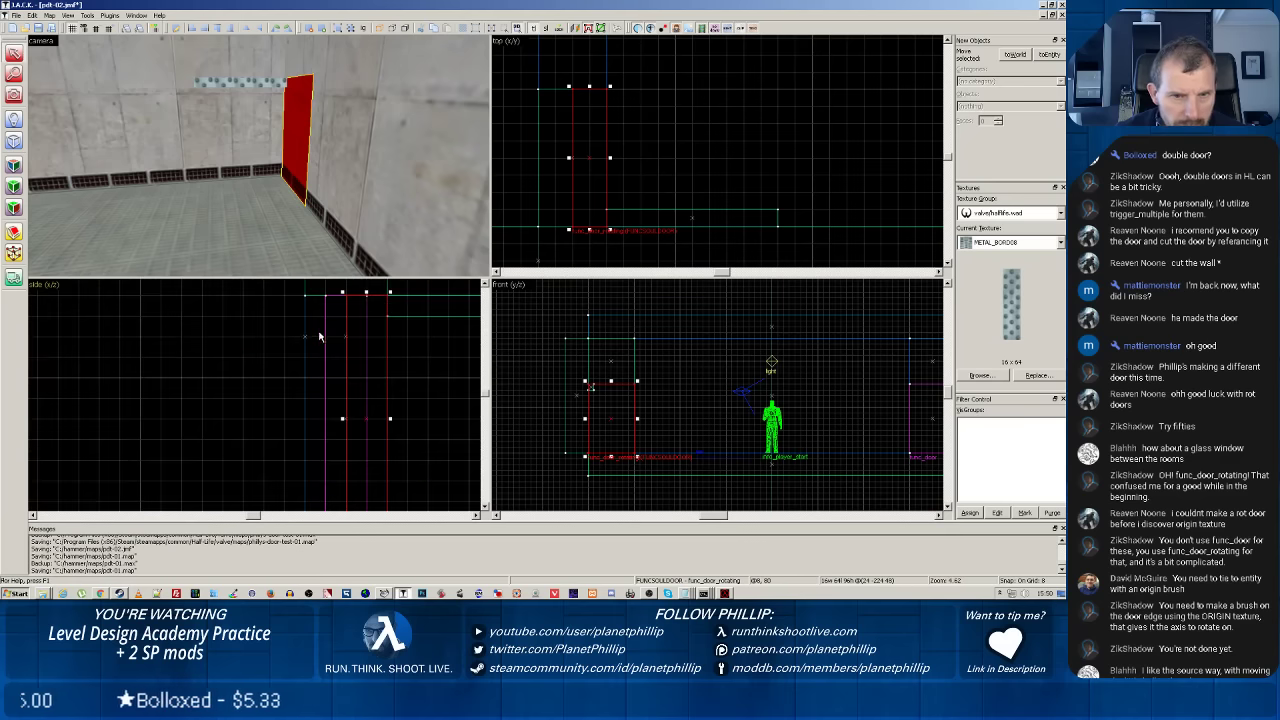
{"action": "left_click", "coordinate": [263, 86]}
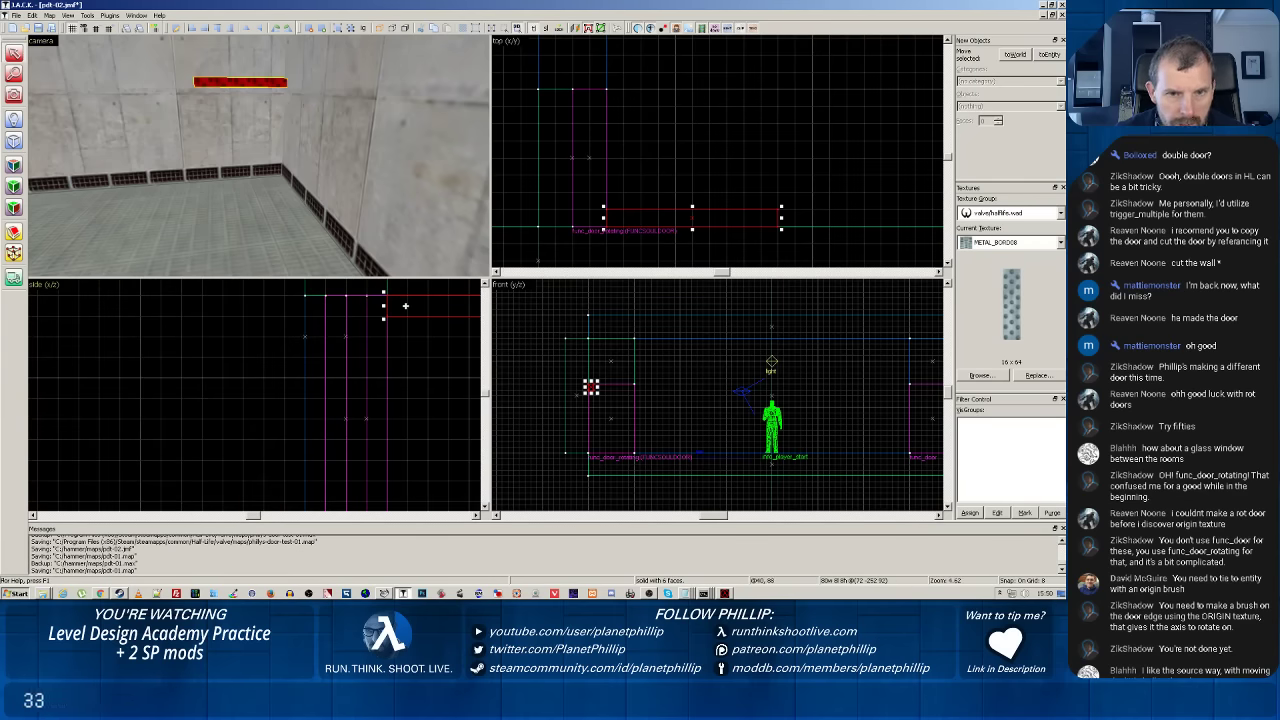
{"action": "left_click_drag", "start_coordinate": [405, 306], "coordinate": [400, 285]}
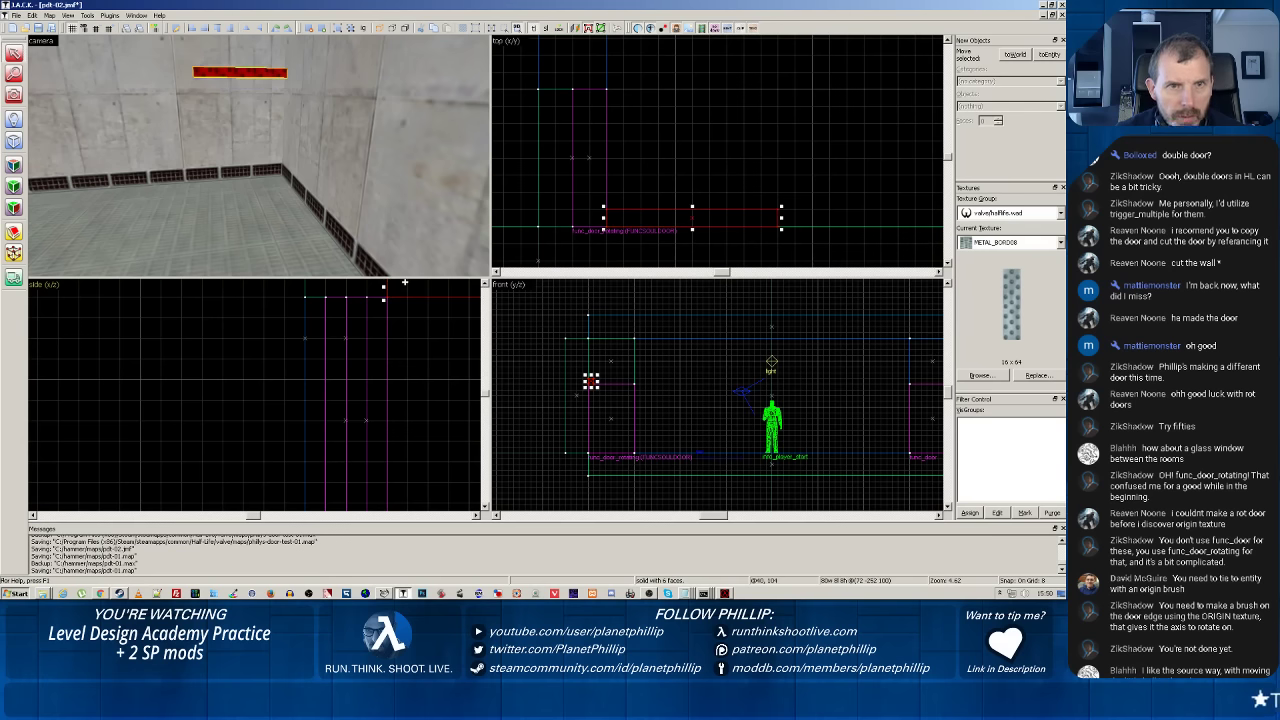
Clone the metal beam to the opposite side of the rotating door, 56 units across, and clear the selection.
{"action": "left_click", "coordinate": [317, 160]}
{"action": "left_click", "coordinate": [296, 158]}
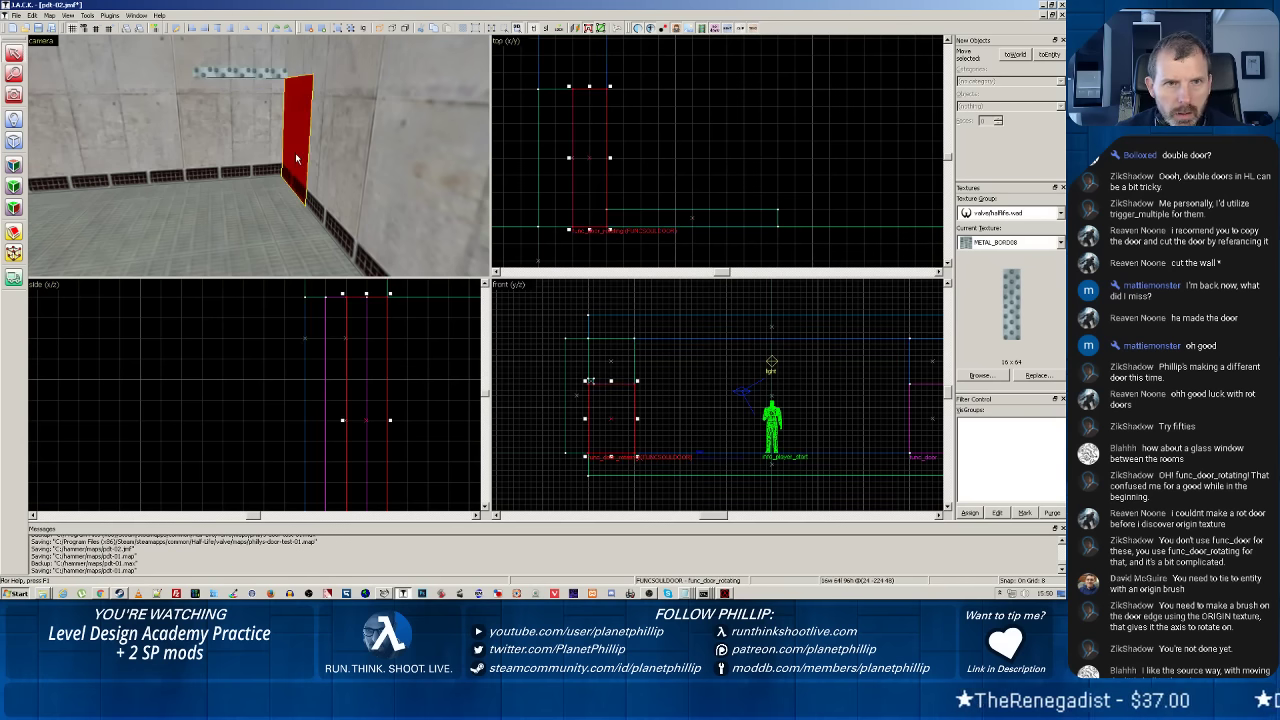
{"action": "left_click", "coordinate": [695, 220]}
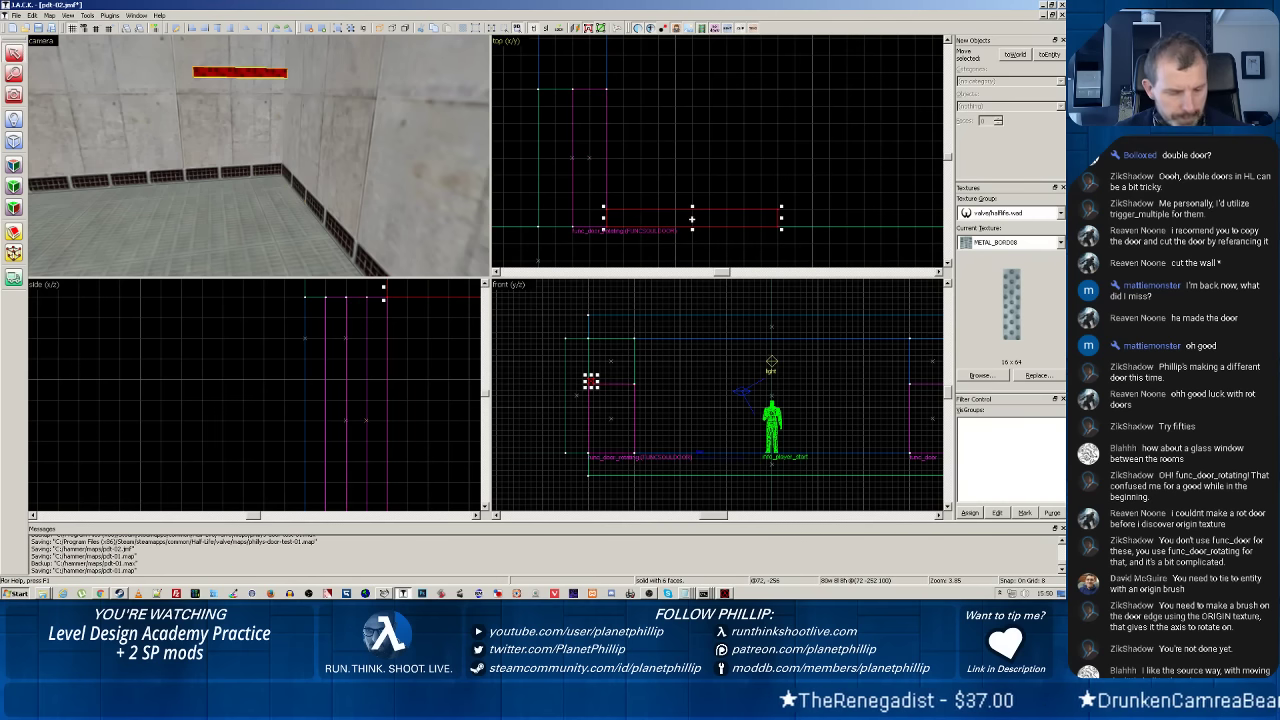
{"action": "left_click_drag", "start_coordinate": [691, 219], "coordinate": [687, 110]}
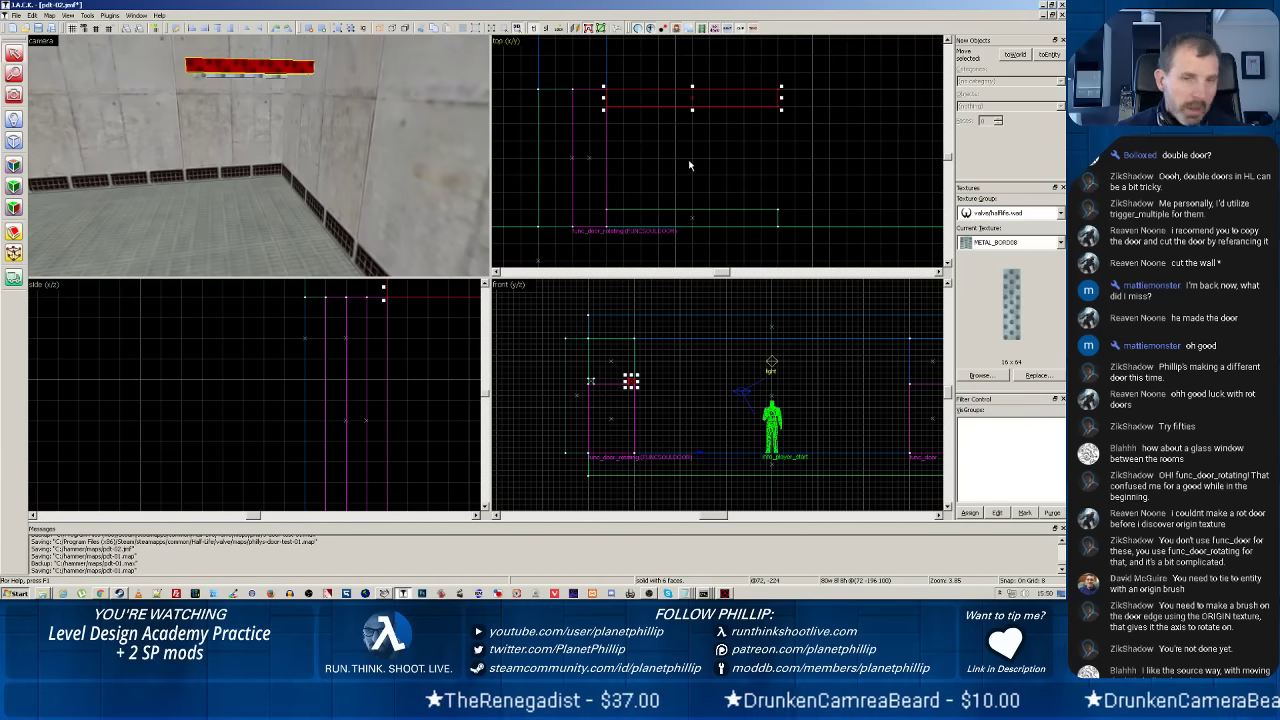
{"action": "key", "text": "Escape"}
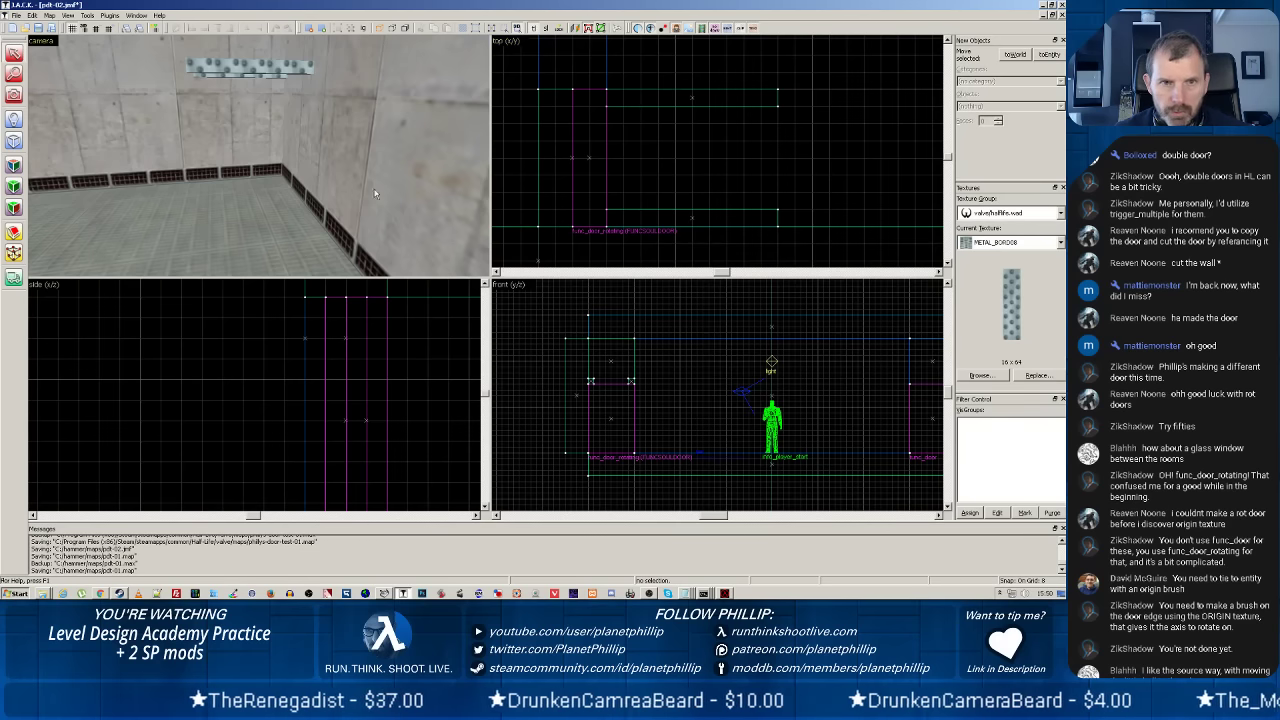
Select the rotating door and examine its handle side close up in the camera view.
{"action": "left_click", "coordinate": [293, 132]}
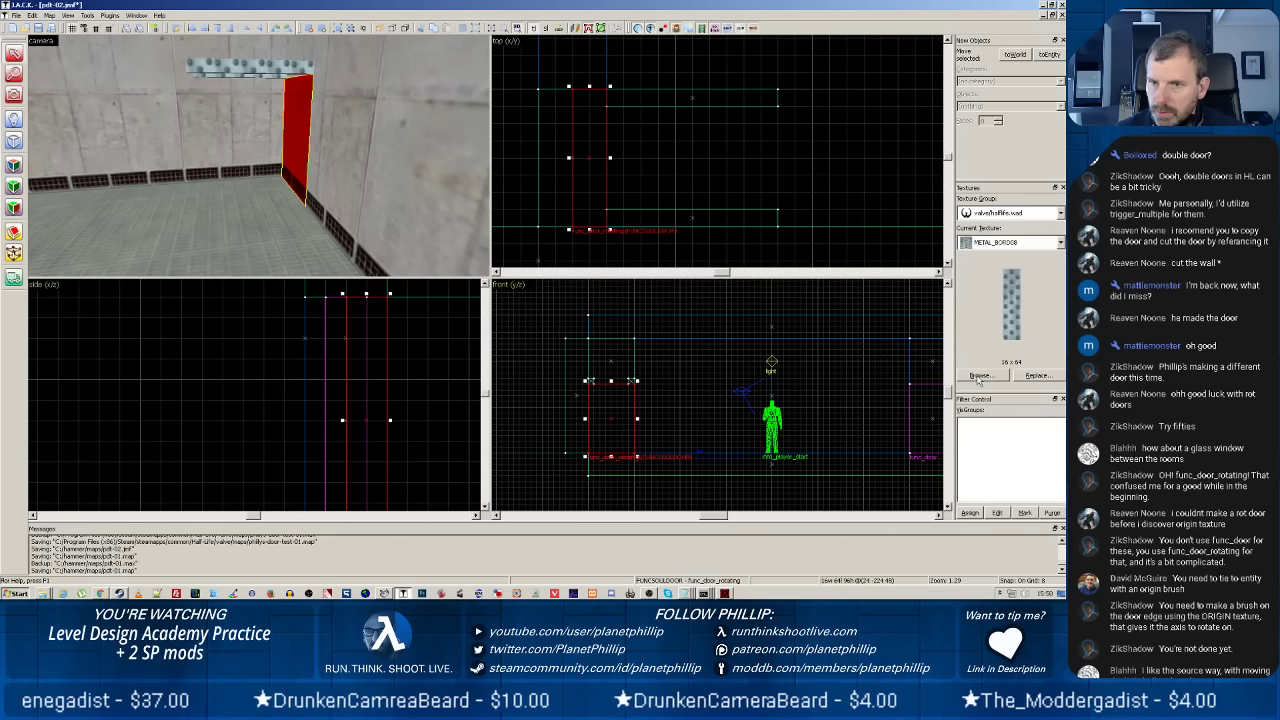
{"action": "scroll", "coordinate": [467, 200], "scroll_direction": "up", "scroll_amount": 5}
{"action": "key", "text": "z"}
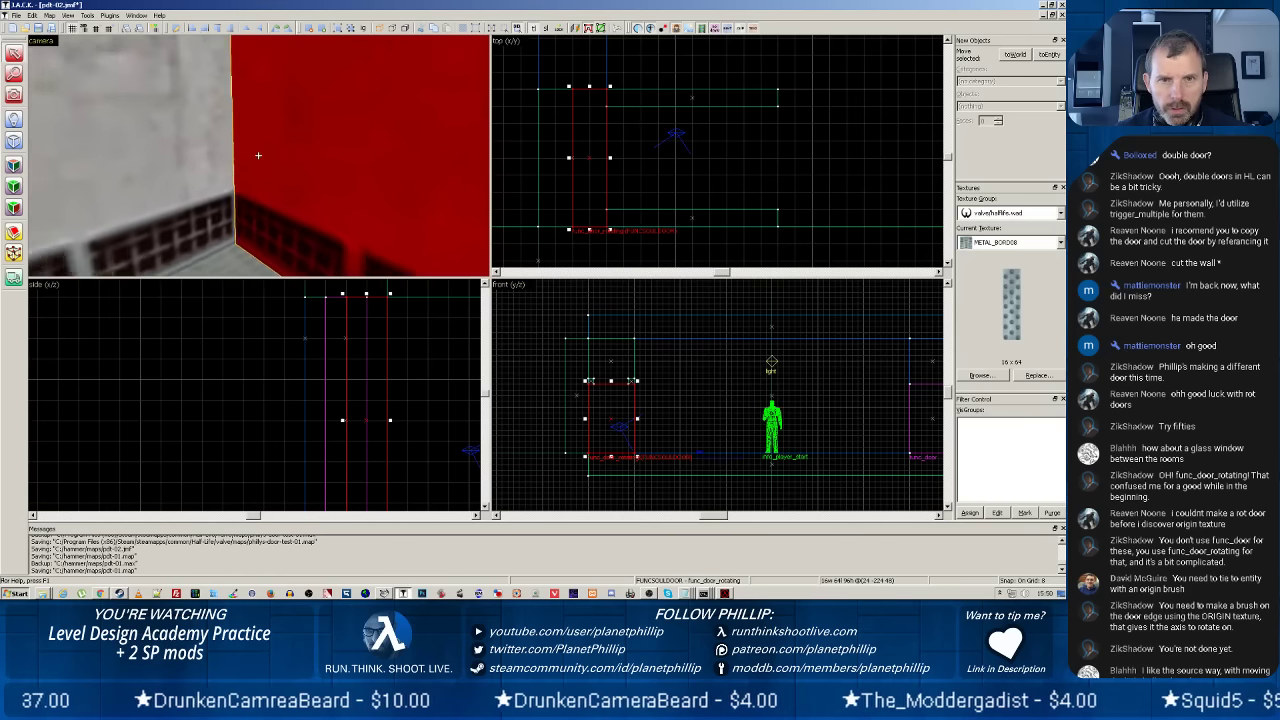
{"action": "key", "text": "w"}
{"action": "left_click_drag", "start_coordinate": [258, 155], "coordinate": [230, 163]}
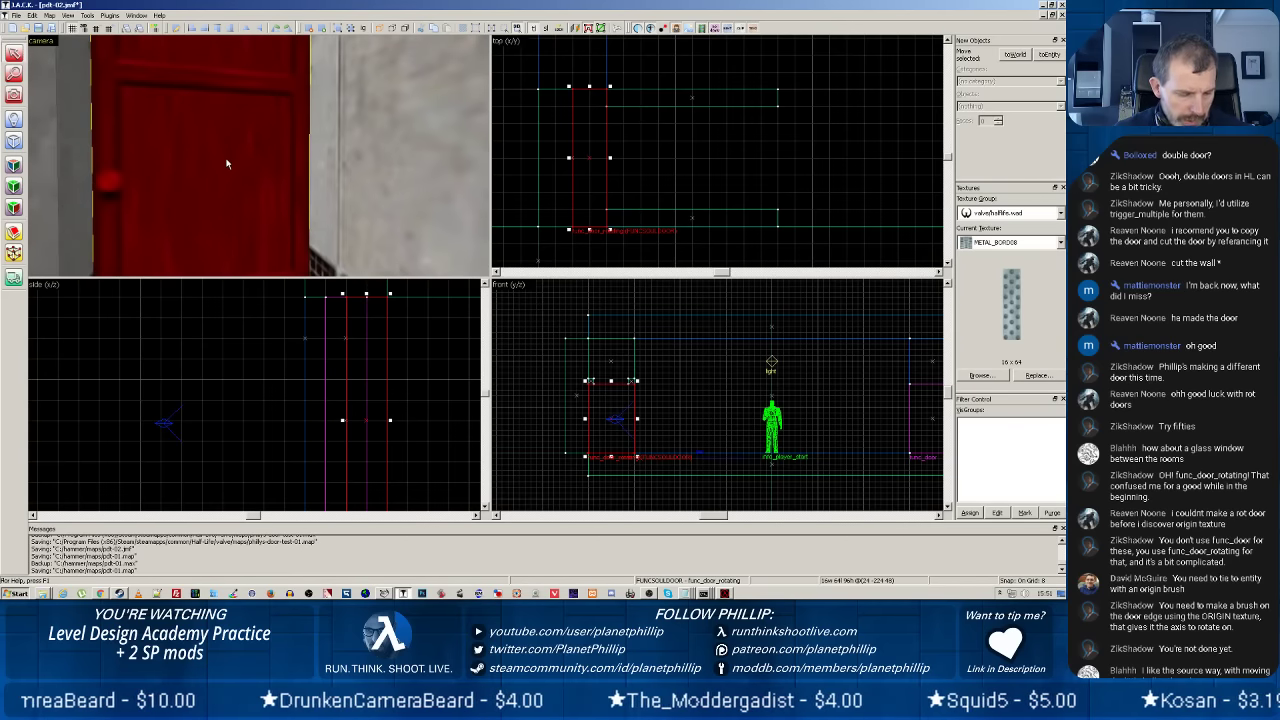
{"action": "right_click", "coordinate": [227, 163]}
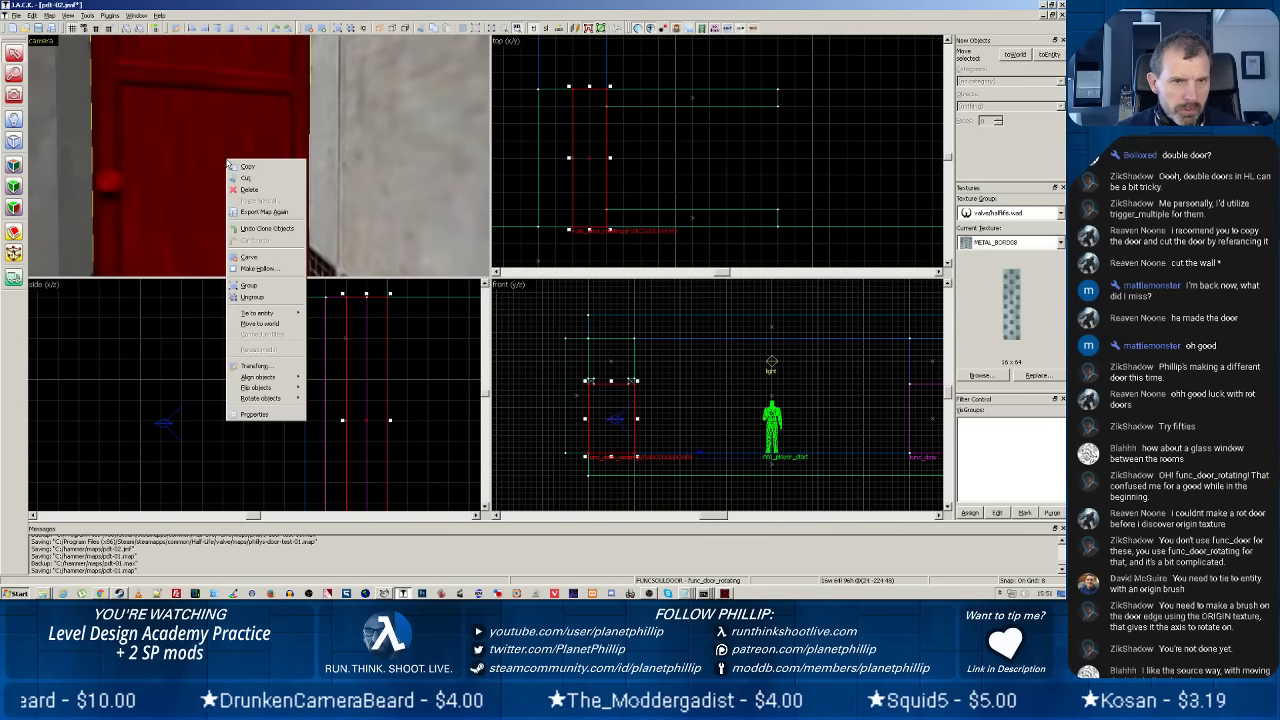
{"action": "left_click", "coordinate": [184, 129]}
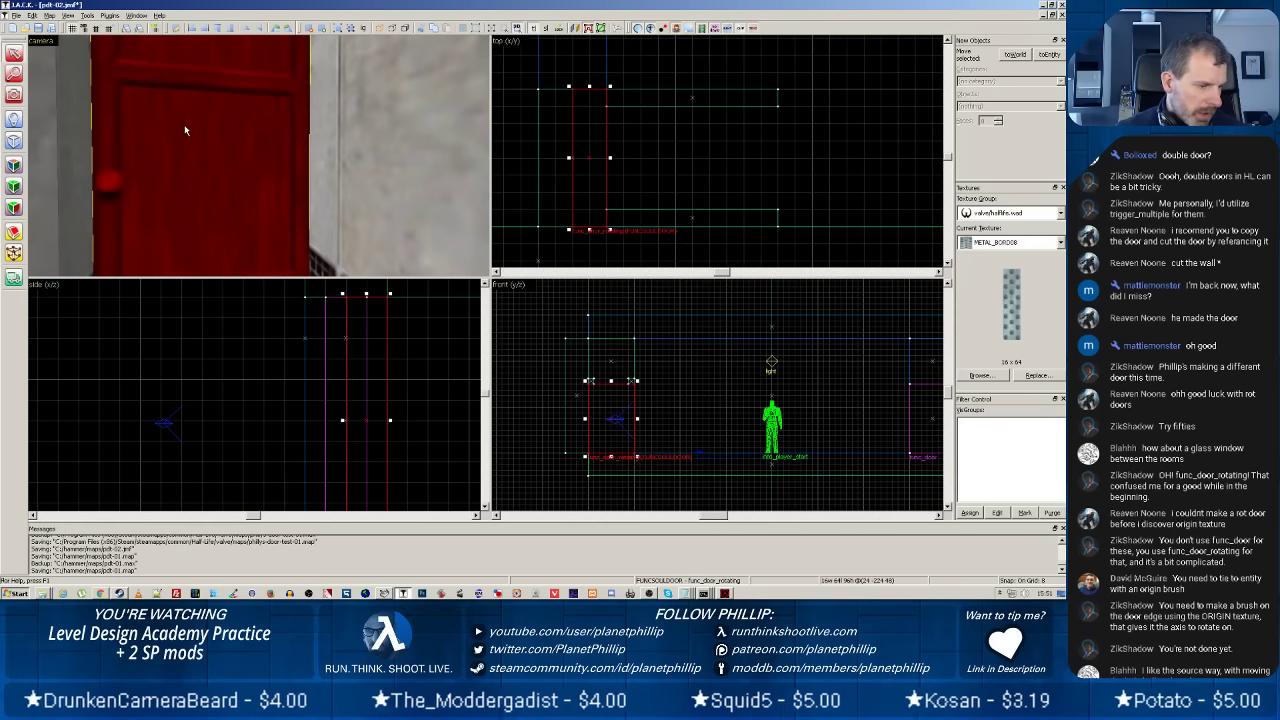
Open the surface properties for the rotating door's faces and set the face mode to Lift+Select.
{"action": "right_click", "coordinate": [203, 141]}
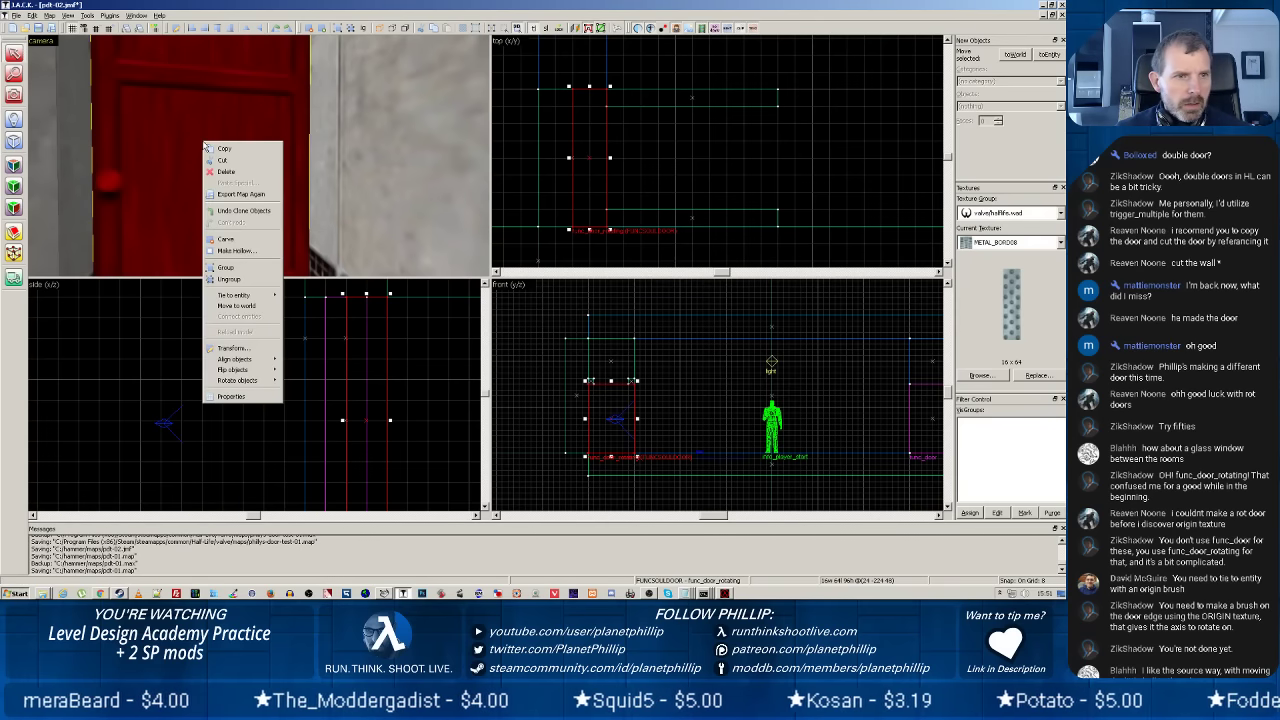
{"action": "left_click", "coordinate": [93, 146]}
{"action": "left_click", "coordinate": [15, 163]}
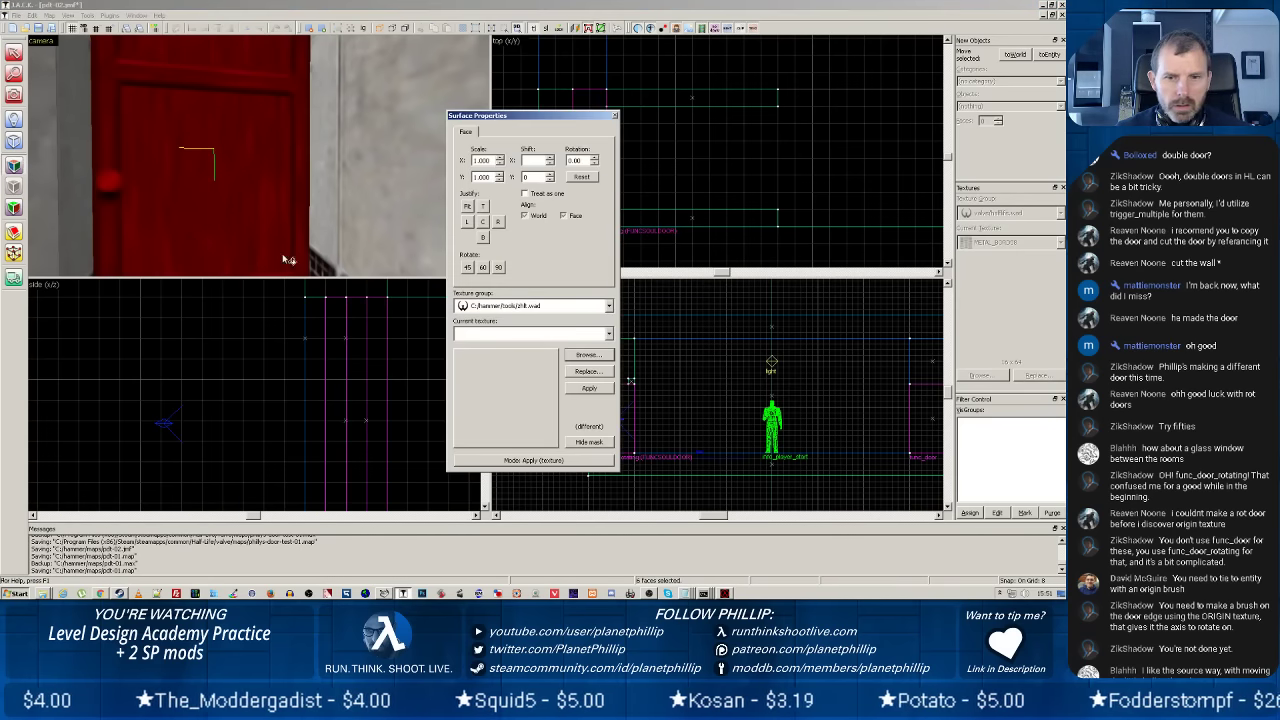
{"action": "left_click", "coordinate": [531, 461]}
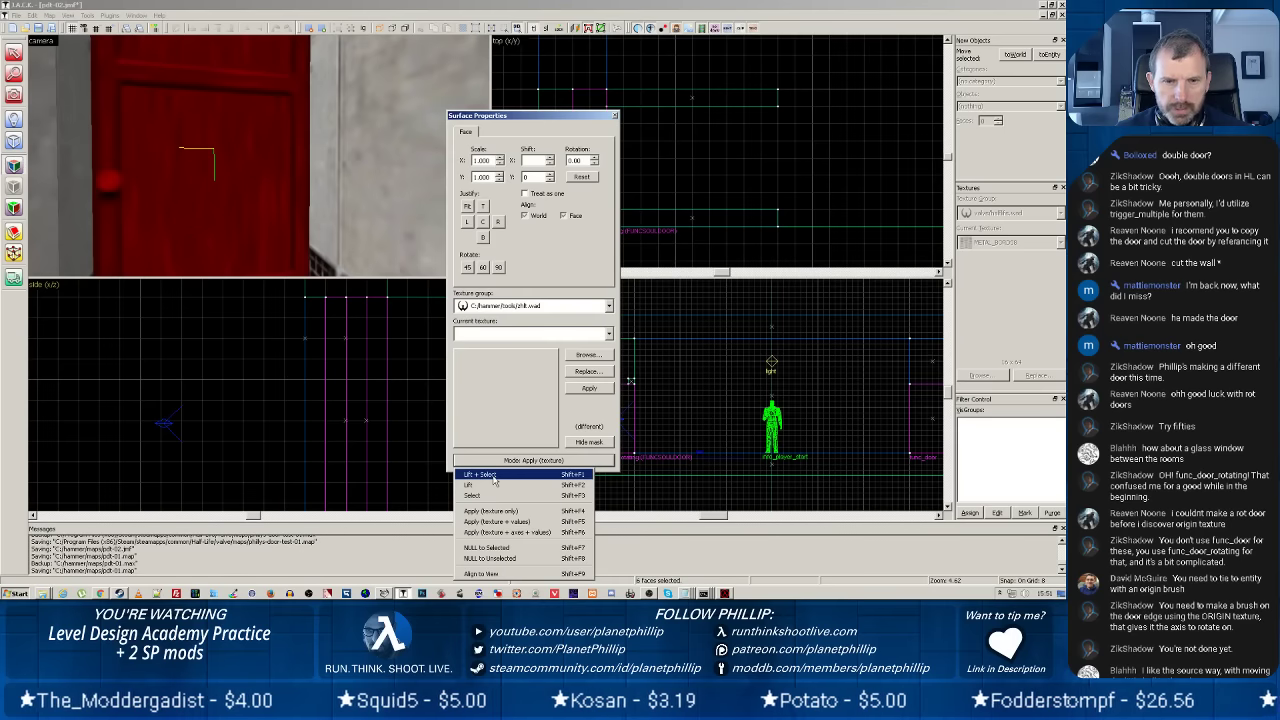
{"action": "left_click", "coordinate": [493, 477]}
Lift the texture from the concrete wall and select the rotating door's concrete-textured face.
{"action": "scroll", "coordinate": [178, 130], "scroll_direction": "up", "scroll_amount": 4}
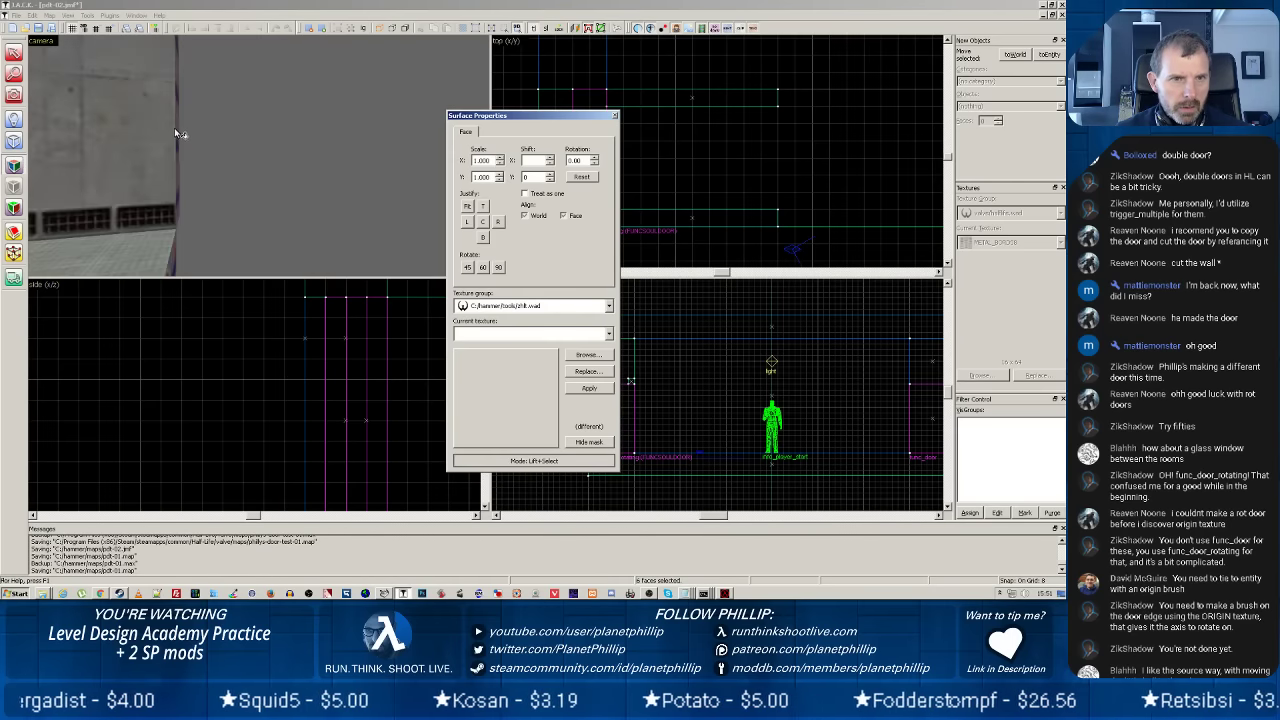
{"action": "left_click", "coordinate": [175, 133]}
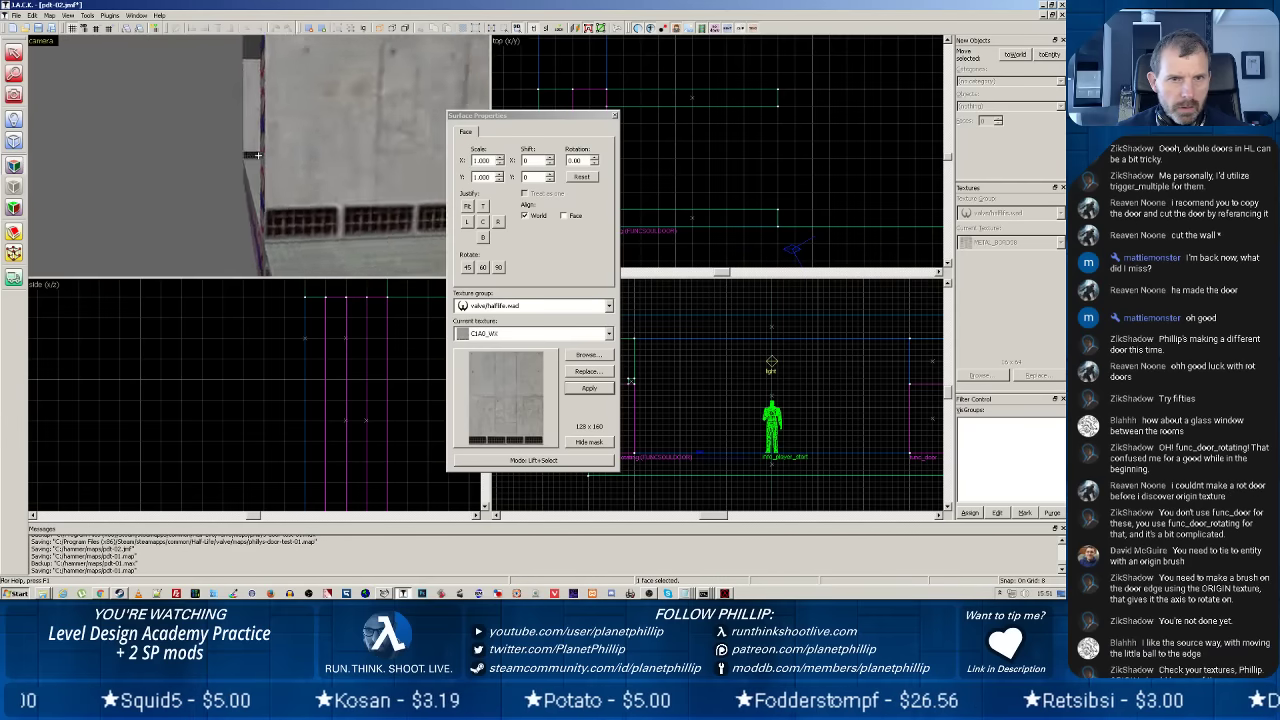
{"action": "key", "text": "z"}
{"action": "key", "text": "z"}
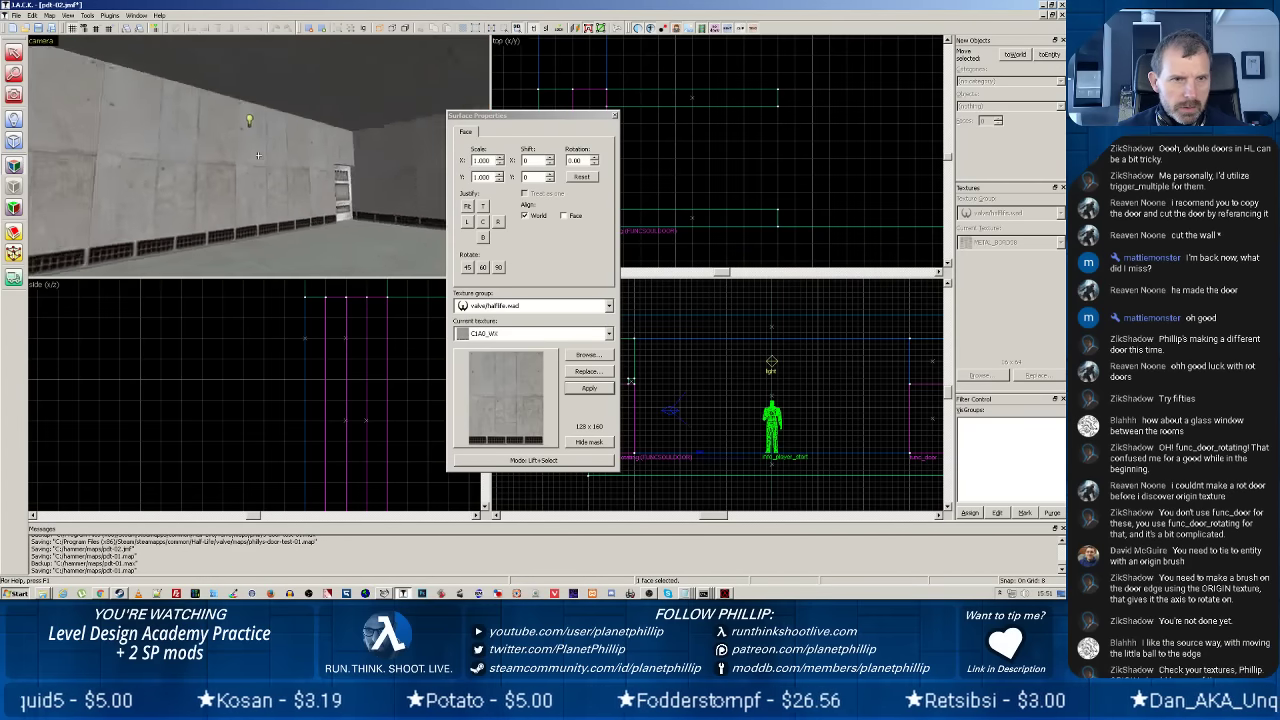
{"action": "key", "text": "z"}
{"action": "left_click", "coordinate": [286, 163]}
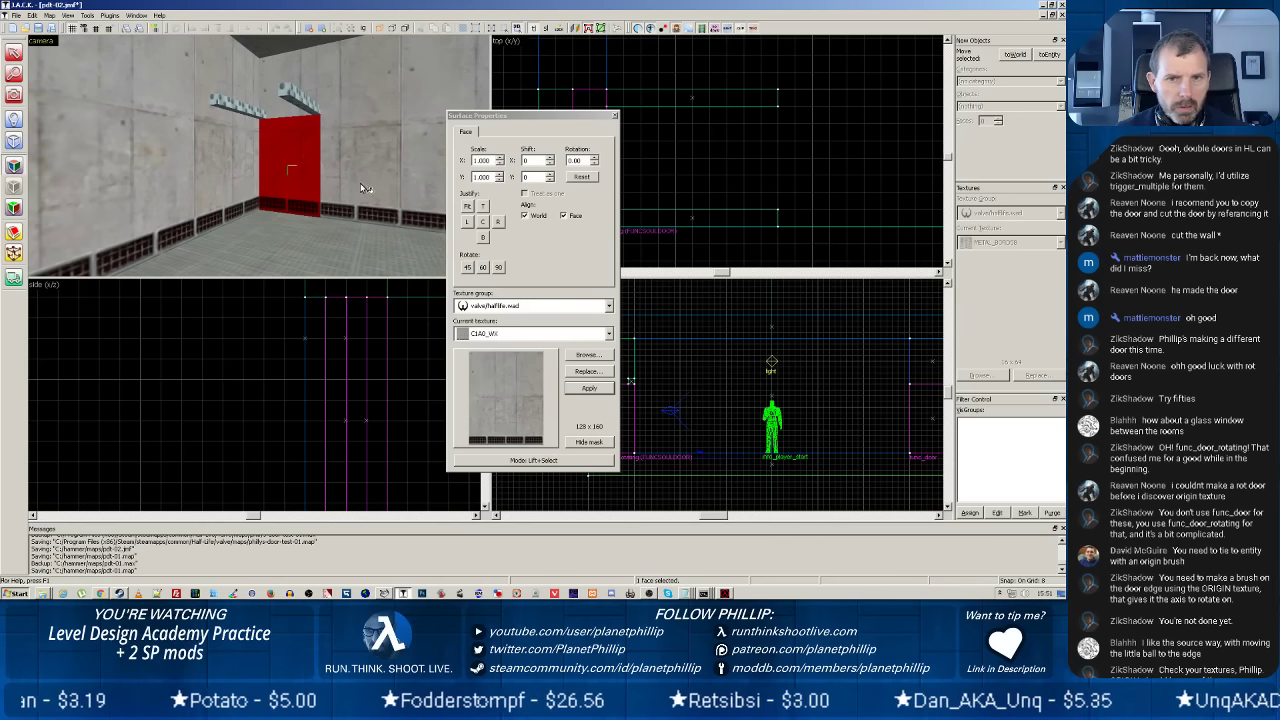
Lift the FIFTIES_DR6A2 wood texture from the rotating door's front face.
{"action": "scroll", "coordinate": [402, 219], "scroll_direction": "up", "scroll_amount": 1}
{"action": "key", "text": "z"}
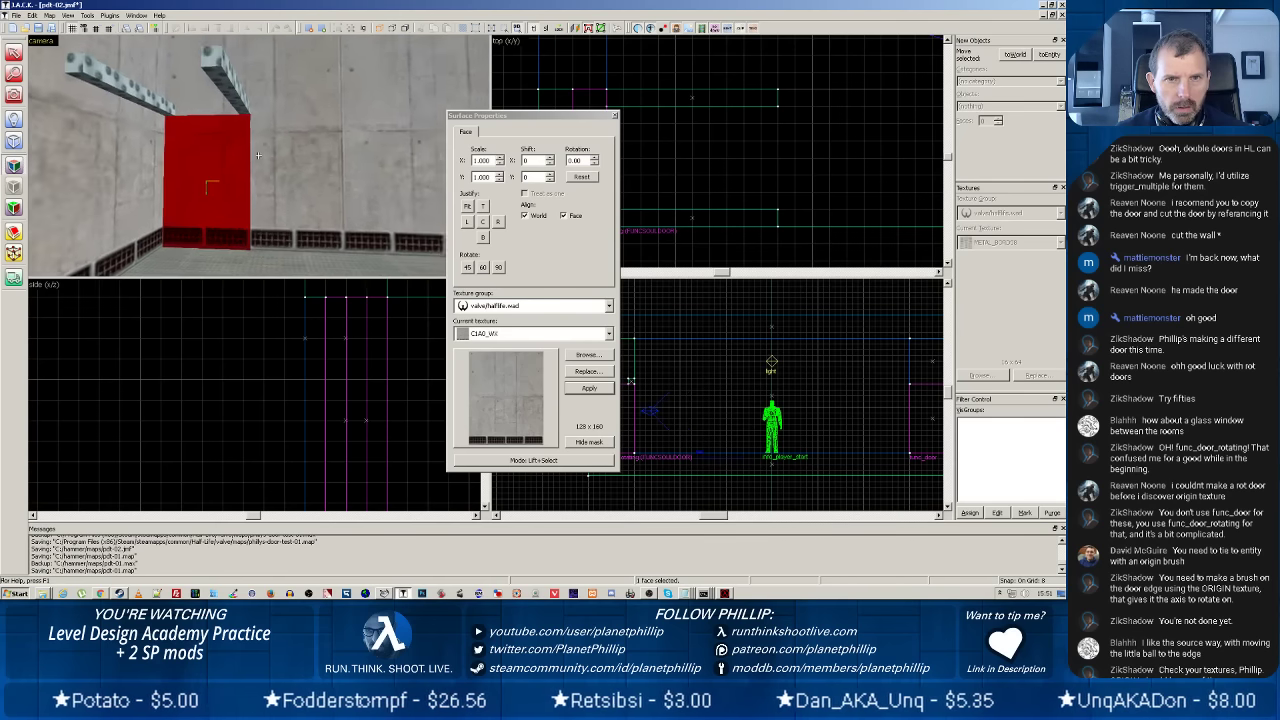
{"action": "key", "text": "z"}
{"action": "key", "text": "z"}
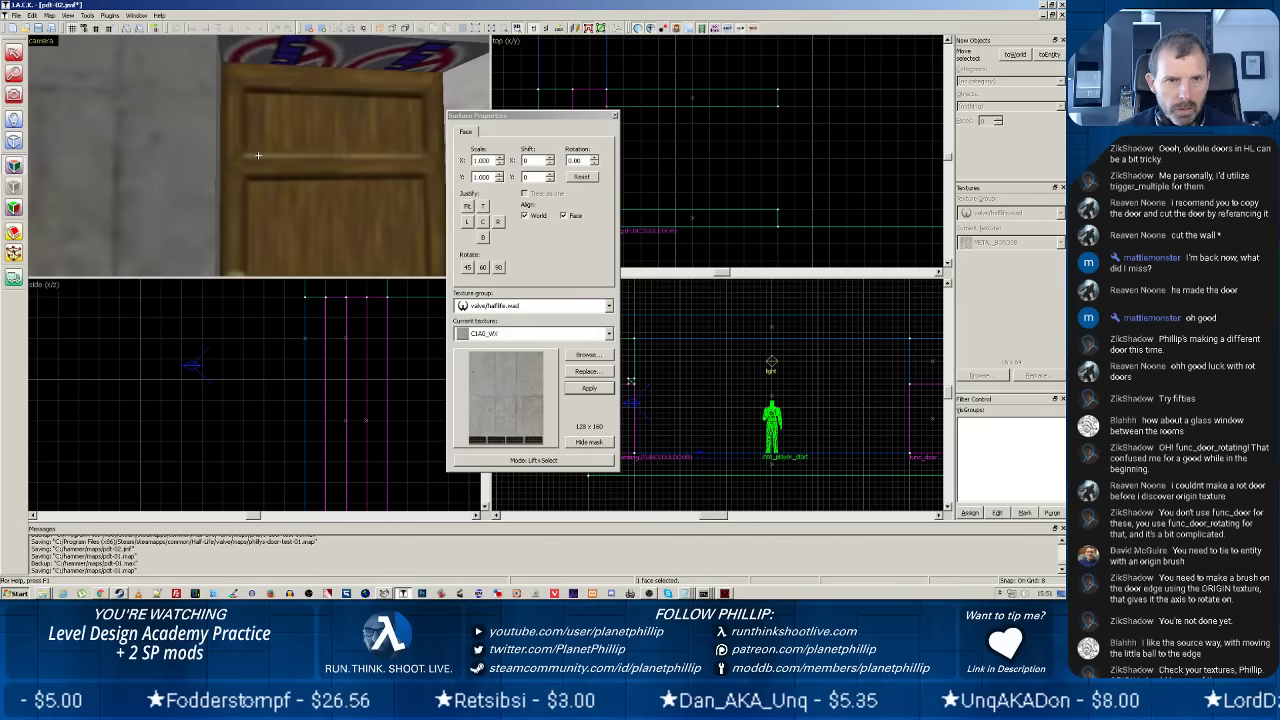
{"action": "key", "text": "z"}
{"action": "left_click", "coordinate": [285, 193]}
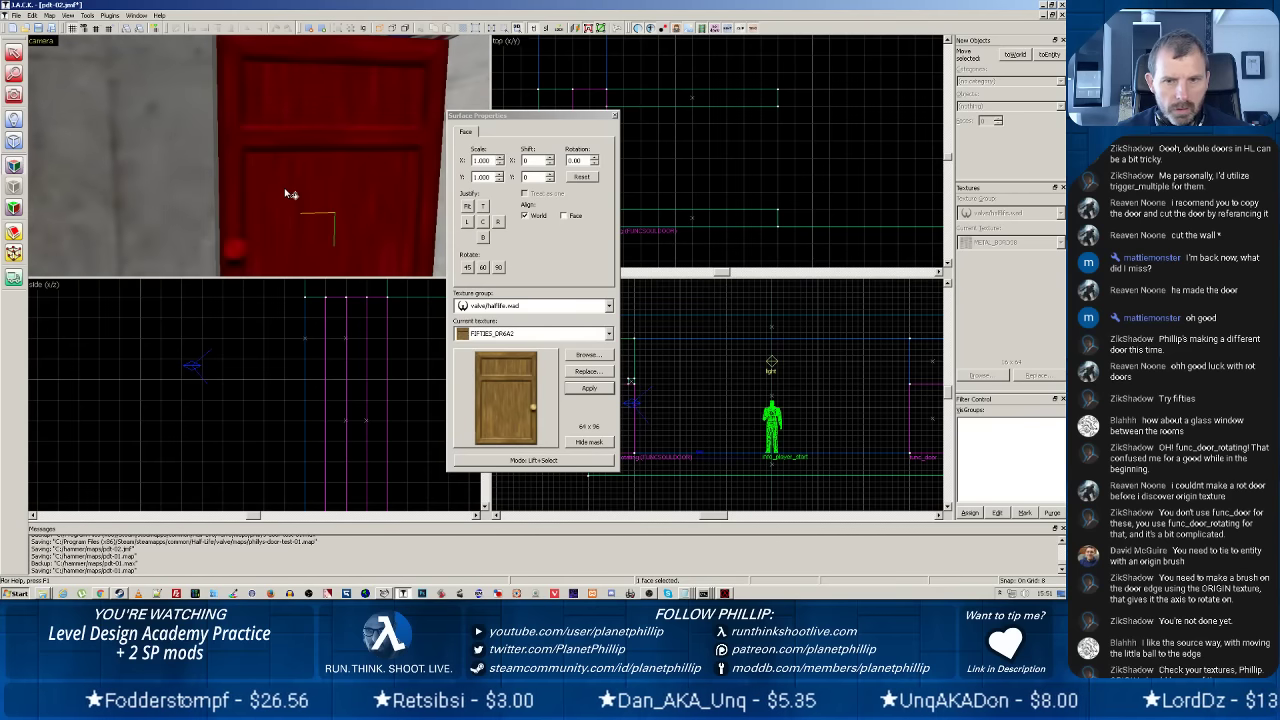
Choose Lift+Select mode again and reselect the rotating door's concrete-textured rear face.
{"action": "left_click", "coordinate": [514, 460]}
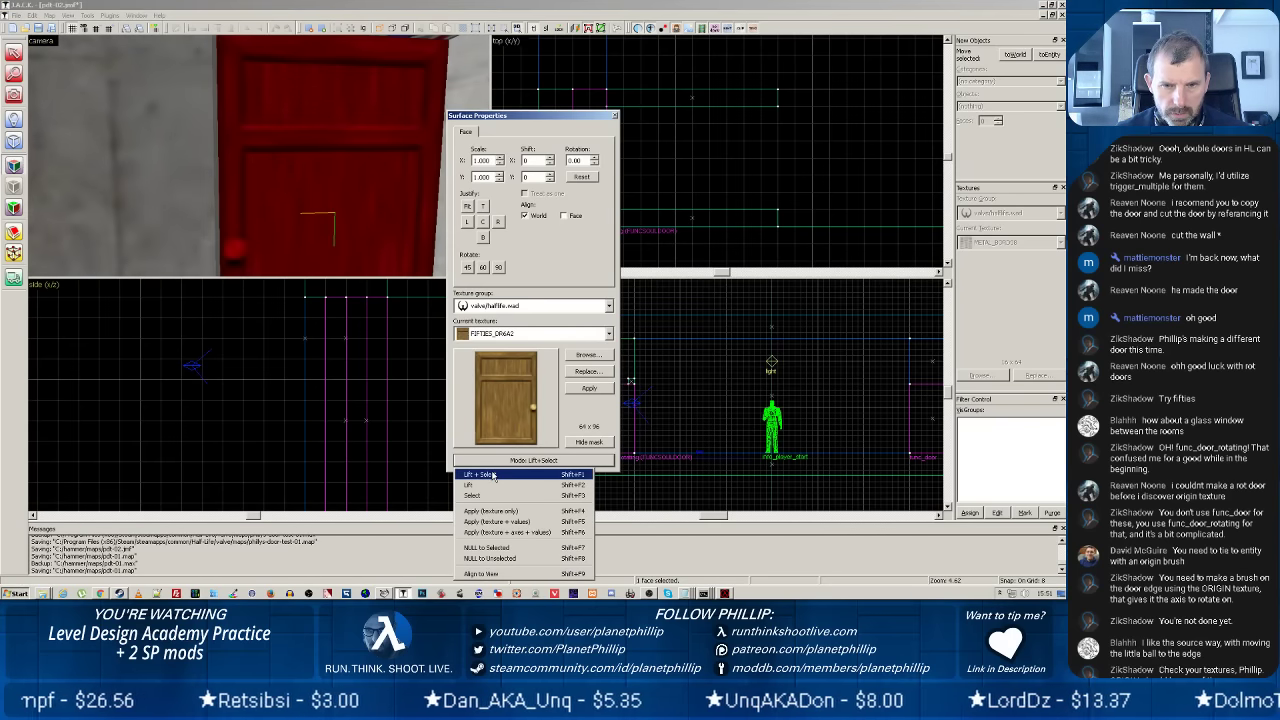
{"action": "left_click", "coordinate": [493, 475]}
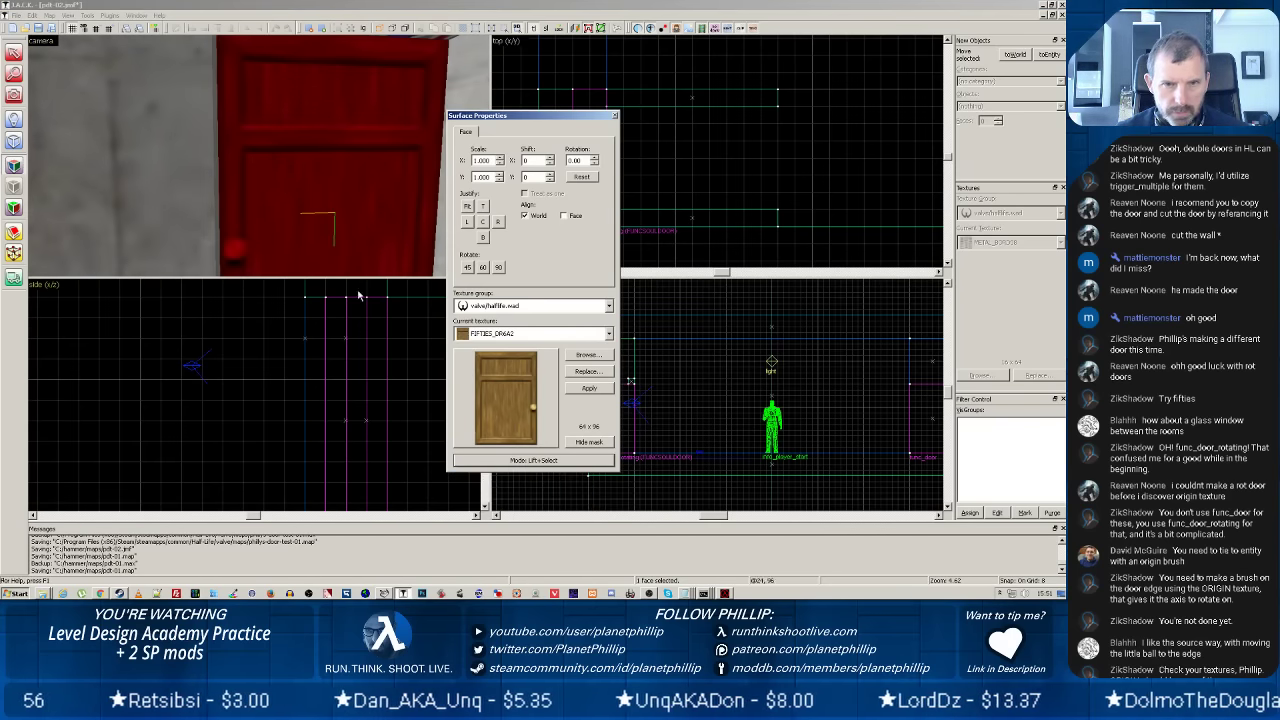
{"action": "scroll", "coordinate": [309, 219], "scroll_direction": "up", "scroll_amount": 2}
{"action": "left_click", "coordinate": [308, 218]}
{"action": "key", "text": "z"}
{"action": "key", "text": "Down"}
{"action": "key", "text": "Down"}
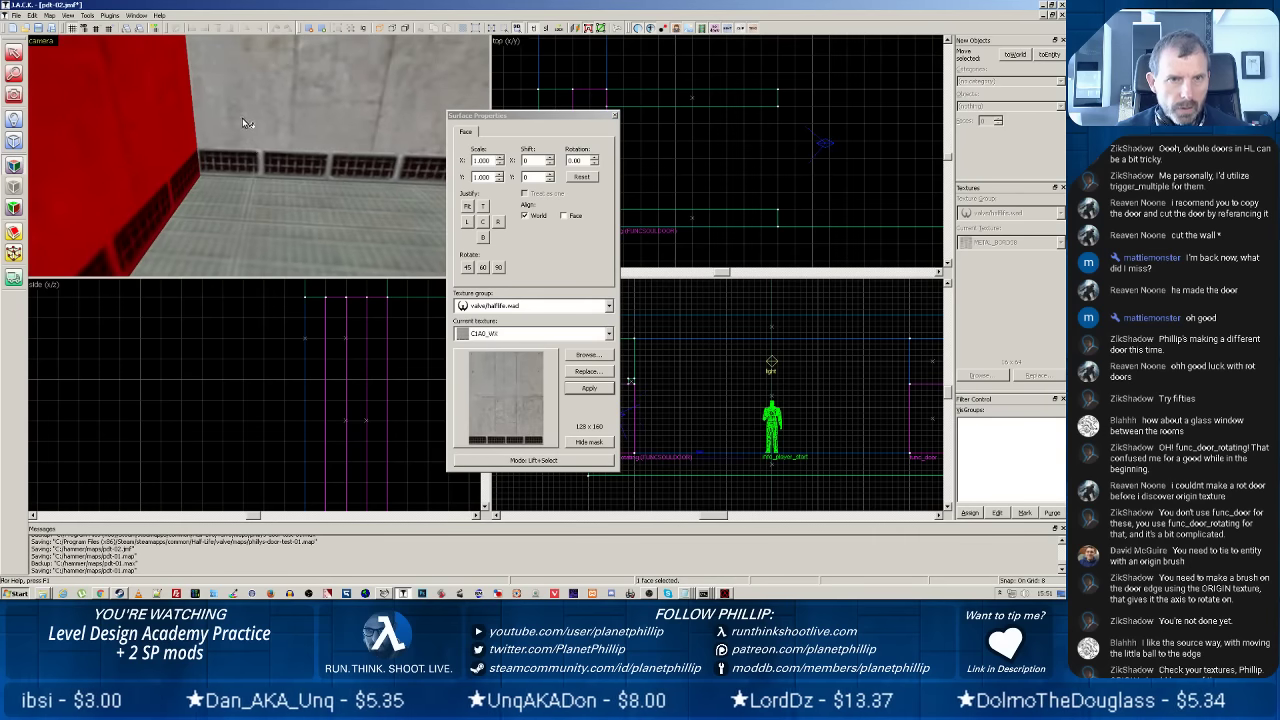
{"action": "key", "text": "Left"}
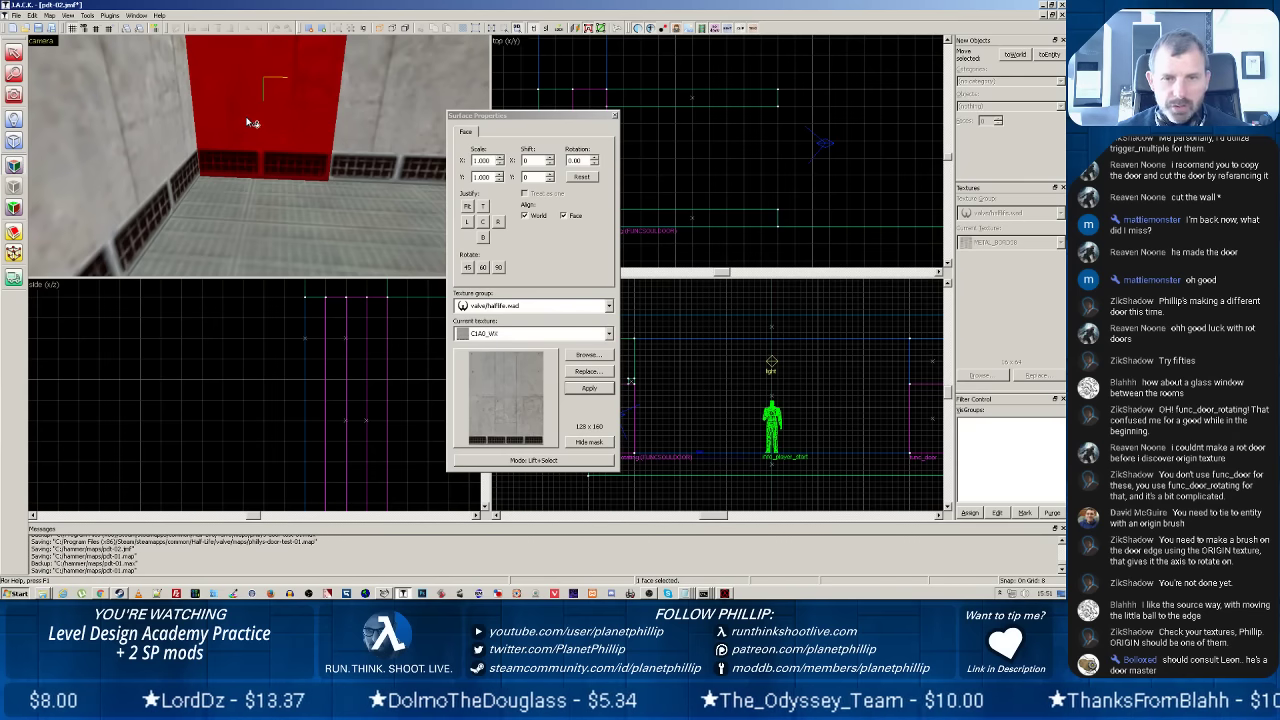
Return to the wooden front face of the rotating door, lift its FIFTIES_DR6A2 texture and apply it to that face.
{"action": "scroll", "coordinate": [271, 87], "scroll_direction": "up", "scroll_amount": 2}
{"action": "scroll", "coordinate": [271, 87], "scroll_direction": "down", "scroll_amount": 2}
{"action": "middle_click_drag", "start_coordinate": [280, 86], "coordinate": [258, 166]}
{"action": "middle_click_drag", "start_coordinate": [251, 220], "coordinate": [258, 155]}
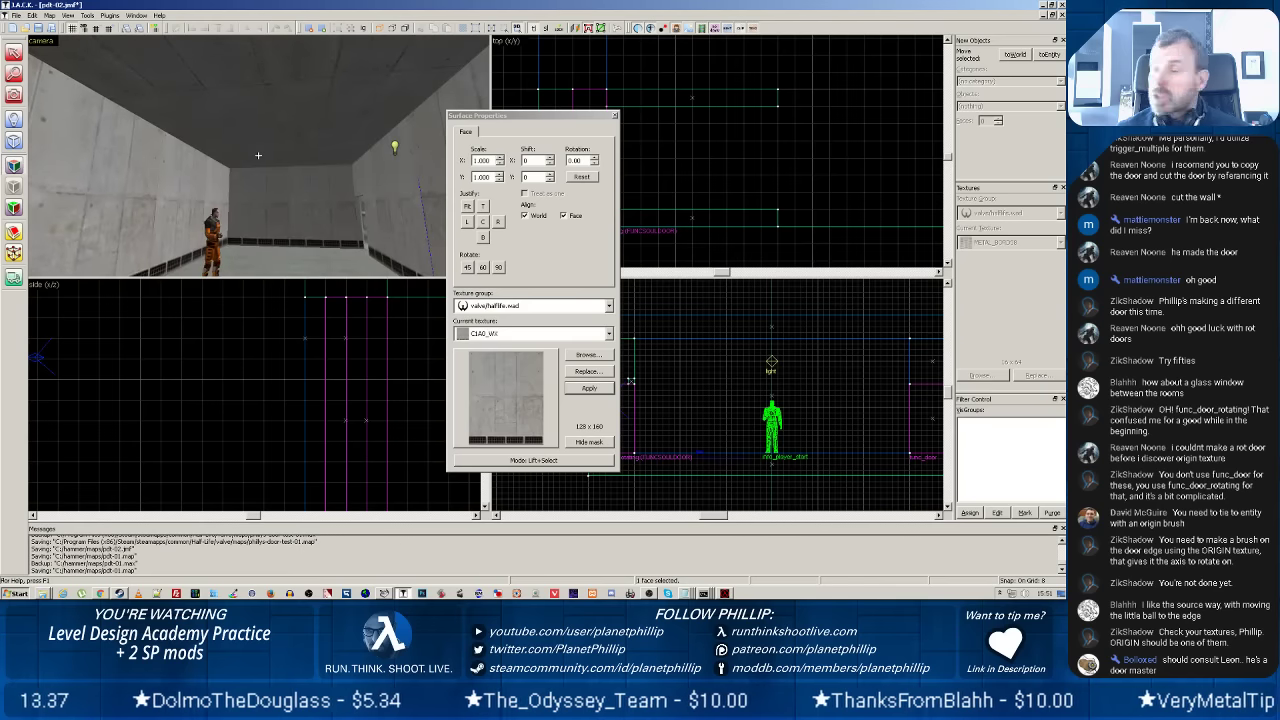
{"action": "left_click_drag", "start_coordinate": [258, 155], "coordinate": [301, 149]}
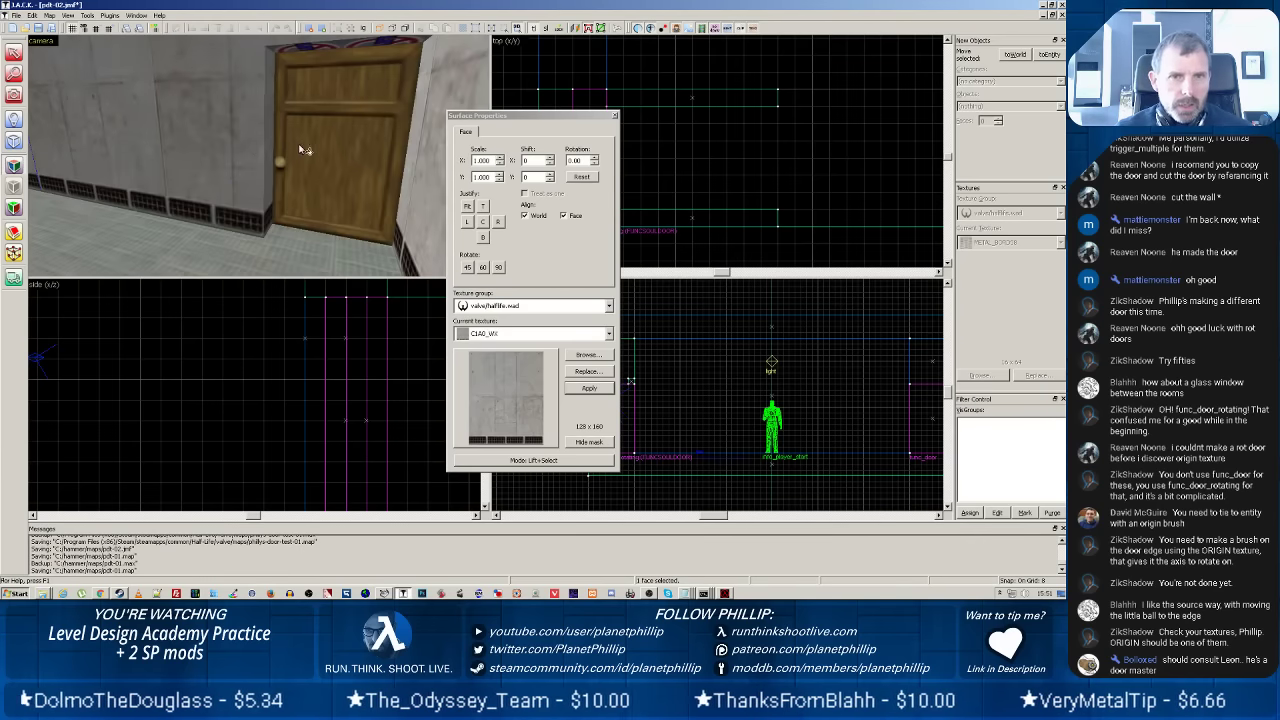
{"action": "left_click", "coordinate": [301, 149]}
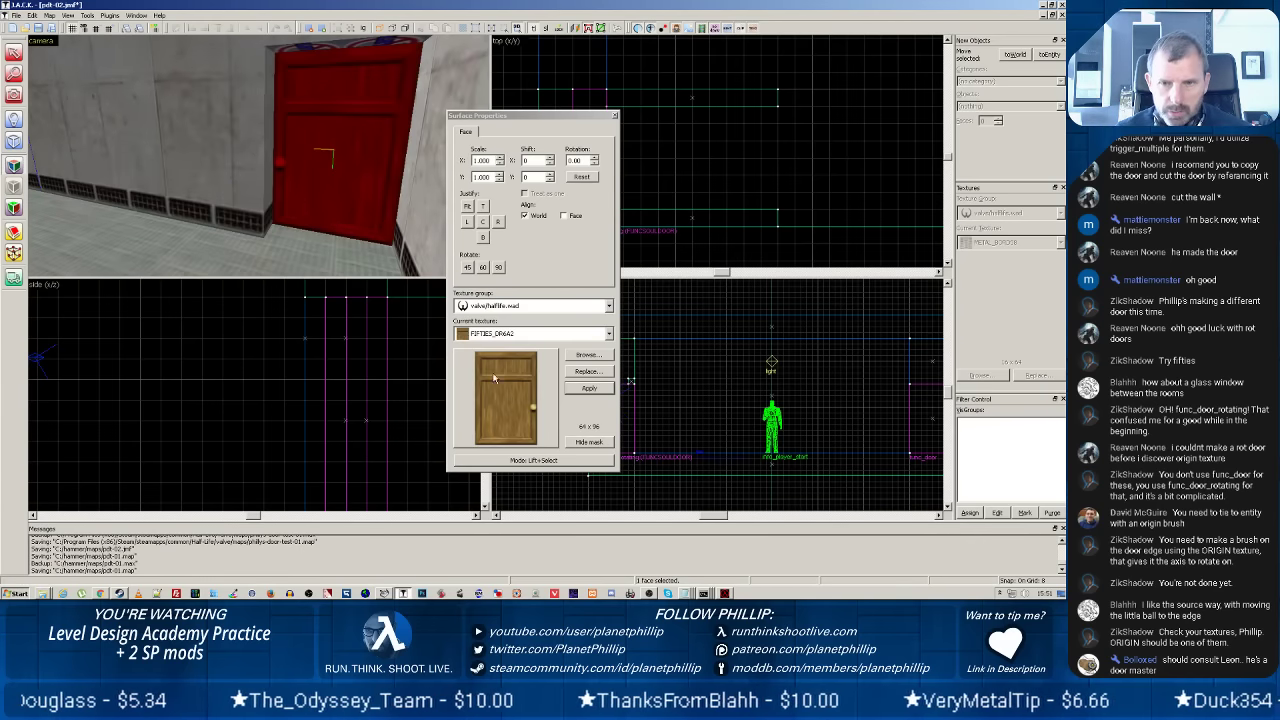
{"action": "left_click", "coordinate": [580, 389]}
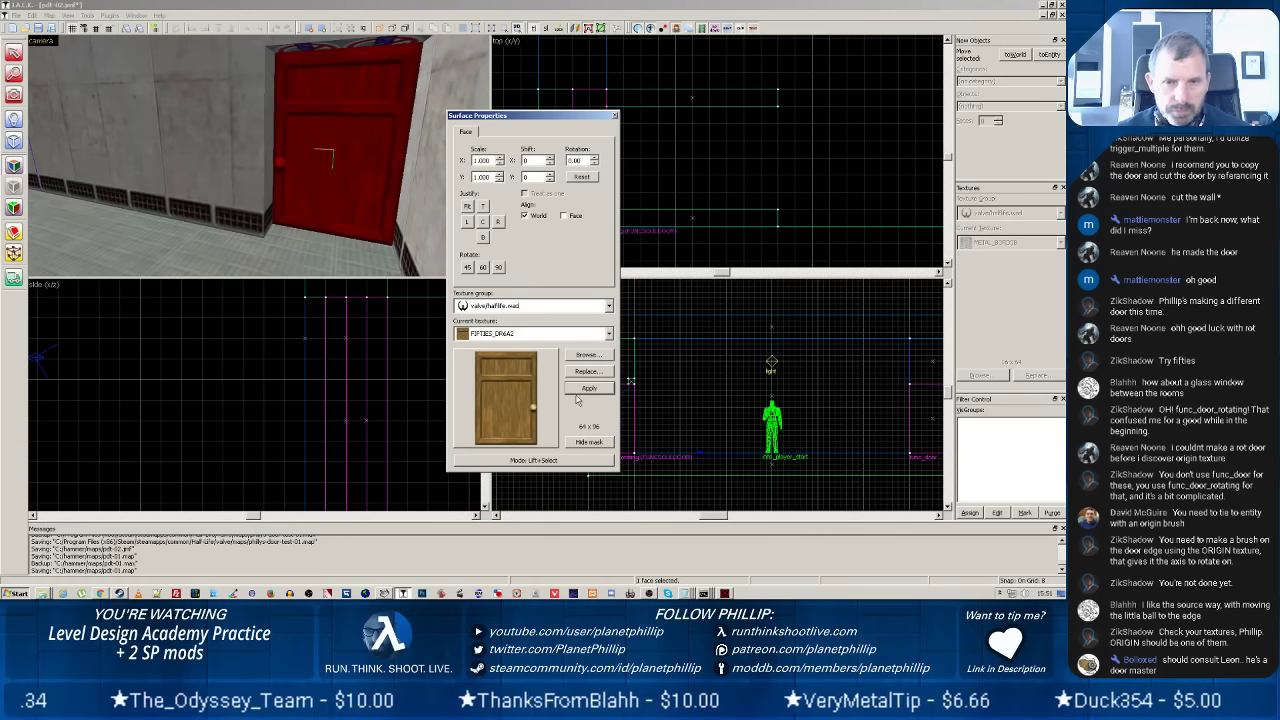
Check the available face modes, keep Lift+Select and close the surface properties.
{"action": "left_click", "coordinate": [553, 462]}
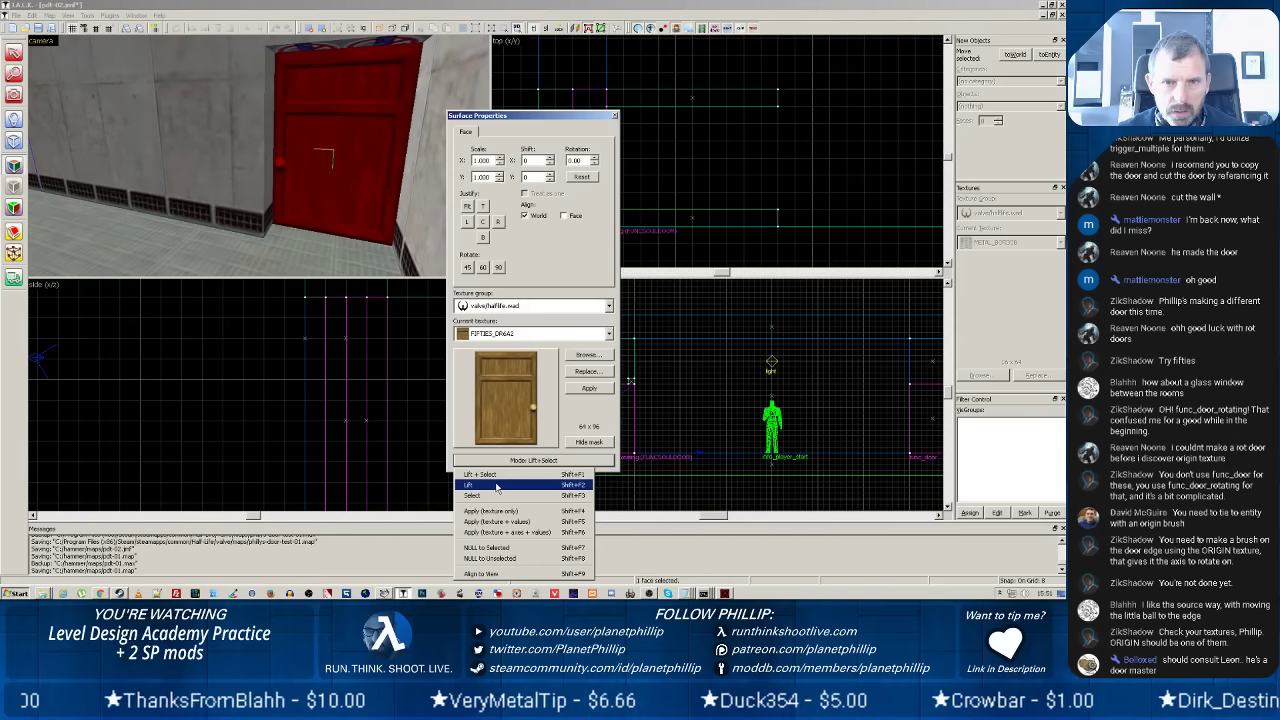
{"action": "left_click", "coordinate": [342, 156]}
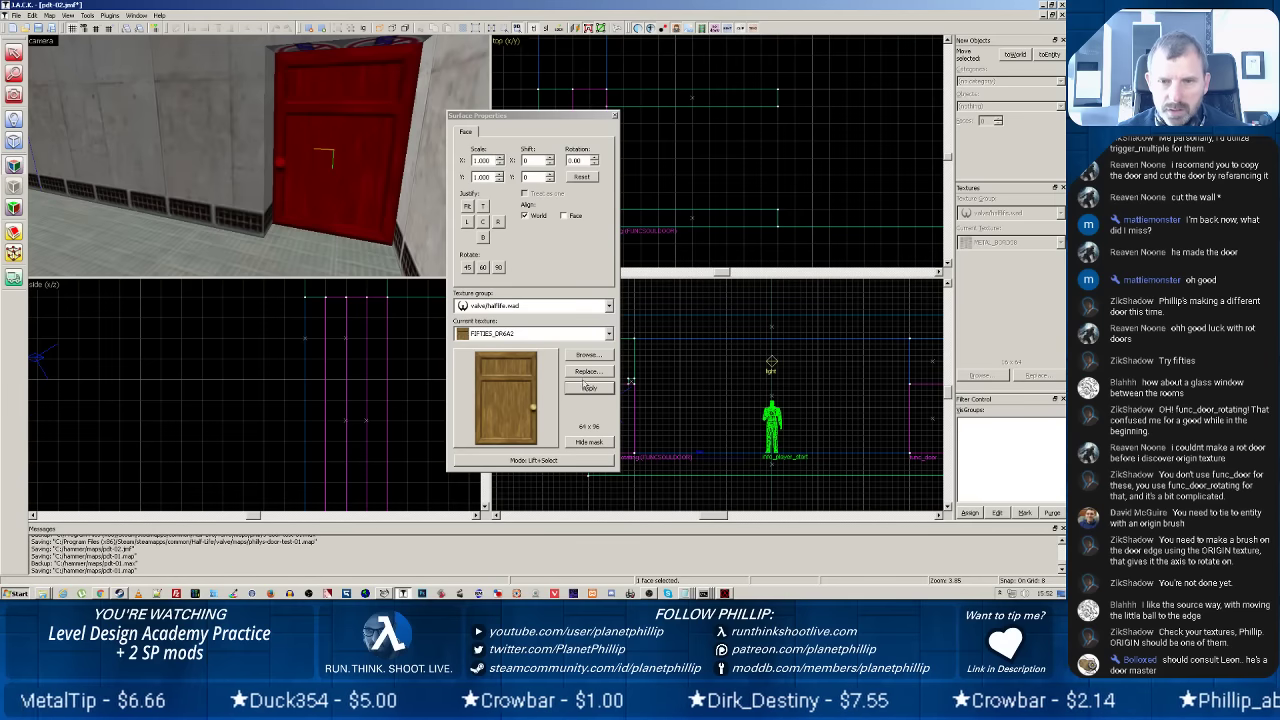
{"action": "left_click", "coordinate": [572, 461]}
{"action": "left_click", "coordinate": [572, 461]}
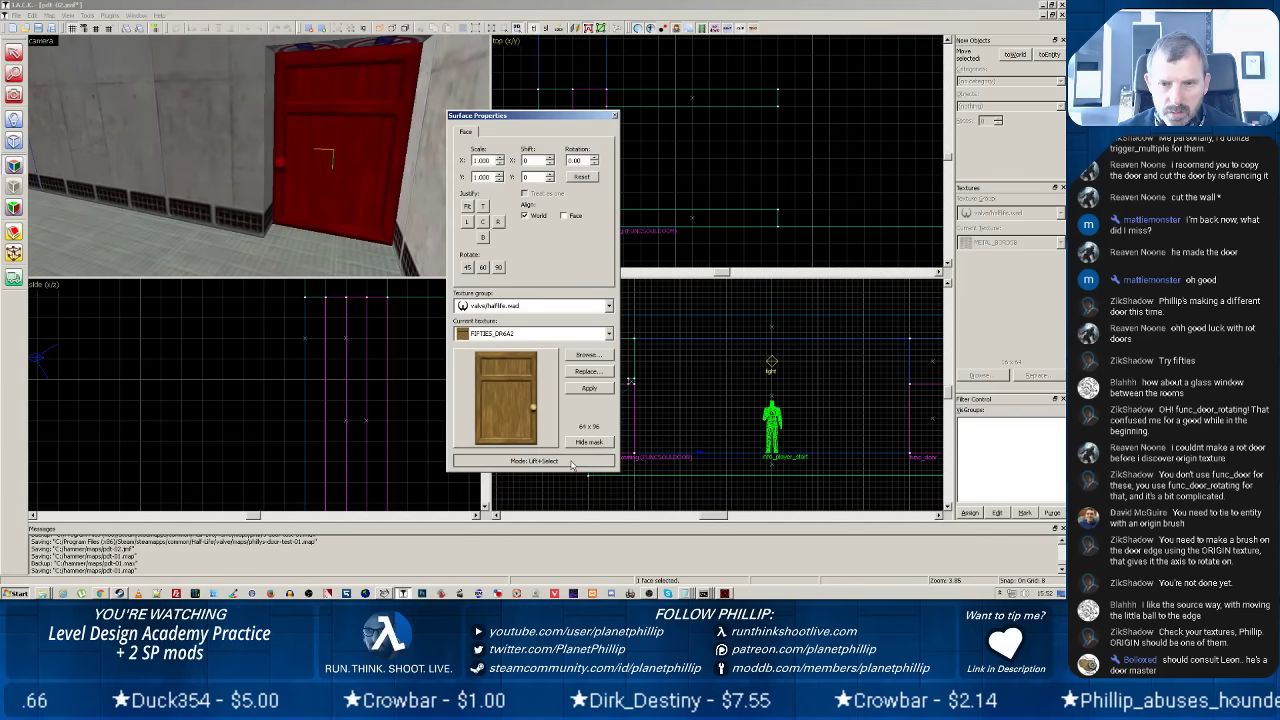
{"action": "left_click", "coordinate": [572, 461]}
{"action": "left_click", "coordinate": [616, 117]}
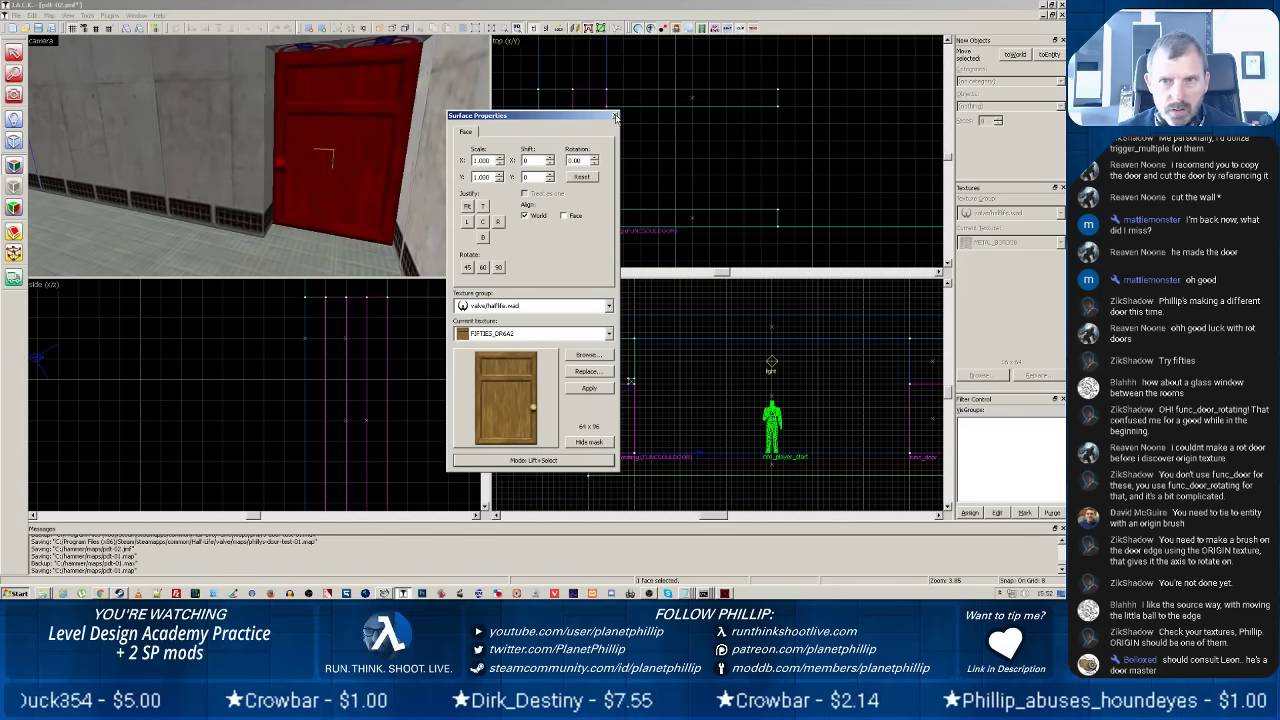
{"action": "left_click", "coordinate": [616, 117]}
Select the whole rotating door and apply the FIFTIES_DR6A2 texture to it, covering its concrete-textured face.
{"action": "scroll", "coordinate": [389, 120], "scroll_direction": "up", "scroll_amount": 3}
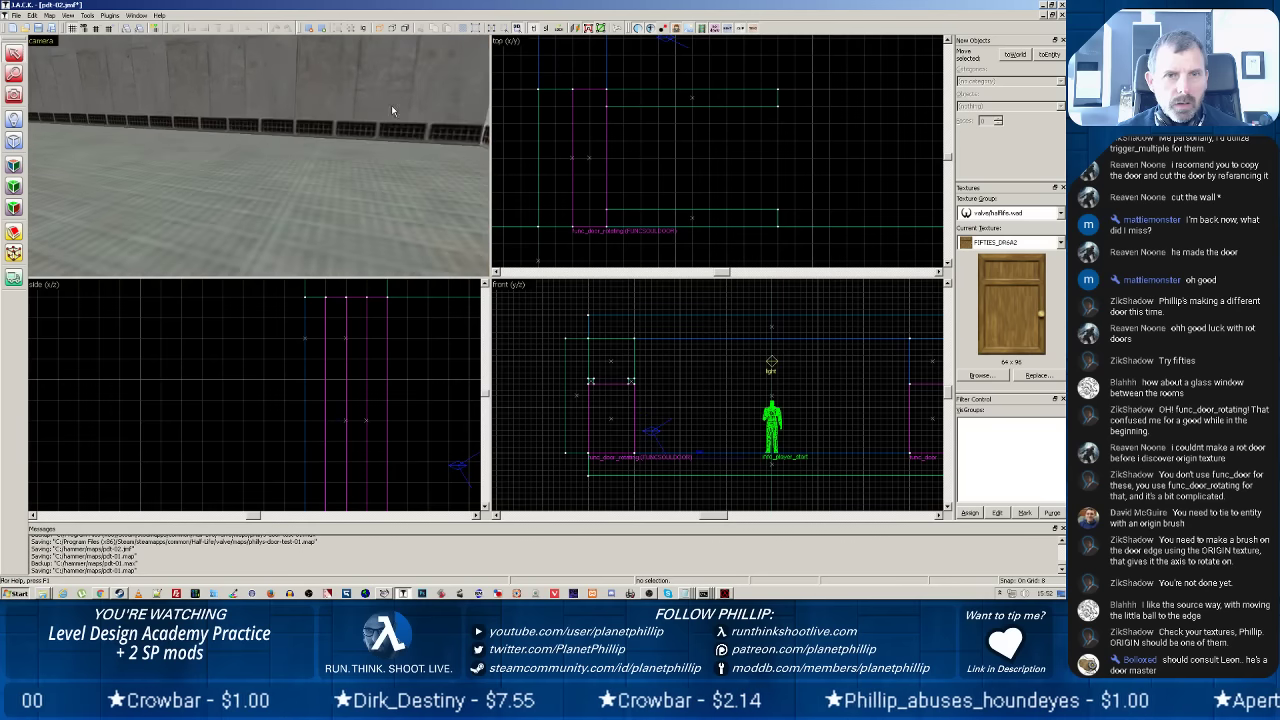
{"action": "left_click", "coordinate": [391, 111]}
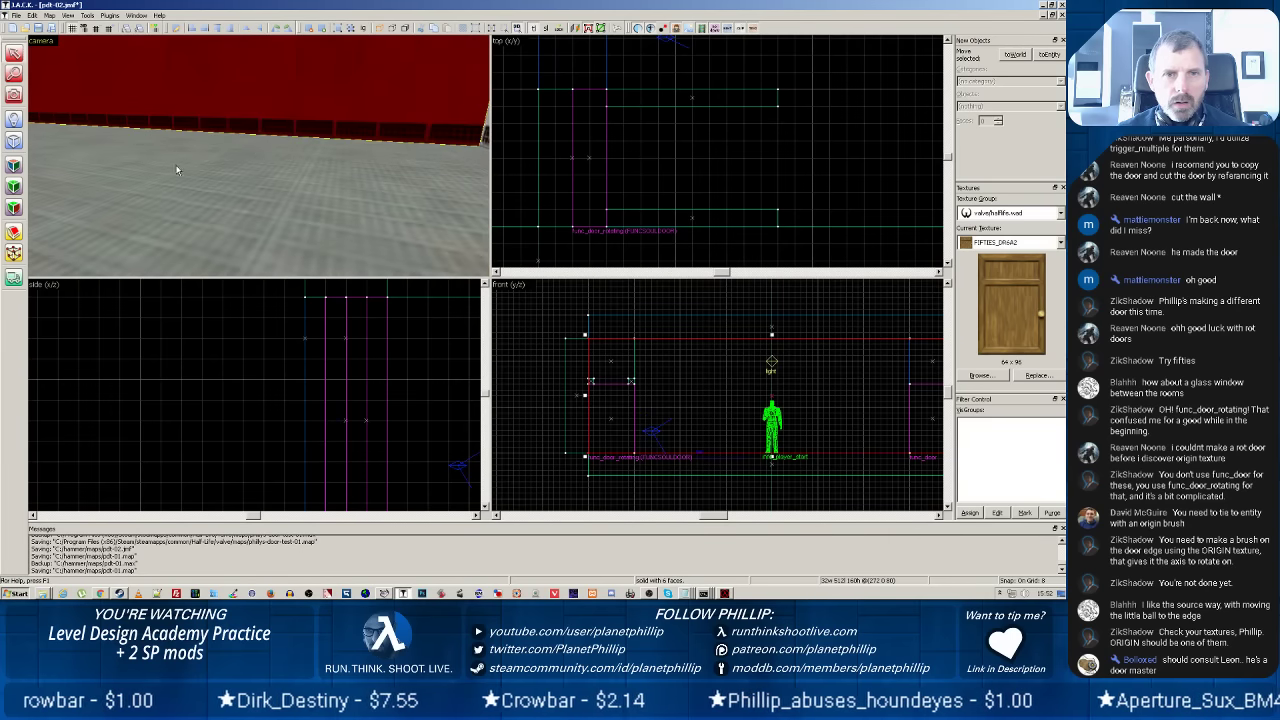
{"action": "key", "text": "z"}
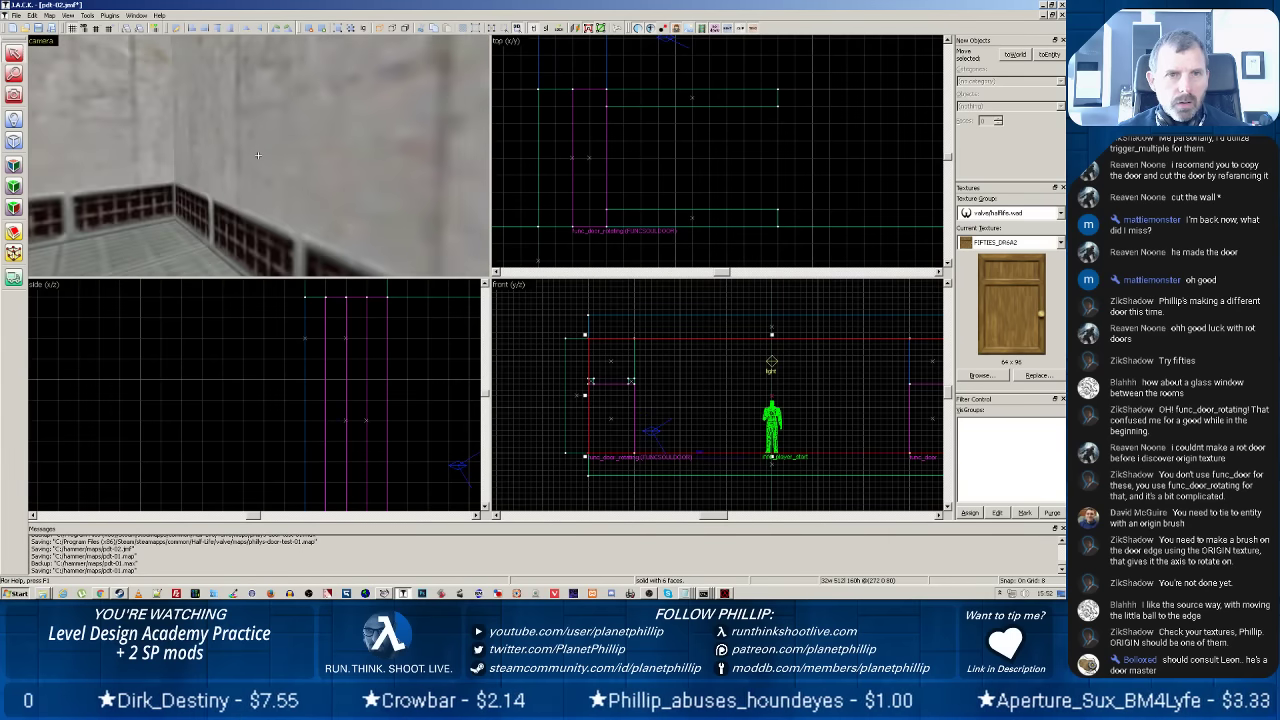
{"action": "left_click", "coordinate": [206, 160]}
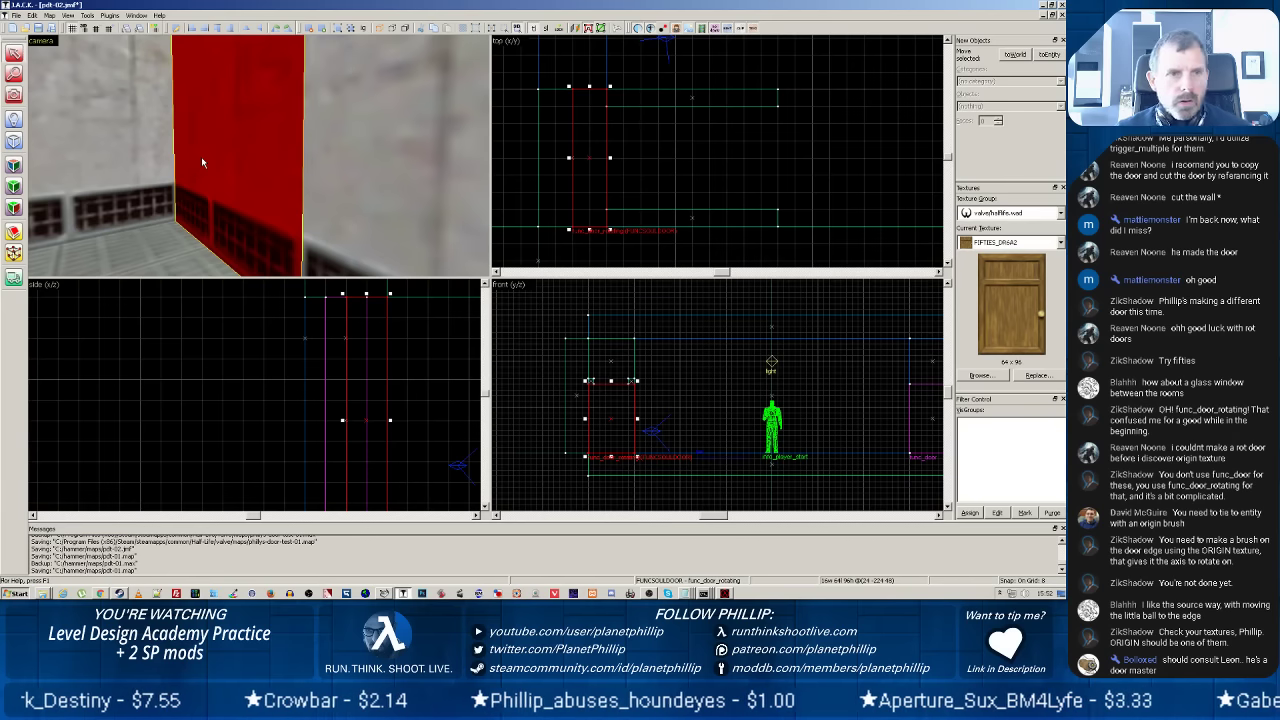
{"action": "left_click", "coordinate": [14, 186]}
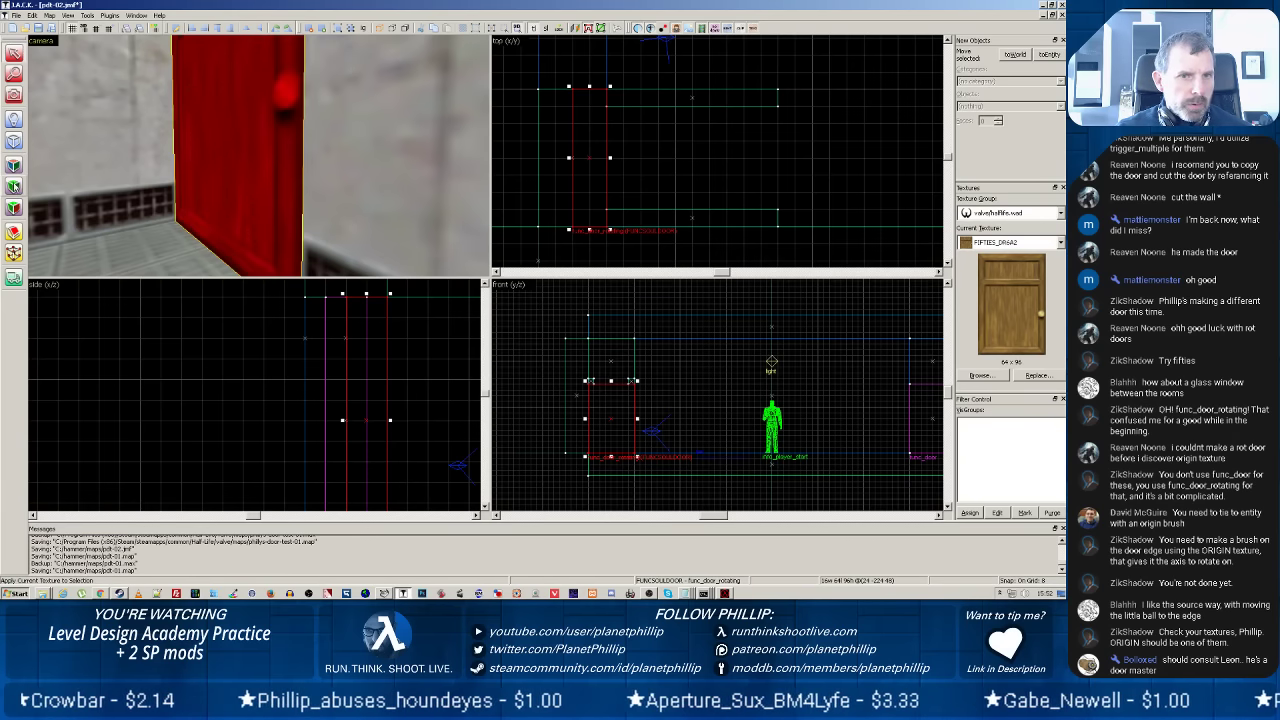
Pick the LAB1_DOOR7 texture using the filter "door" and place it as a decal on the rotating door.
{"action": "scroll", "coordinate": [311, 166], "scroll_direction": "down", "scroll_amount": 3}
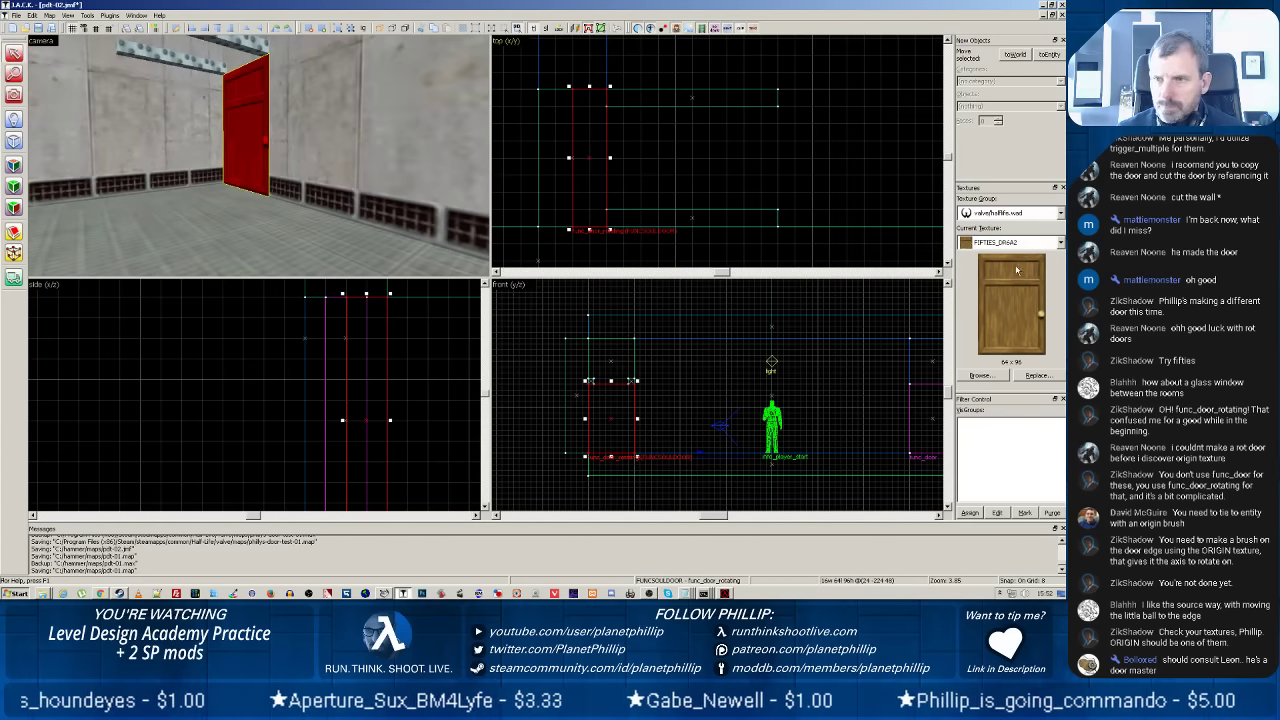
{"action": "left_click", "coordinate": [1010, 292]}
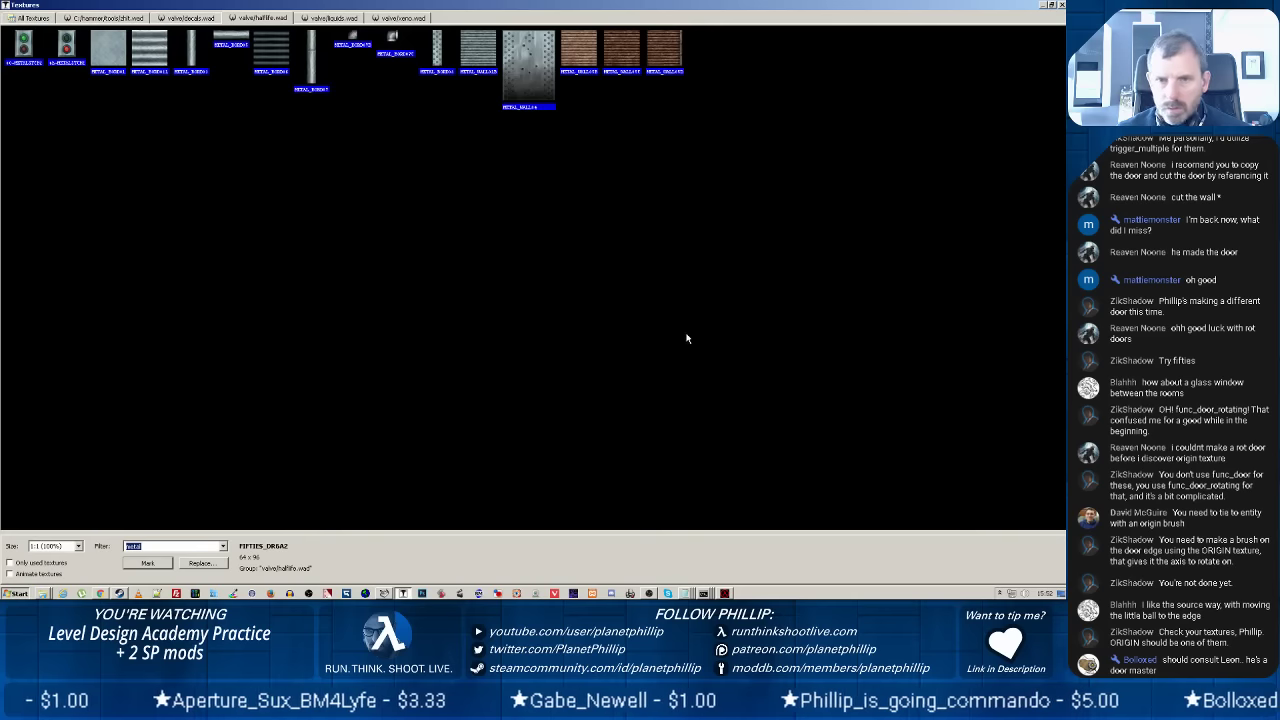
{"action": "type", "text": "do"}
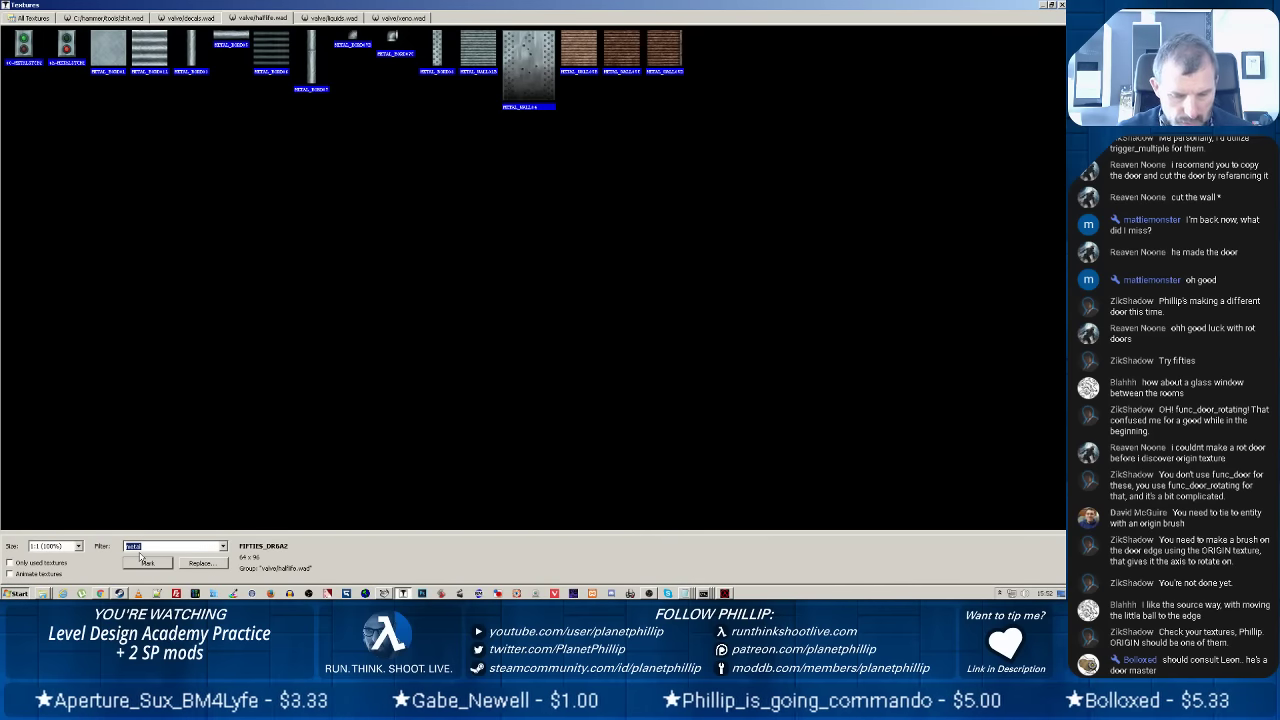
{"action": "type", "text": "ors"}
{"action": "left_click", "coordinate": [143, 561]}
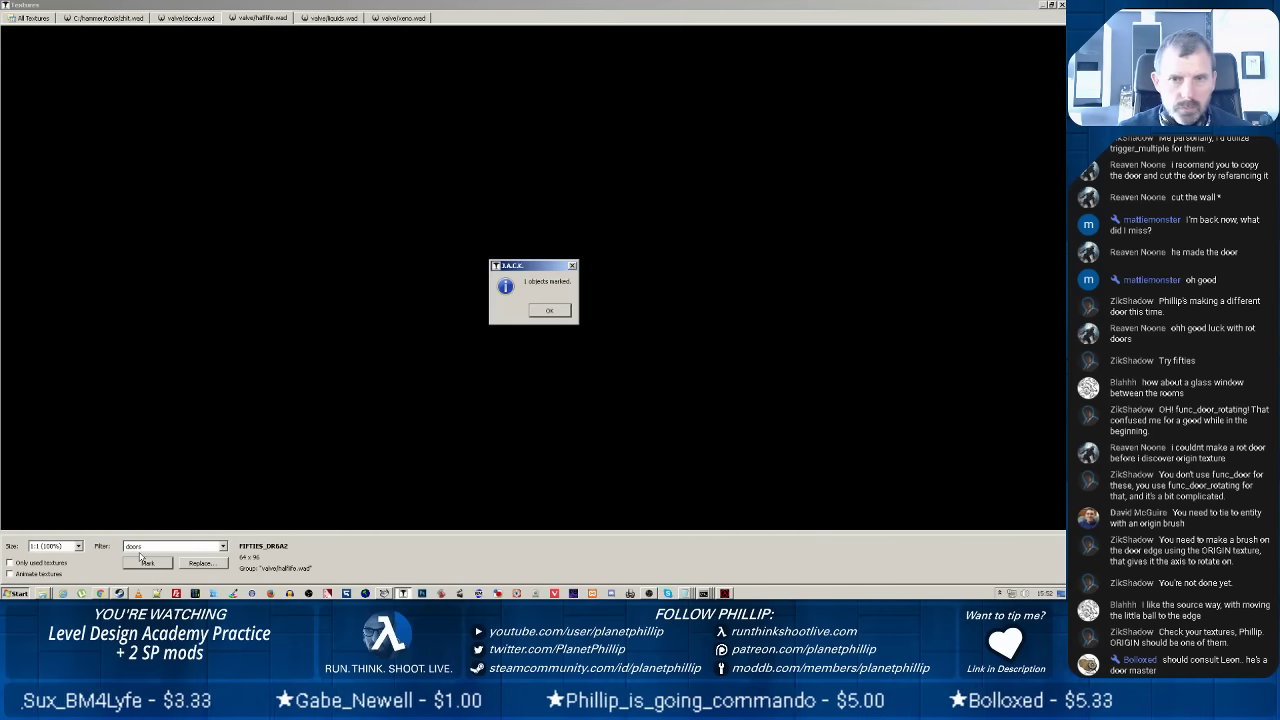
{"action": "left_click", "coordinate": [552, 311]}
{"action": "key", "text": "BackSpace"}
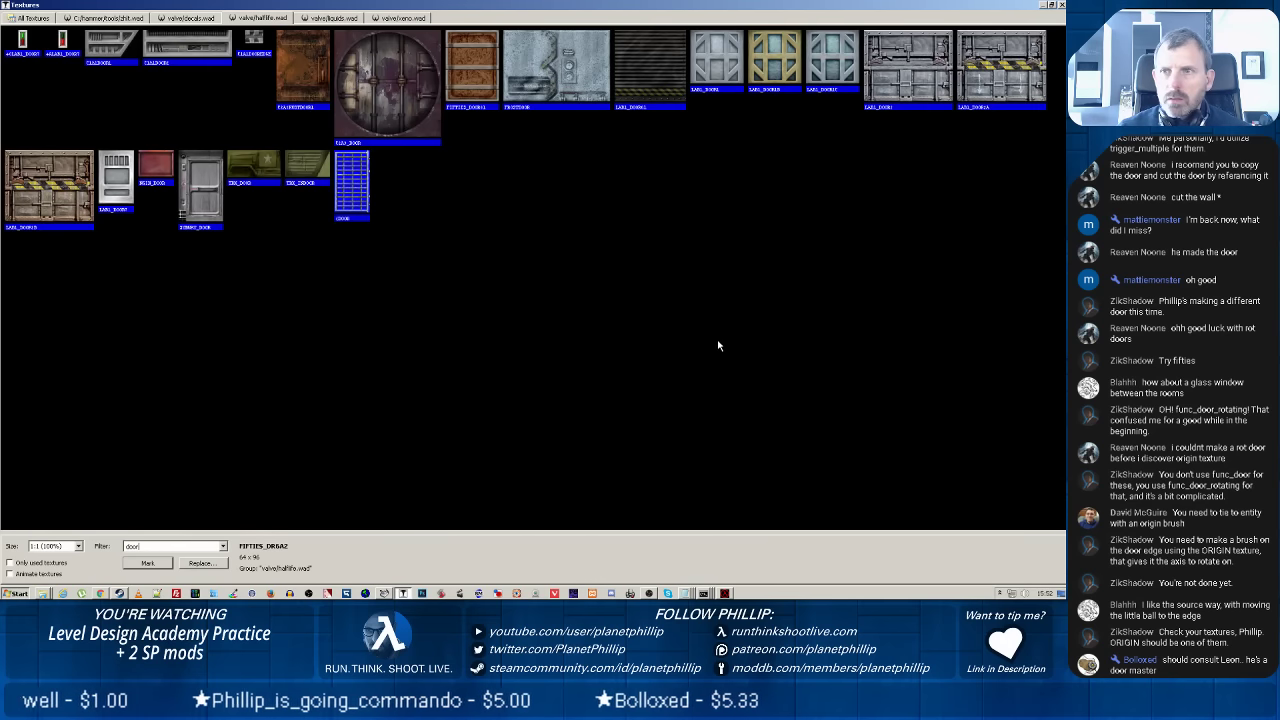
{"action": "double_click", "coordinate": [103, 186]}
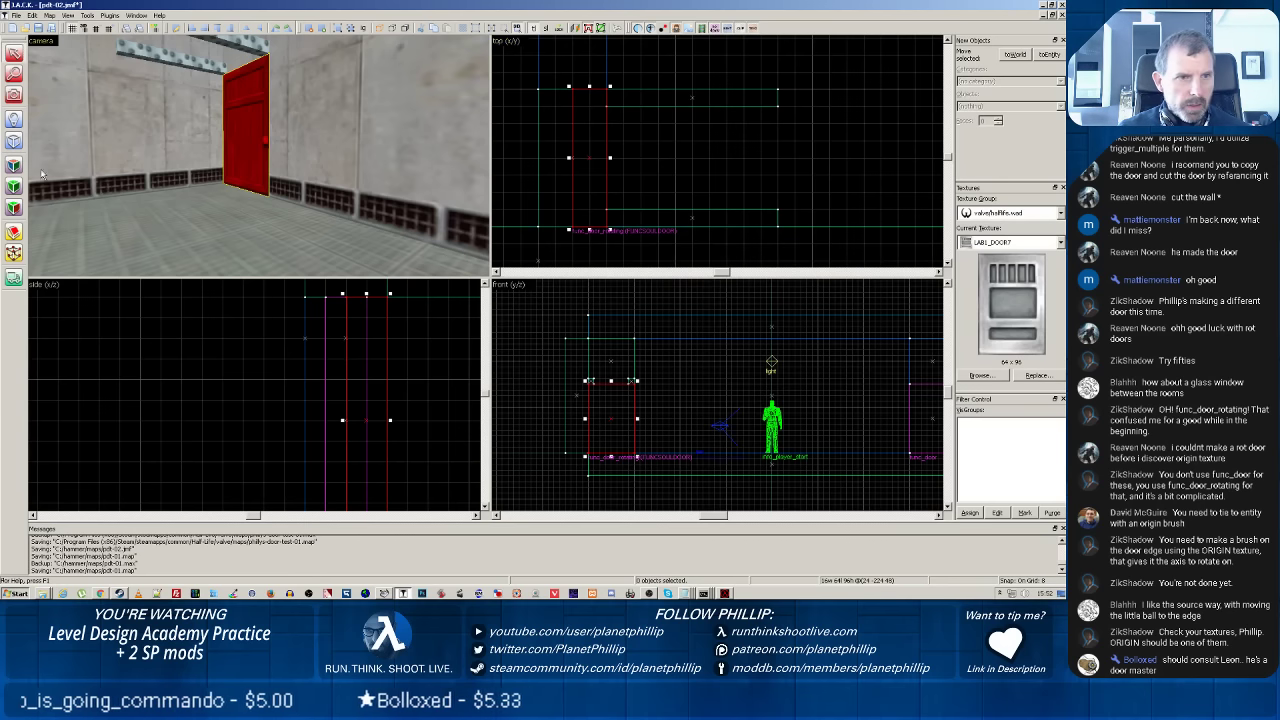
{"action": "left_click", "coordinate": [12, 208]}
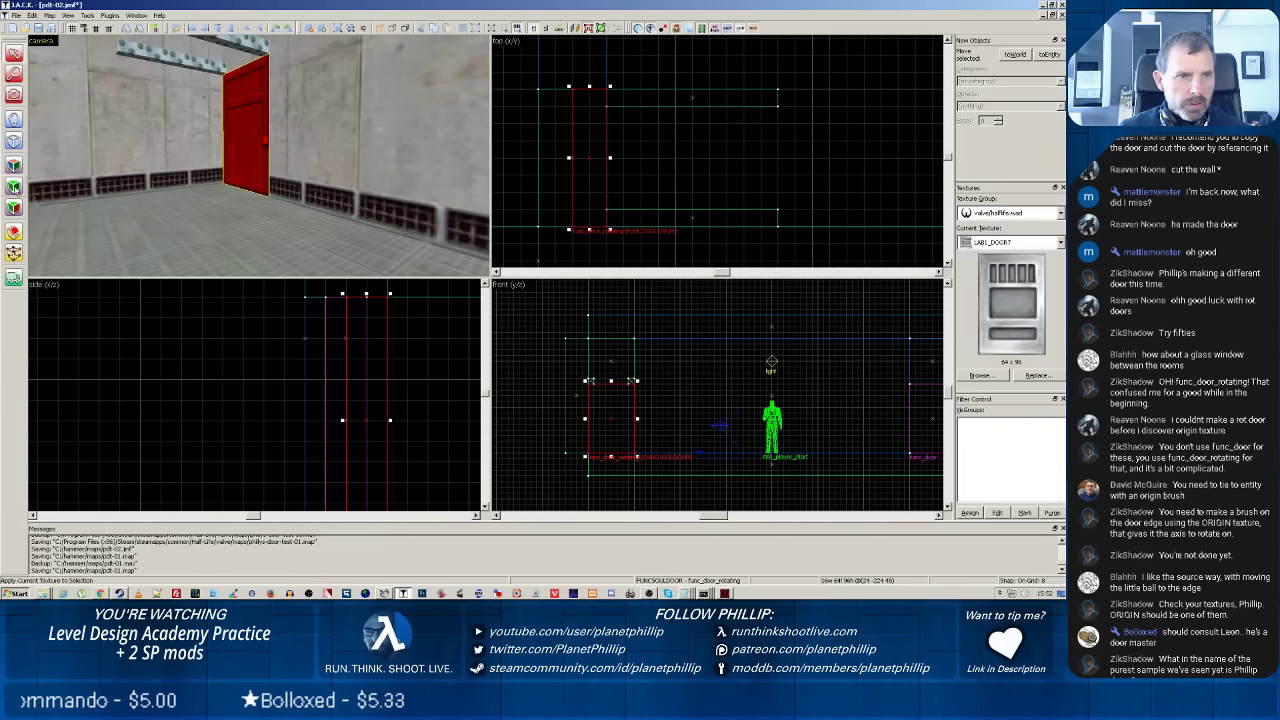
{"action": "left_click", "coordinate": [241, 166]}
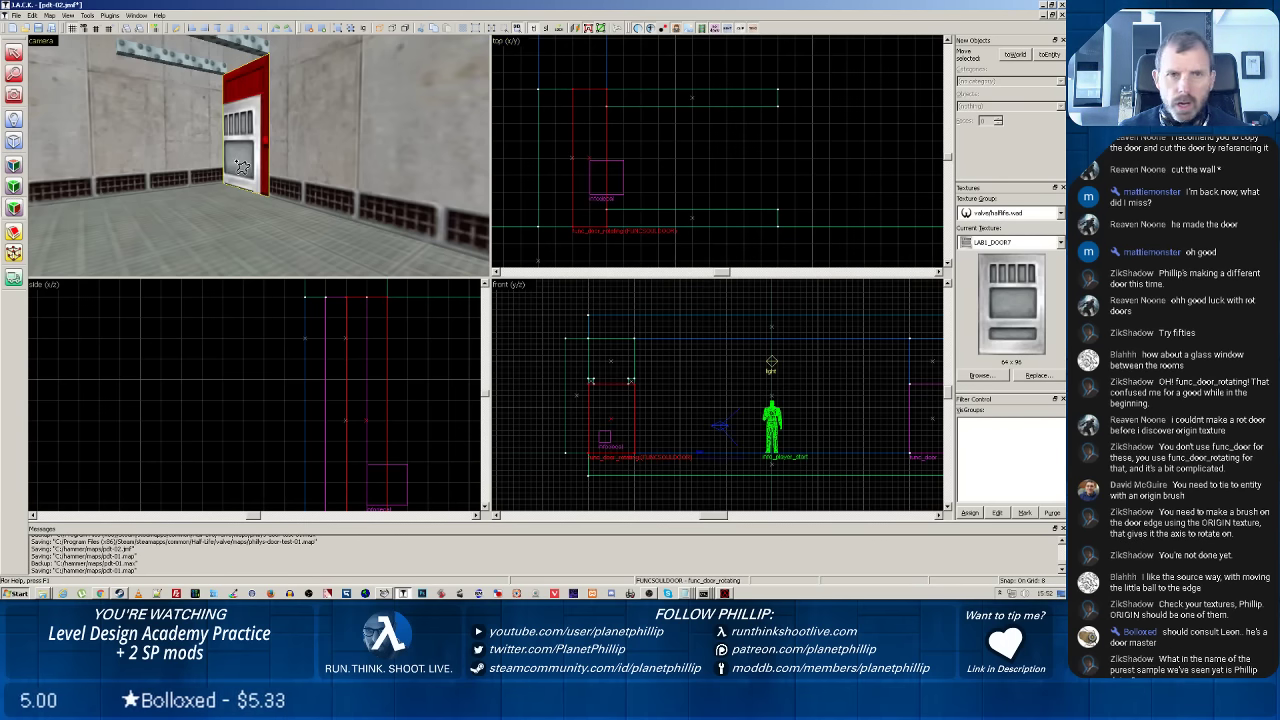
Restore the mistakenly deleted rotating door and remove only the LAB1_DOOR7 decal placed on it.
{"action": "key", "text": "Delete"}
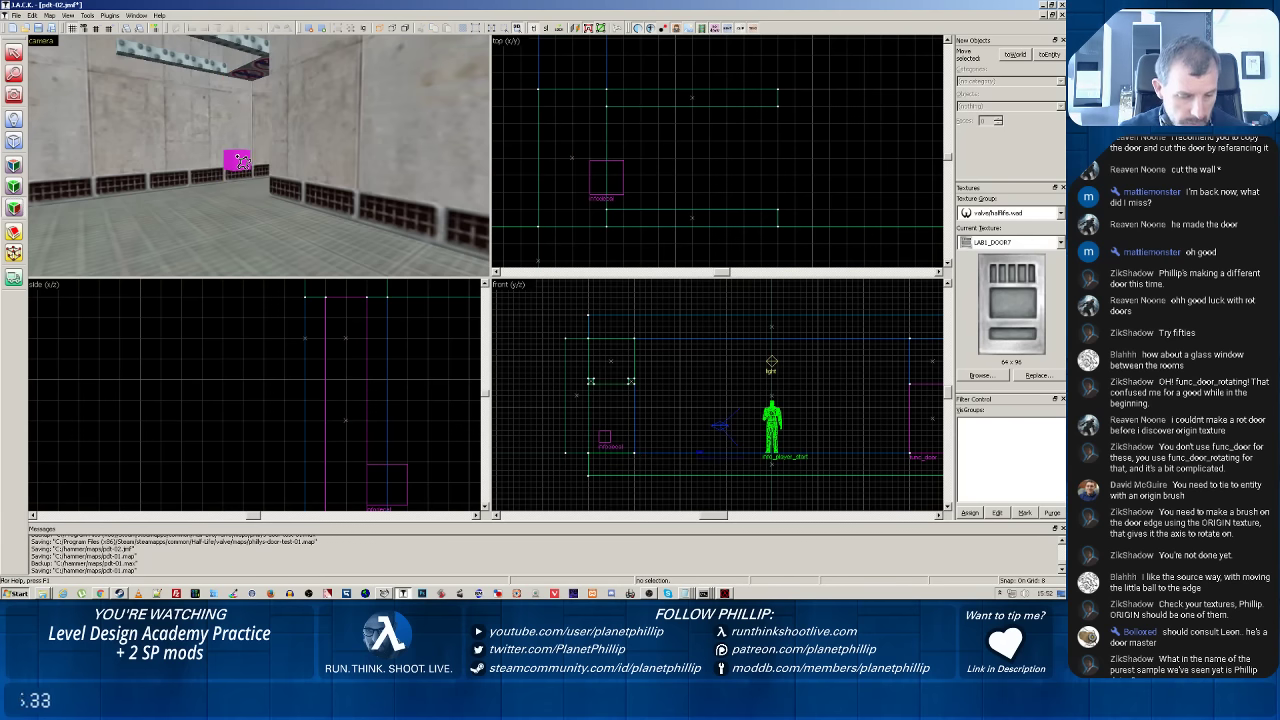
{"action": "key", "text": "ctrl+z"}
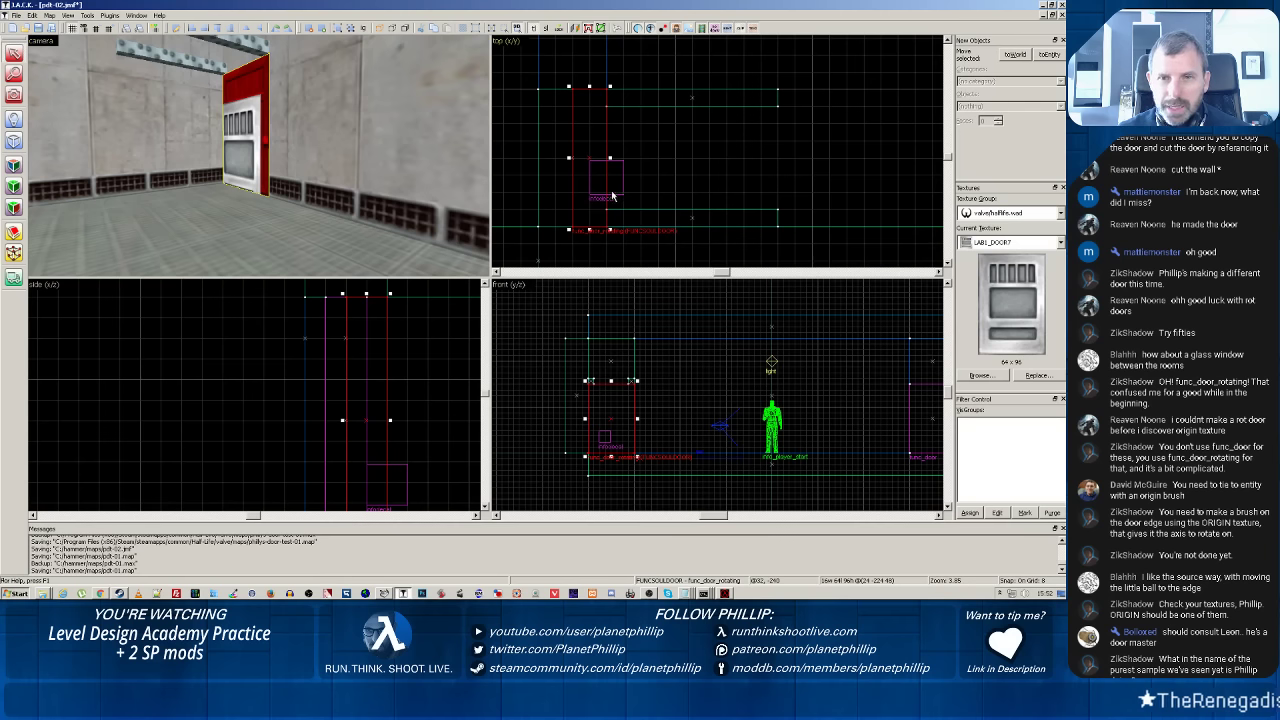
{"action": "left_click", "coordinate": [621, 191]}
{"action": "key", "text": "Escape"}
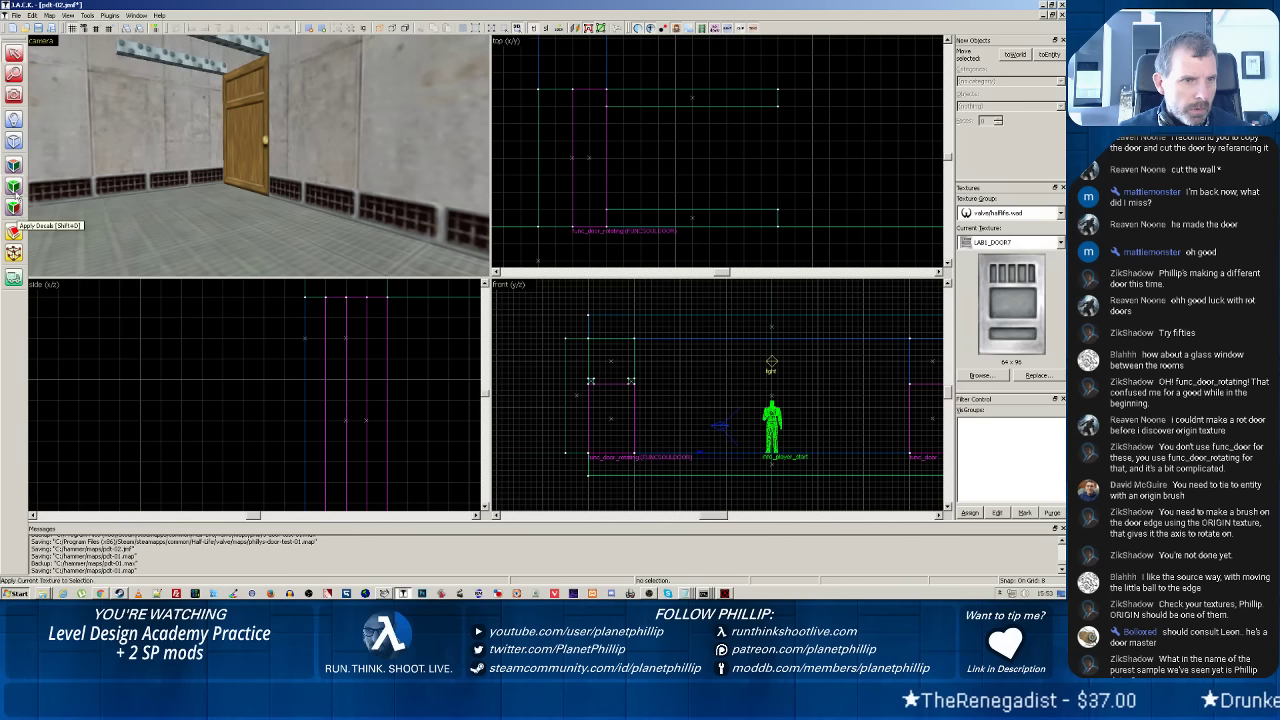
Select the whole rotating door and apply the LAB1_DOOR7 texture to all its faces.
{"action": "left_click", "coordinate": [247, 149]}
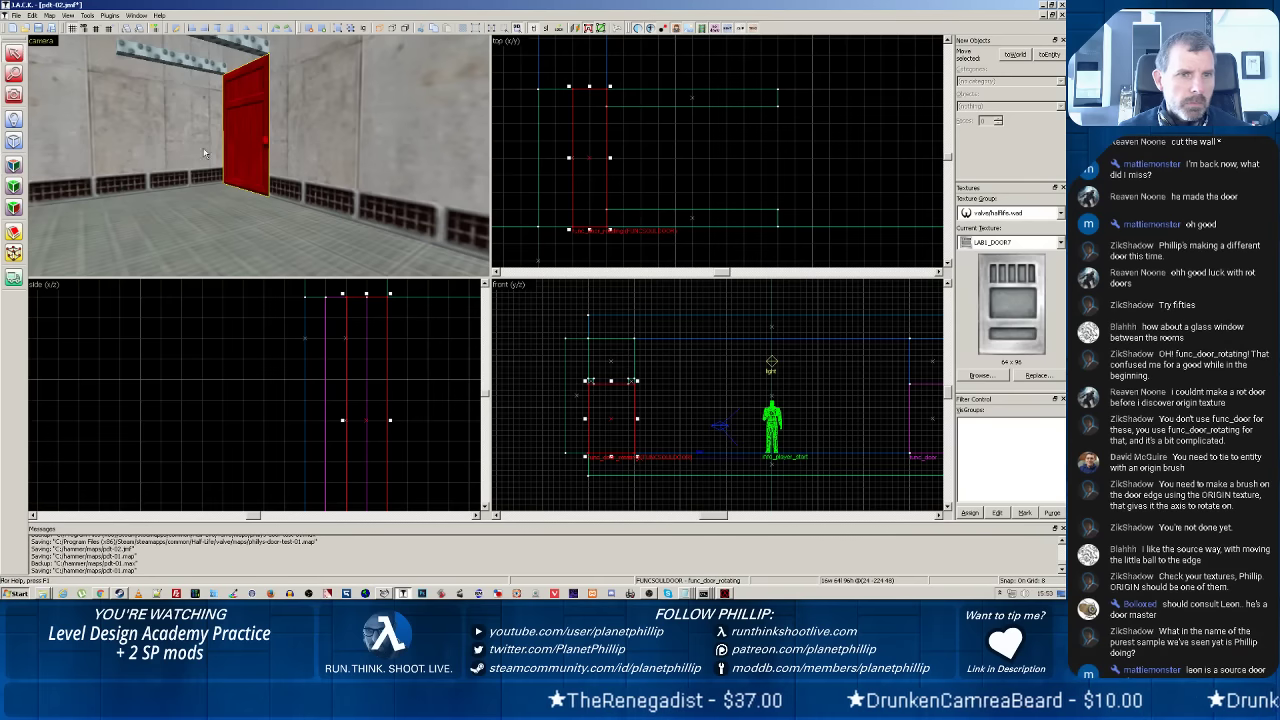
{"action": "left_click", "coordinate": [14, 186]}
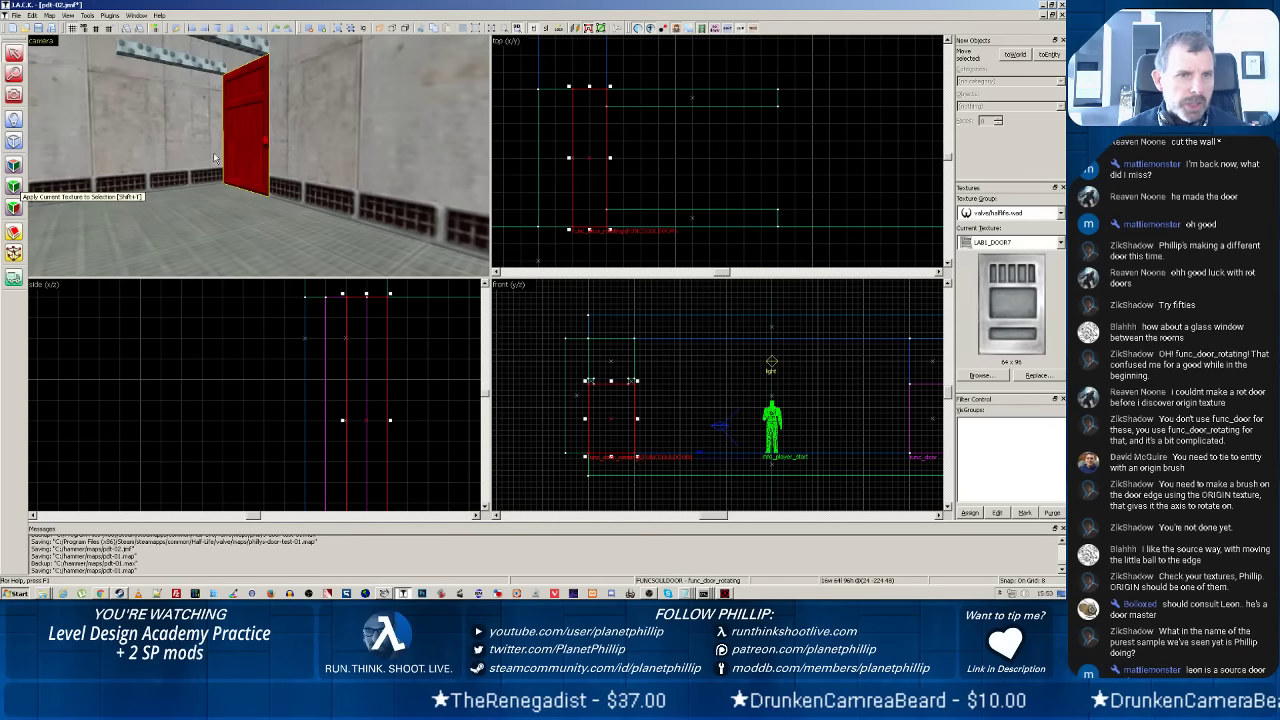
{"action": "left_click", "coordinate": [14, 186]}
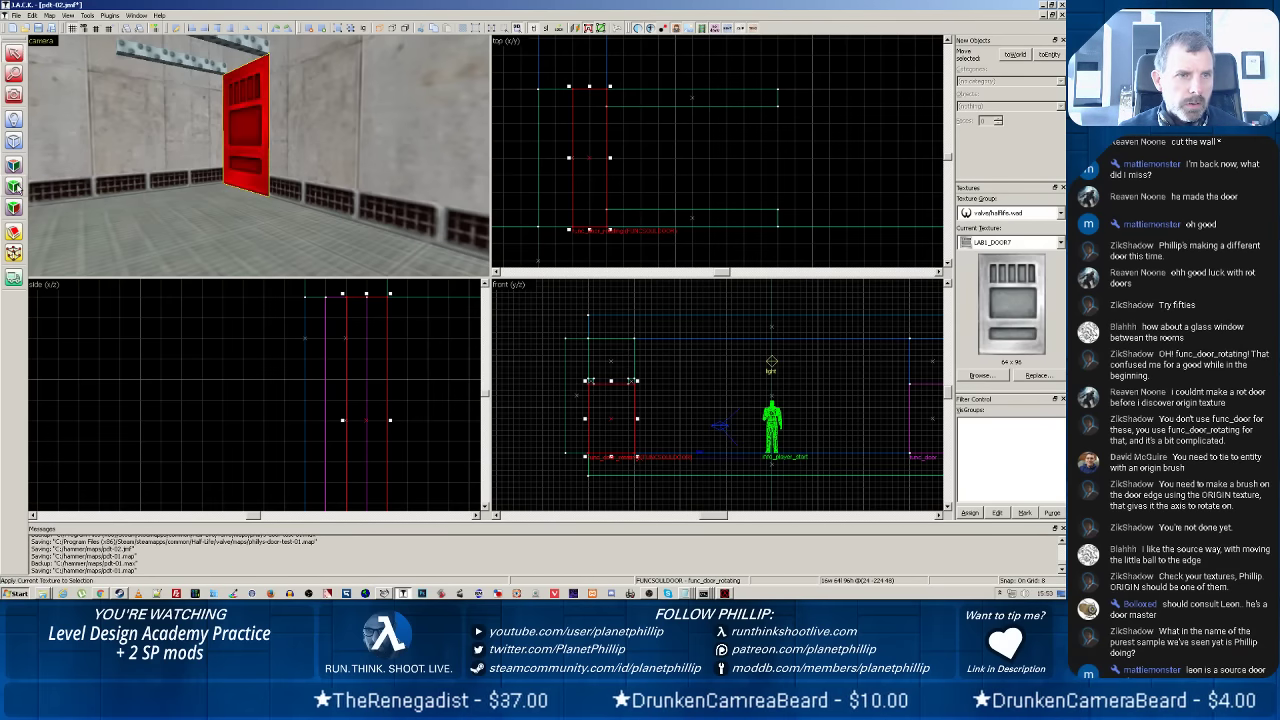
Examine the LAB1_DOOR7 texture on both sides of the door in the 3D view.
{"action": "key", "text": "z"}
{"action": "key", "text": "w"}
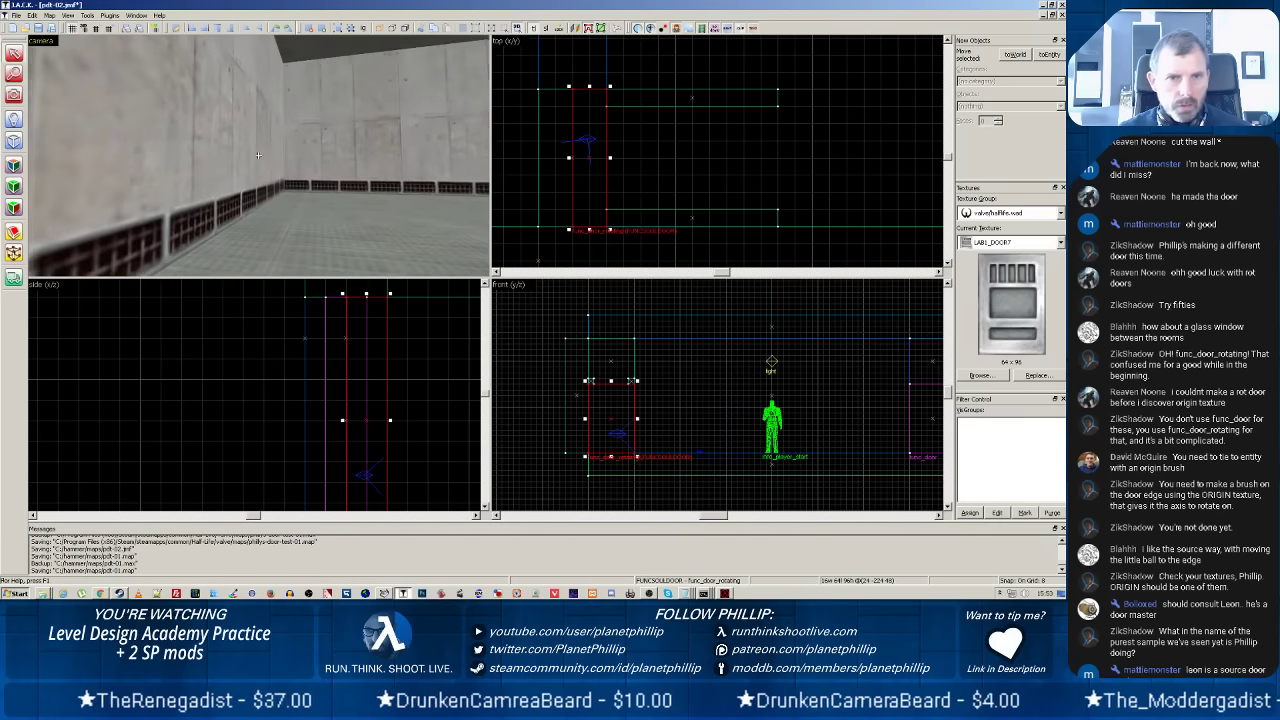
{"action": "key", "text": "w"}
{"action": "key", "text": "z"}
{"action": "key", "text": "z"}
{"action": "key", "text": "z"}
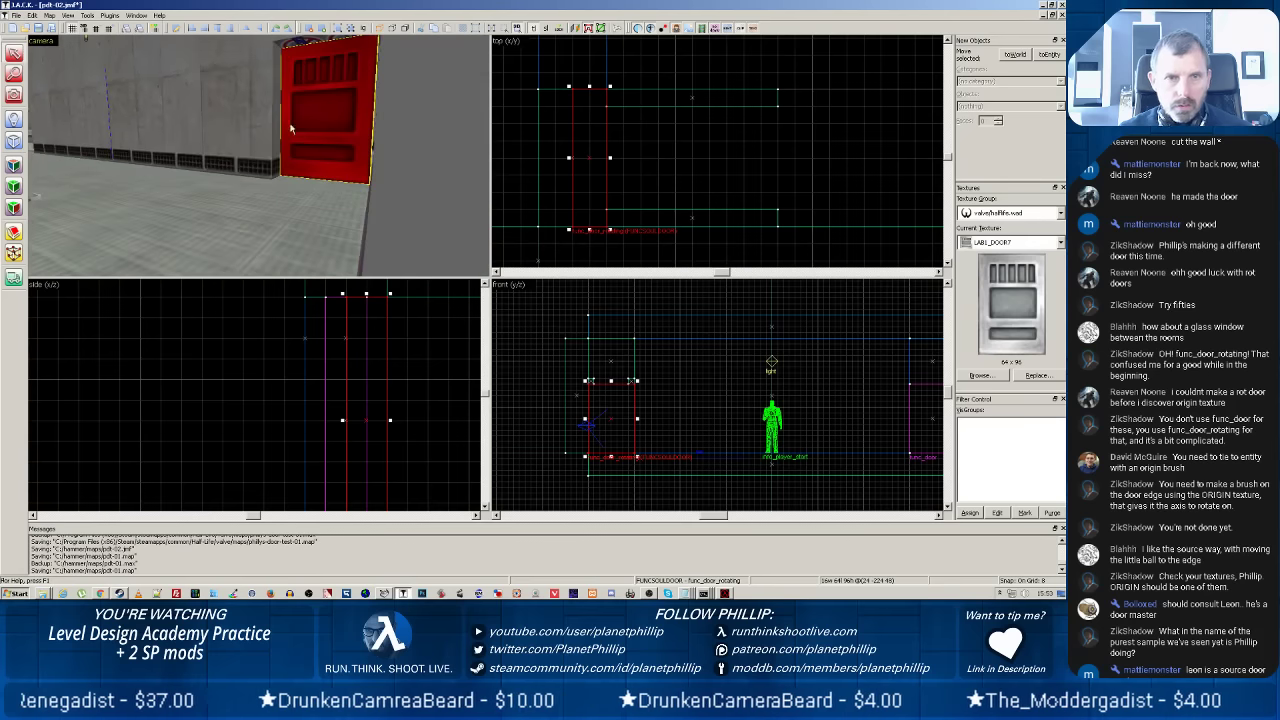
{"action": "left_click", "coordinate": [261, 184]}
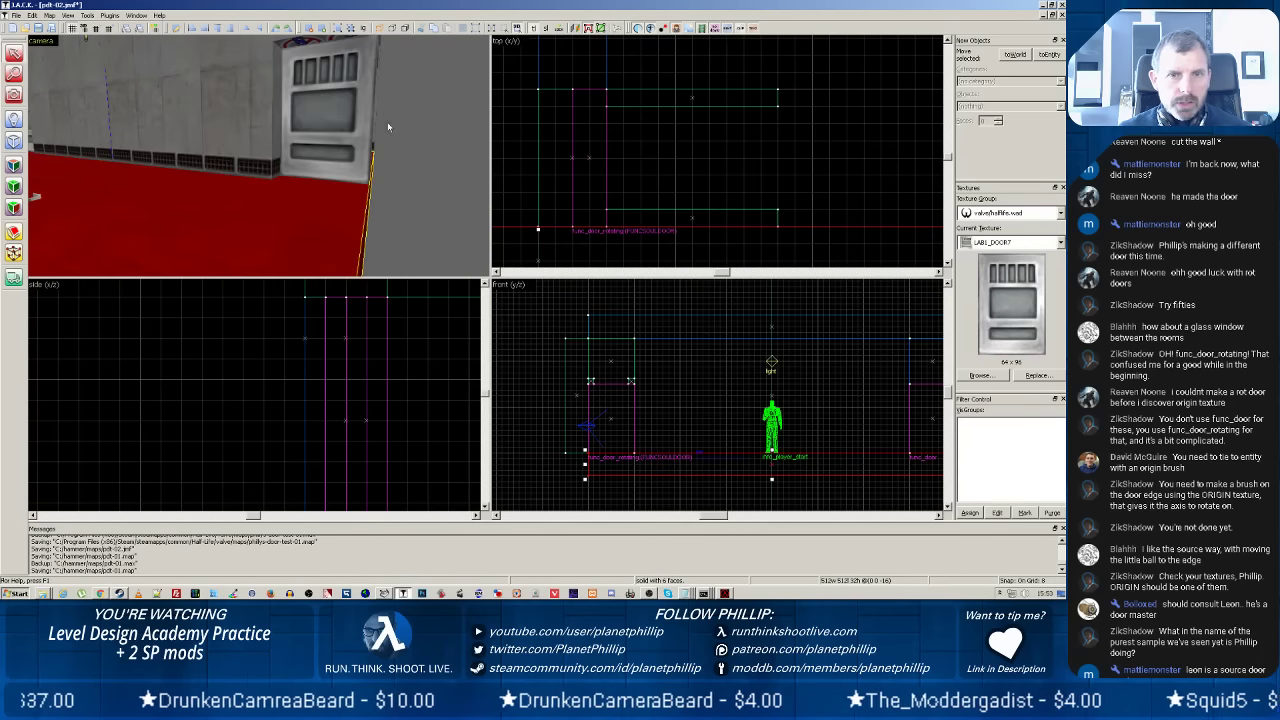
{"action": "scroll", "coordinate": [305, 150], "scroll_direction": "up", "scroll_amount": 2}
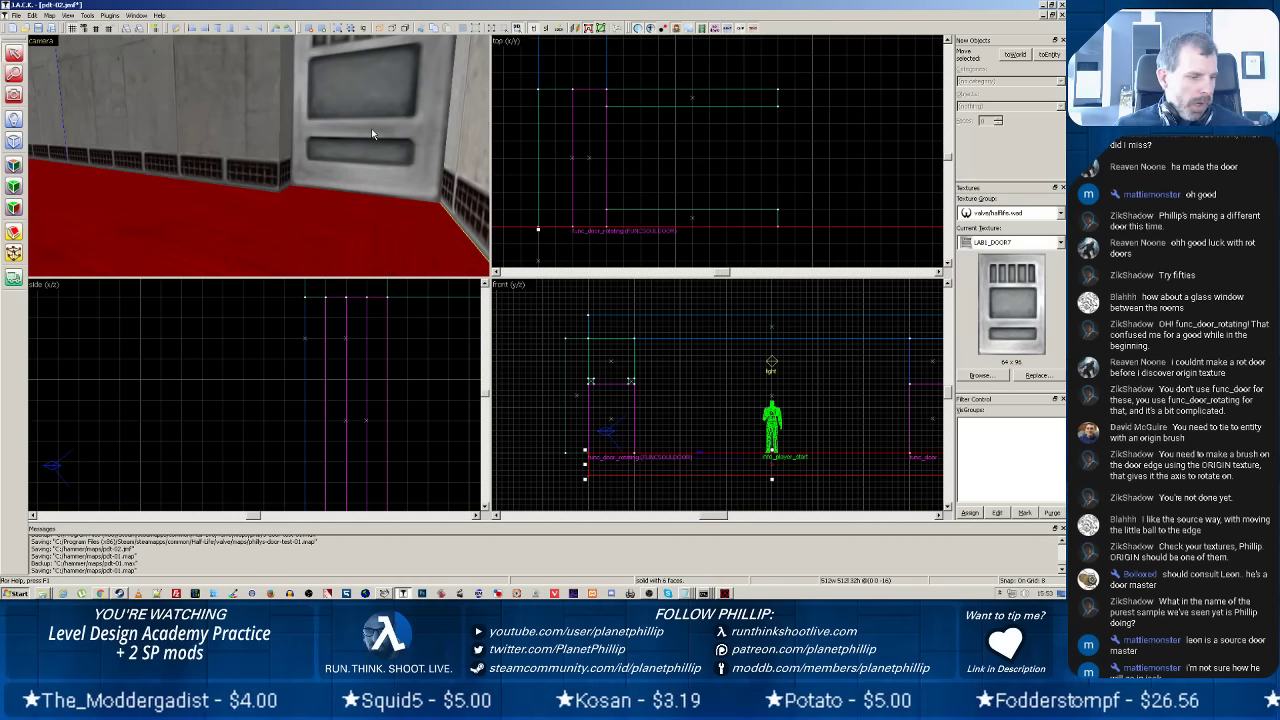
{"action": "key", "text": "z"}
{"action": "key", "text": "z"}
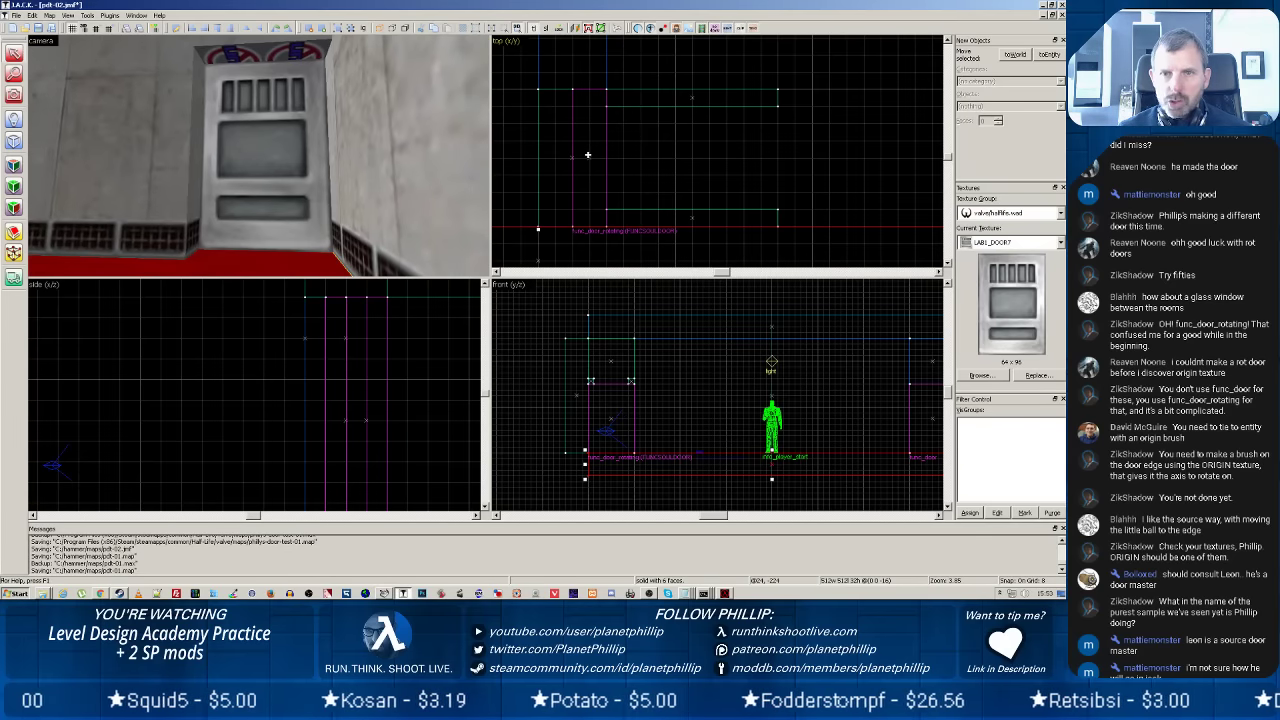
Open the object properties of the rotating door and set its Pitch Yaw Roll to 0 0 0.
{"action": "left_click", "coordinate": [280, 172]}
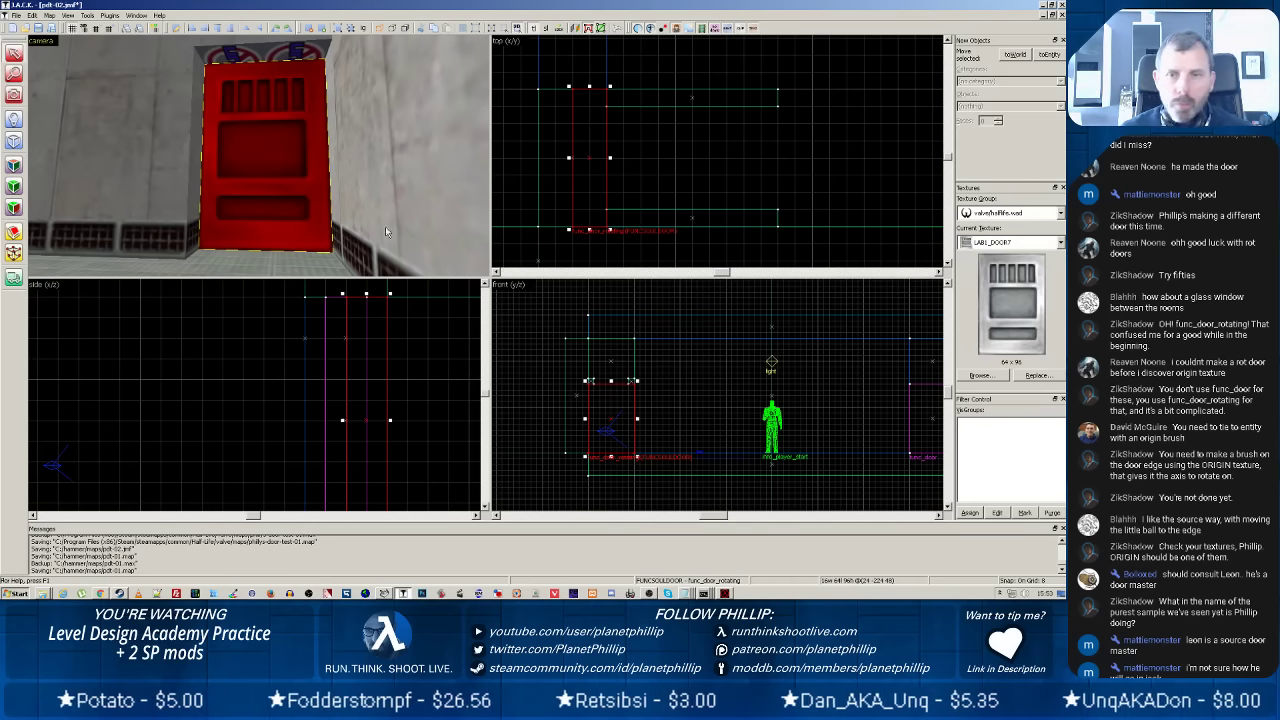
{"action": "right_click", "coordinate": [590, 161]}
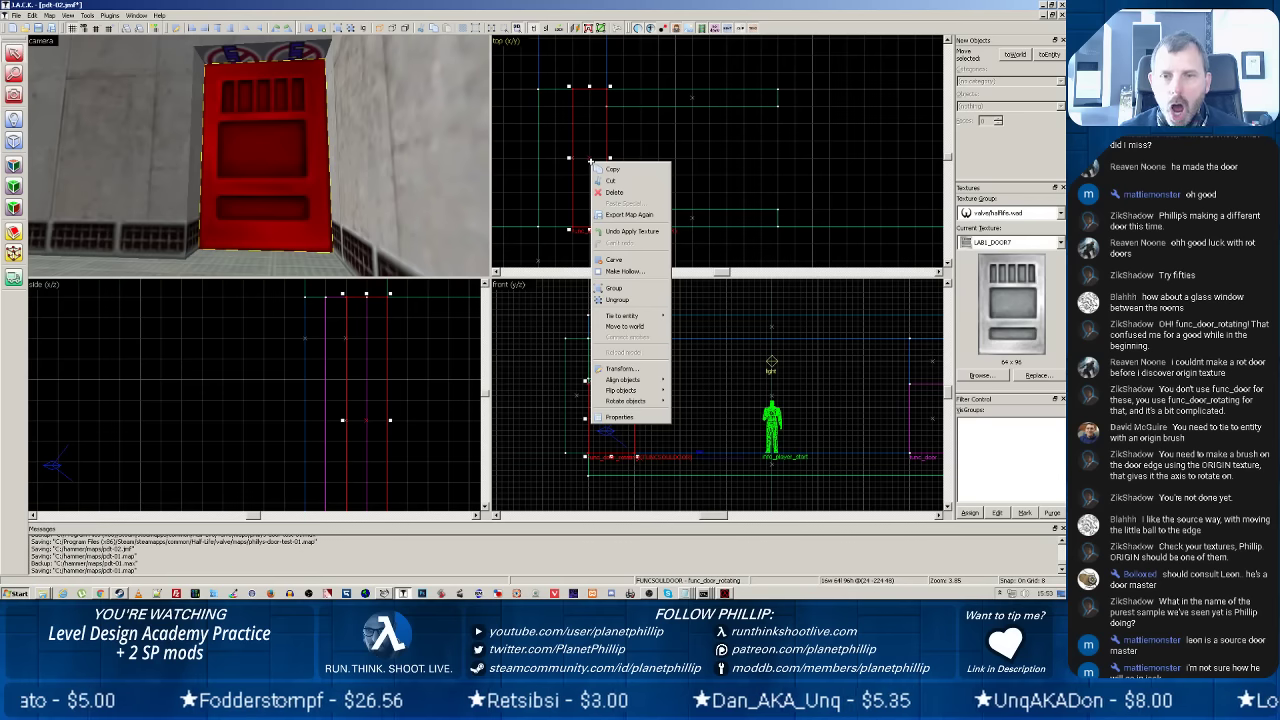
{"action": "left_click", "coordinate": [598, 418]}
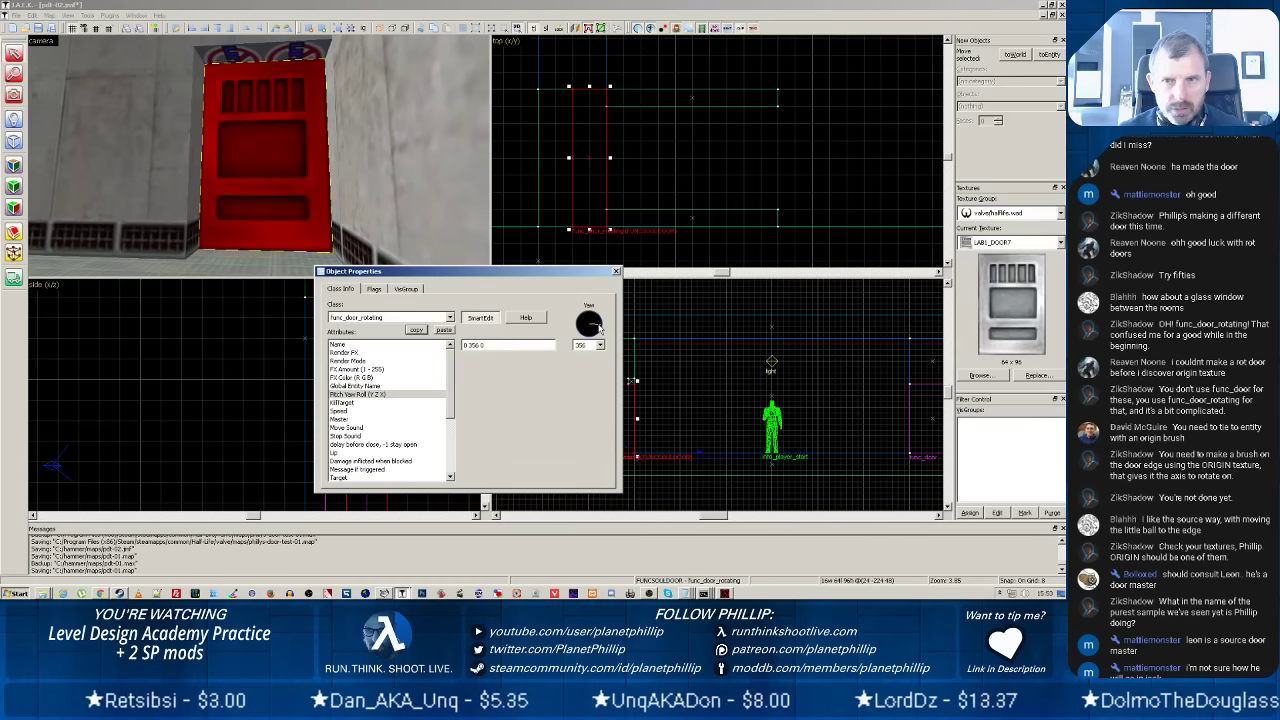
{"action": "left_click_drag", "start_coordinate": [598, 330], "coordinate": [601, 330]}
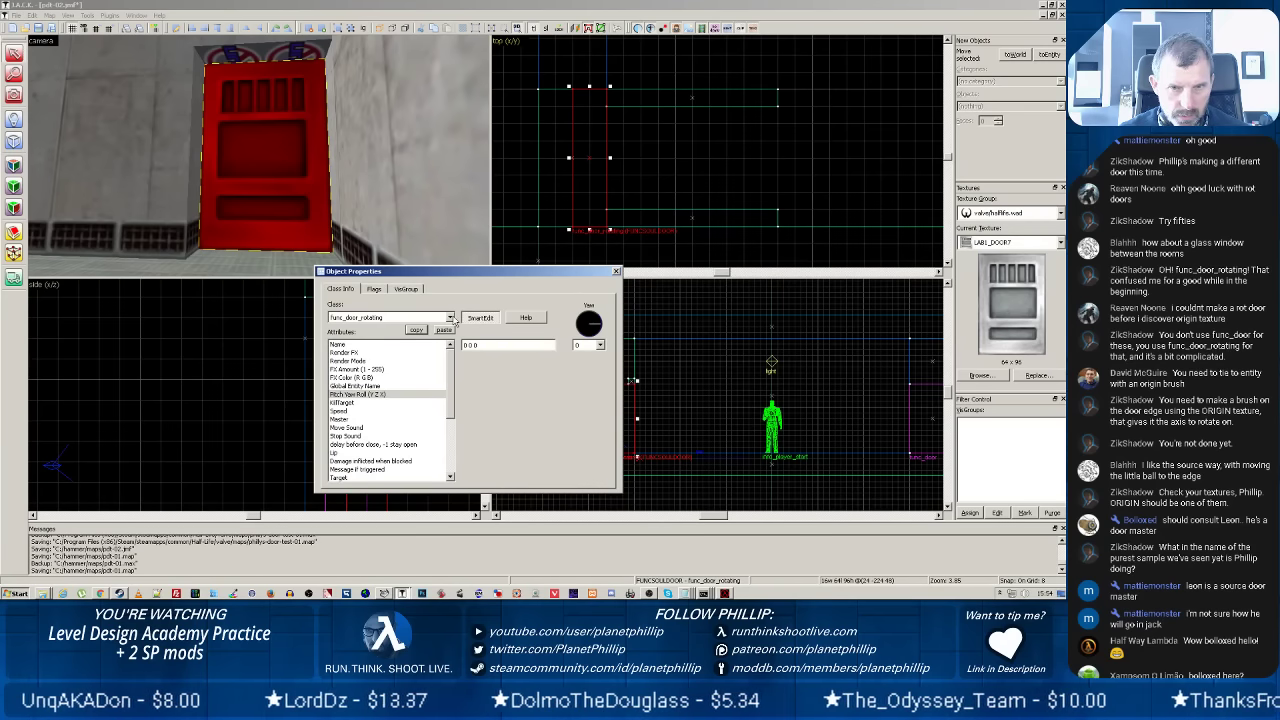
Look through the available entity classes and change the door's class to func_door.
{"action": "left_click", "coordinate": [384, 318]}
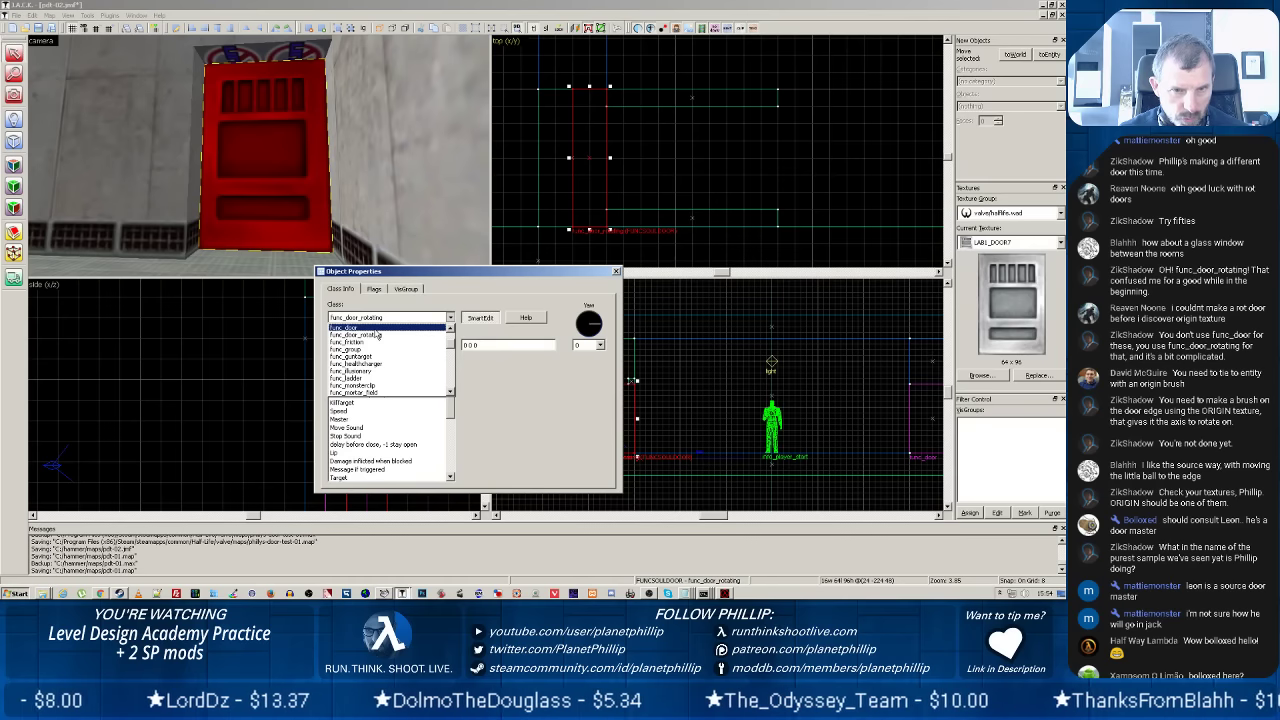
{"action": "scroll", "coordinate": [376, 340], "scroll_direction": "down", "scroll_amount": 1}
{"action": "scroll", "coordinate": [372, 358], "scroll_direction": "down", "scroll_amount": 8}
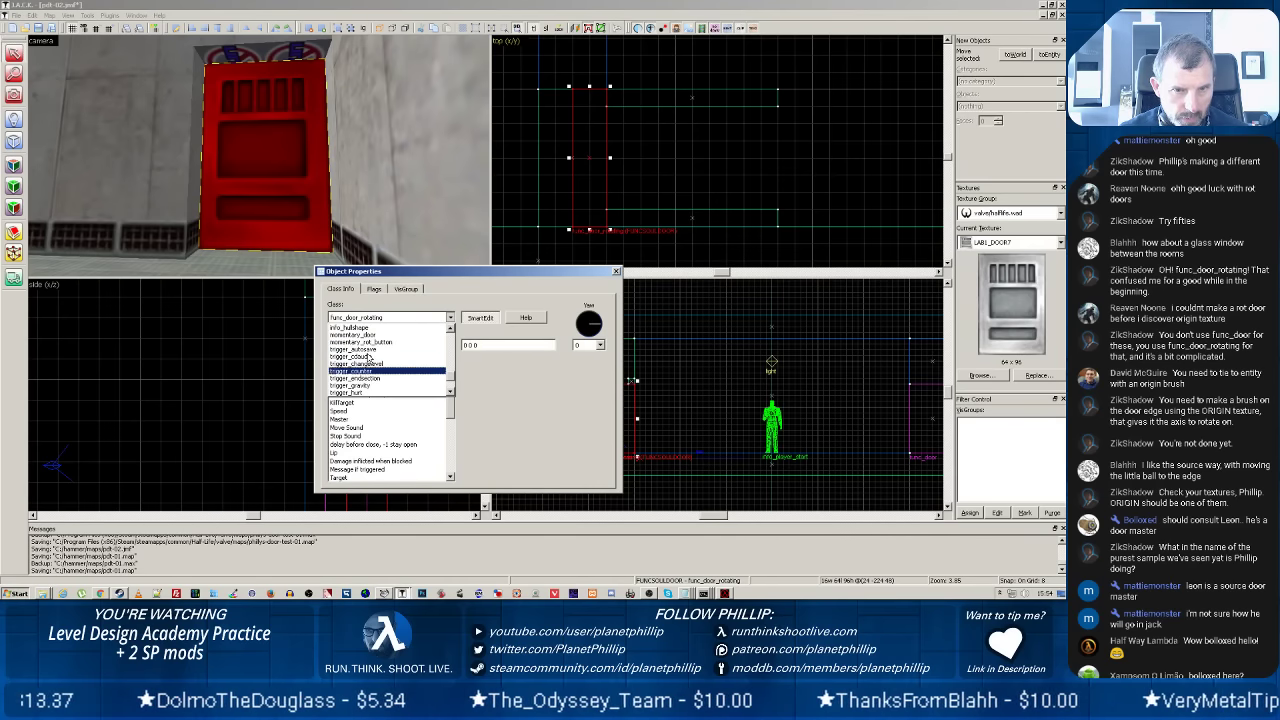
{"action": "scroll", "coordinate": [370, 357], "scroll_direction": "up", "scroll_amount": 1}
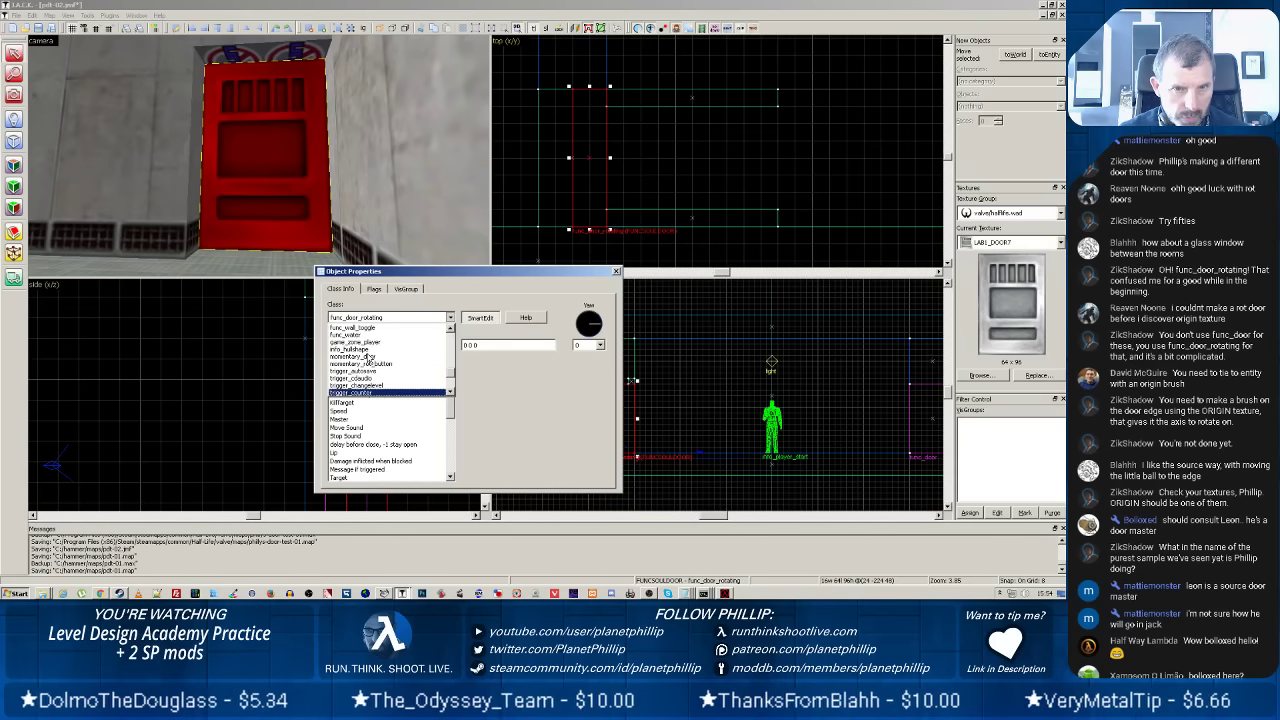
{"action": "scroll", "coordinate": [370, 357], "scroll_direction": "up", "scroll_amount": 2}
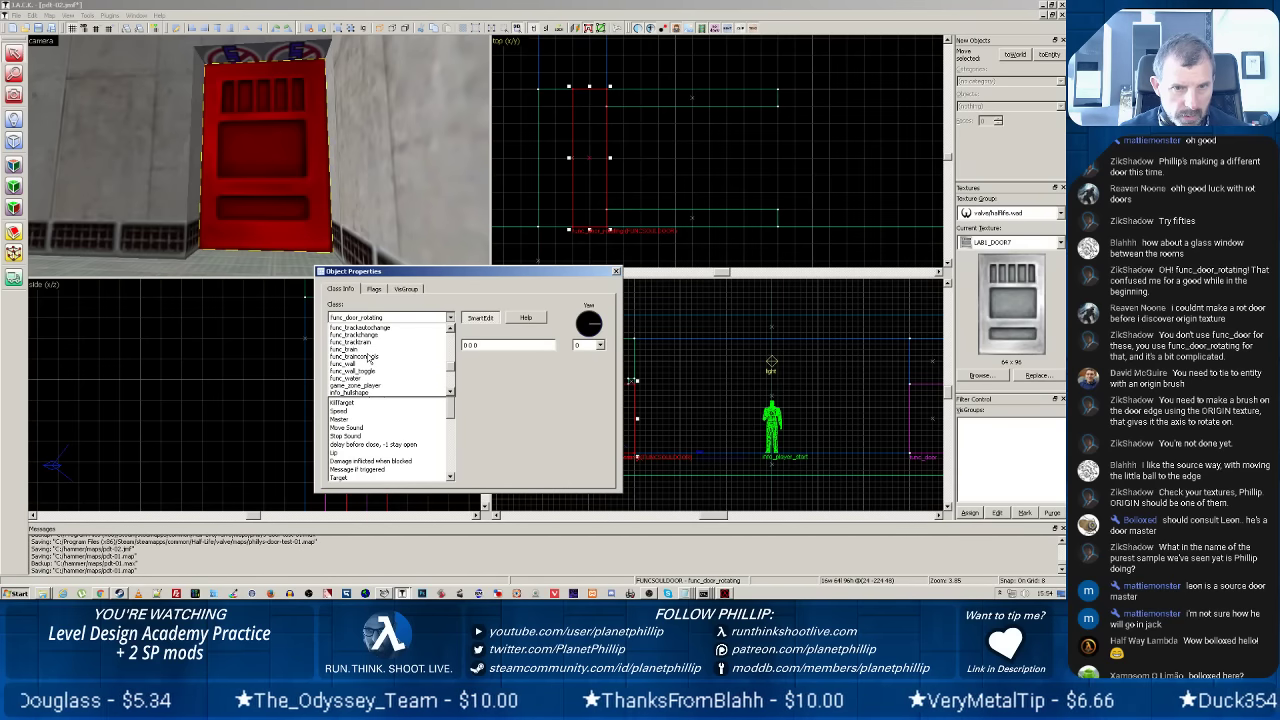
{"action": "scroll", "coordinate": [370, 357], "scroll_direction": "up", "scroll_amount": 2}
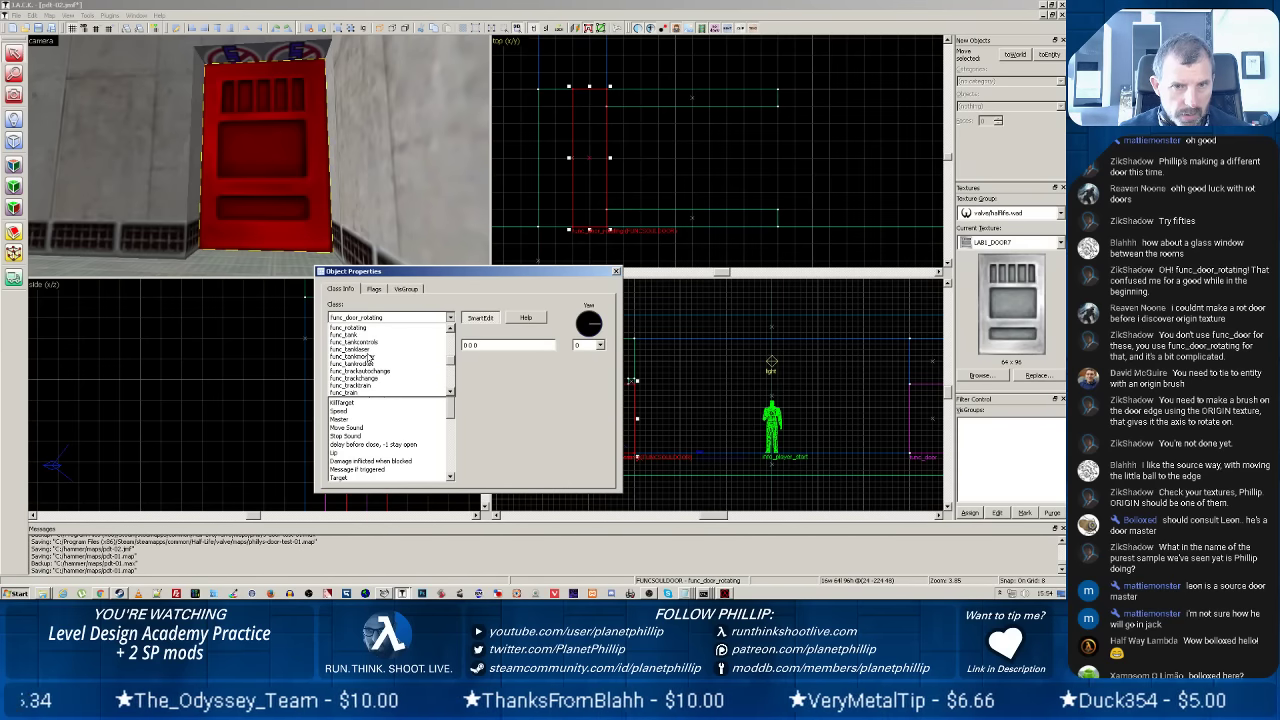
{"action": "scroll", "coordinate": [370, 357], "scroll_direction": "up", "scroll_amount": 4}
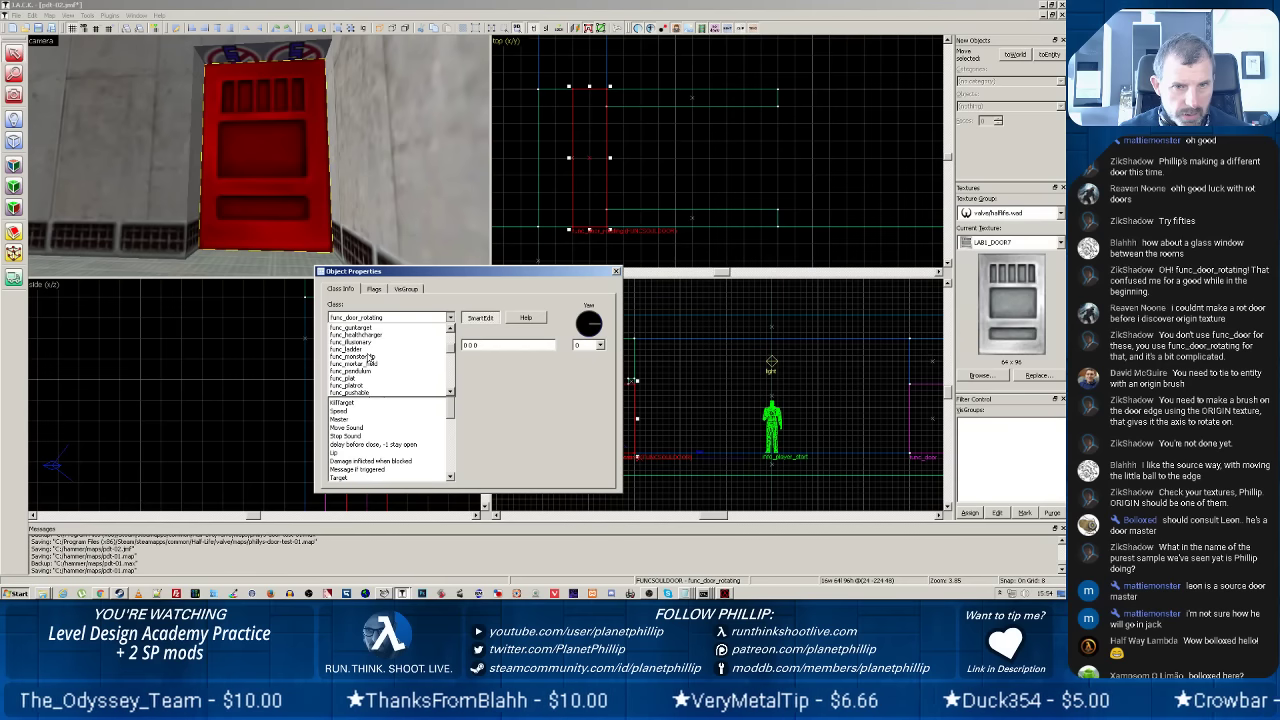
{"action": "scroll", "coordinate": [370, 357], "scroll_direction": "up", "scroll_amount": 2}
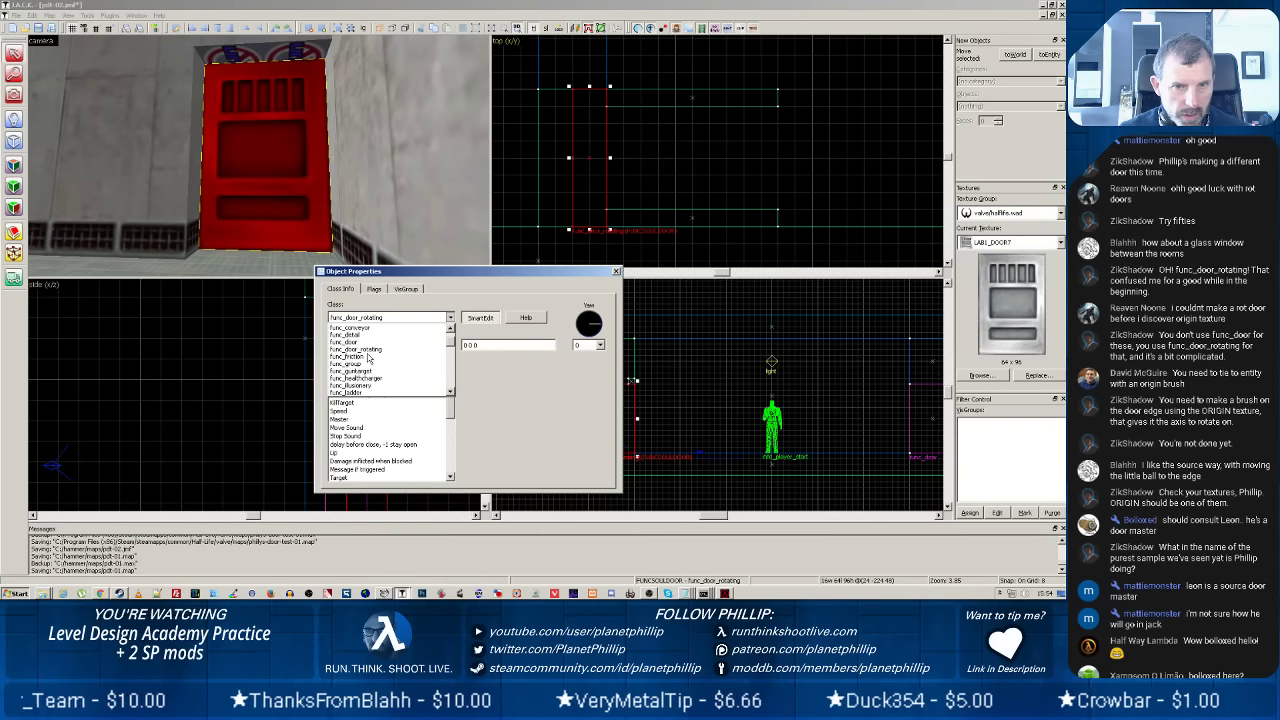
{"action": "left_click", "coordinate": [345, 342]}
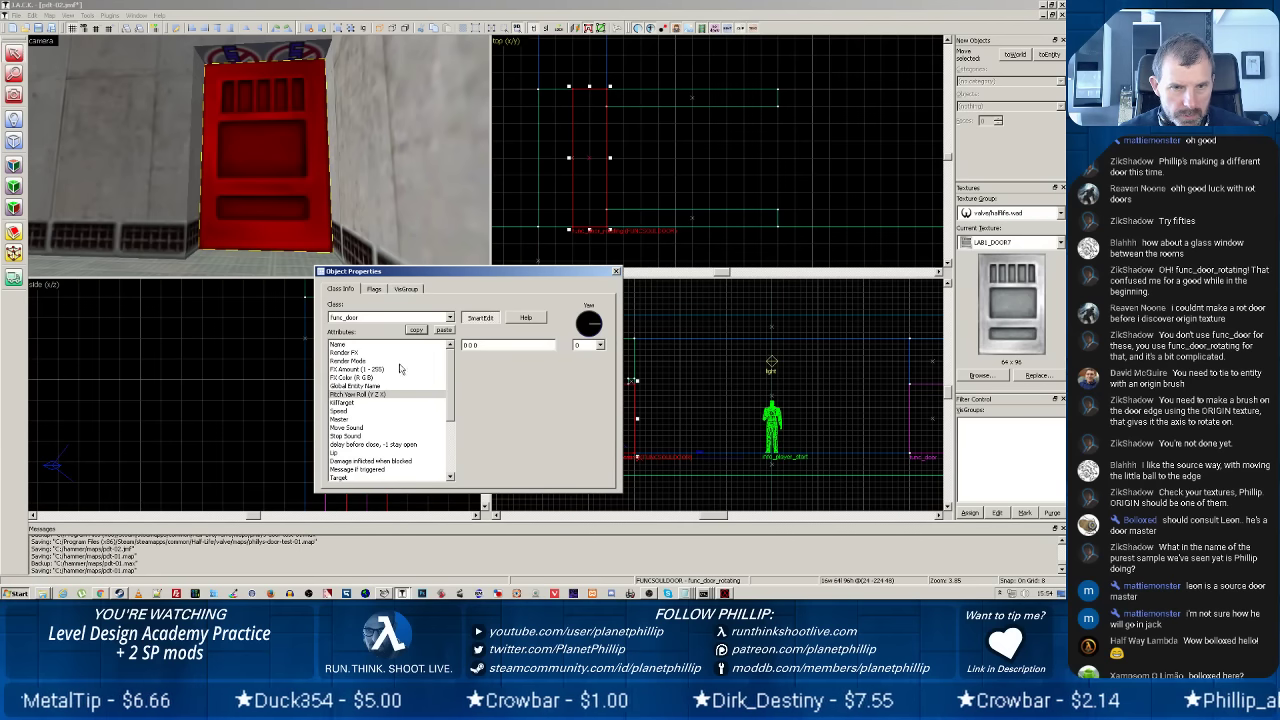
Set the door's Move Sound to Pneumatic (Sliding) and its Stop Sound to Clang with brake.
{"action": "left_click", "coordinate": [364, 429]}
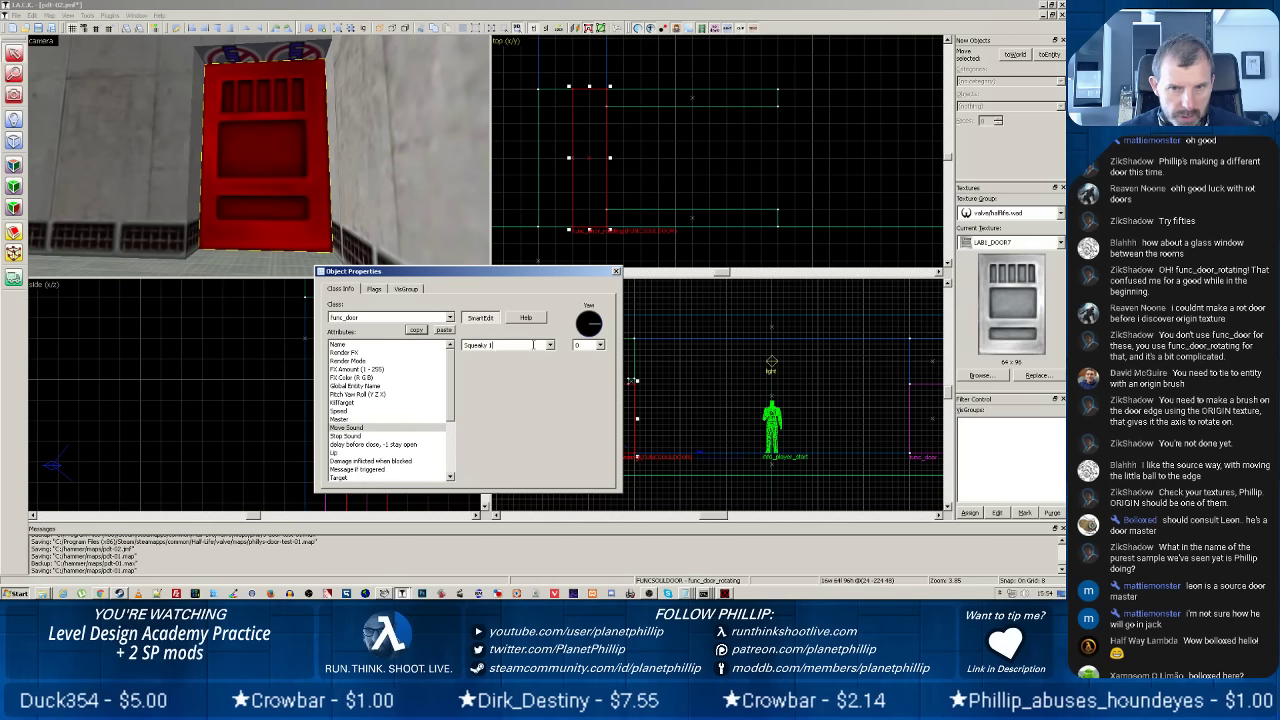
{"action": "left_click", "coordinate": [550, 345]}
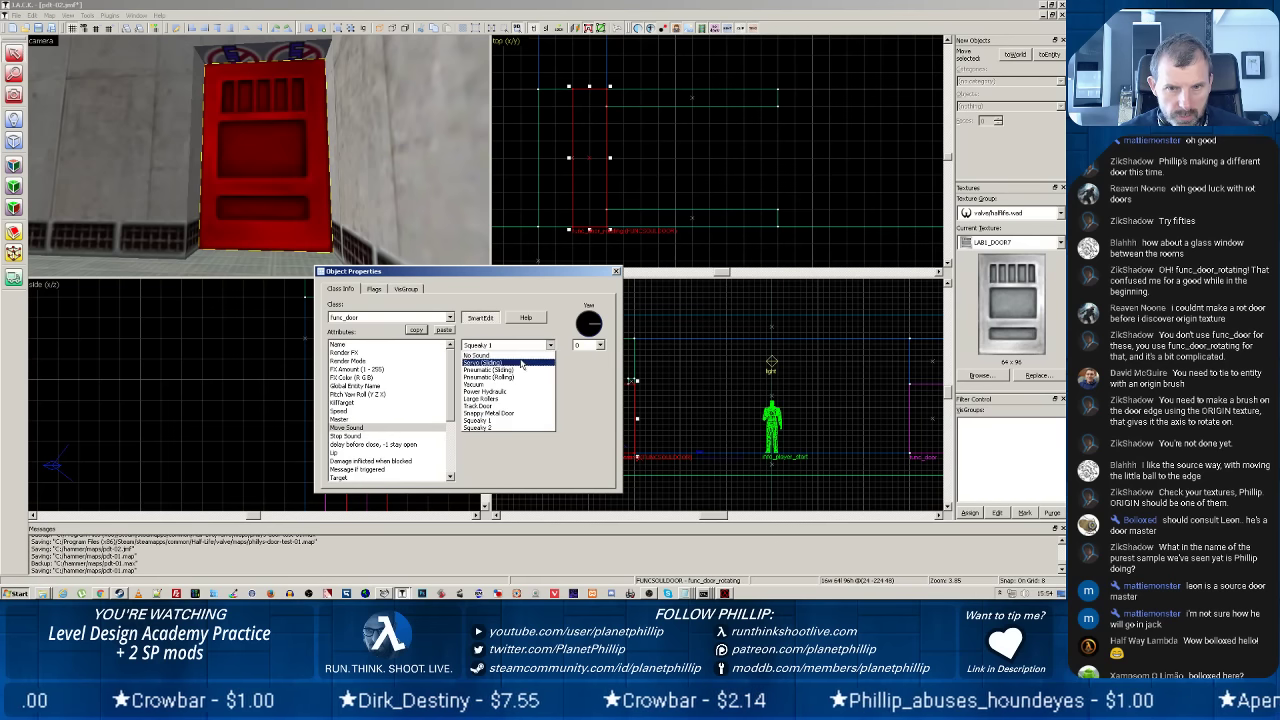
{"action": "left_click", "coordinate": [521, 372]}
{"action": "left_click", "coordinate": [367, 438]}
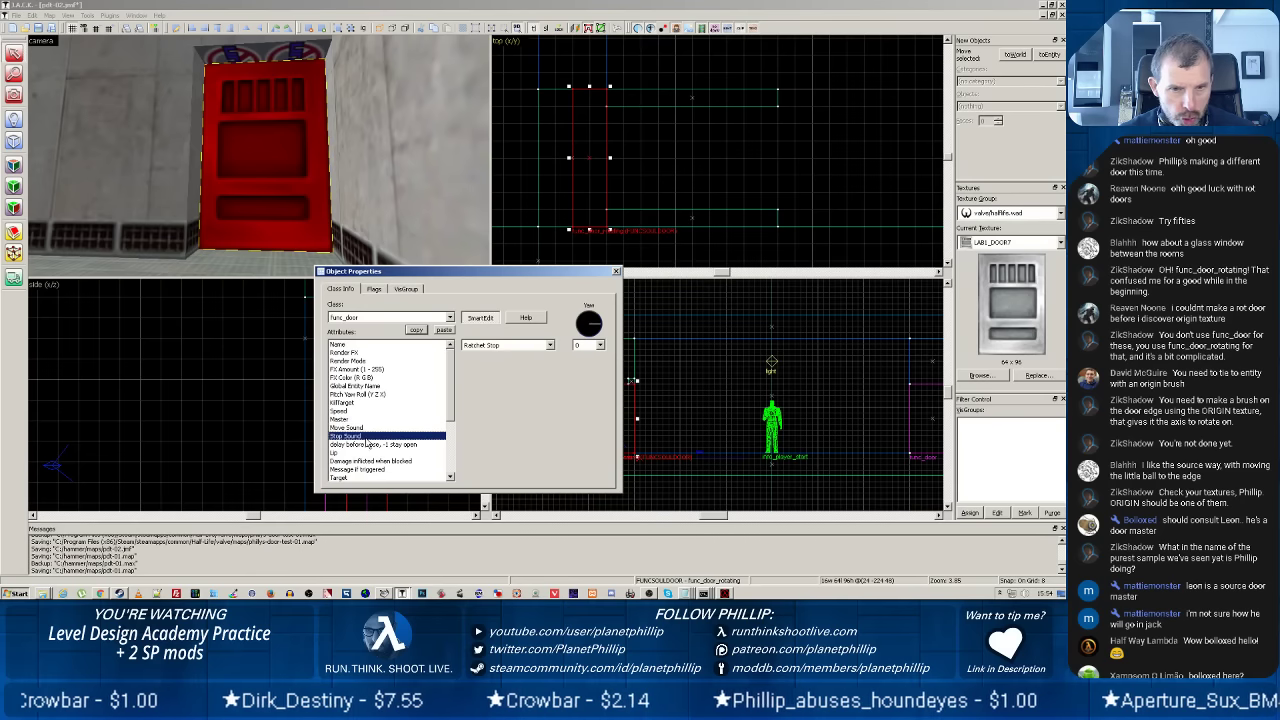
{"action": "left_click", "coordinate": [550, 345]}
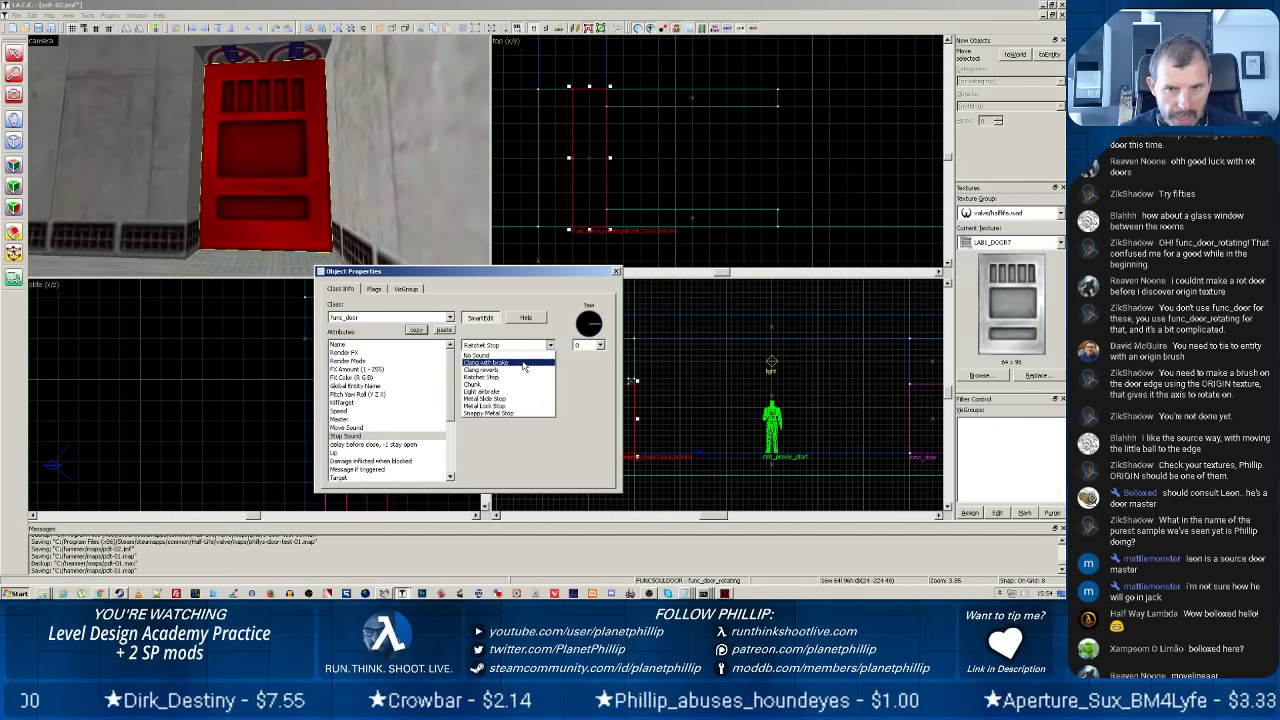
{"action": "left_click", "coordinate": [524, 364]}
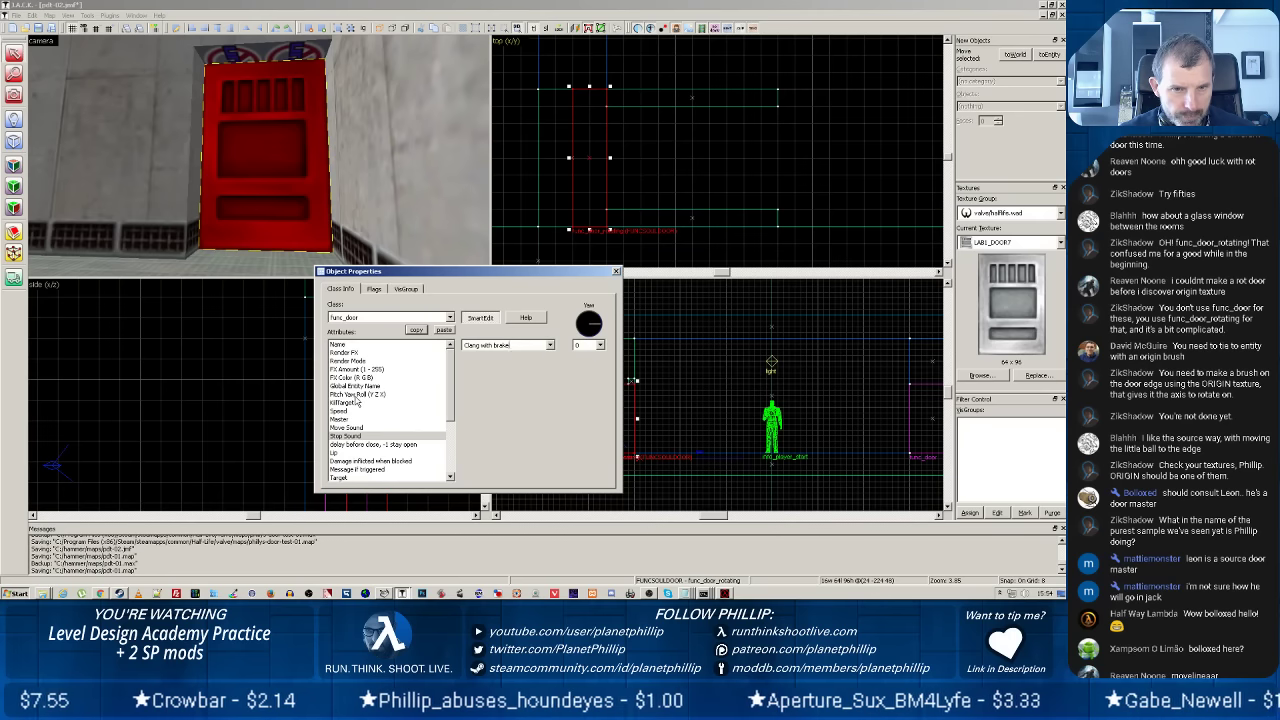
Check the door's angle, render and name attributes, and close the object properties.
{"action": "left_click", "coordinate": [357, 394]}
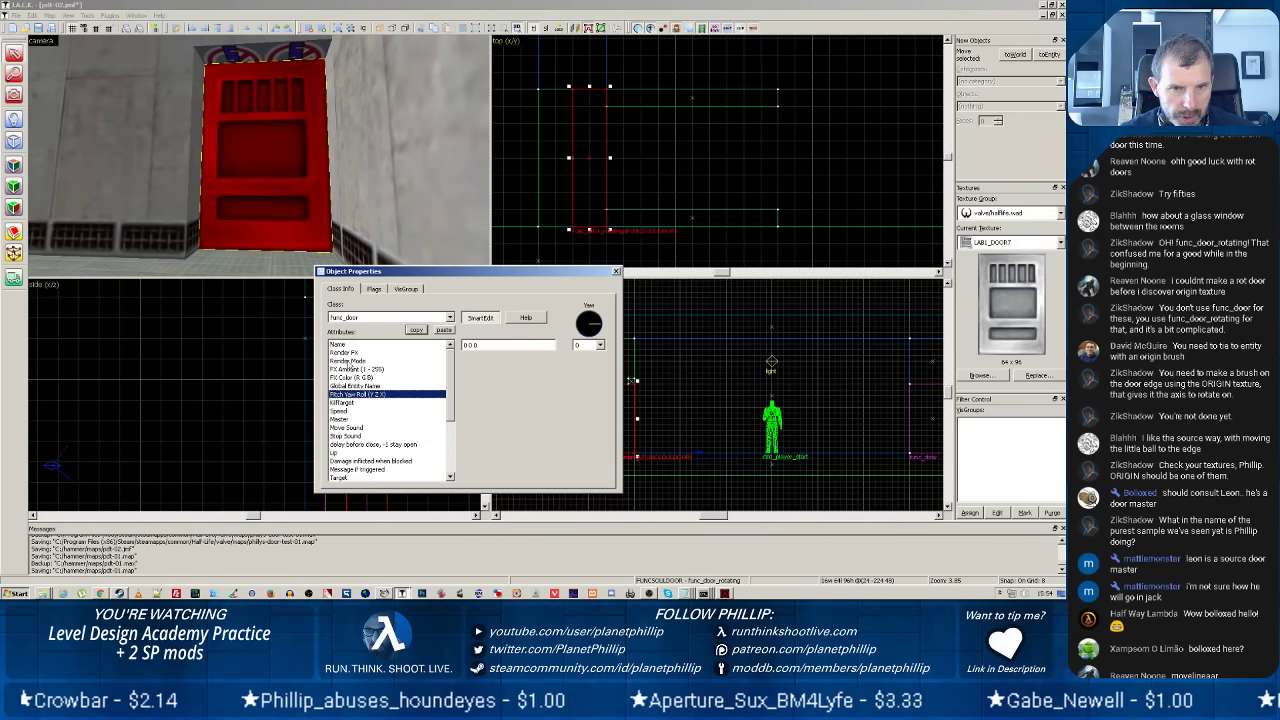
{"action": "left_click", "coordinate": [349, 362]}
{"action": "left_click", "coordinate": [344, 353]}
{"action": "left_click", "coordinate": [334, 344]}
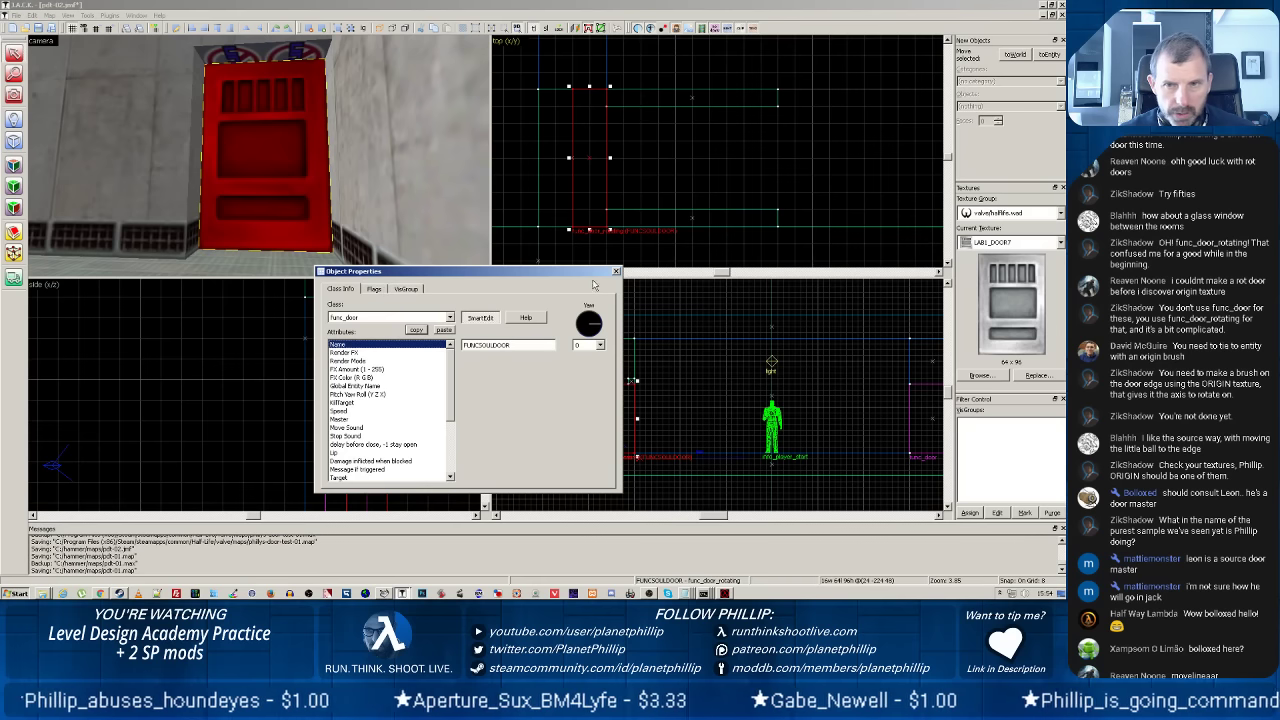
{"action": "left_click", "coordinate": [616, 272]}
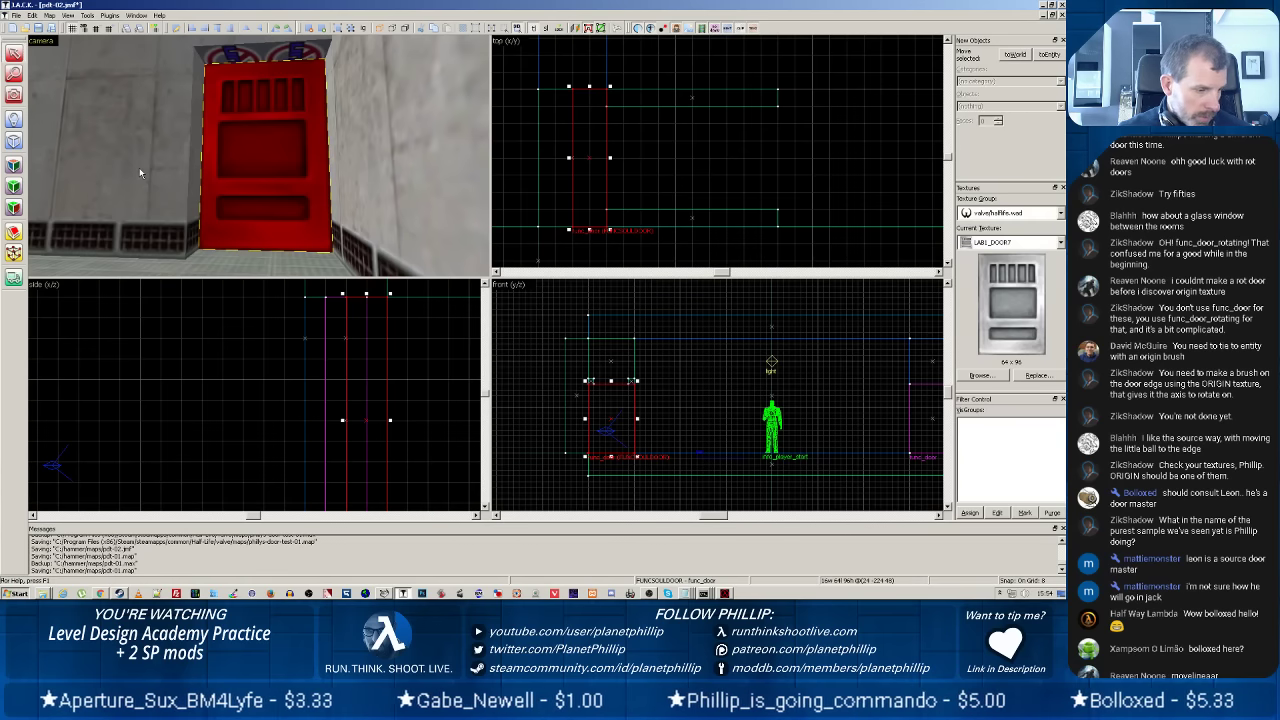
Save the map under the new name pdt-03.jmf in the hammer maps folder without overwriting any existing file.
{"action": "left_click", "coordinate": [16, 16]}
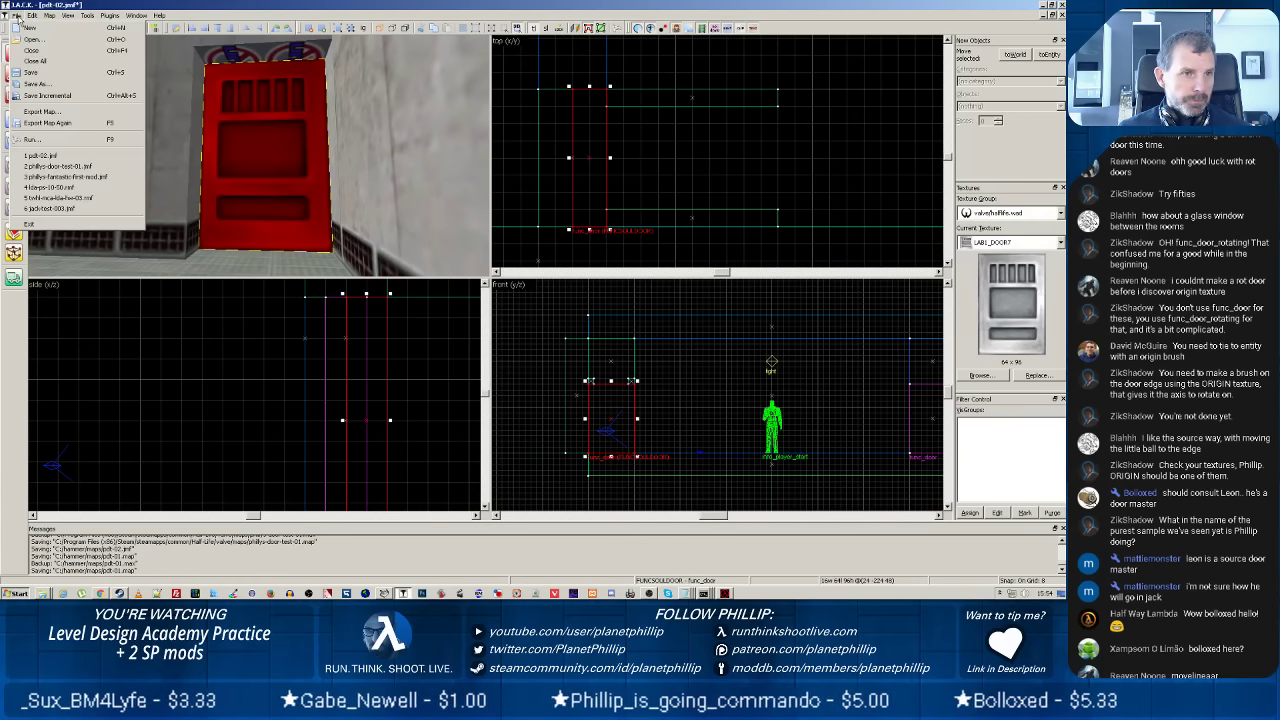
{"action": "left_click", "coordinate": [34, 84]}
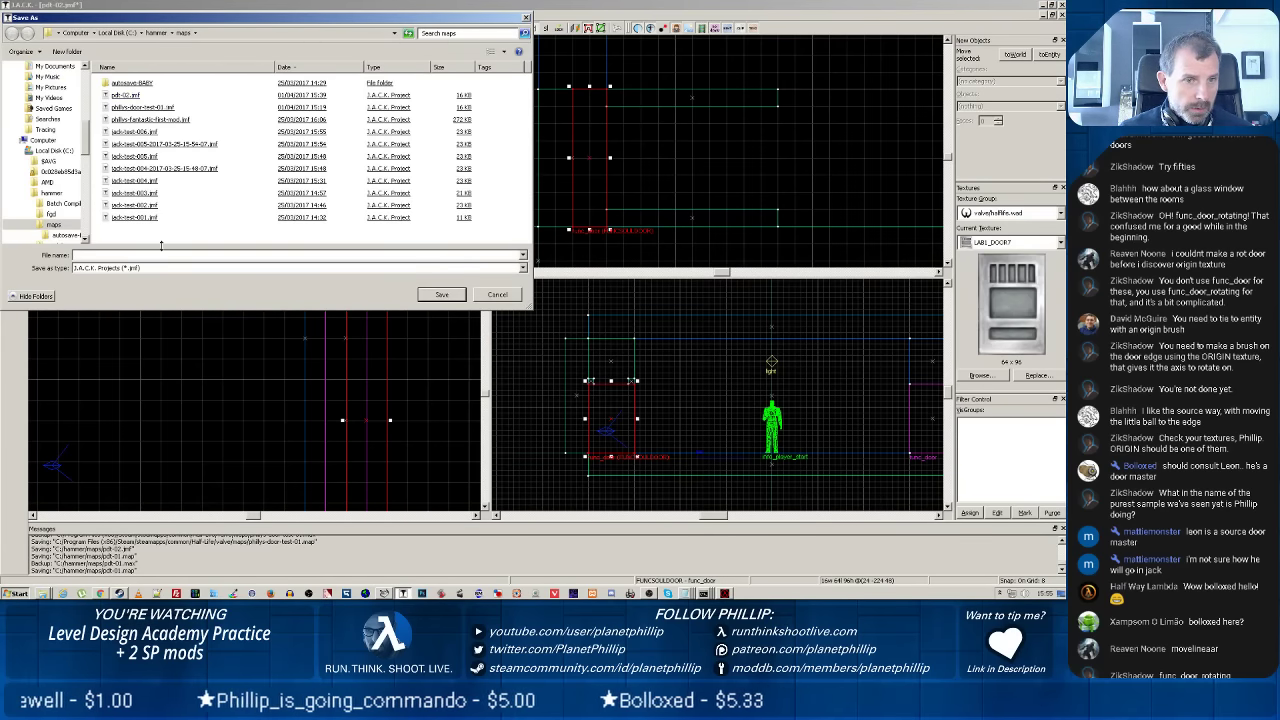
{"action": "left_click", "coordinate": [193, 218]}
{"action": "left_click", "coordinate": [194, 222]}
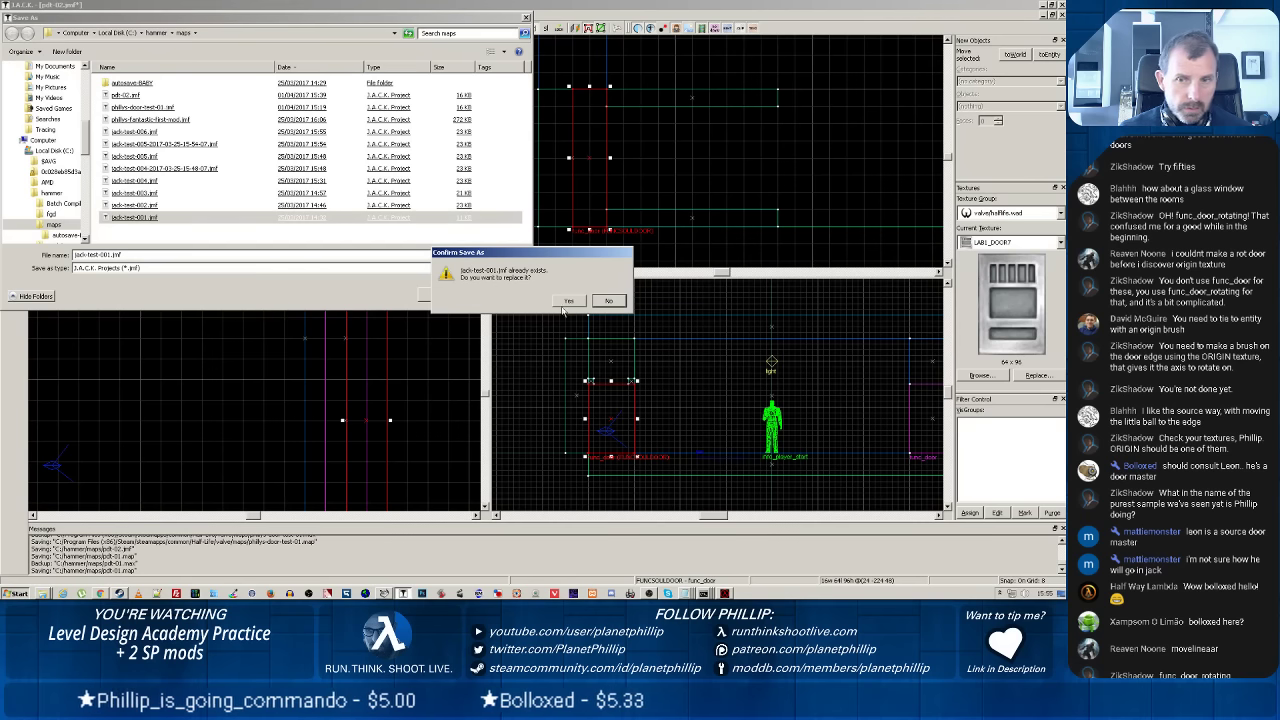
{"action": "left_click", "coordinate": [594, 293]}
{"action": "double_click", "coordinate": [134, 95]}
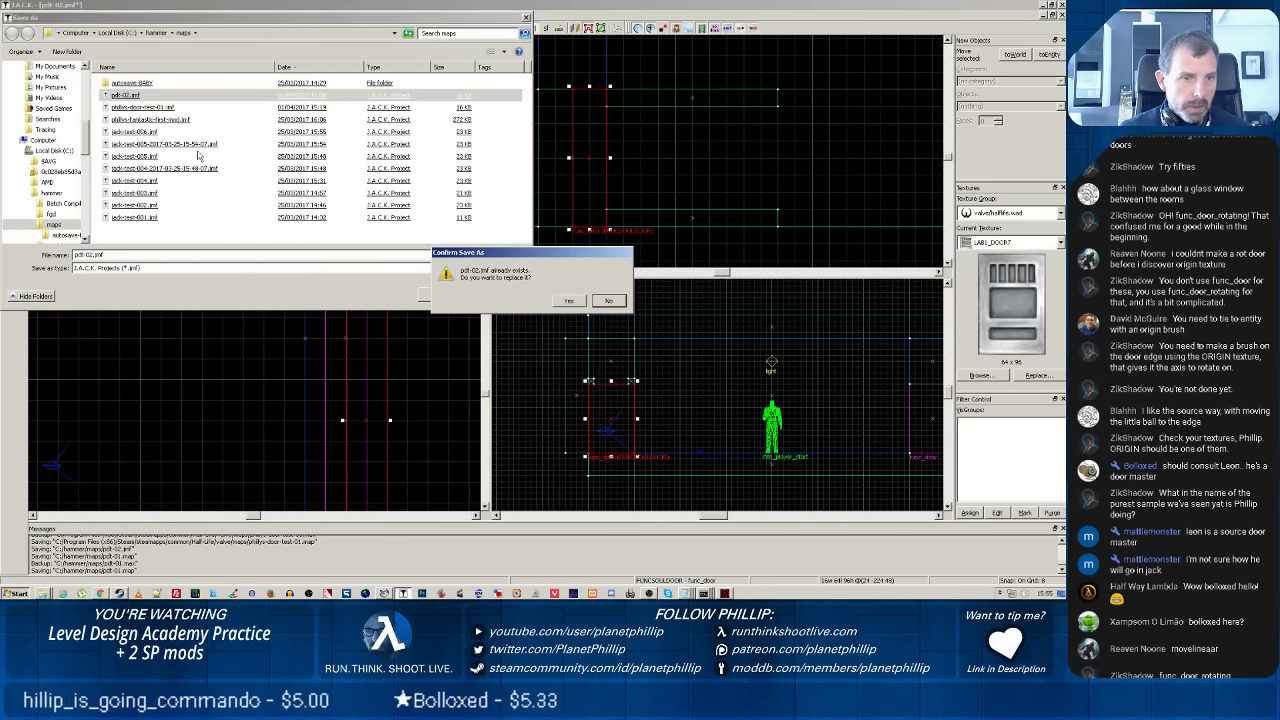
{"action": "left_click", "coordinate": [594, 300]}
{"action": "left_click", "coordinate": [92, 255]}
{"action": "left_click", "coordinate": [92, 255]}
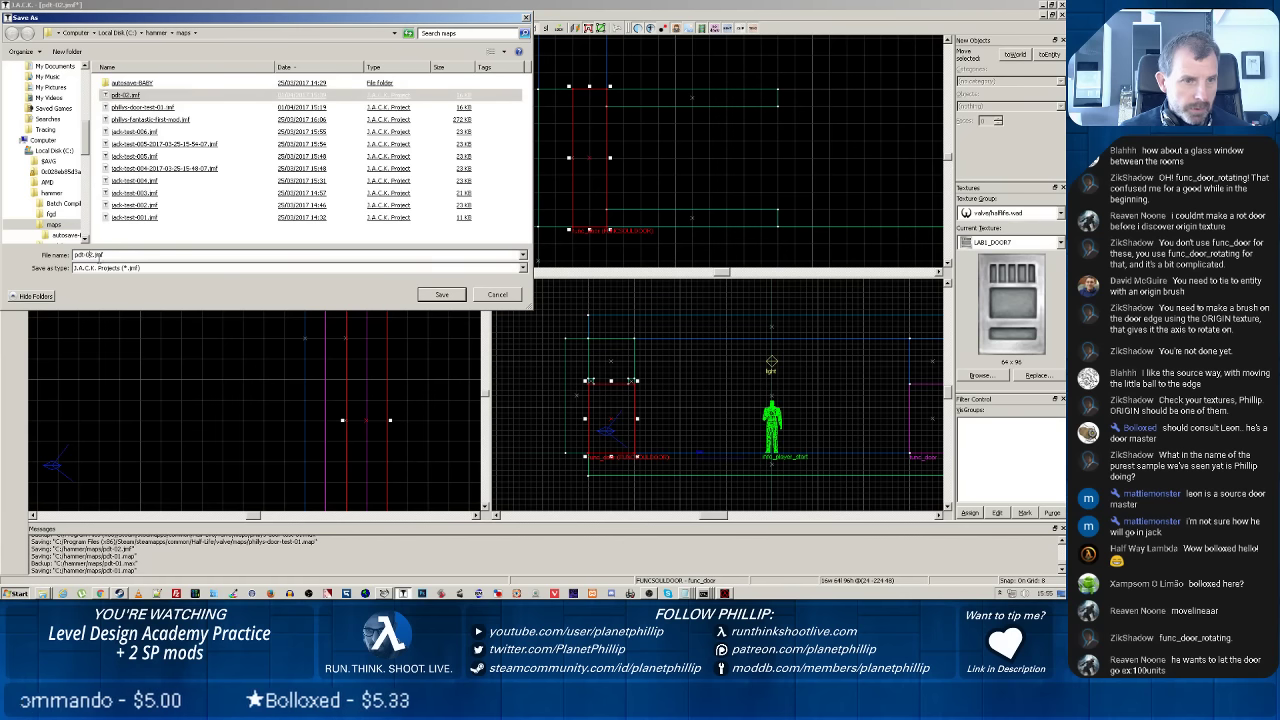
{"action": "key", "text": "BackSpace"}
{"action": "type", "text": "3"}
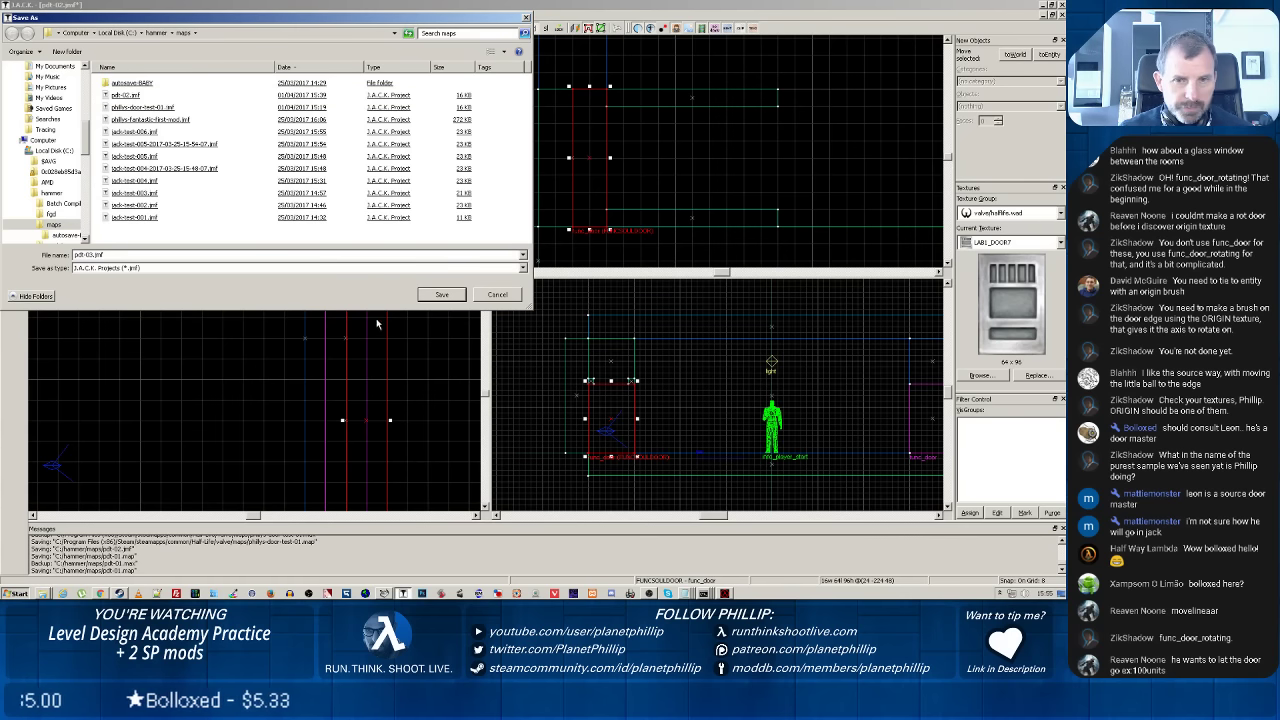
{"action": "left_click", "coordinate": [441, 296]}
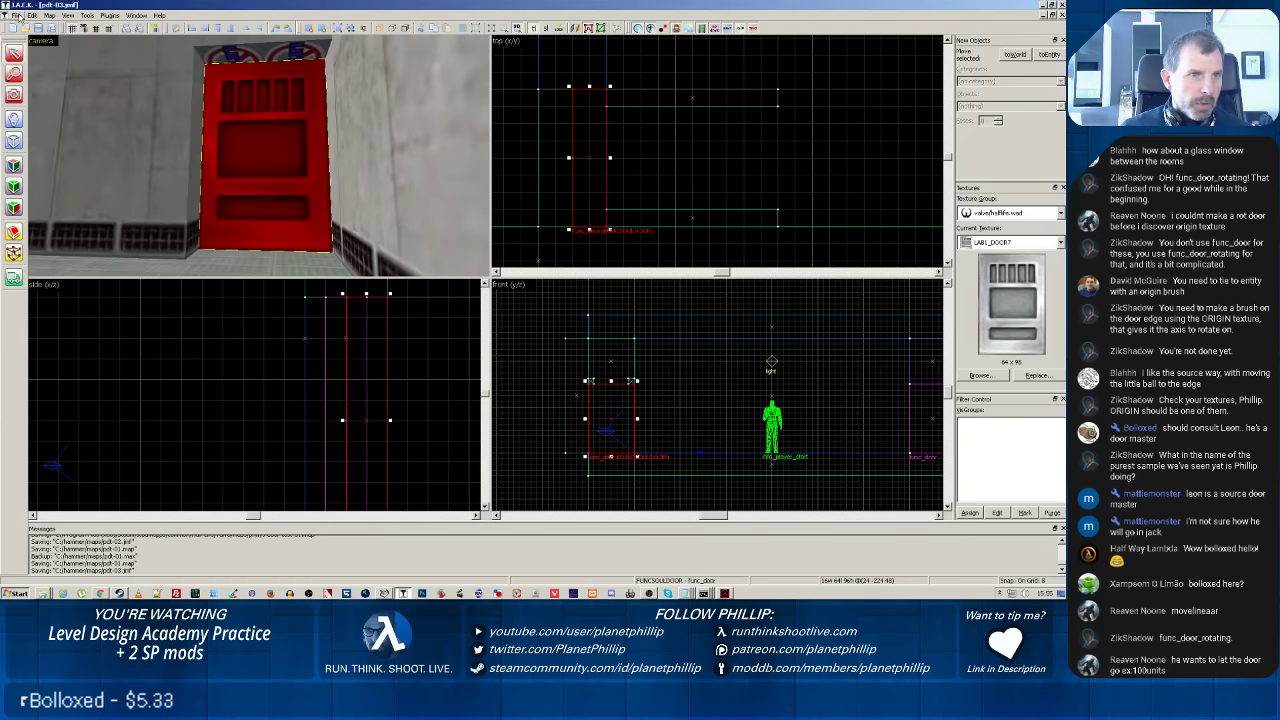
Export the map as pdt-03.map into the Half-Life valve maps folder.
{"action": "left_click", "coordinate": [7, 15]}
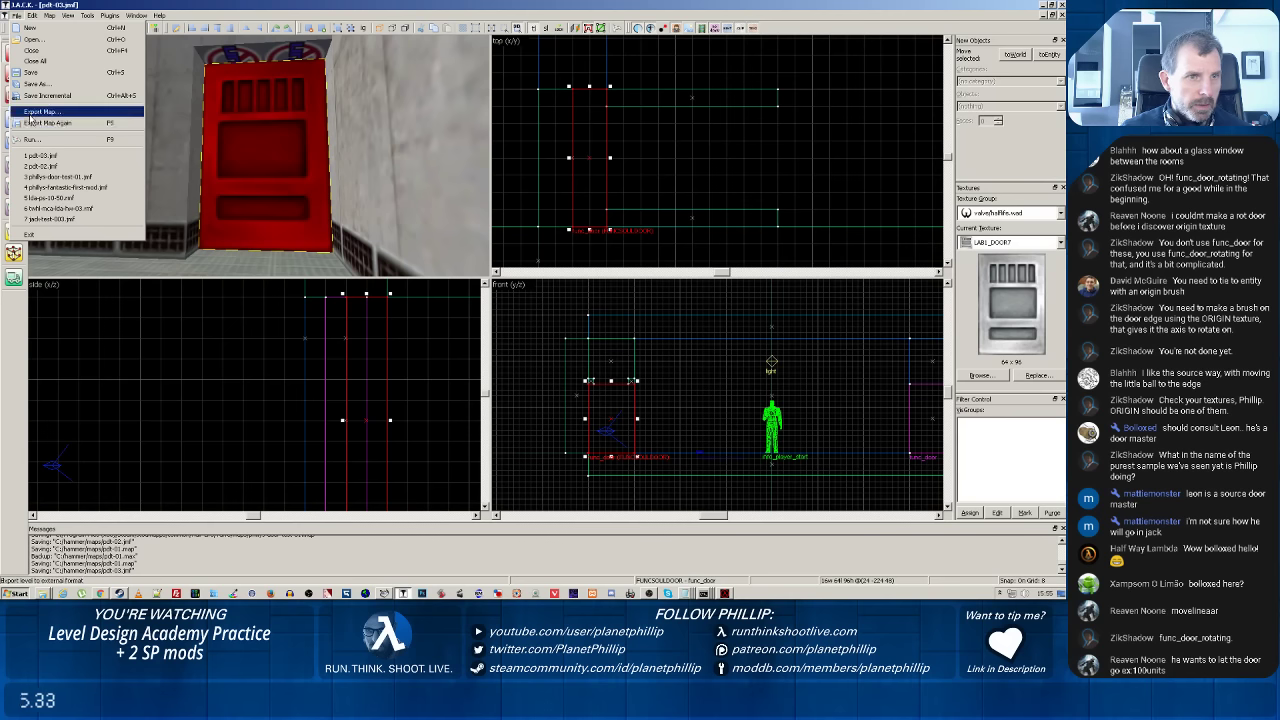
{"action": "left_click", "coordinate": [45, 111]}
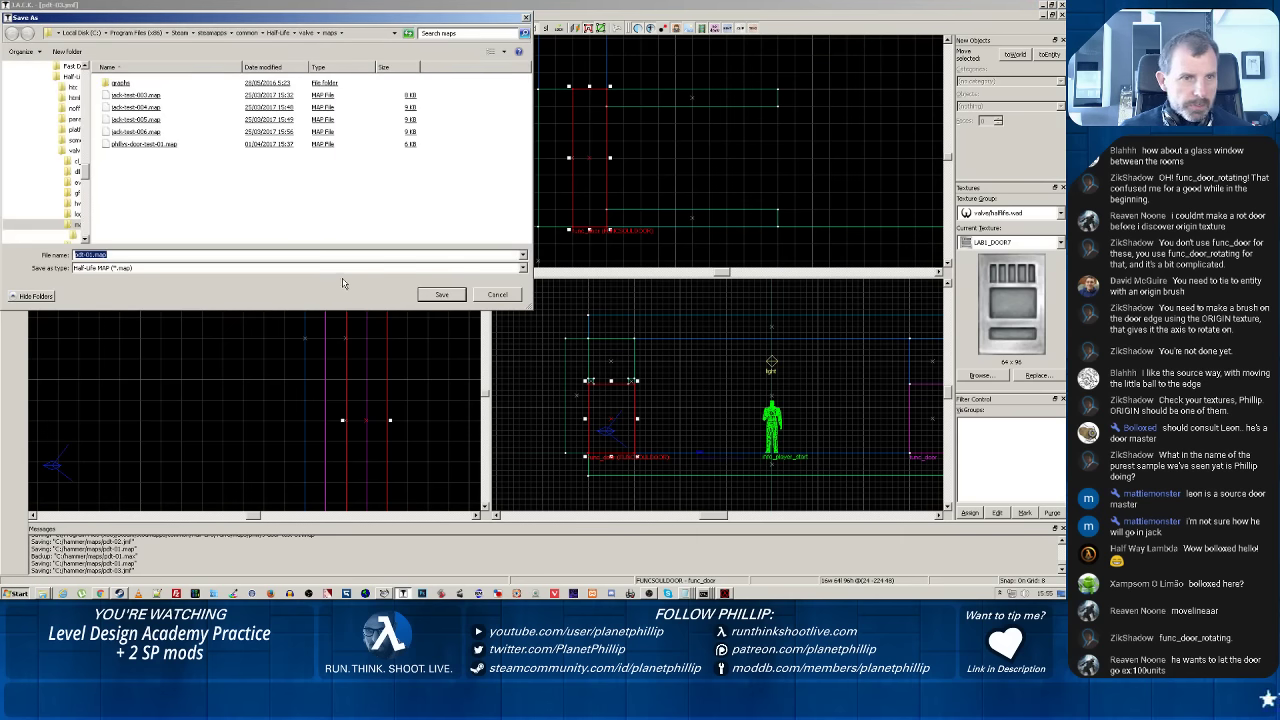
{"action": "left_click", "coordinate": [90, 255]}
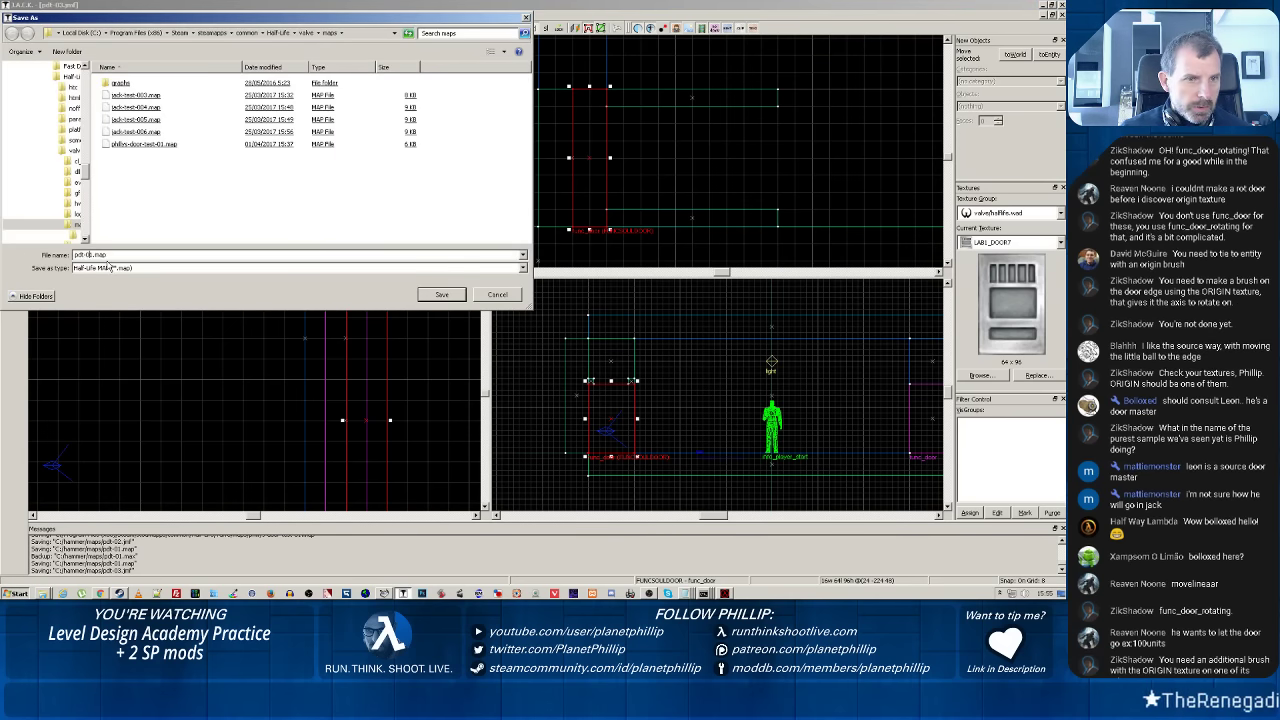
{"action": "key", "text": "BackSpace"}
{"action": "type", "text": "3"}
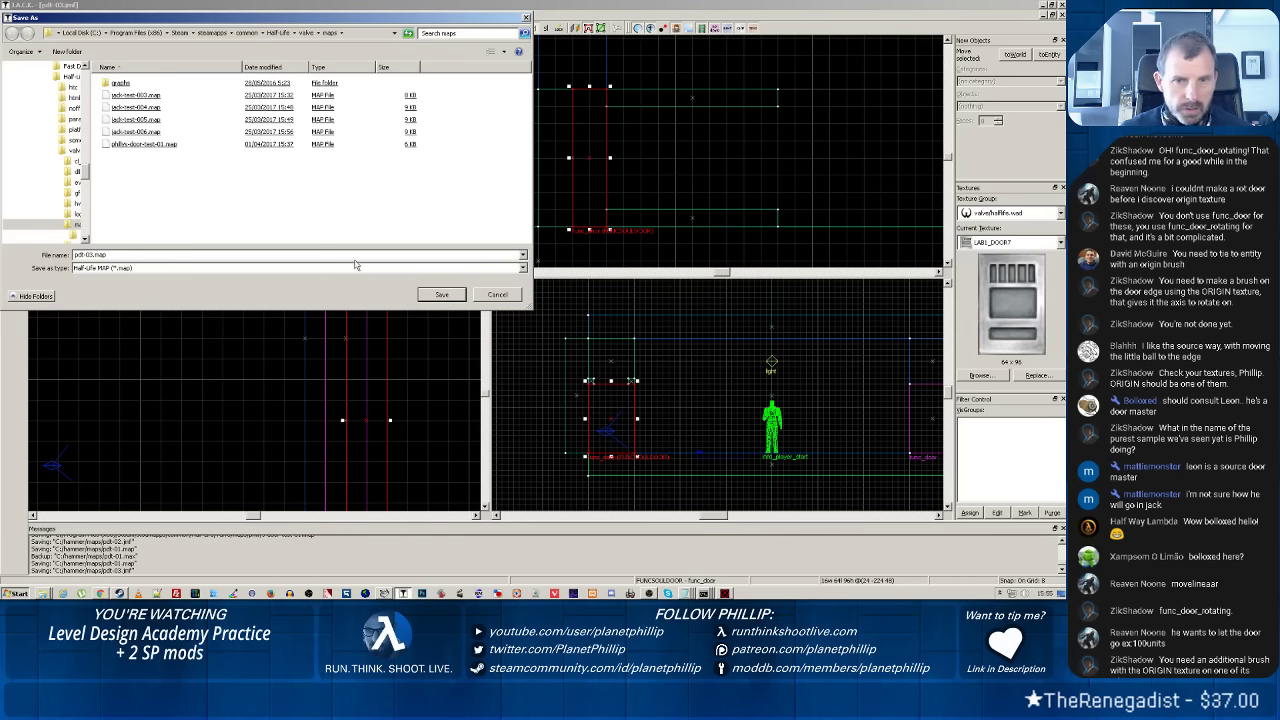
{"action": "key", "text": "Return"}
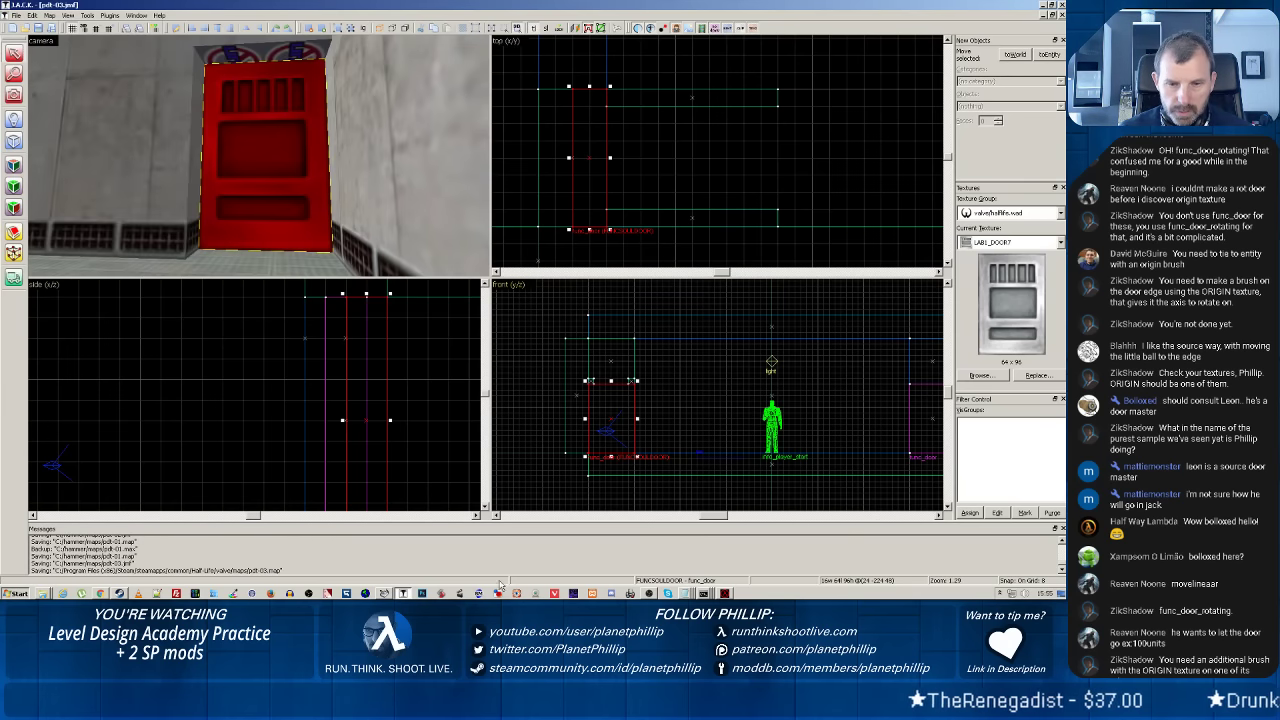
Switch to Batch Compiler, load pdt-03.map from the Half-Life valve maps folder and run the compile.
{"action": "left_click", "coordinate": [384, 593]}
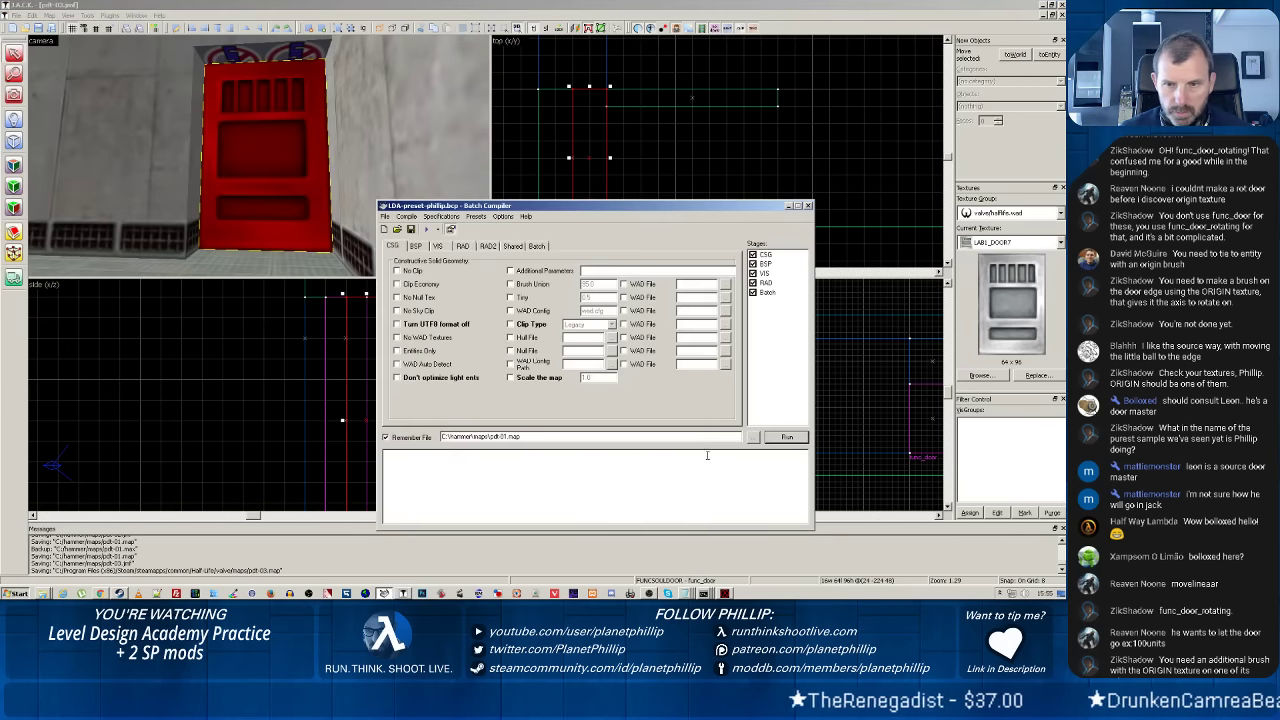
{"action": "left_click", "coordinate": [752, 438]}
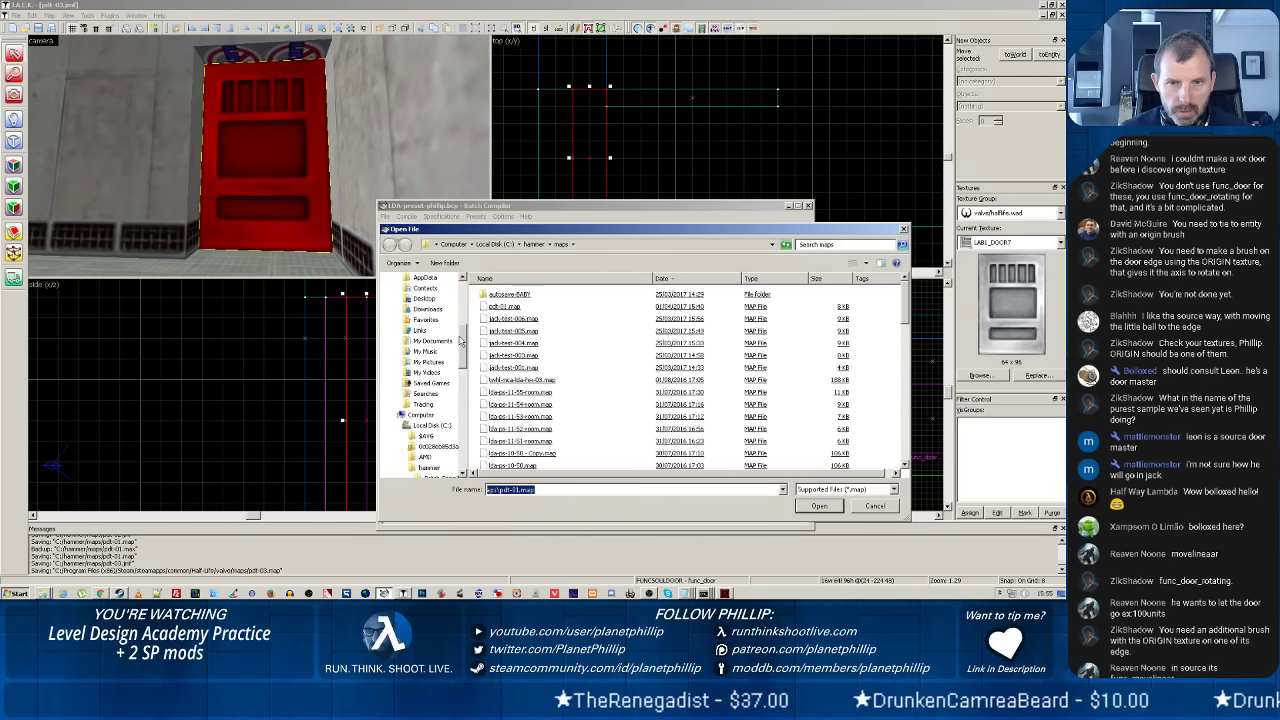
{"action": "scroll", "coordinate": [440, 340], "scroll_direction": "up", "scroll_amount": 6}
{"action": "left_click", "coordinate": [415, 314]}
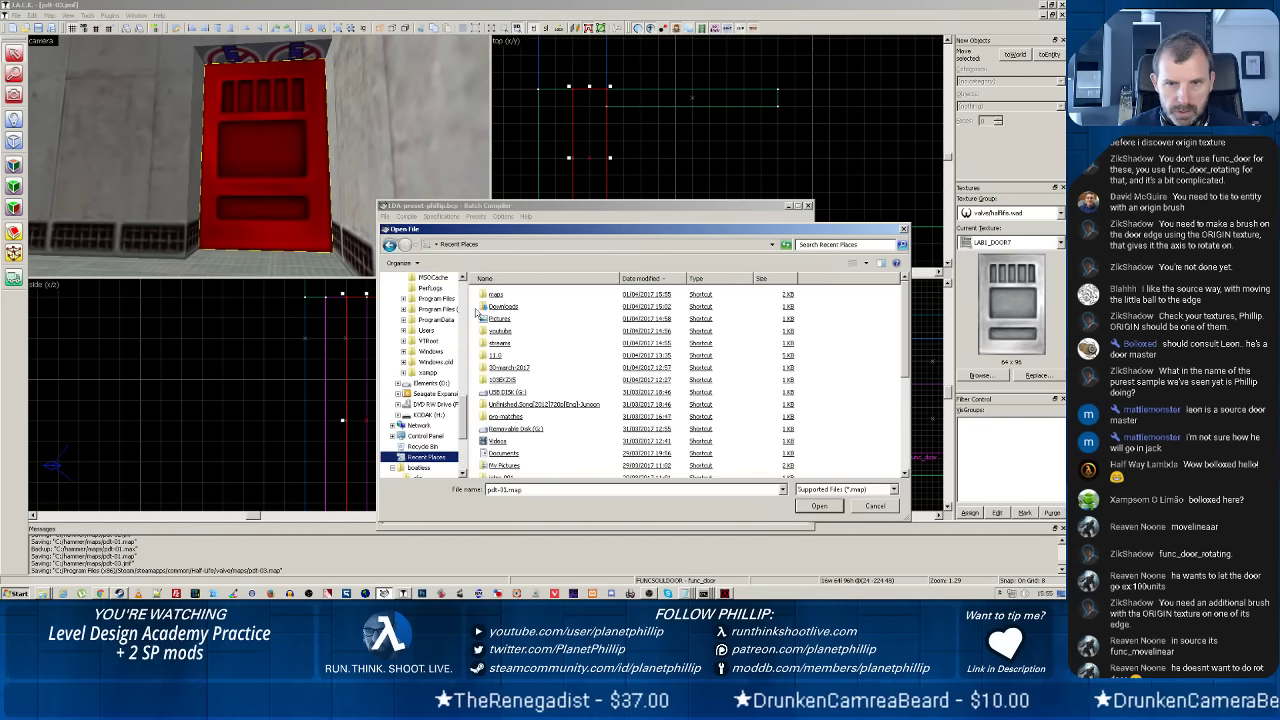
{"action": "double_click", "coordinate": [500, 296]}
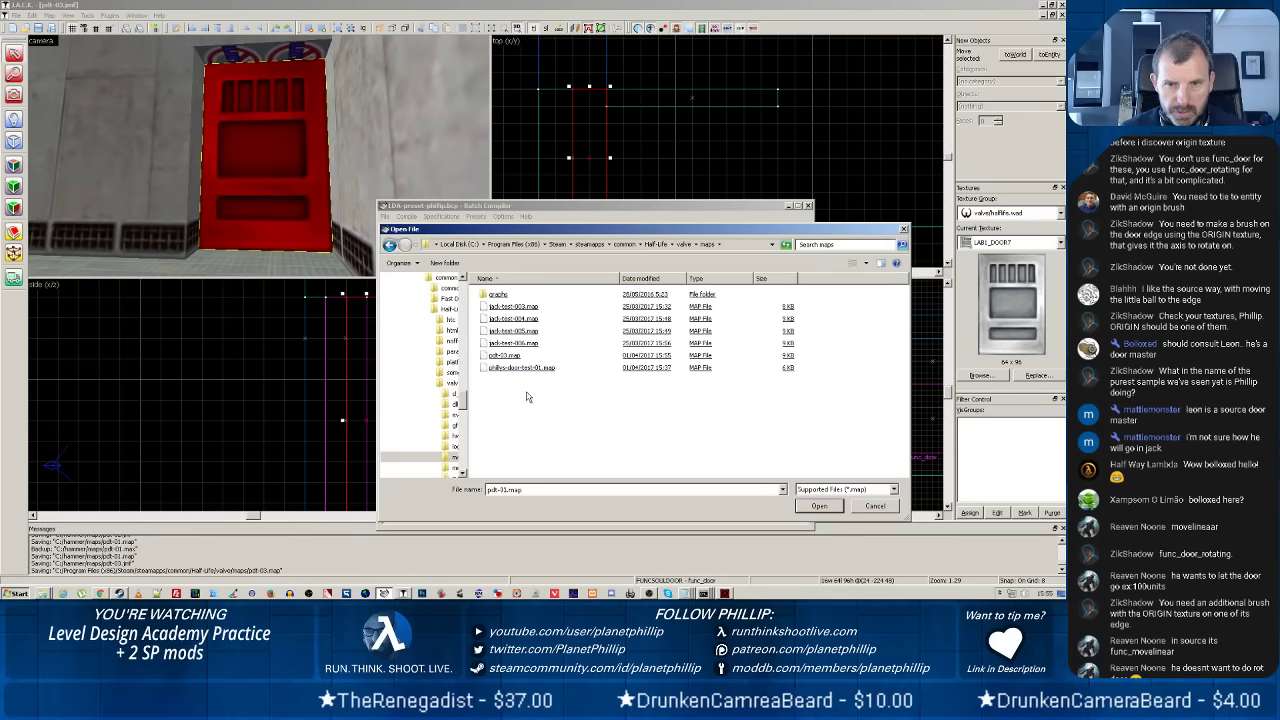
{"action": "double_click", "coordinate": [505, 356]}
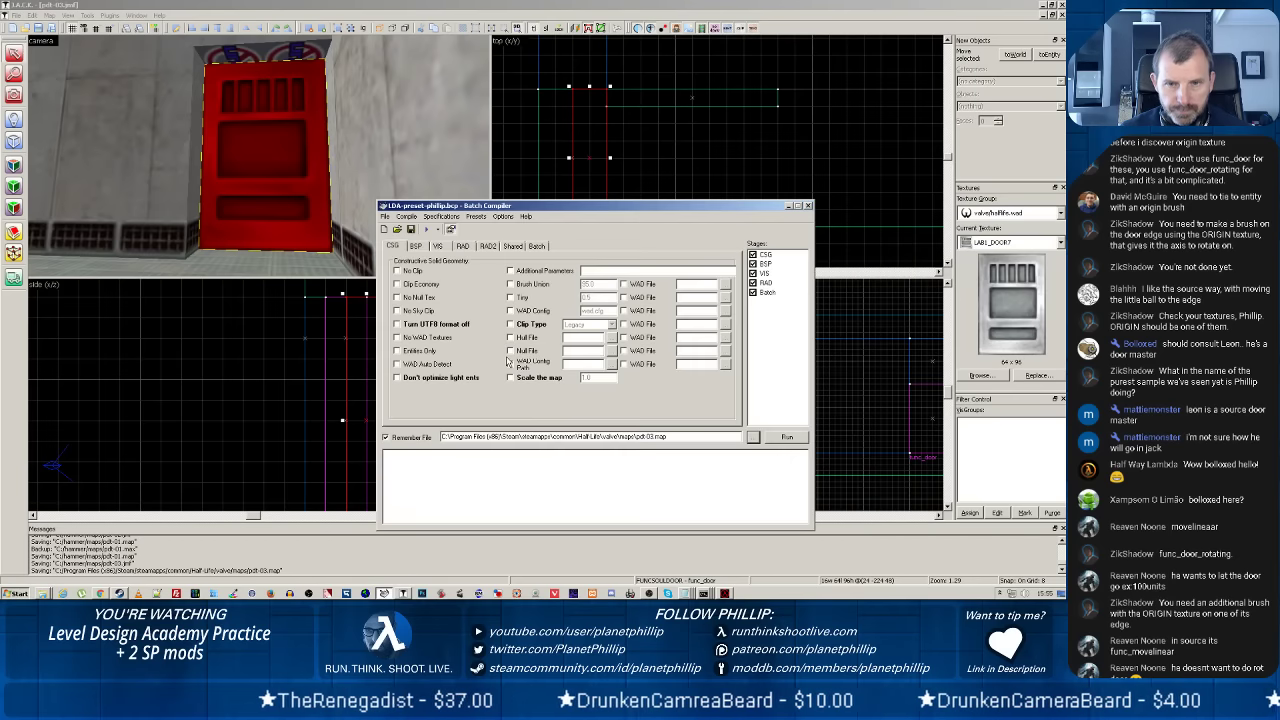
{"action": "left_click", "coordinate": [787, 437]}
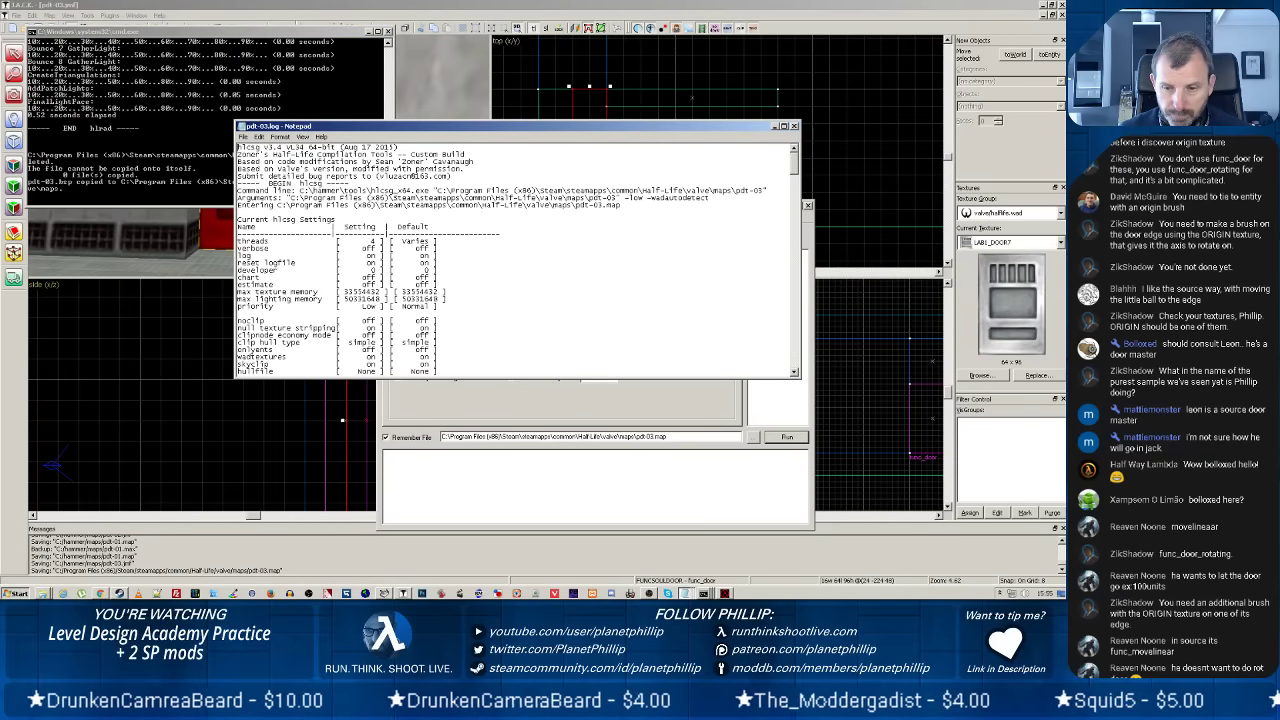
Switch to the running Half-Life game and load the compiled level with the console command map pdt-03.
{"action": "left_click", "coordinate": [630, 593]}
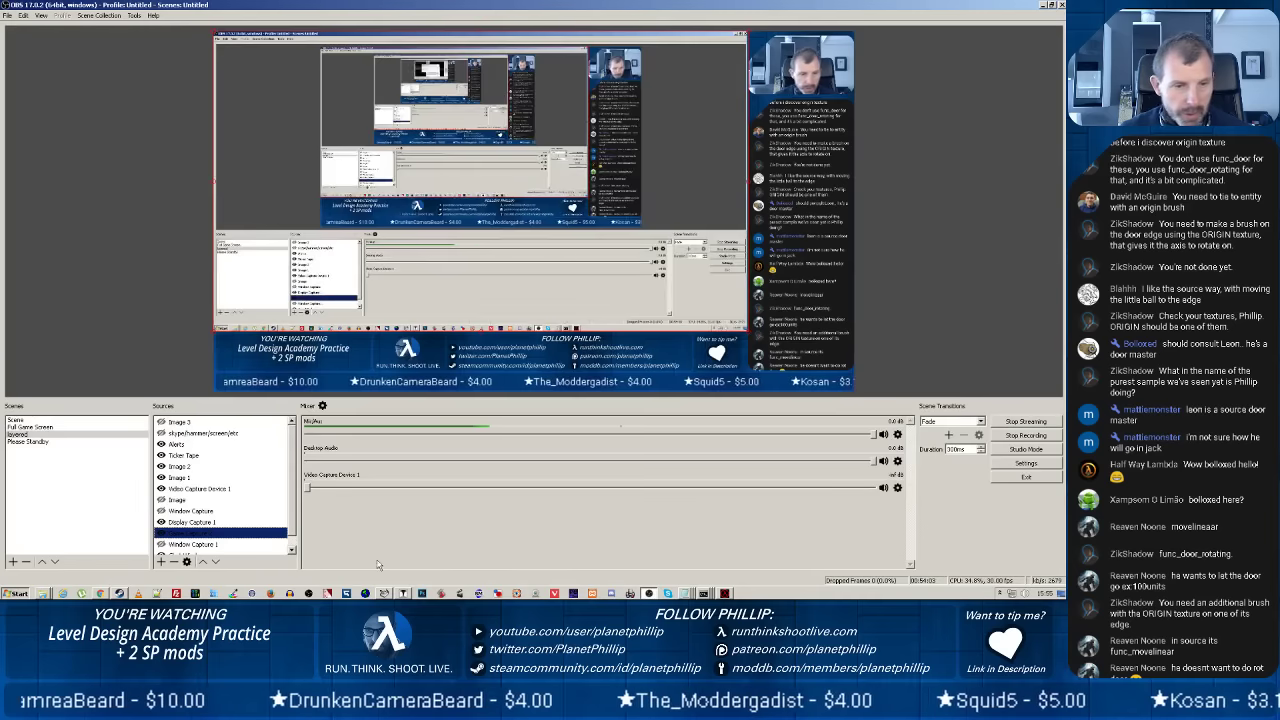
{"action": "left_click", "coordinate": [202, 560]}
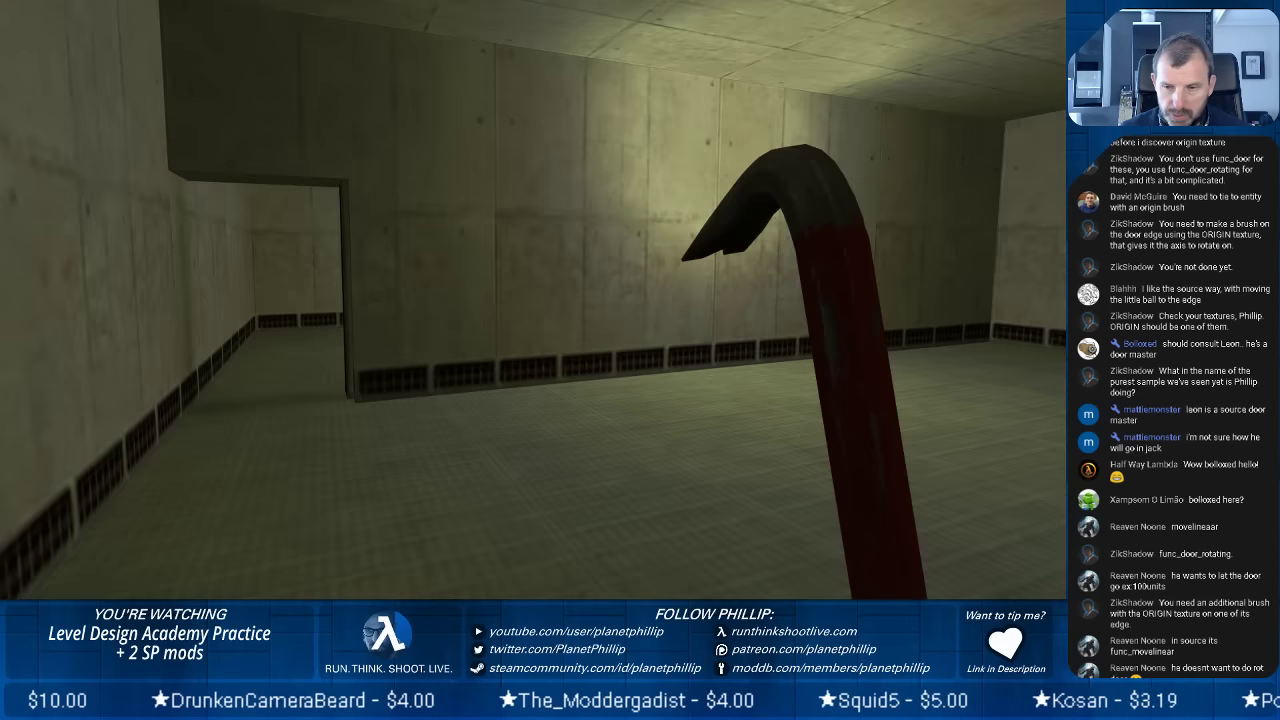
{"action": "key", "text": "Escape"}
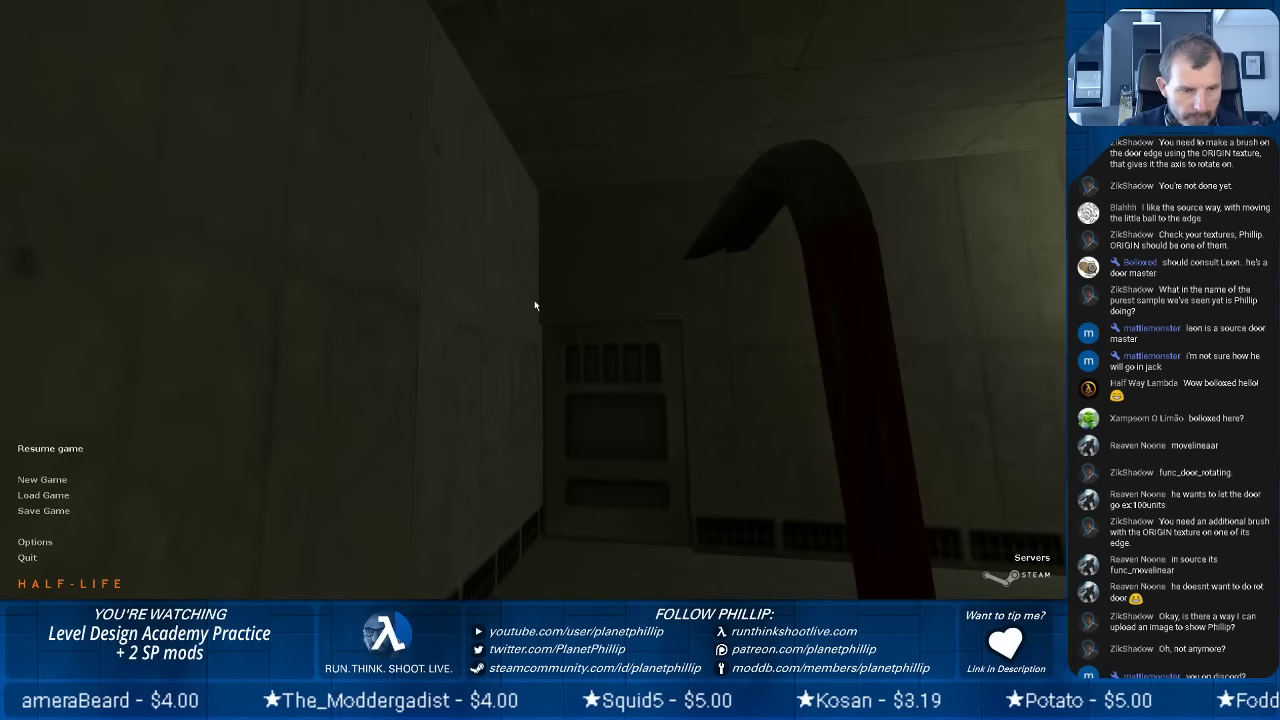
{"action": "key", "text": "grave"}
{"action": "type", "text": "map pdr-03"}
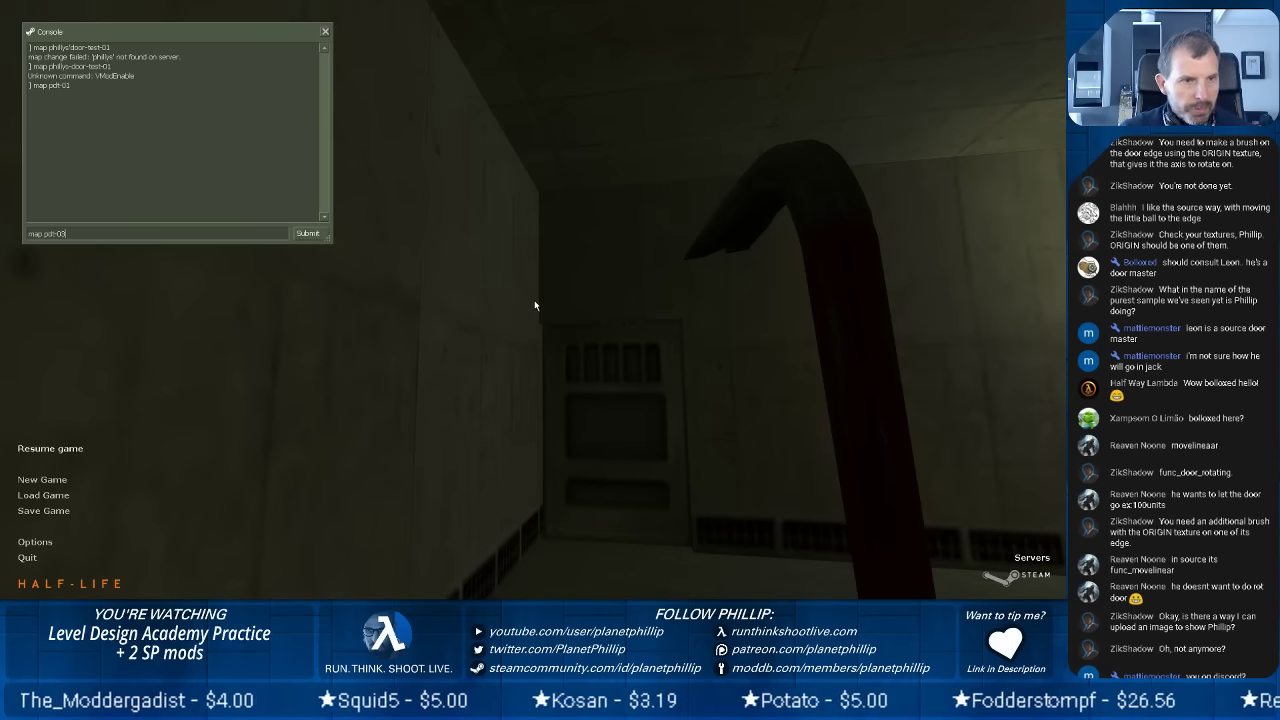
{"action": "key", "text": "Return"}
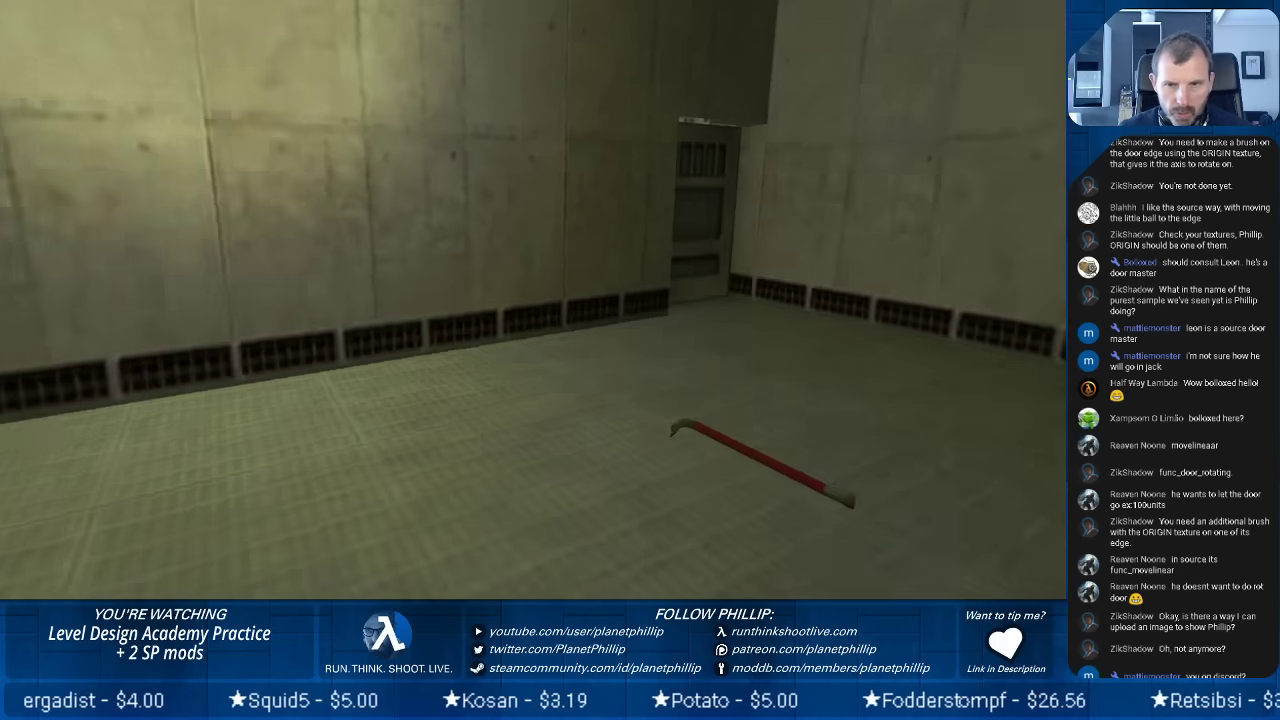
Walk up to the door from the starting room and test whether it opens on approach.
{"action": "key", "text": "w"}
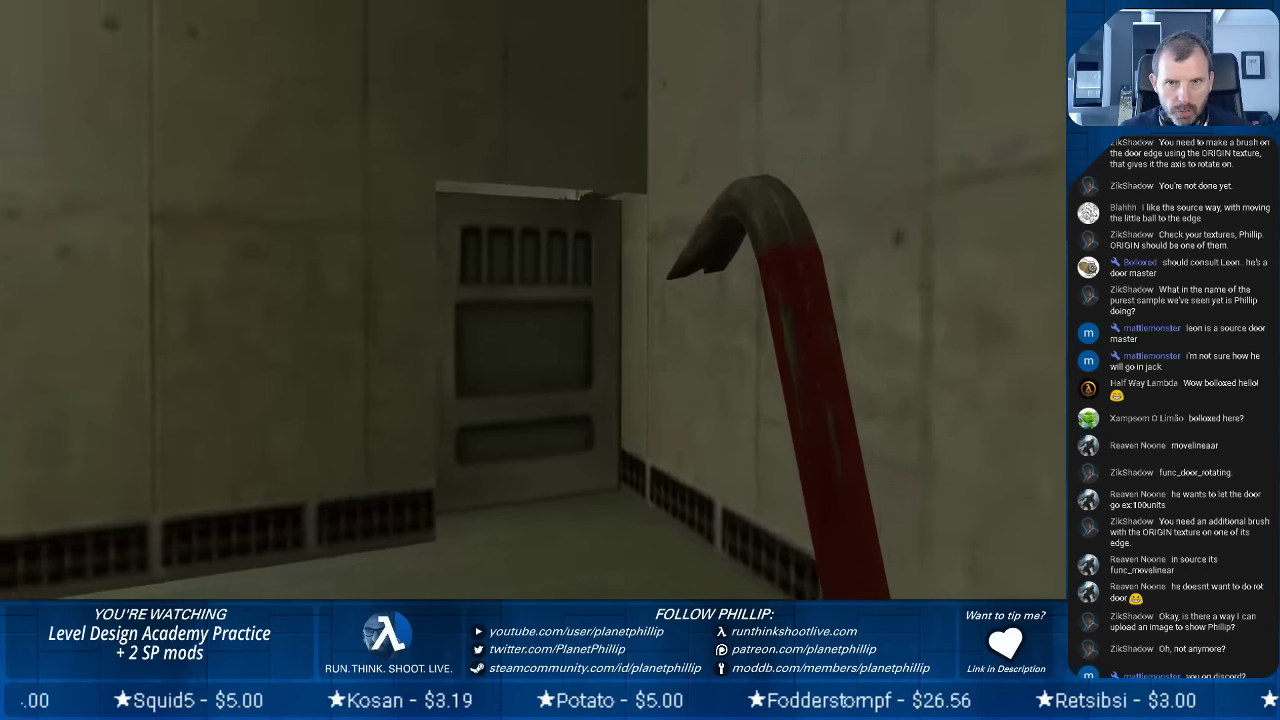
{"action": "key", "text": "w"}
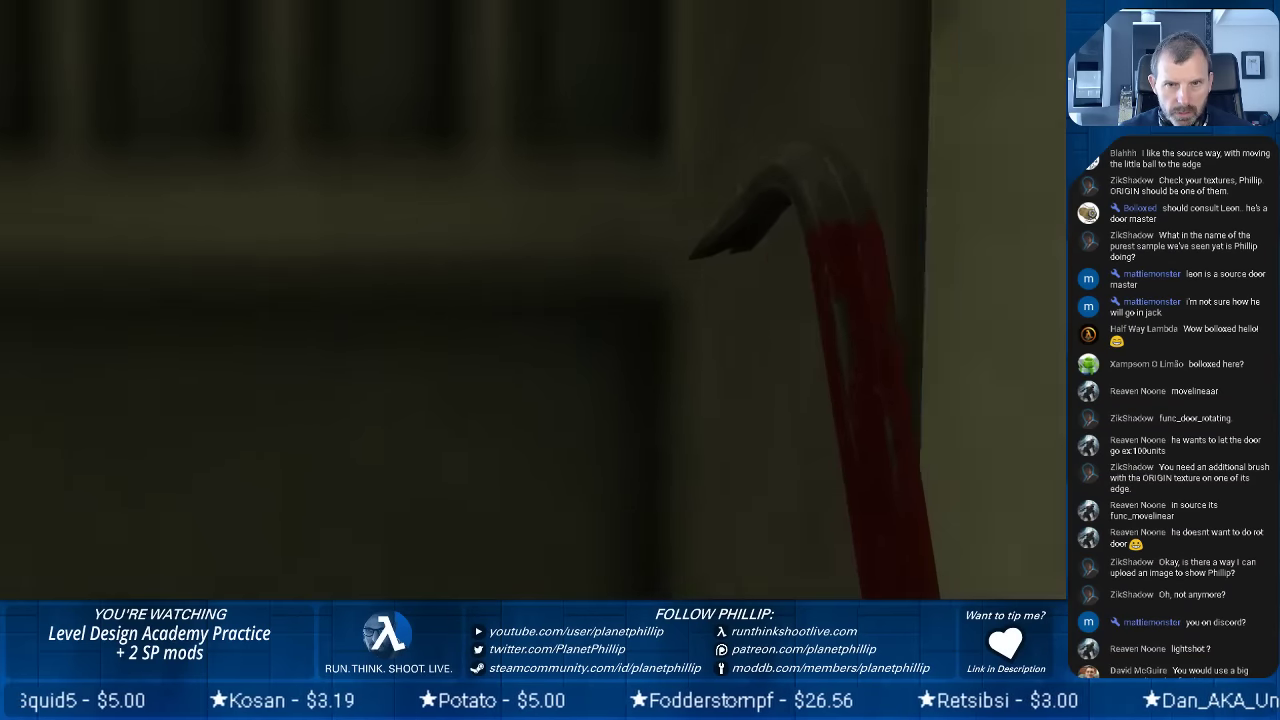
{"action": "key", "text": "s"}
{"action": "key", "text": "w"}
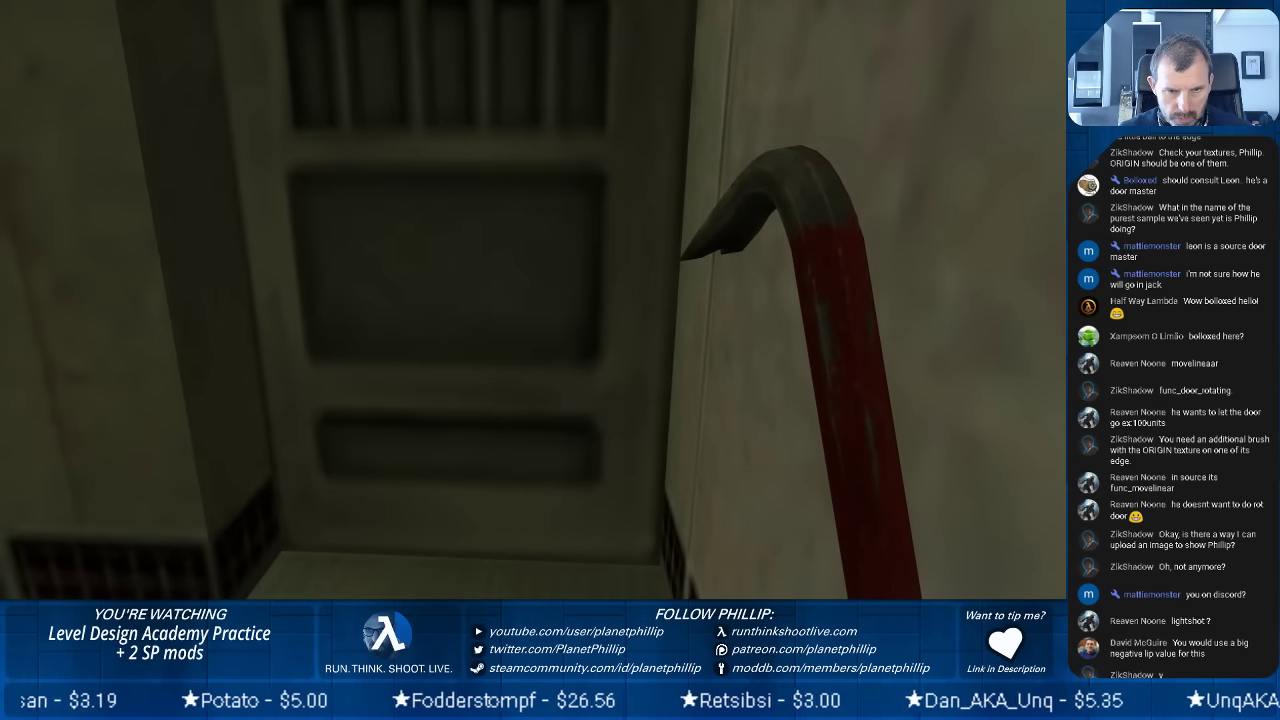
{"action": "key", "text": "s"}
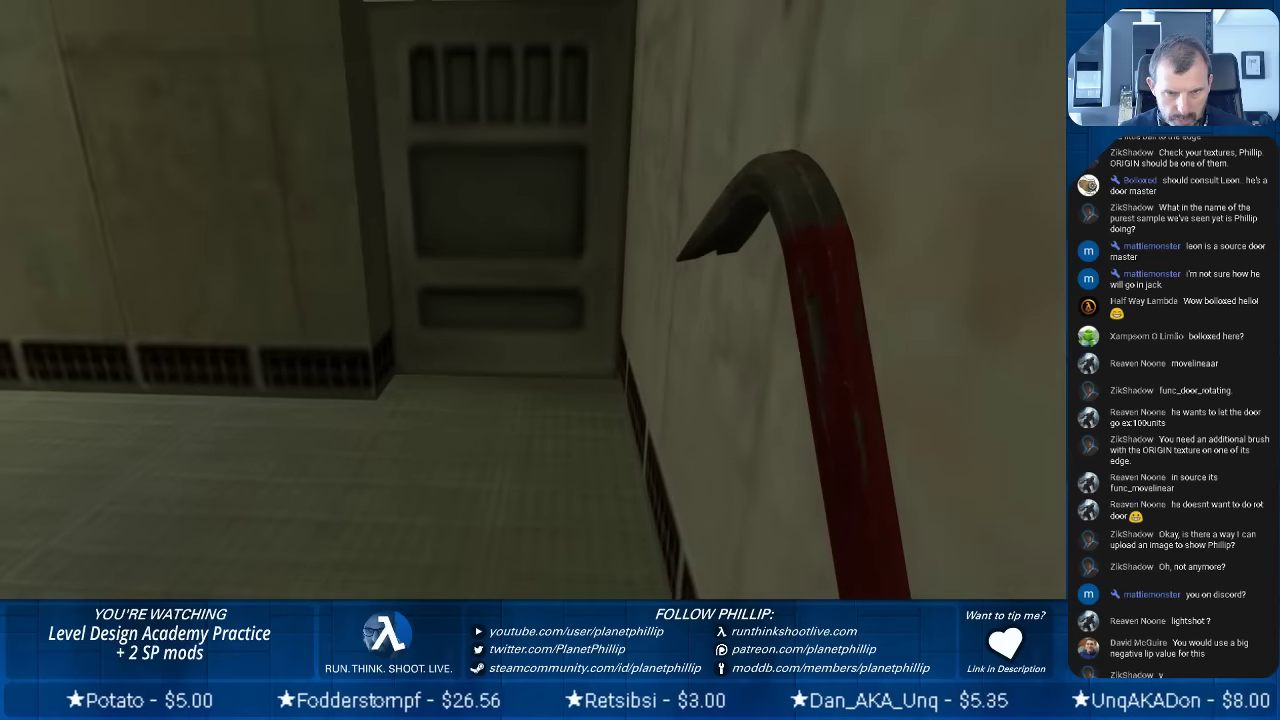
{"action": "key", "text": "s"}
Go through the open doorway into the other room and examine the door and the metal beams above it from several angles.
{"action": "key", "text": "w"}
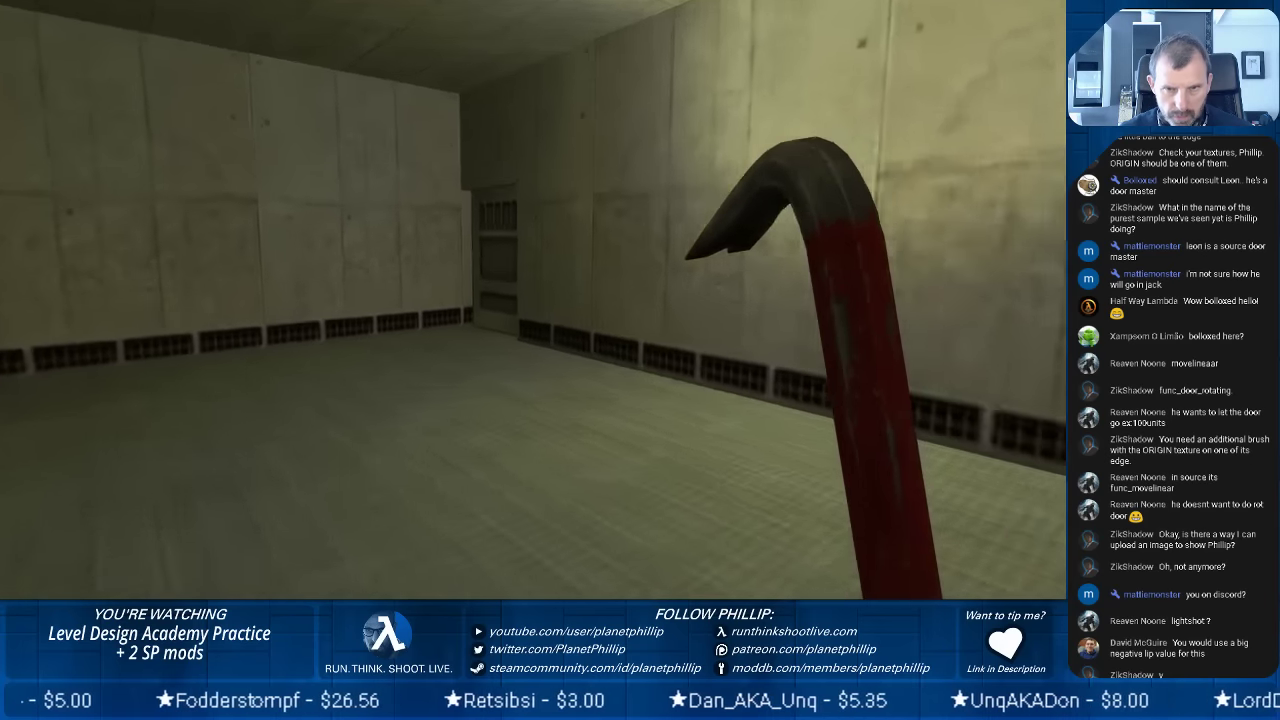
{"action": "key", "text": "w"}
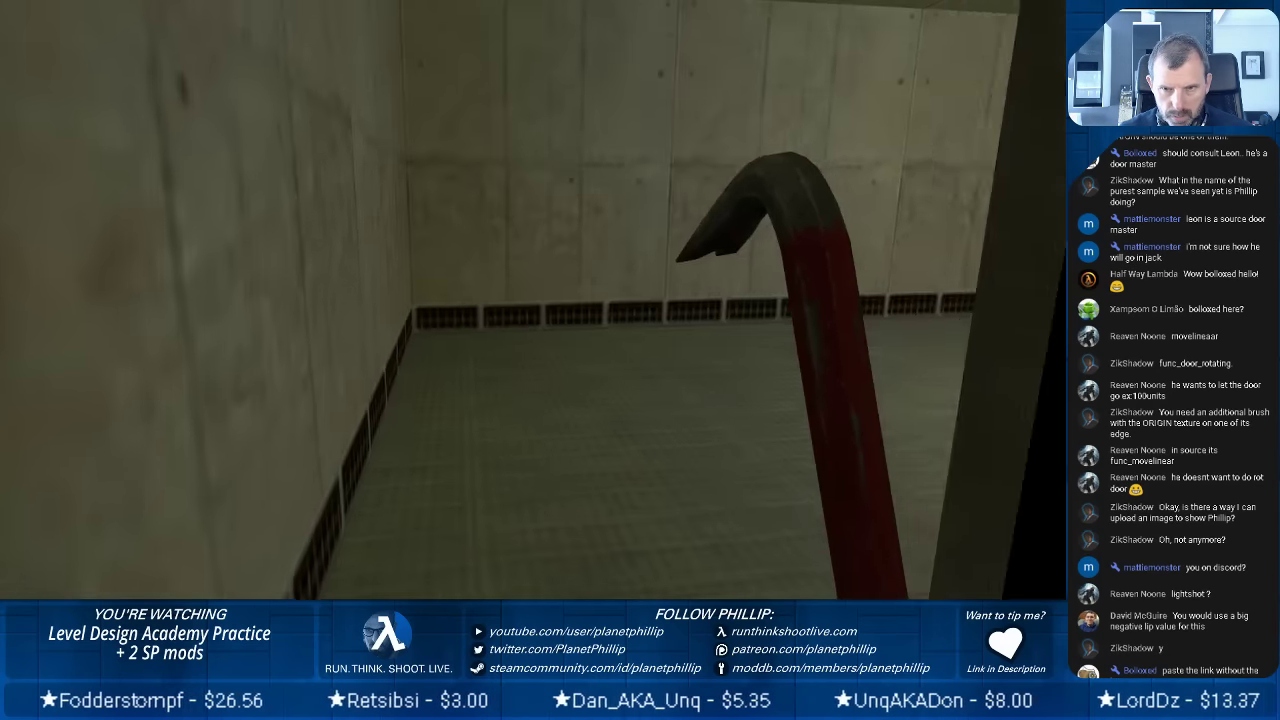
{"action": "key", "text": "w"}
{"action": "key", "text": "s"}
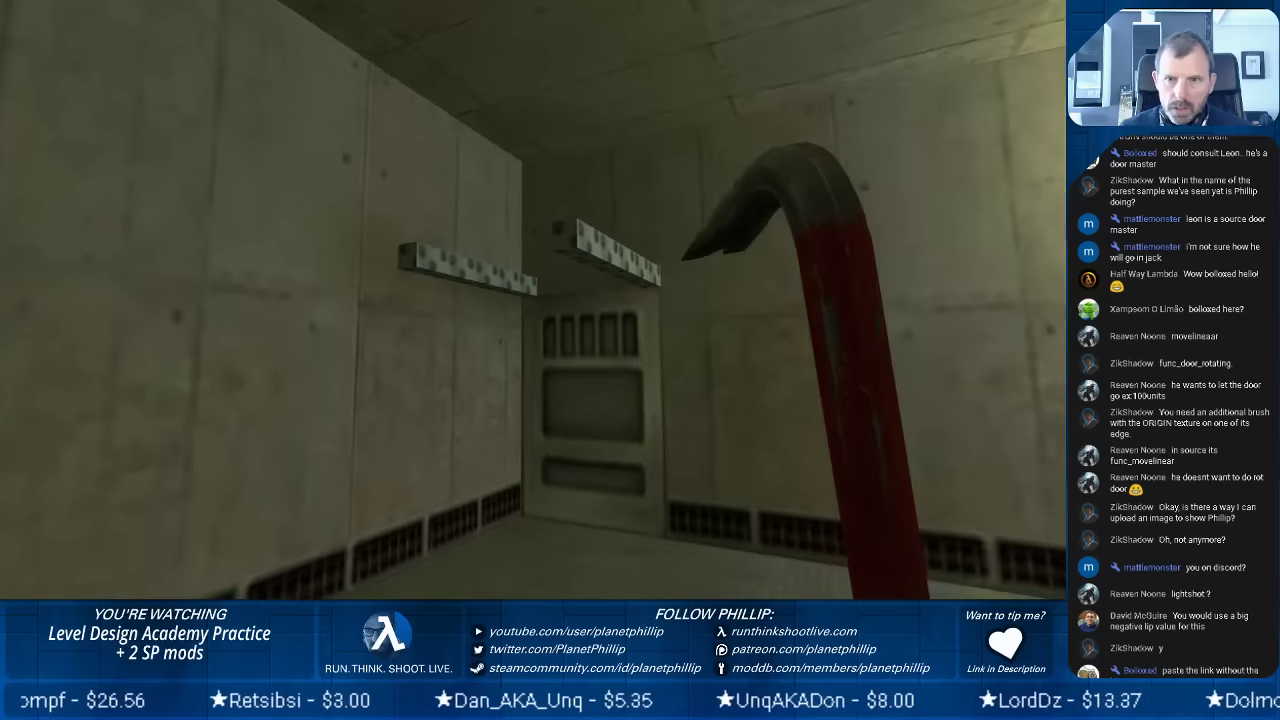
{"action": "key", "text": "w"}
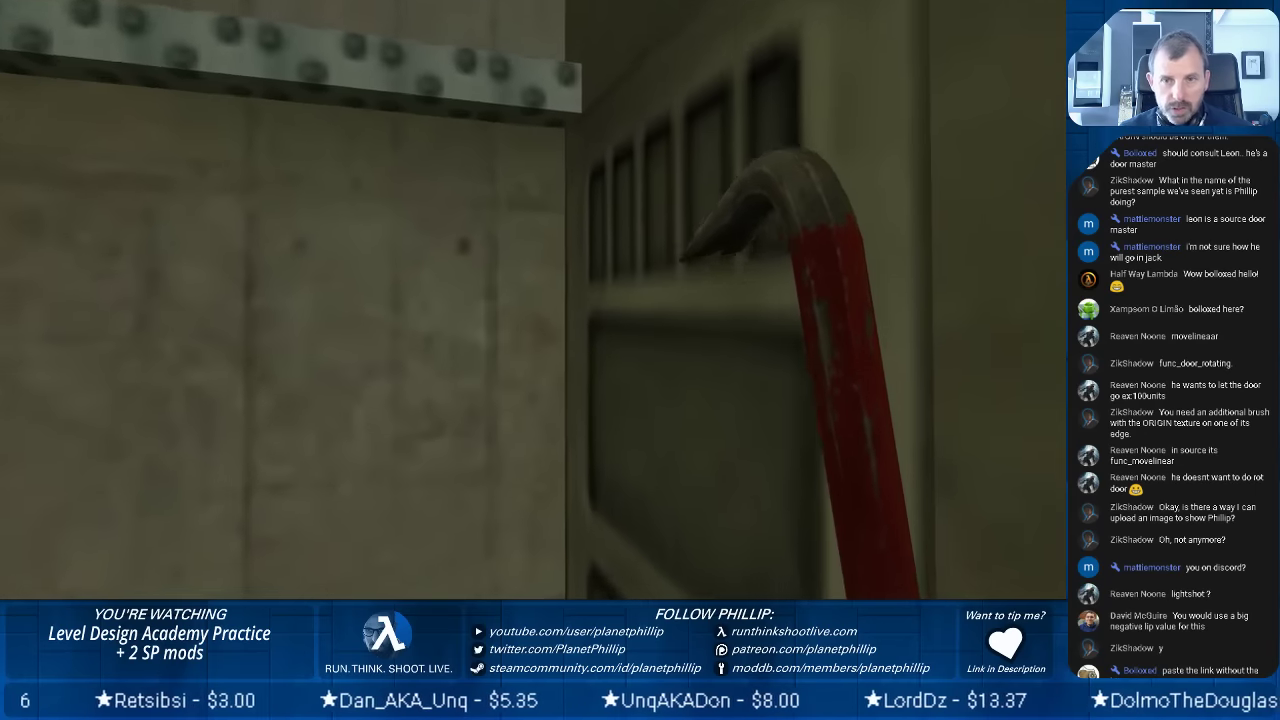
{"action": "key", "text": "s"}
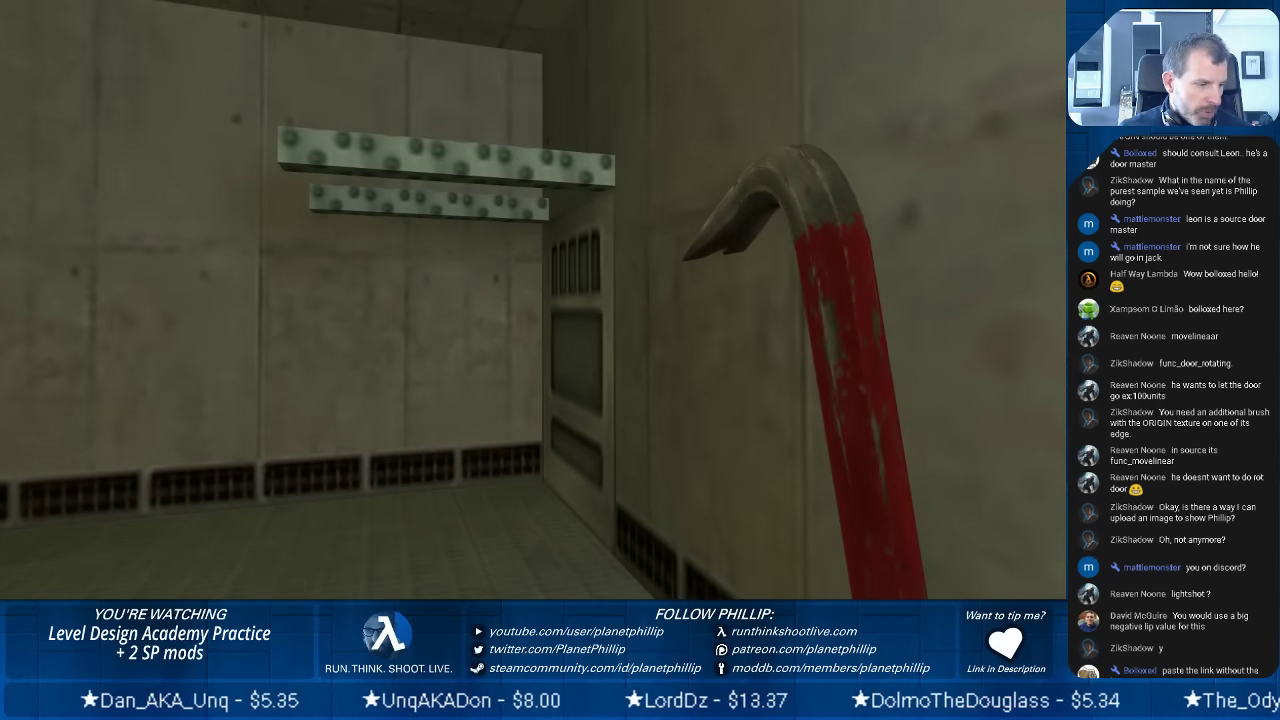
{"action": "key", "text": "a"}
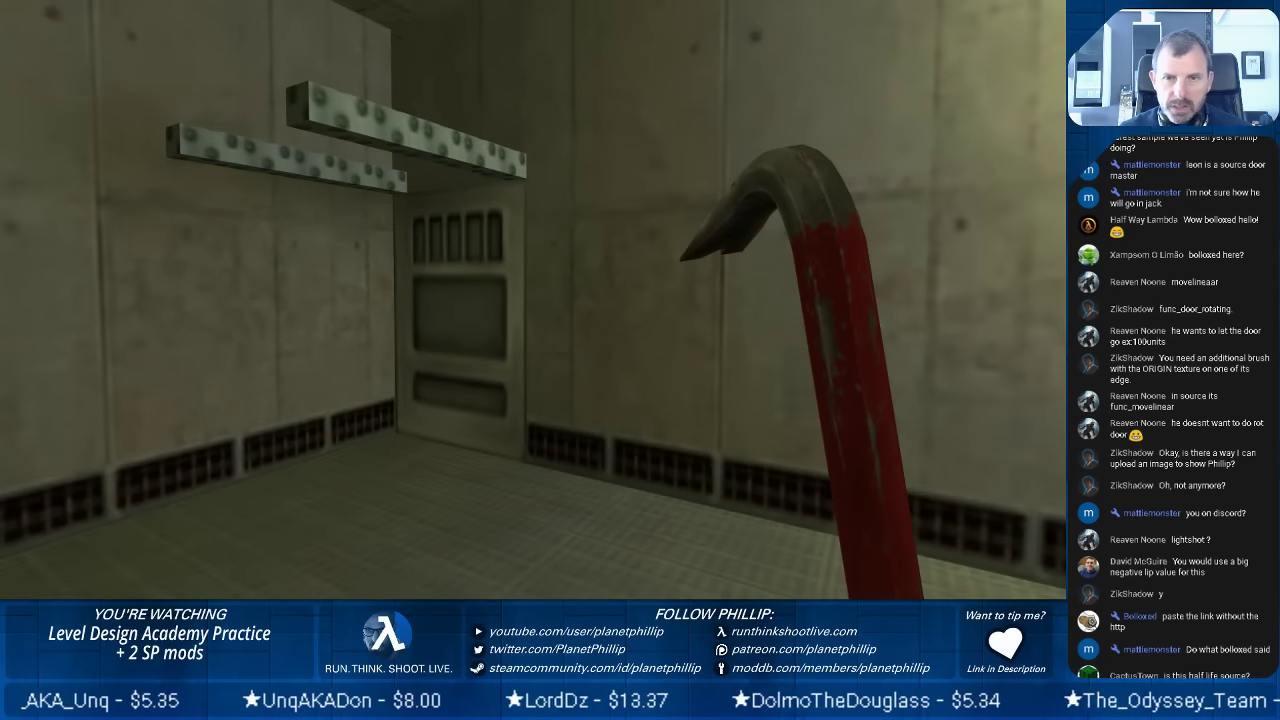
{"action": "key", "text": "w"}
{"action": "key", "text": "s"}
{"action": "key", "text": "a"}
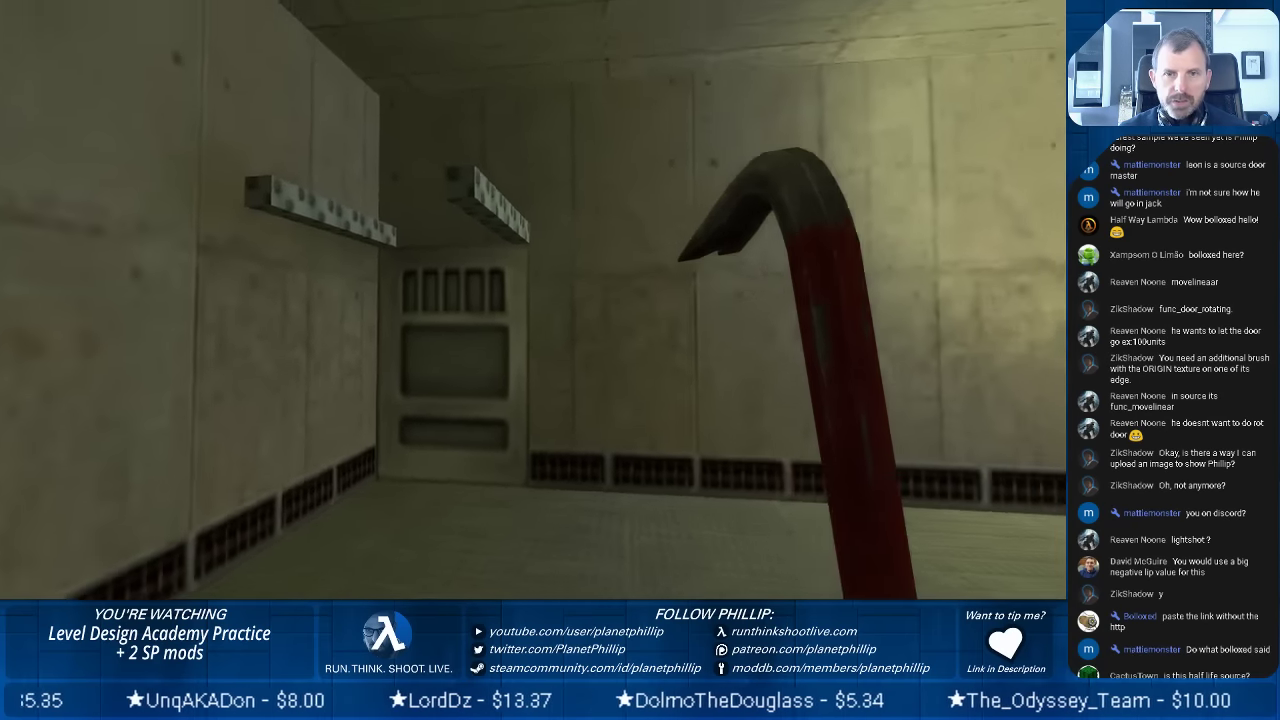
{"action": "key", "text": "w"}
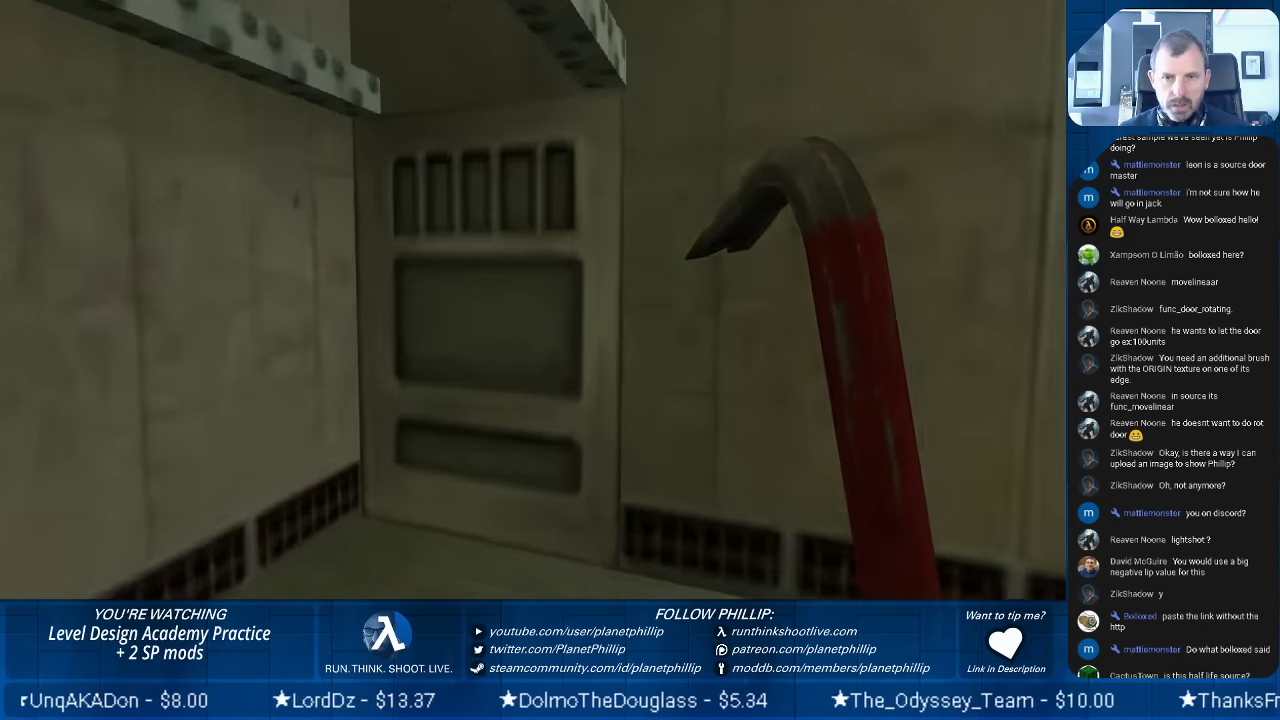
Walk up to the closed door beneath the metal beams and back away again to test whether it reacts to approach.
{"action": "key", "text": "s"}
{"action": "key", "text": "w"}
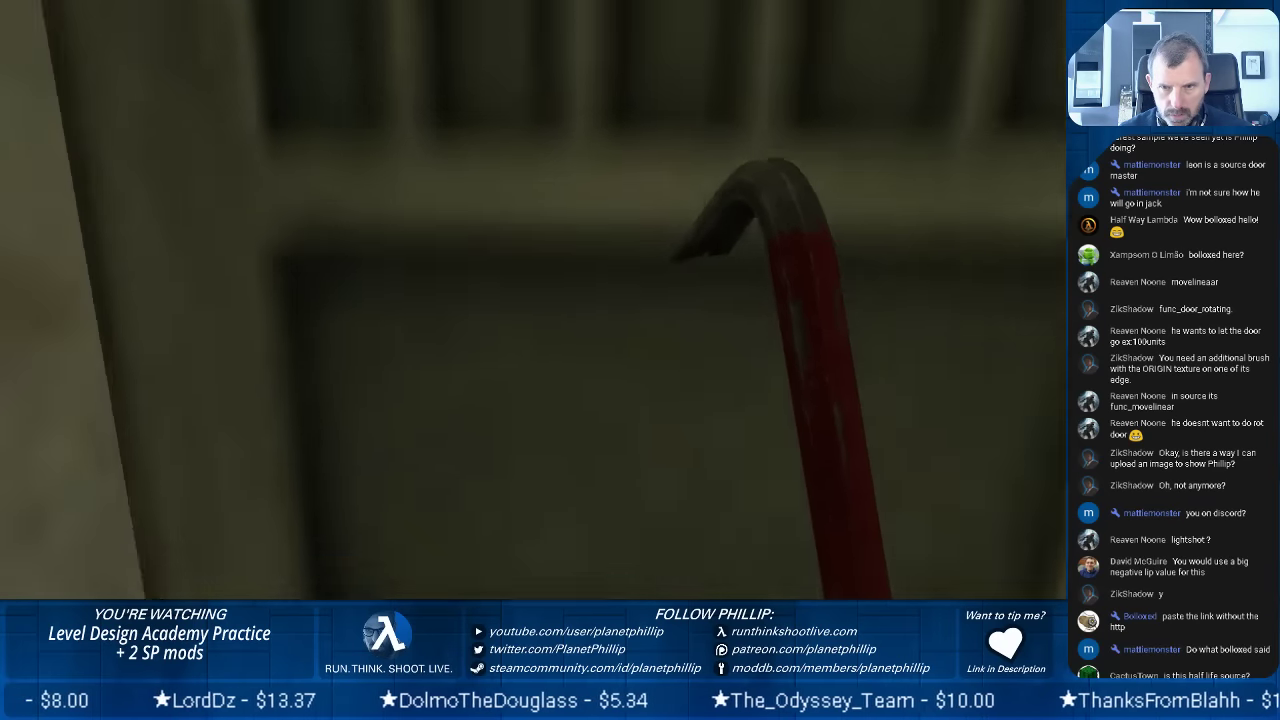
{"action": "key", "text": "s"}
{"action": "key", "text": "s"}
{"action": "key", "text": "d"}
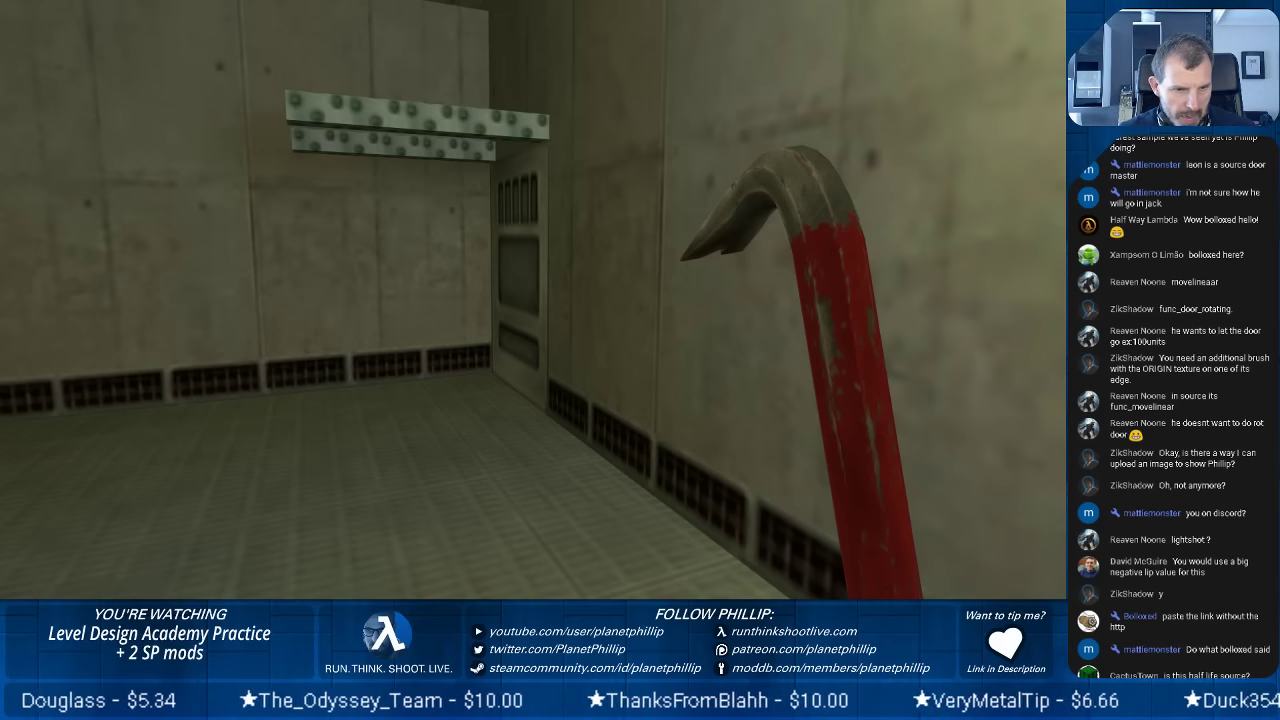
Switch to J.A.C.K. and inspect the brushes around the door by selecting the adjacent wall, then the block directly above the door.
{"action": "key", "text": "alt+Tab"}
{"action": "left_click", "coordinate": [404, 593]}
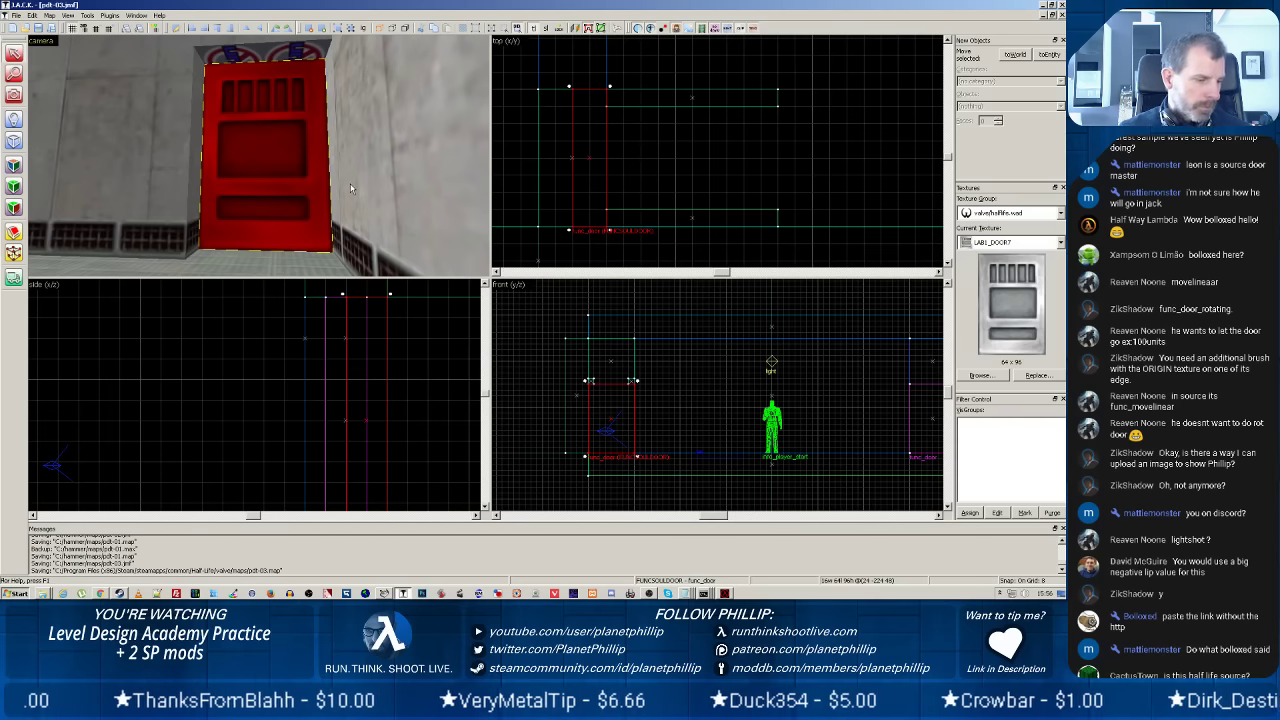
{"action": "left_click", "coordinate": [138, 146]}
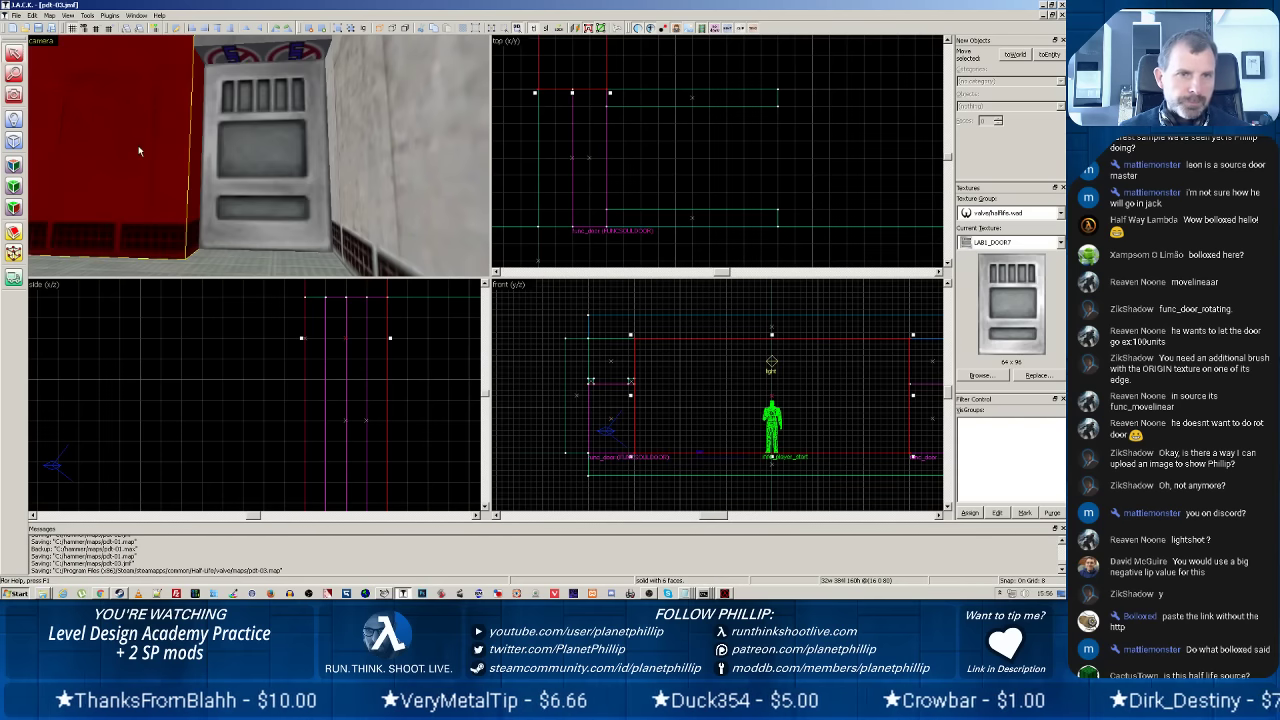
{"action": "left_click", "coordinate": [232, 48]}
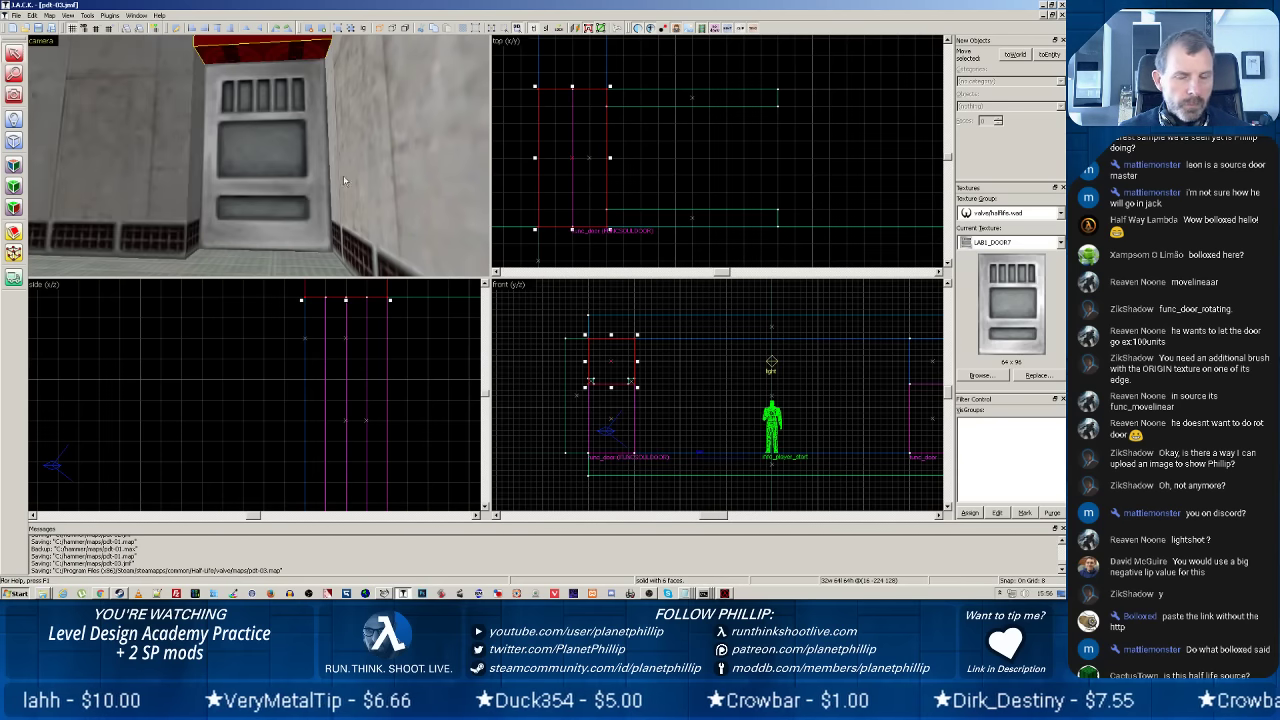
{"action": "key", "text": "z"}
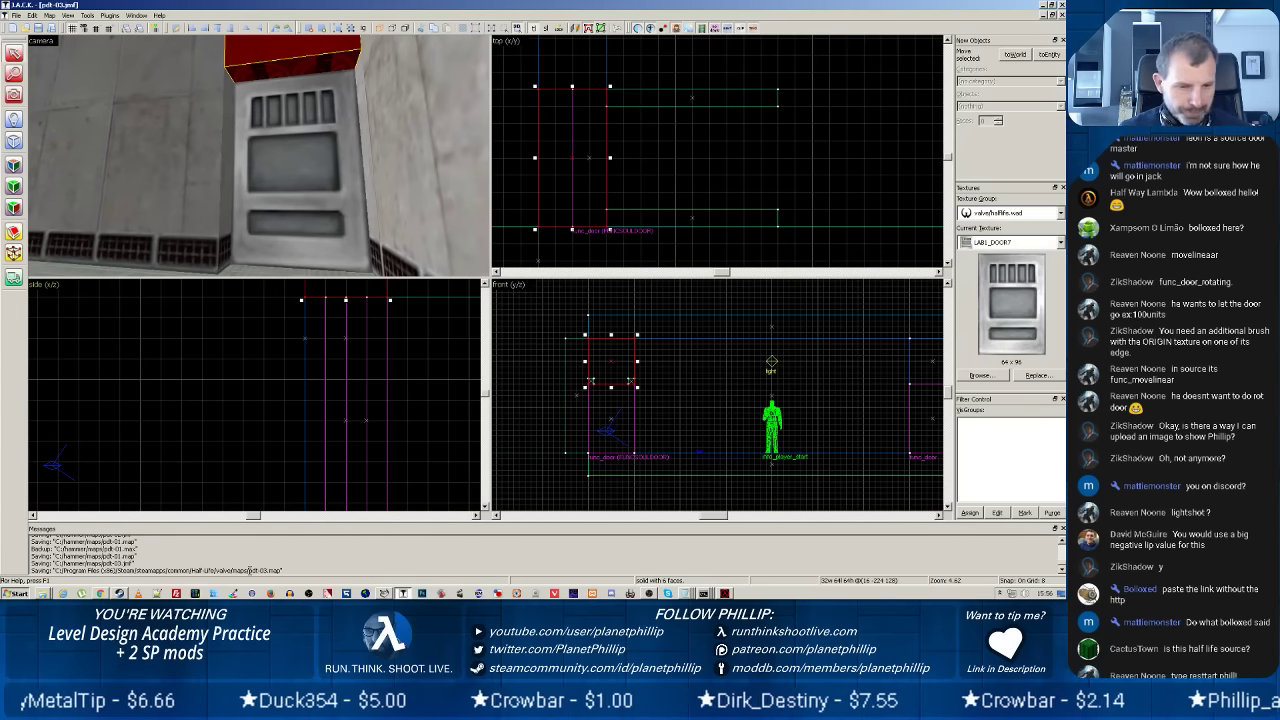
{"action": "key", "text": "alt+Tab"}
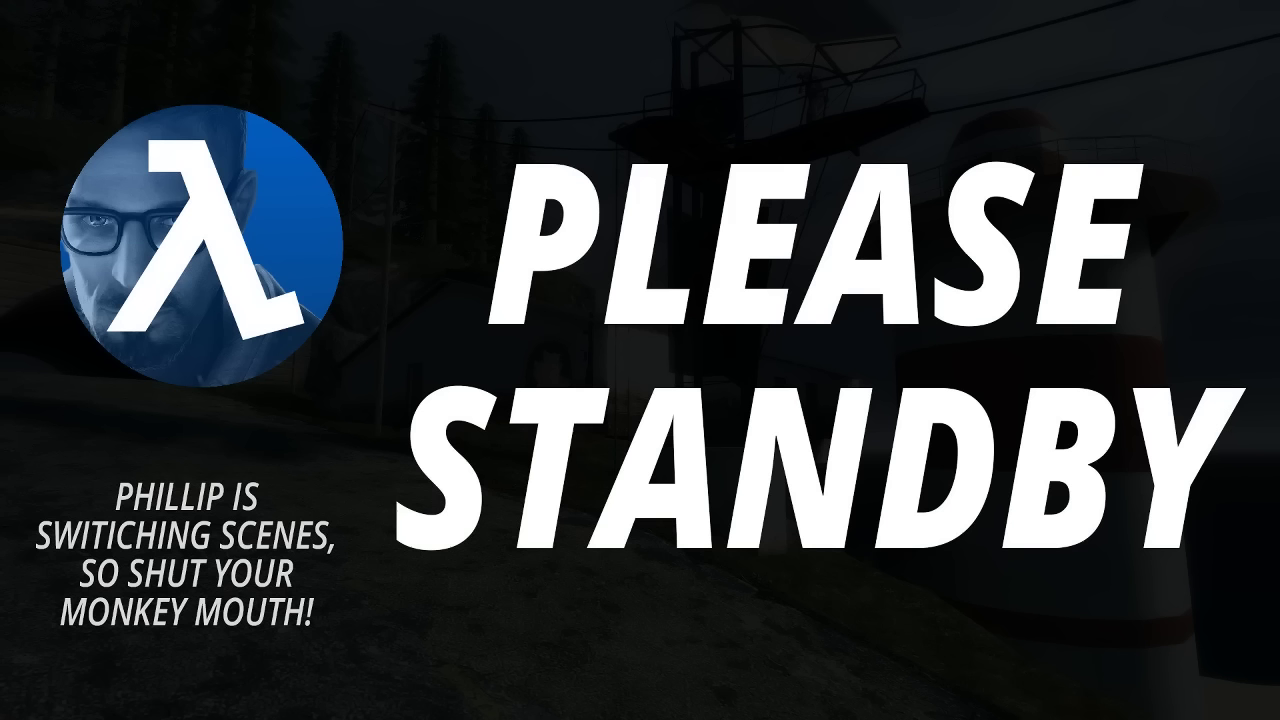